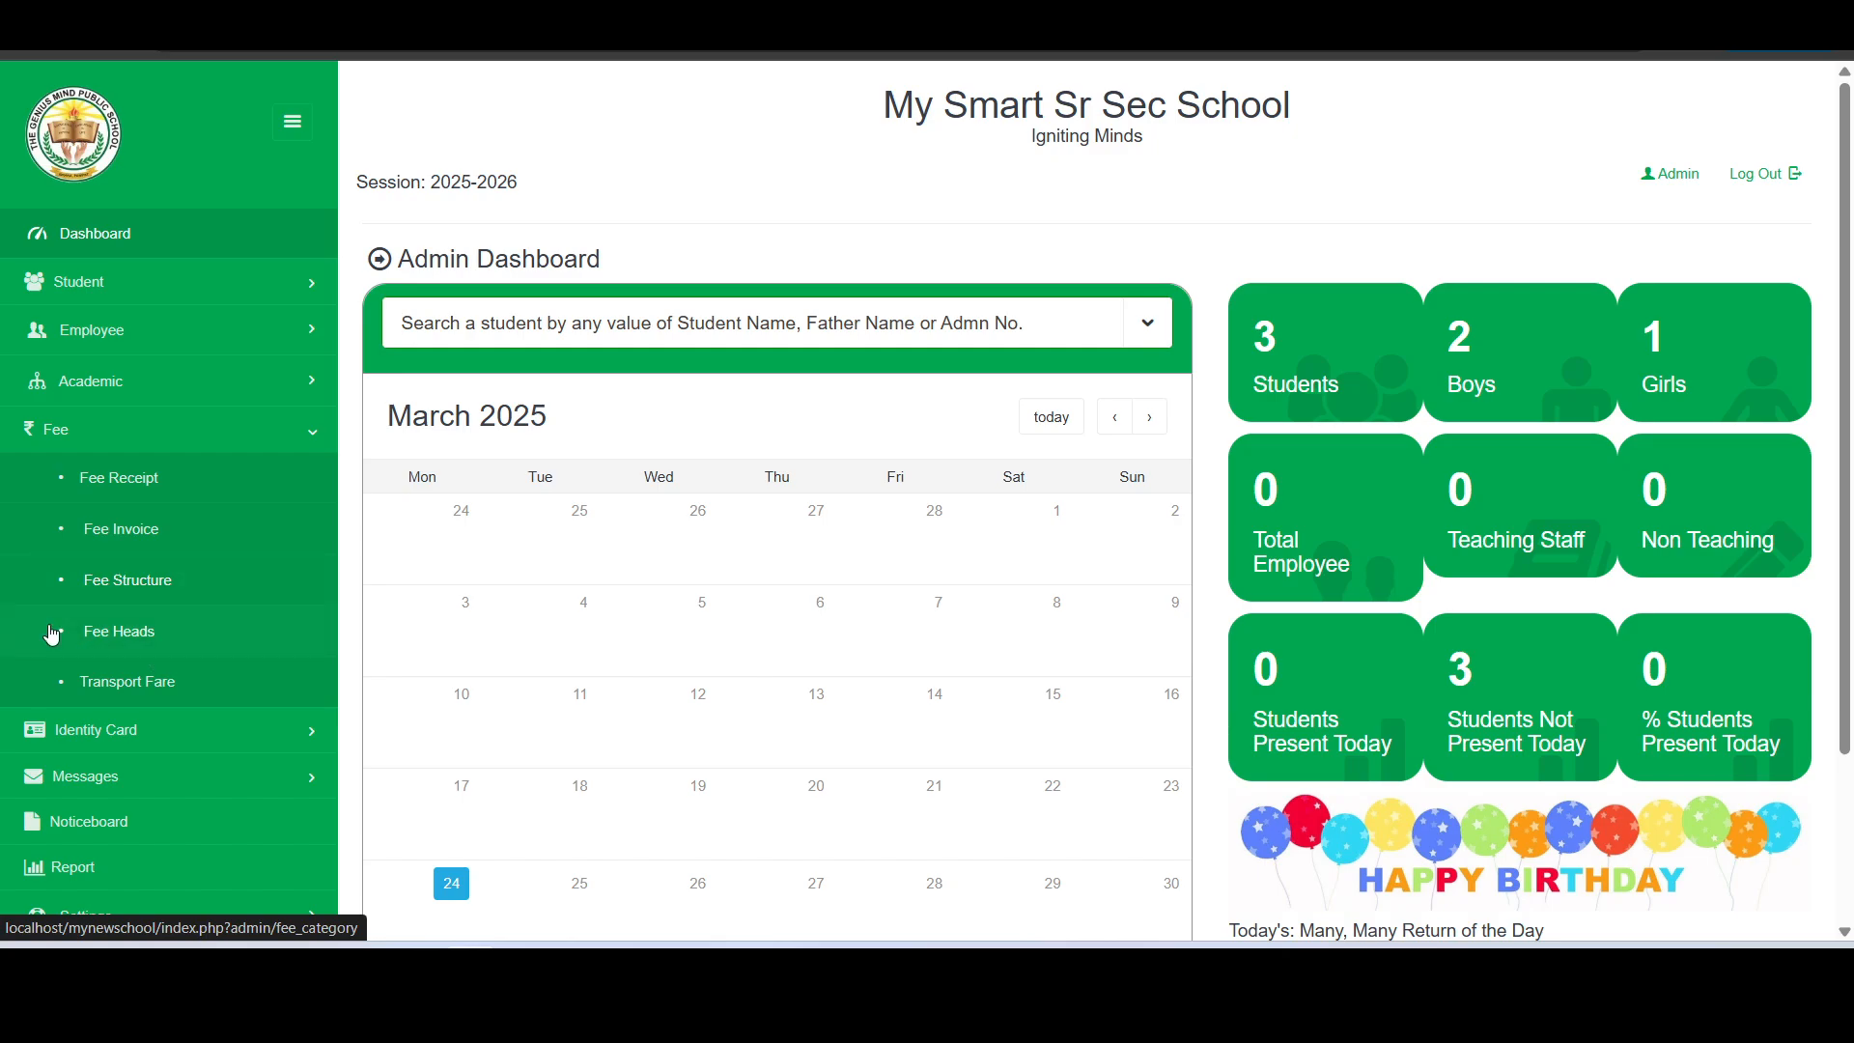
- Add a fee head named Admission Fee with One Time periodicity in Fee Heads
left_click(155, 635)
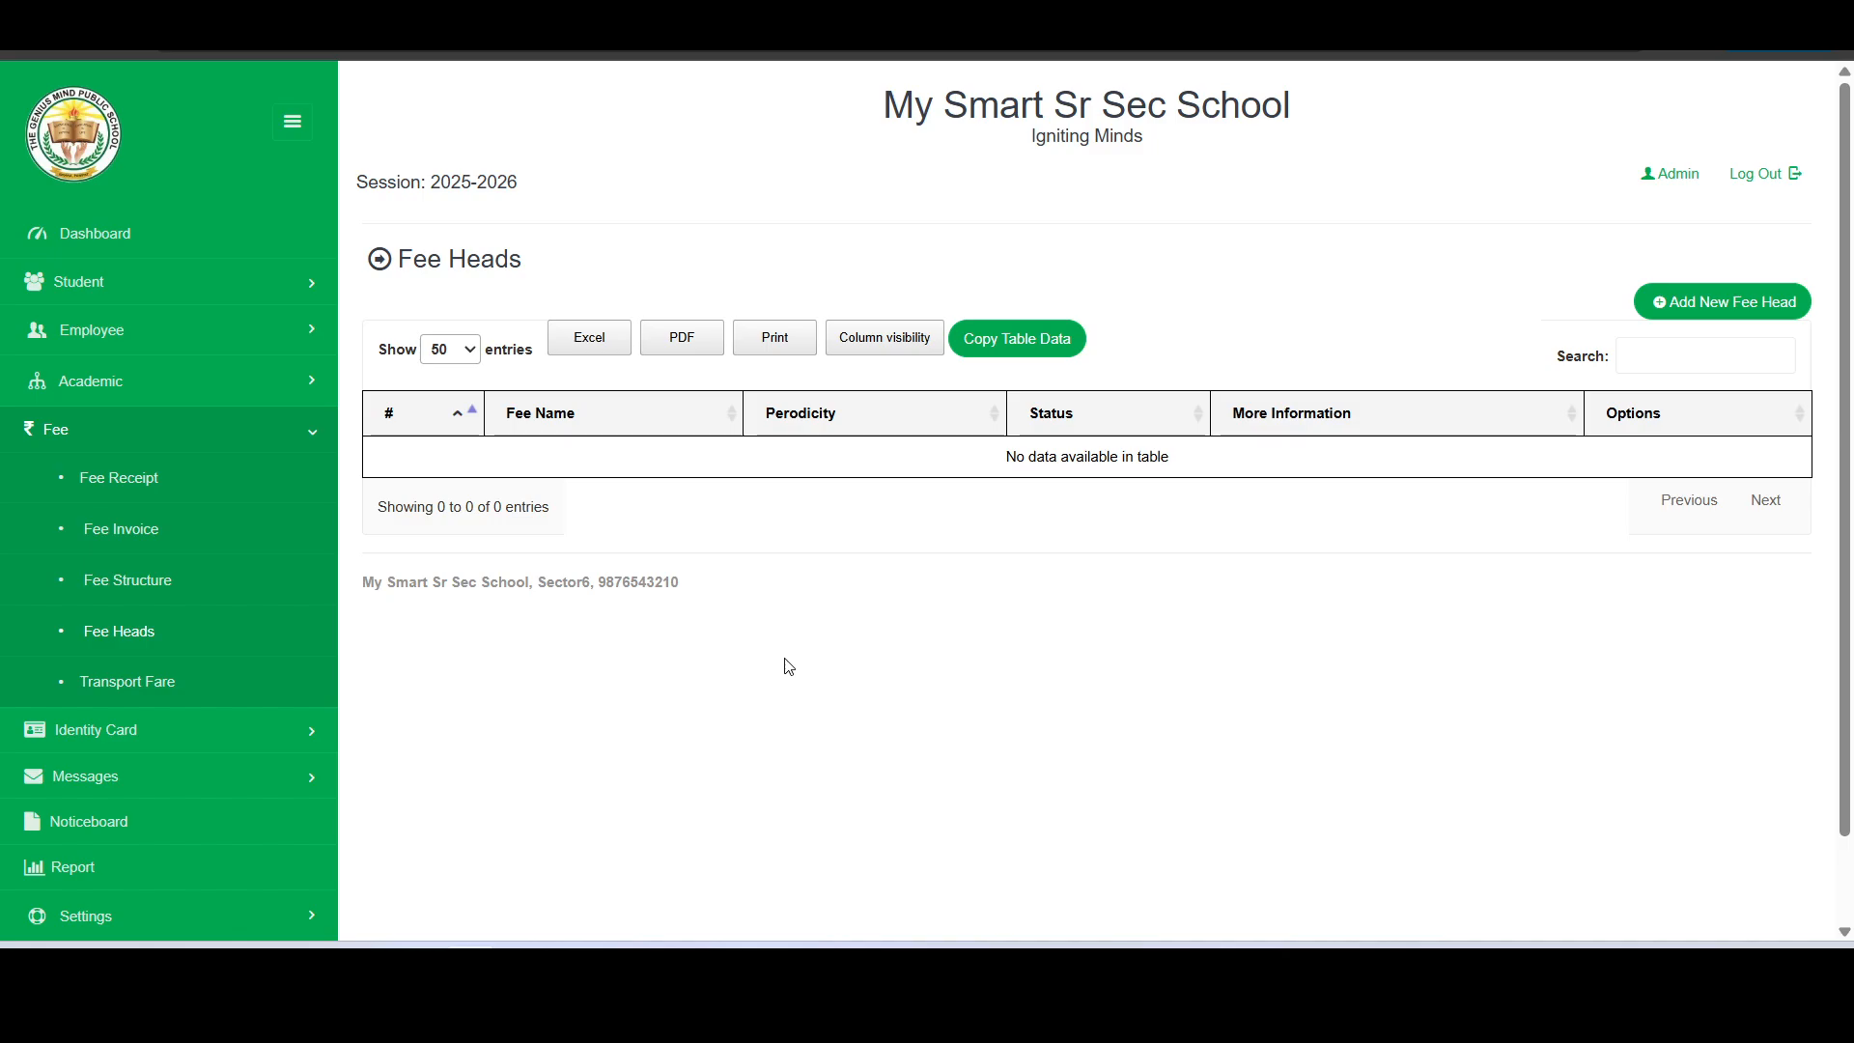
left_click(1690, 303)
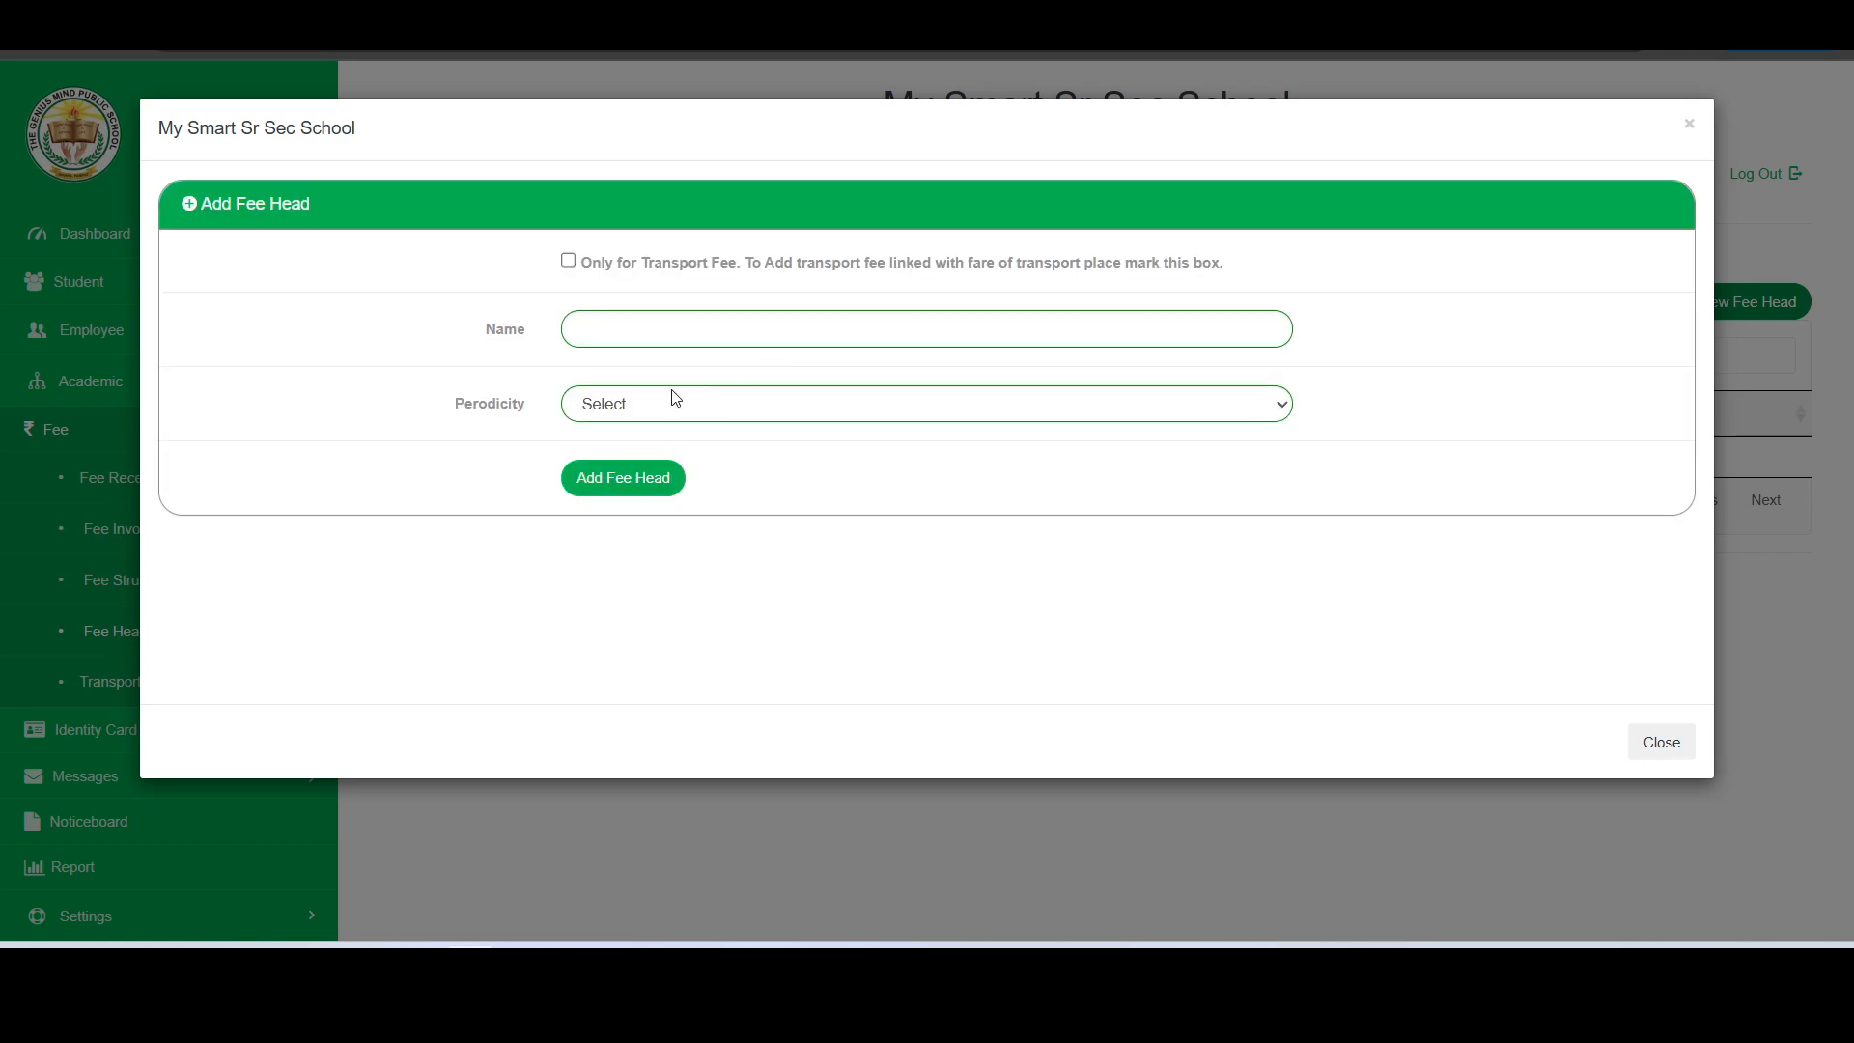
left_click(655, 336)
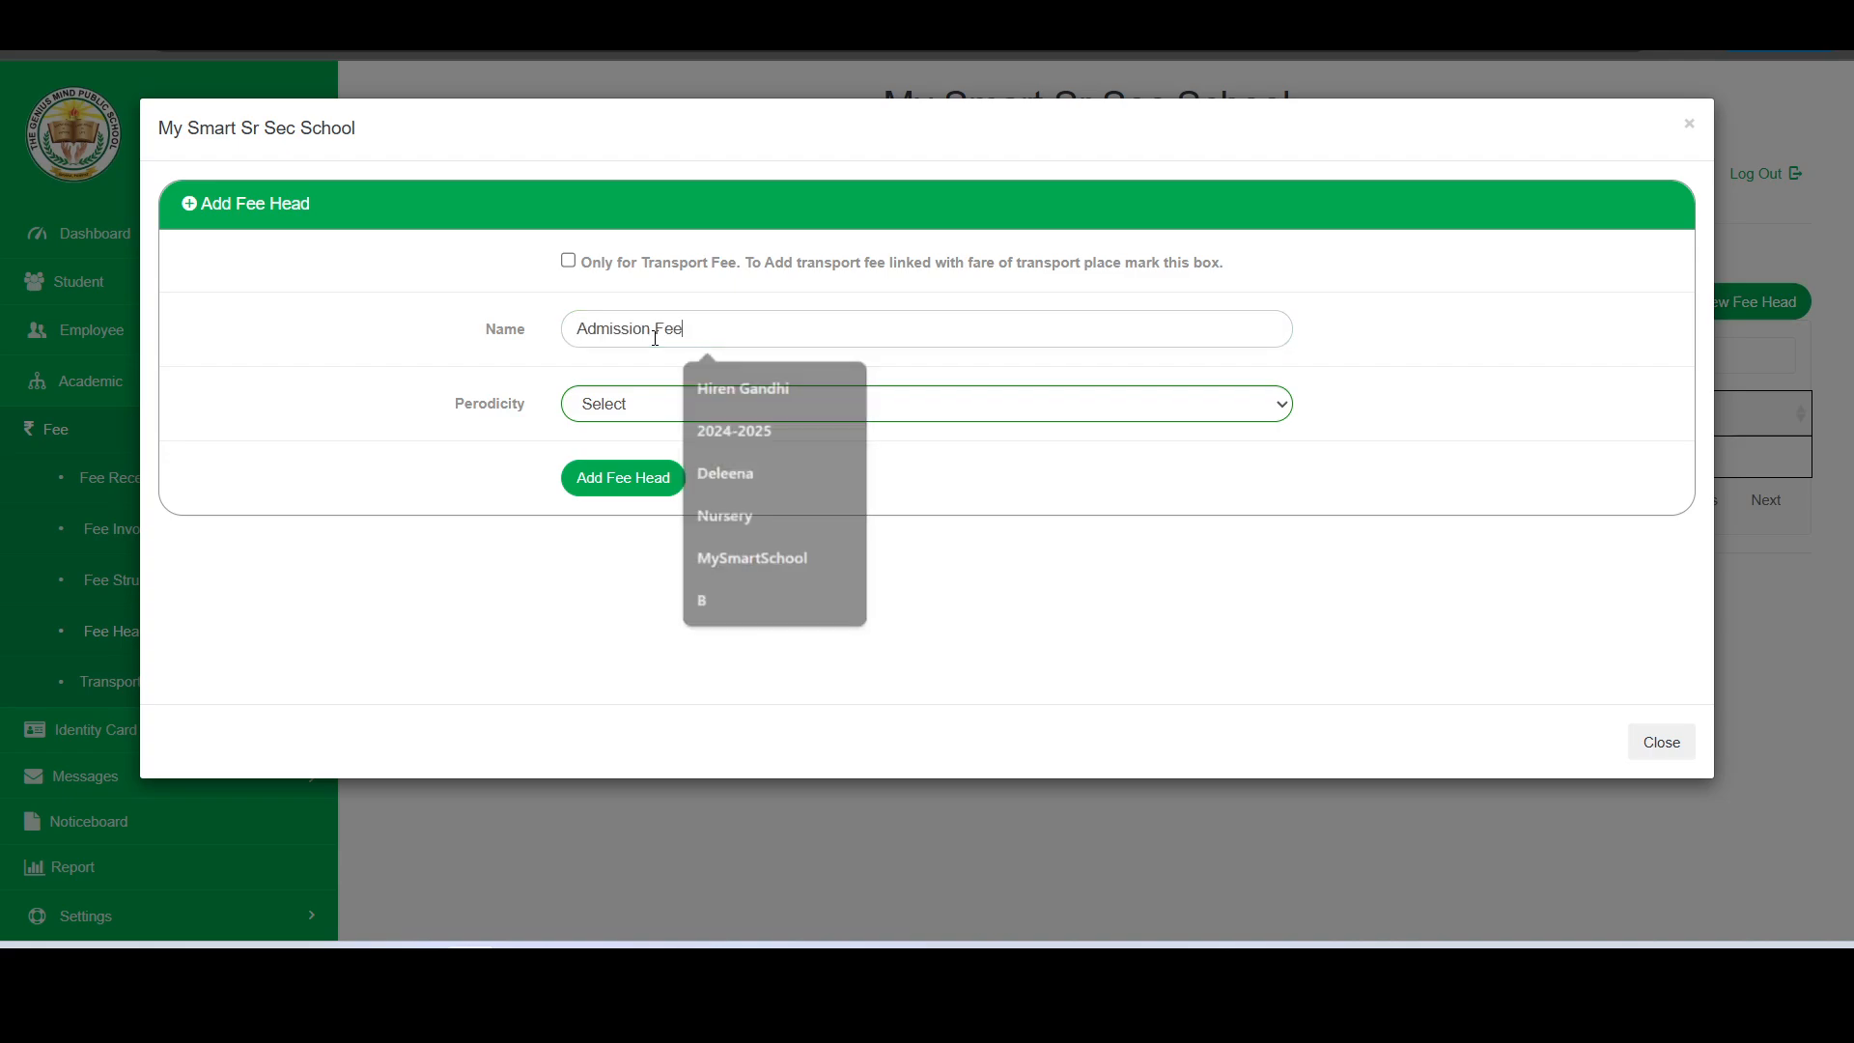
left_click(674, 382)
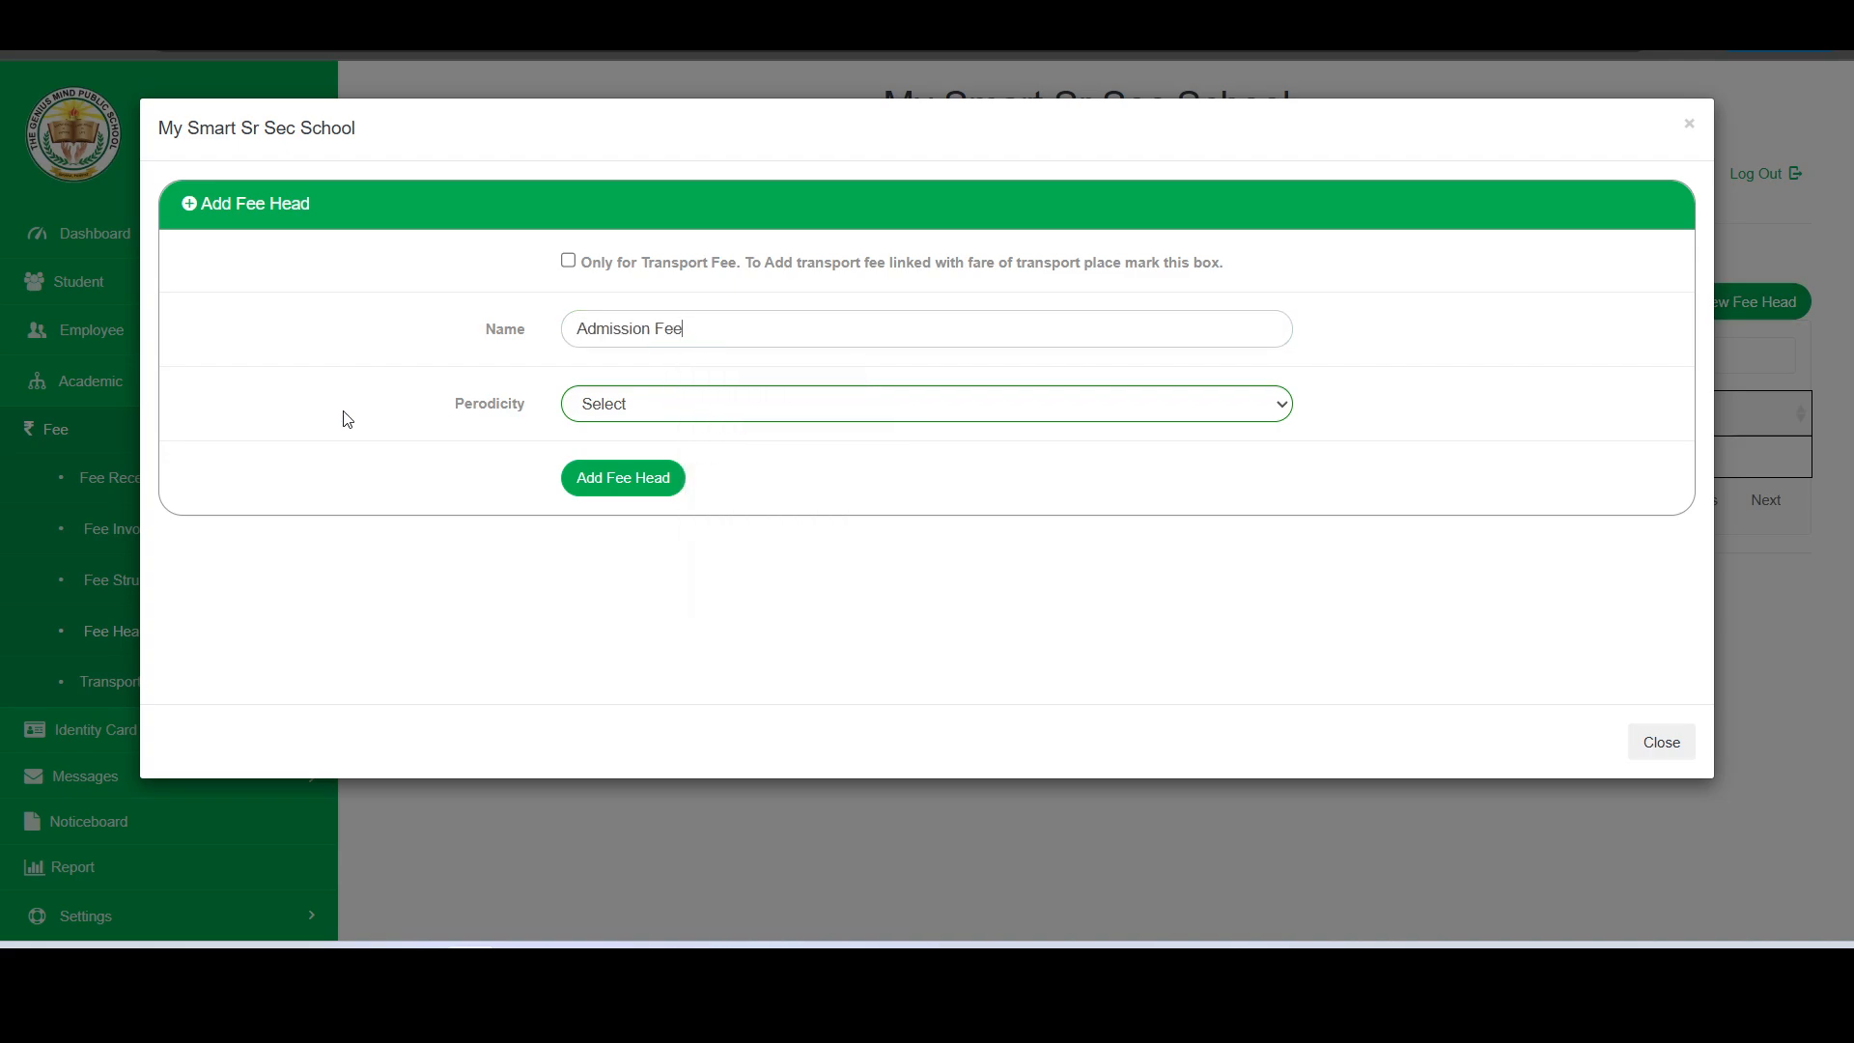
left_click(843, 402)
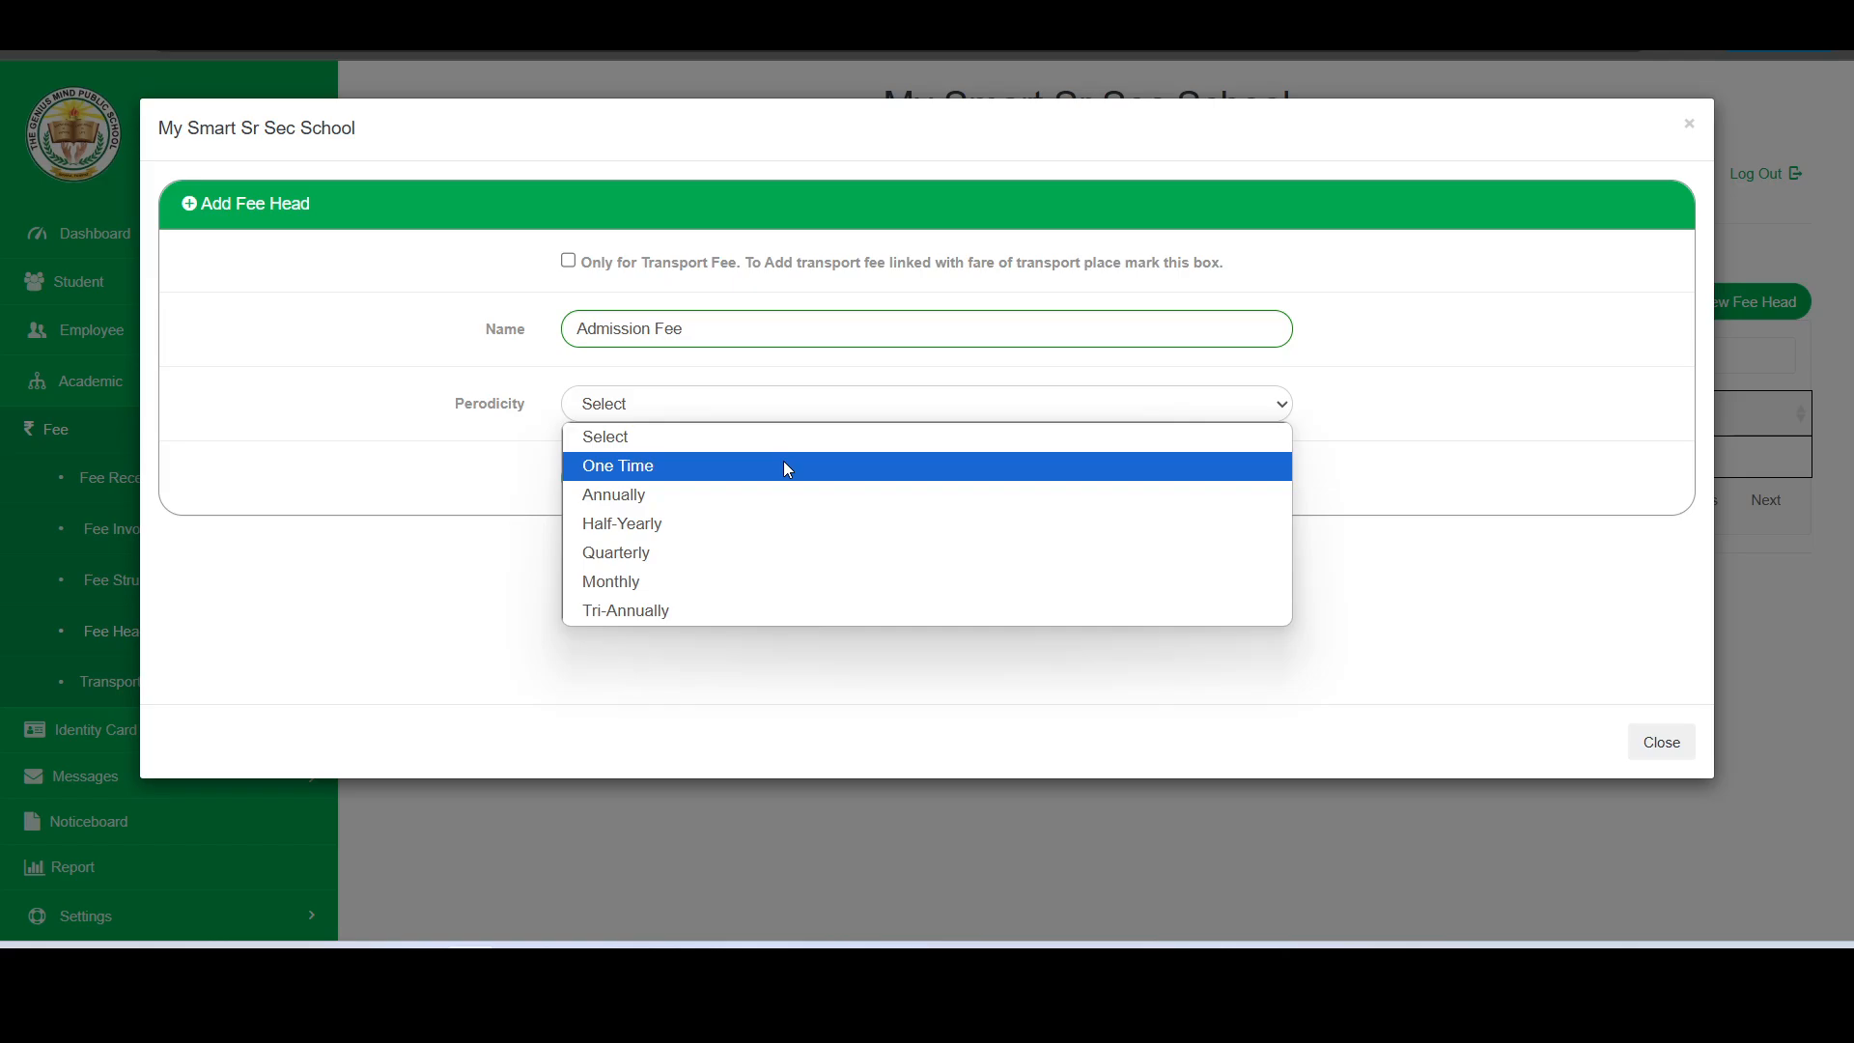
left_click(787, 469)
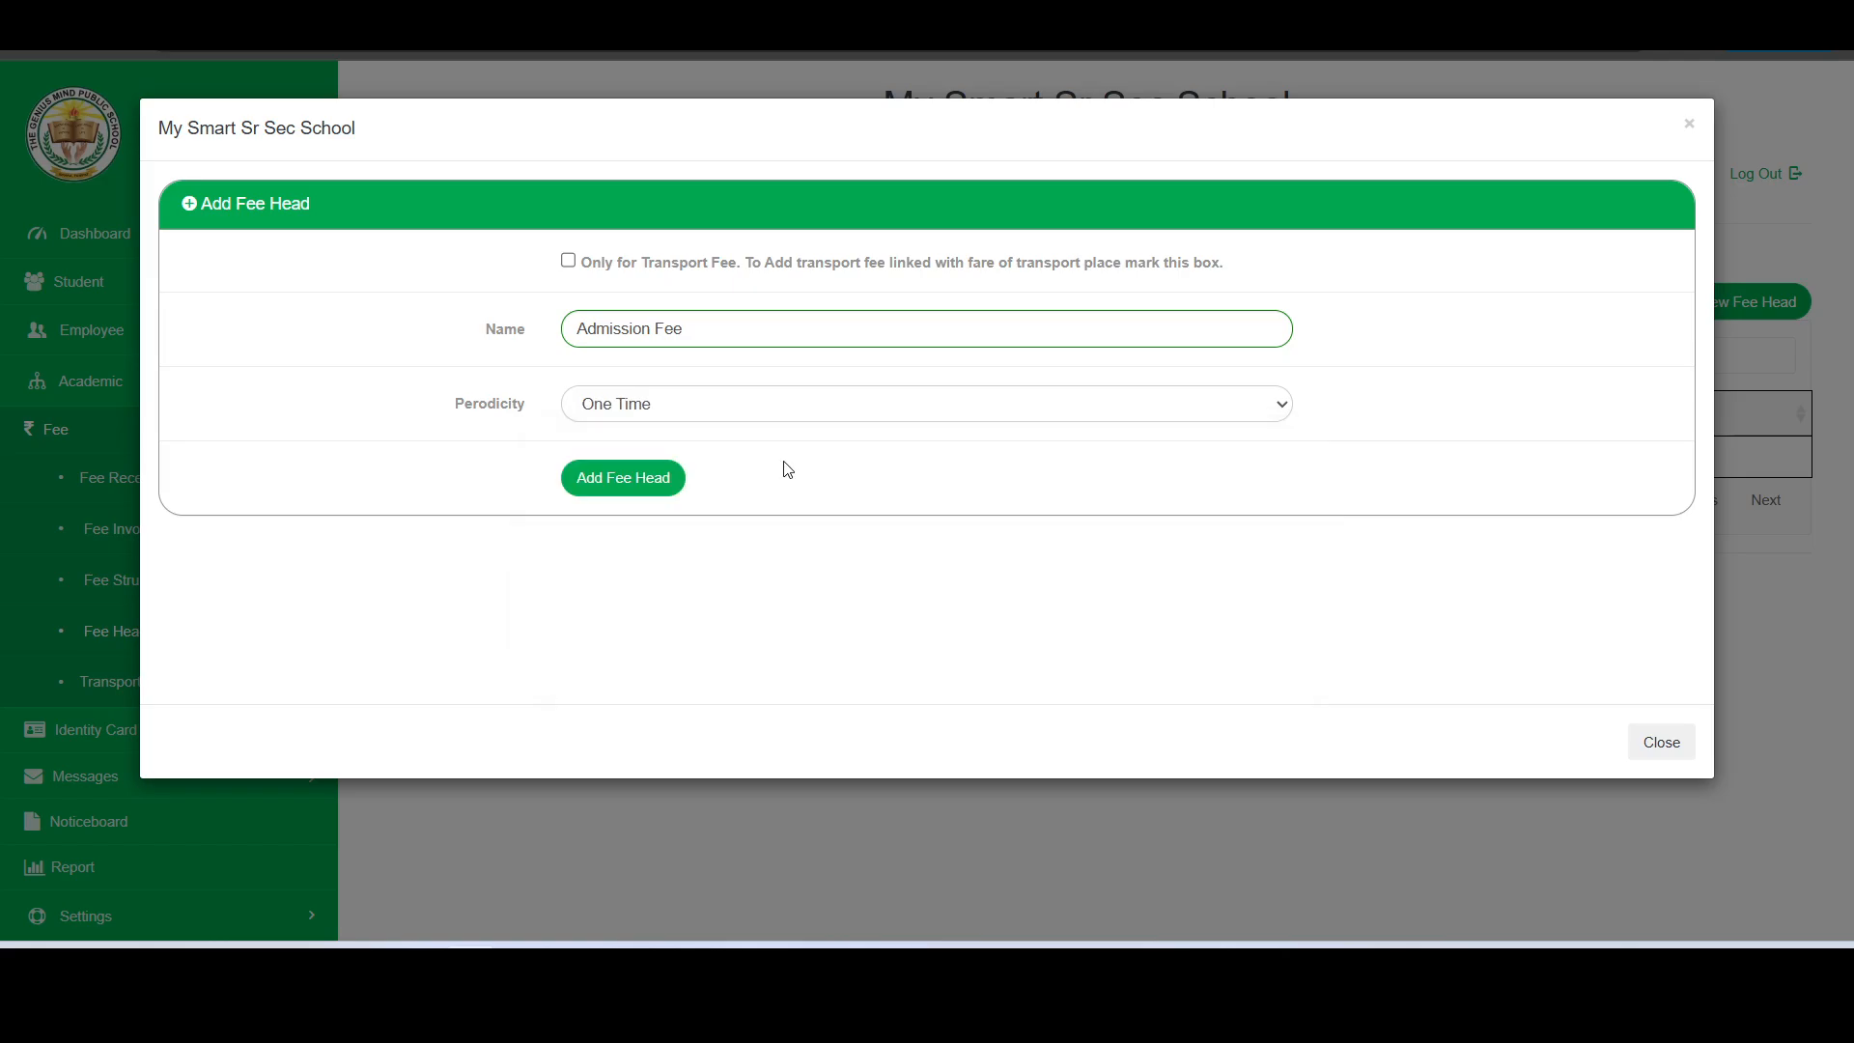
left_click(647, 486)
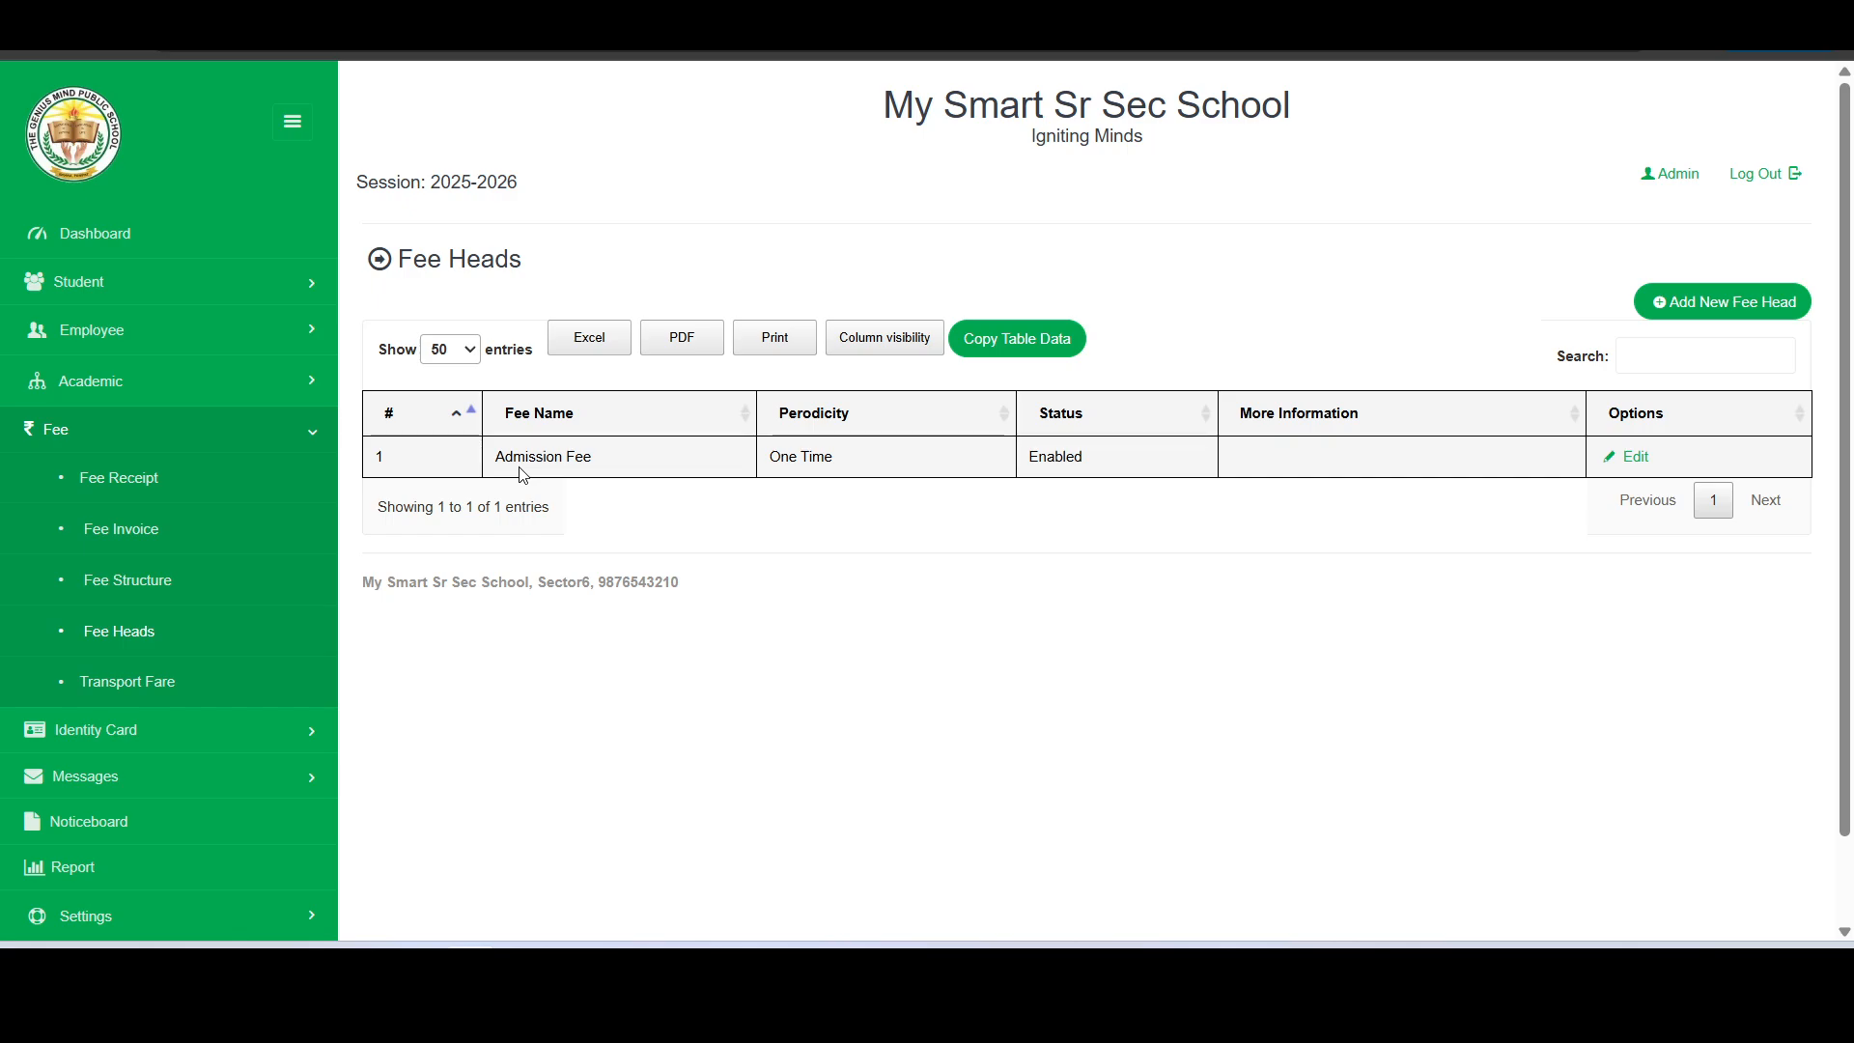
- Add a fee head named Annual Fee with Annually as its periodicity
left_click(1719, 302)
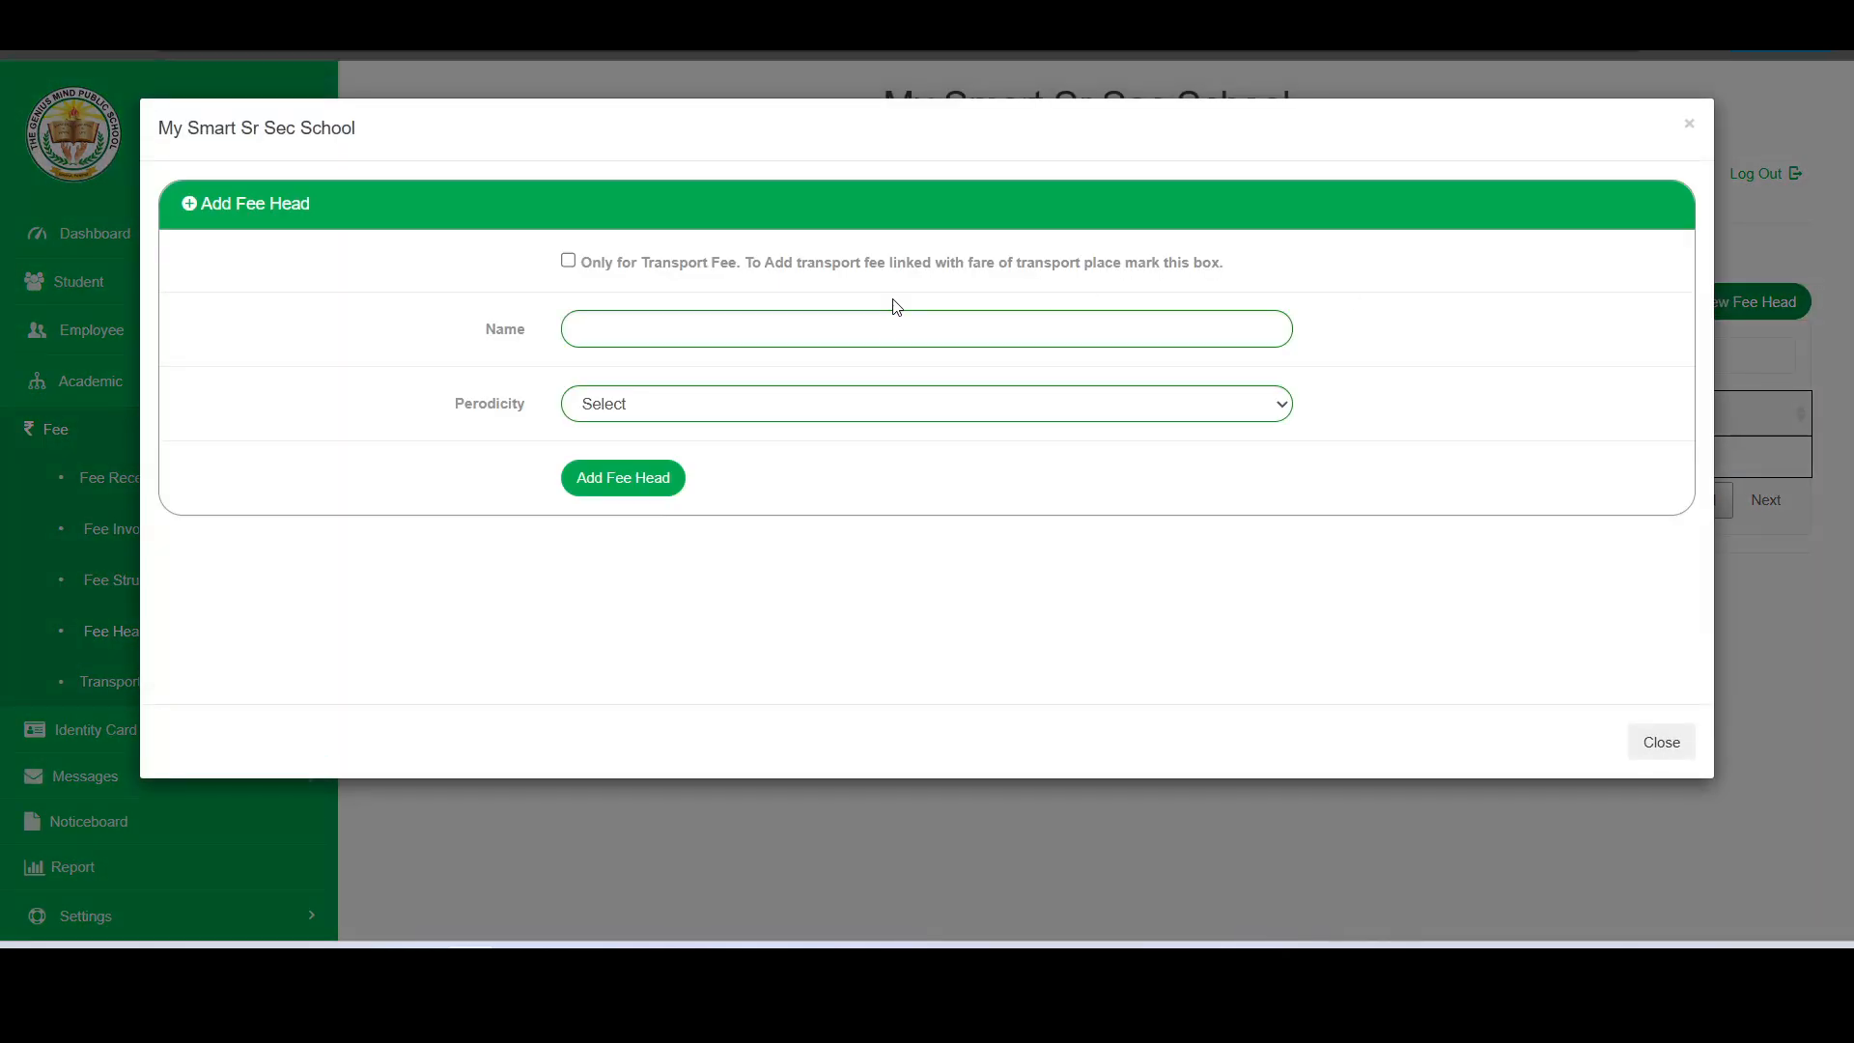
left_click(891, 323)
type("Annual Fee")
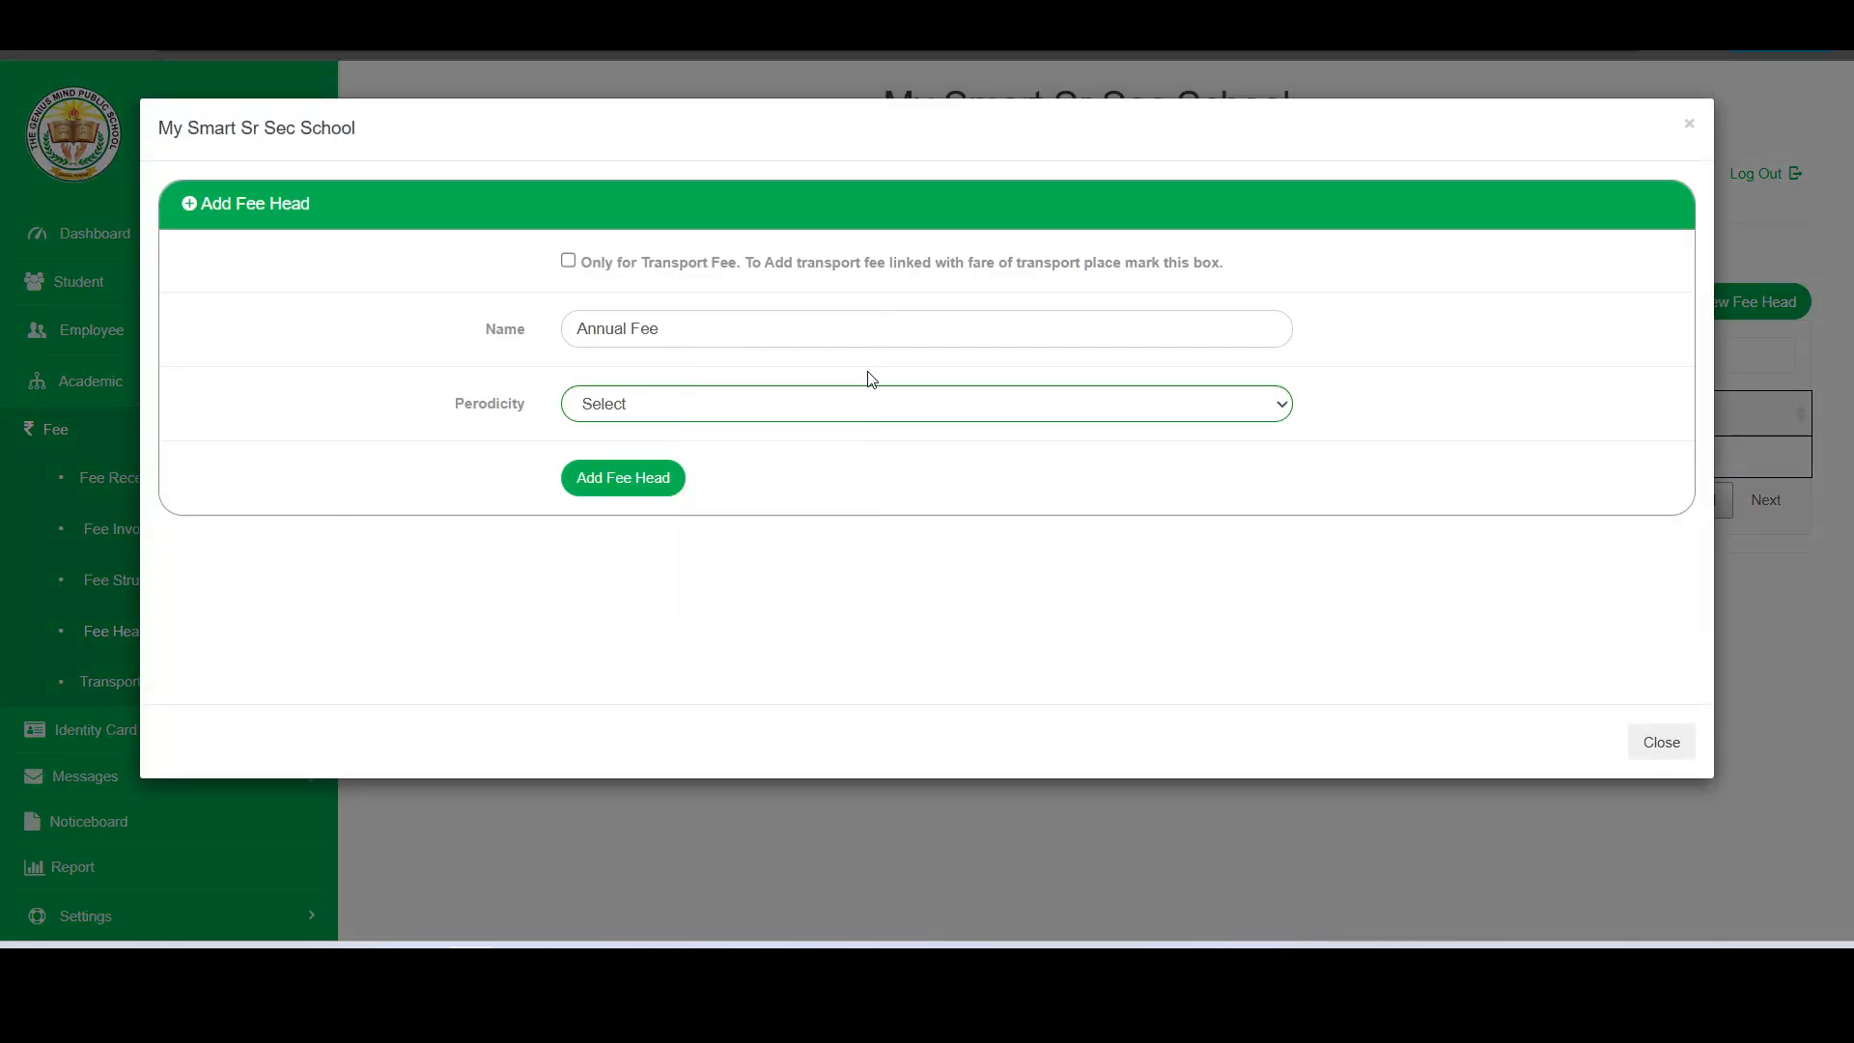
left_click(867, 405)
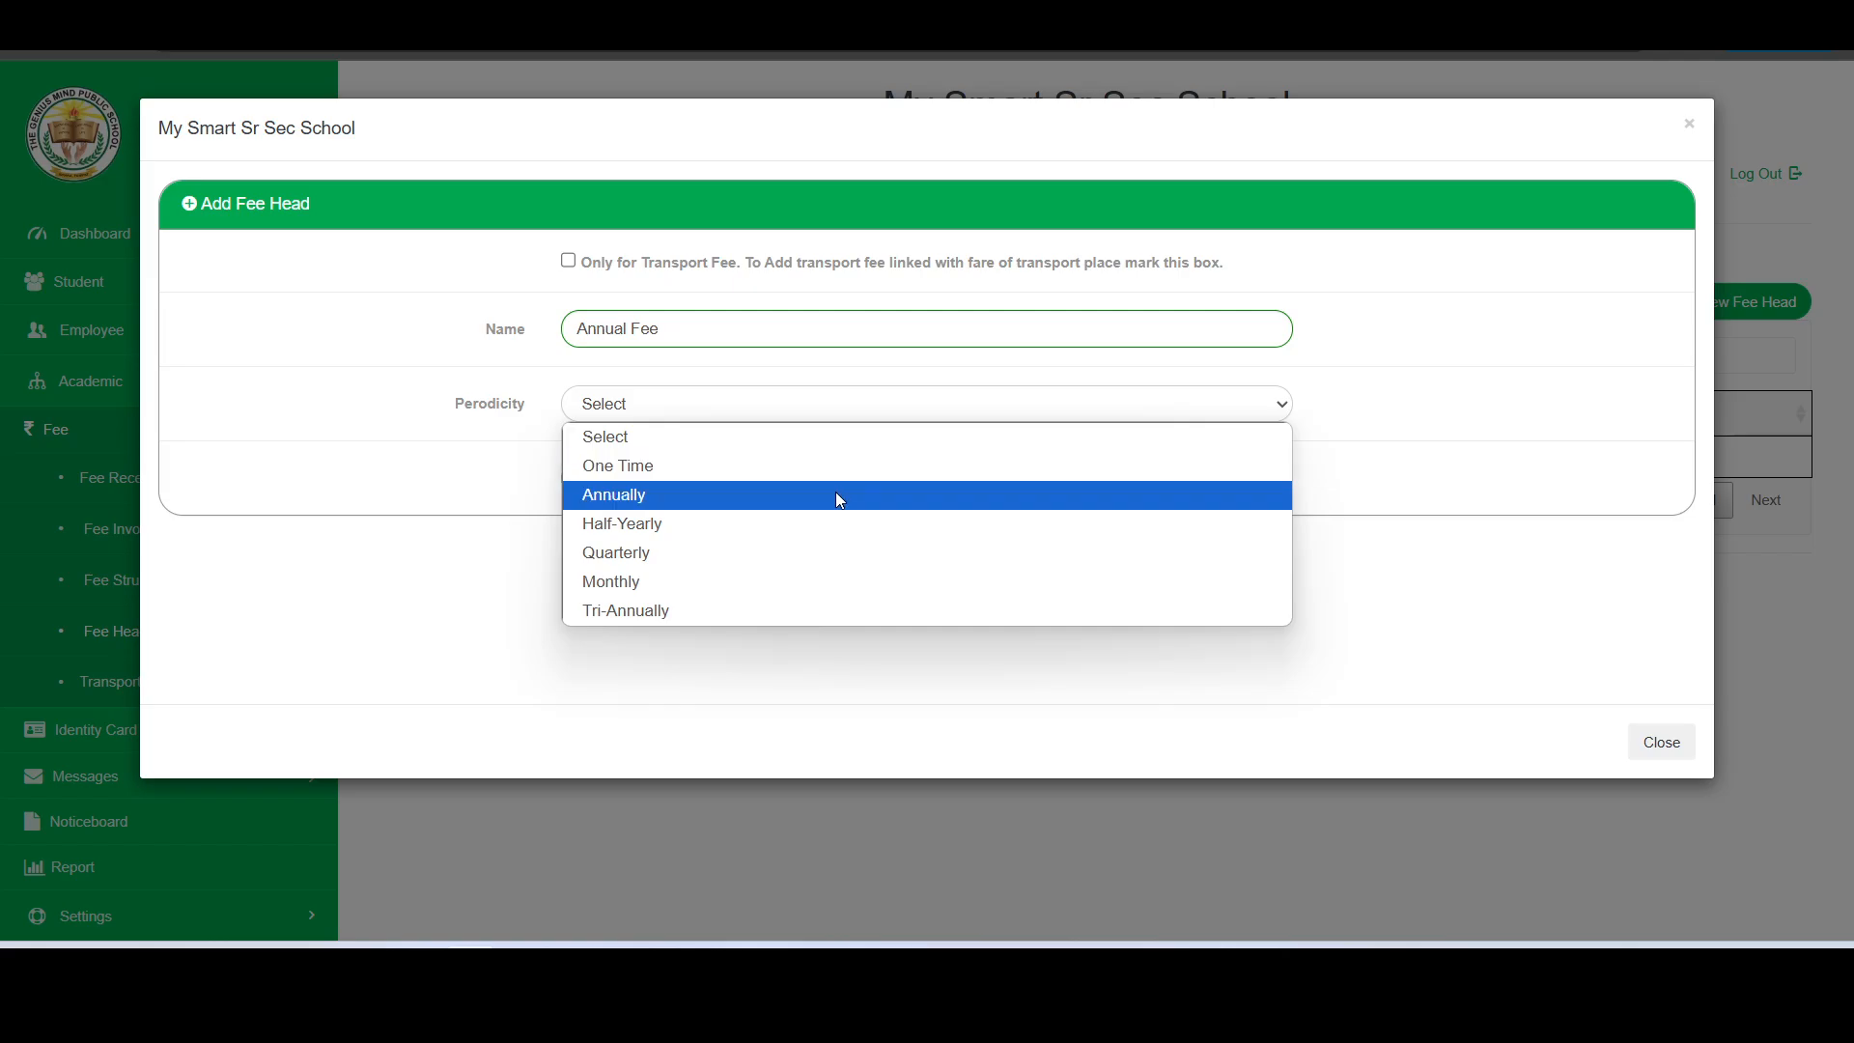
left_click(836, 492)
left_click(642, 488)
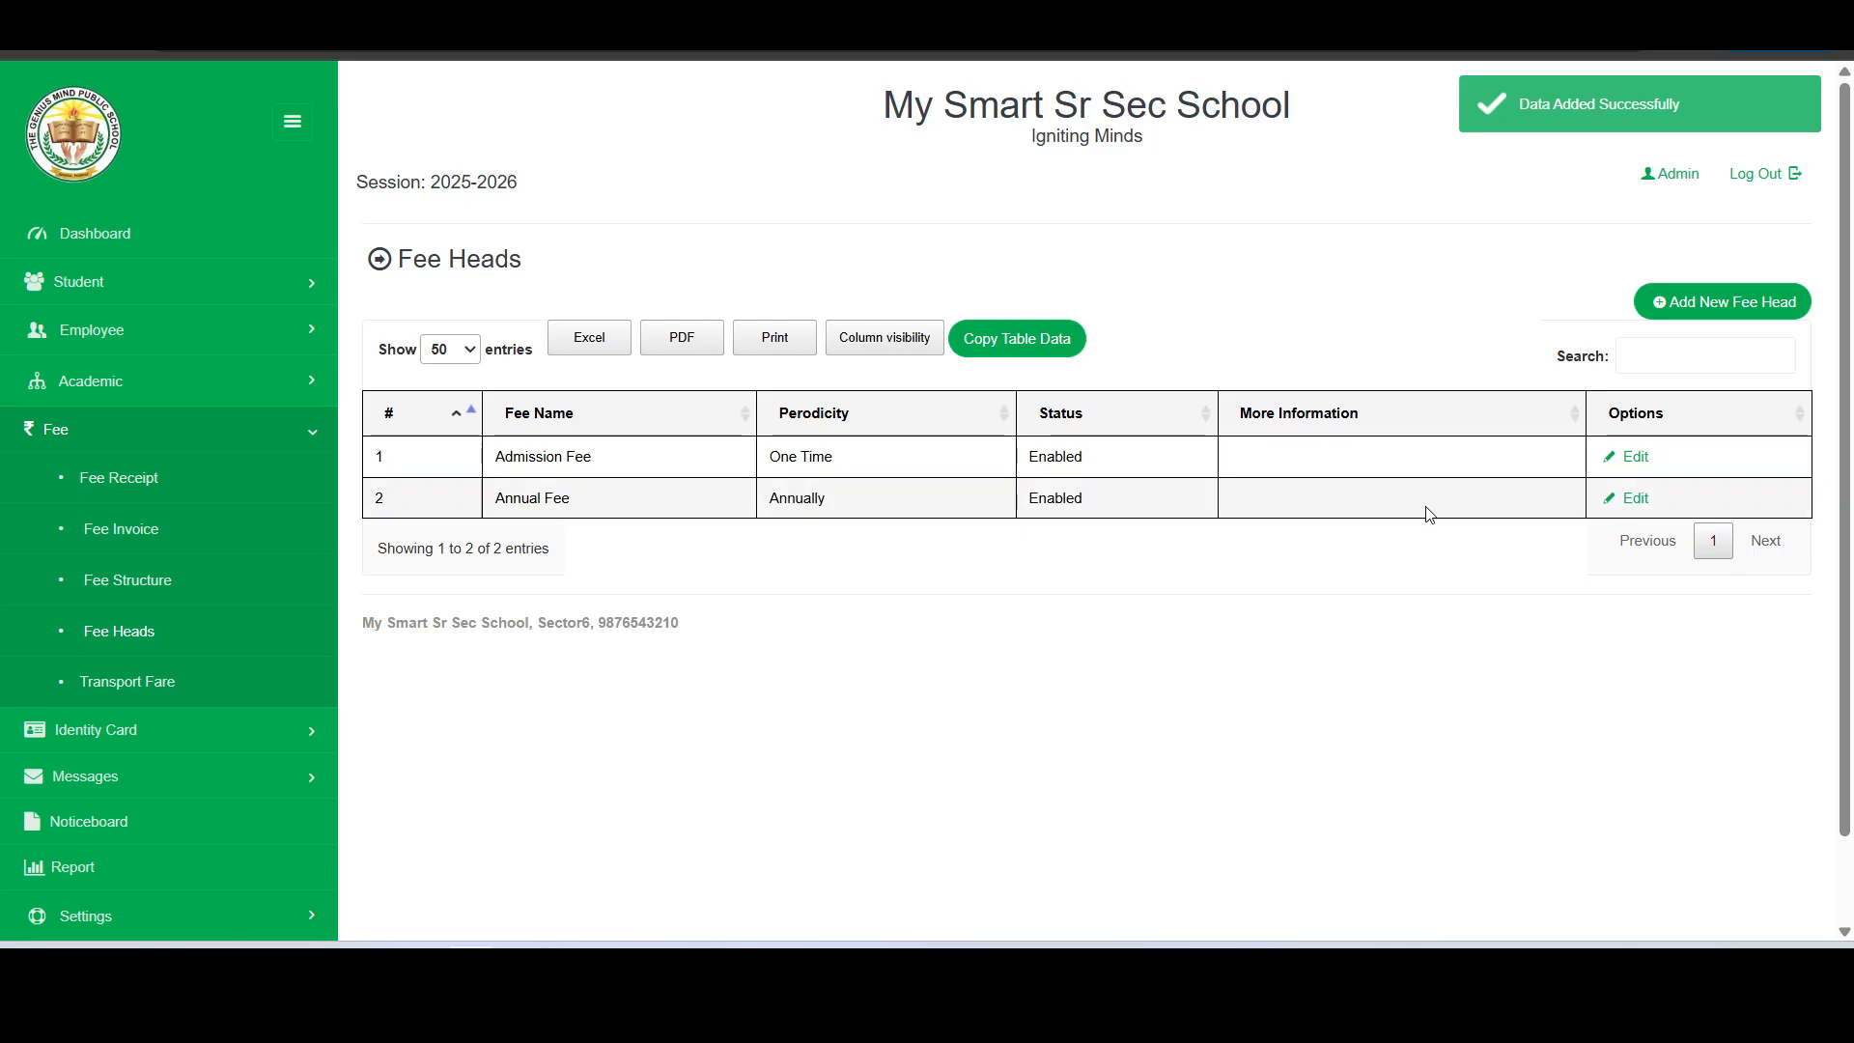
- Add a fee head named Tuition Fee with Monthly periodicity
left_click(1715, 302)
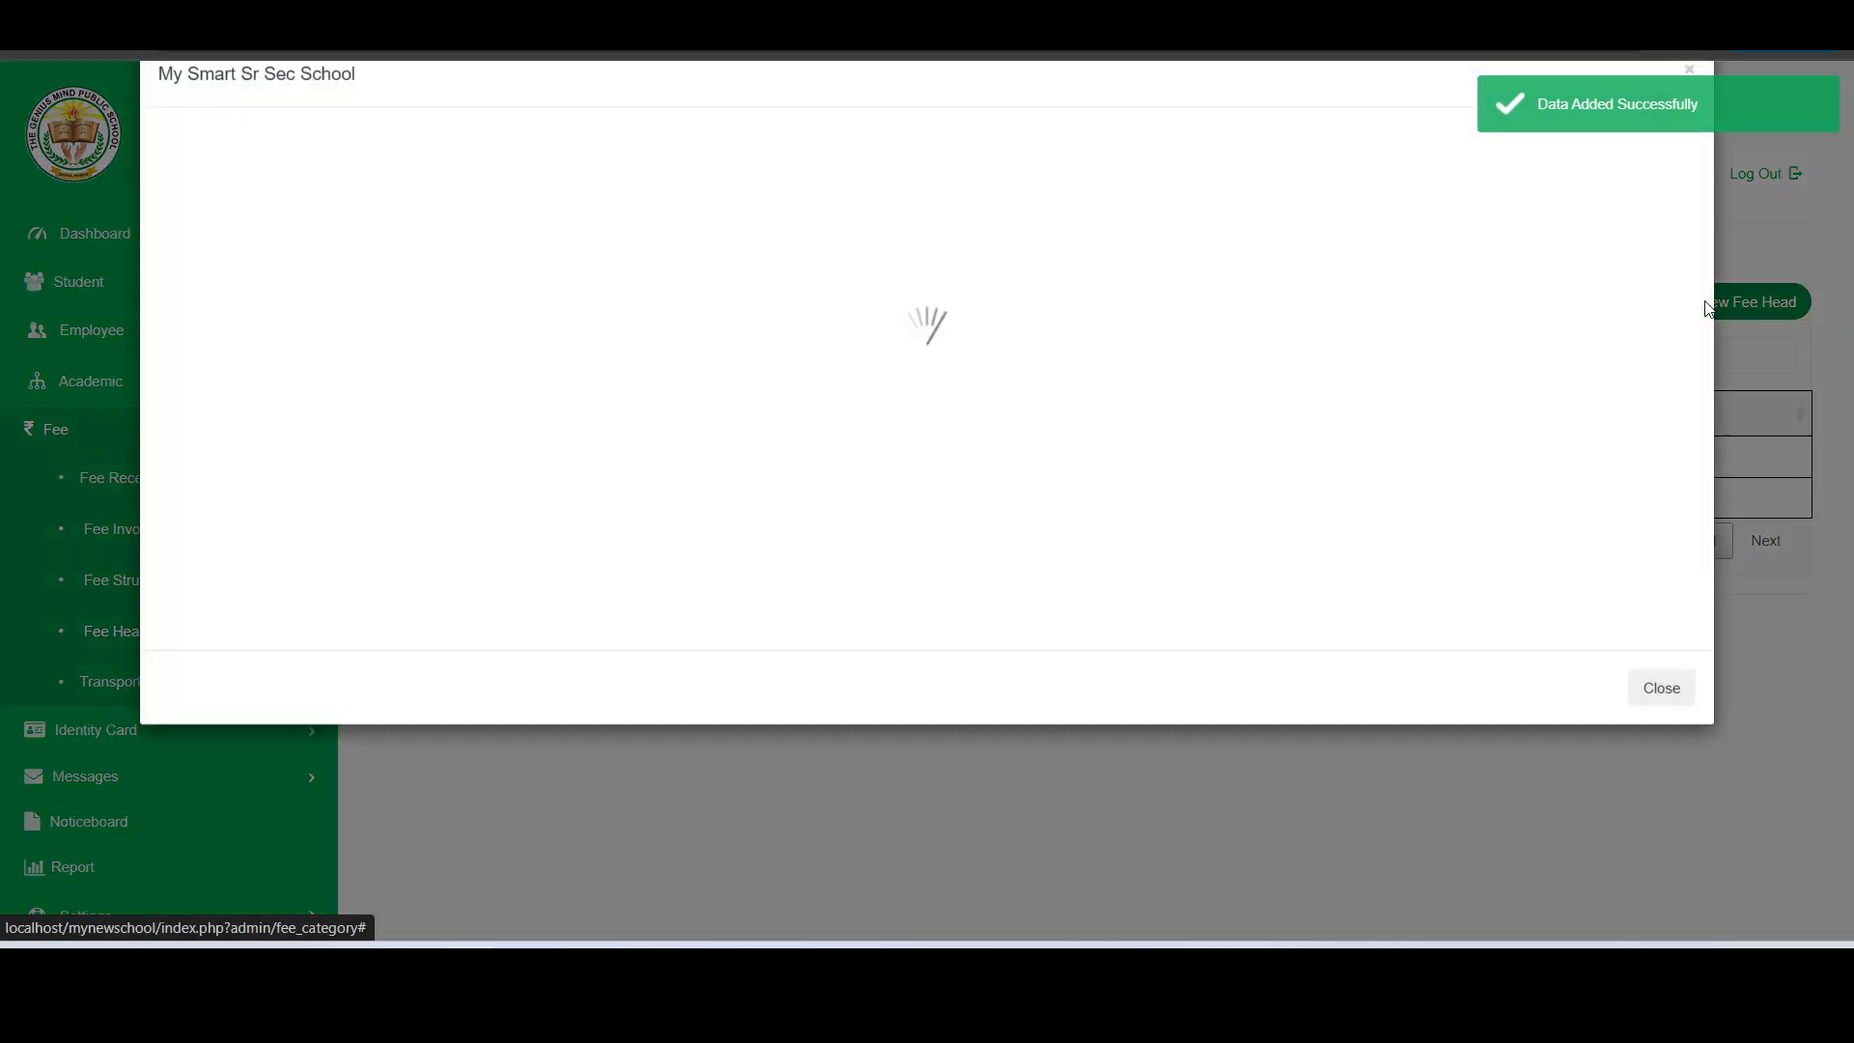
type("Tuition Fee")
left_click(879, 404)
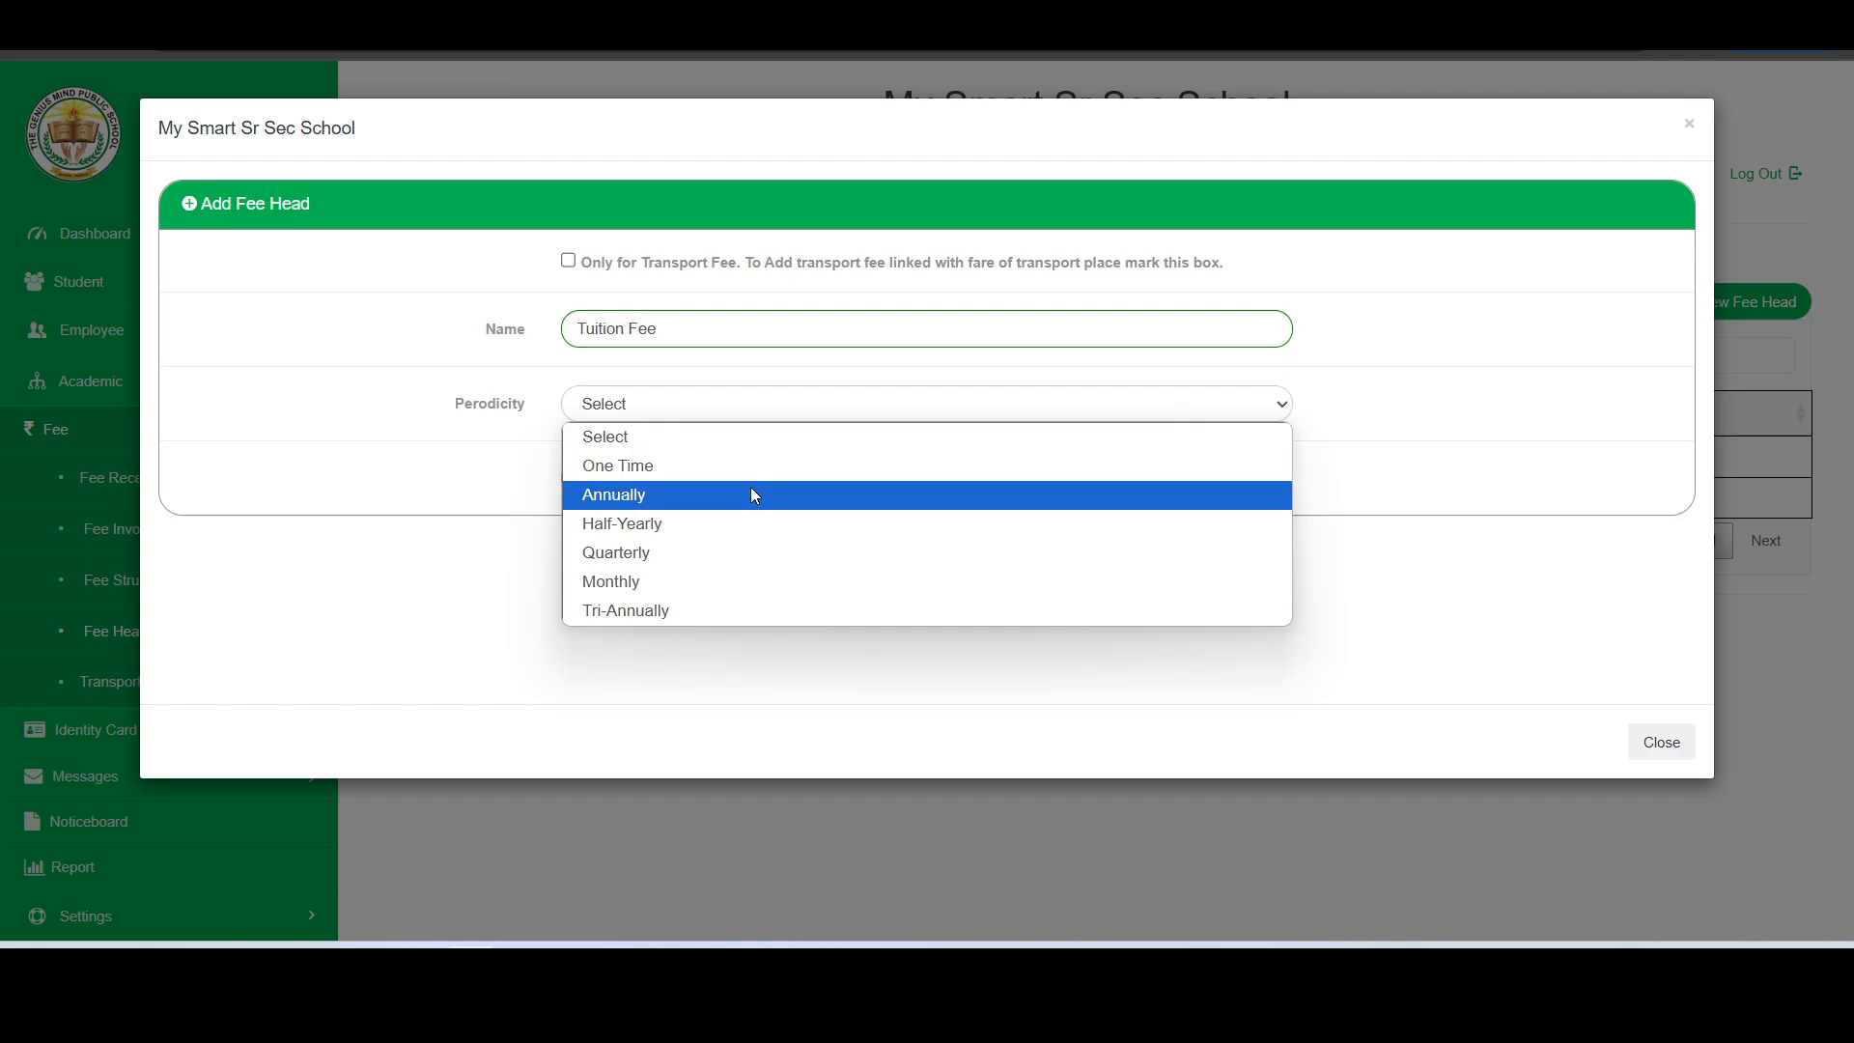
left_click(732, 580)
left_click(656, 479)
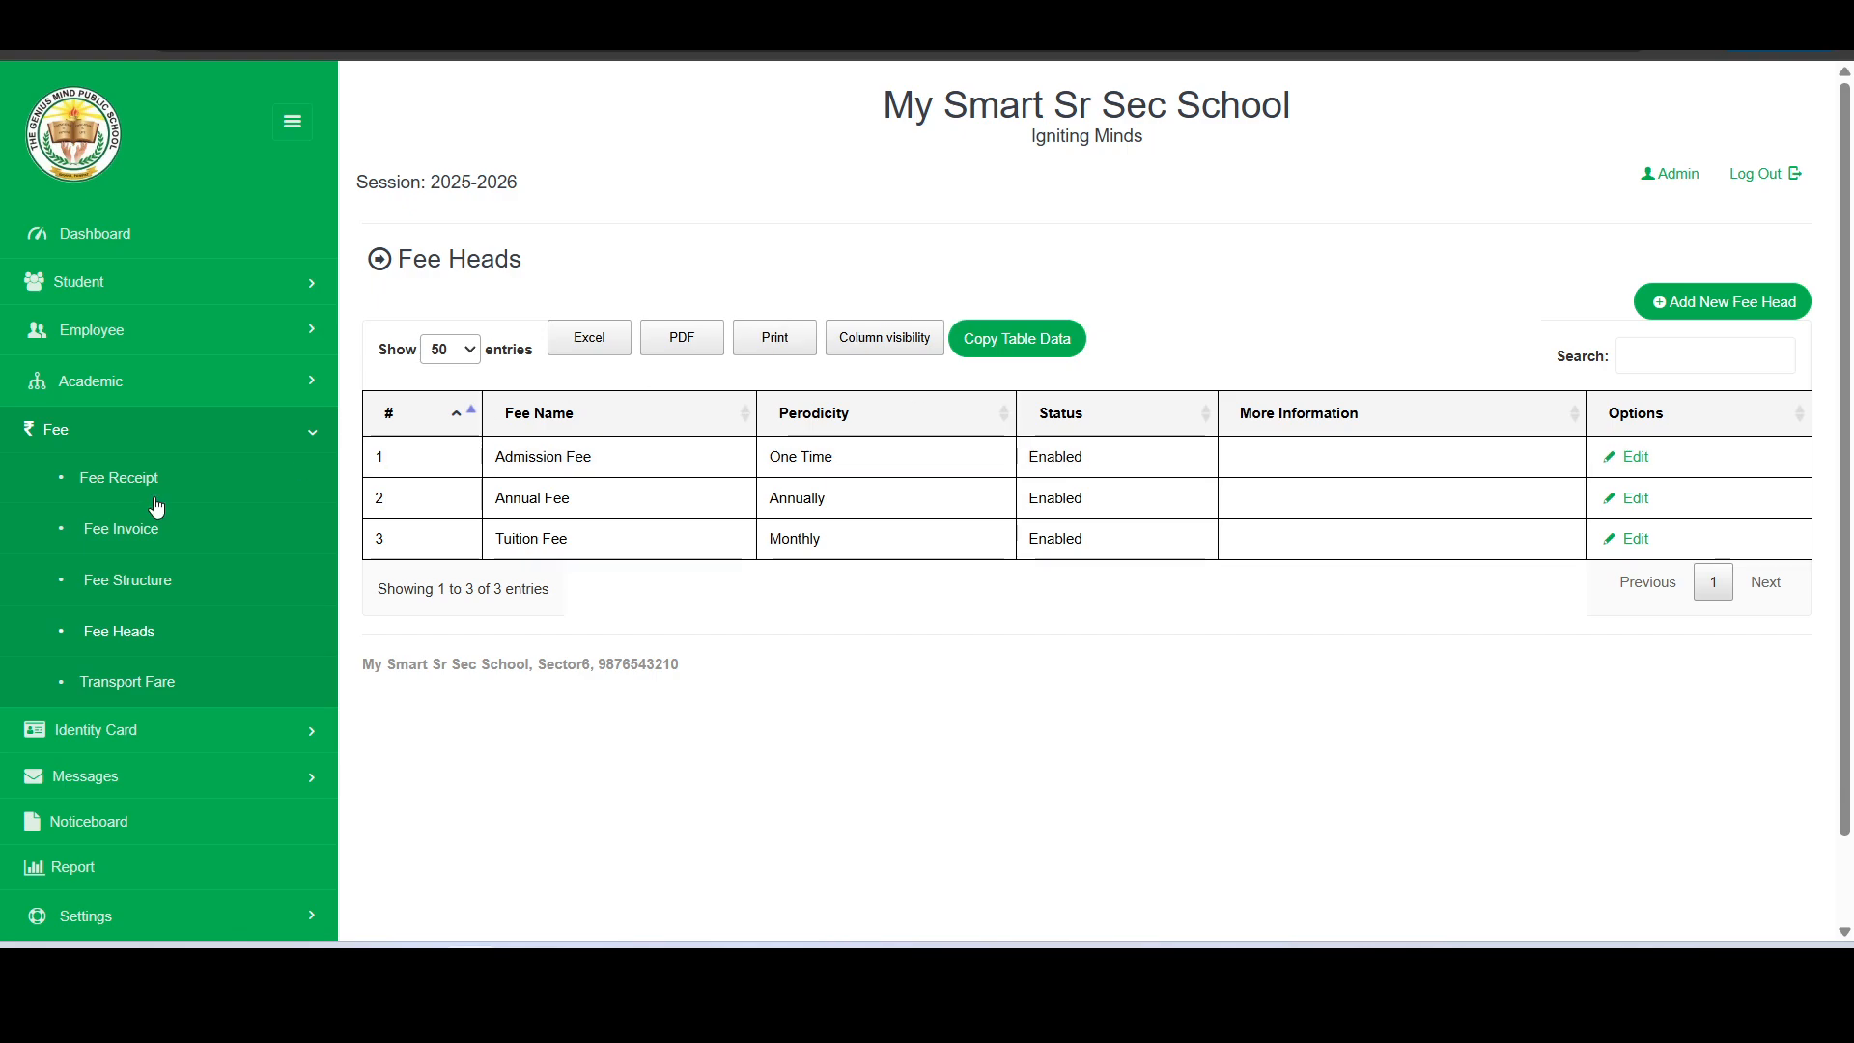
- Load the class-section-wise fee structure for class Nursery, section Rose, in session 2025-2026
left_click(118, 586)
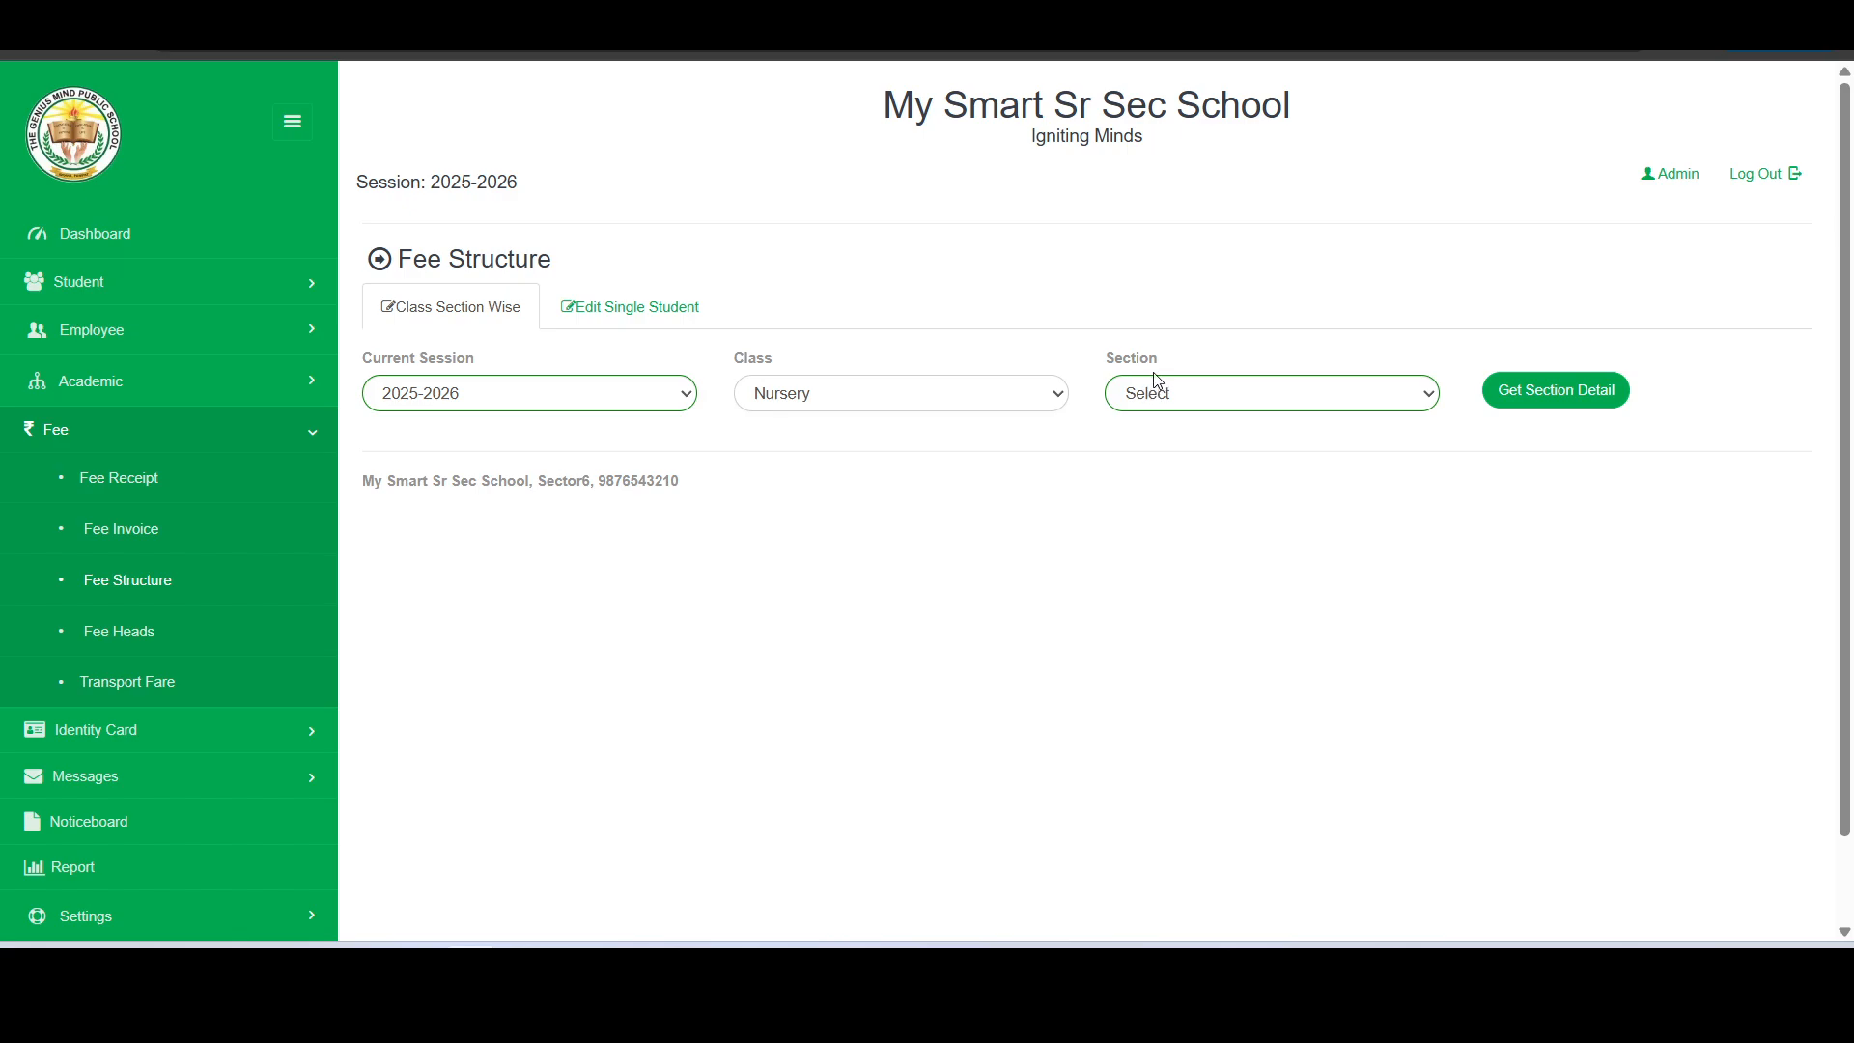
left_click(998, 409)
left_click(998, 410)
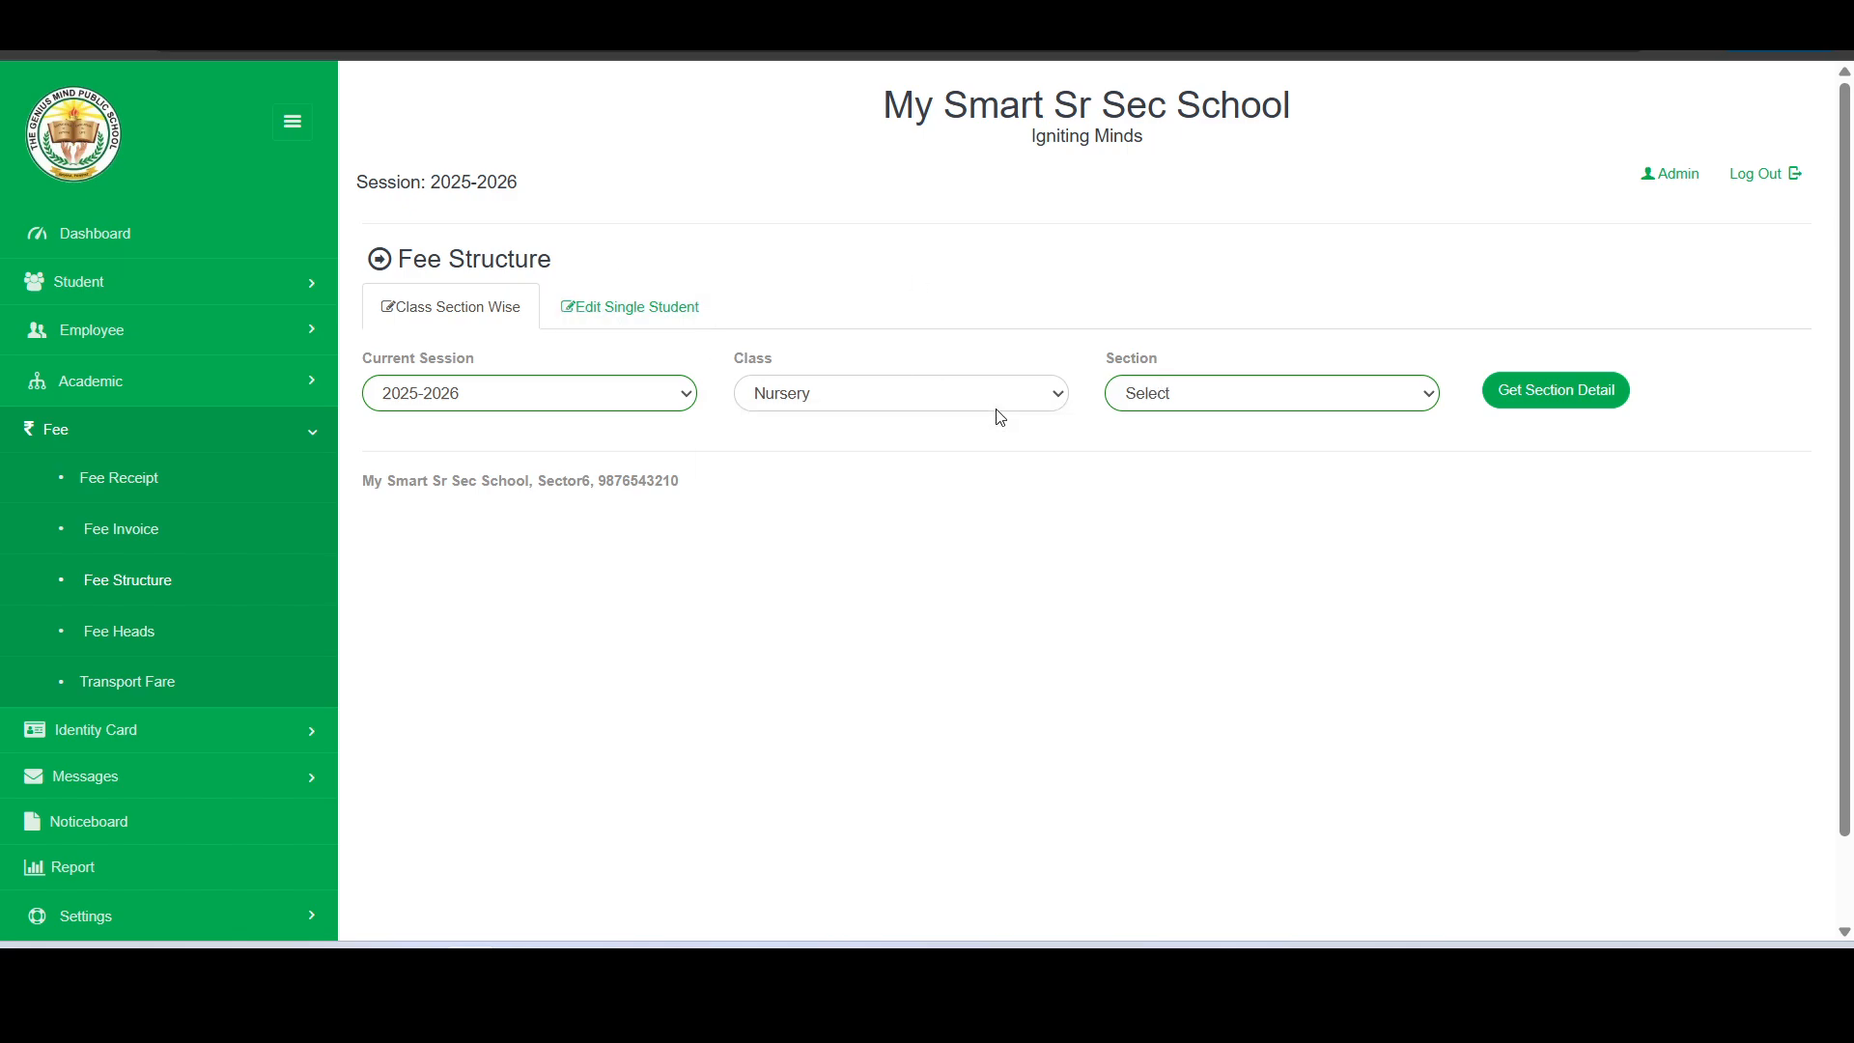
left_click(1180, 405)
left_click(1173, 482)
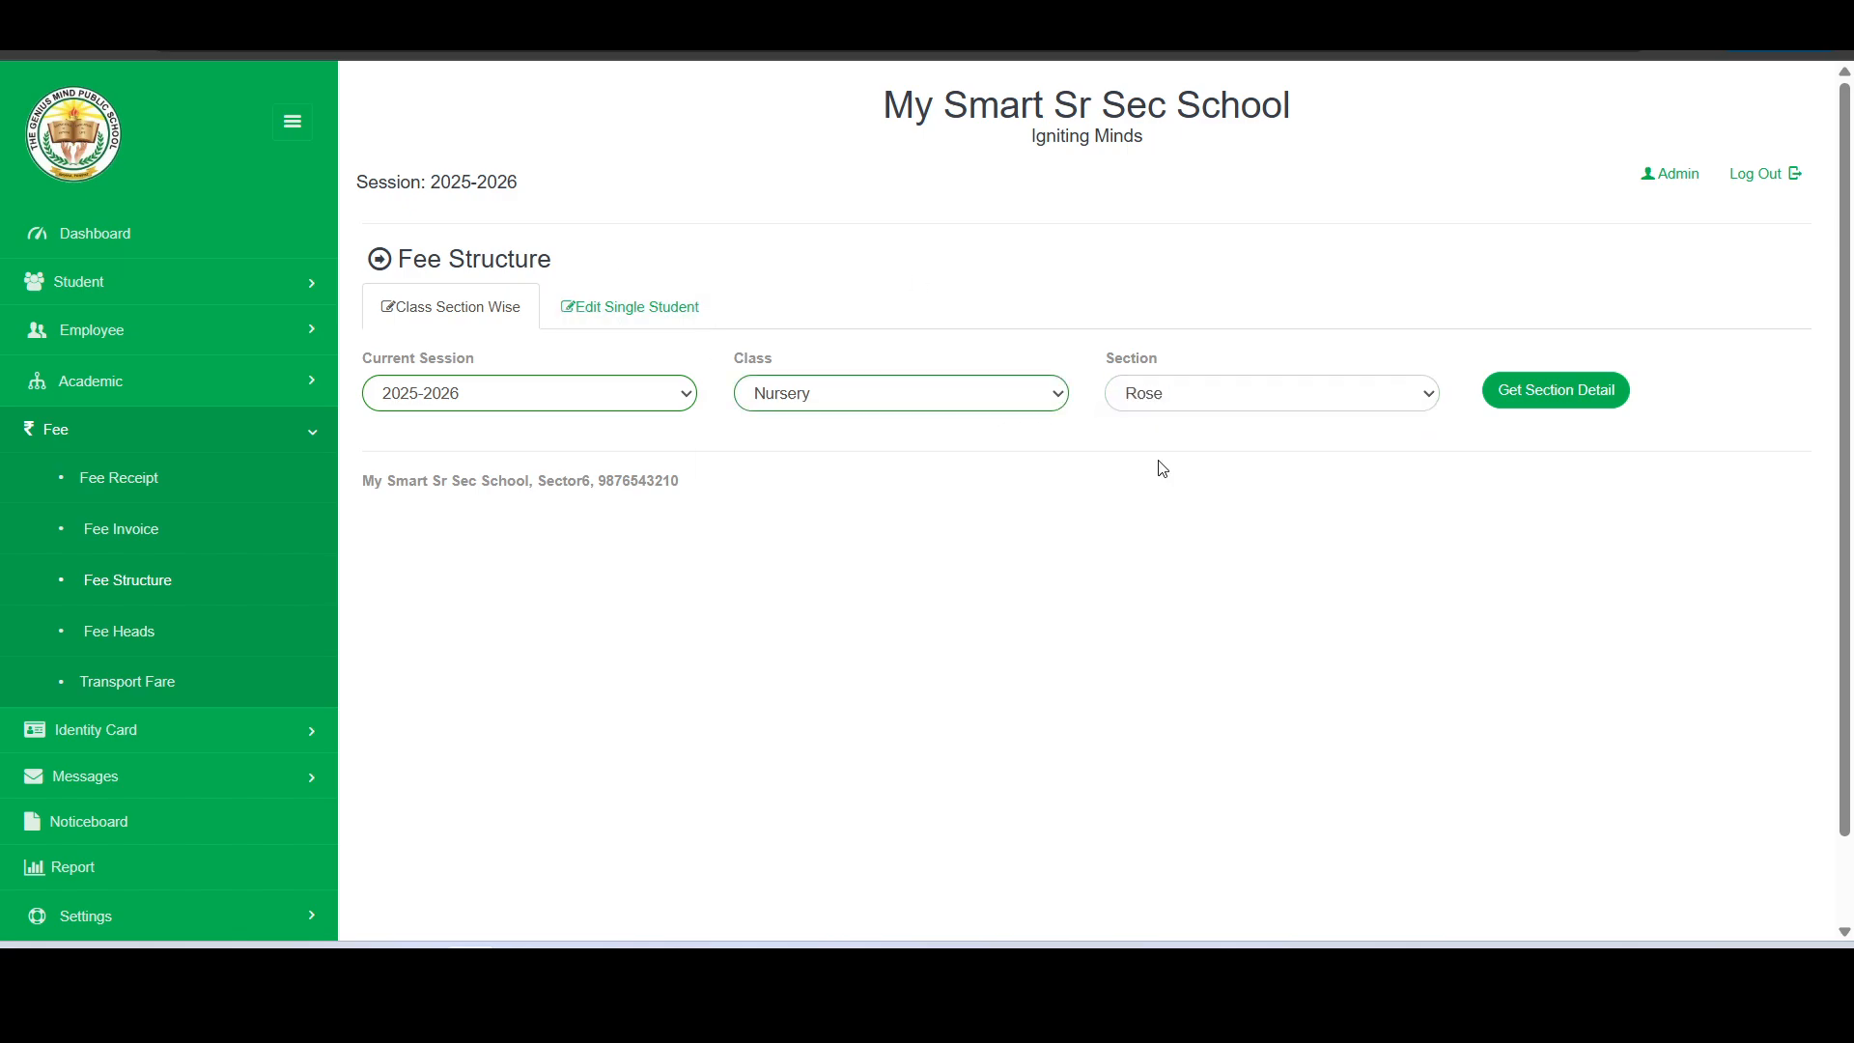
left_click(1565, 396)
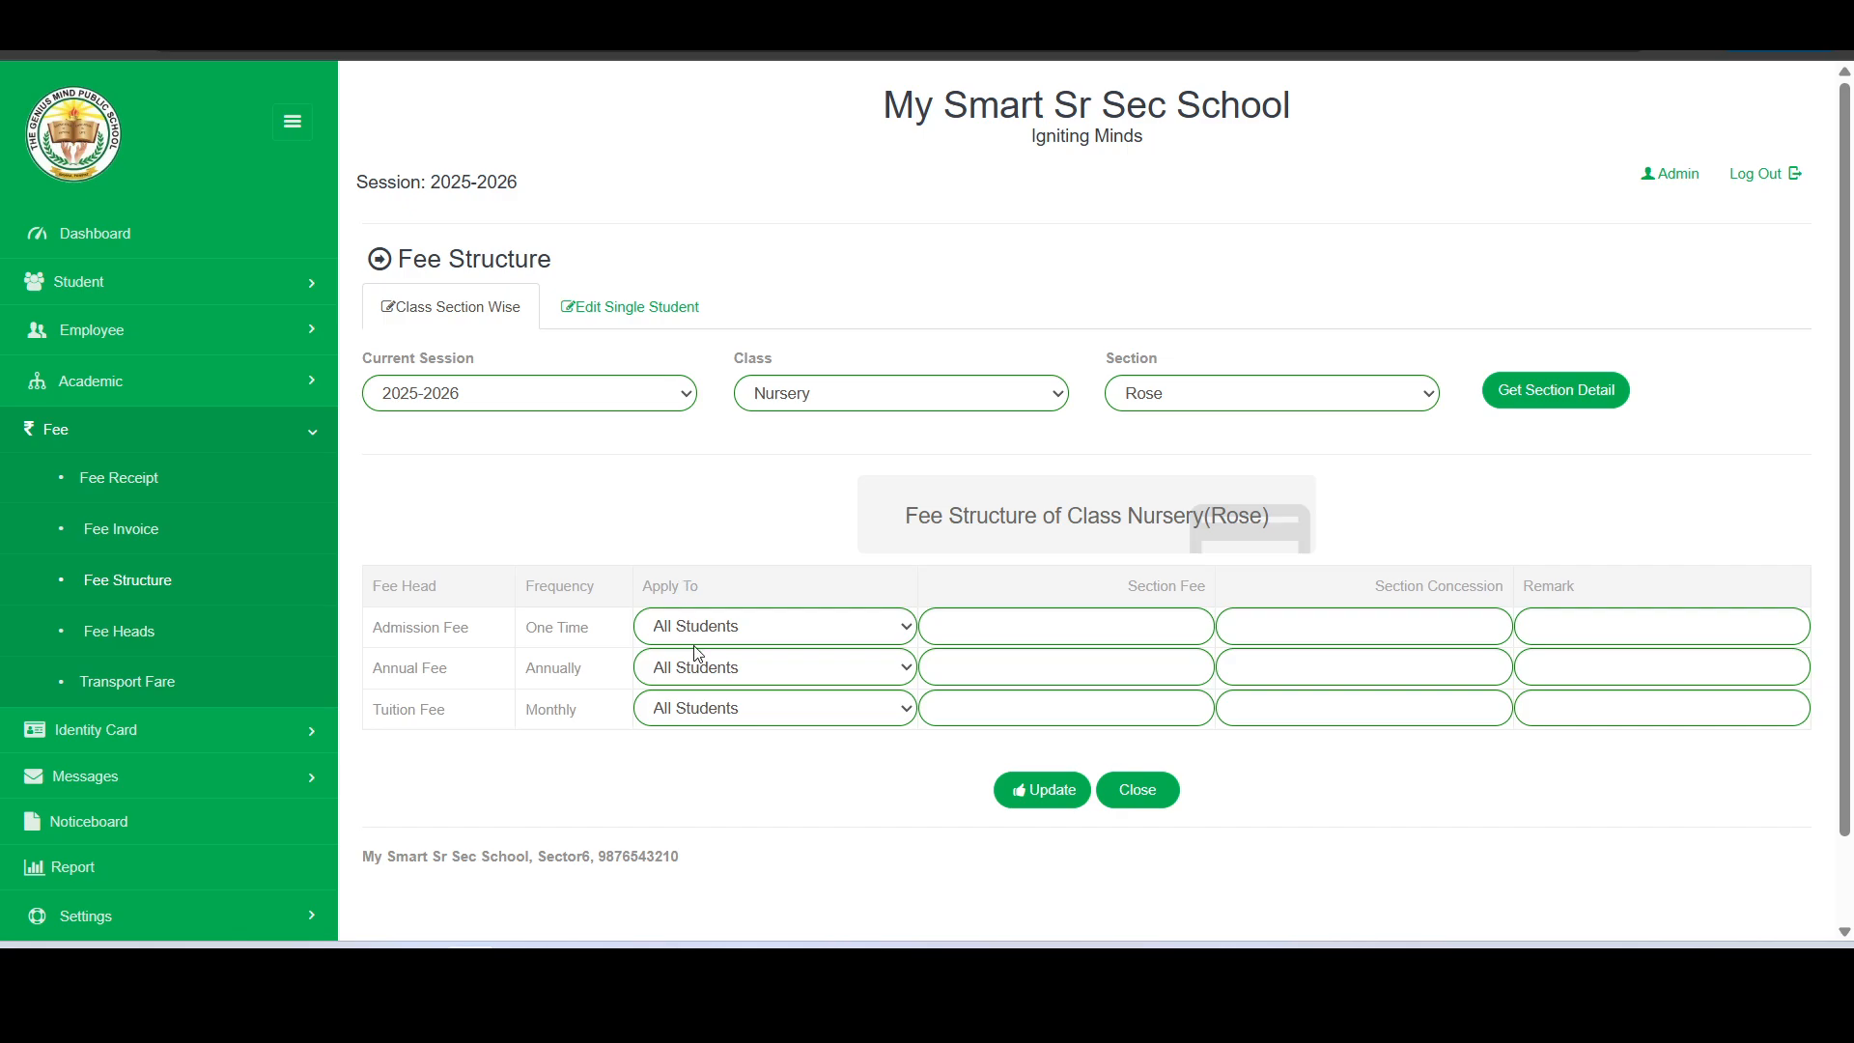
- Apply Admission Fee to New Admissions Only and Annual Fee to Existing Students Only, keeping Tuition Fee on All Students
left_click(779, 627)
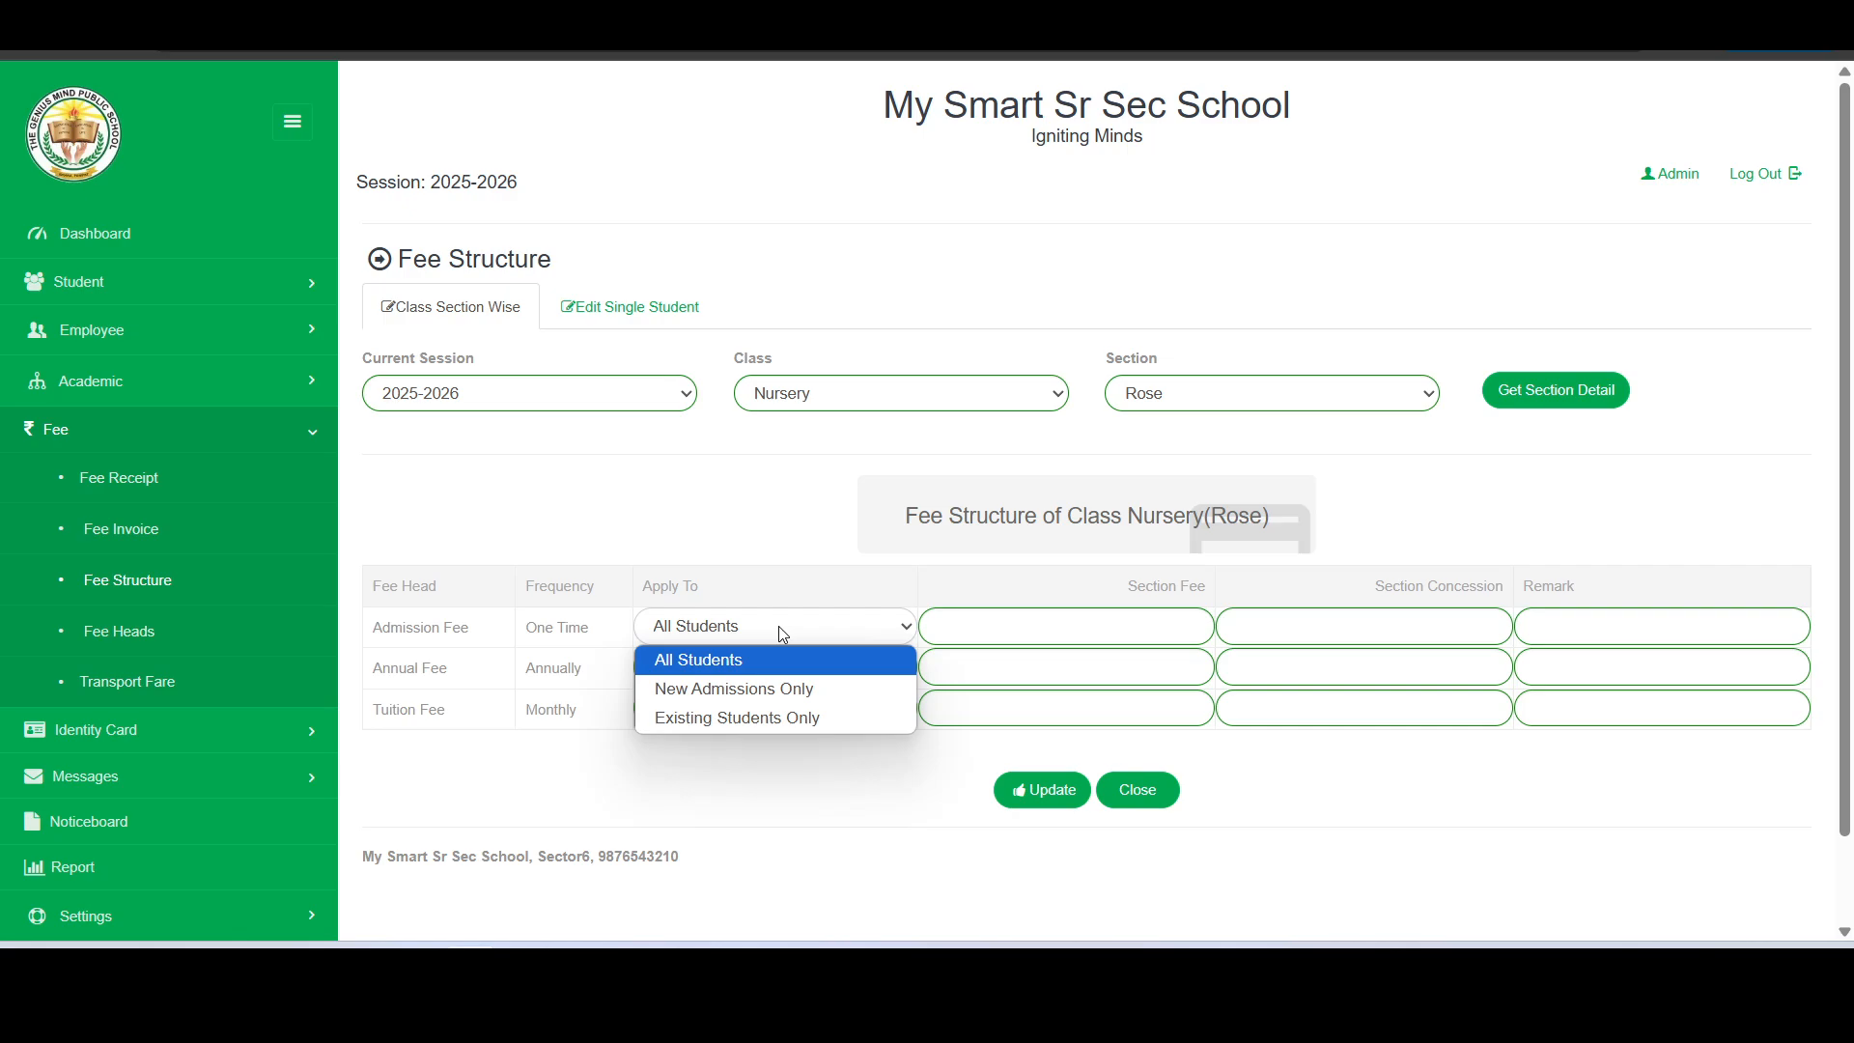
left_click(779, 691)
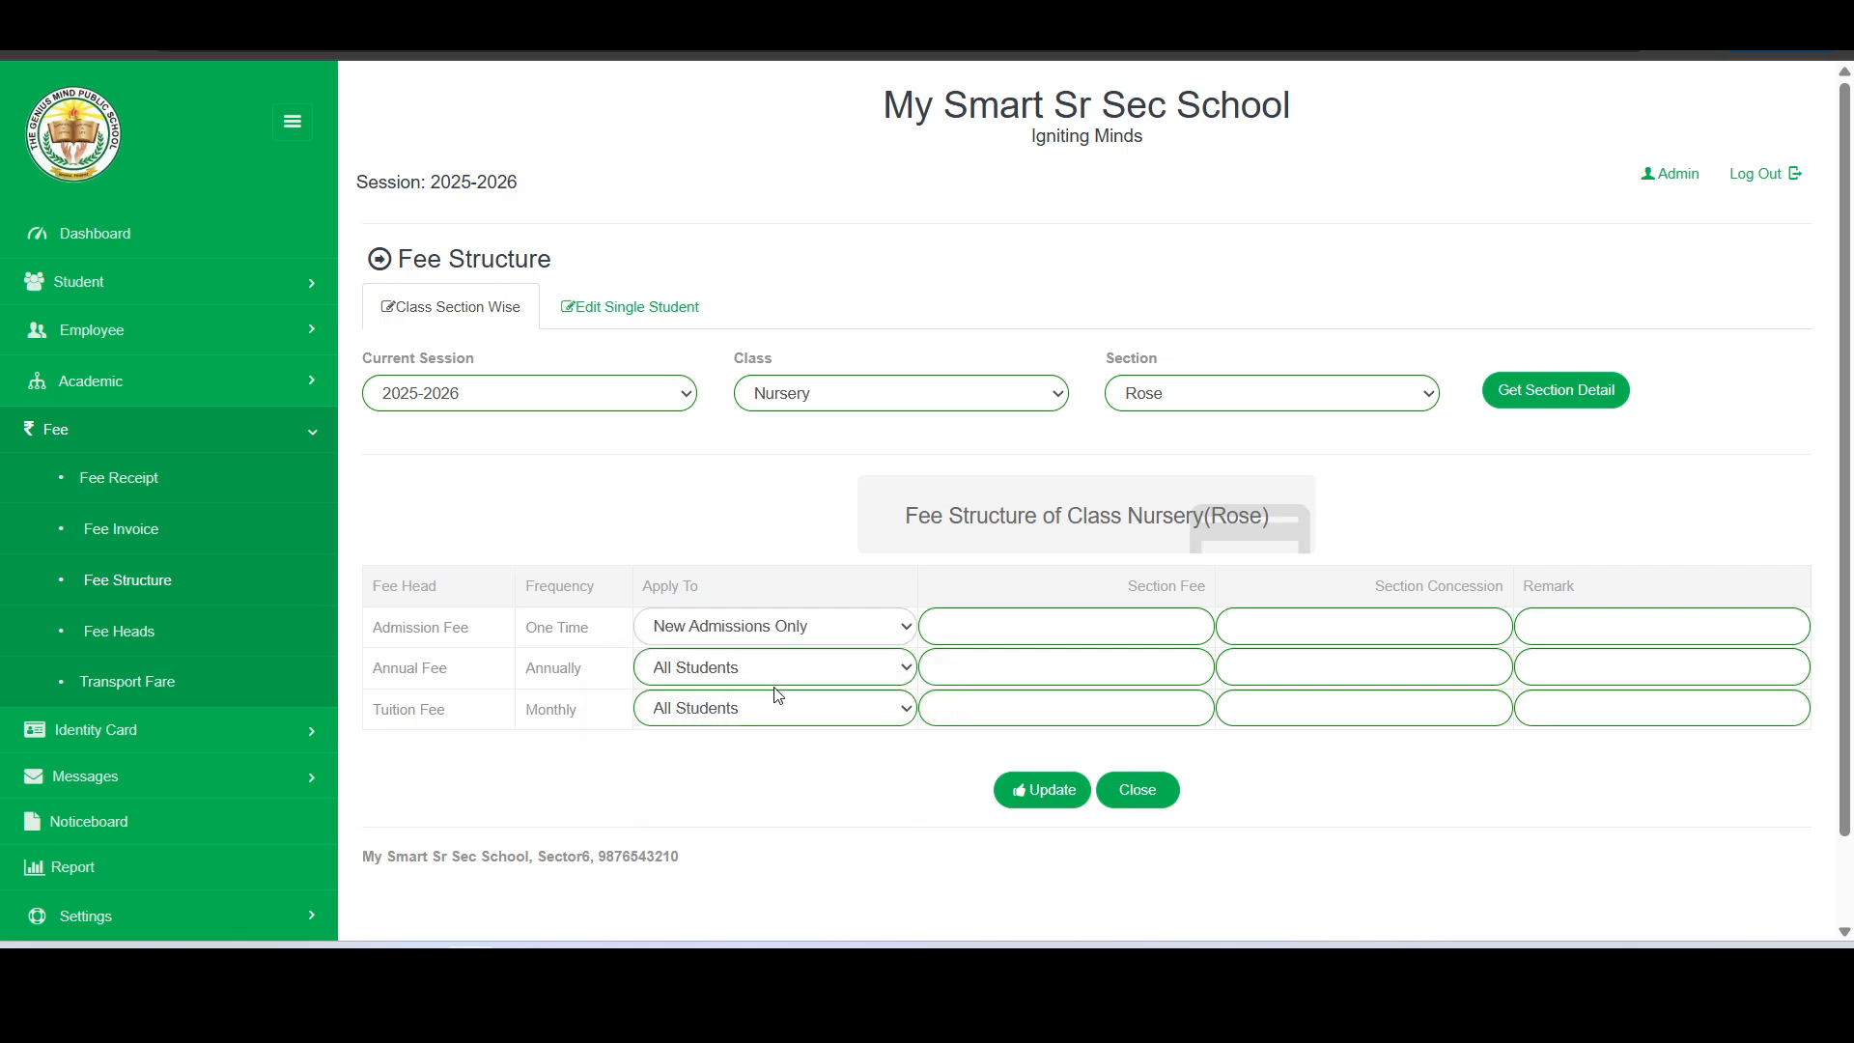
left_click(711, 684)
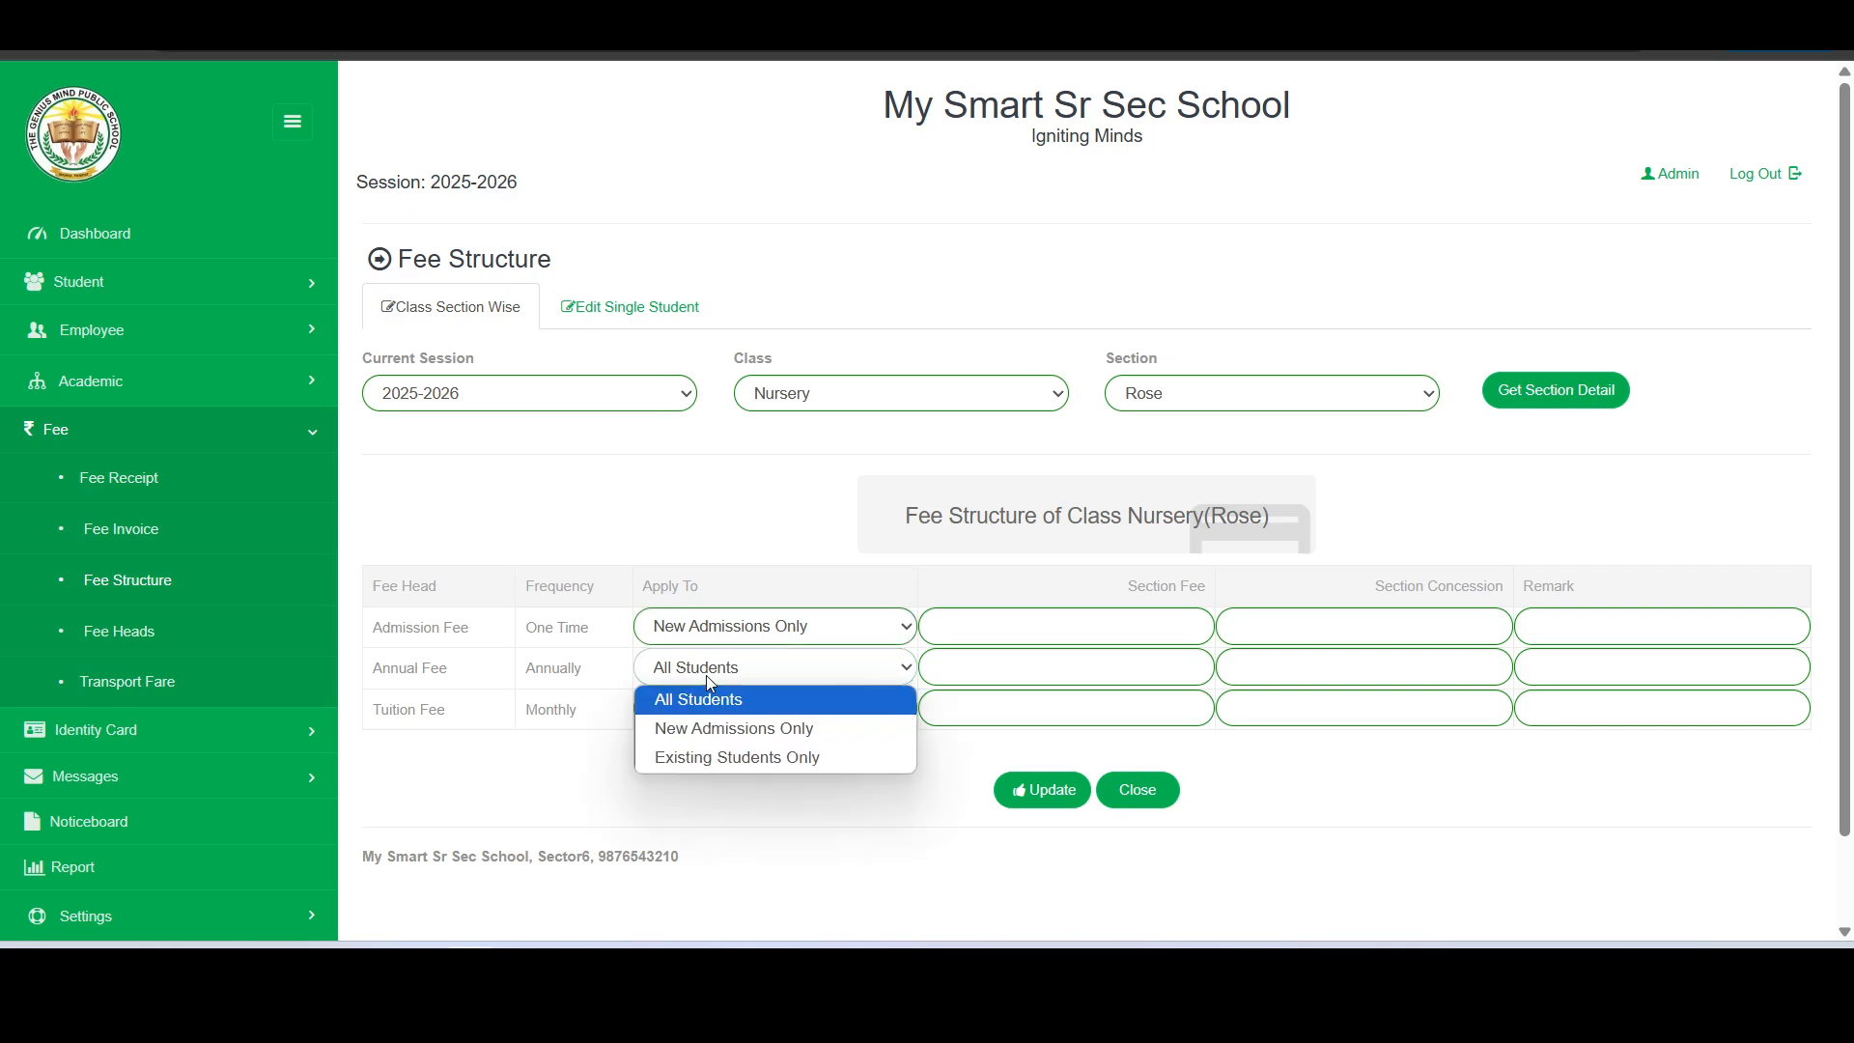
left_click(718, 759)
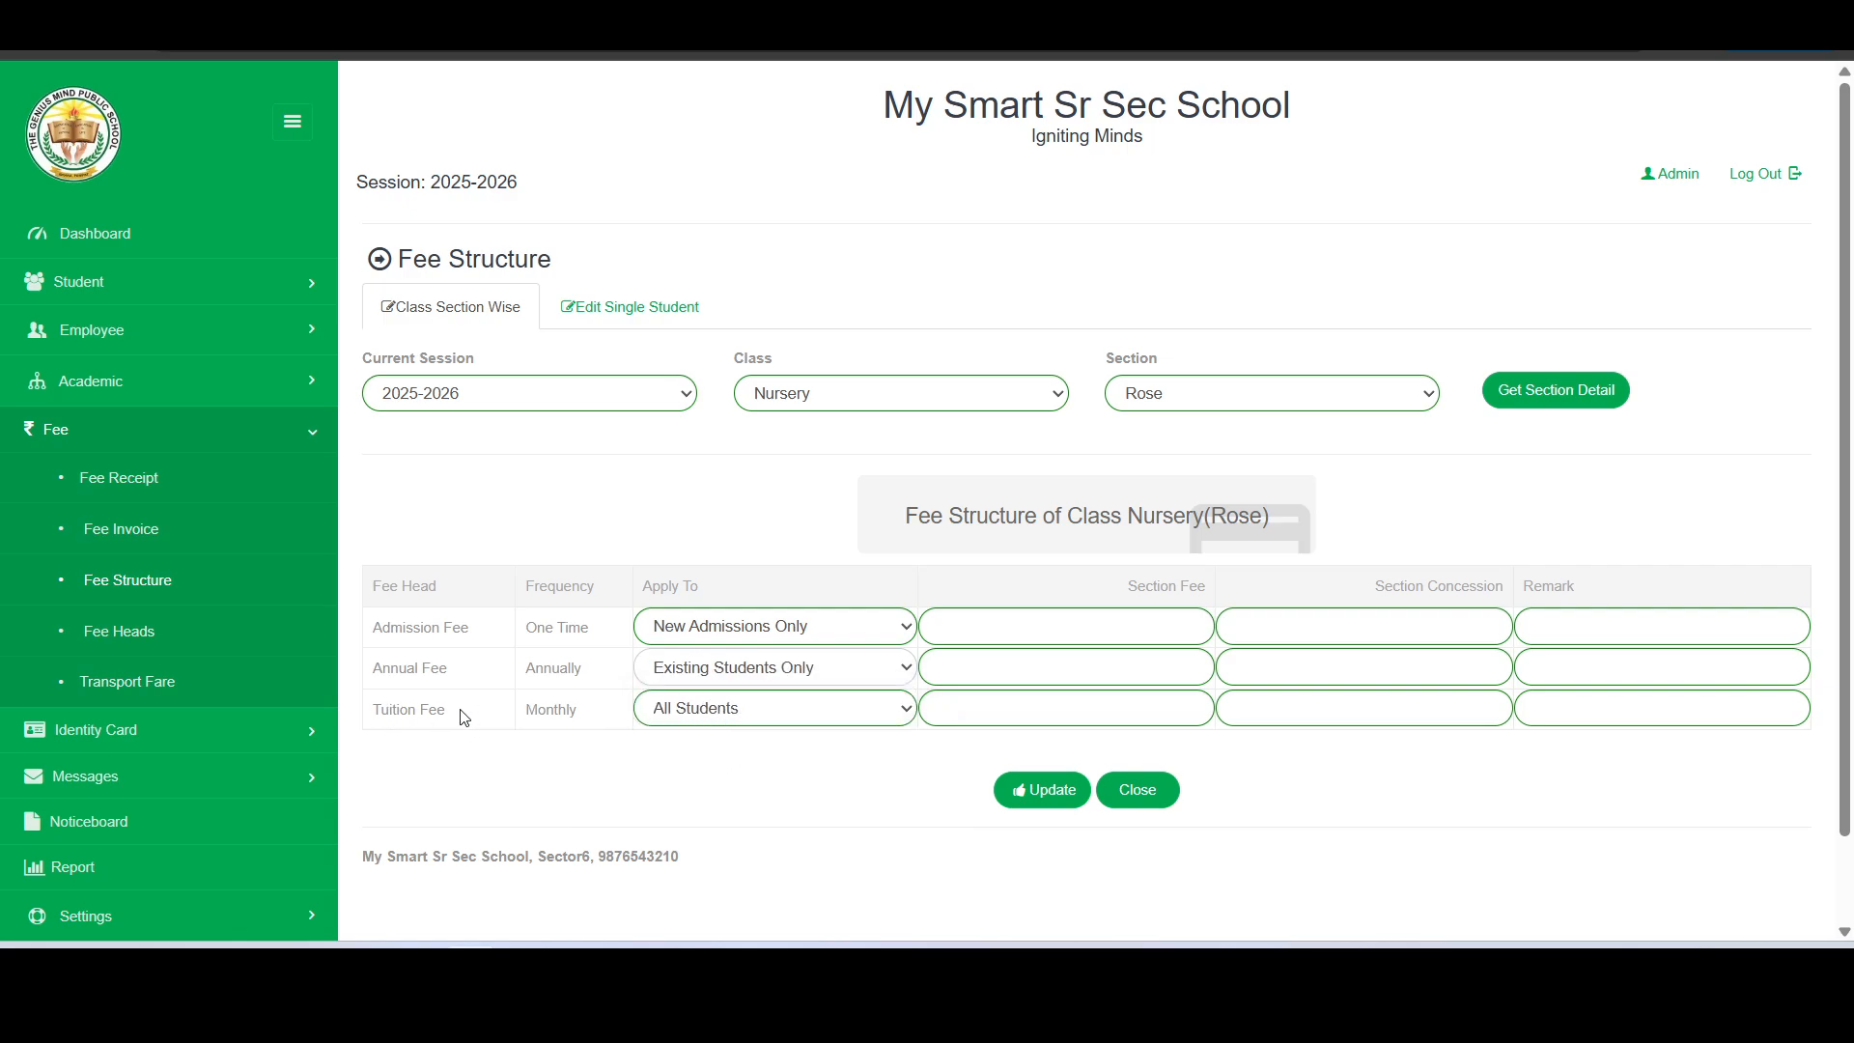
left_click(694, 713)
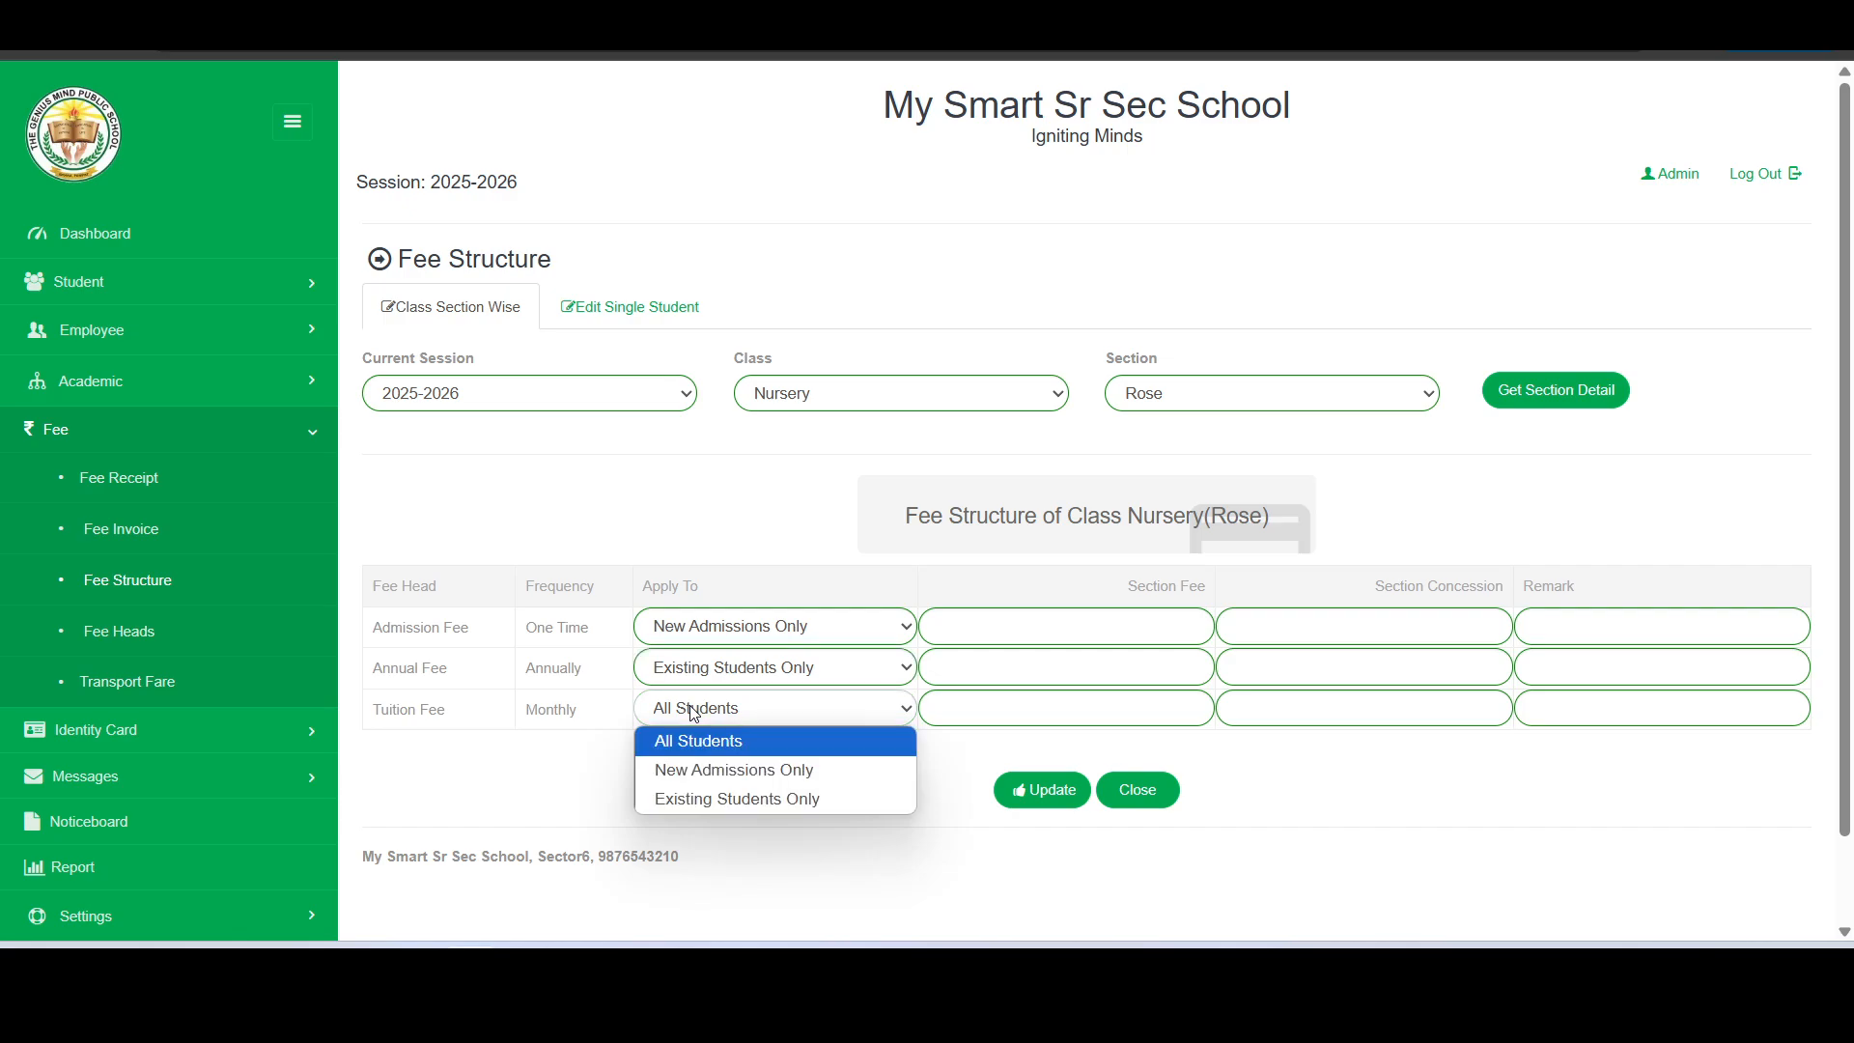
left_click(694, 713)
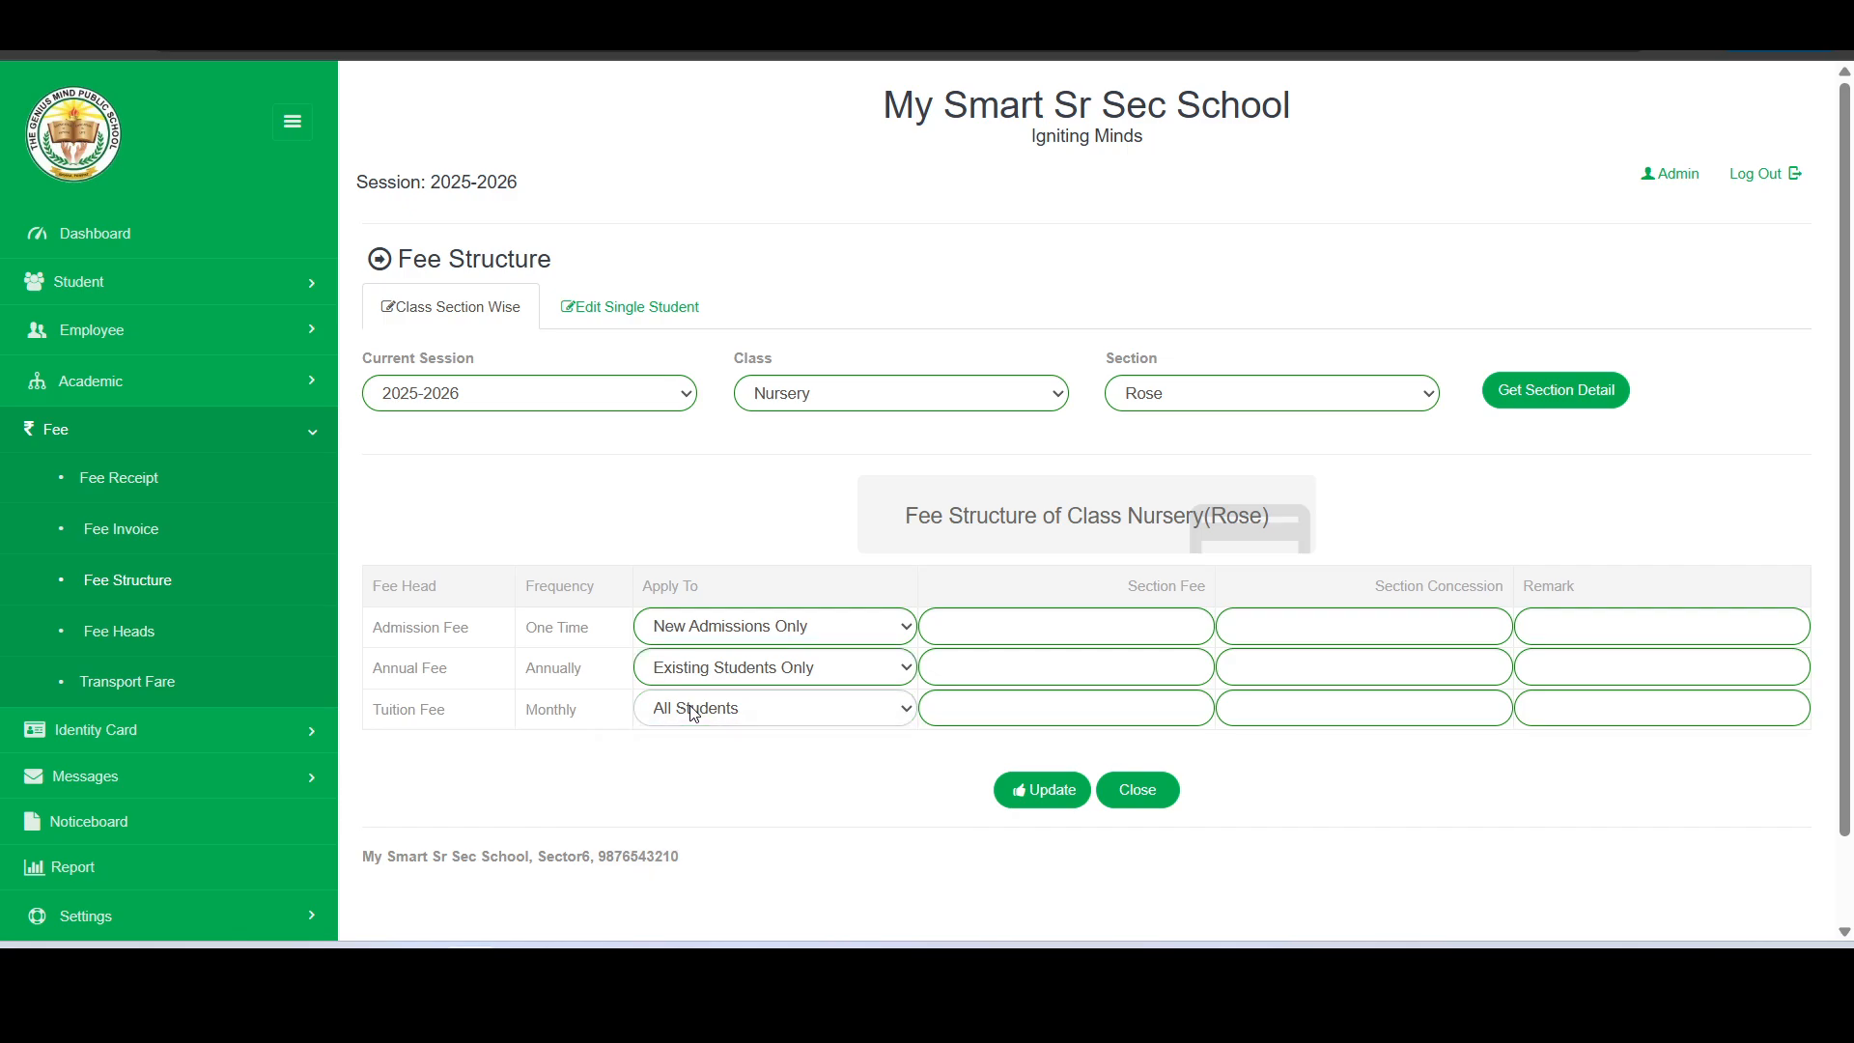
- Set the section fees to 5000 for Admission Fee with 0 concession, 4000 for Annual Fee and 2000 for Tuition Fee
left_click(1012, 622)
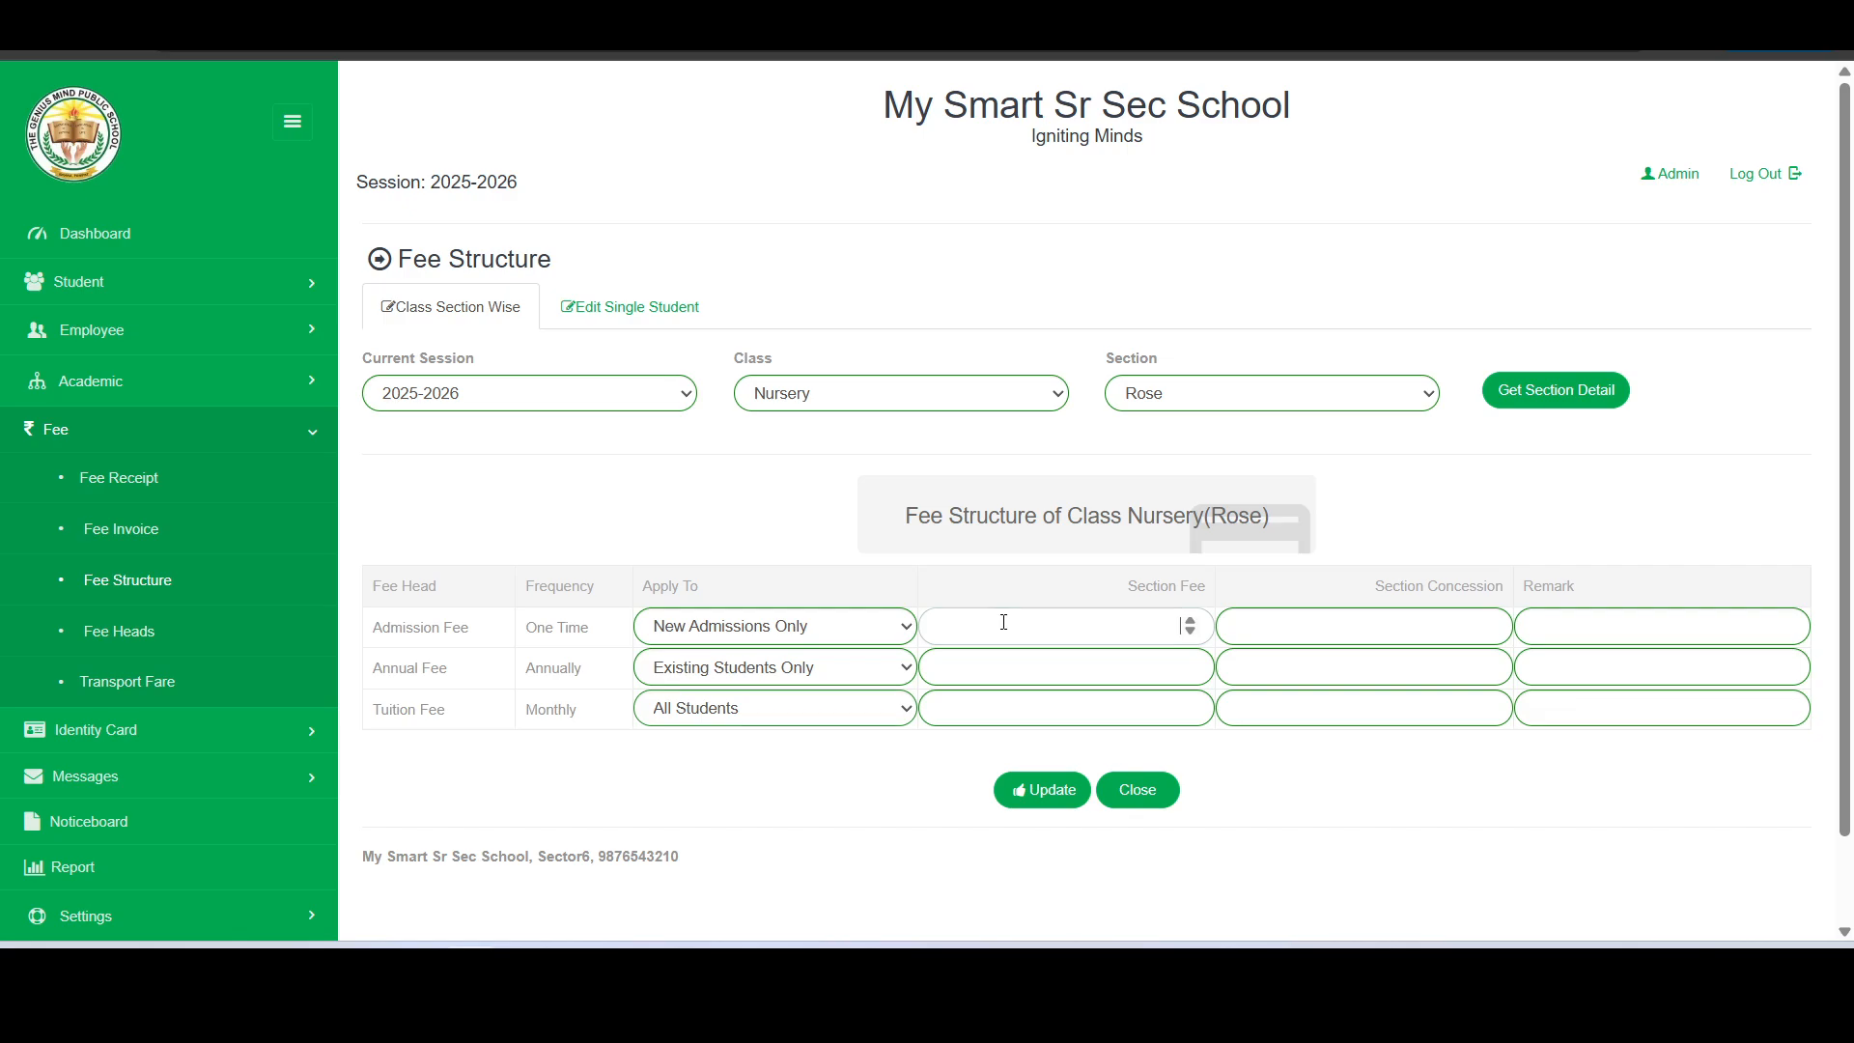
type("5000")
key("Tab")
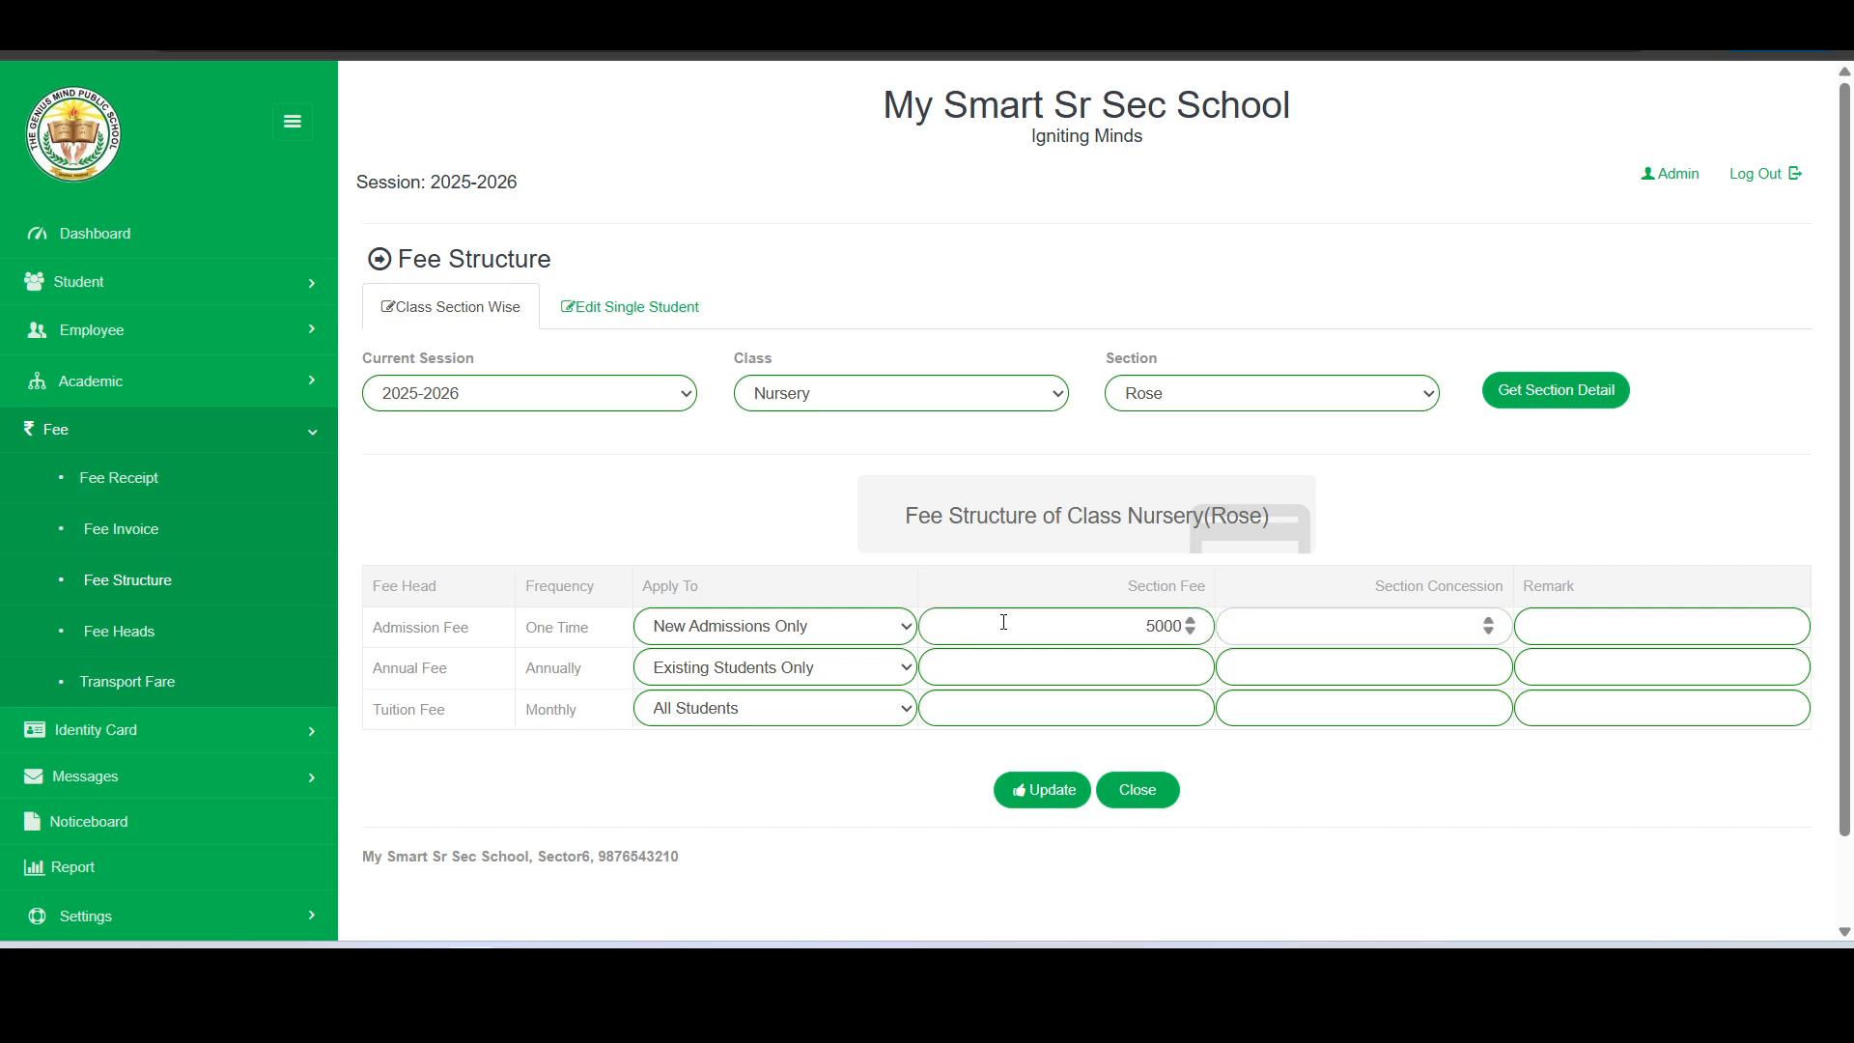
type("0")
left_click(1065, 671)
type("4")
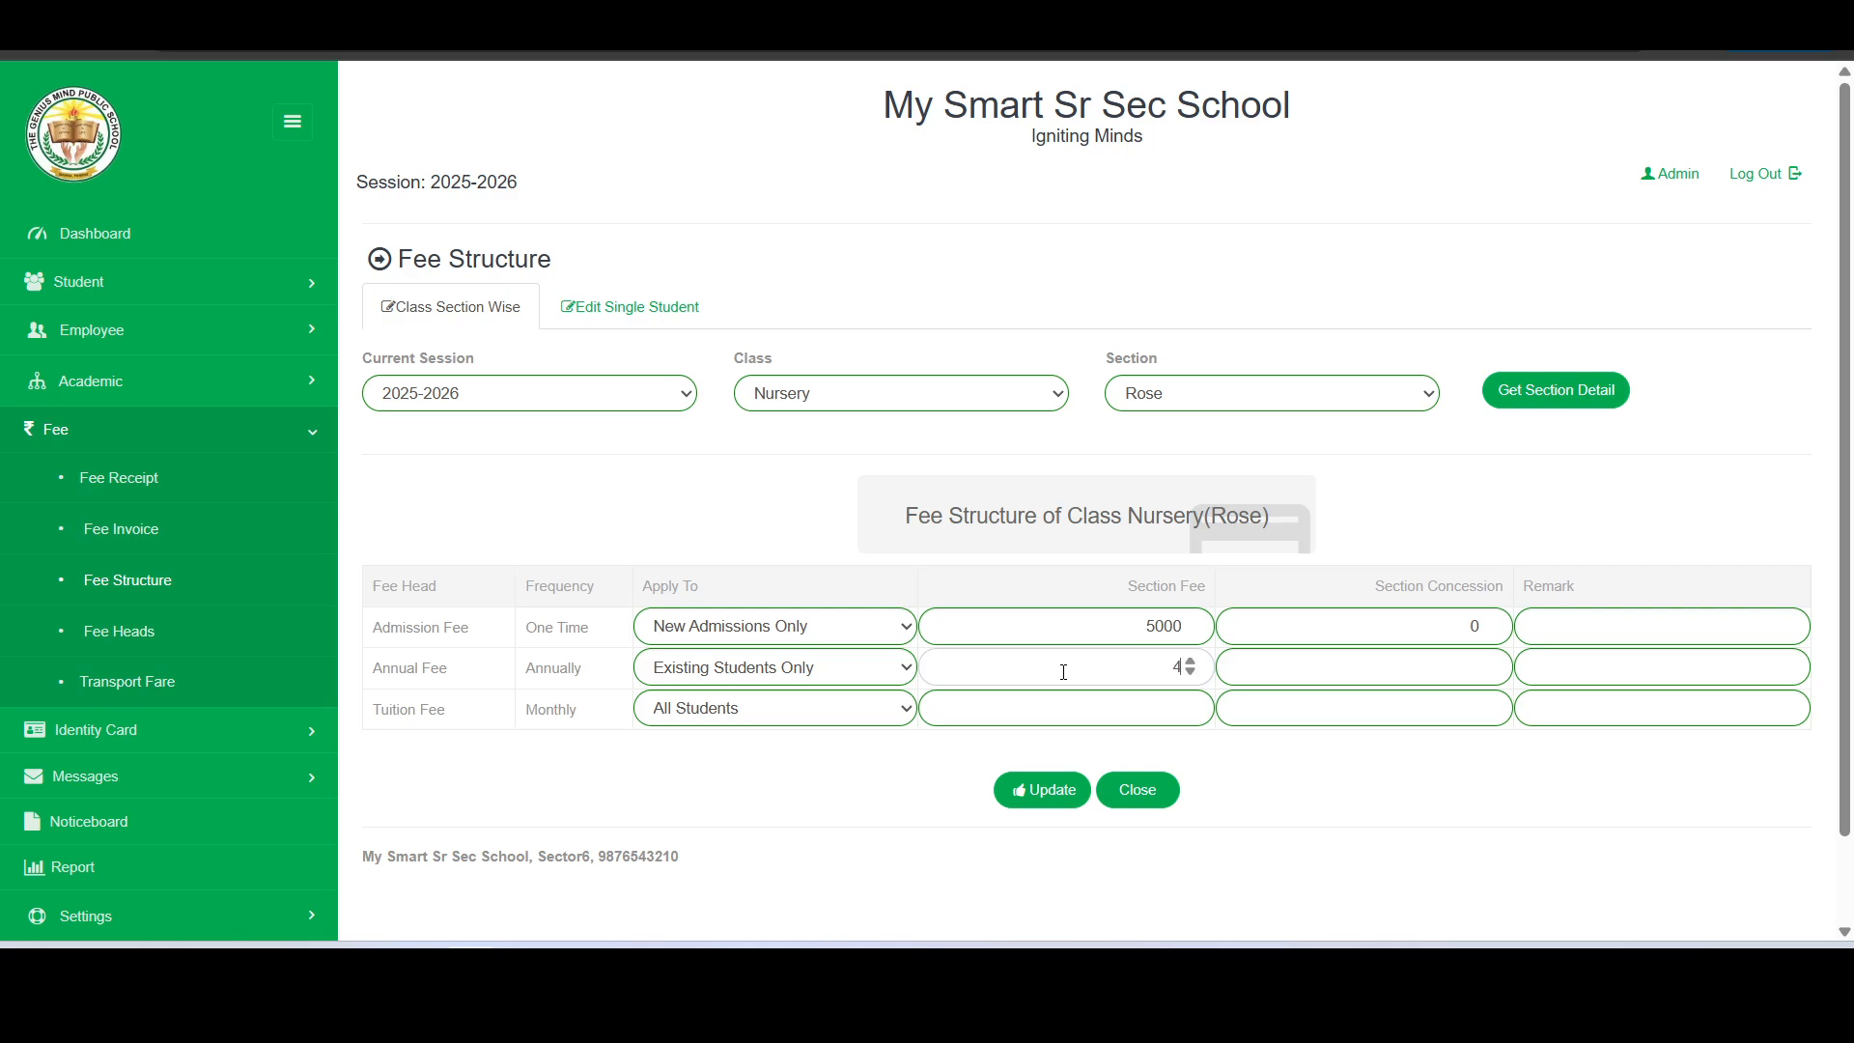
type("000")
left_click(1071, 709)
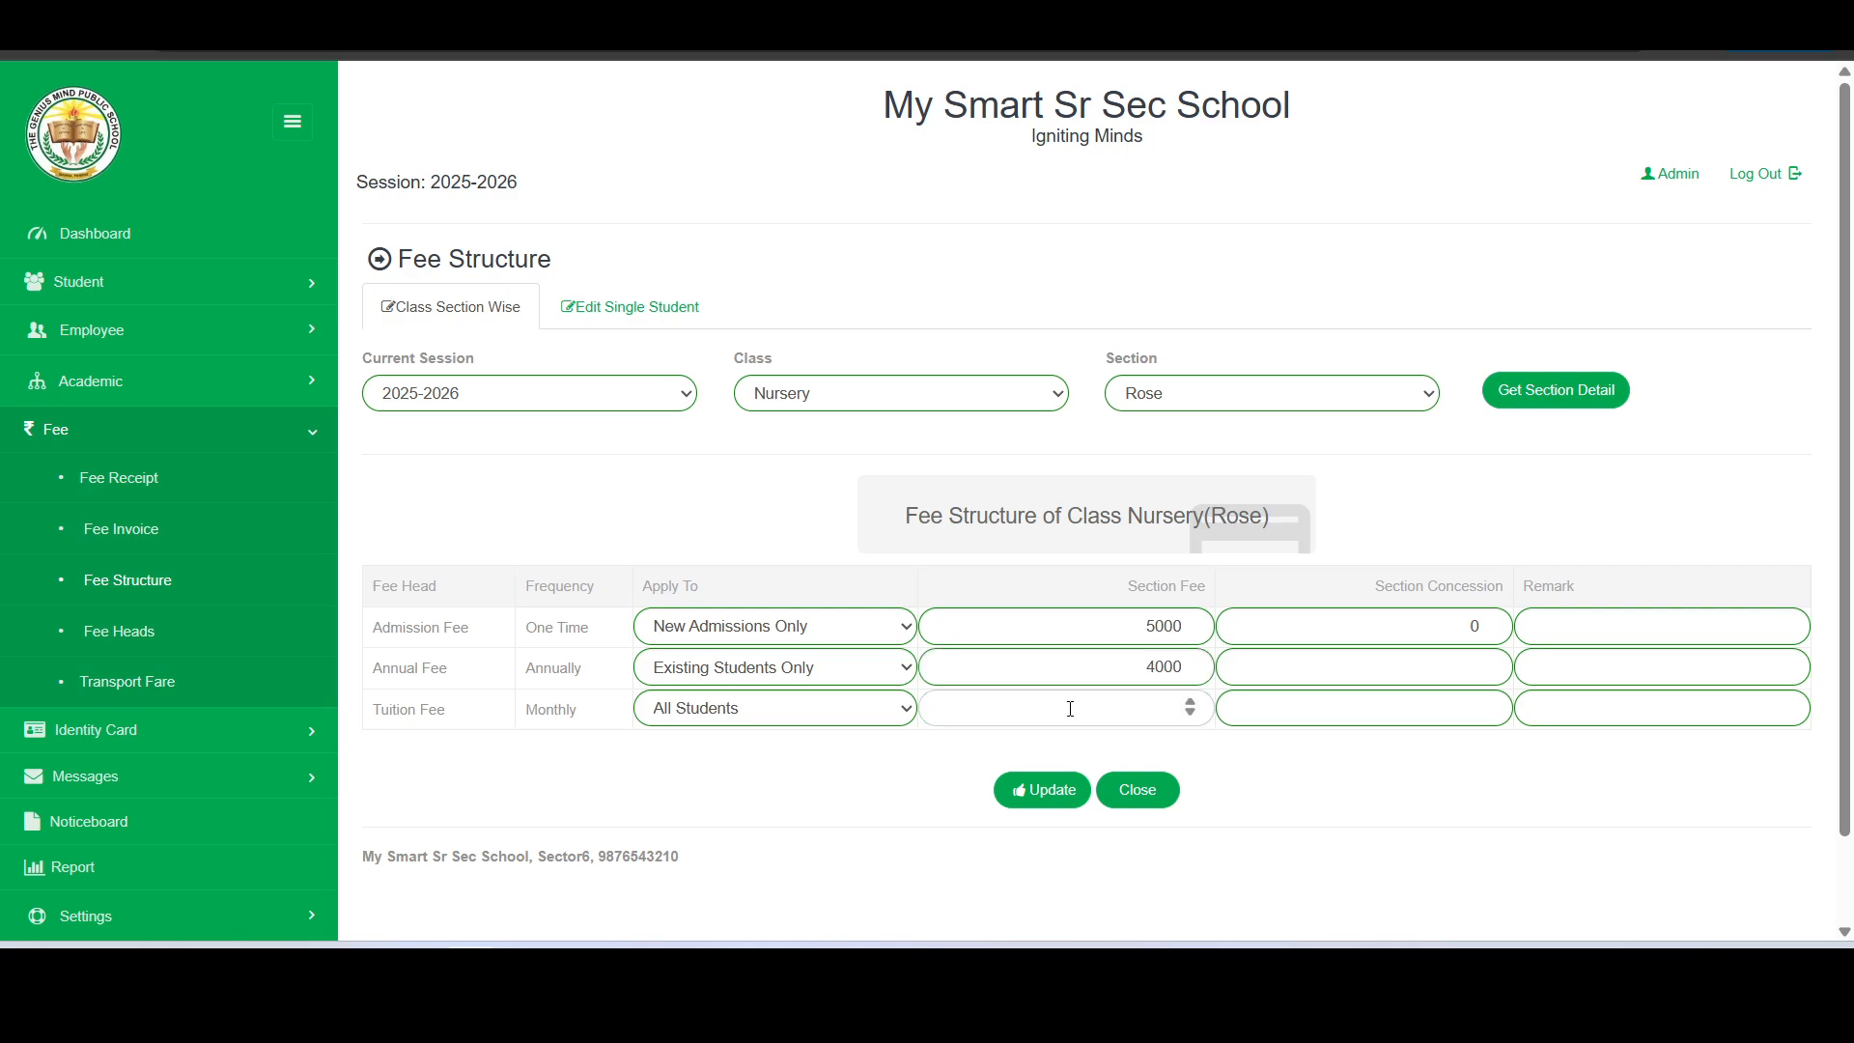
type("2000")
- Set the section concession to 0 for Tuition Fee and Annual Fee, and save the fee structure
left_click(1428, 711)
type("0")
left_click(1446, 673)
type("0")
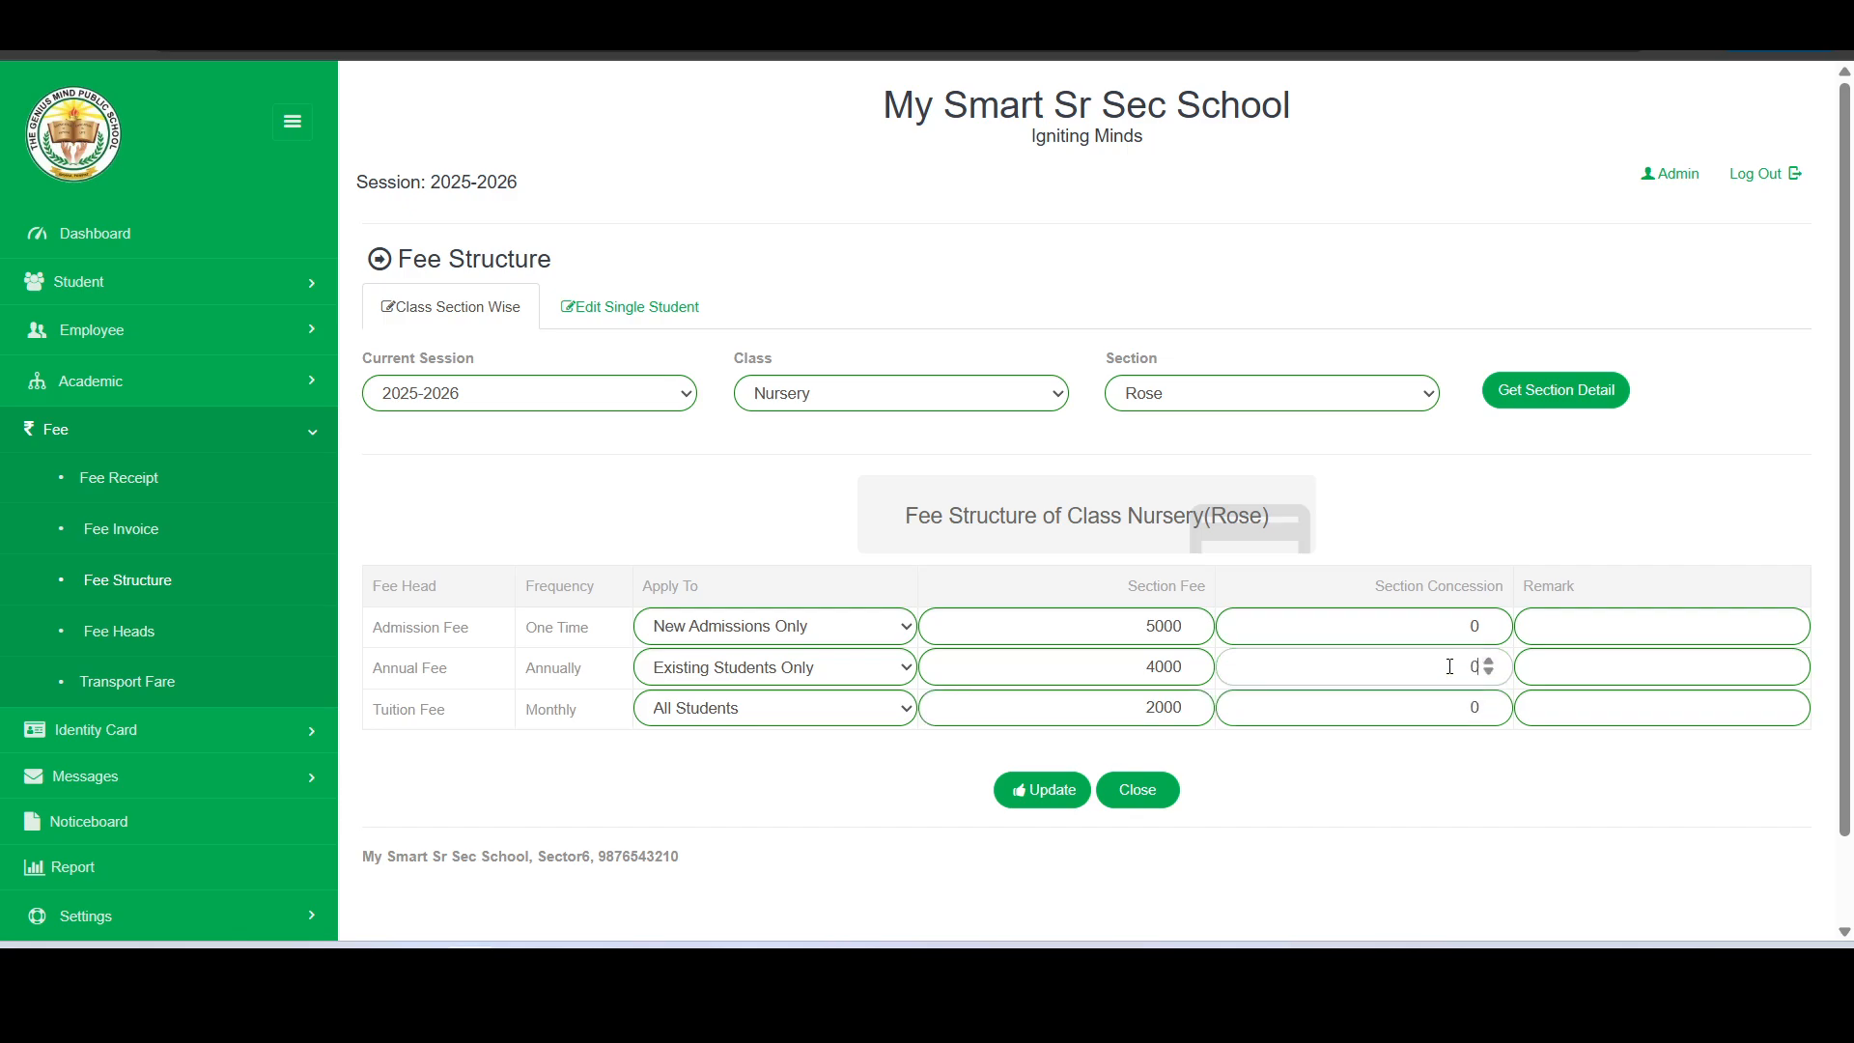
left_click(1333, 763)
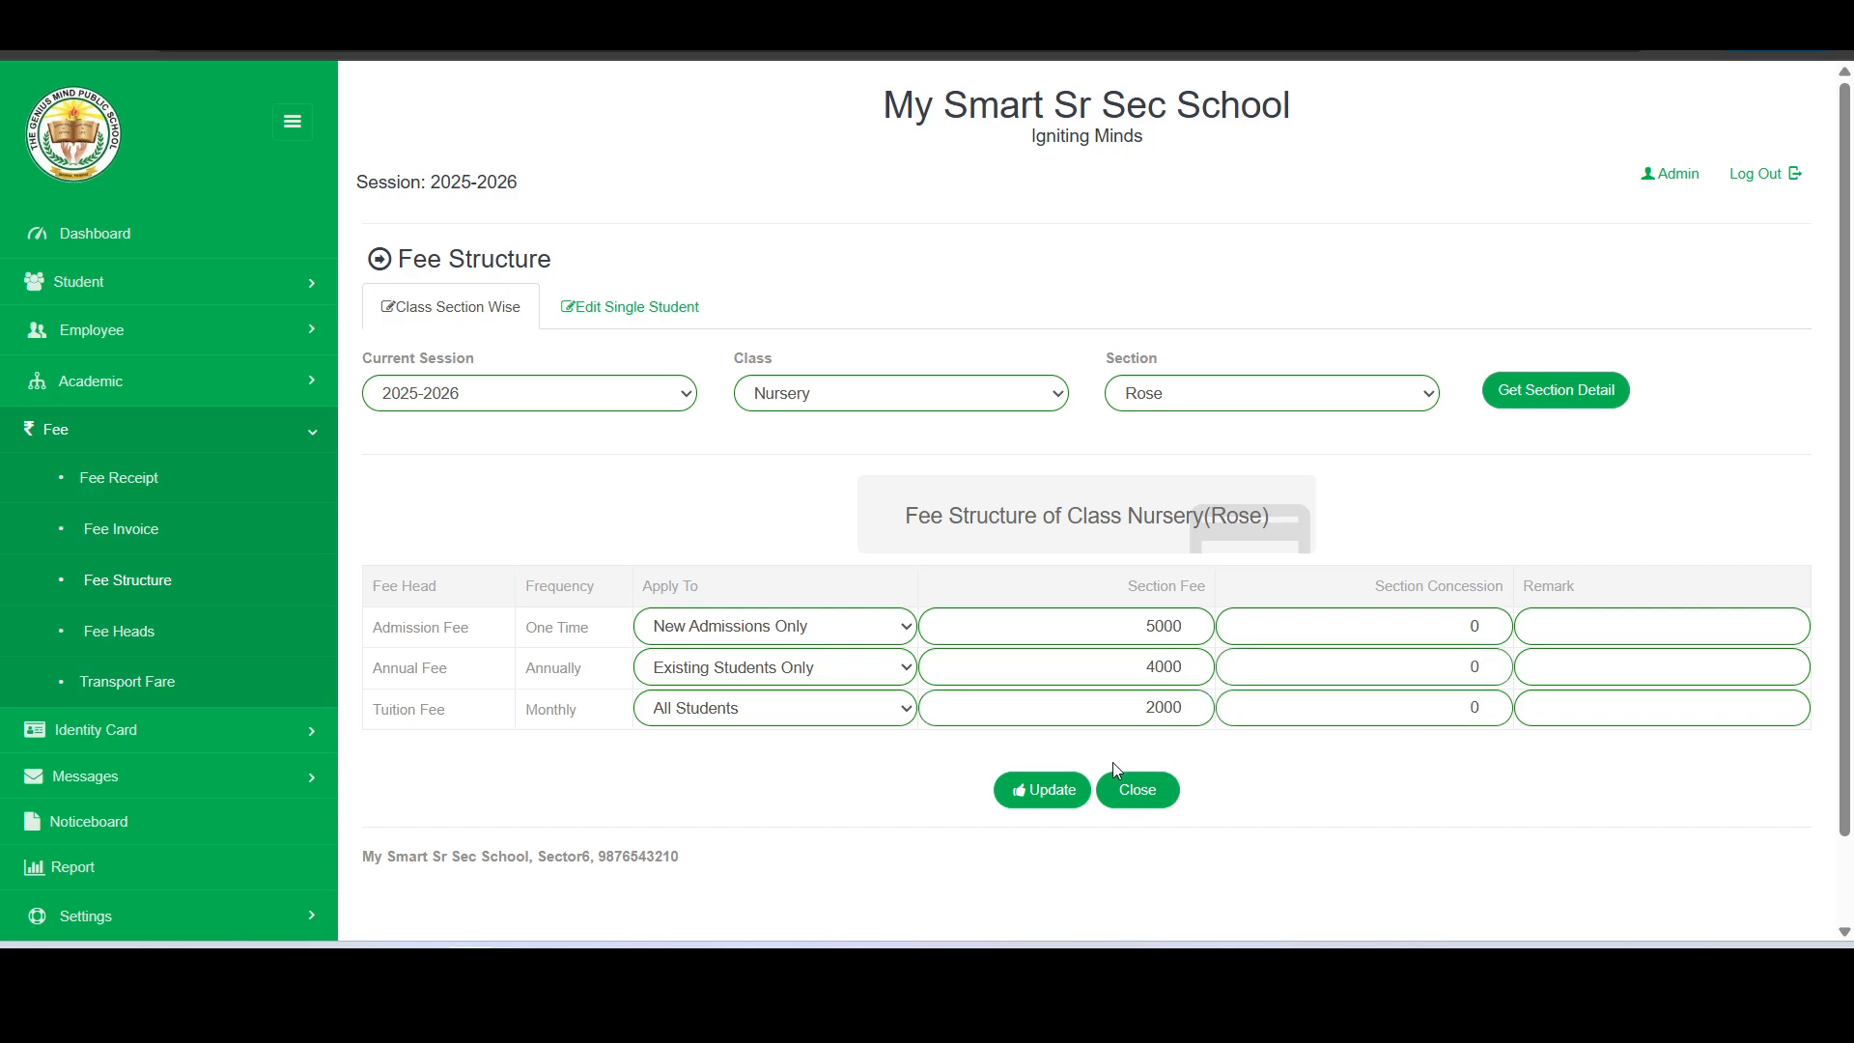
left_click(1036, 798)
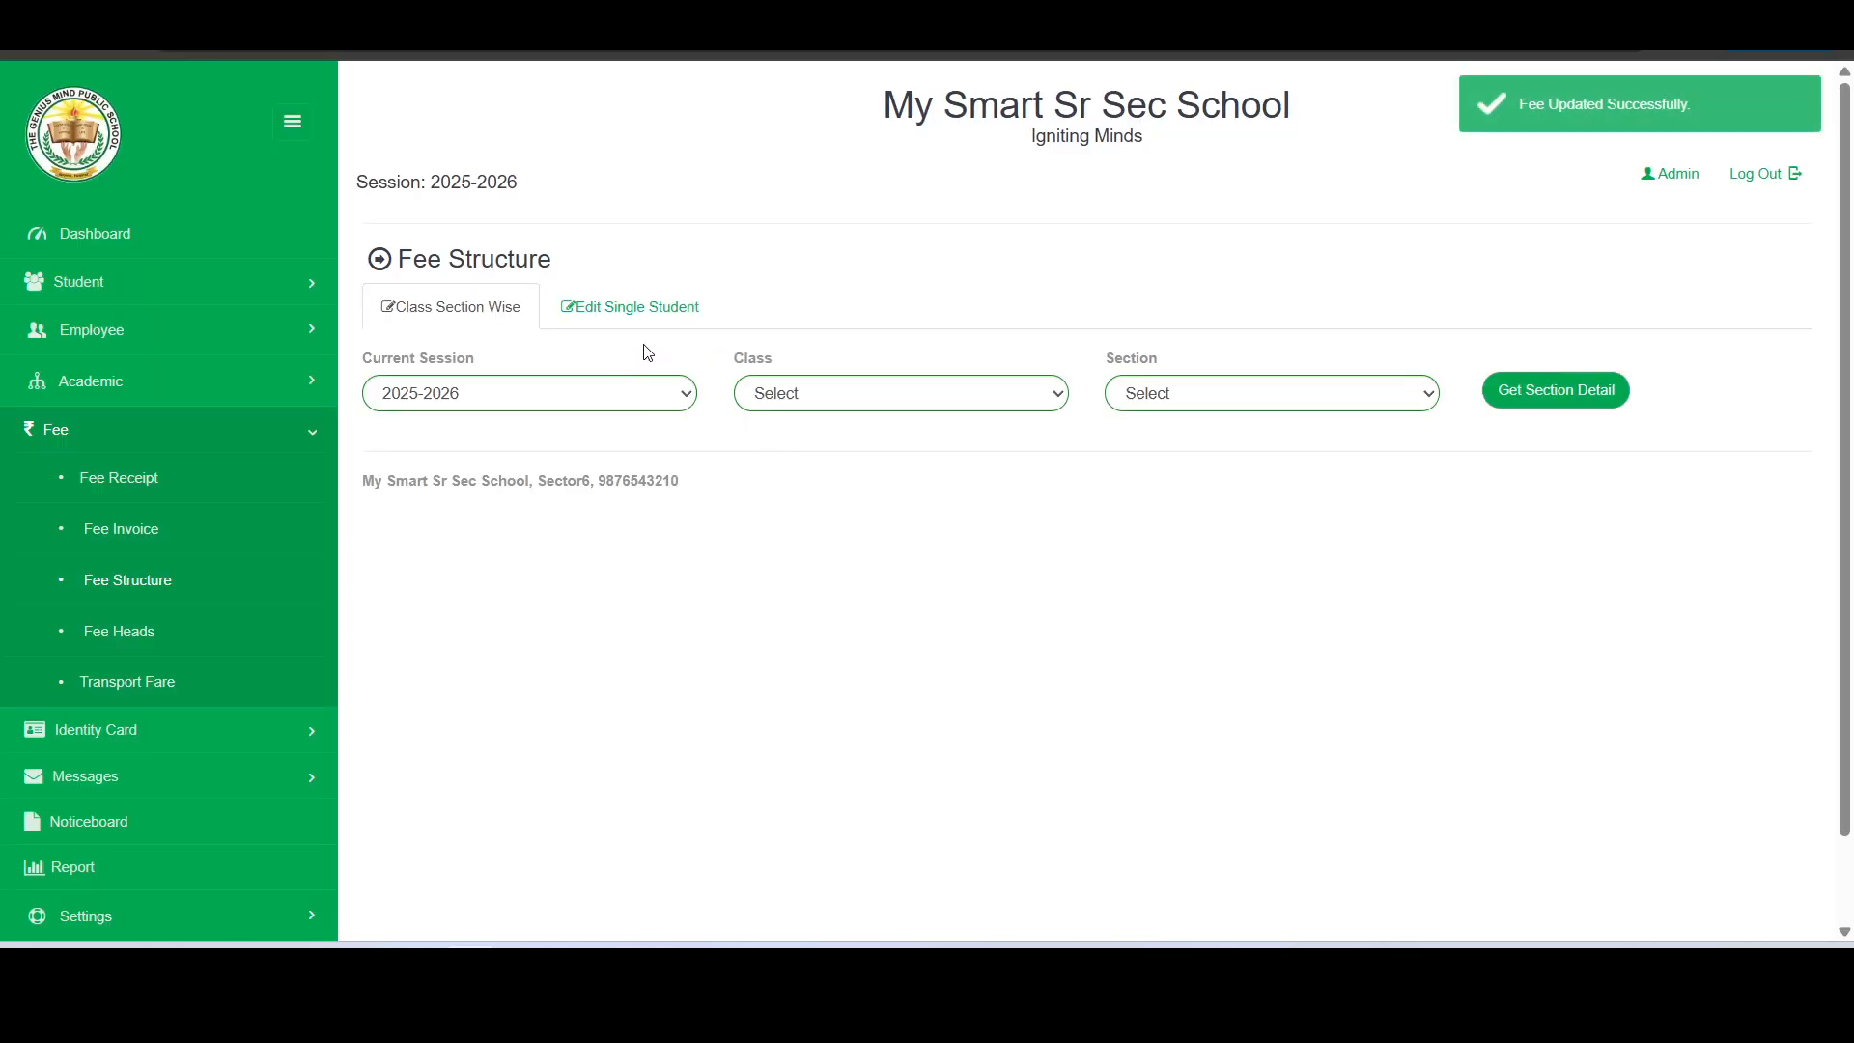
- Reload the saved fee structure of class Nursery, section Rose, to check its entries
left_click(873, 392)
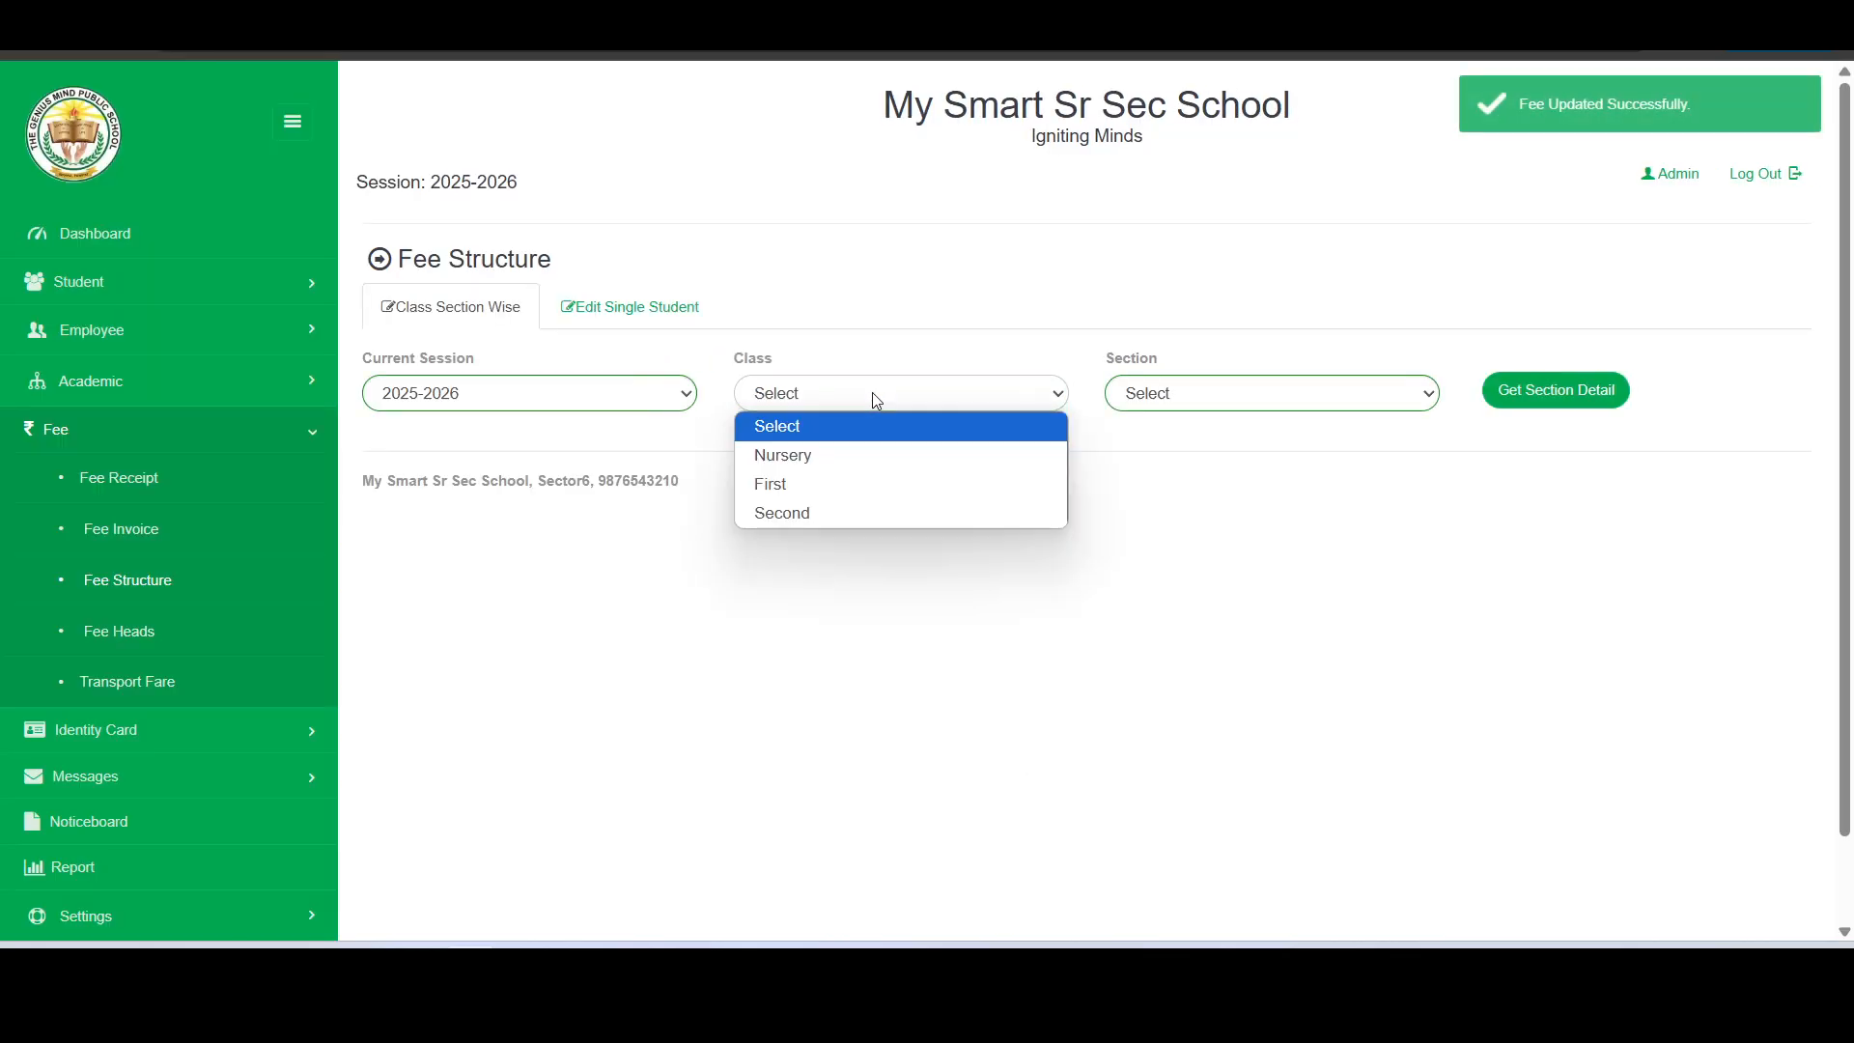
left_click(857, 456)
left_click(1222, 394)
left_click(1294, 483)
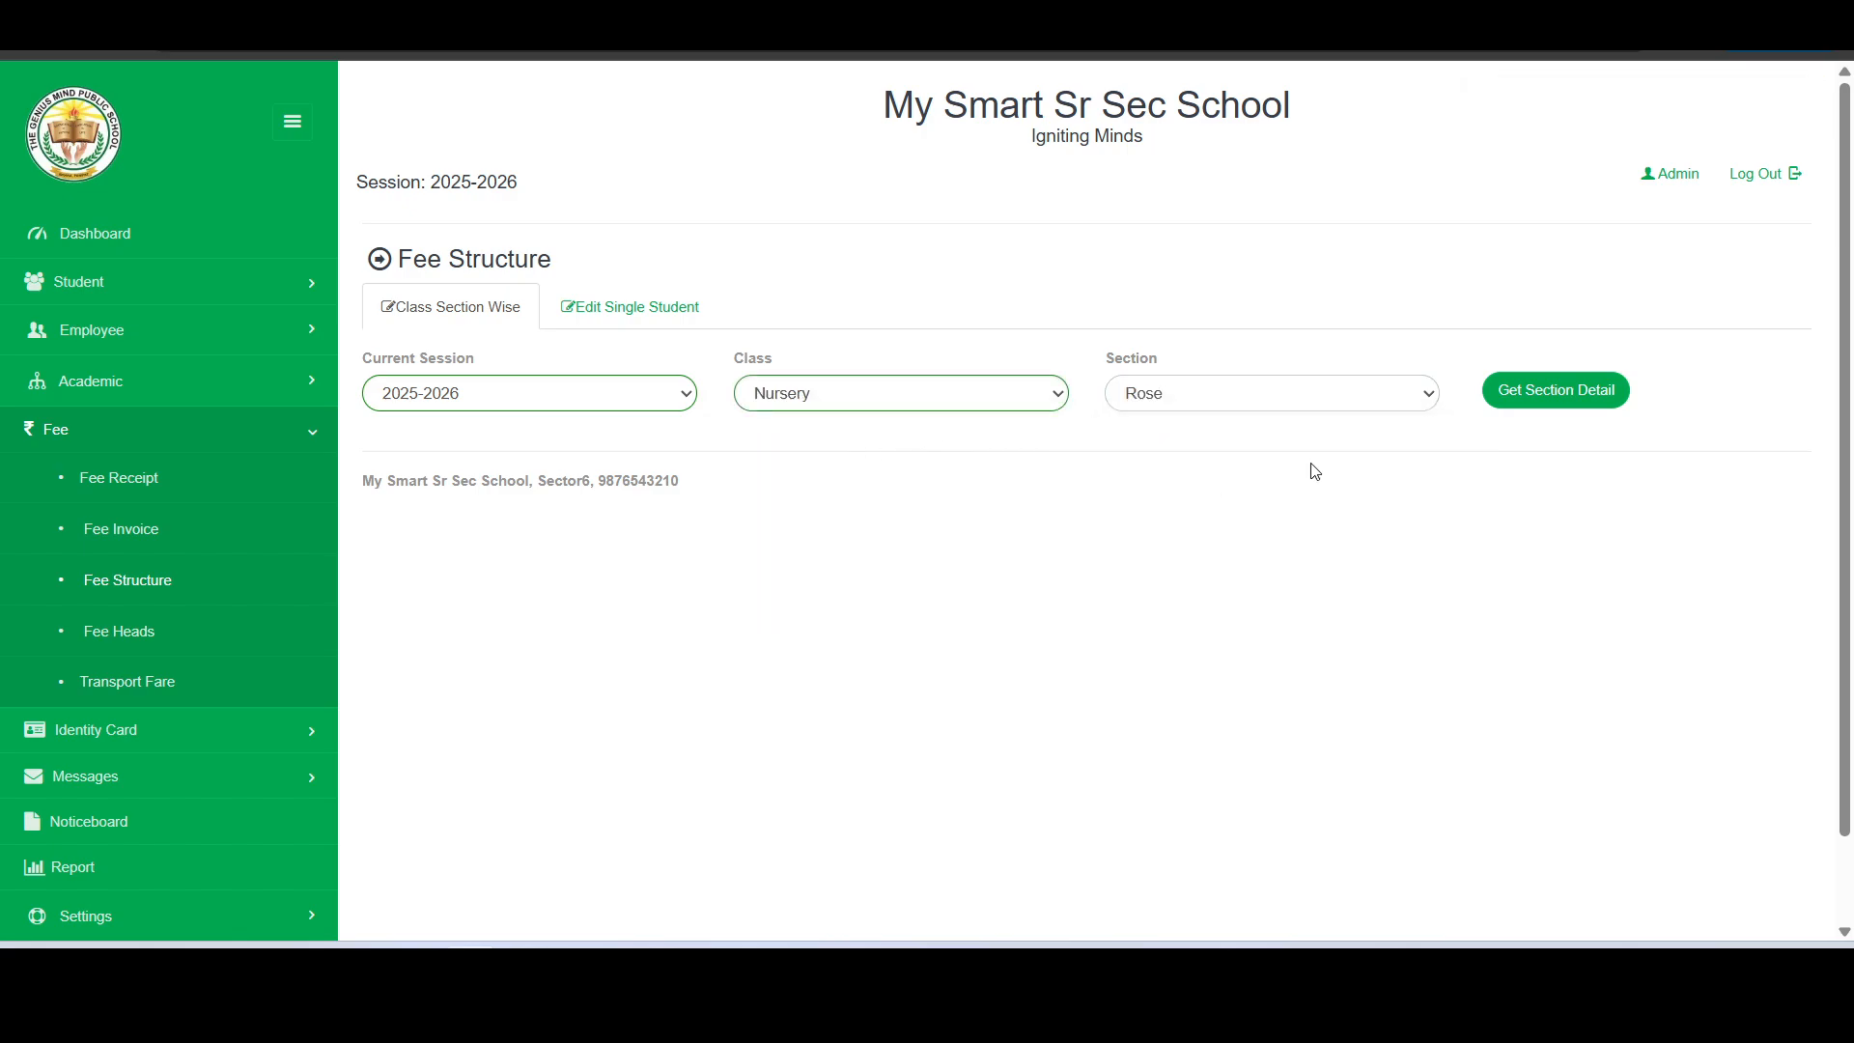
left_click(1603, 396)
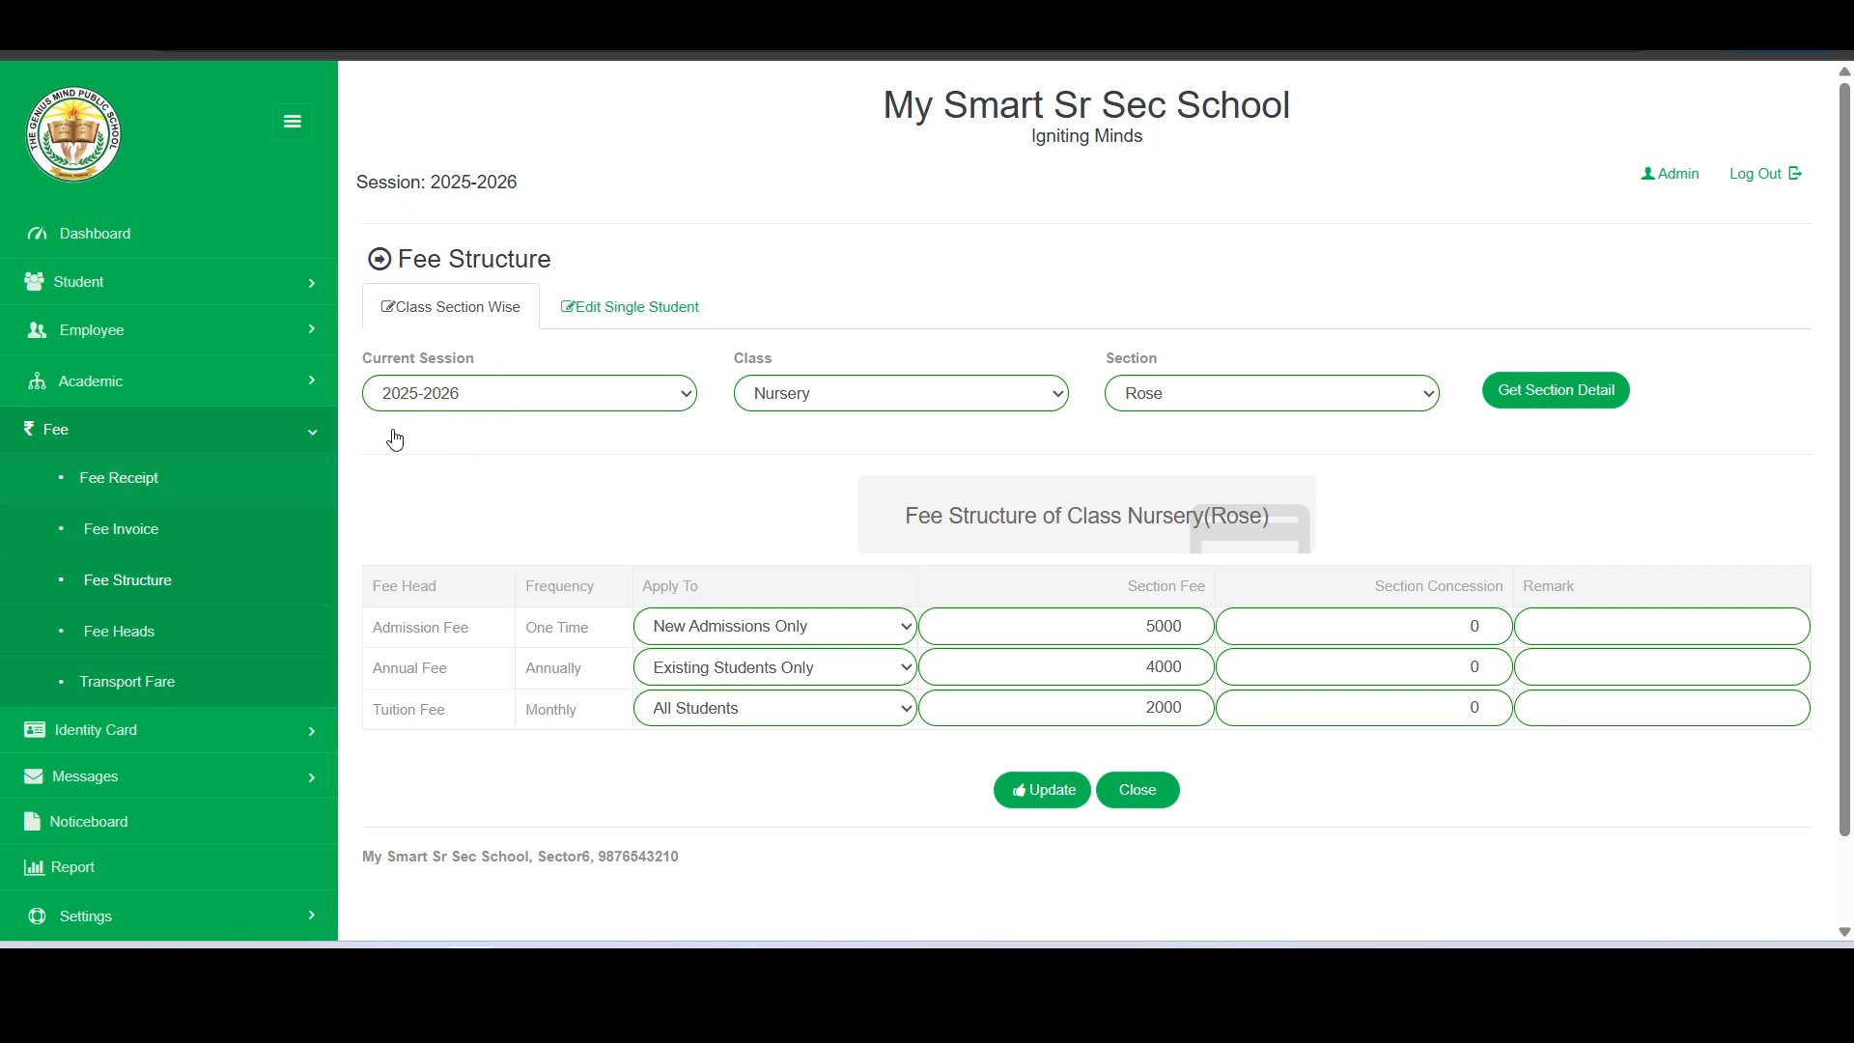
- Load the Transport Module permissions through User Permission in the Master Entries settings
scroll(179, 386, "down", 1)
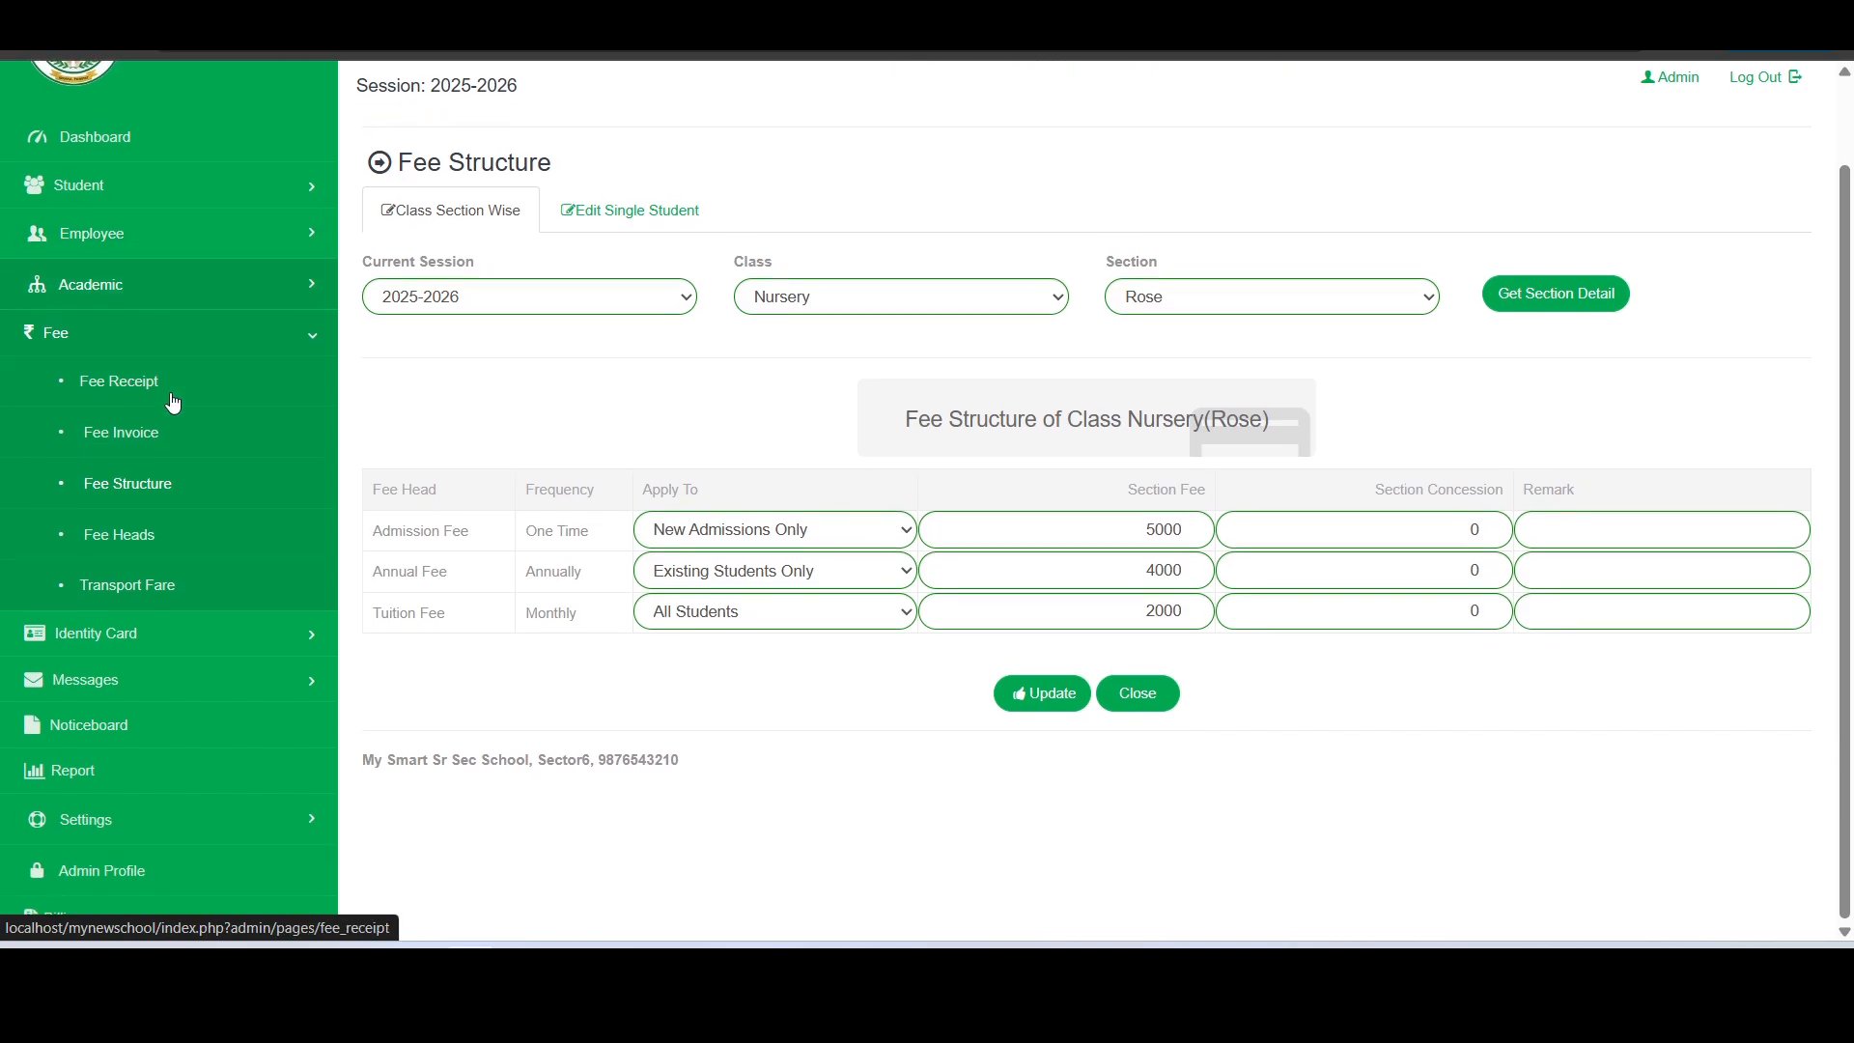
left_click(175, 800)
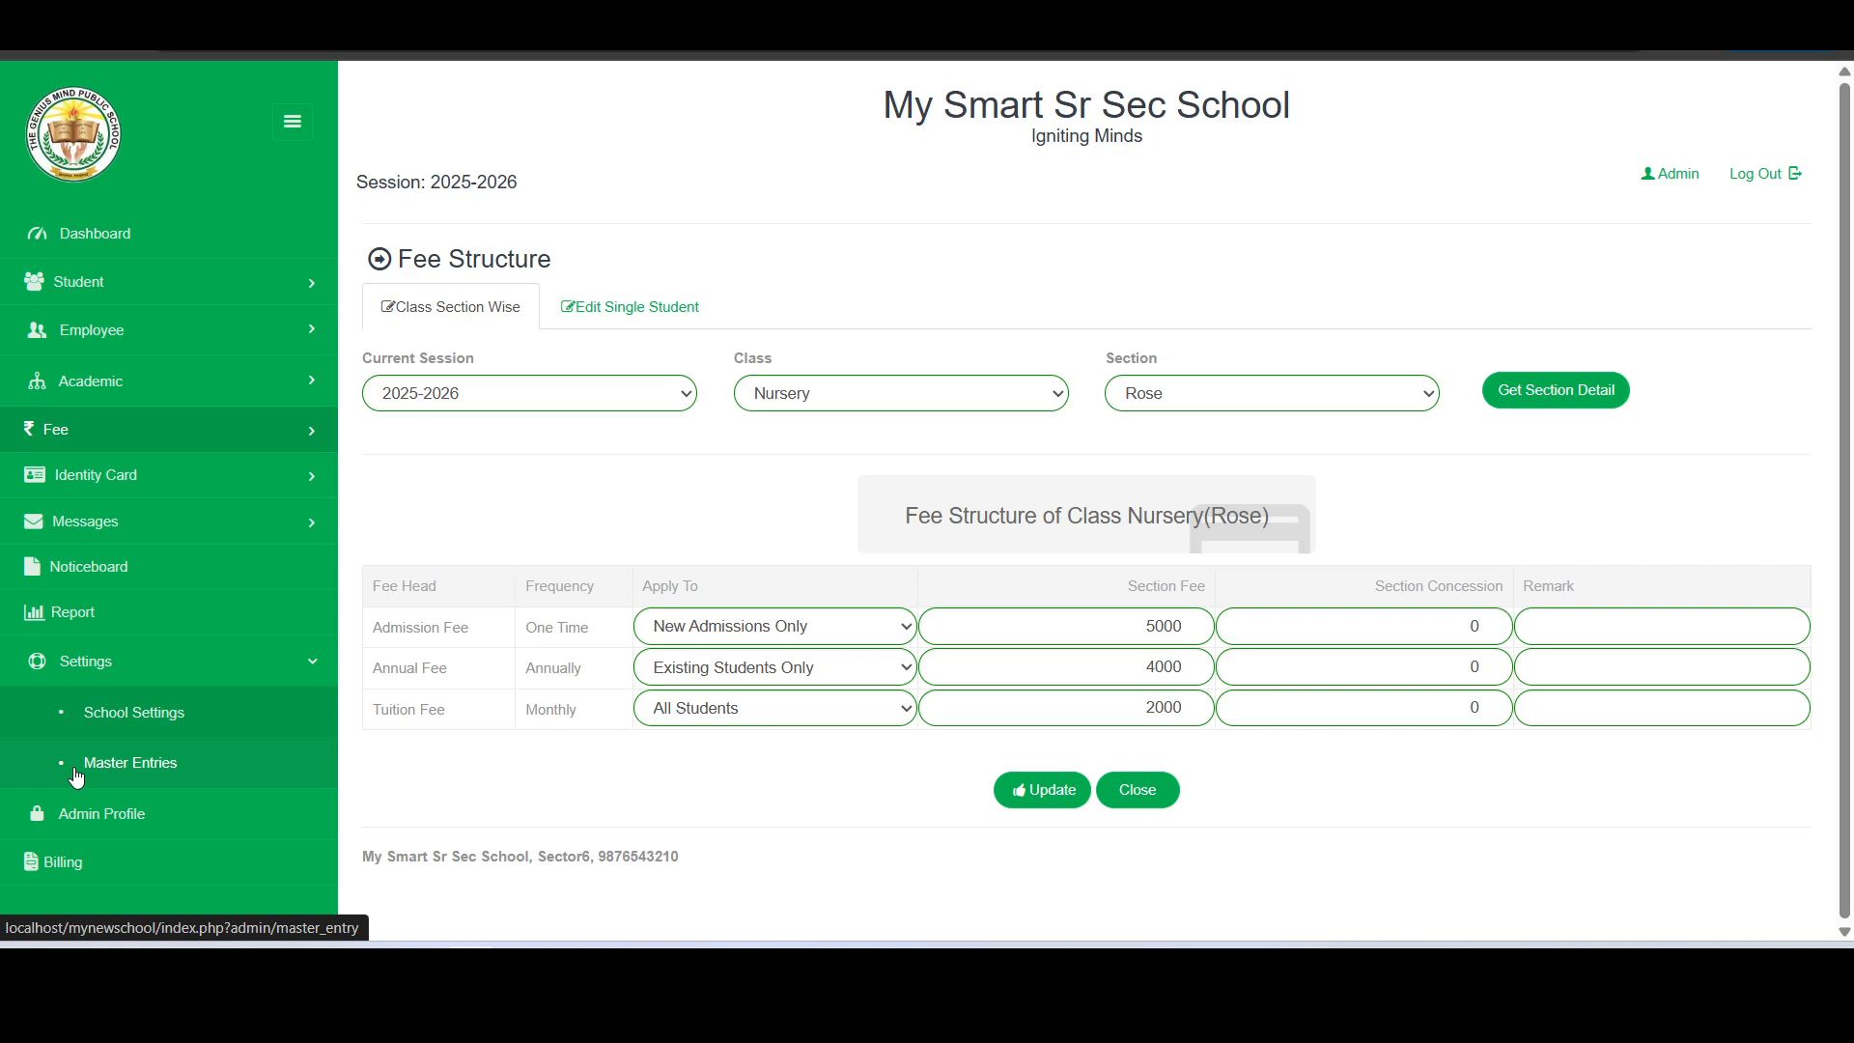
left_click(141, 763)
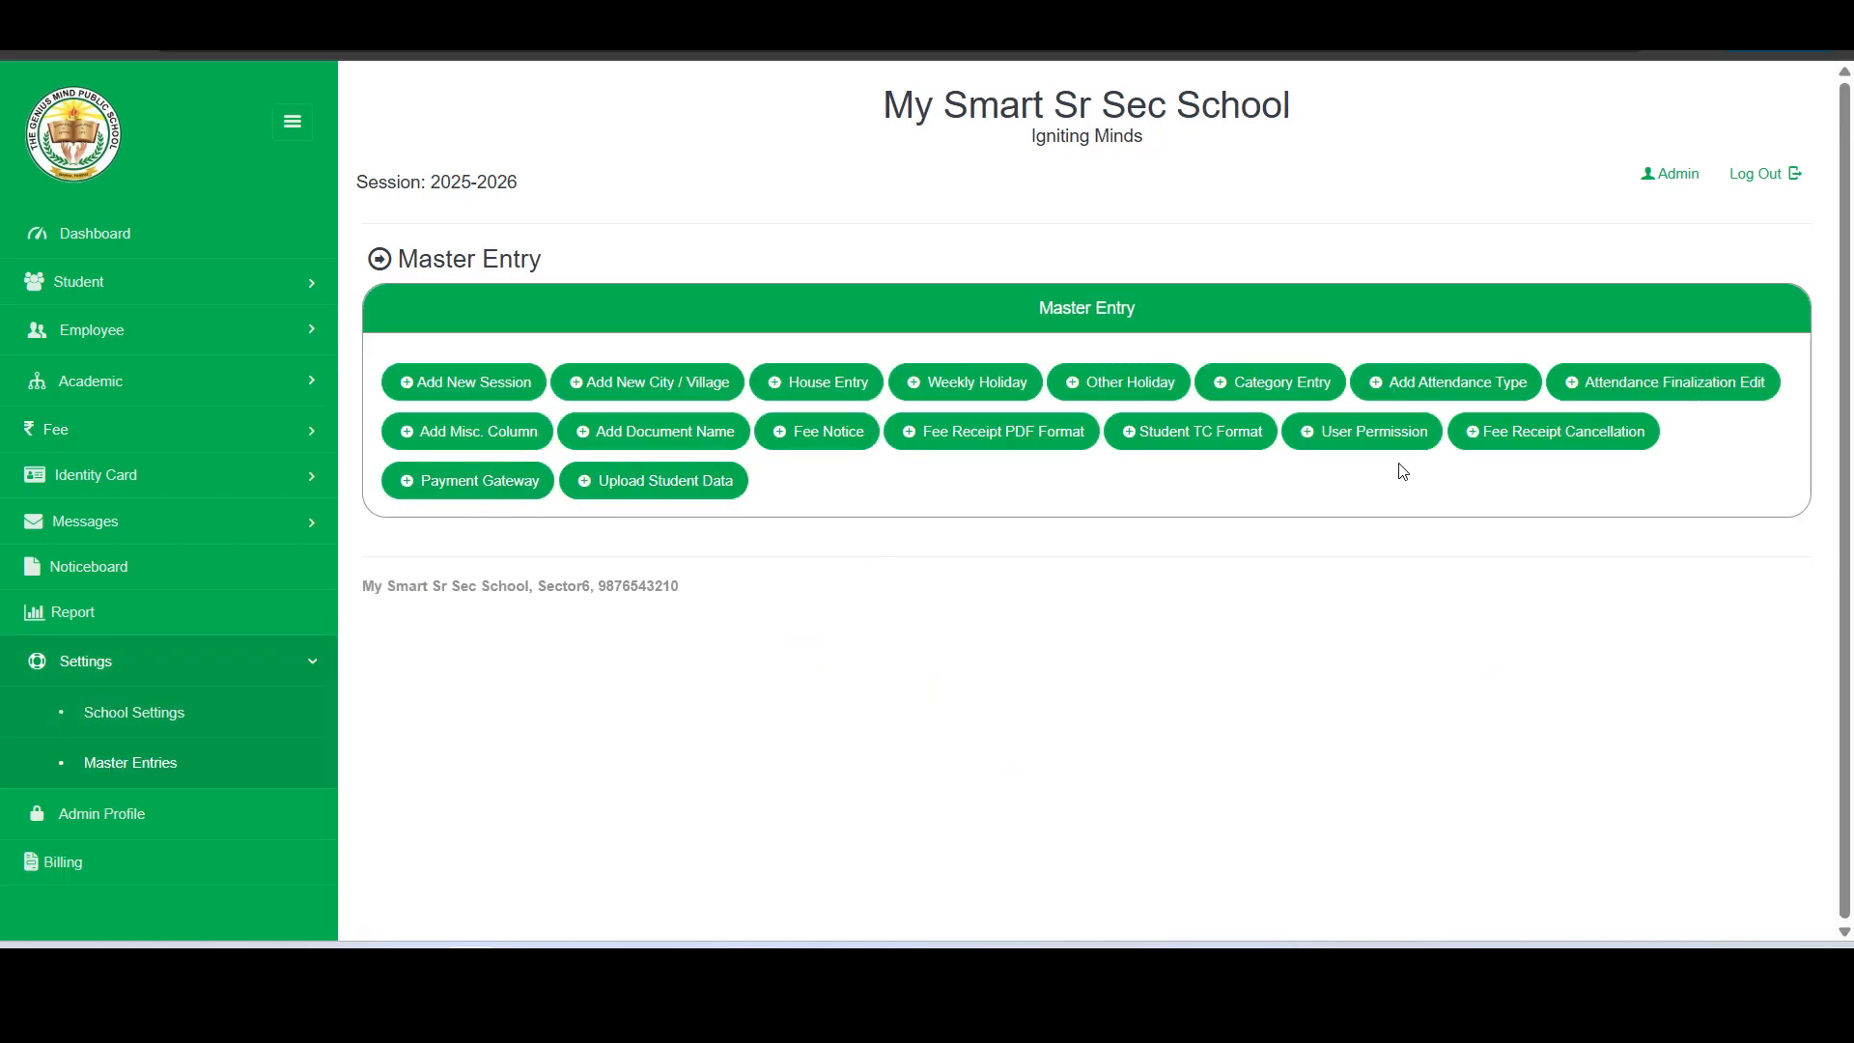
left_click(1383, 440)
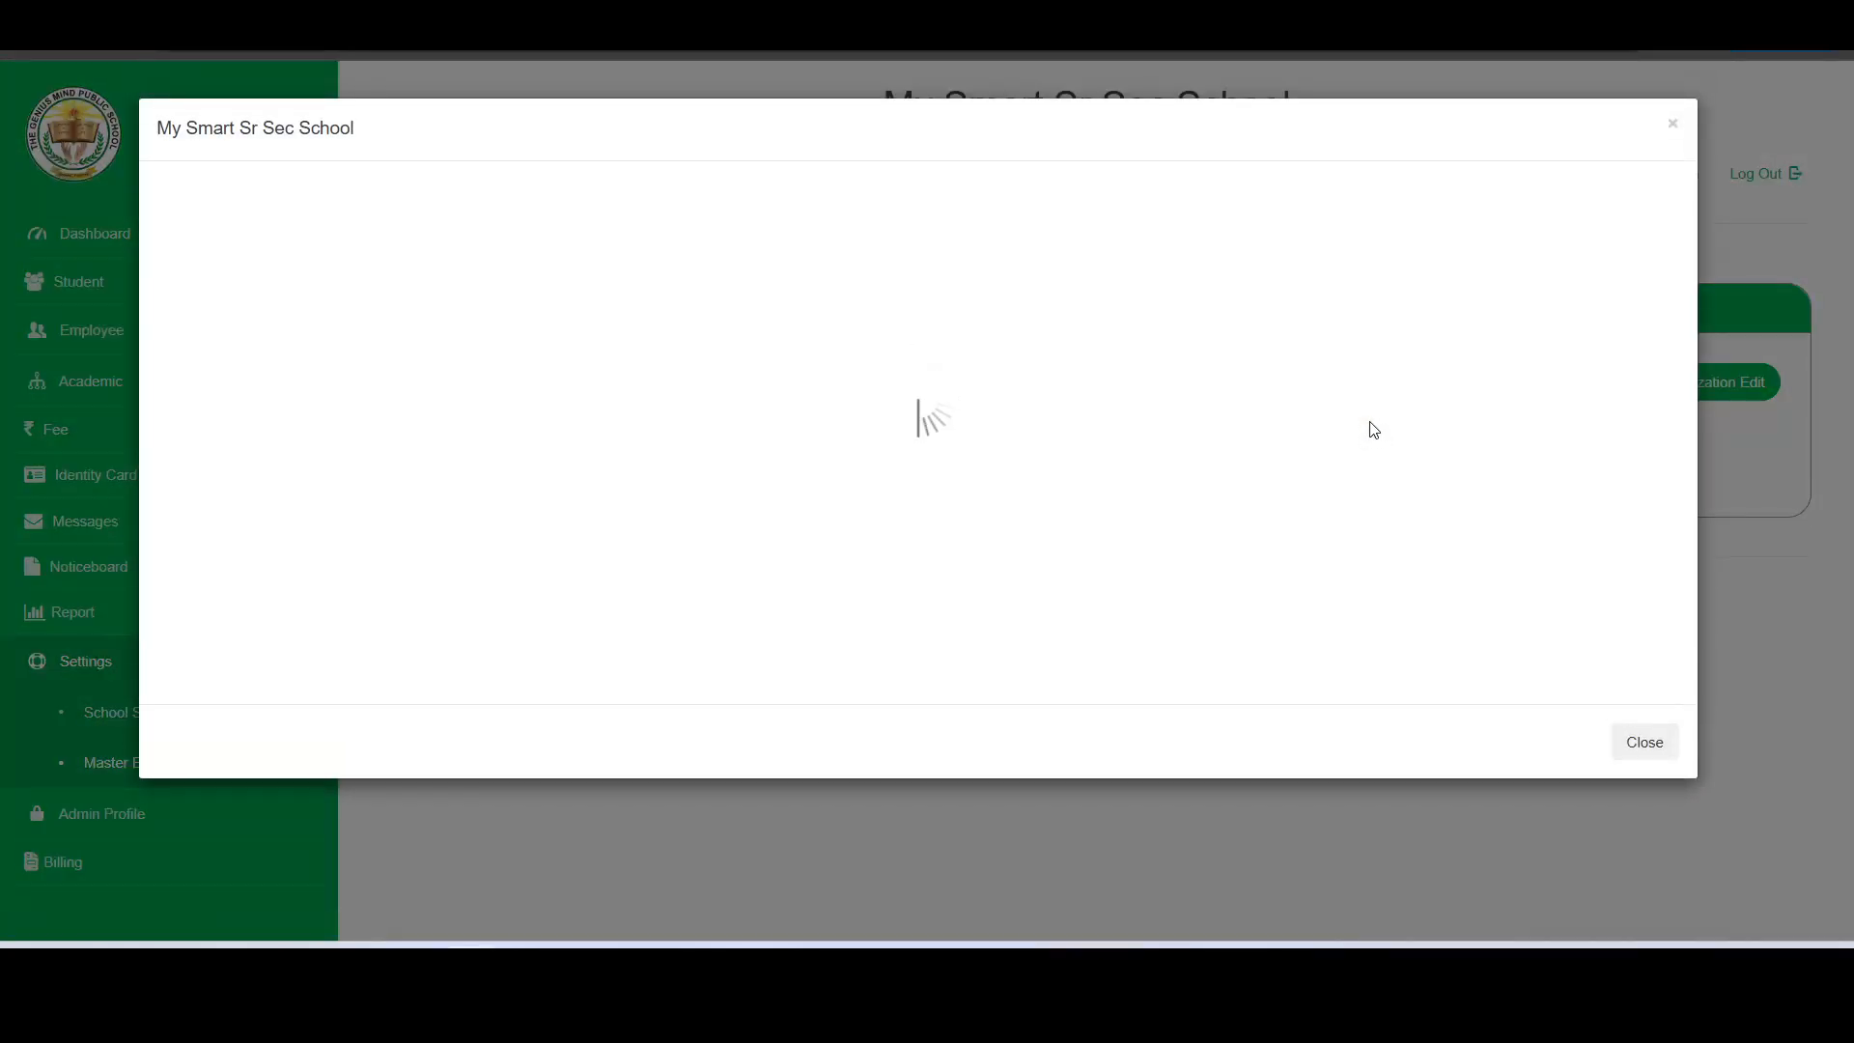
left_click(945, 274)
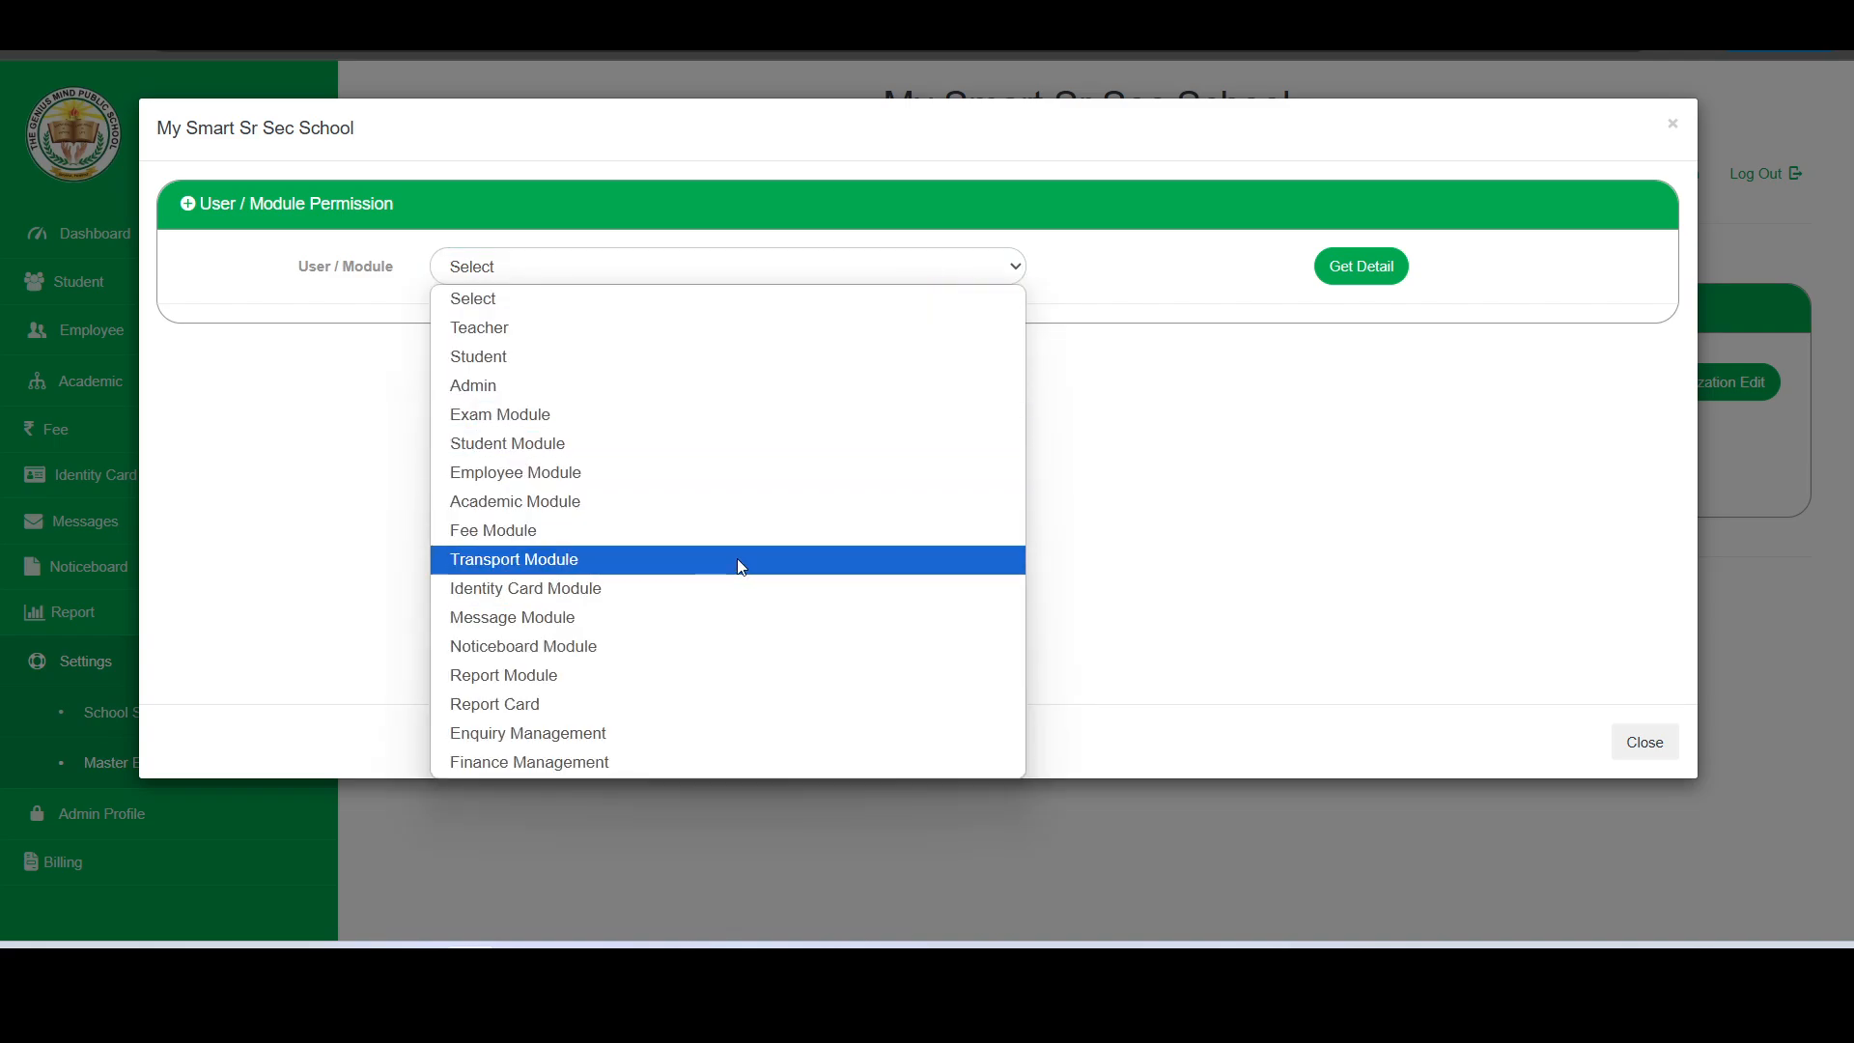
left_click(738, 560)
left_click(1389, 276)
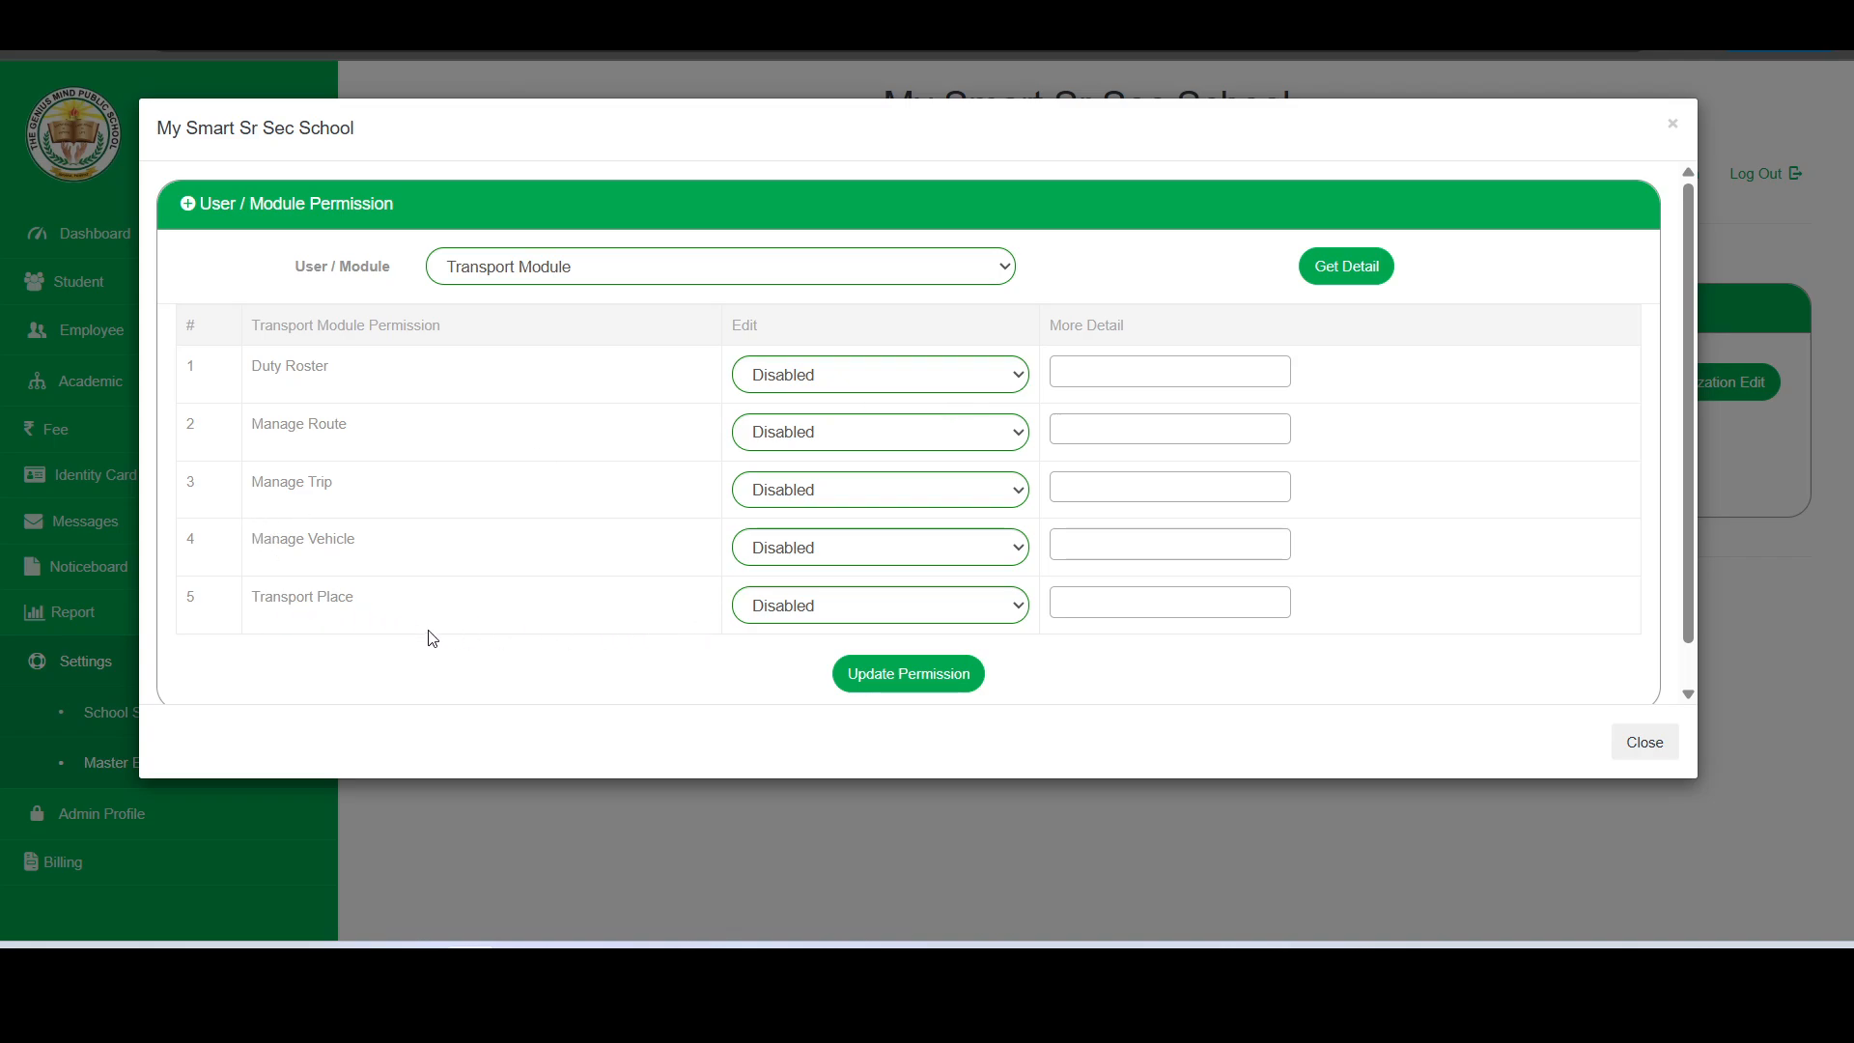
- Set the Transport Place permission to Enabled and grant it to Admin
left_click_drag(253, 599, 425, 603)
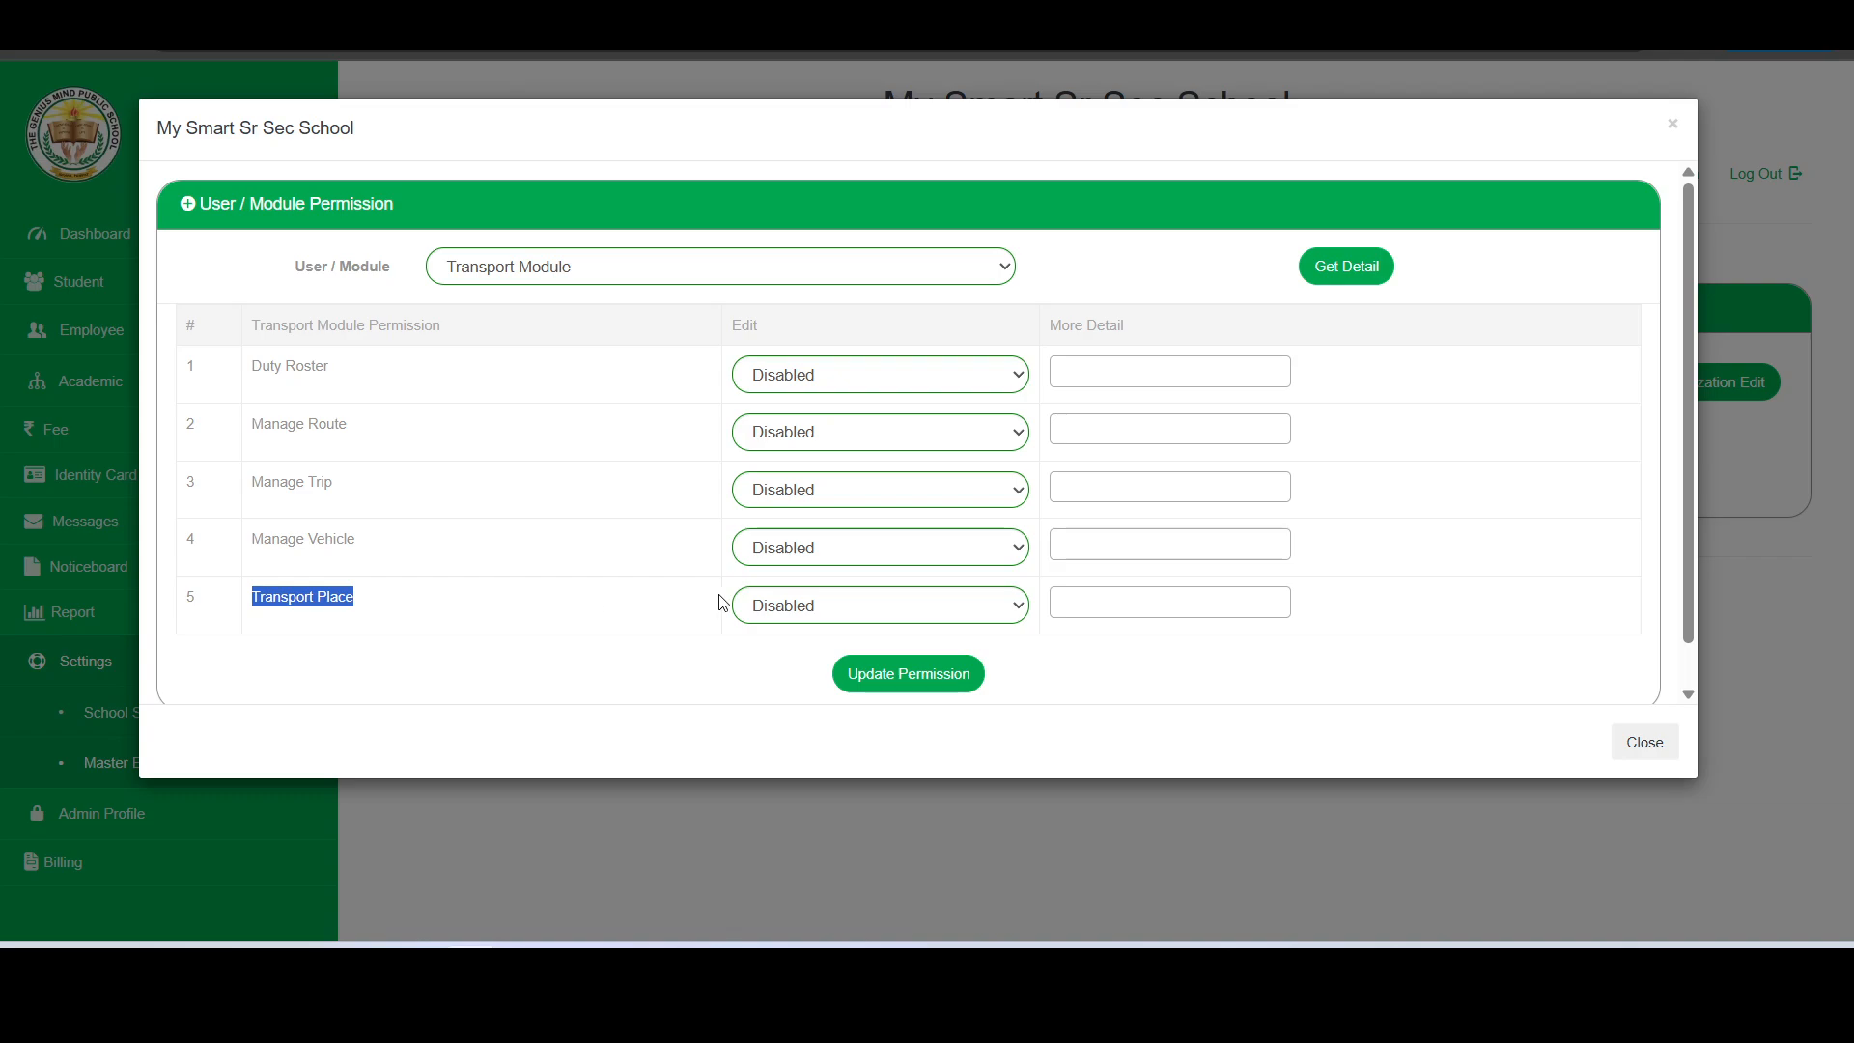
left_click(779, 616)
left_click(782, 668)
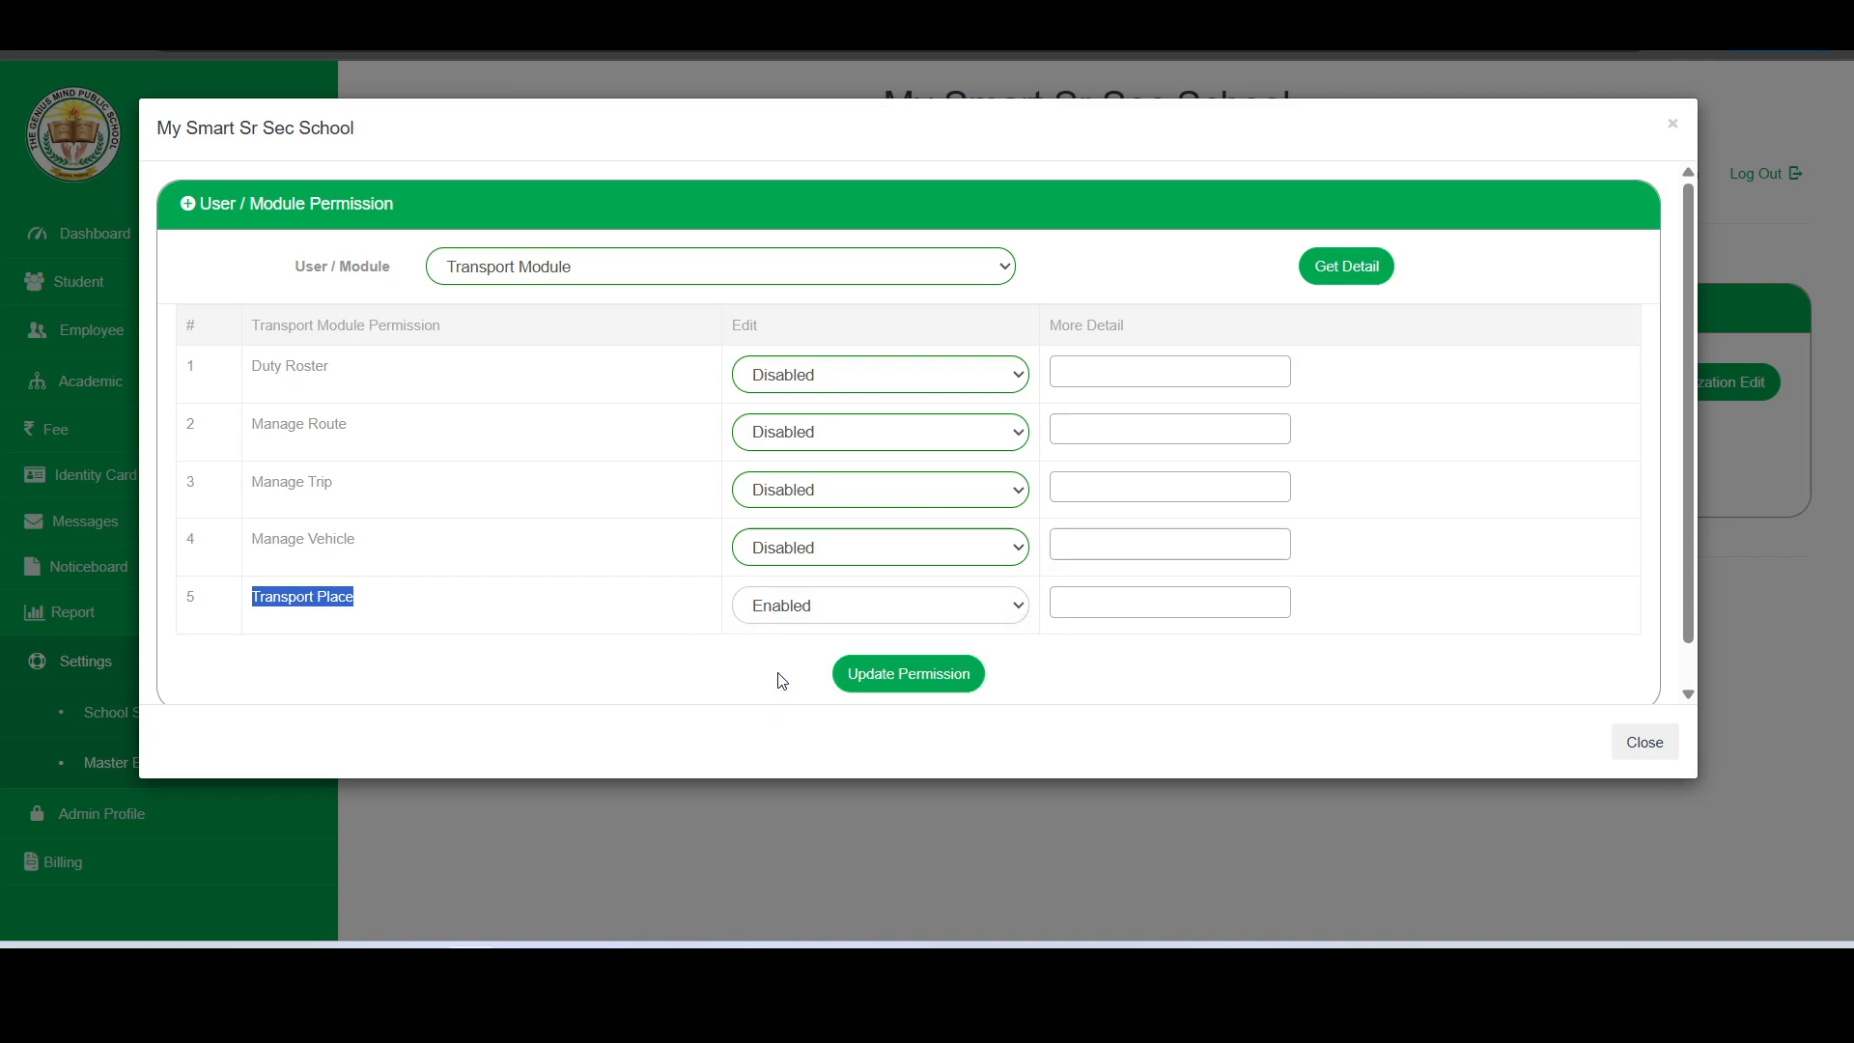
left_click(1197, 605)
left_click(1109, 675)
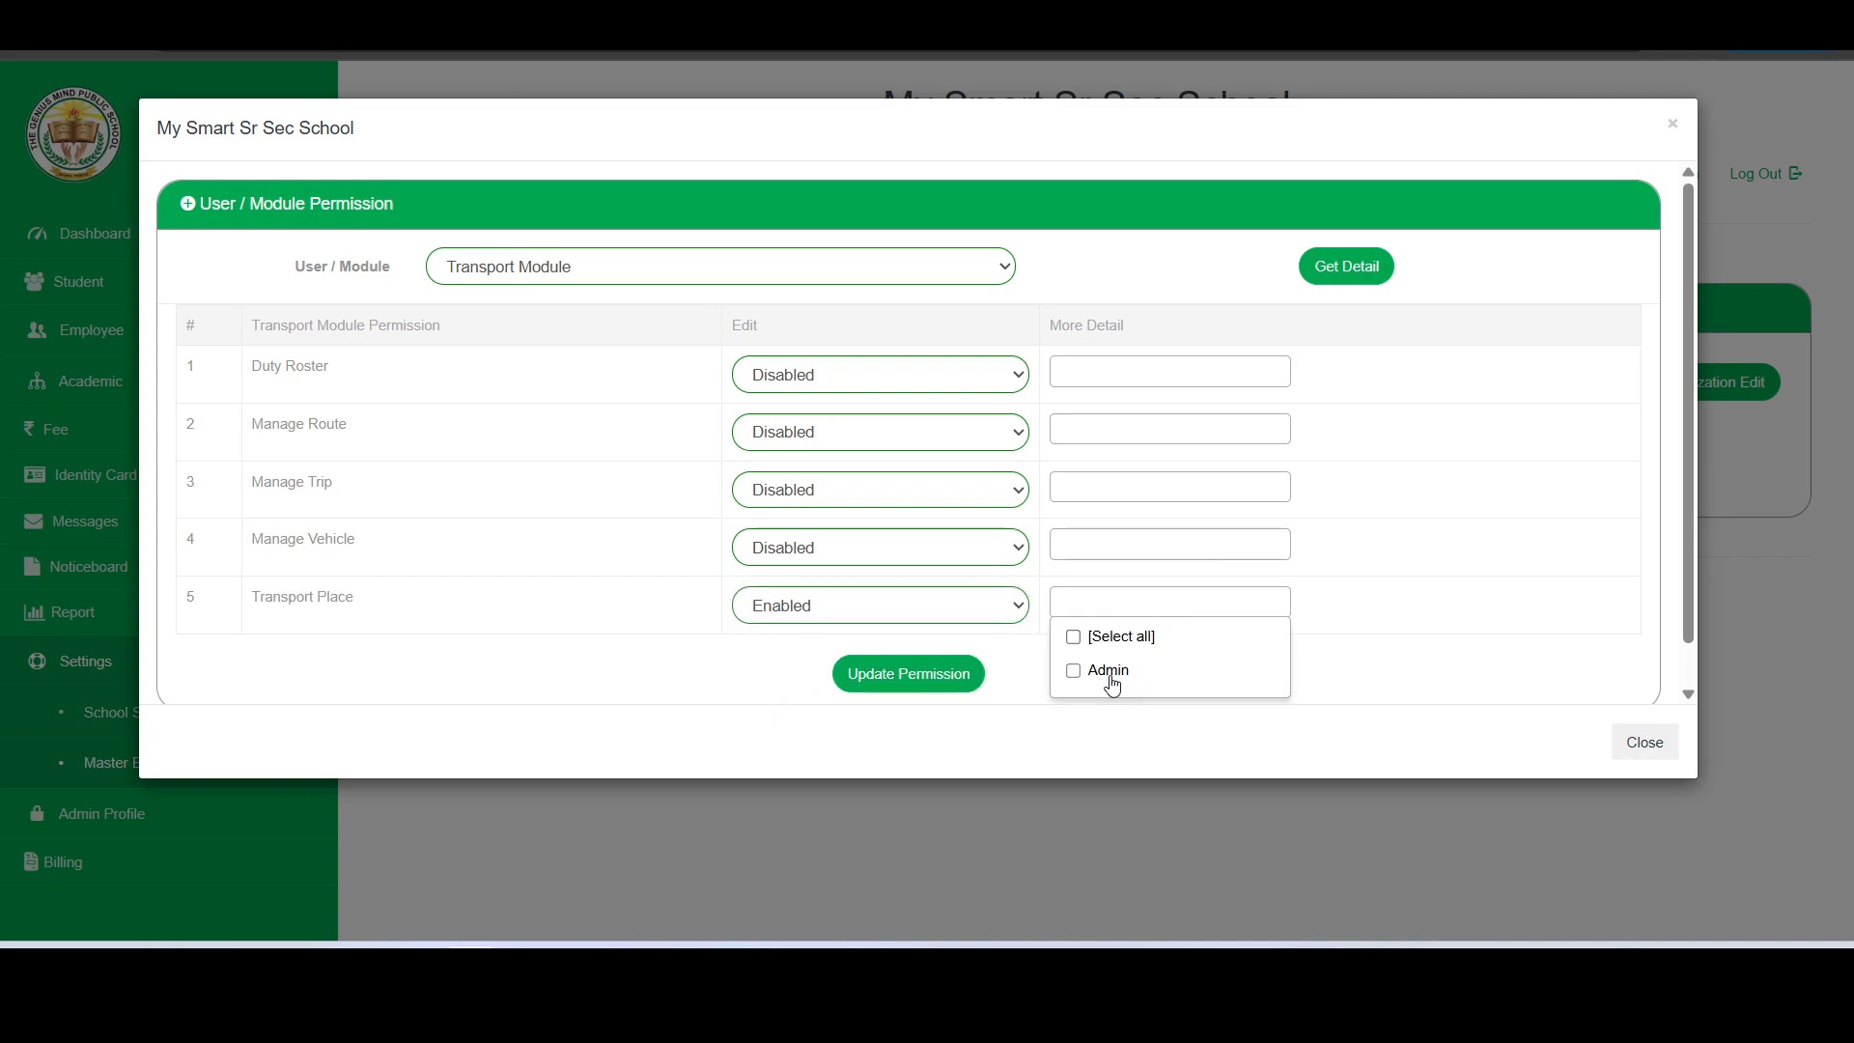
left_click(1368, 624)
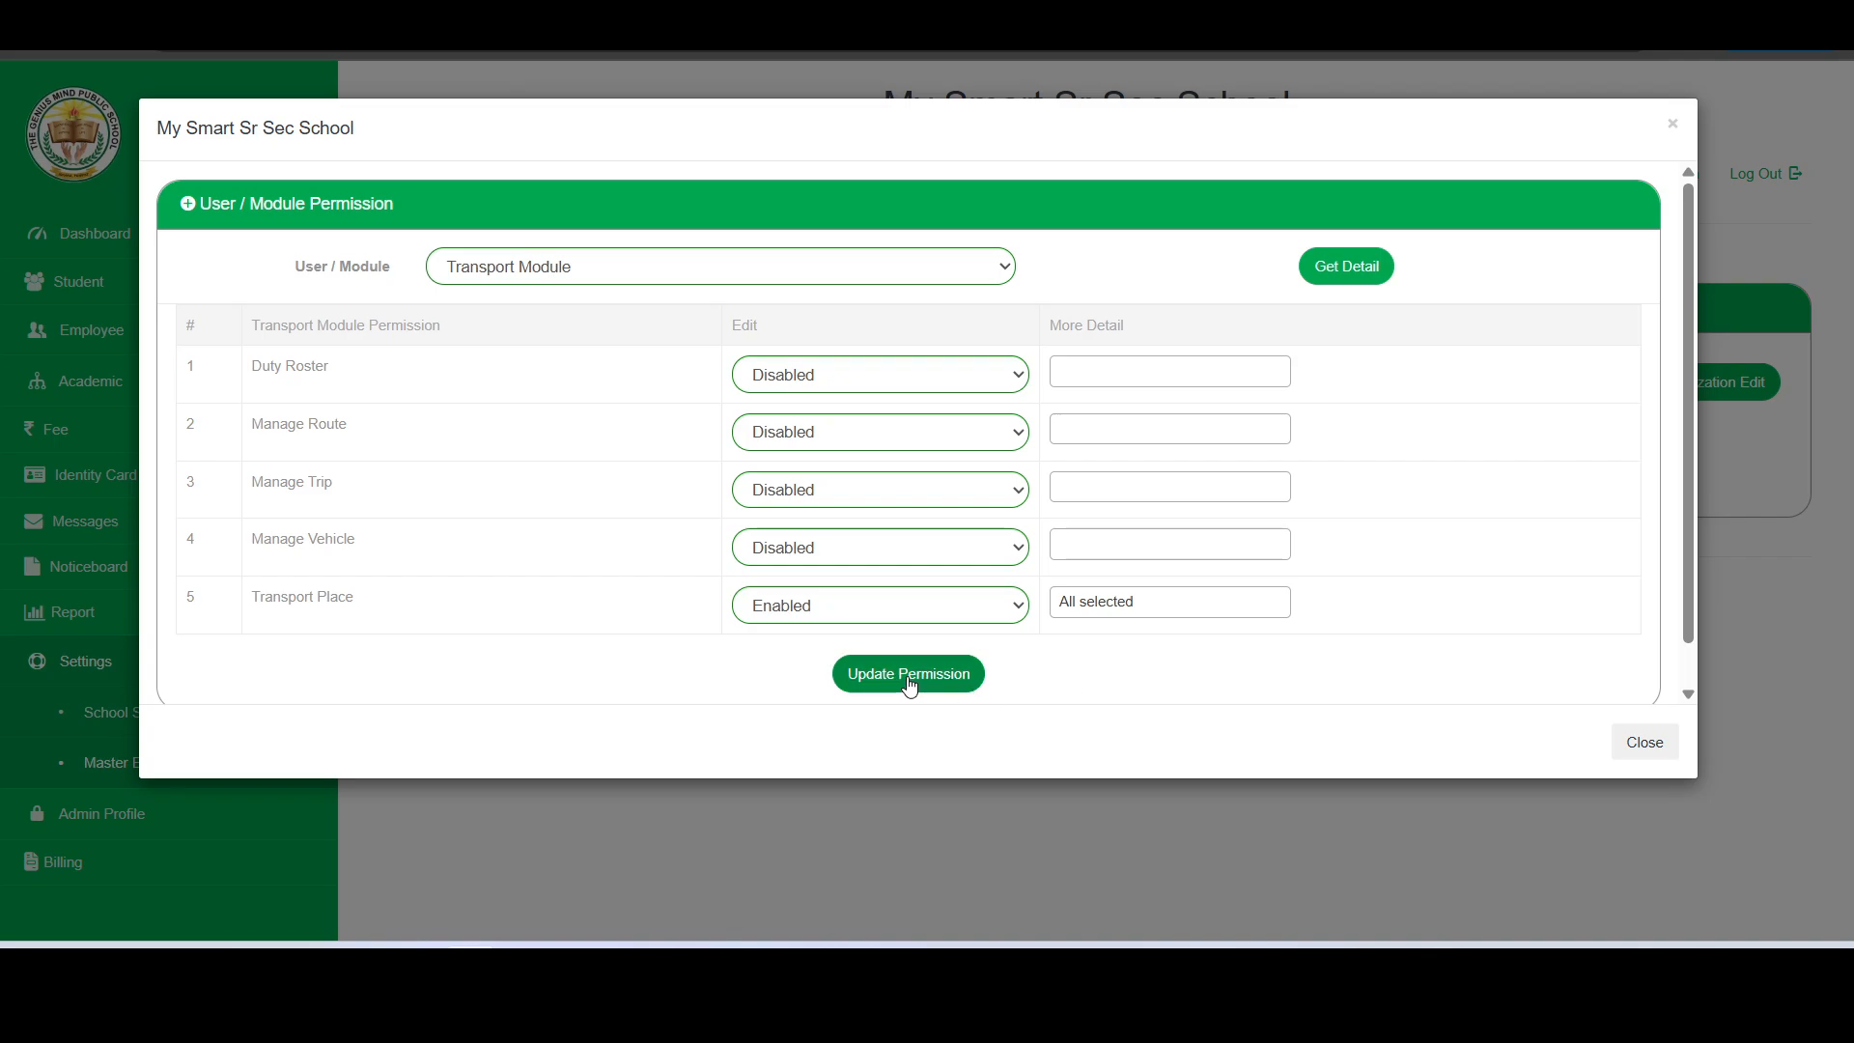
- Recheck that Admin is selected for Transport Place, save the permission update and close the permission dialog
left_click(1106, 606)
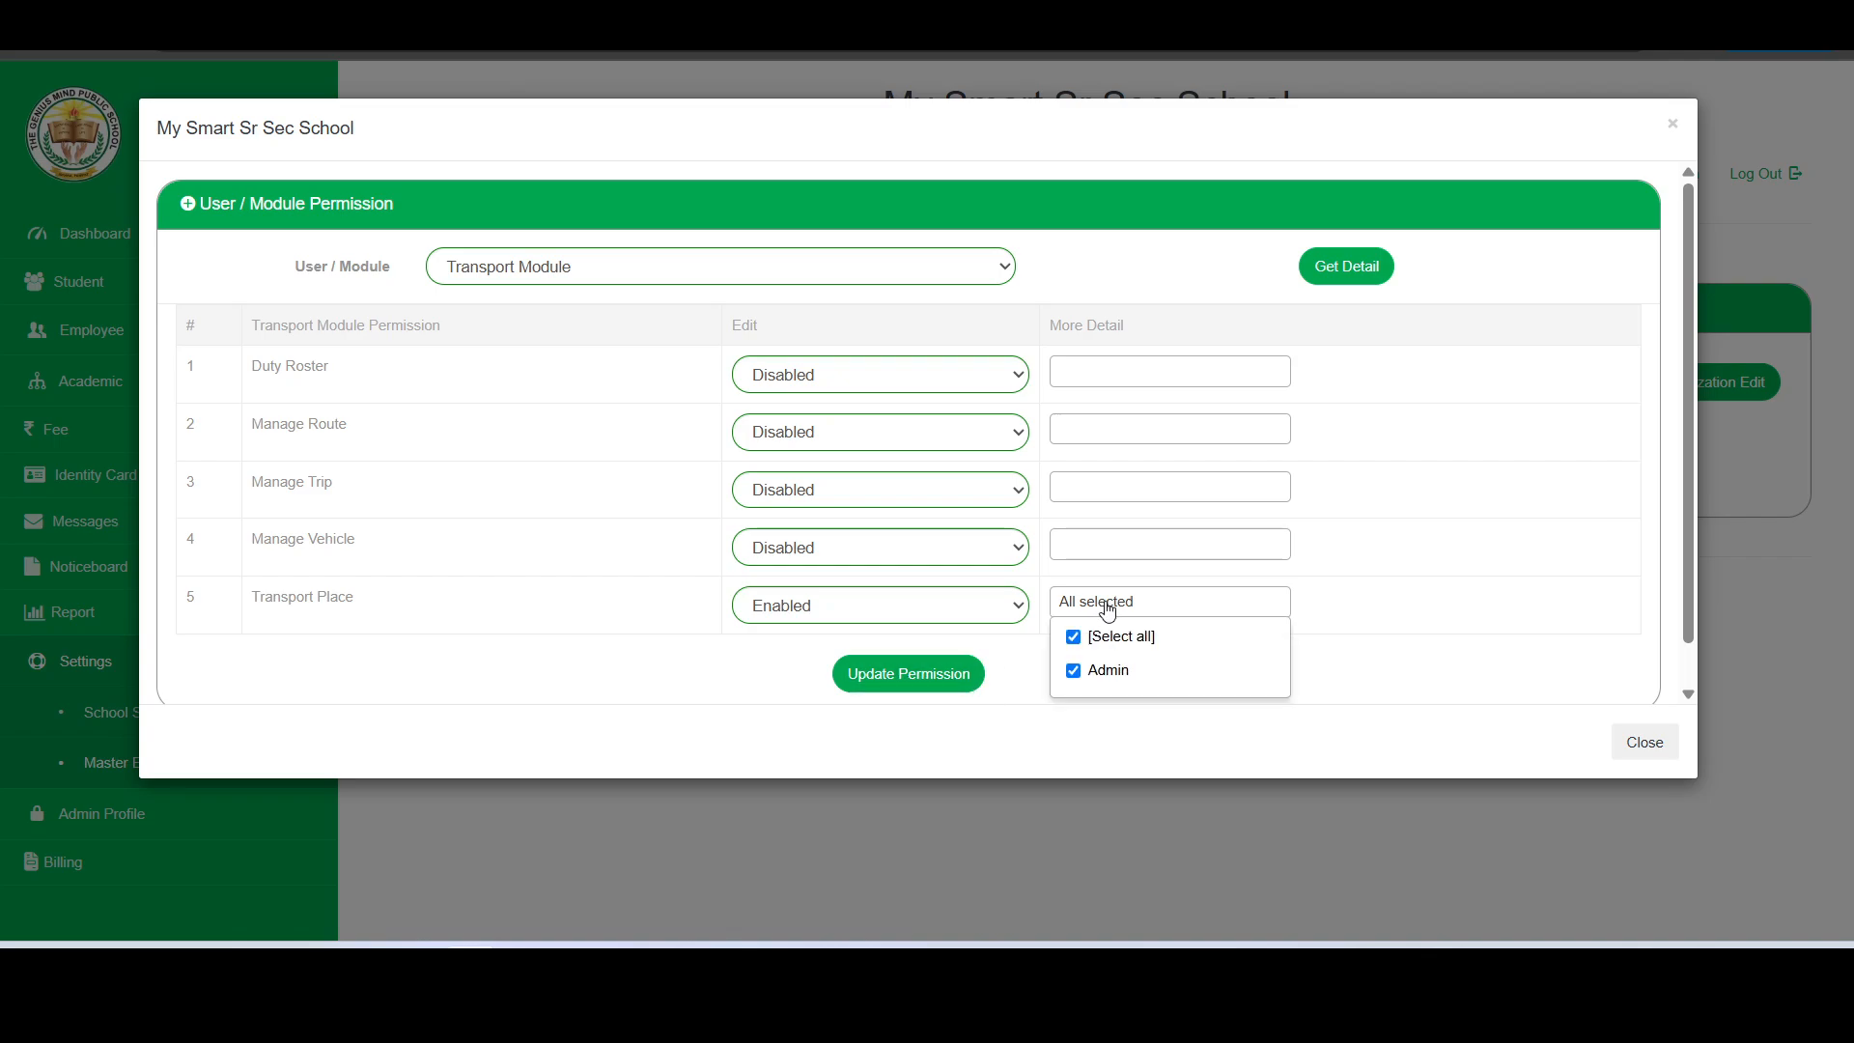
left_click(1077, 674)
left_click(1077, 676)
left_click(906, 672)
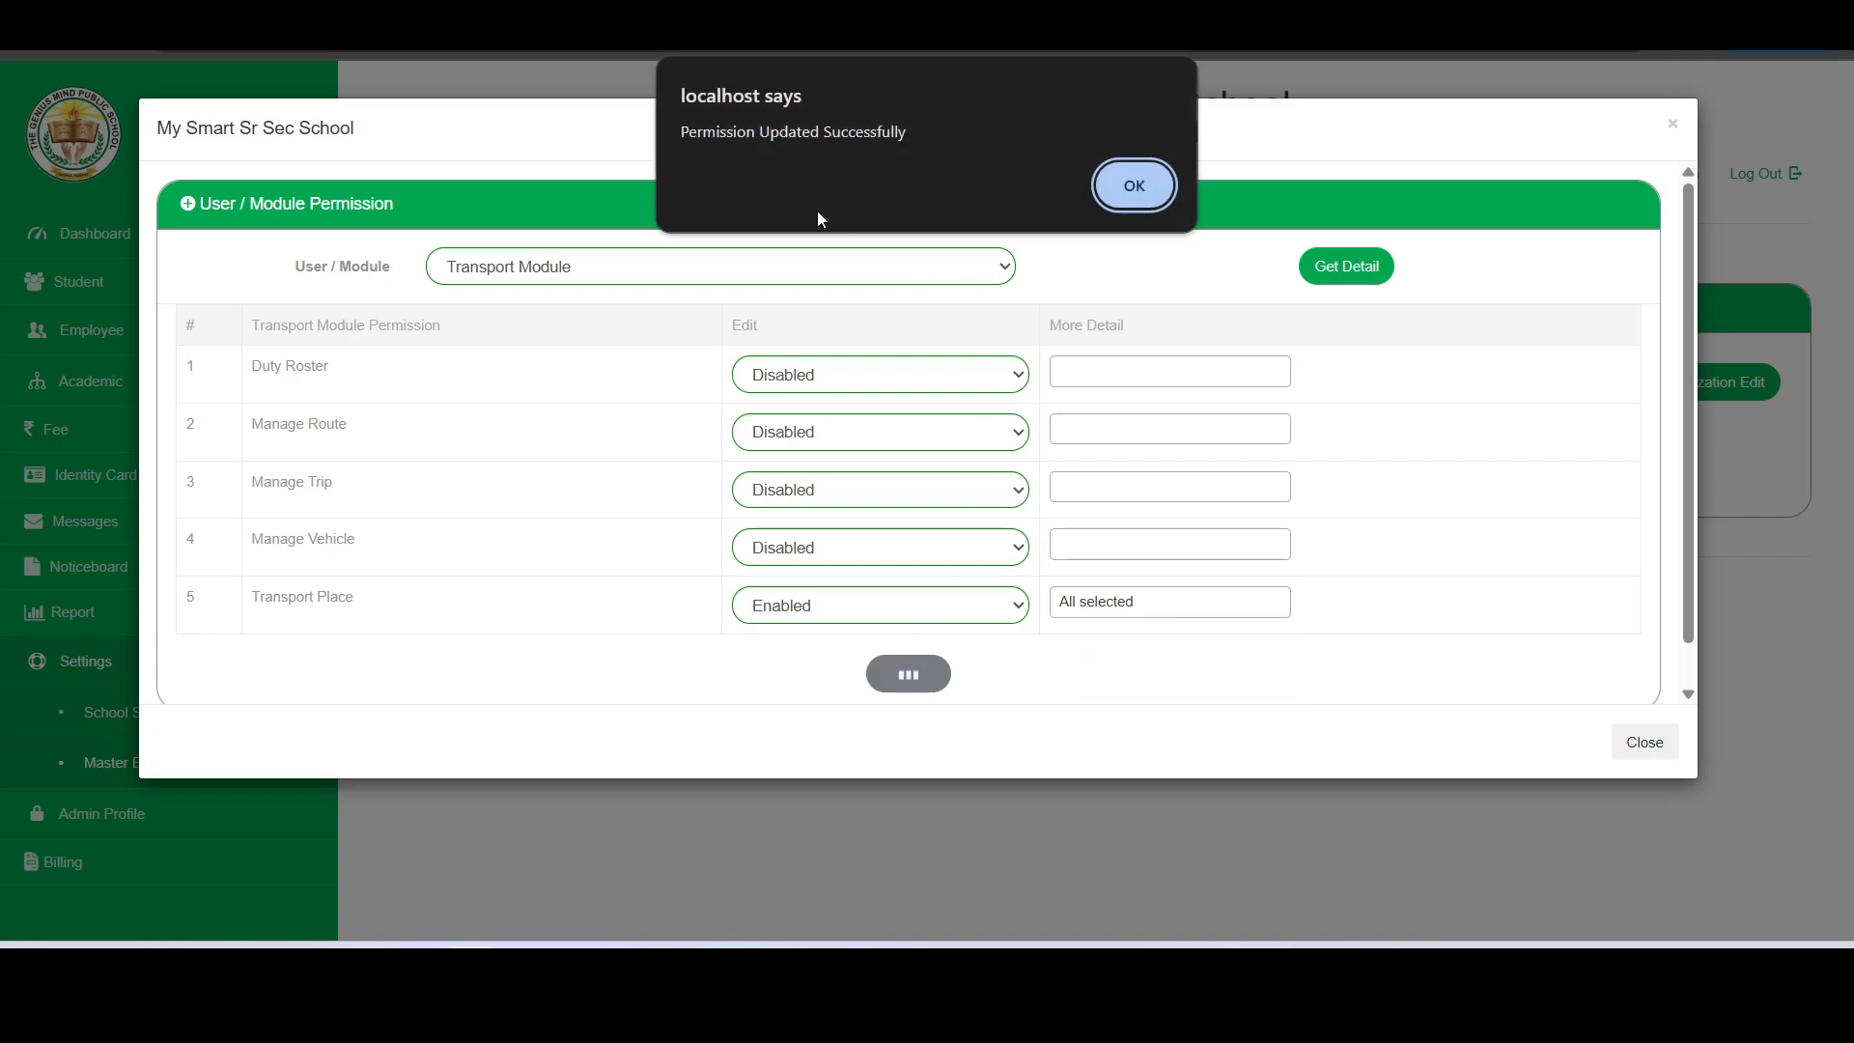
left_click(1144, 193)
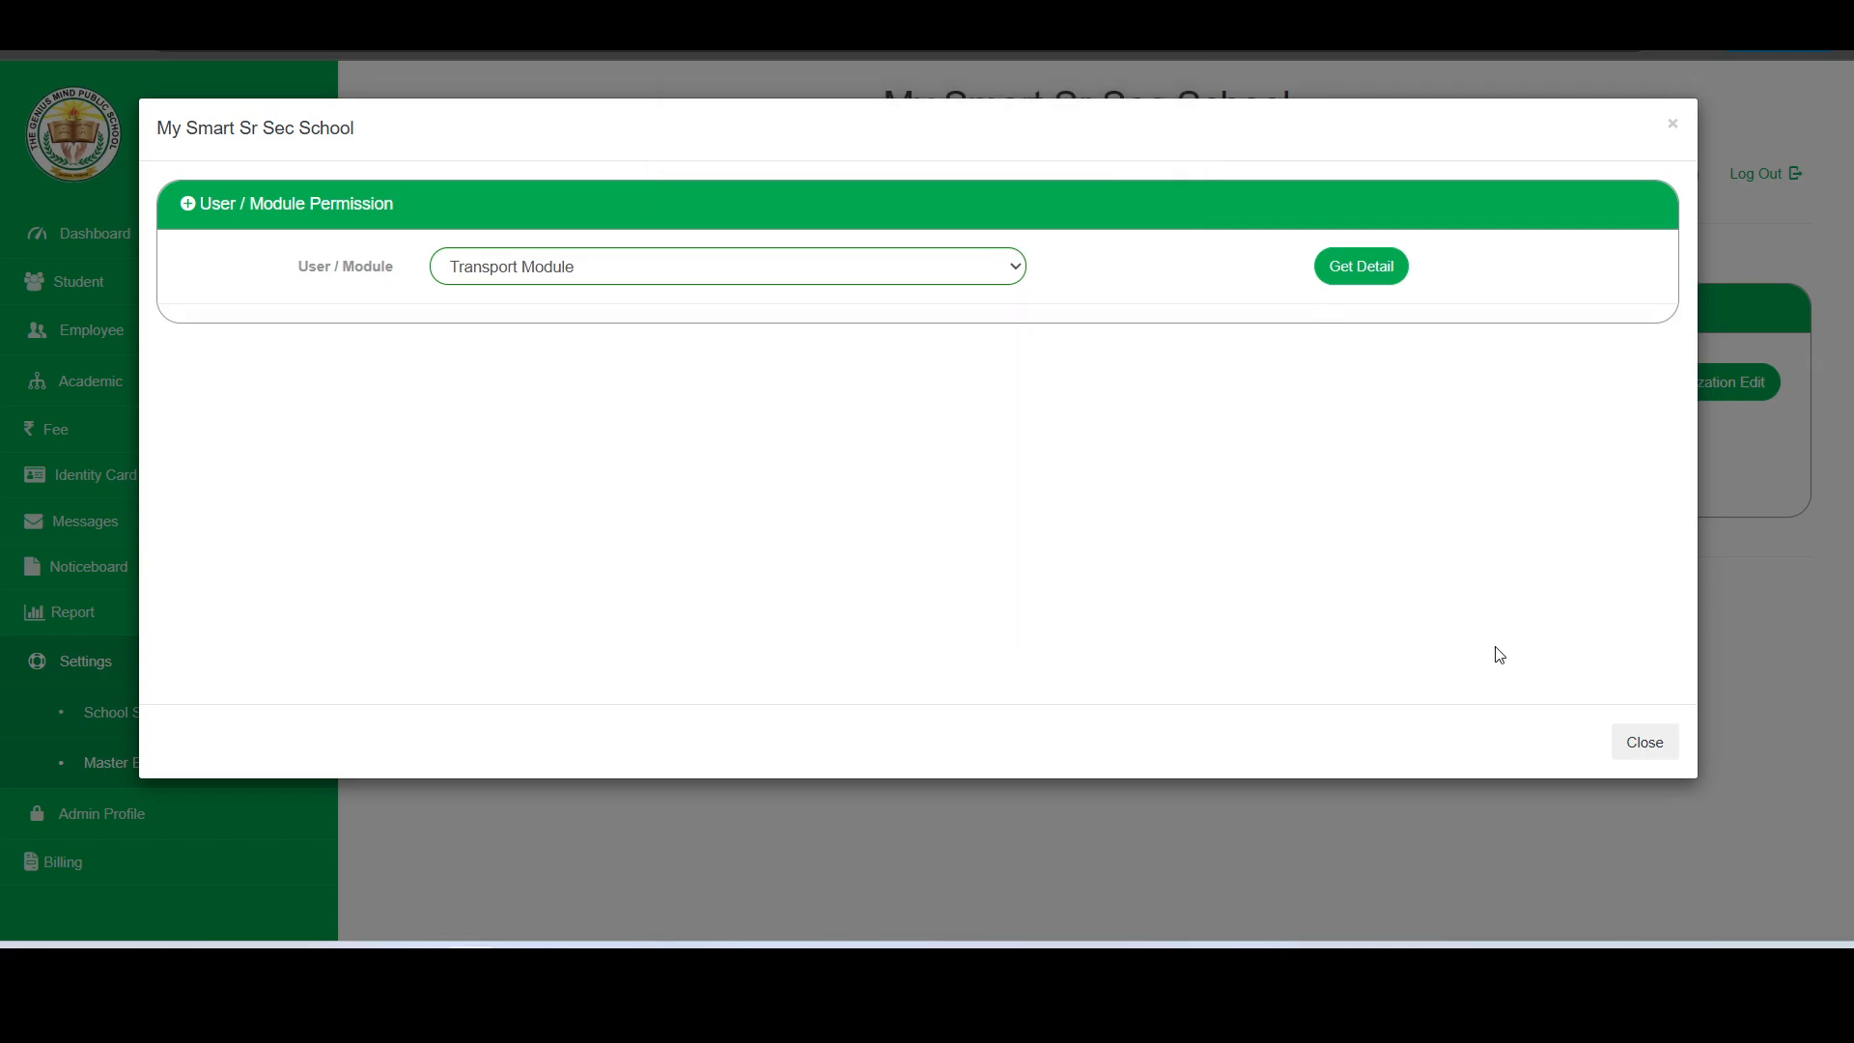
left_click(1642, 743)
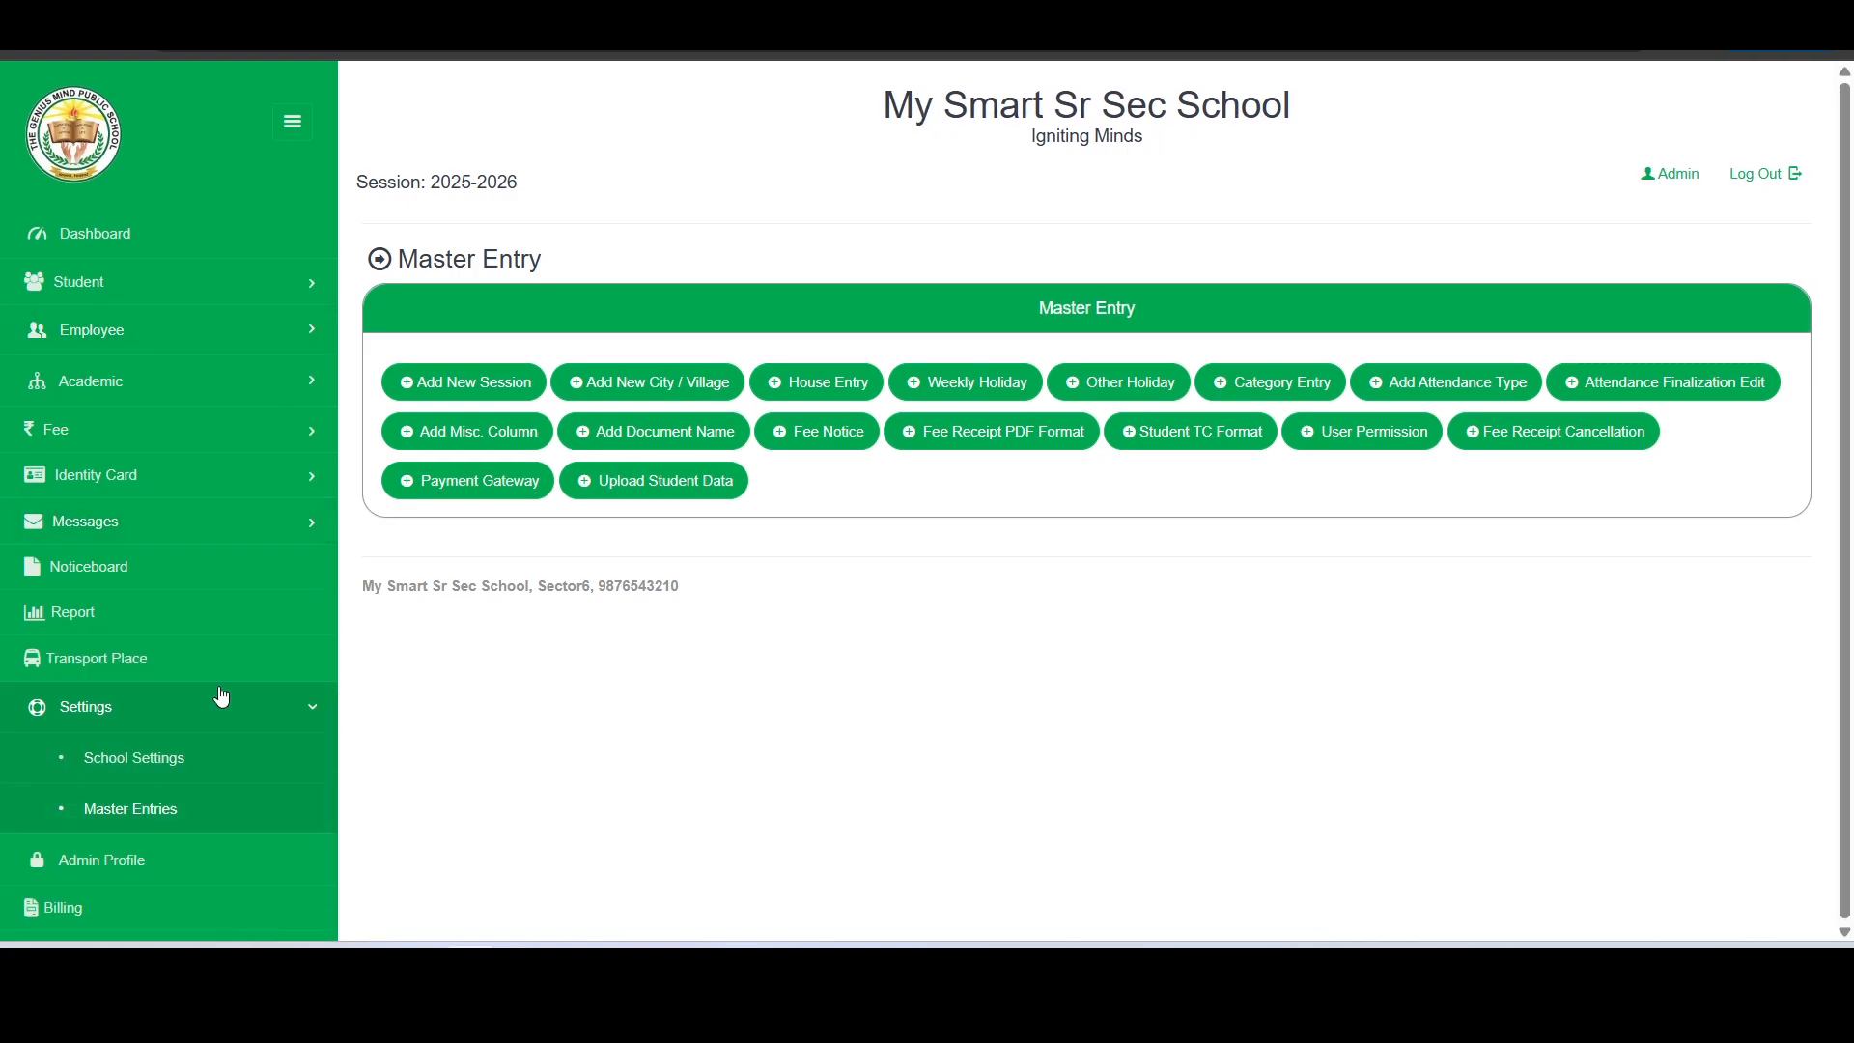
- Start a new transport pickup and drop place in Panipat, leaving the option to reuse the city name unmarked
left_click(93, 674)
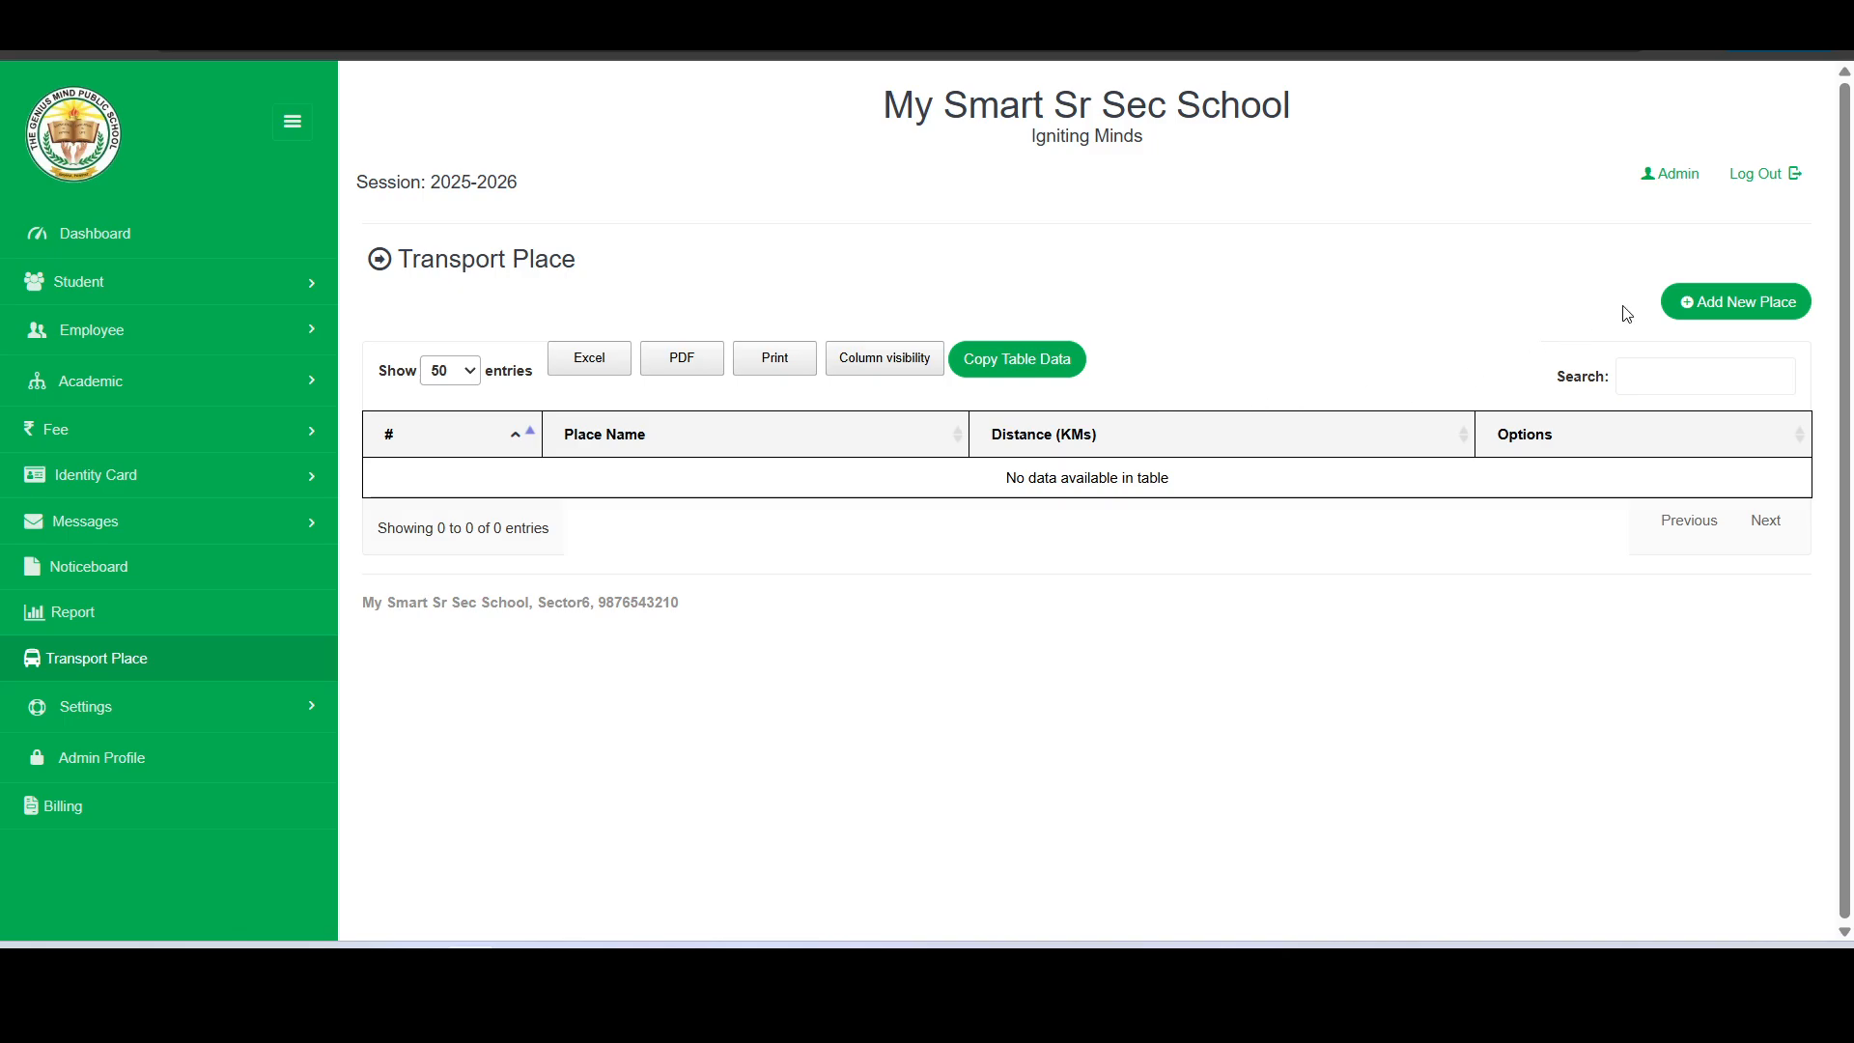
left_click(1705, 302)
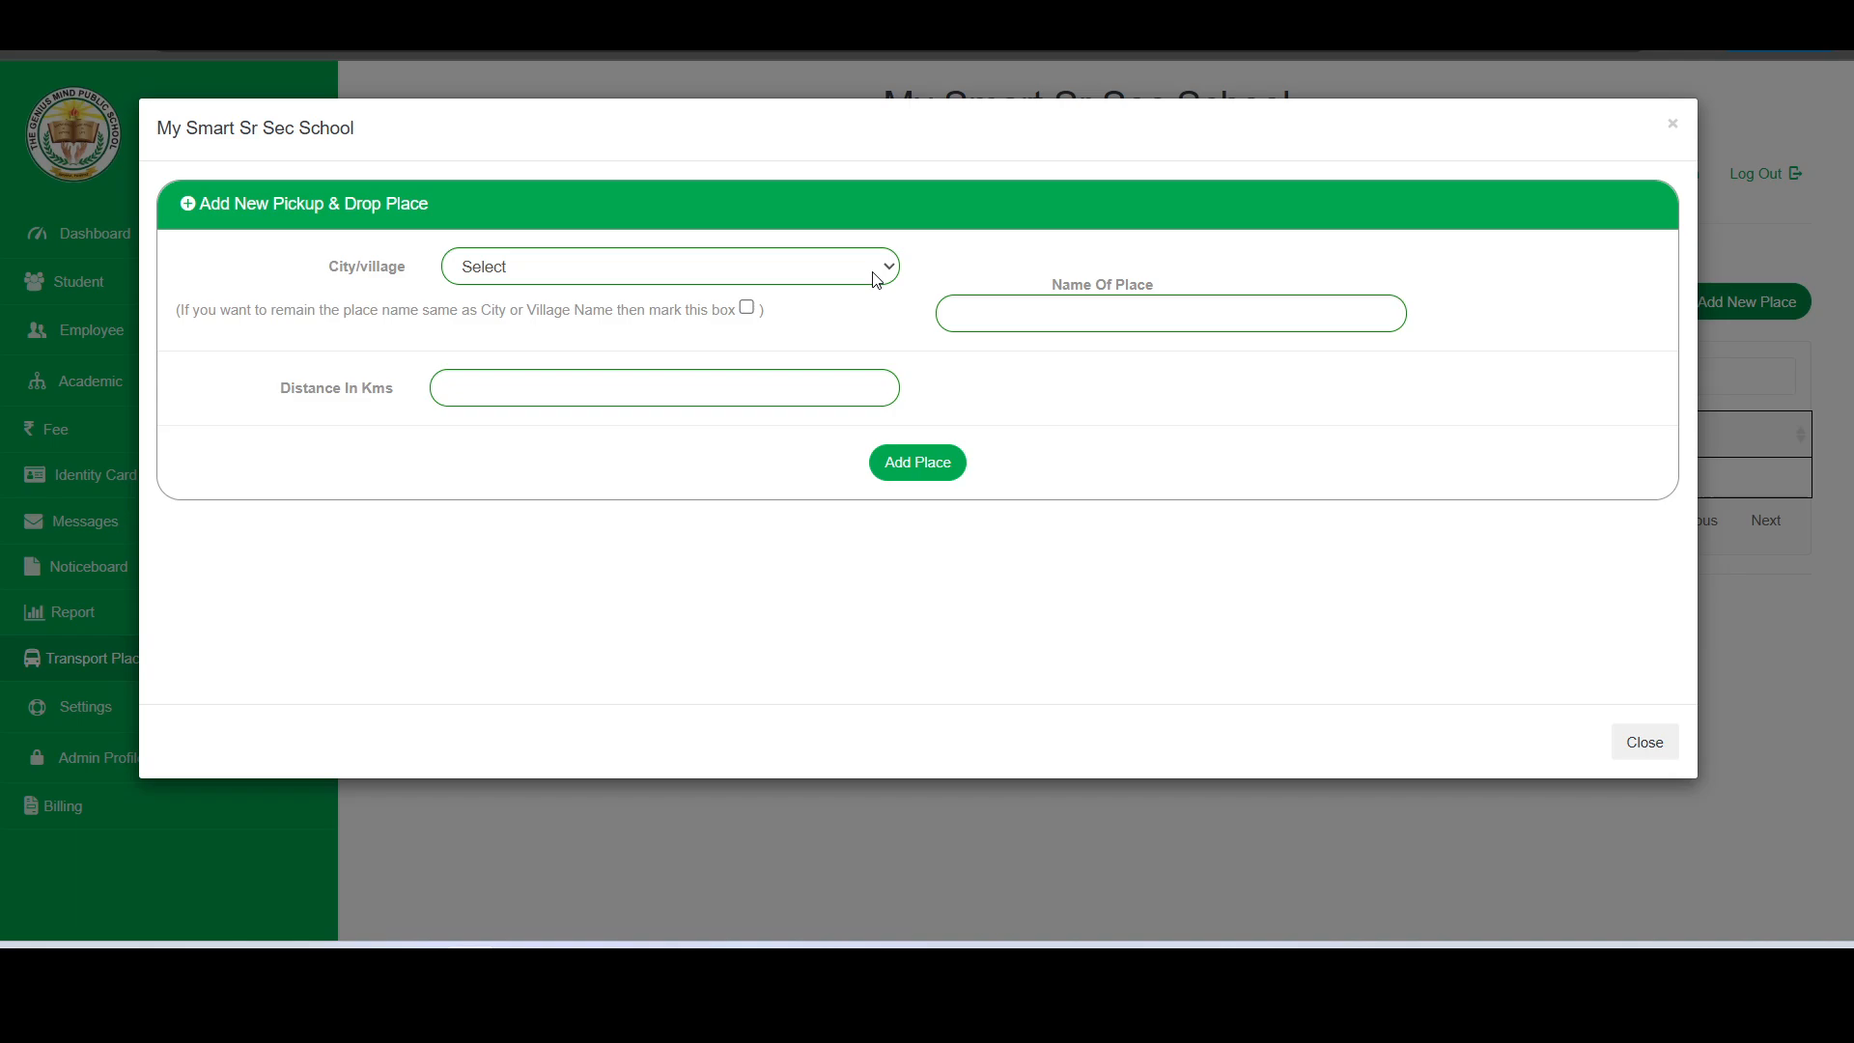
left_click(874, 273)
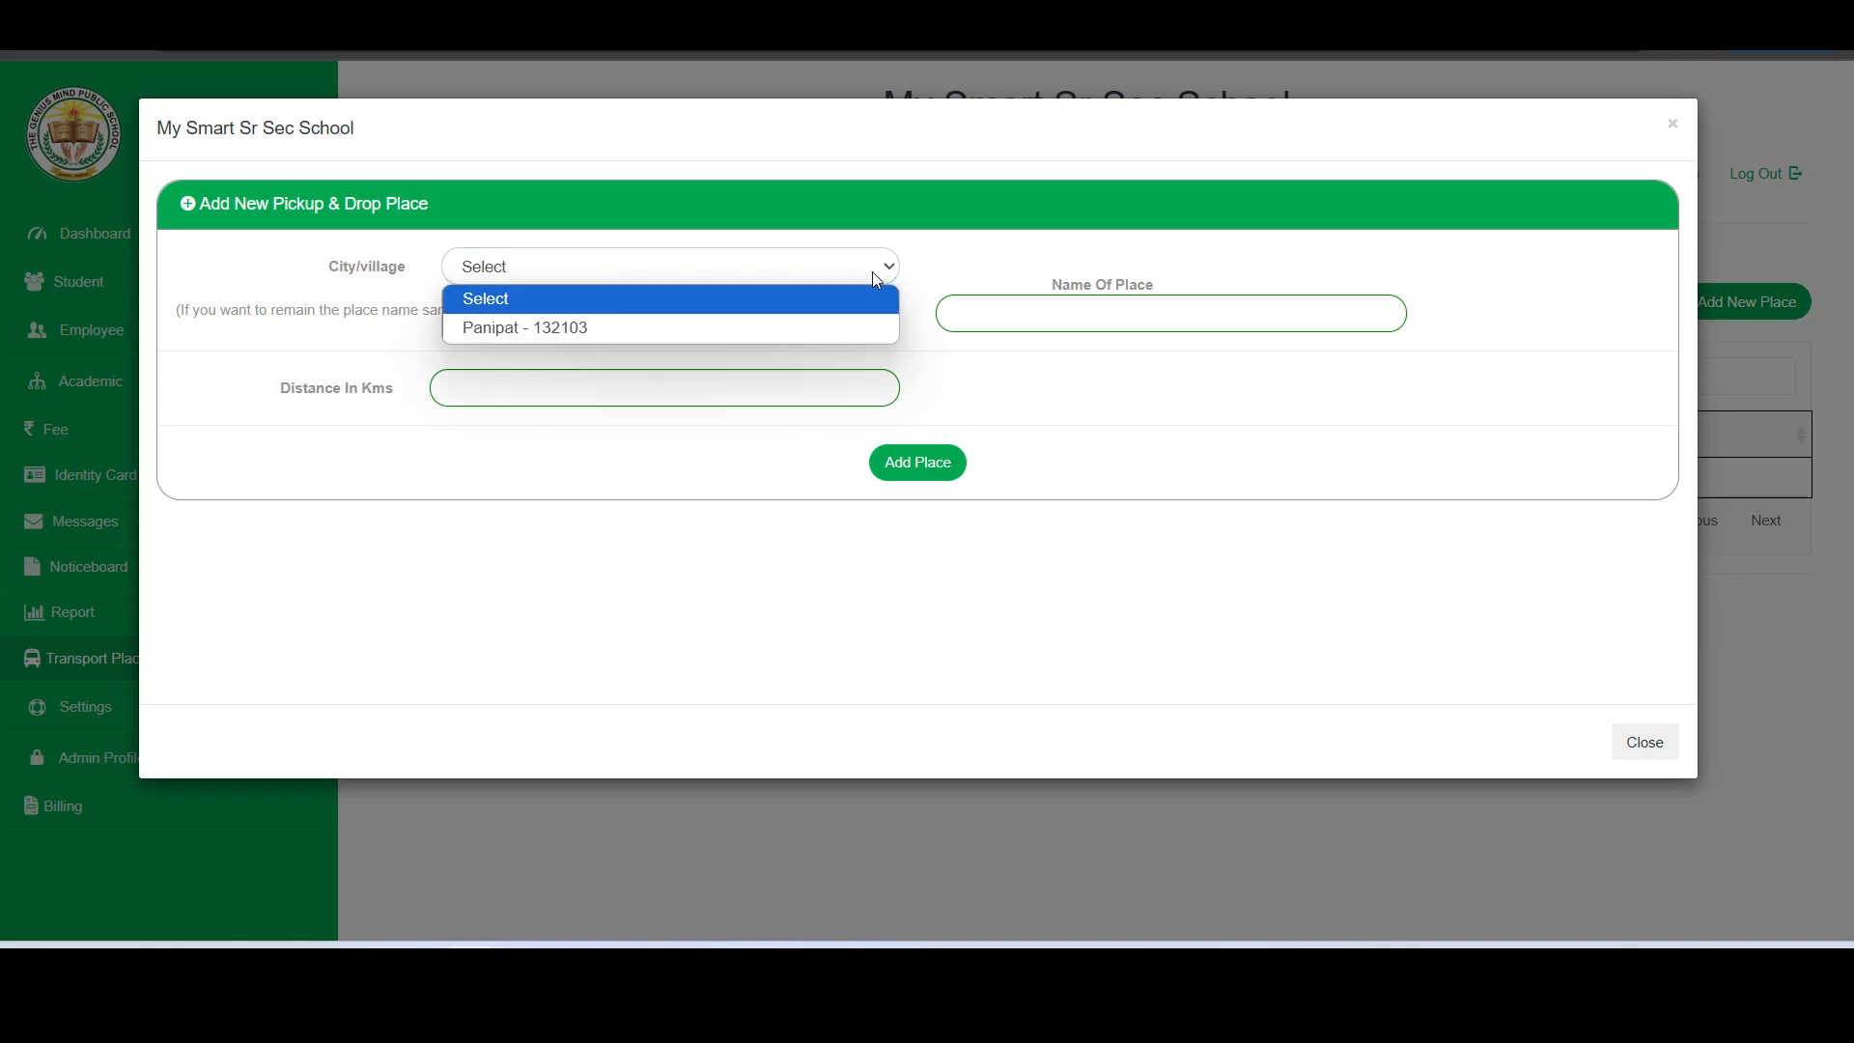
left_click(760, 322)
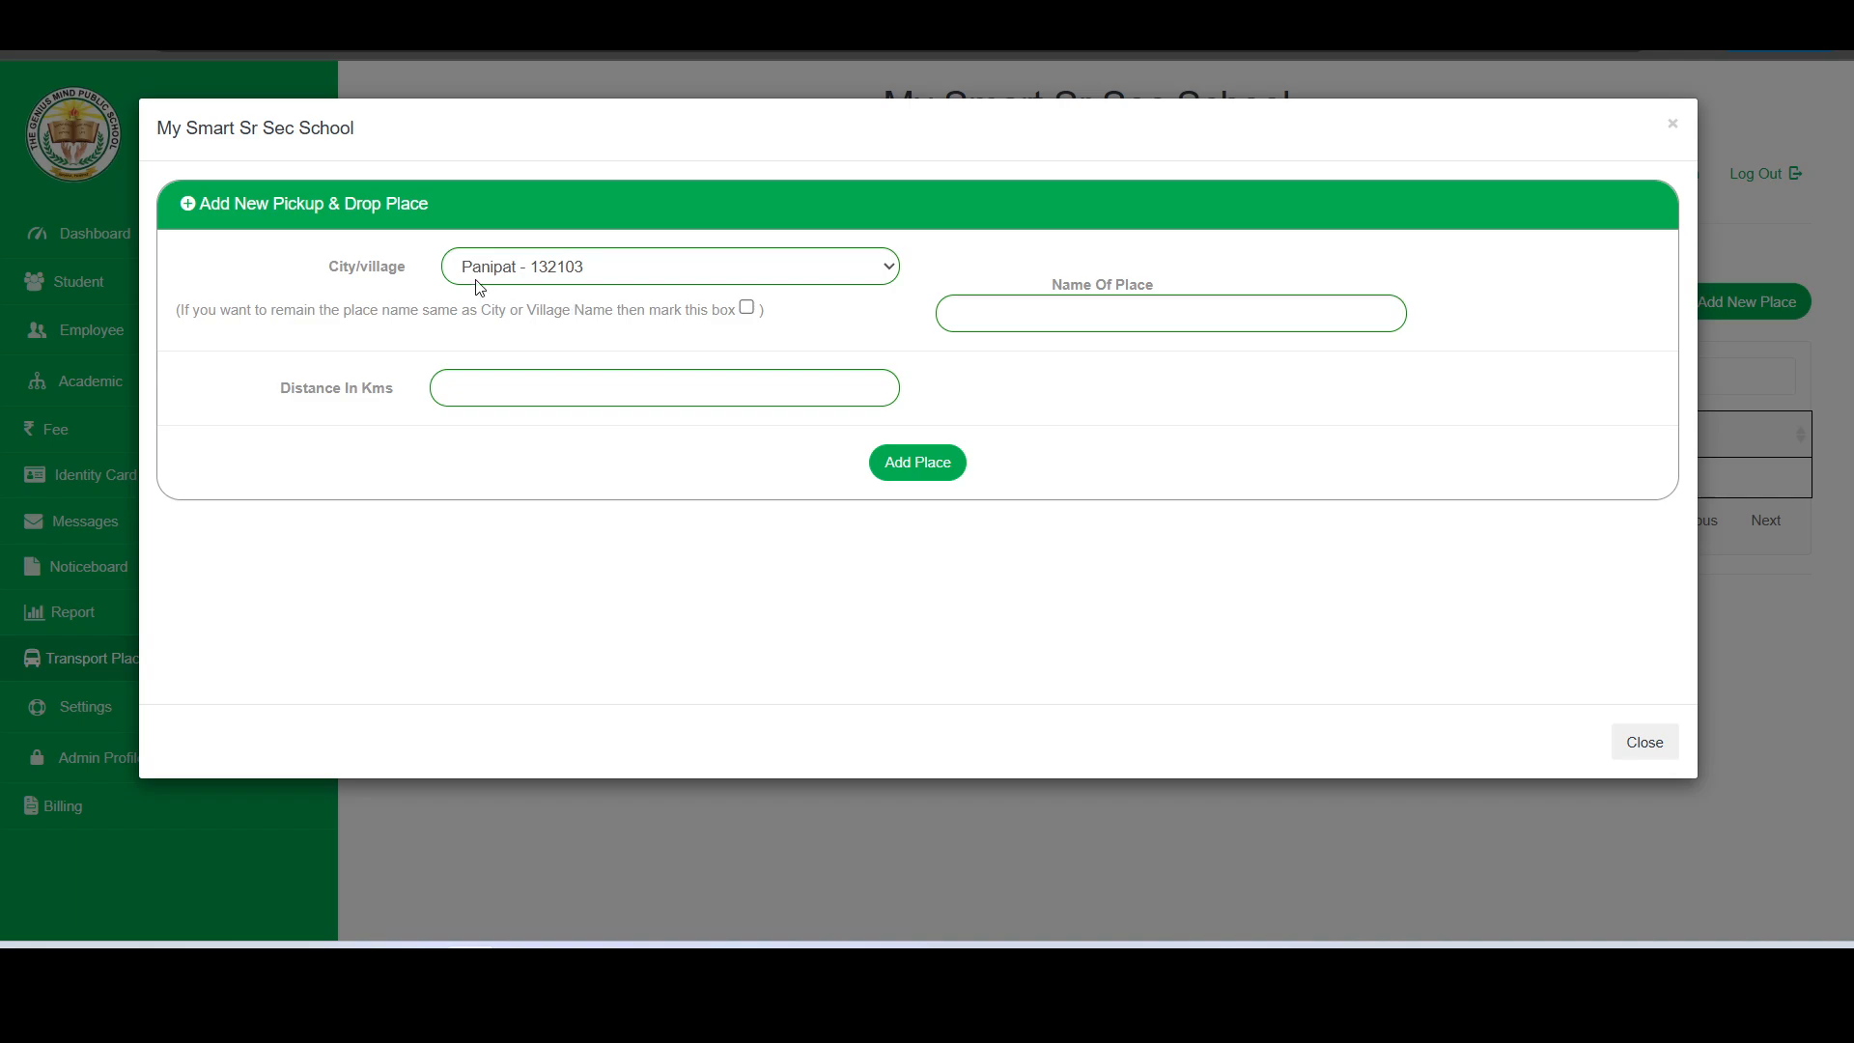
left_click(751, 311)
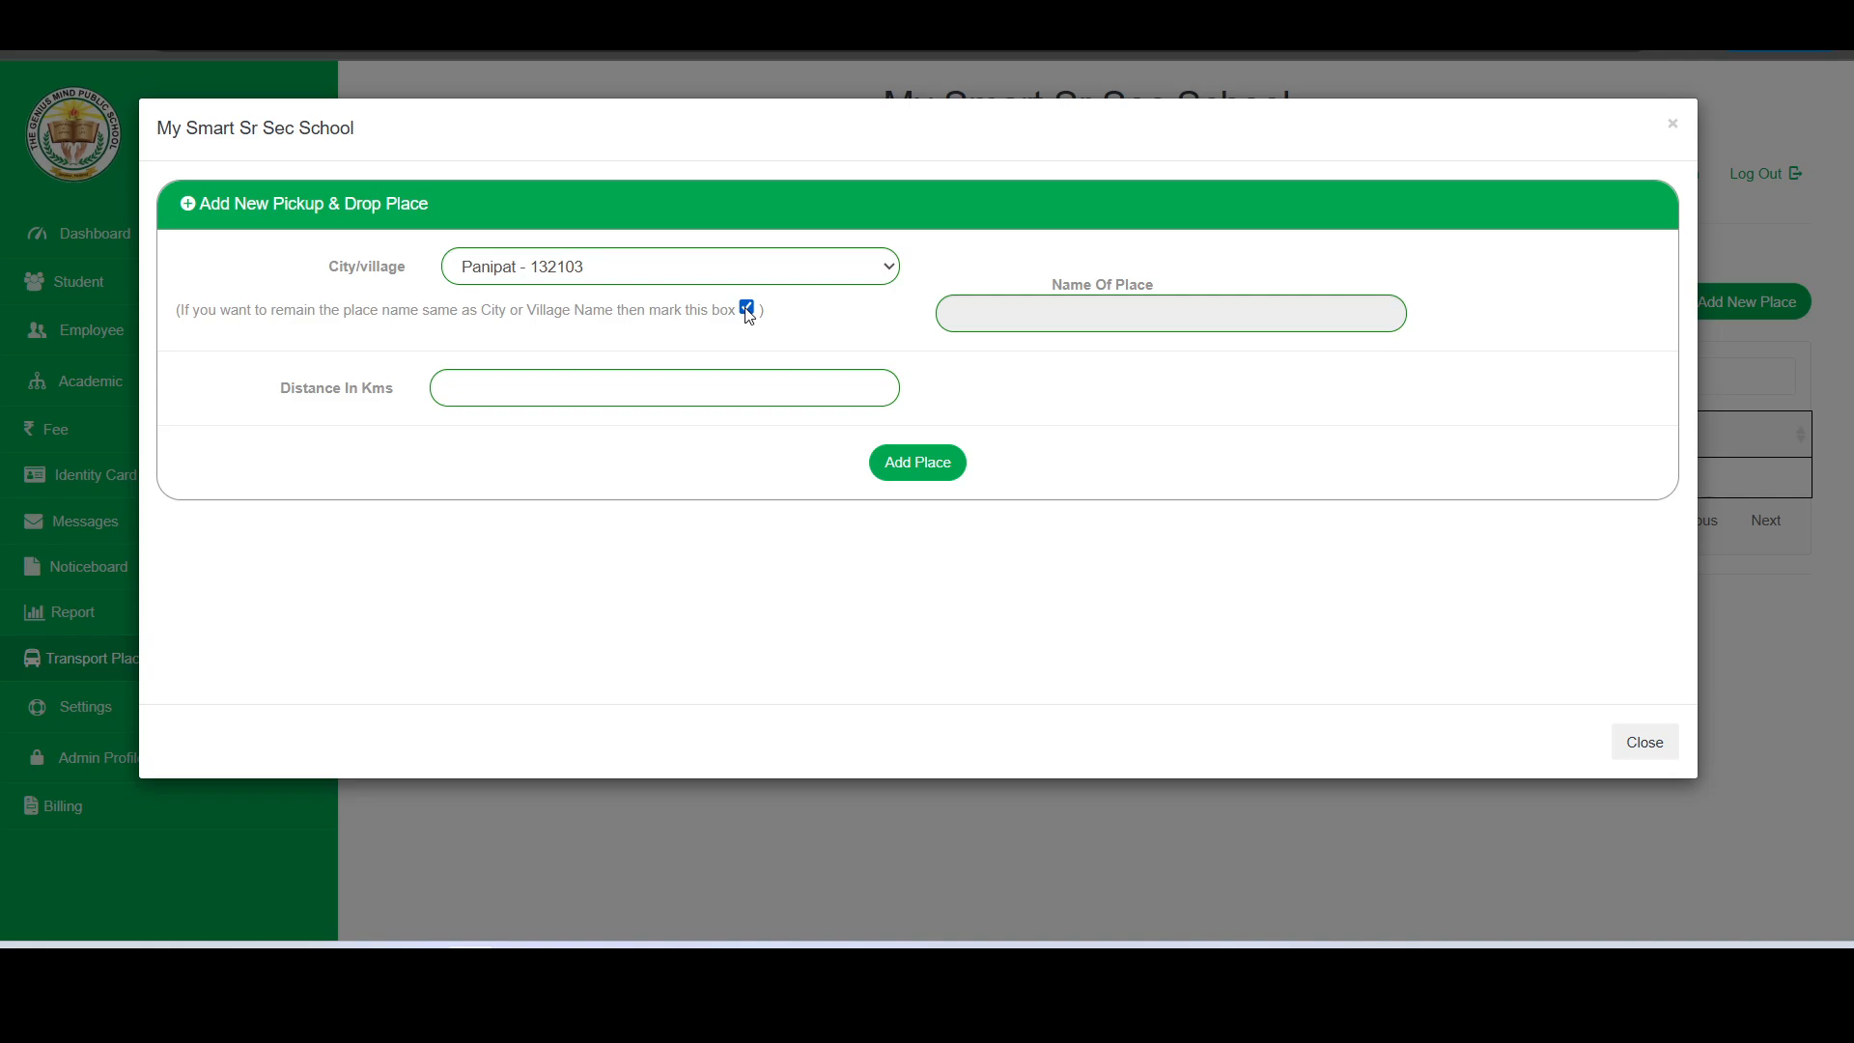
left_click(746, 308)
- Name the new pickup and drop place Sector4, set its distance to 10 km and add it
left_click(1007, 314)
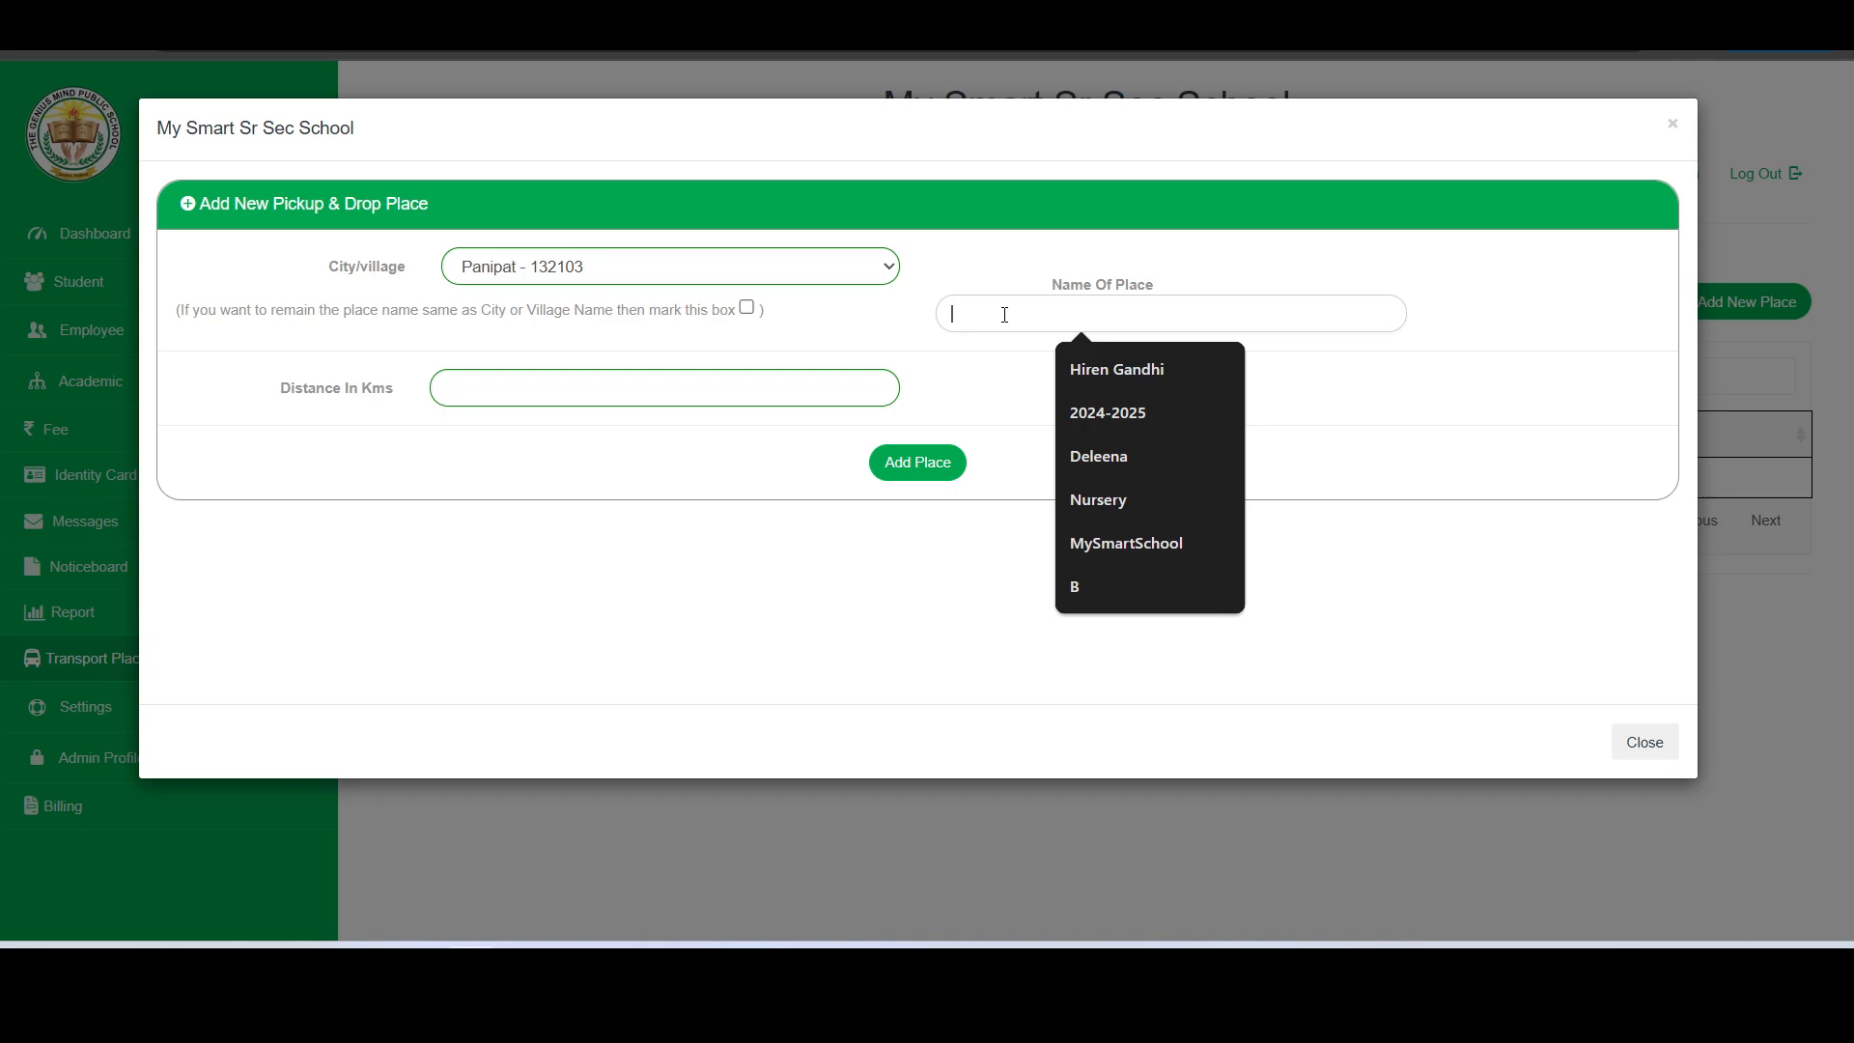
left_click(1004, 315)
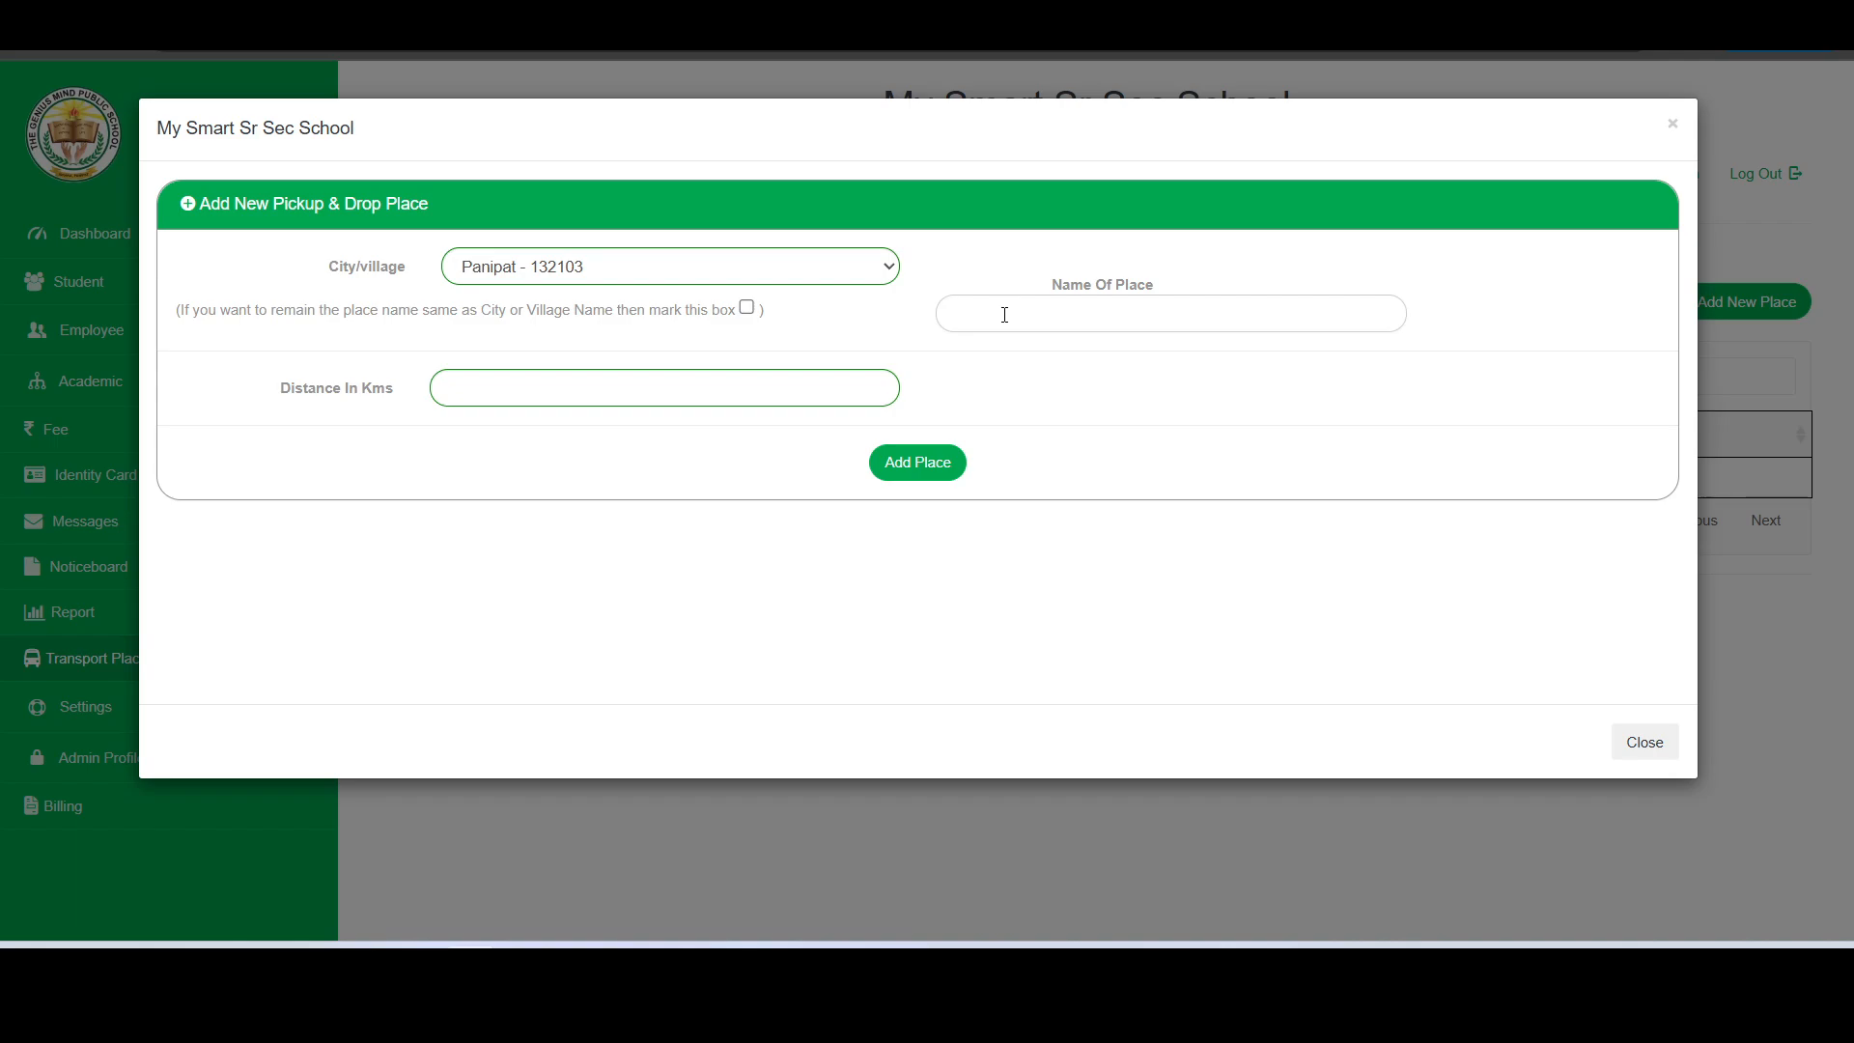
type("Sector4")
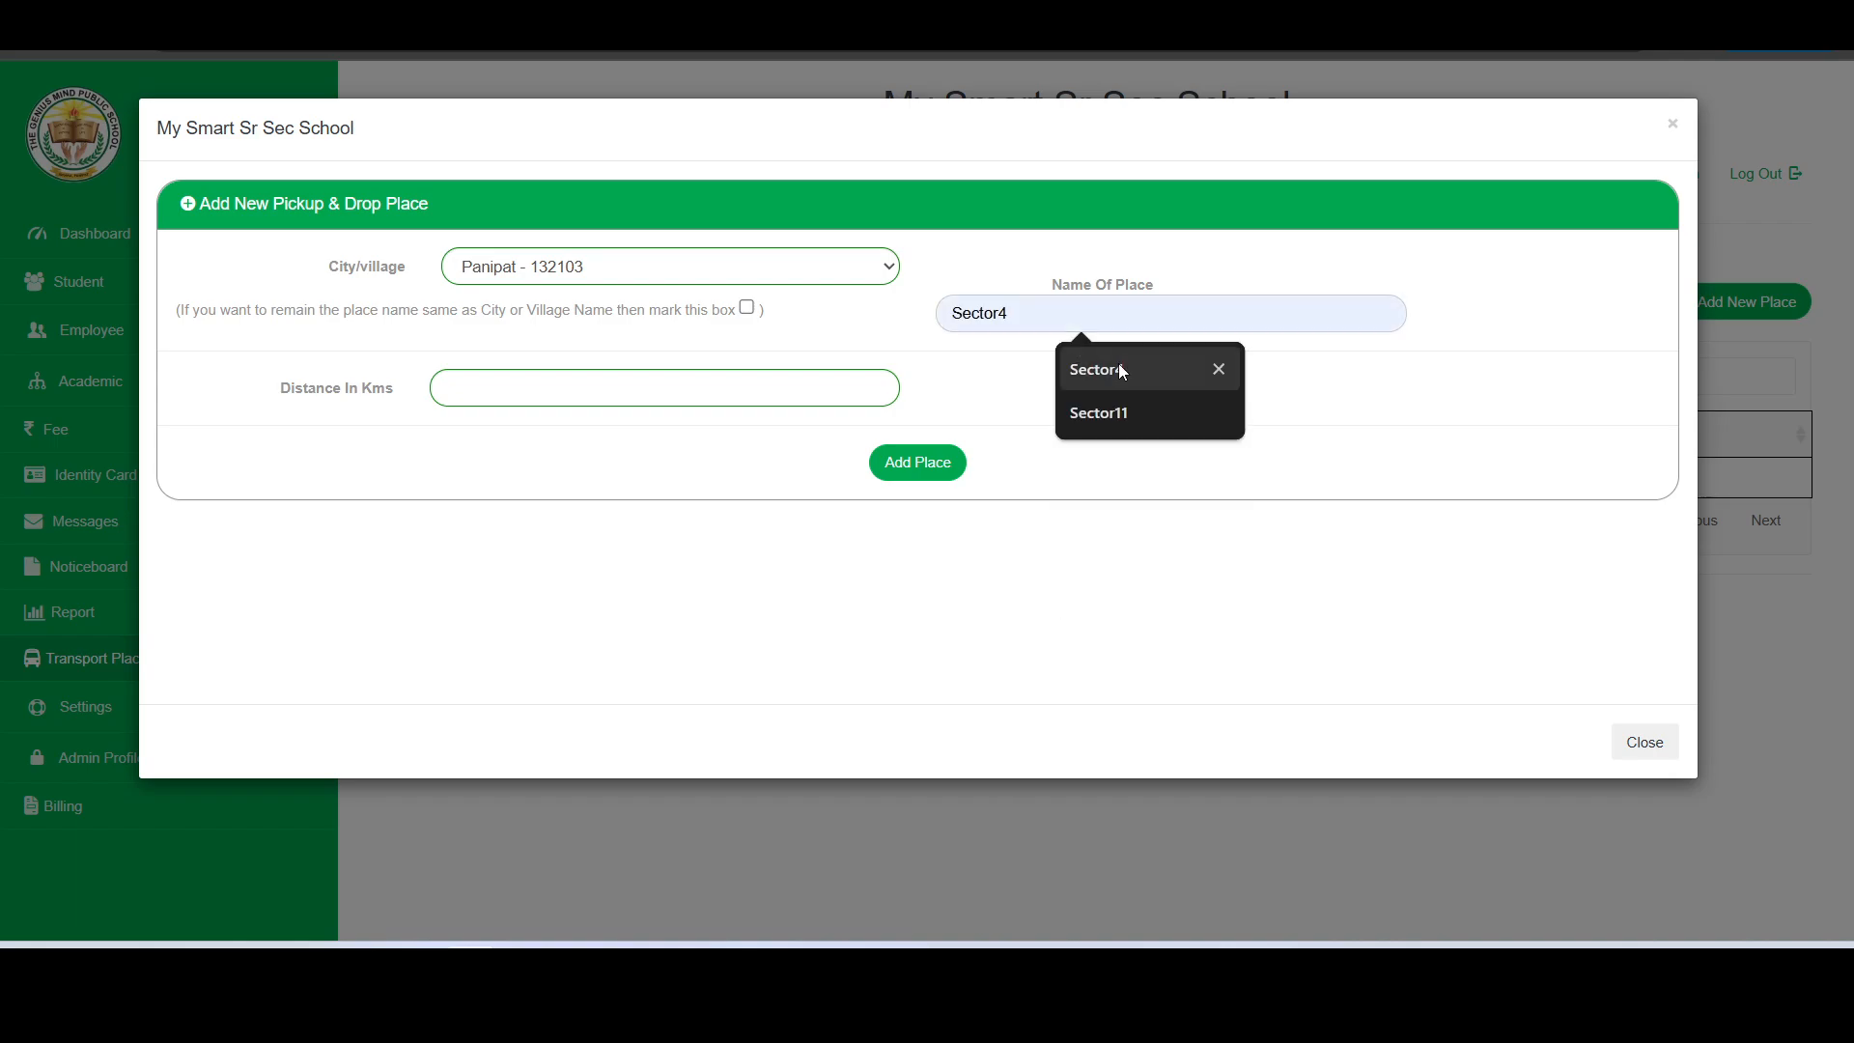
left_click(1119, 365)
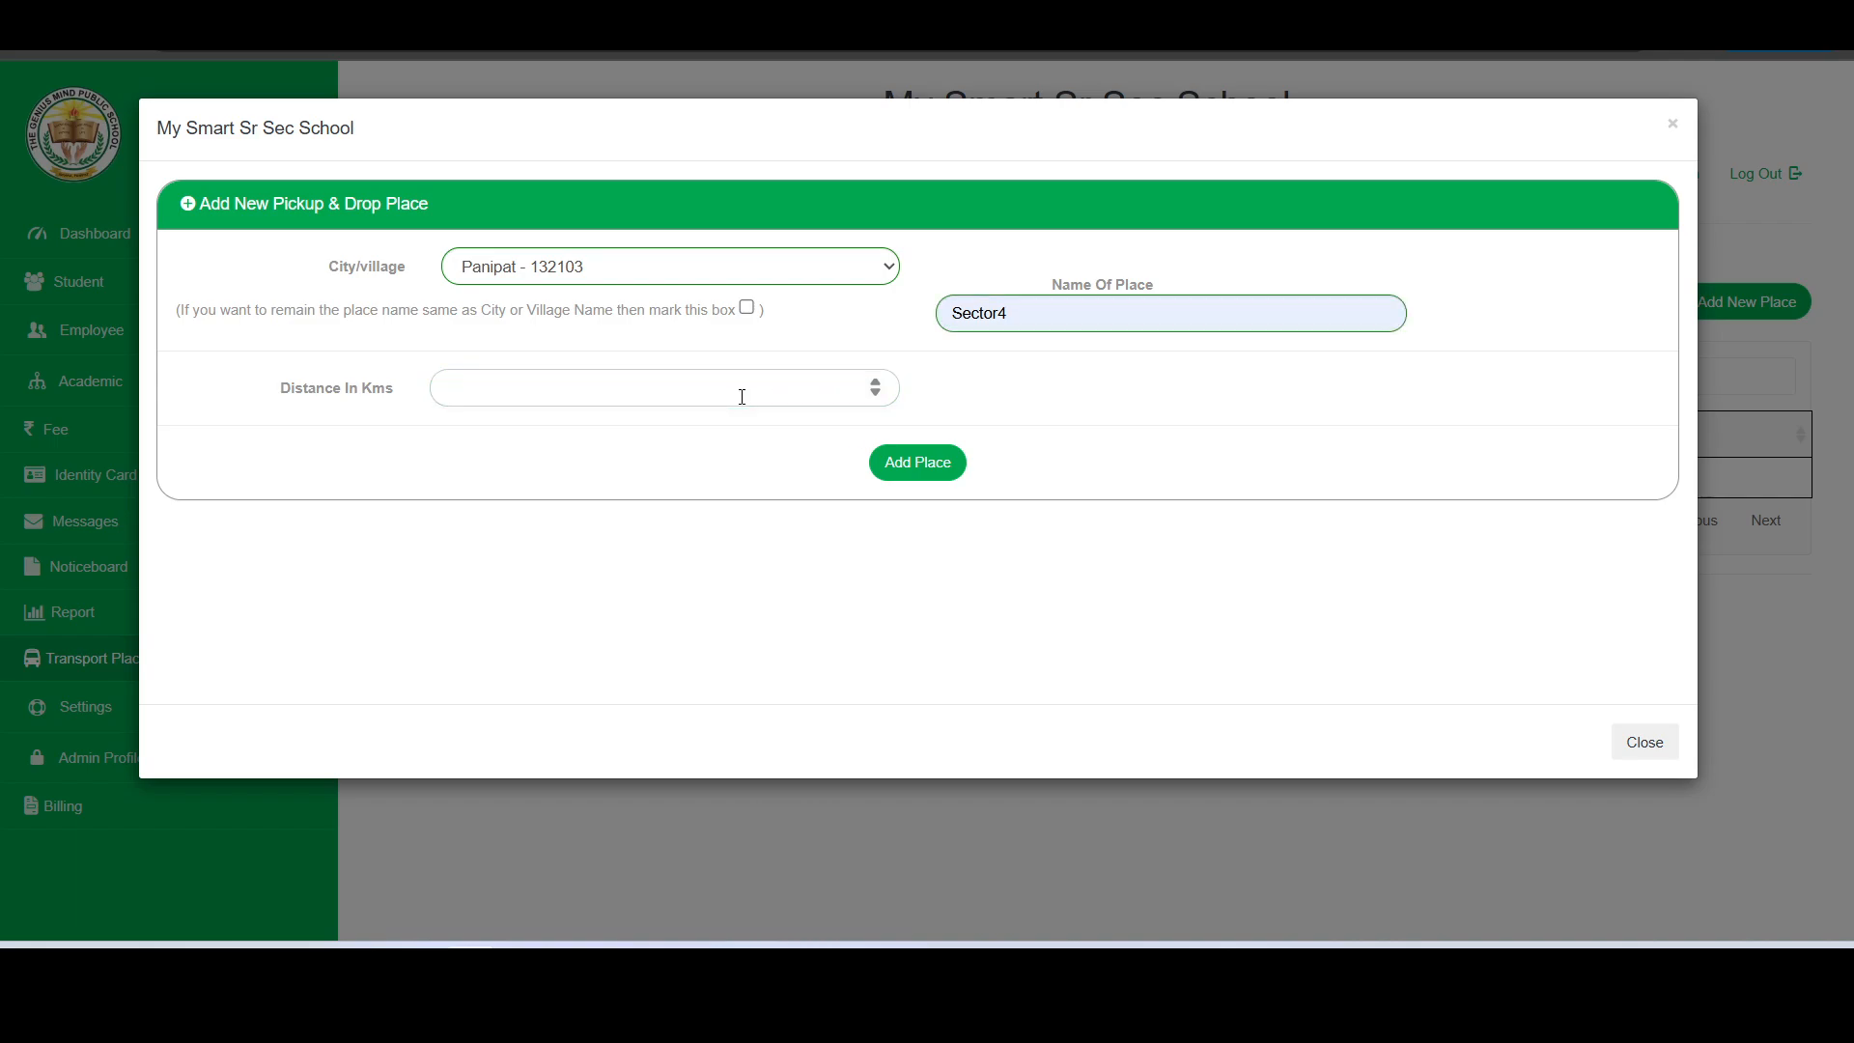
type("10")
left_click(935, 473)
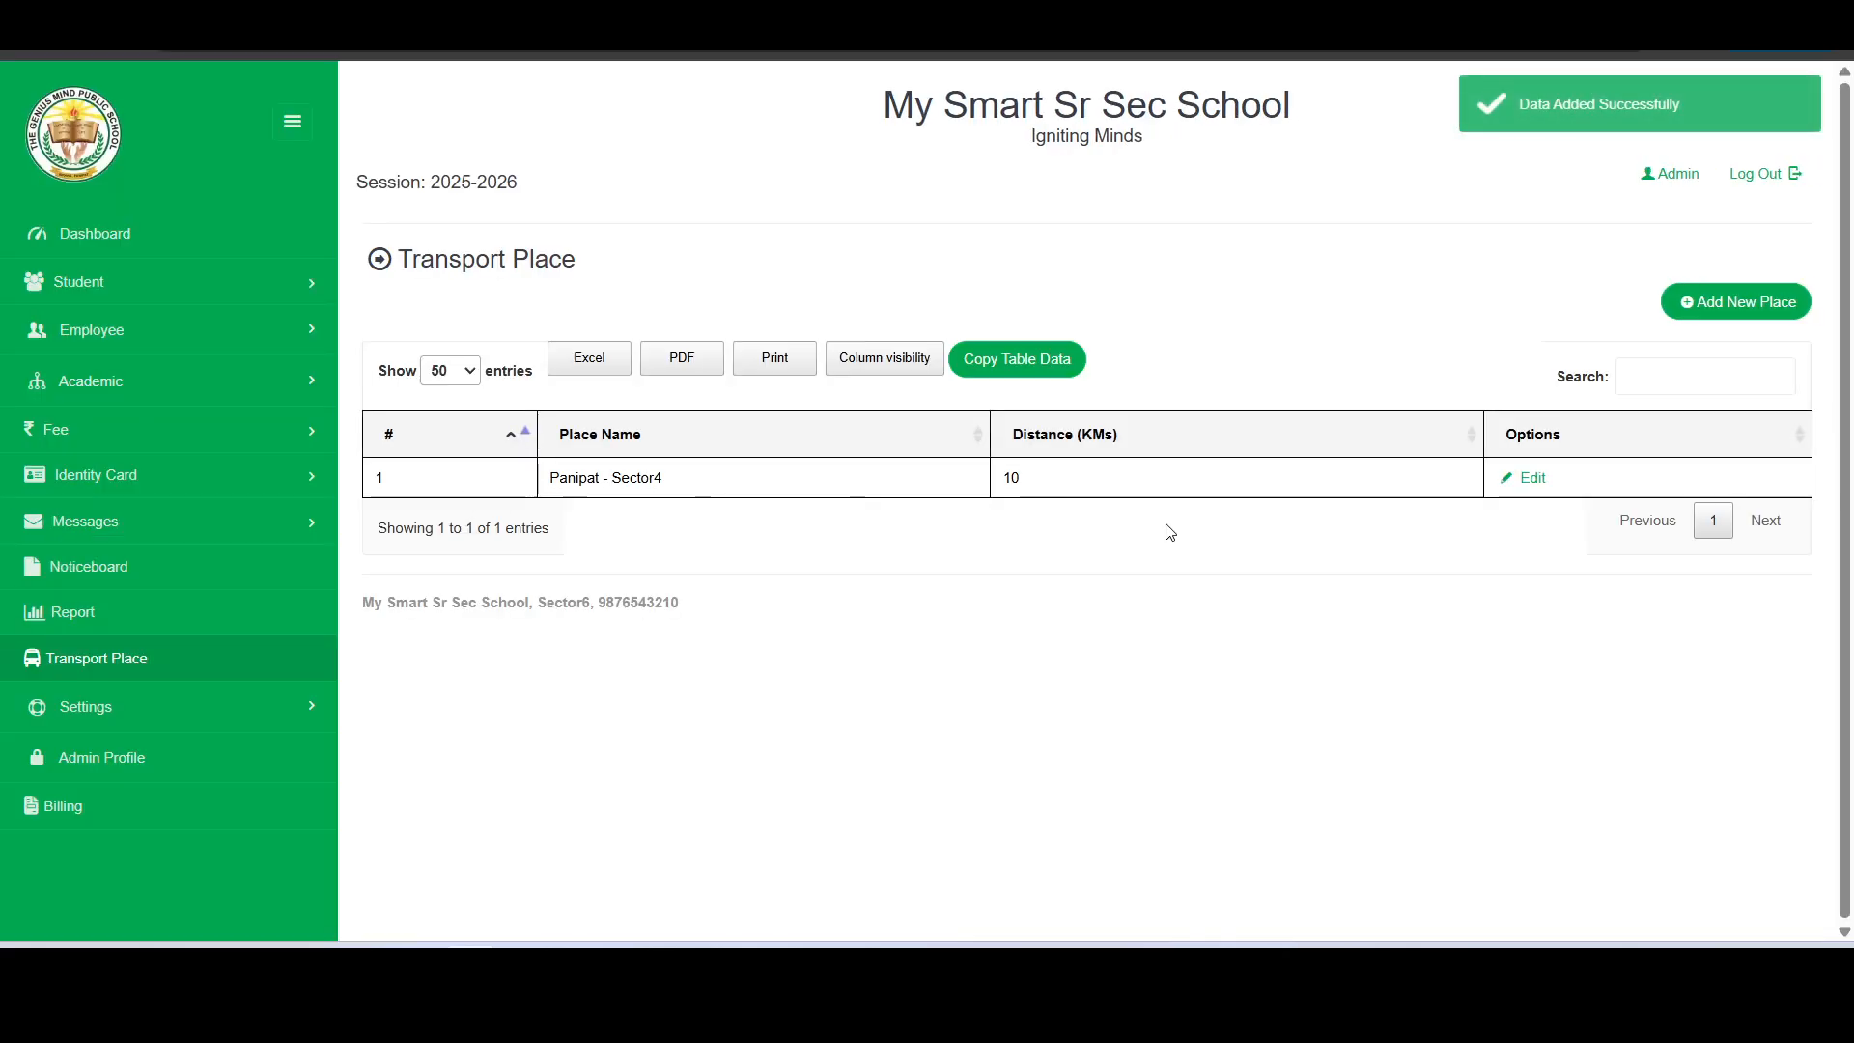
- Add another Panipat pickup and drop place named RC Colony with a distance of 15 km
left_click(1789, 320)
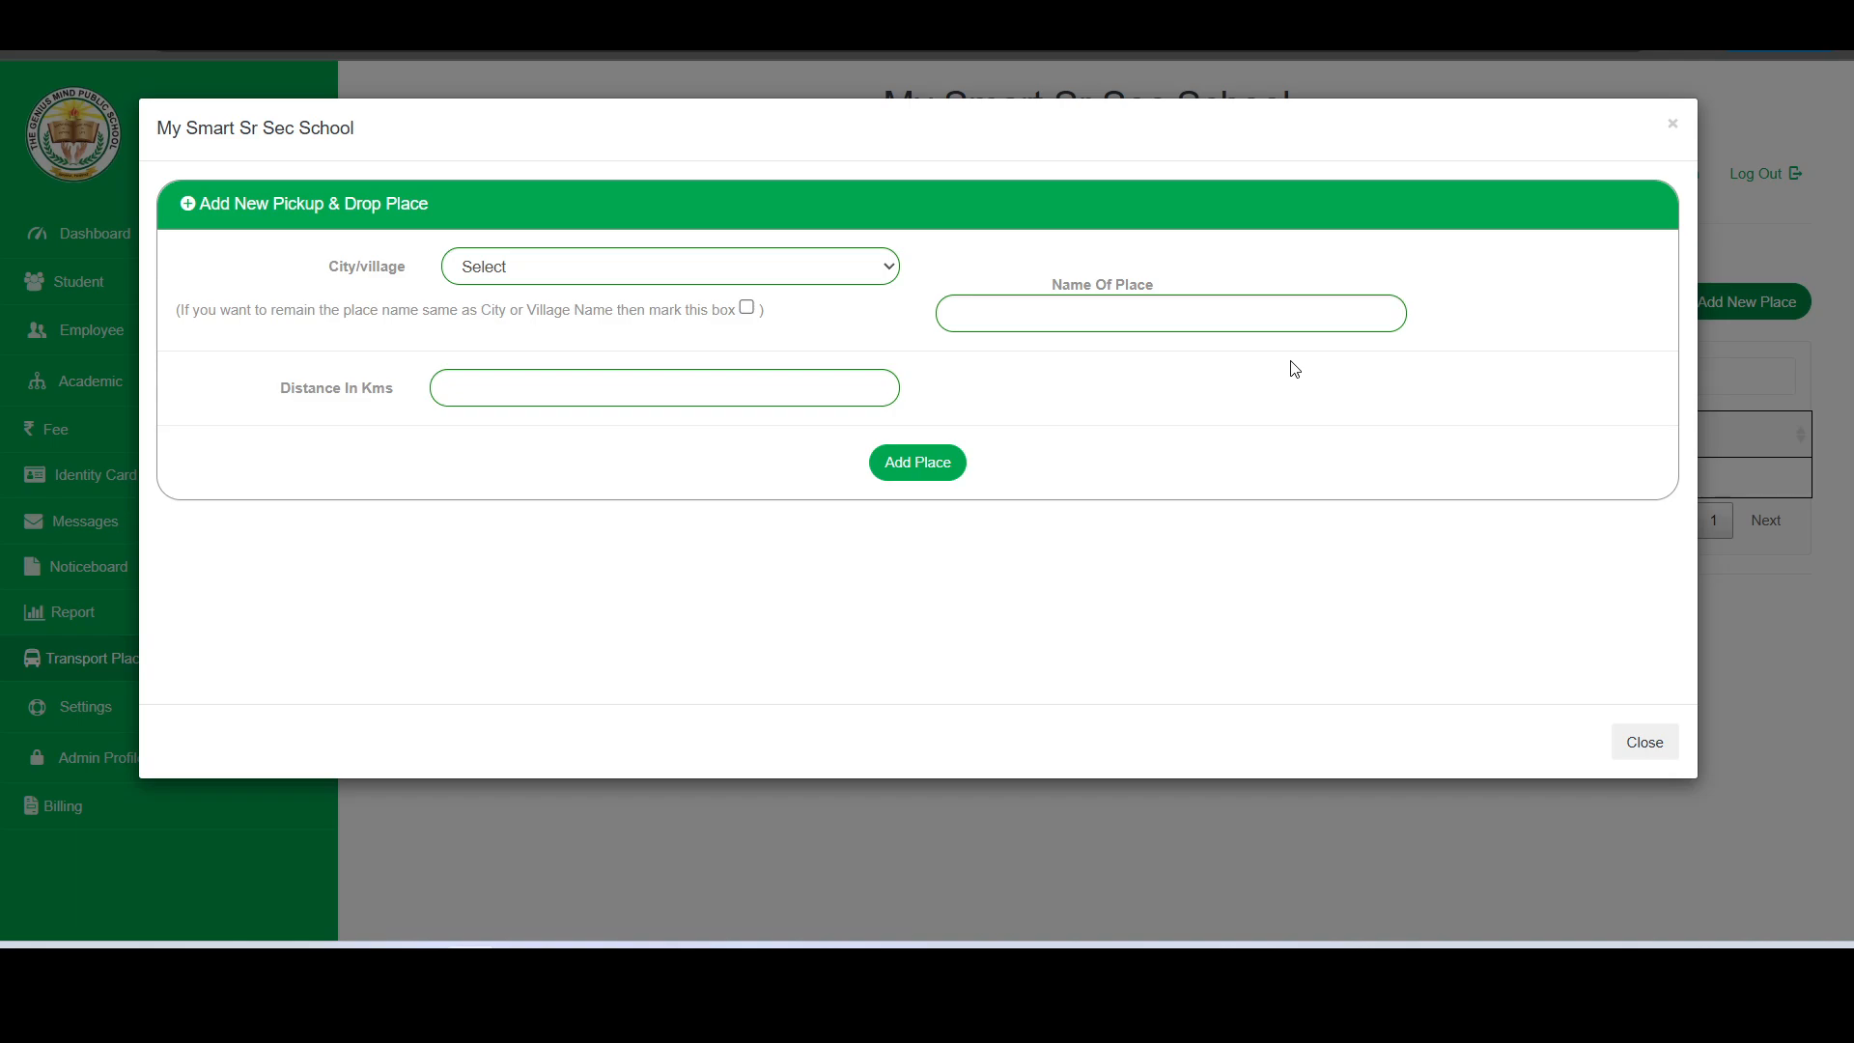
left_click(724, 266)
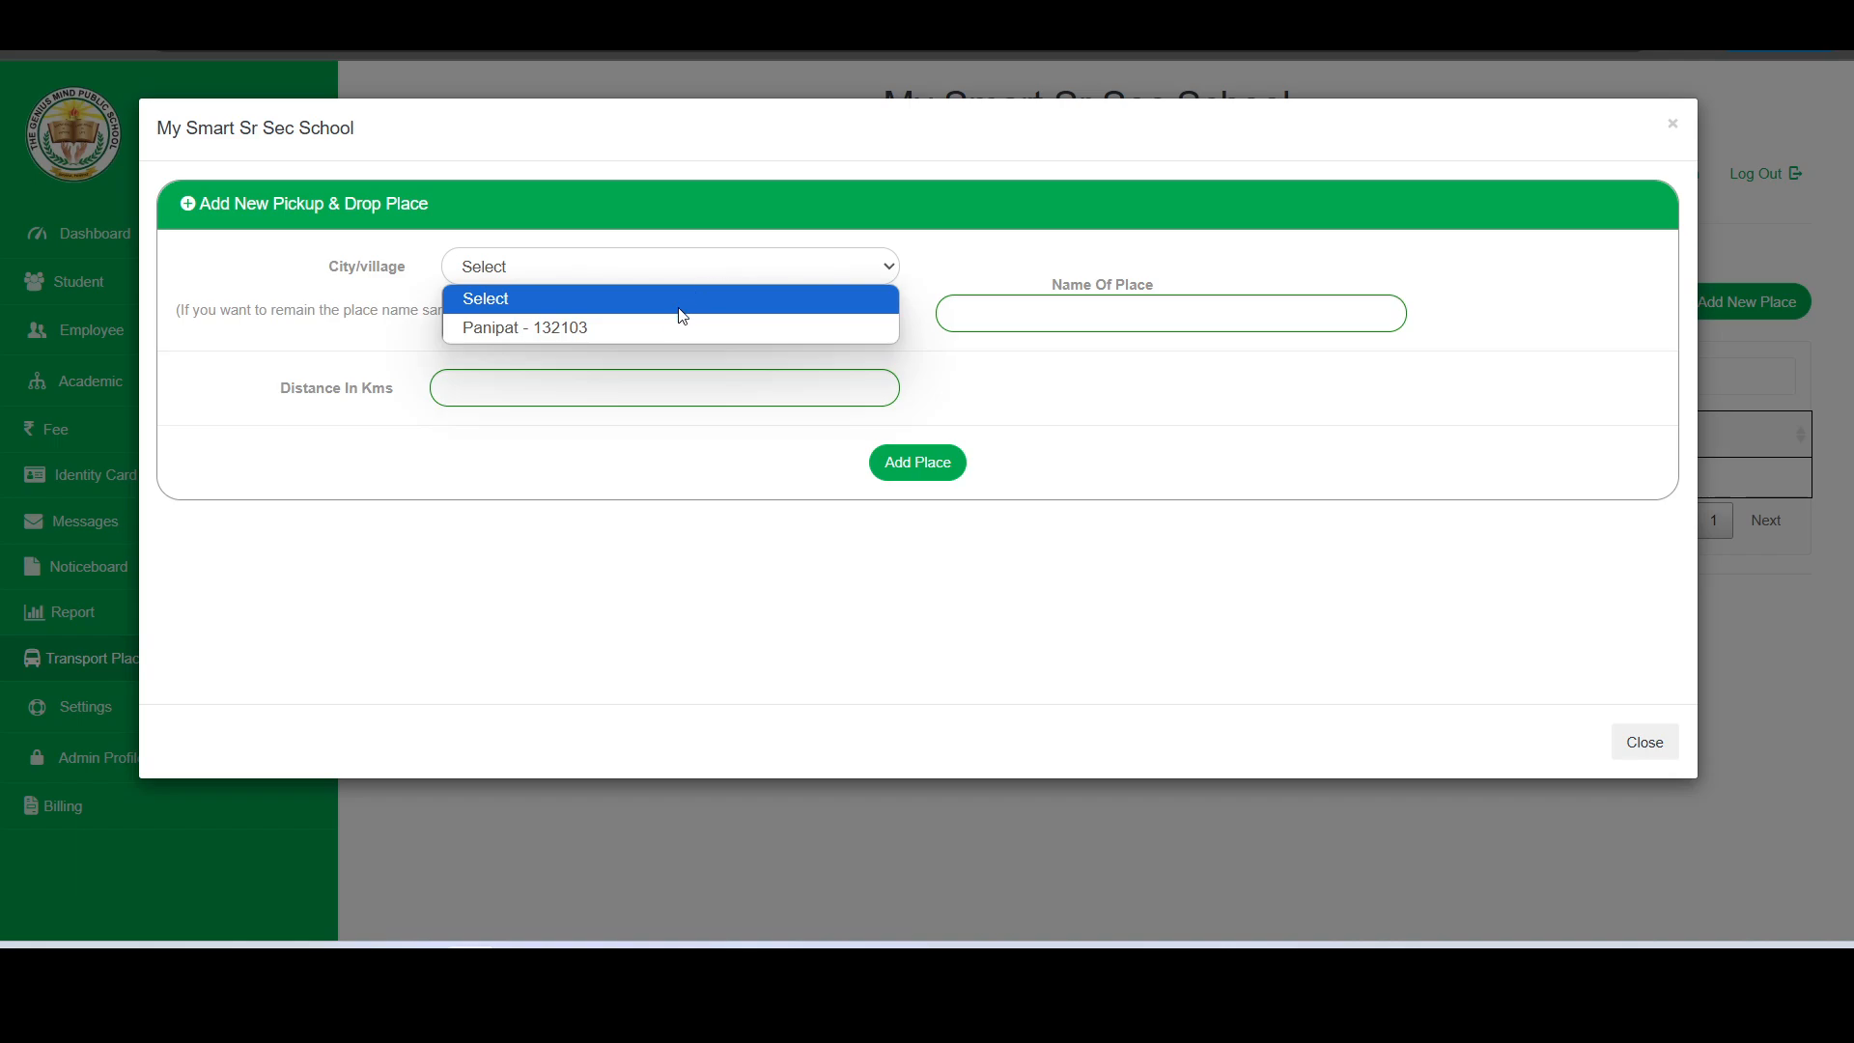
left_click(658, 325)
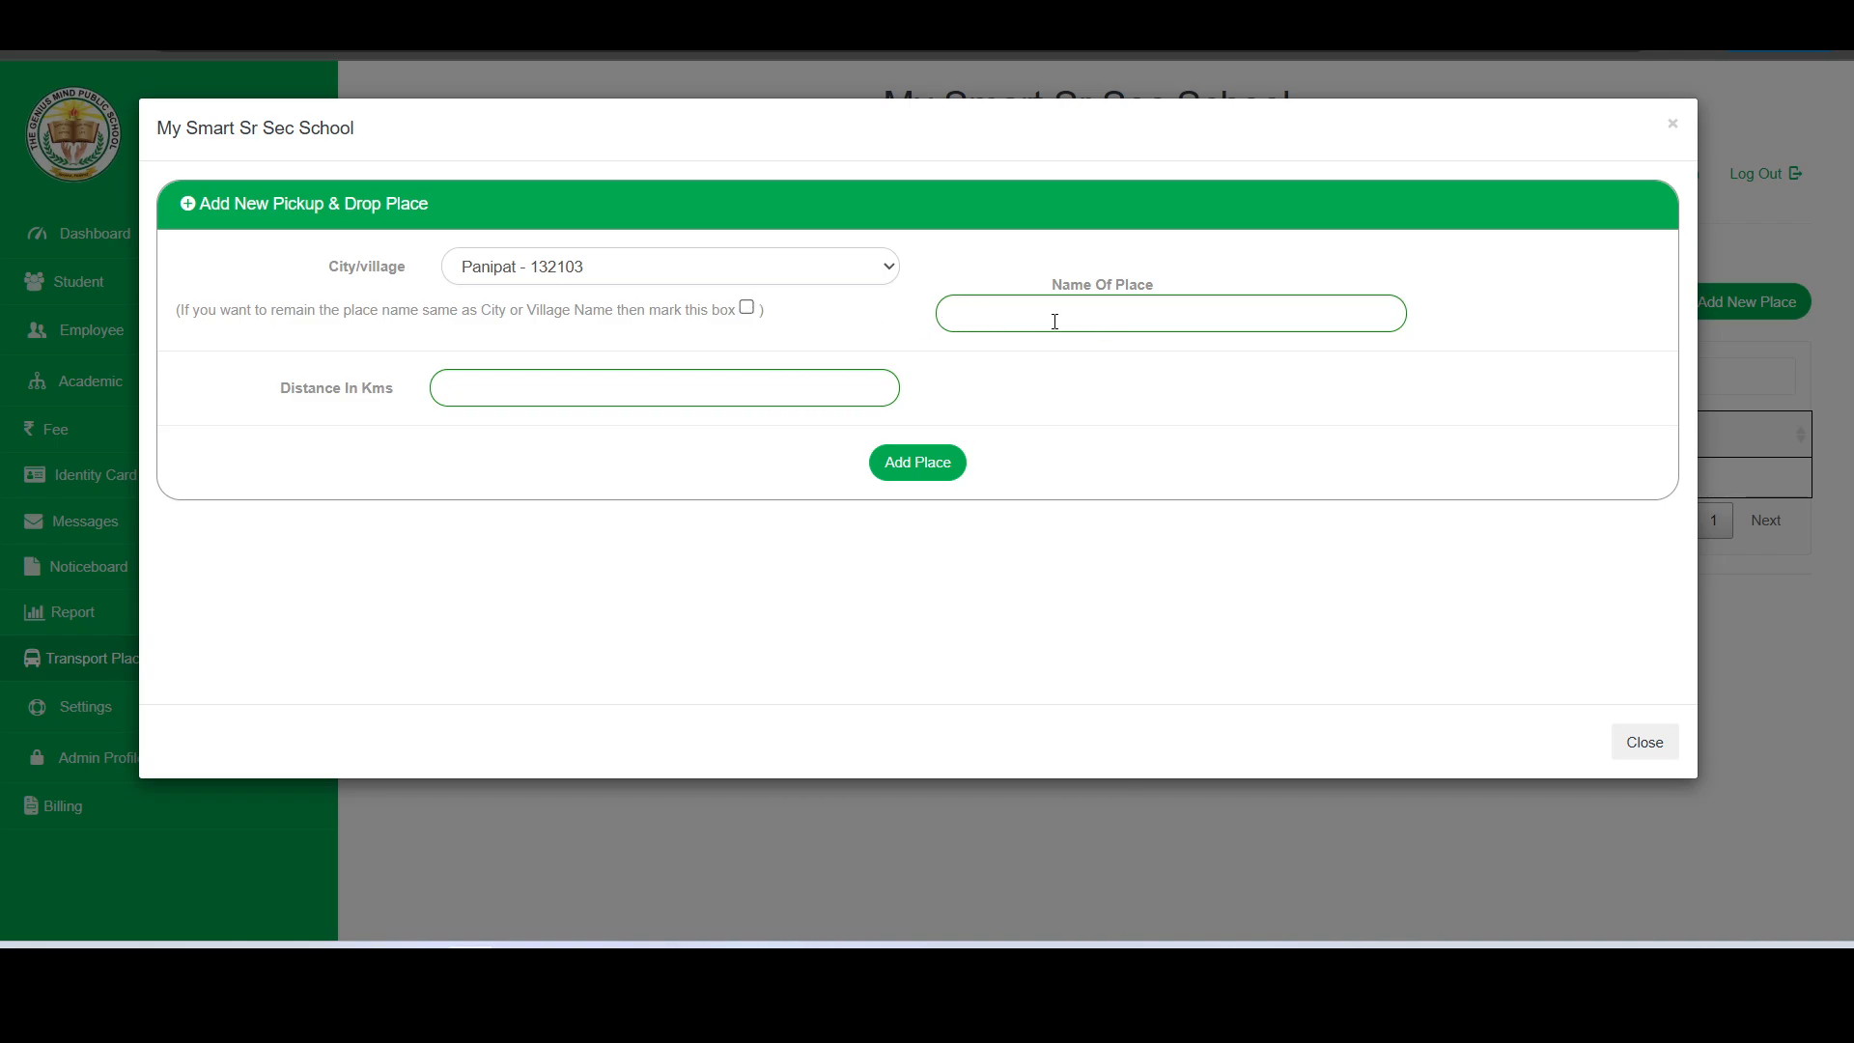
left_click(1016, 313)
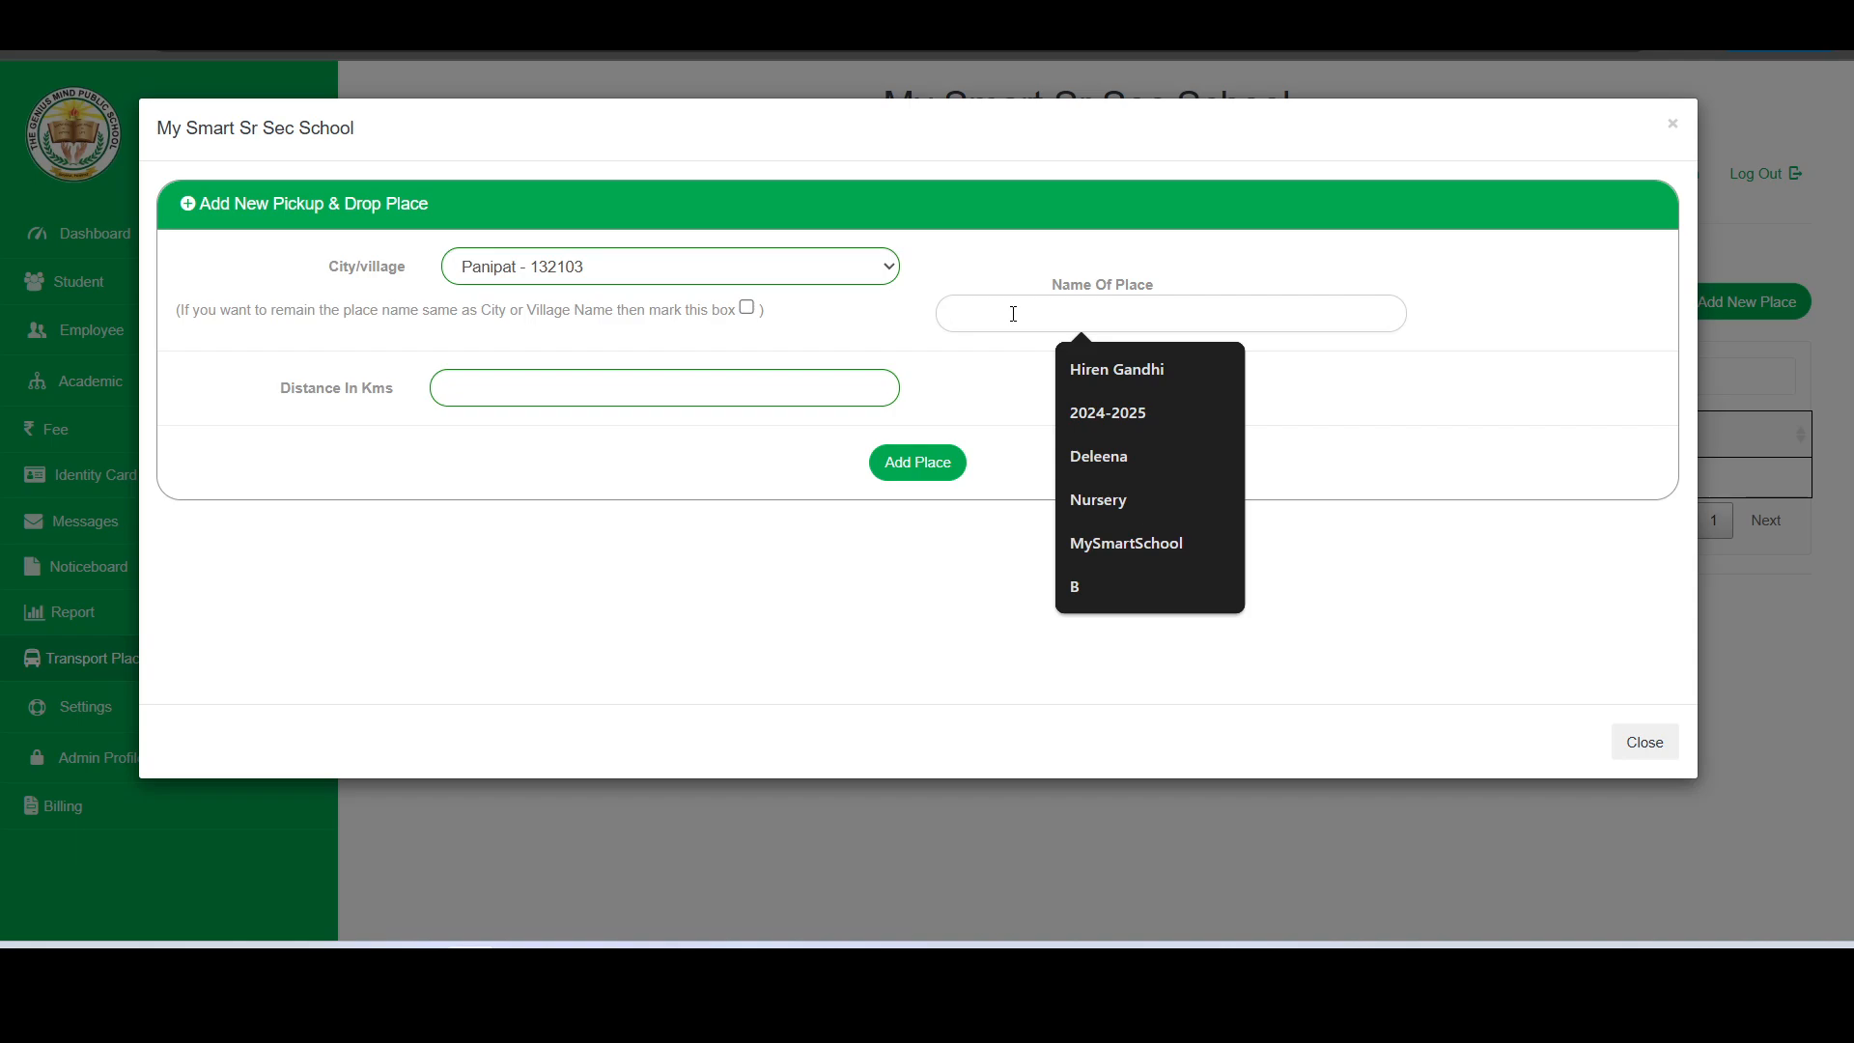
type("R")
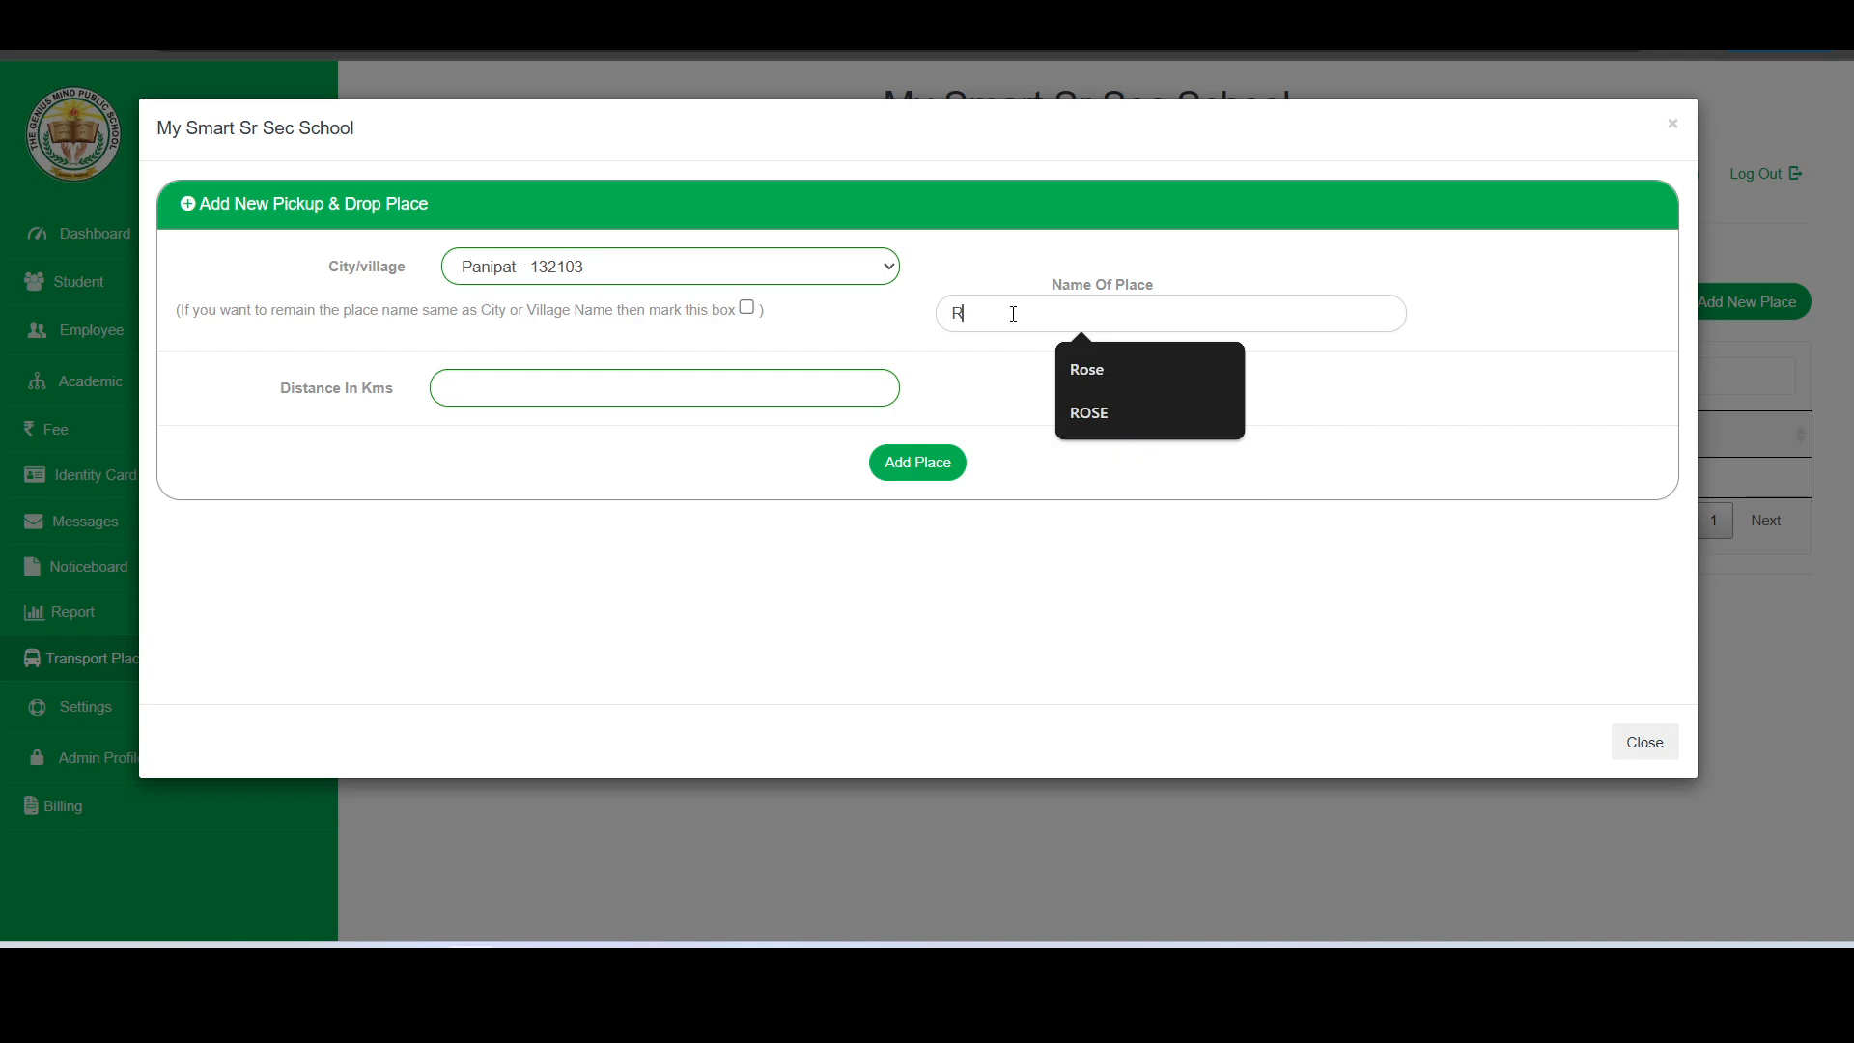
type("C Colony")
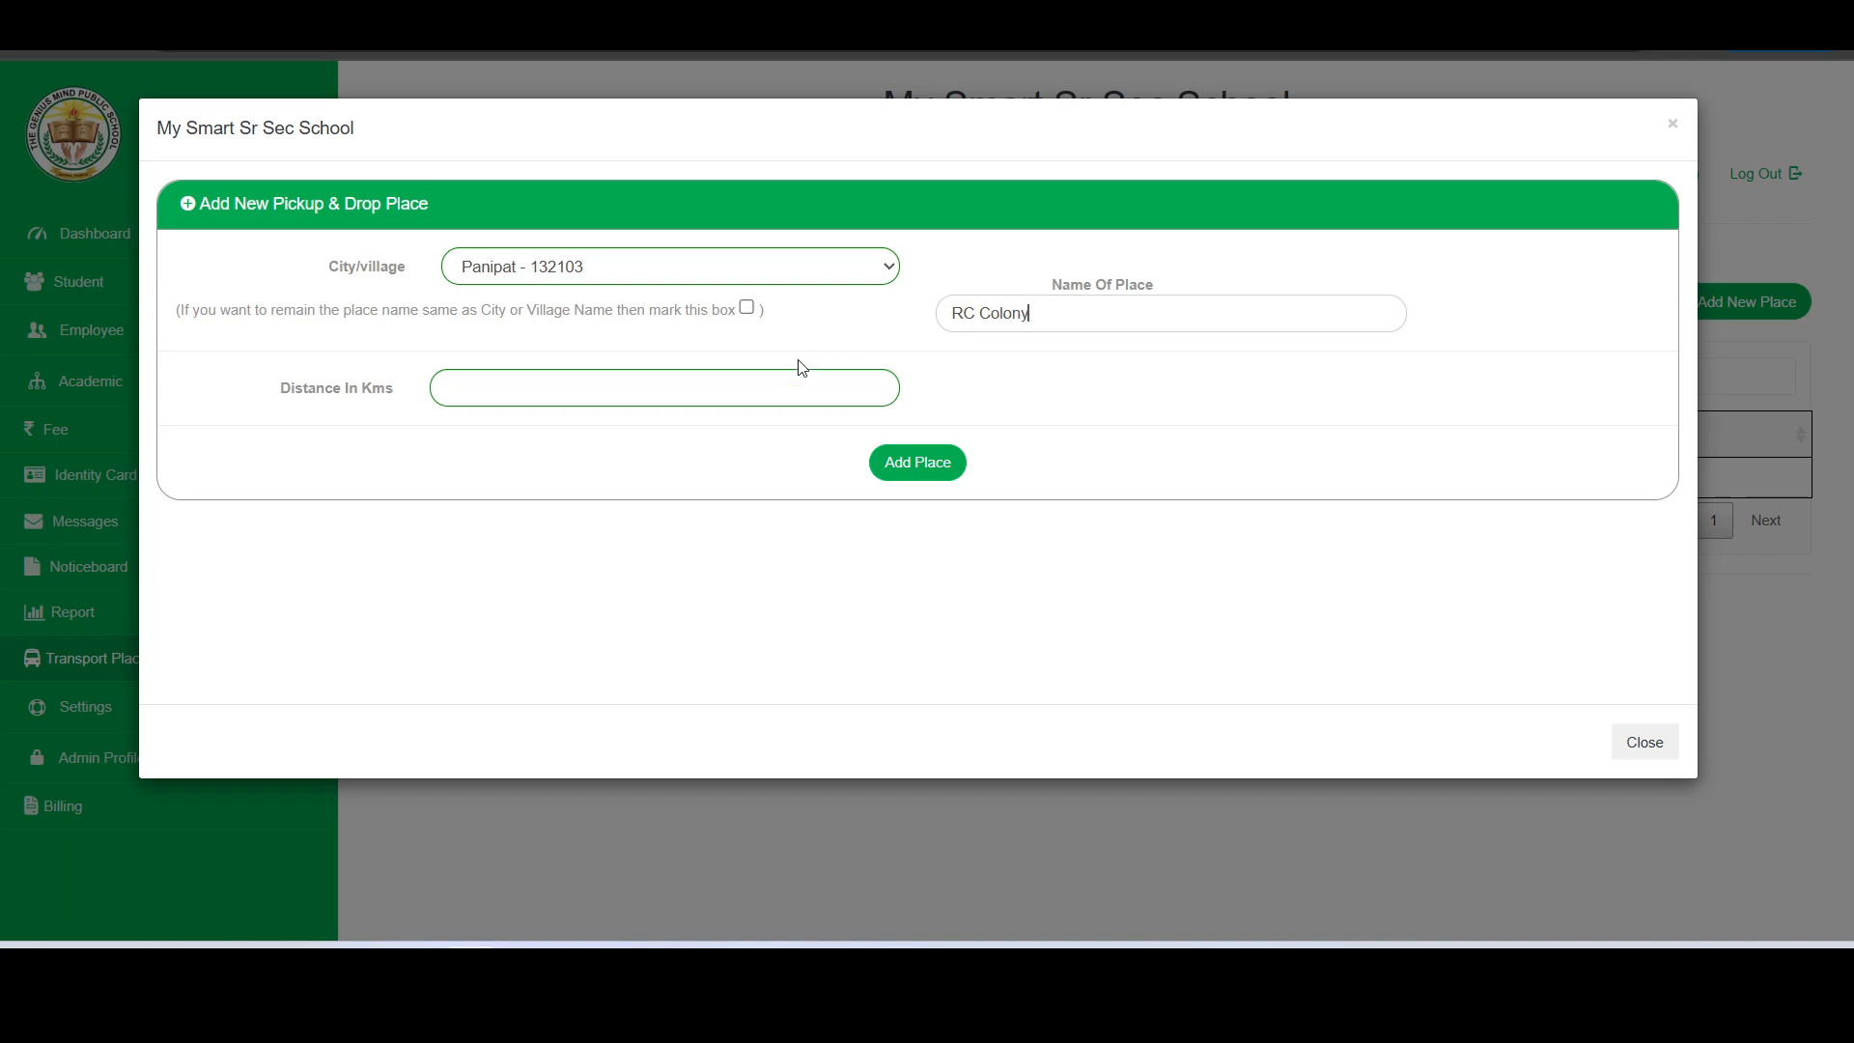
left_click(766, 385)
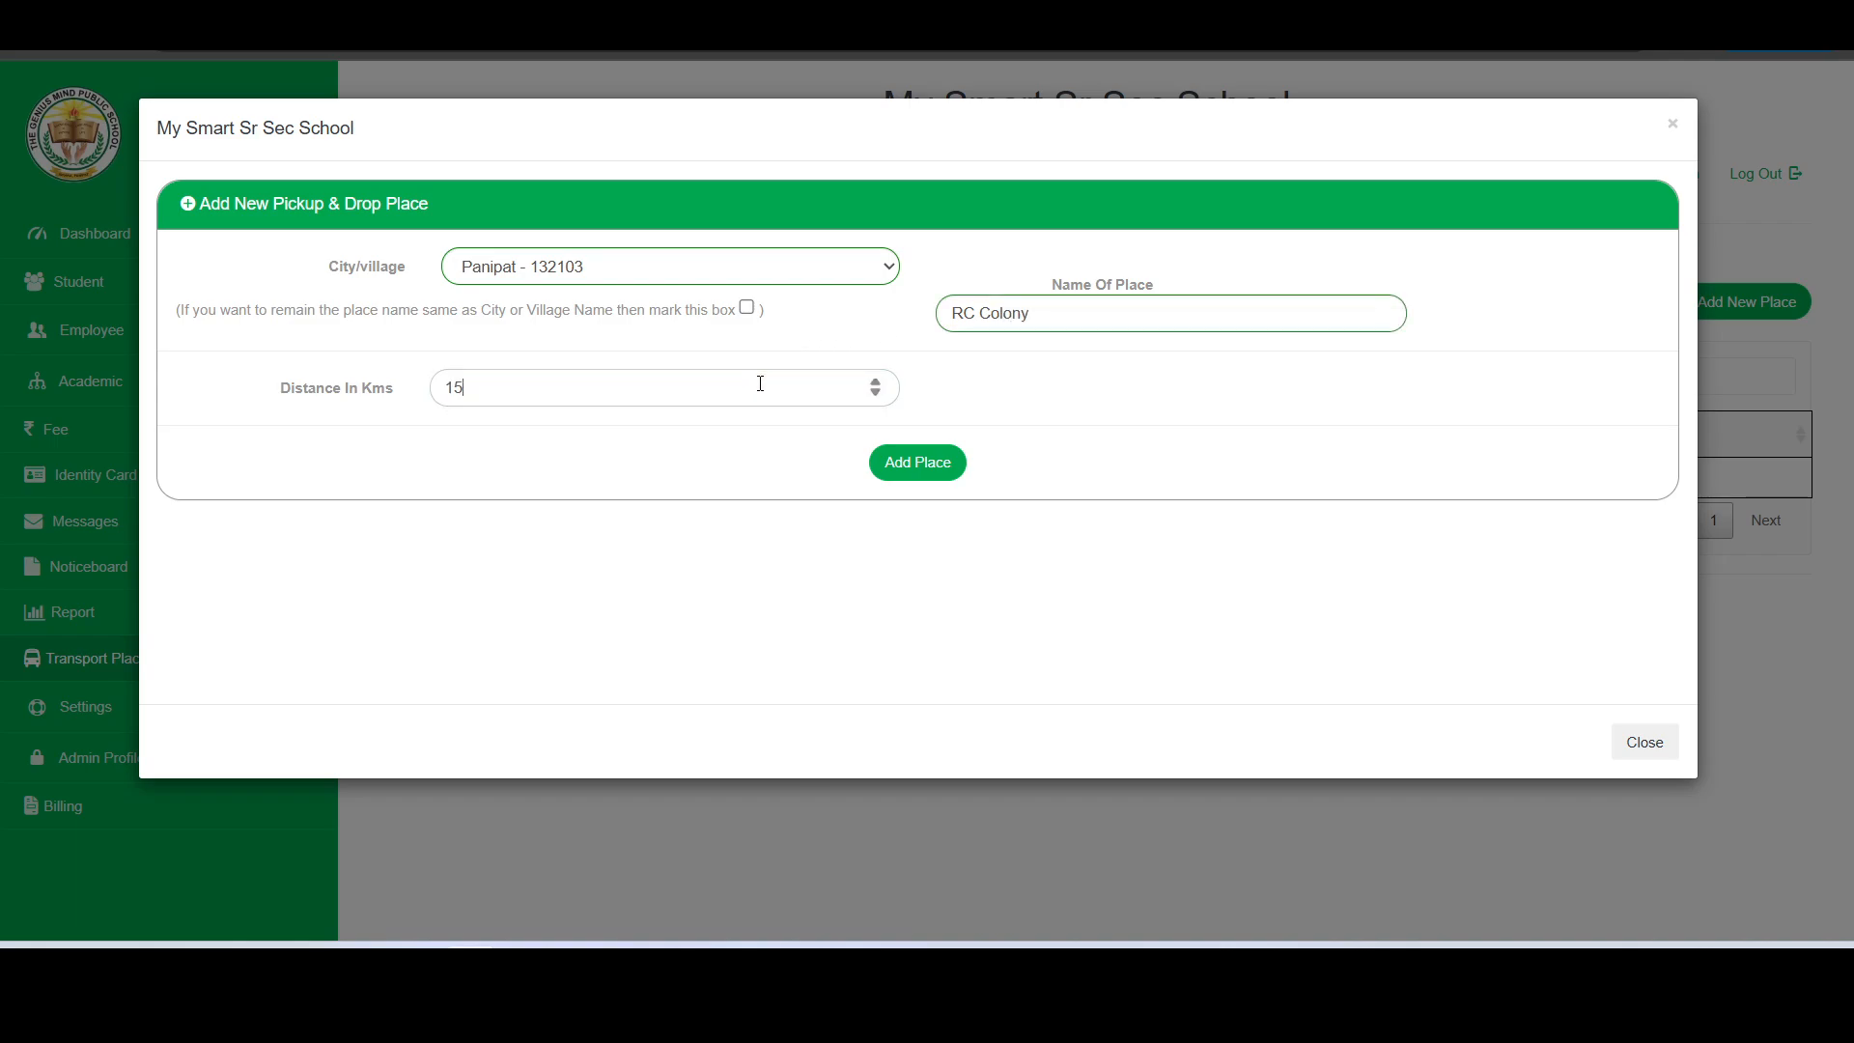
left_click(915, 473)
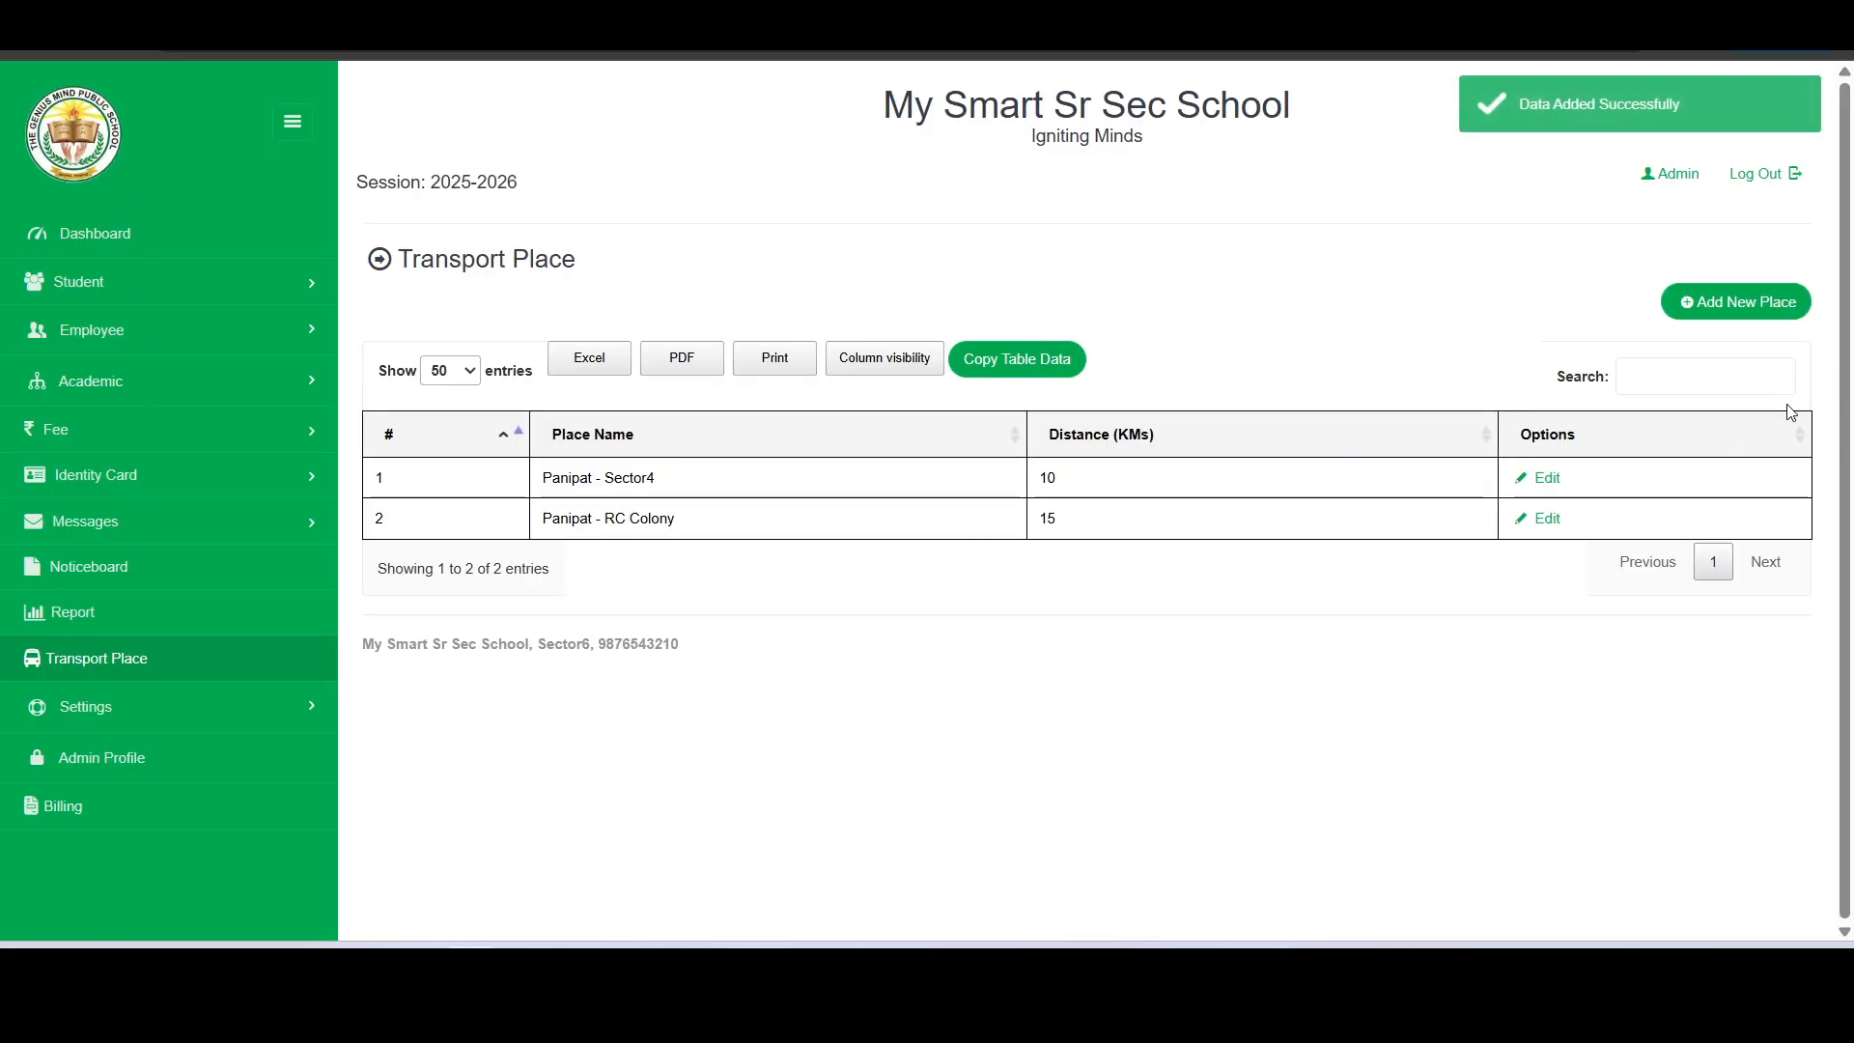
- Add a third Panipat pickup and drop place named DC Area with a distance of 20 km
left_click(1787, 323)
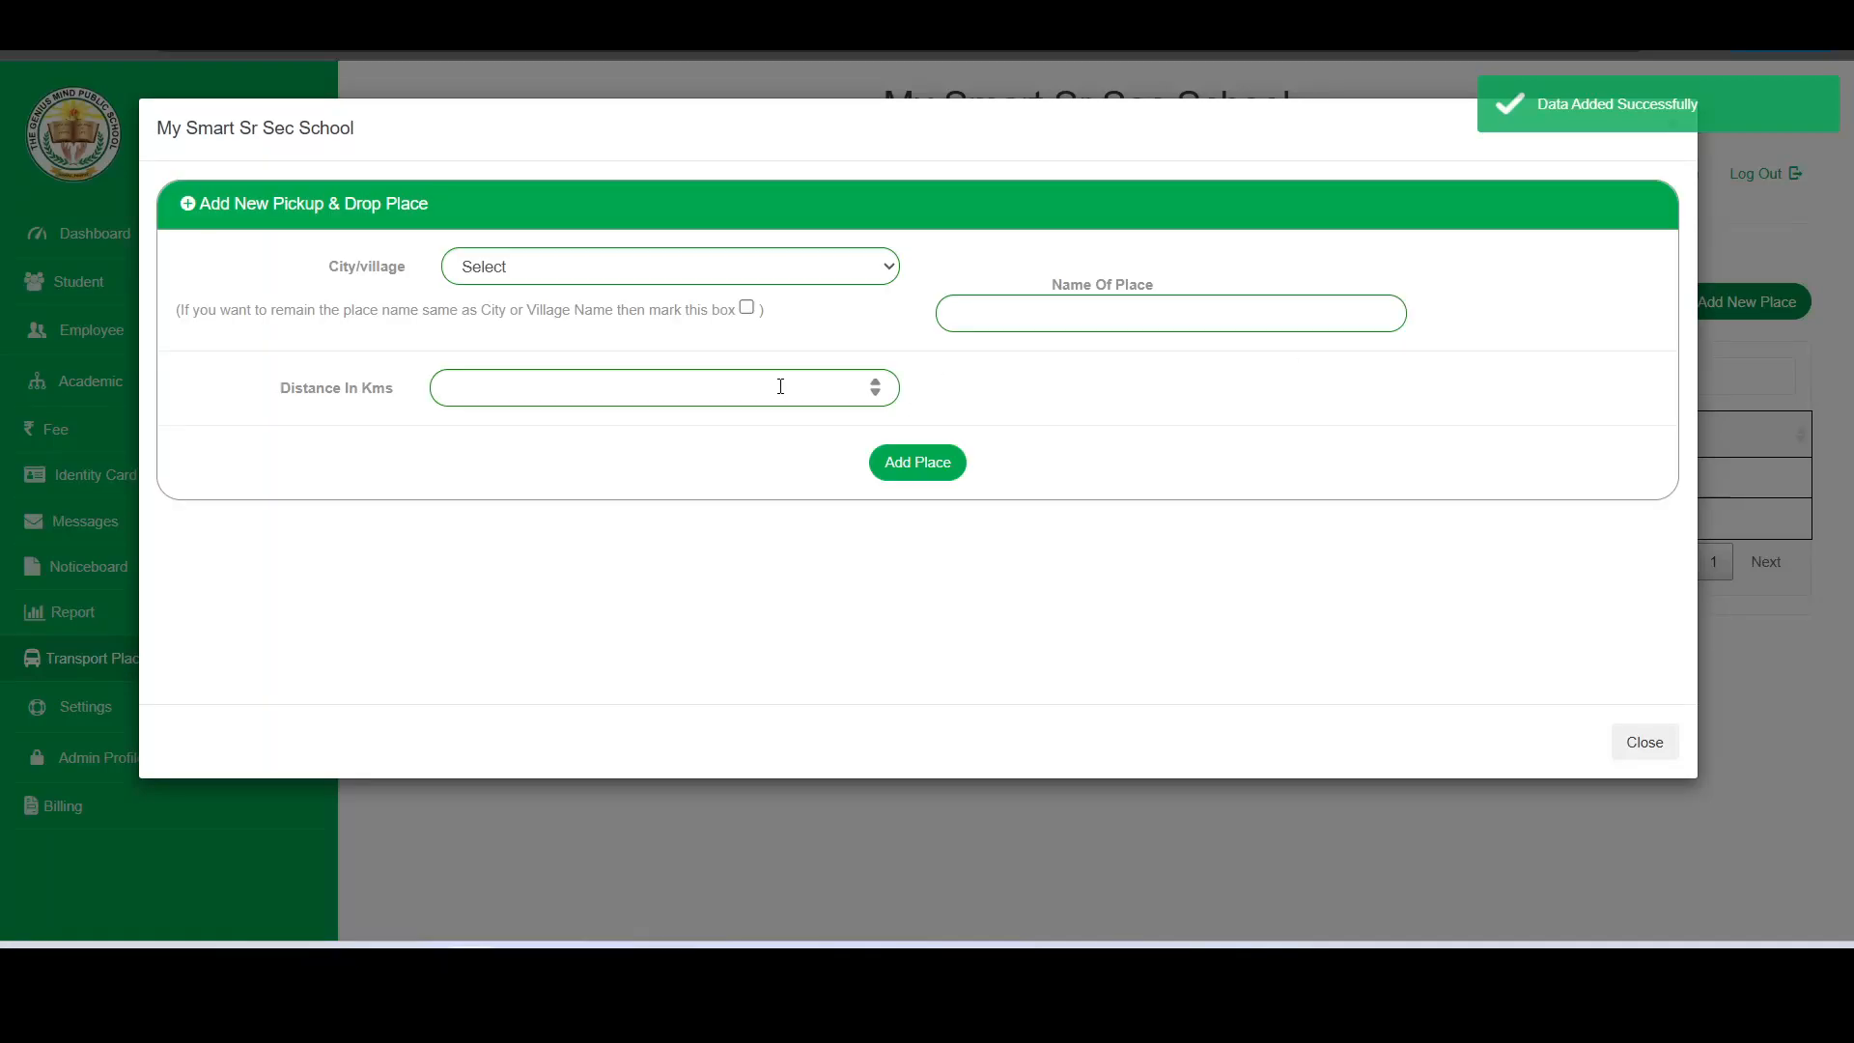
left_click(671, 265)
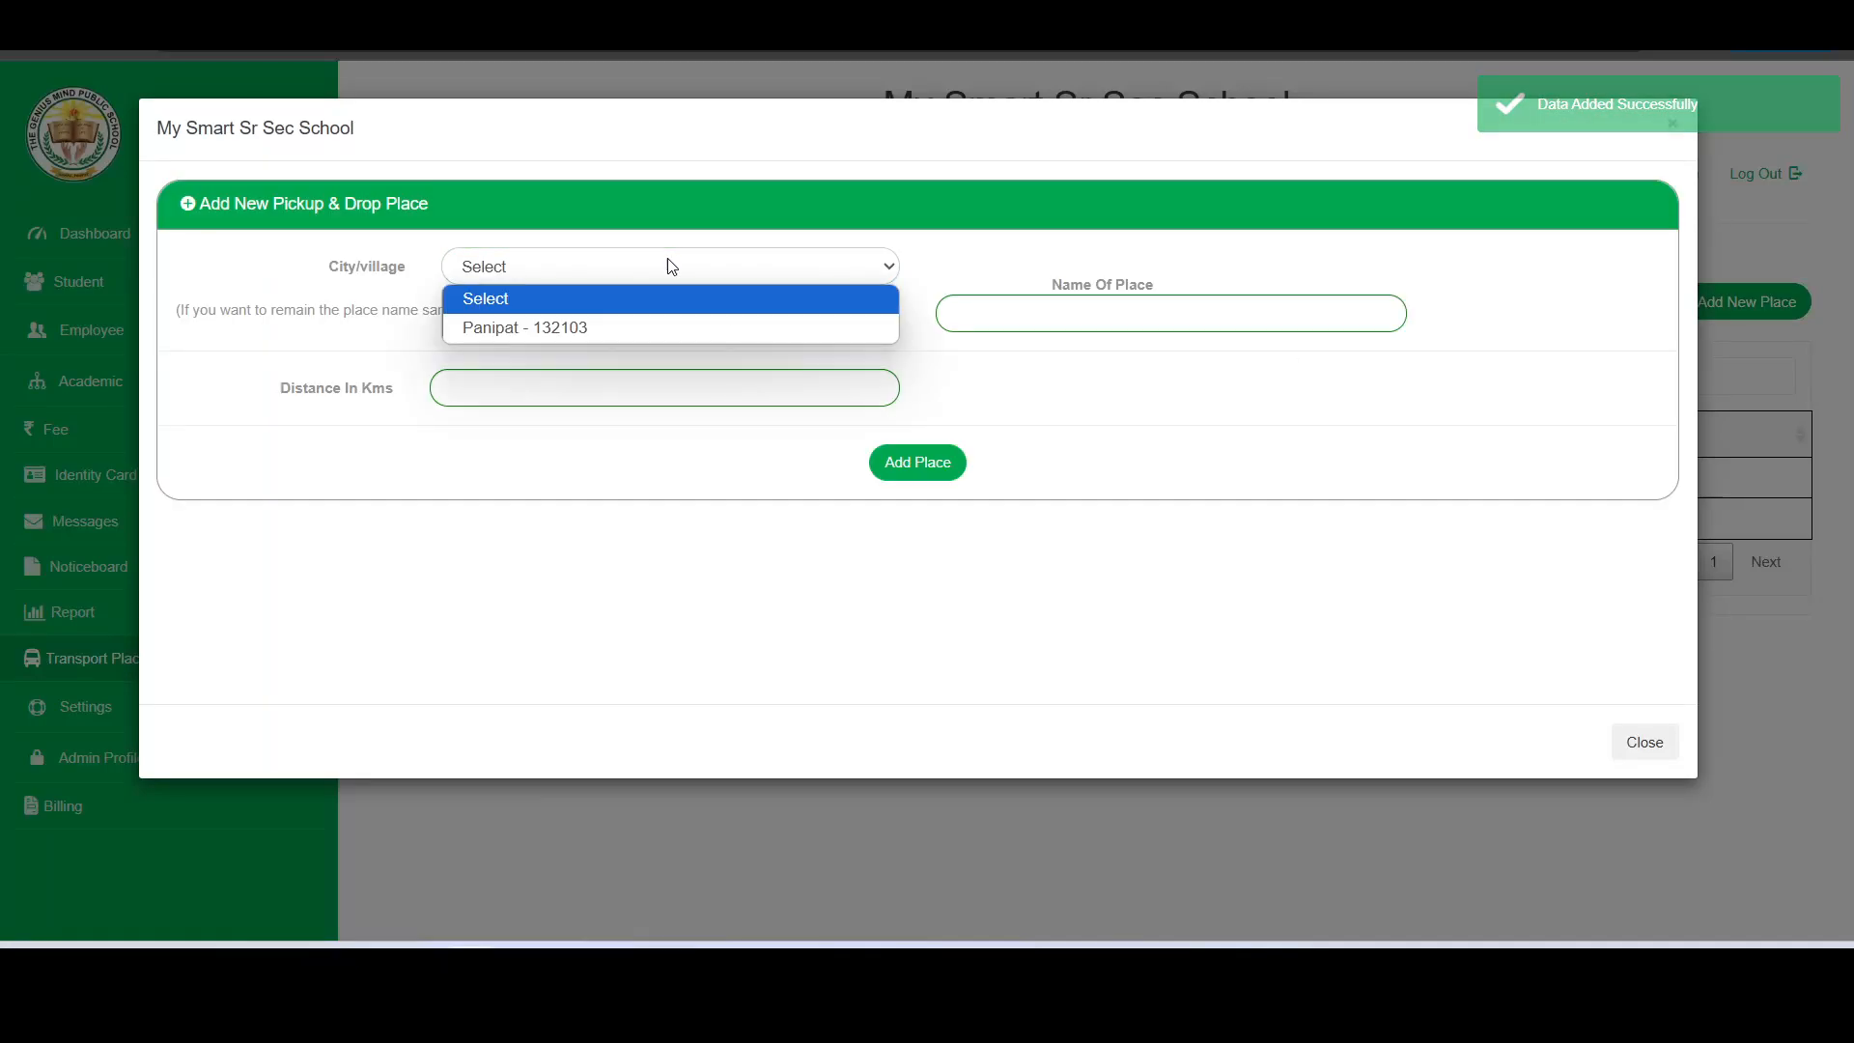
left_click(612, 324)
left_click(995, 315)
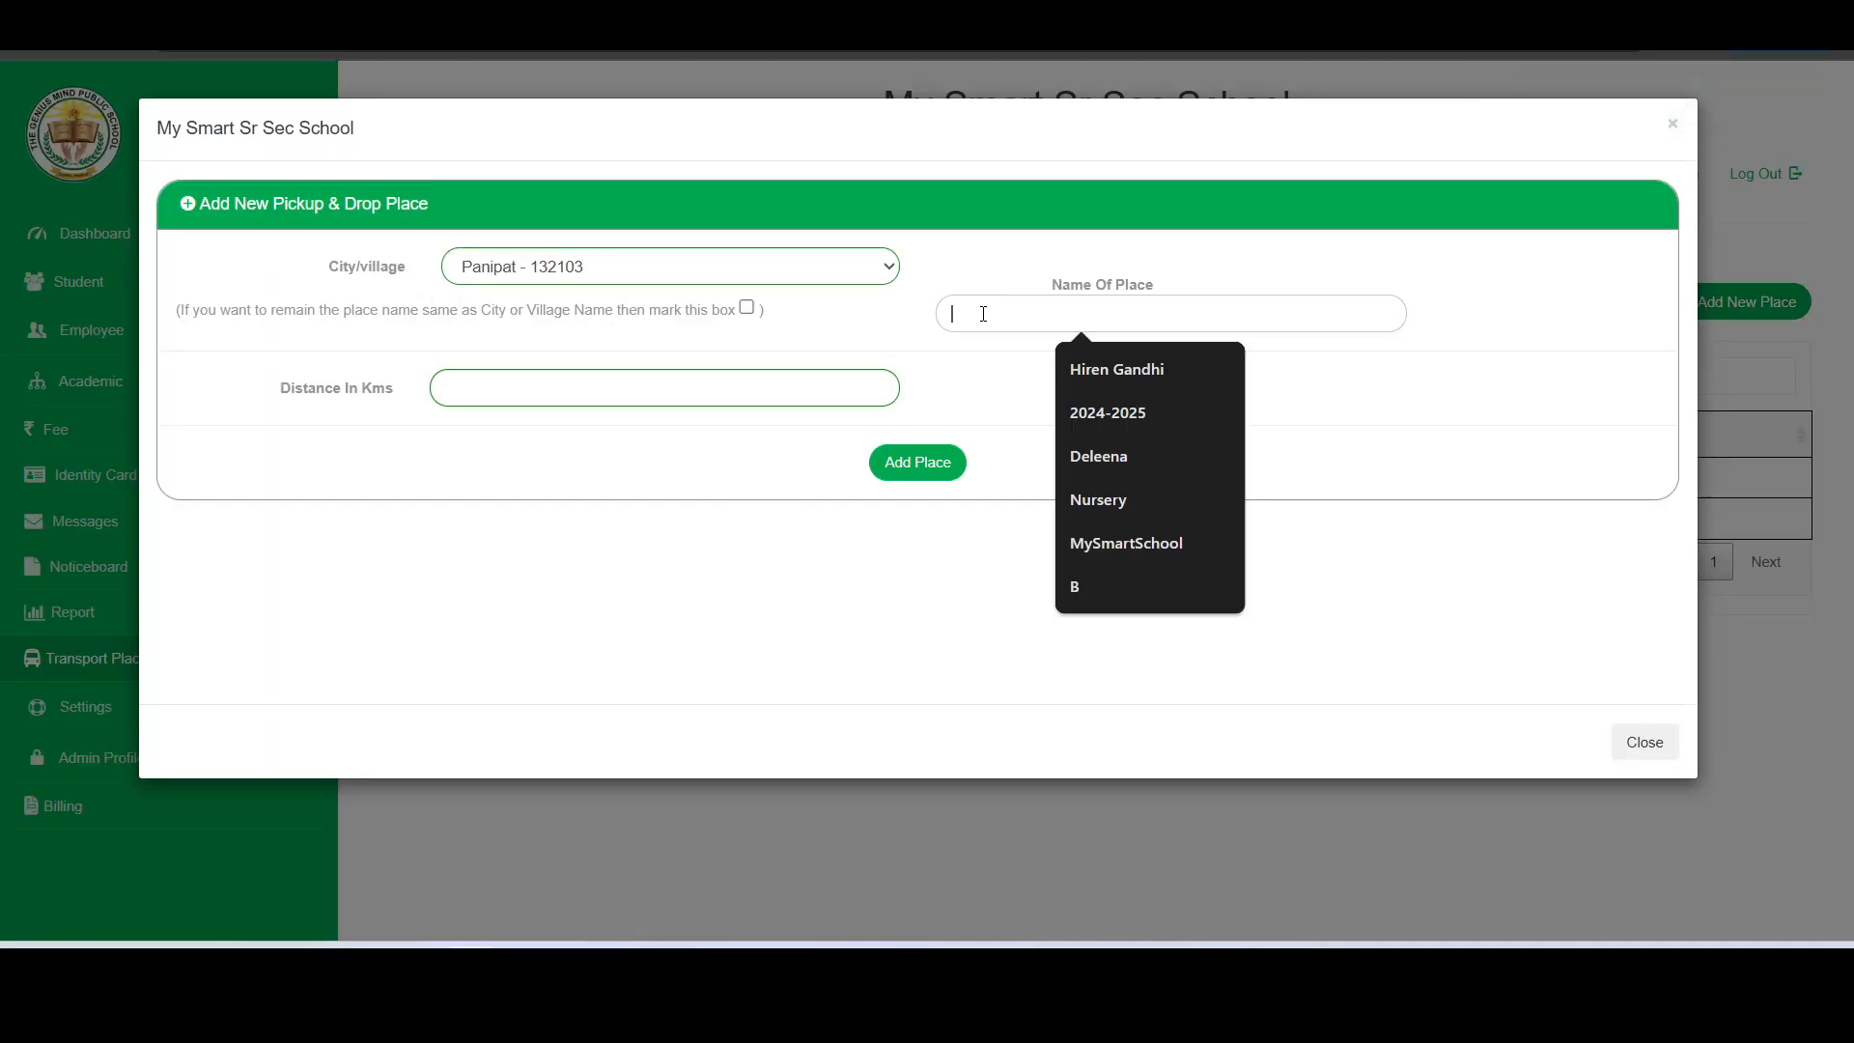
left_click(983, 314)
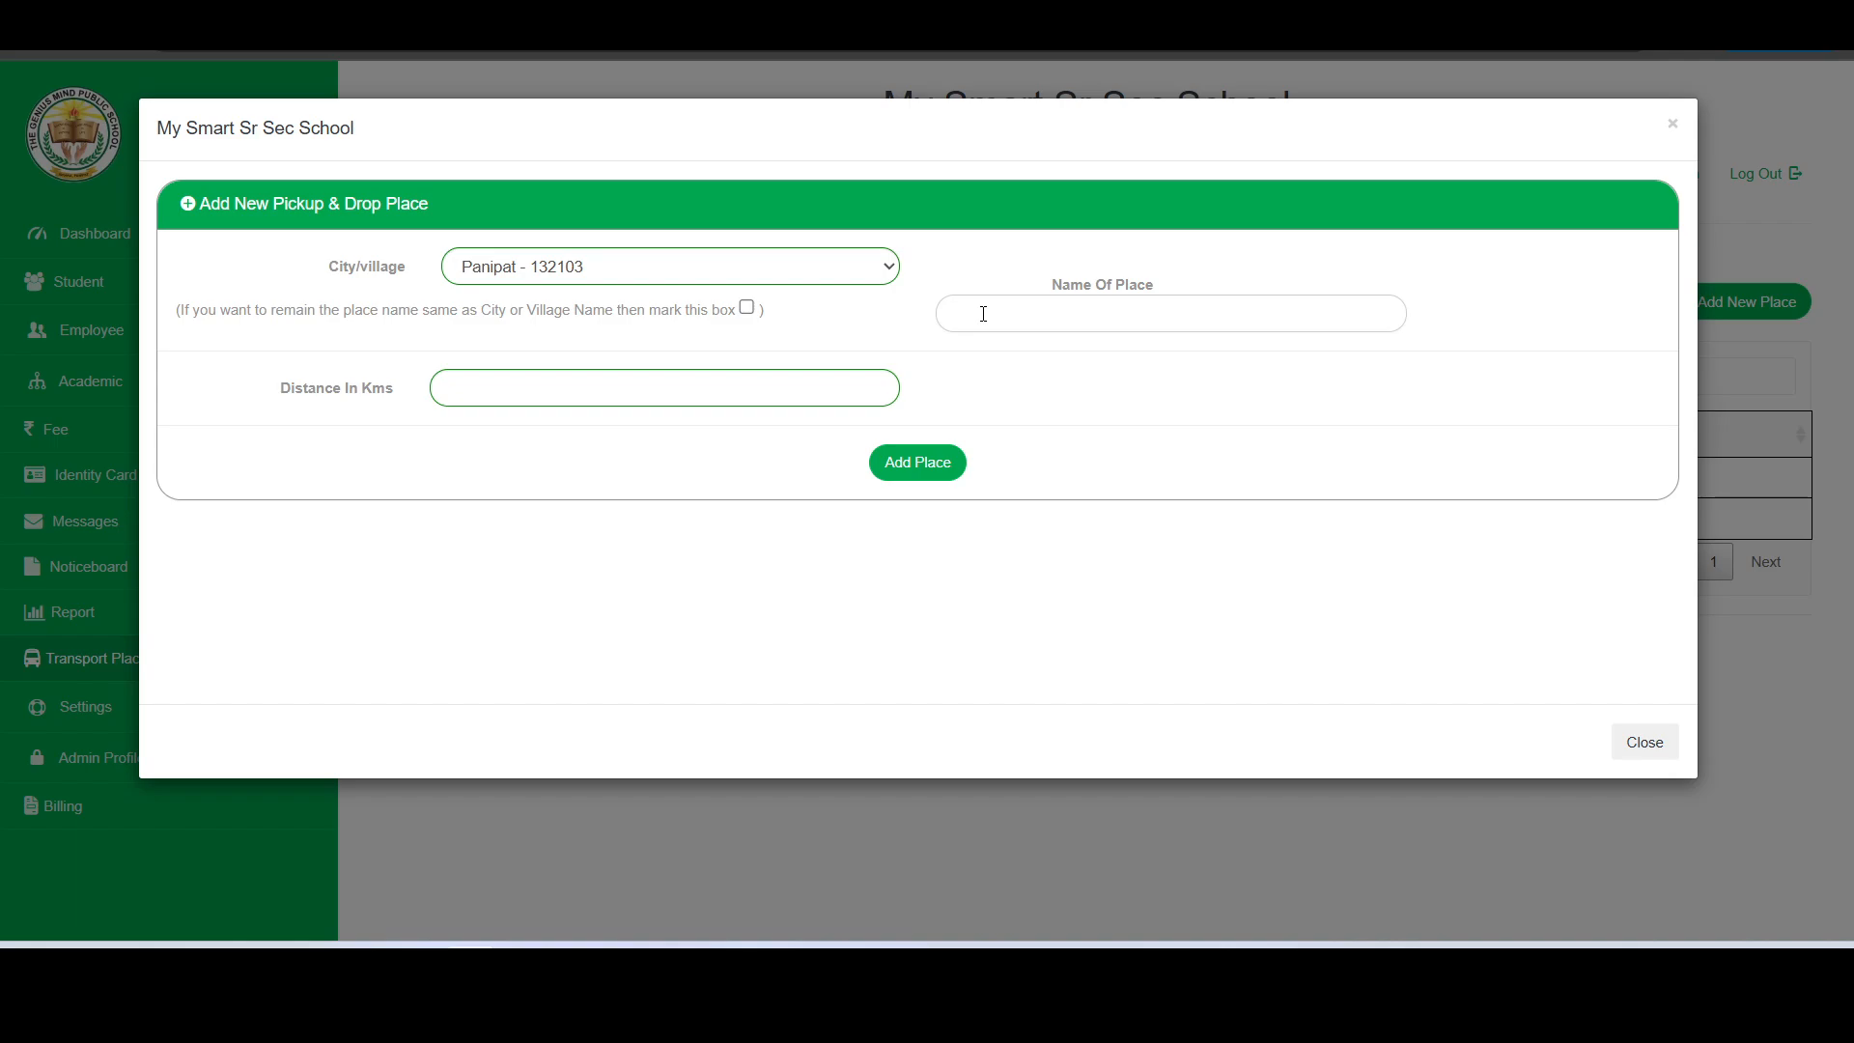
type("DC Area")
left_click(583, 391)
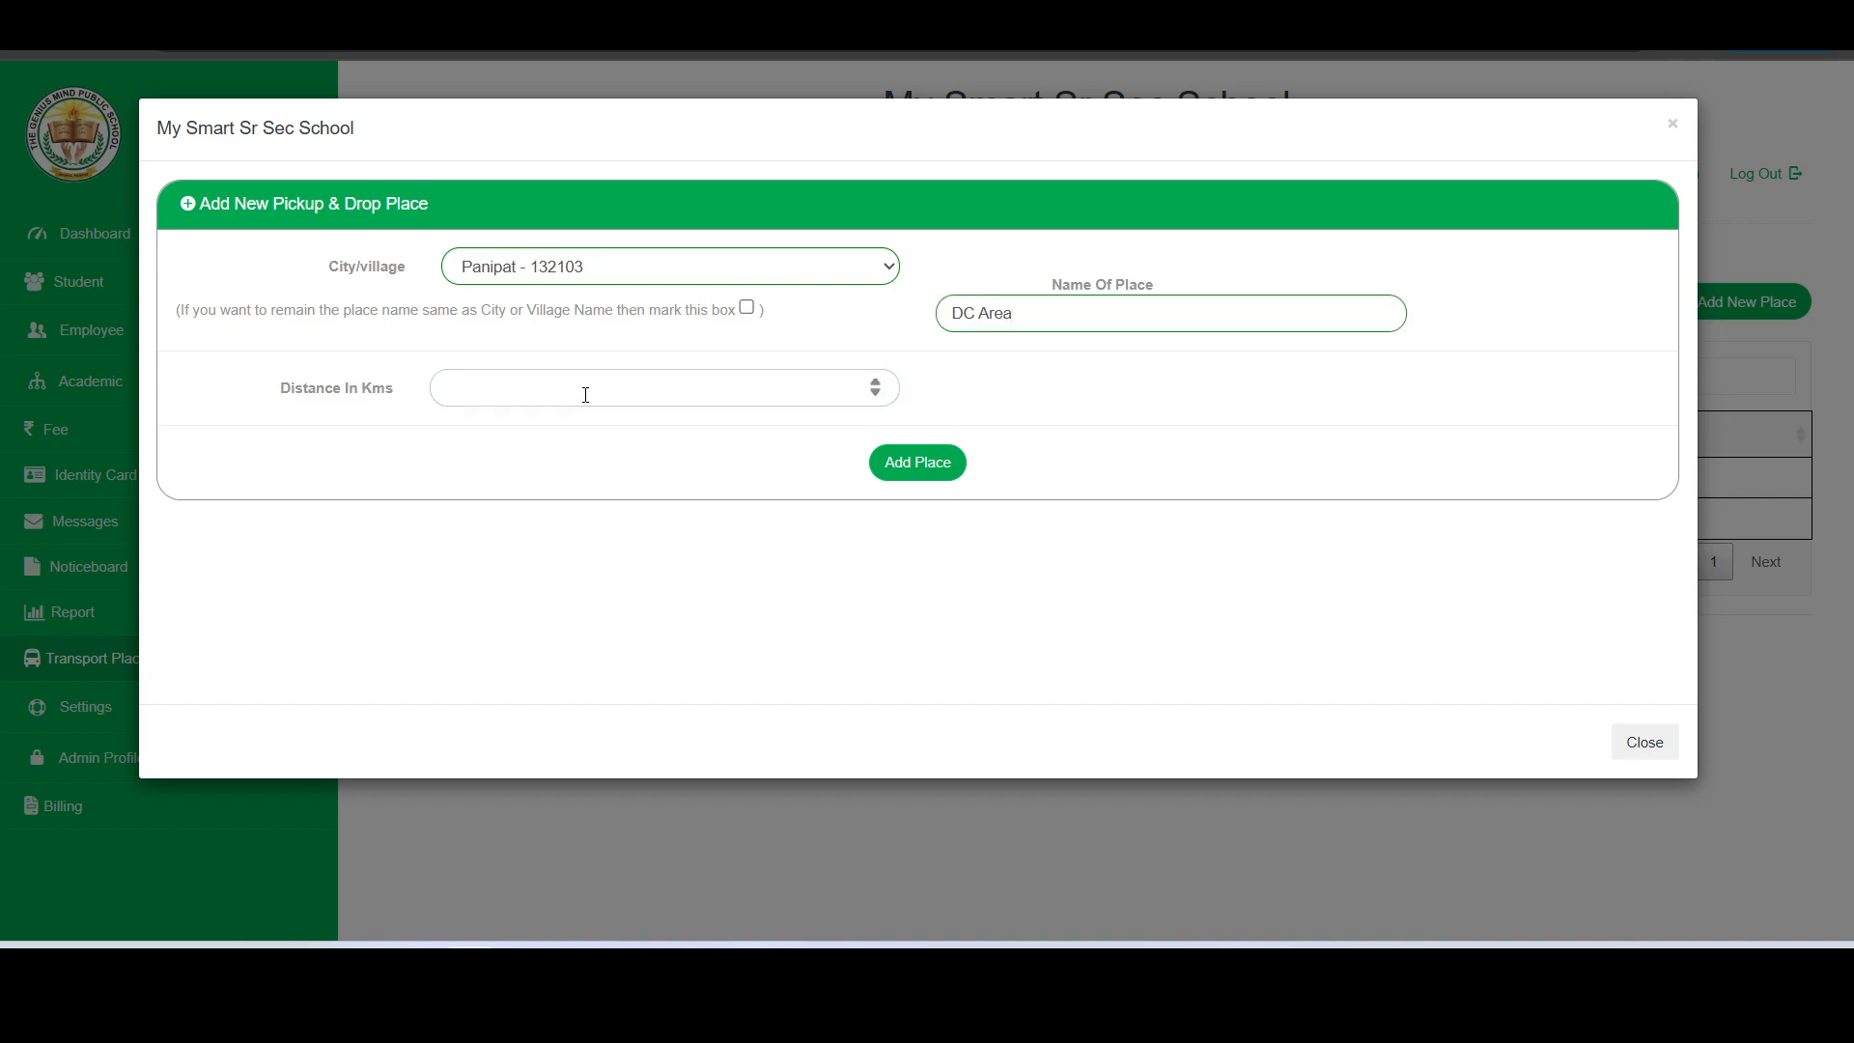
type("20")
left_click(920, 471)
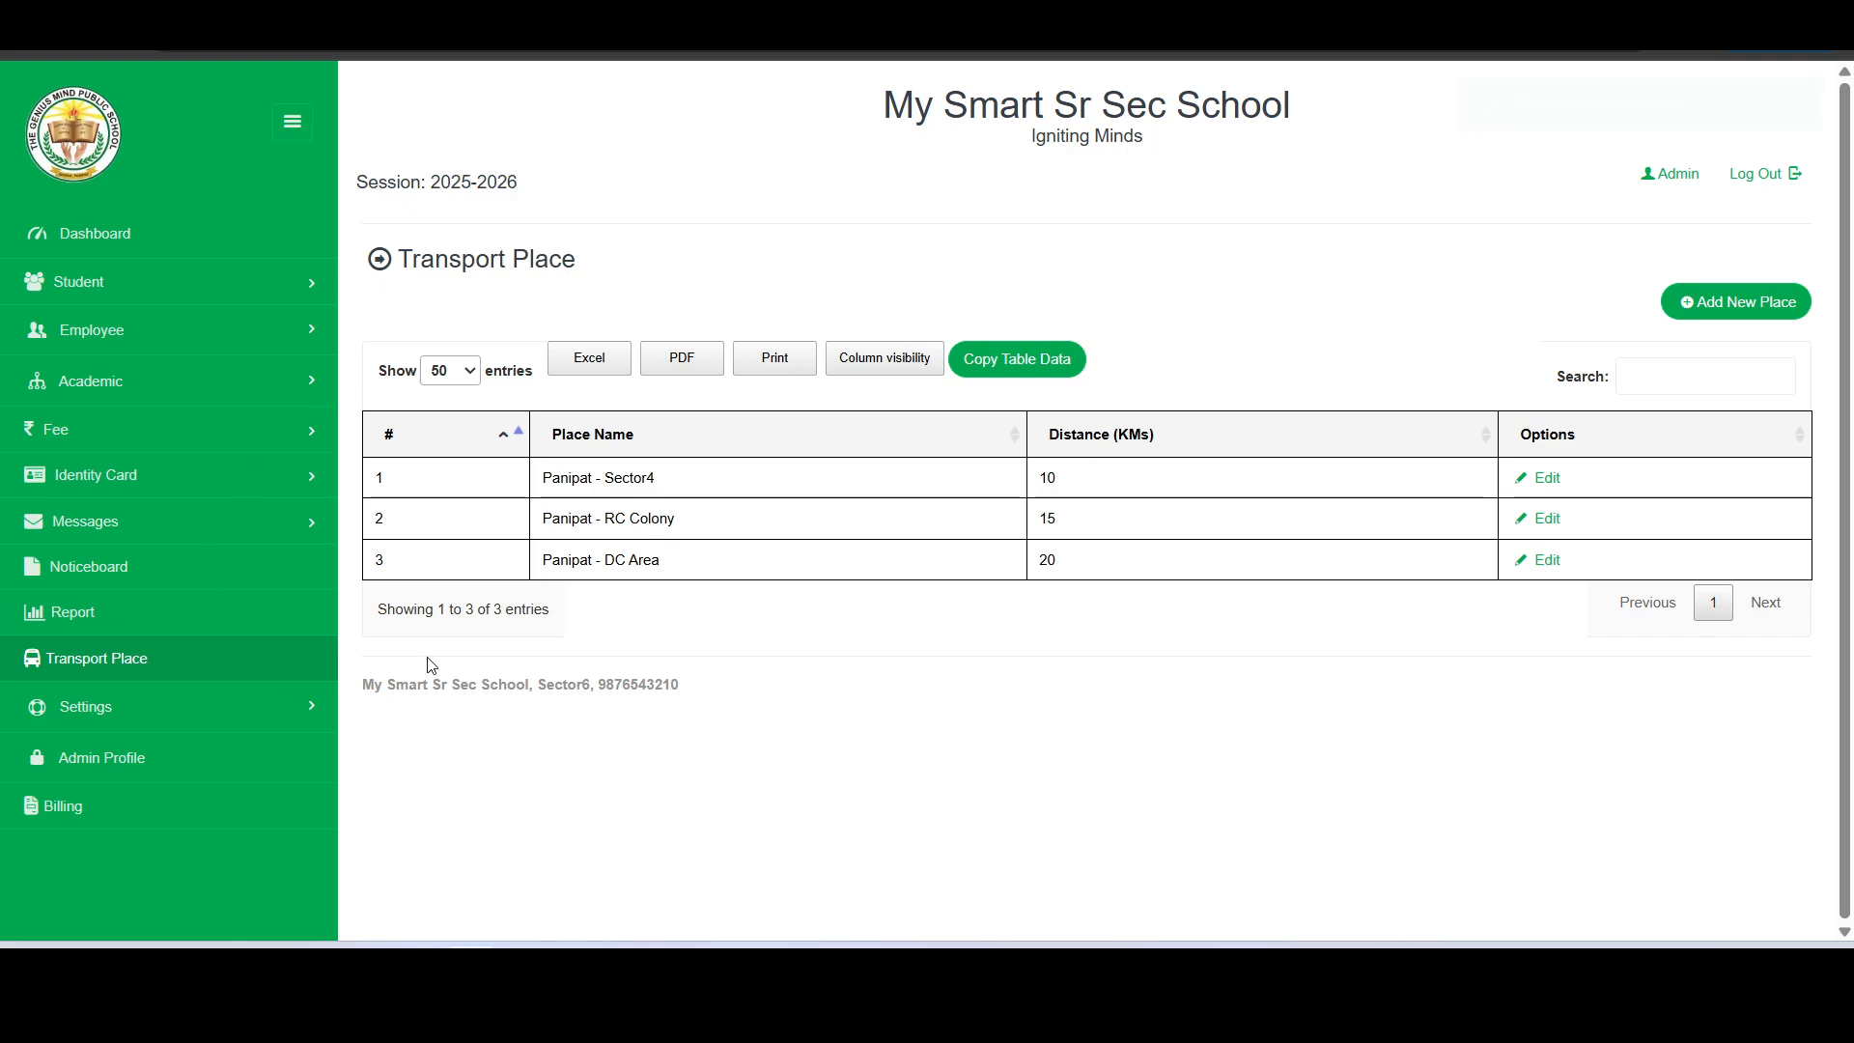
- Check the existing transport fare lists and create a new one named Fare List 2025-26
left_click(164, 439)
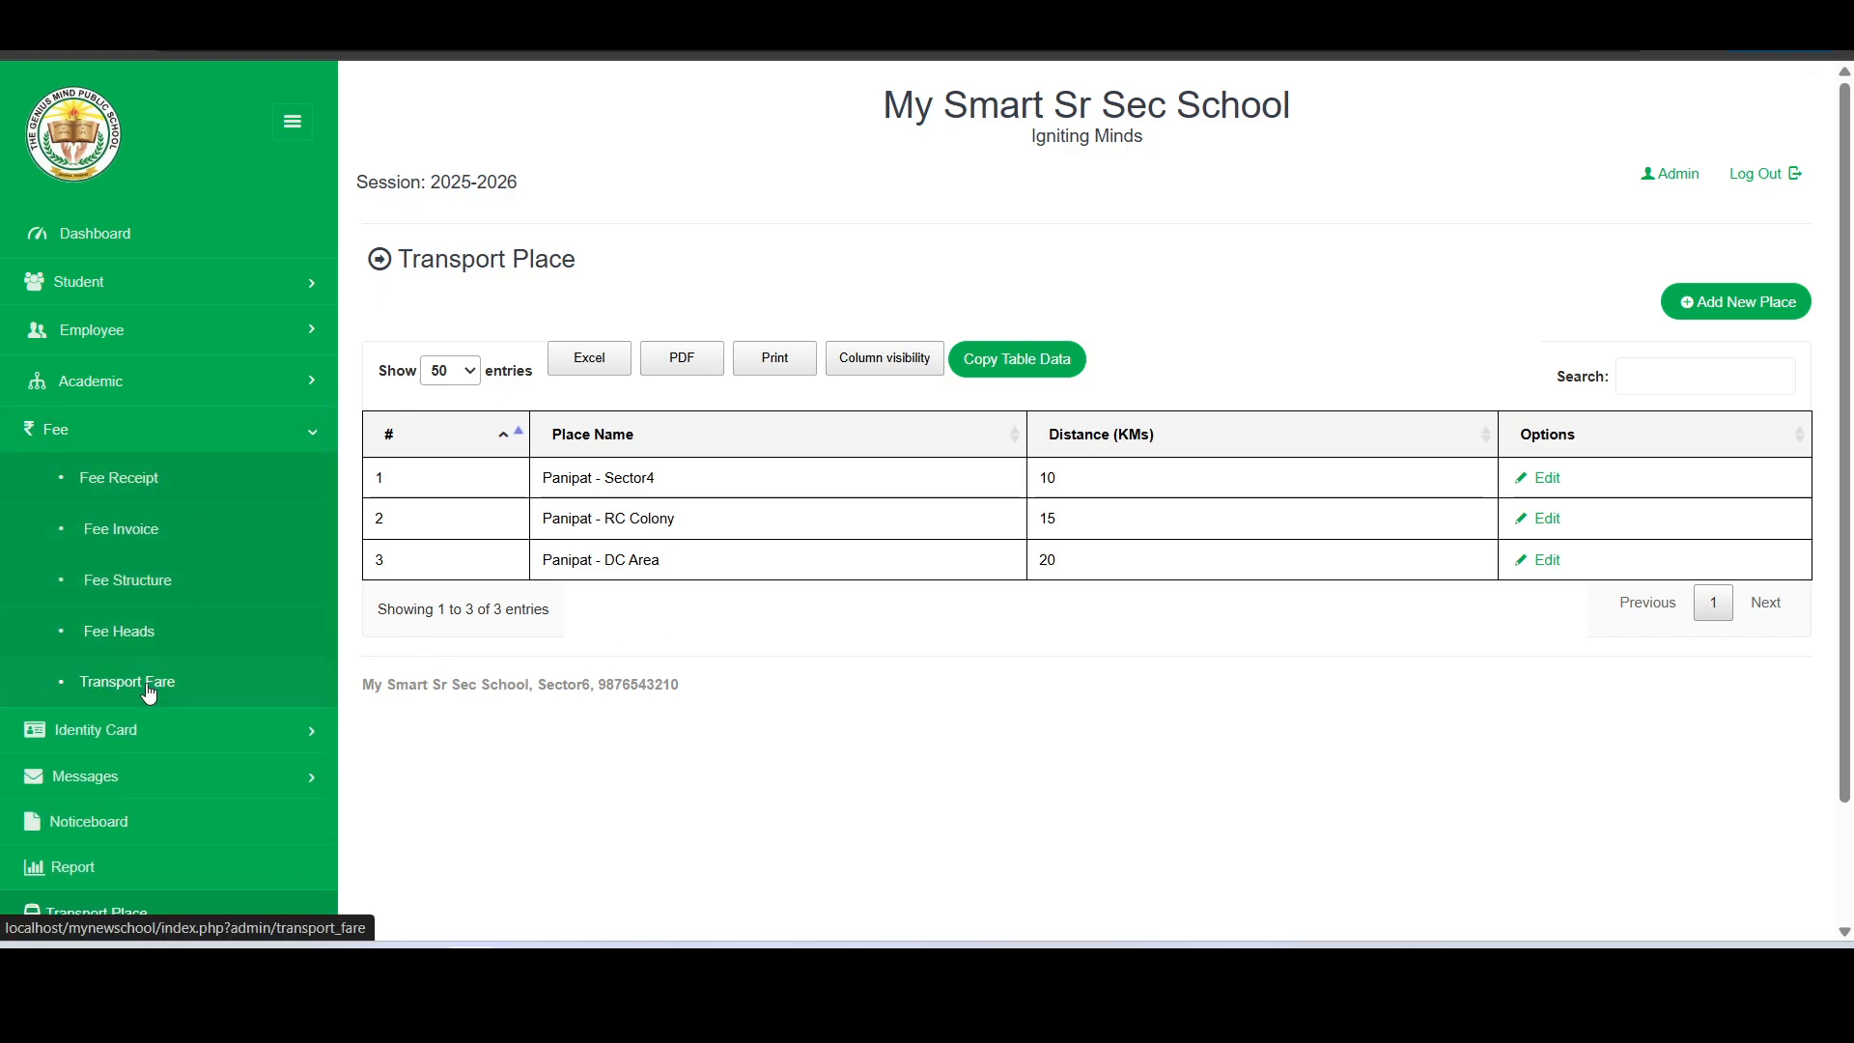
left_click(147, 684)
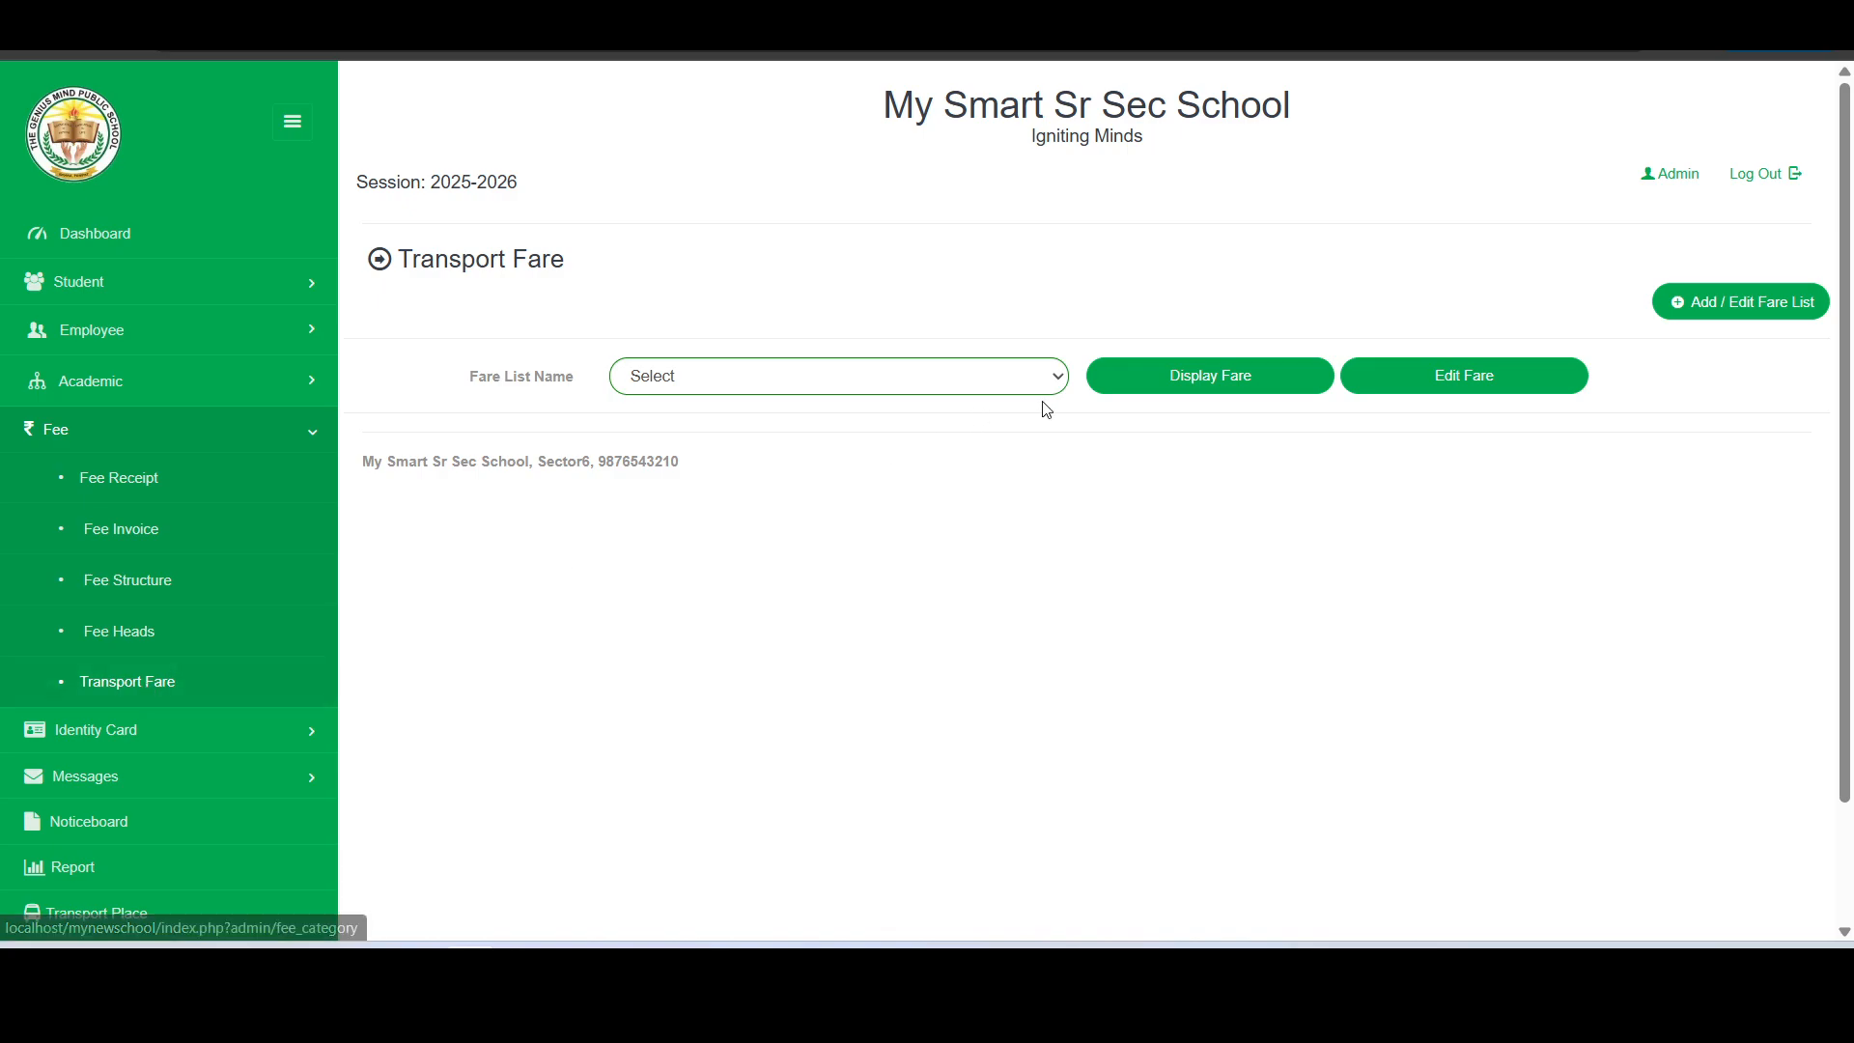
left_click(859, 379)
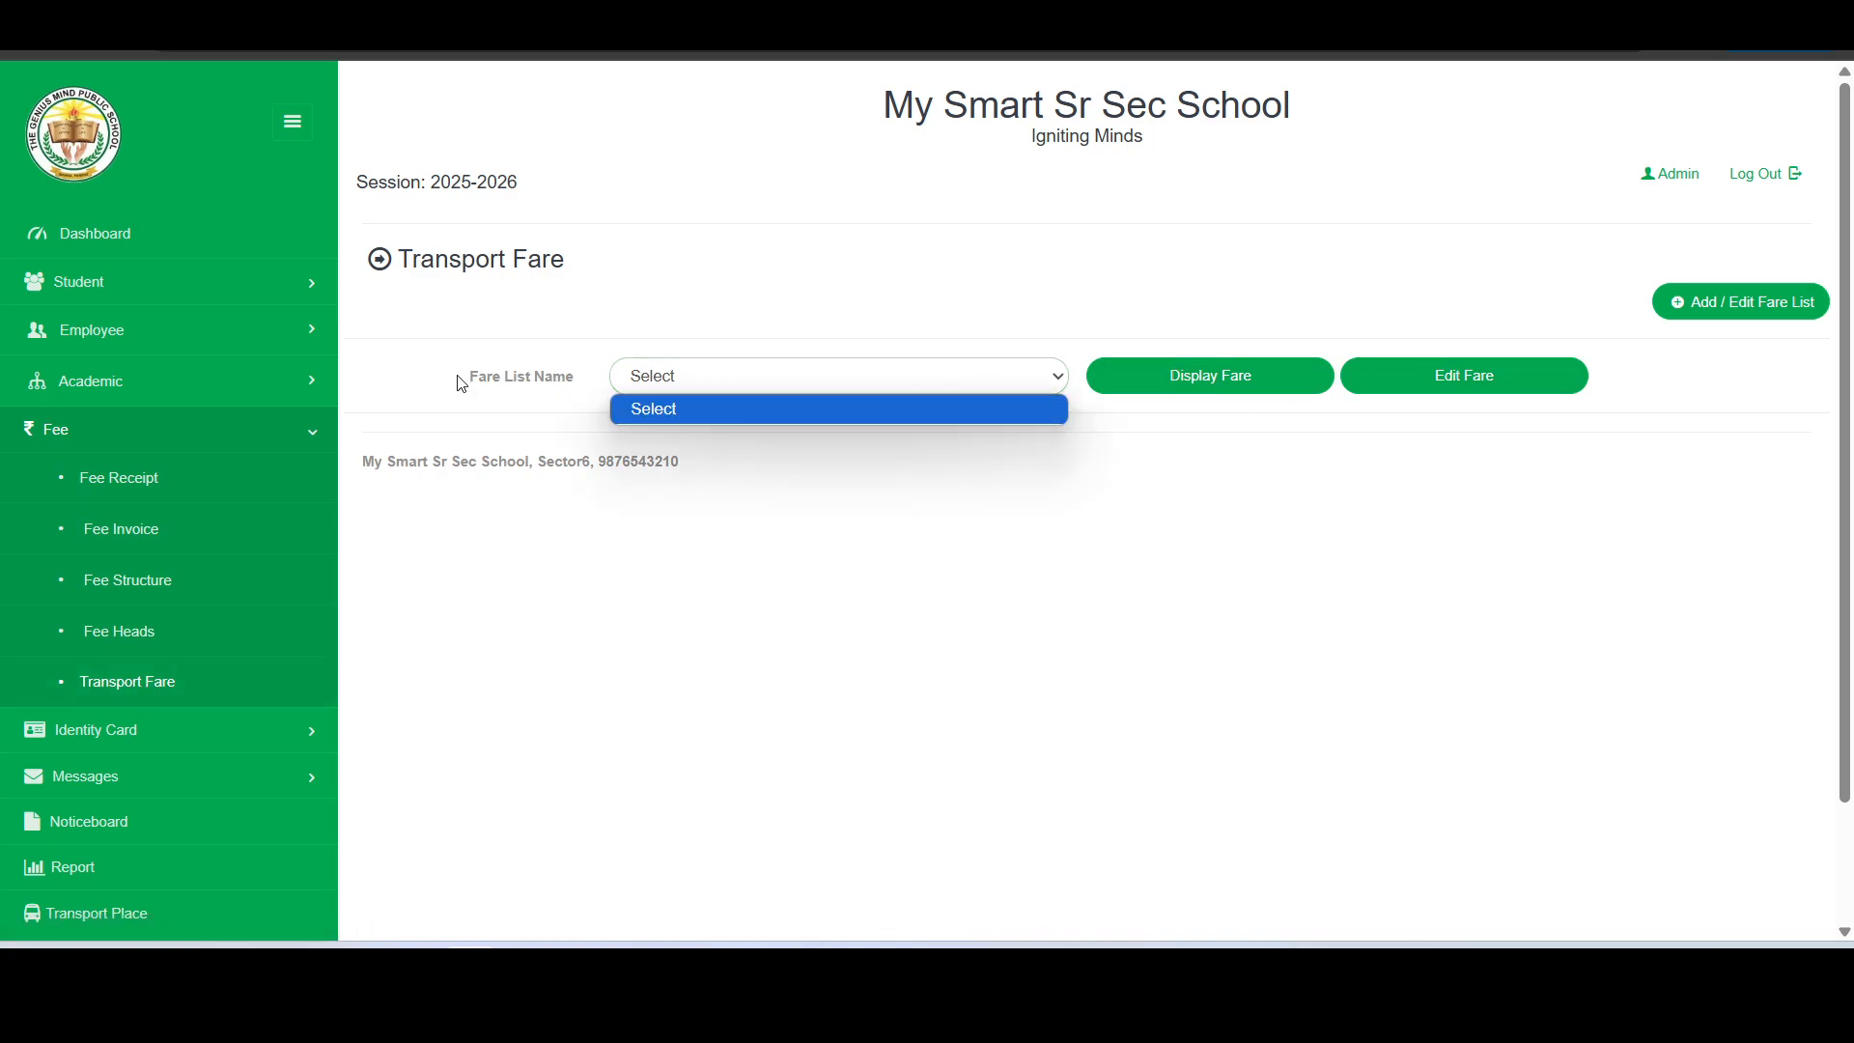
left_click_drag(462, 381, 721, 389)
left_click(723, 390)
left_click(1120, 494)
left_click(1721, 307)
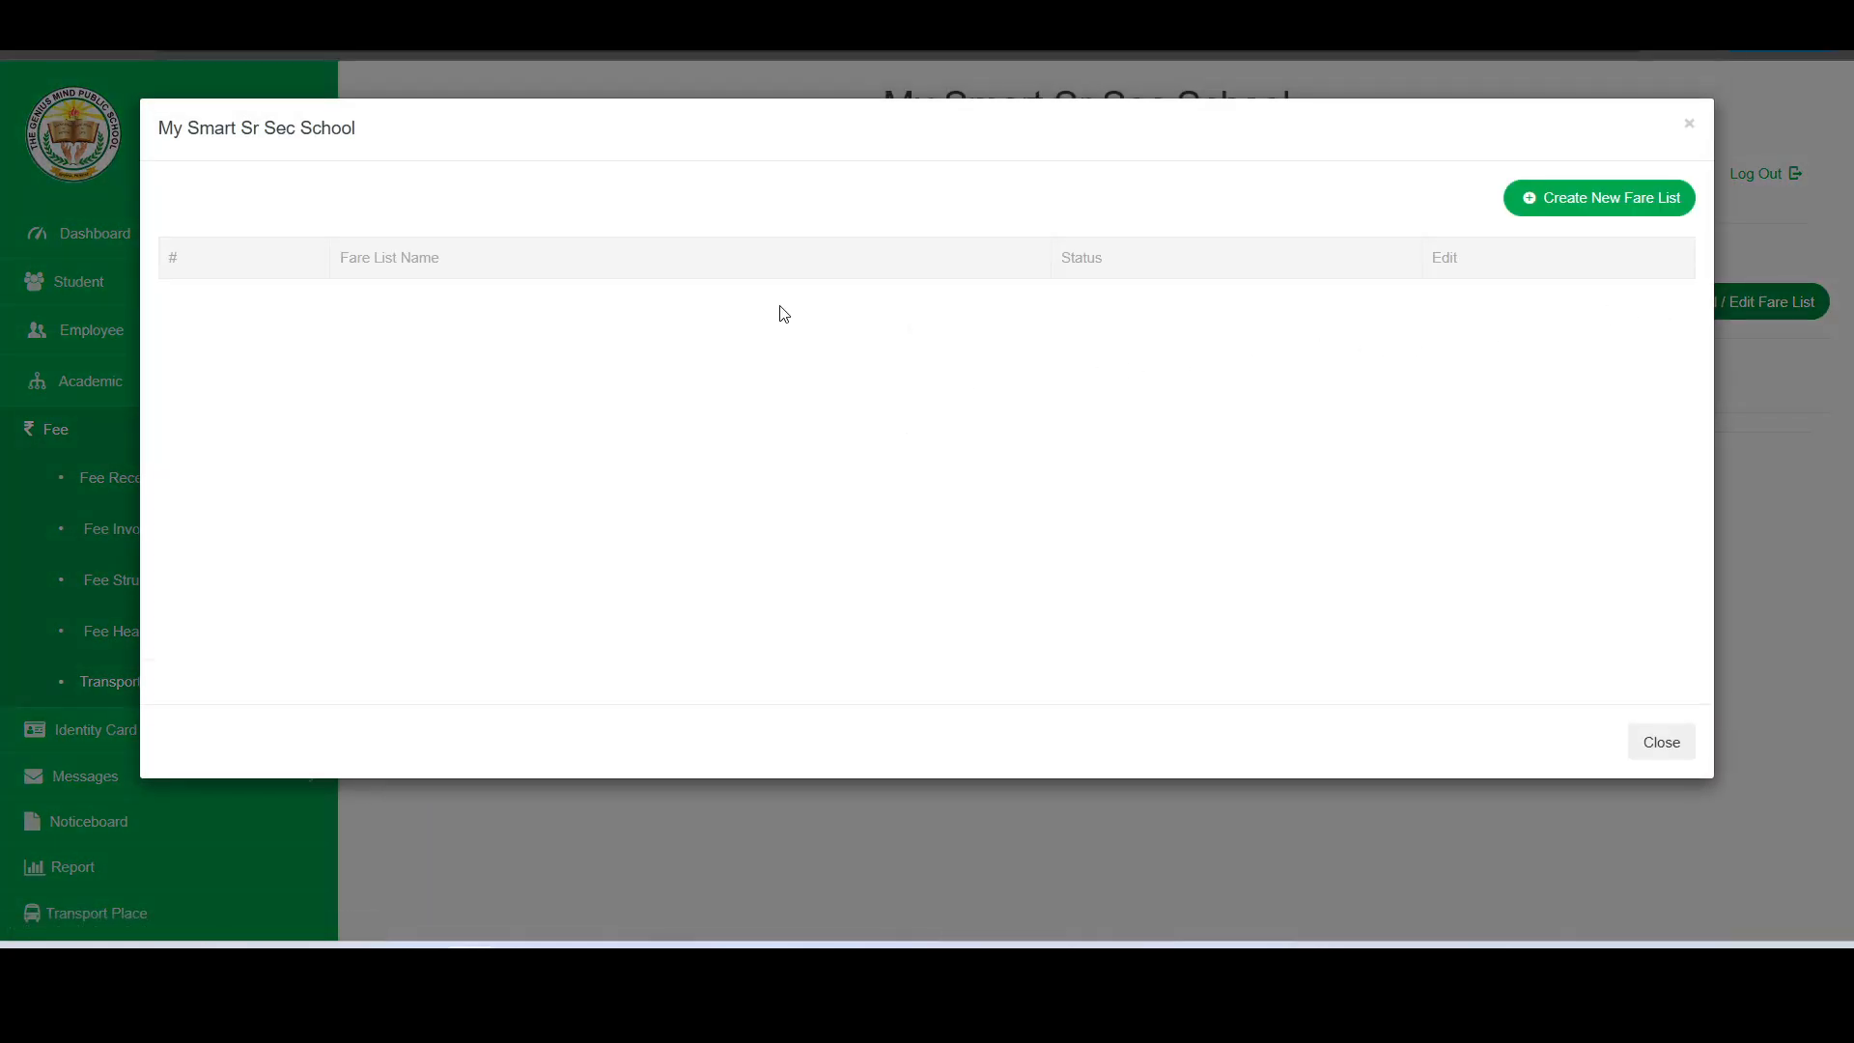
left_click(1552, 205)
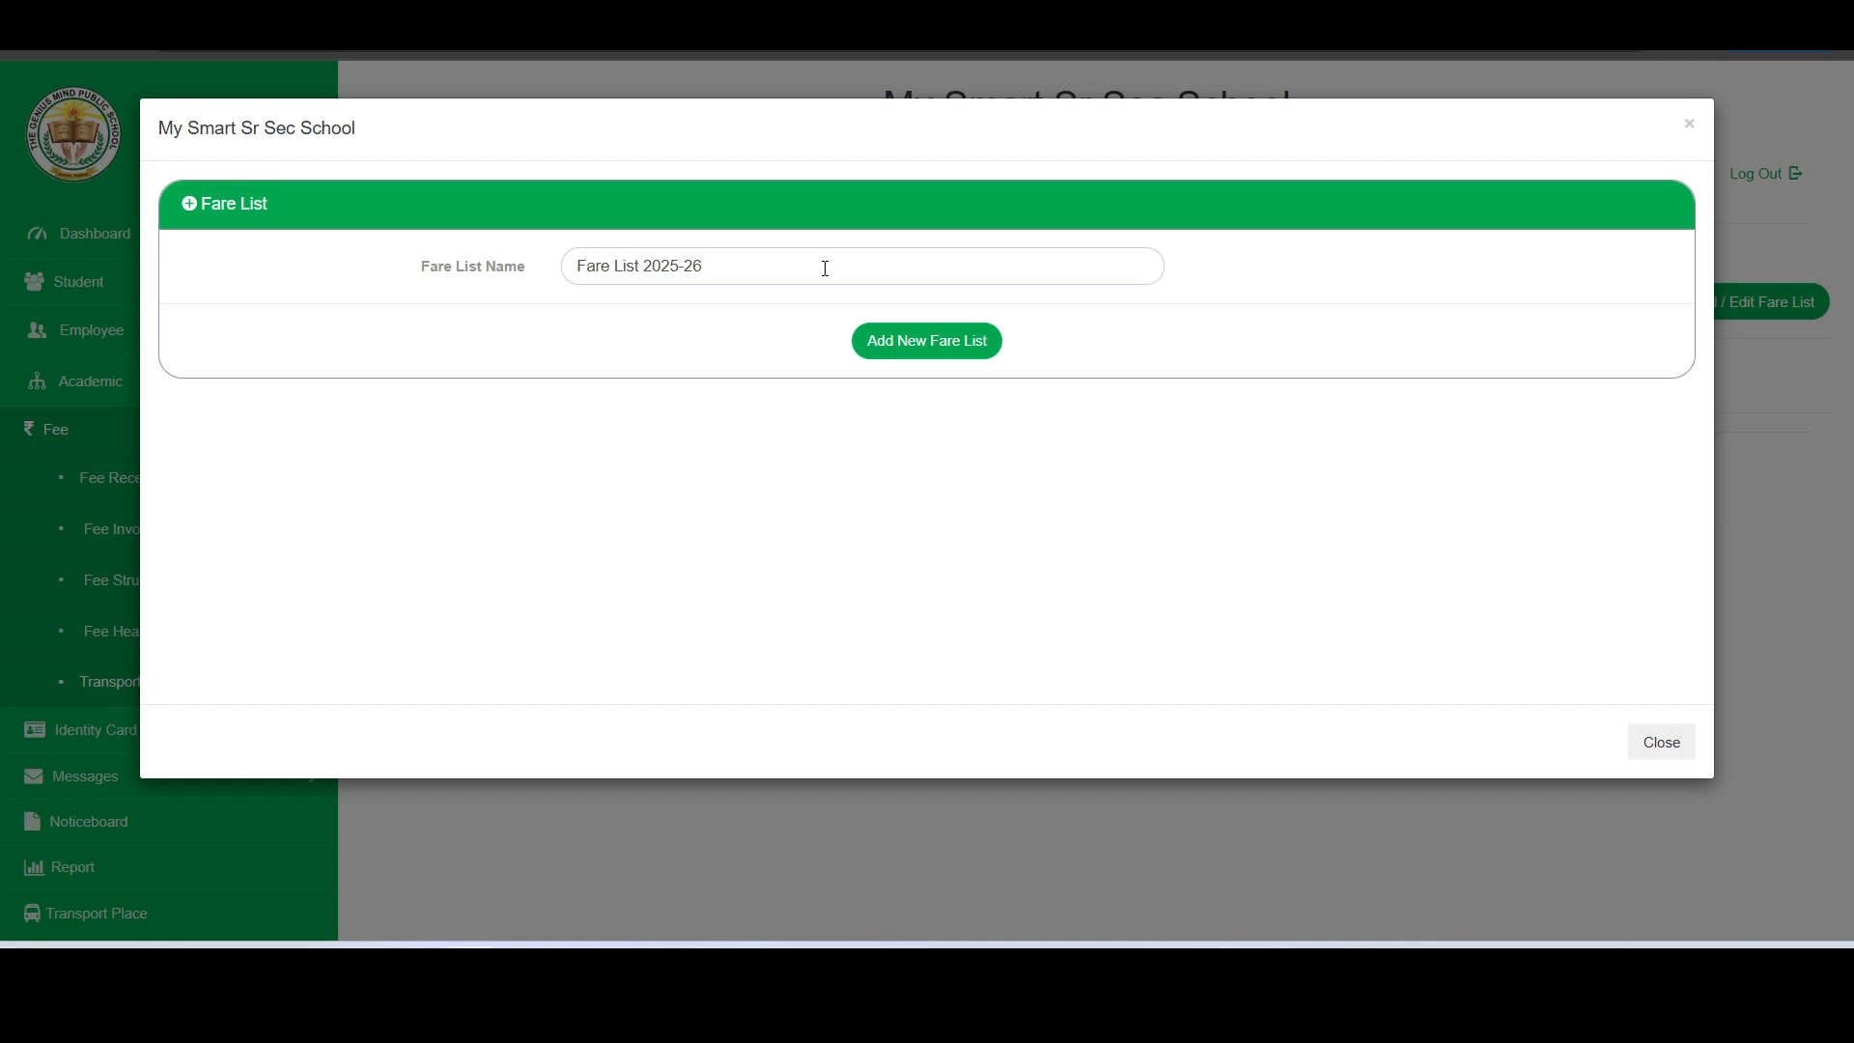
left_click(920, 346)
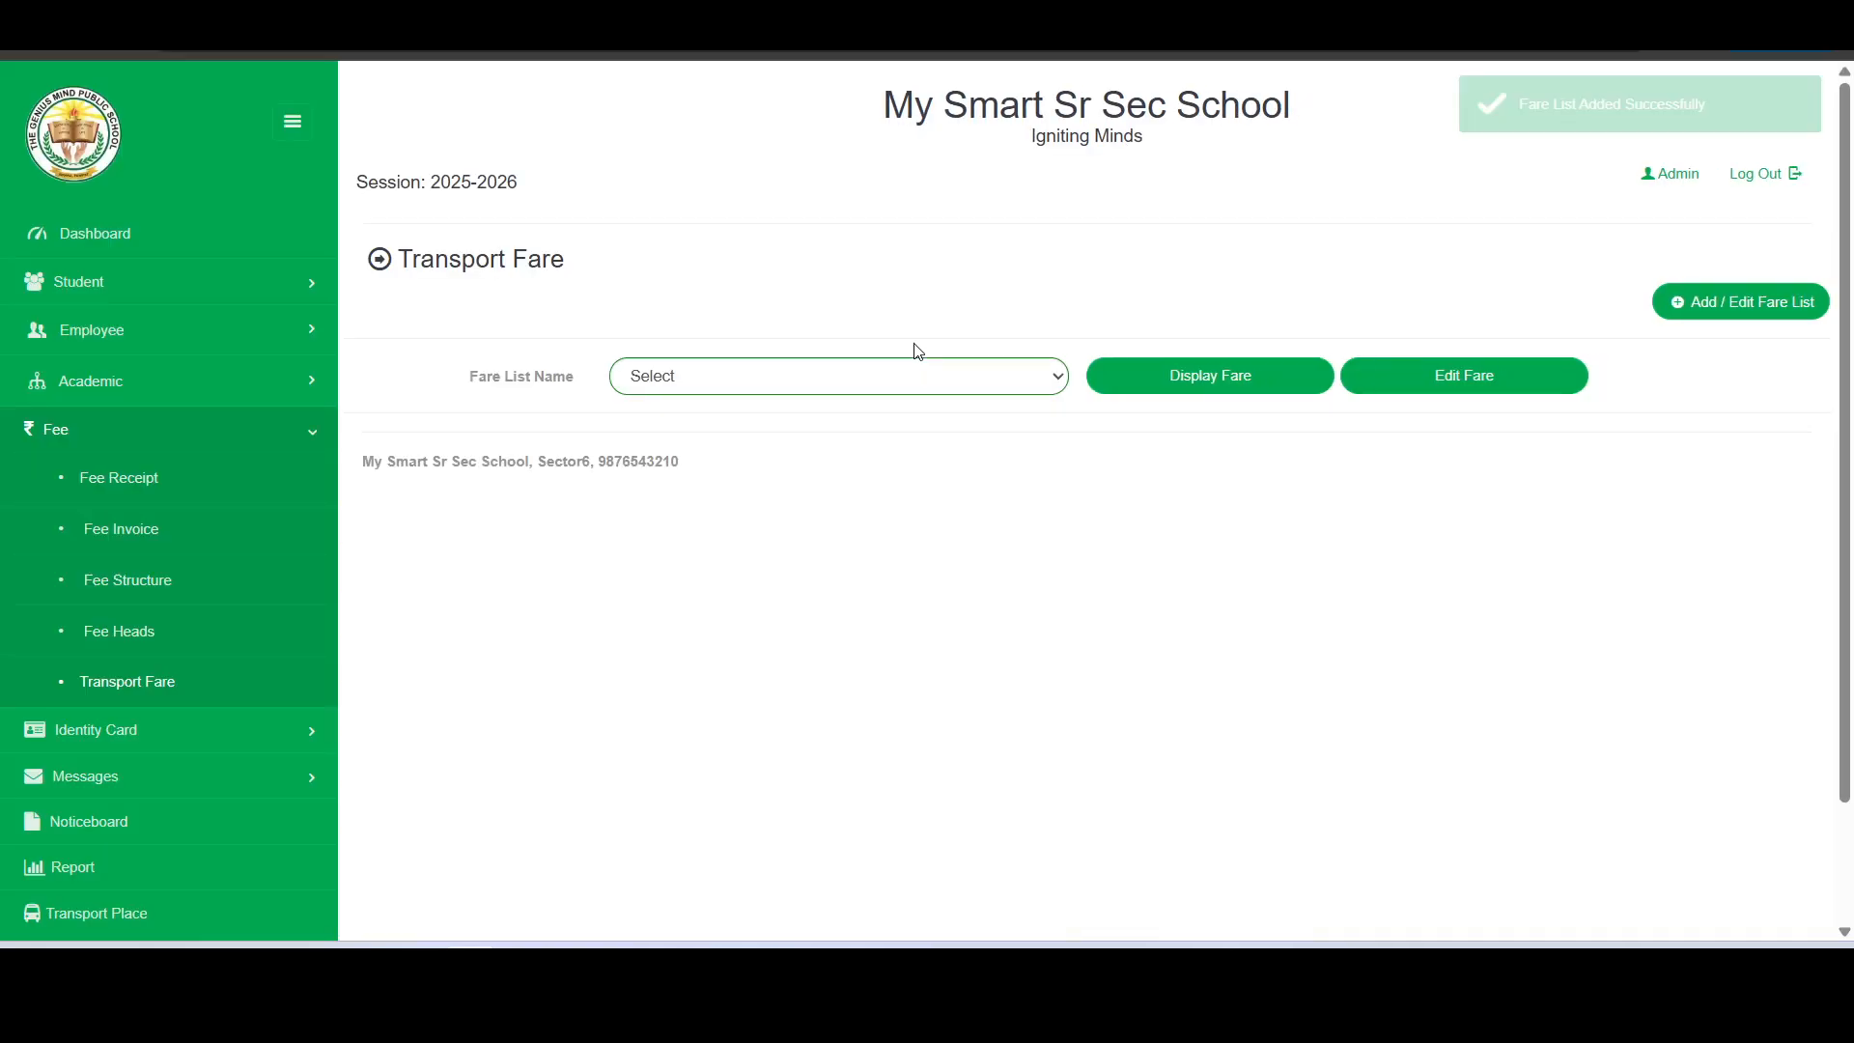
- In Fare List 2025-26, set the transport fares to 500 for DC Area, 600 for RC Colony and 700 for Sector4
left_click(753, 383)
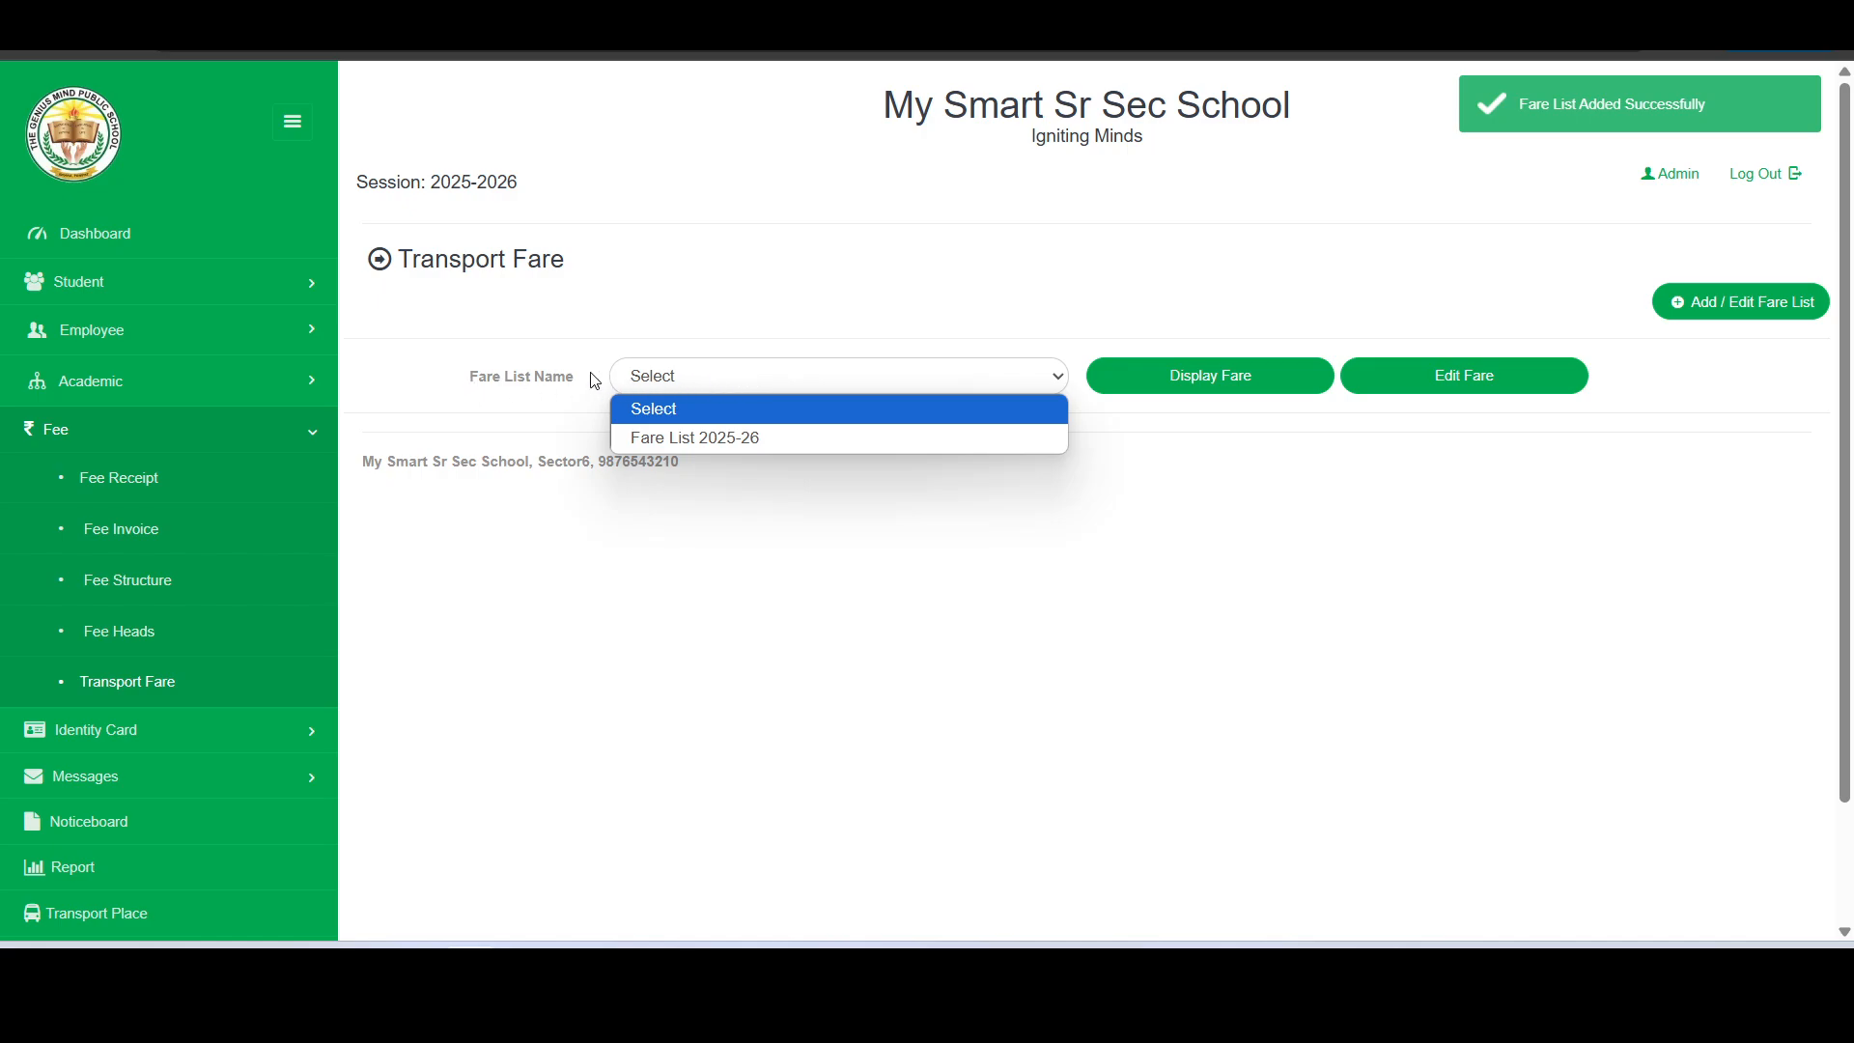
left_click(703, 440)
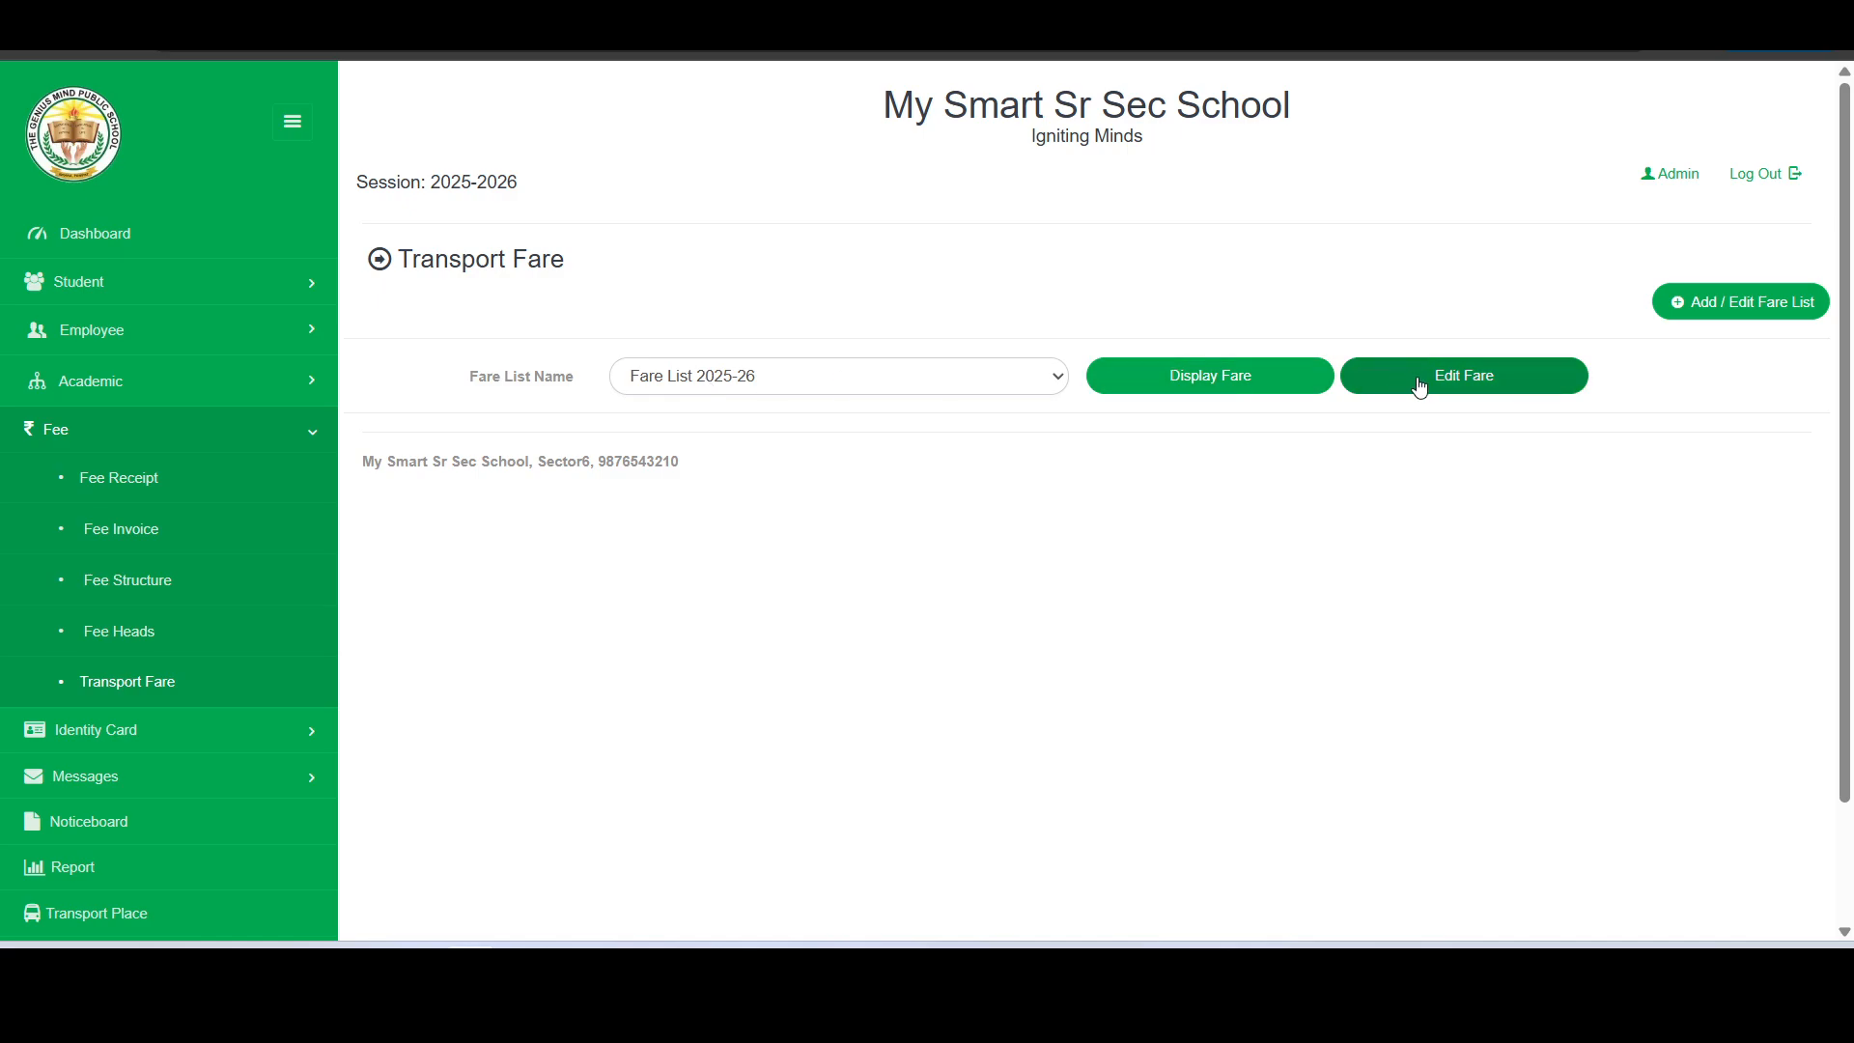
left_click(1468, 380)
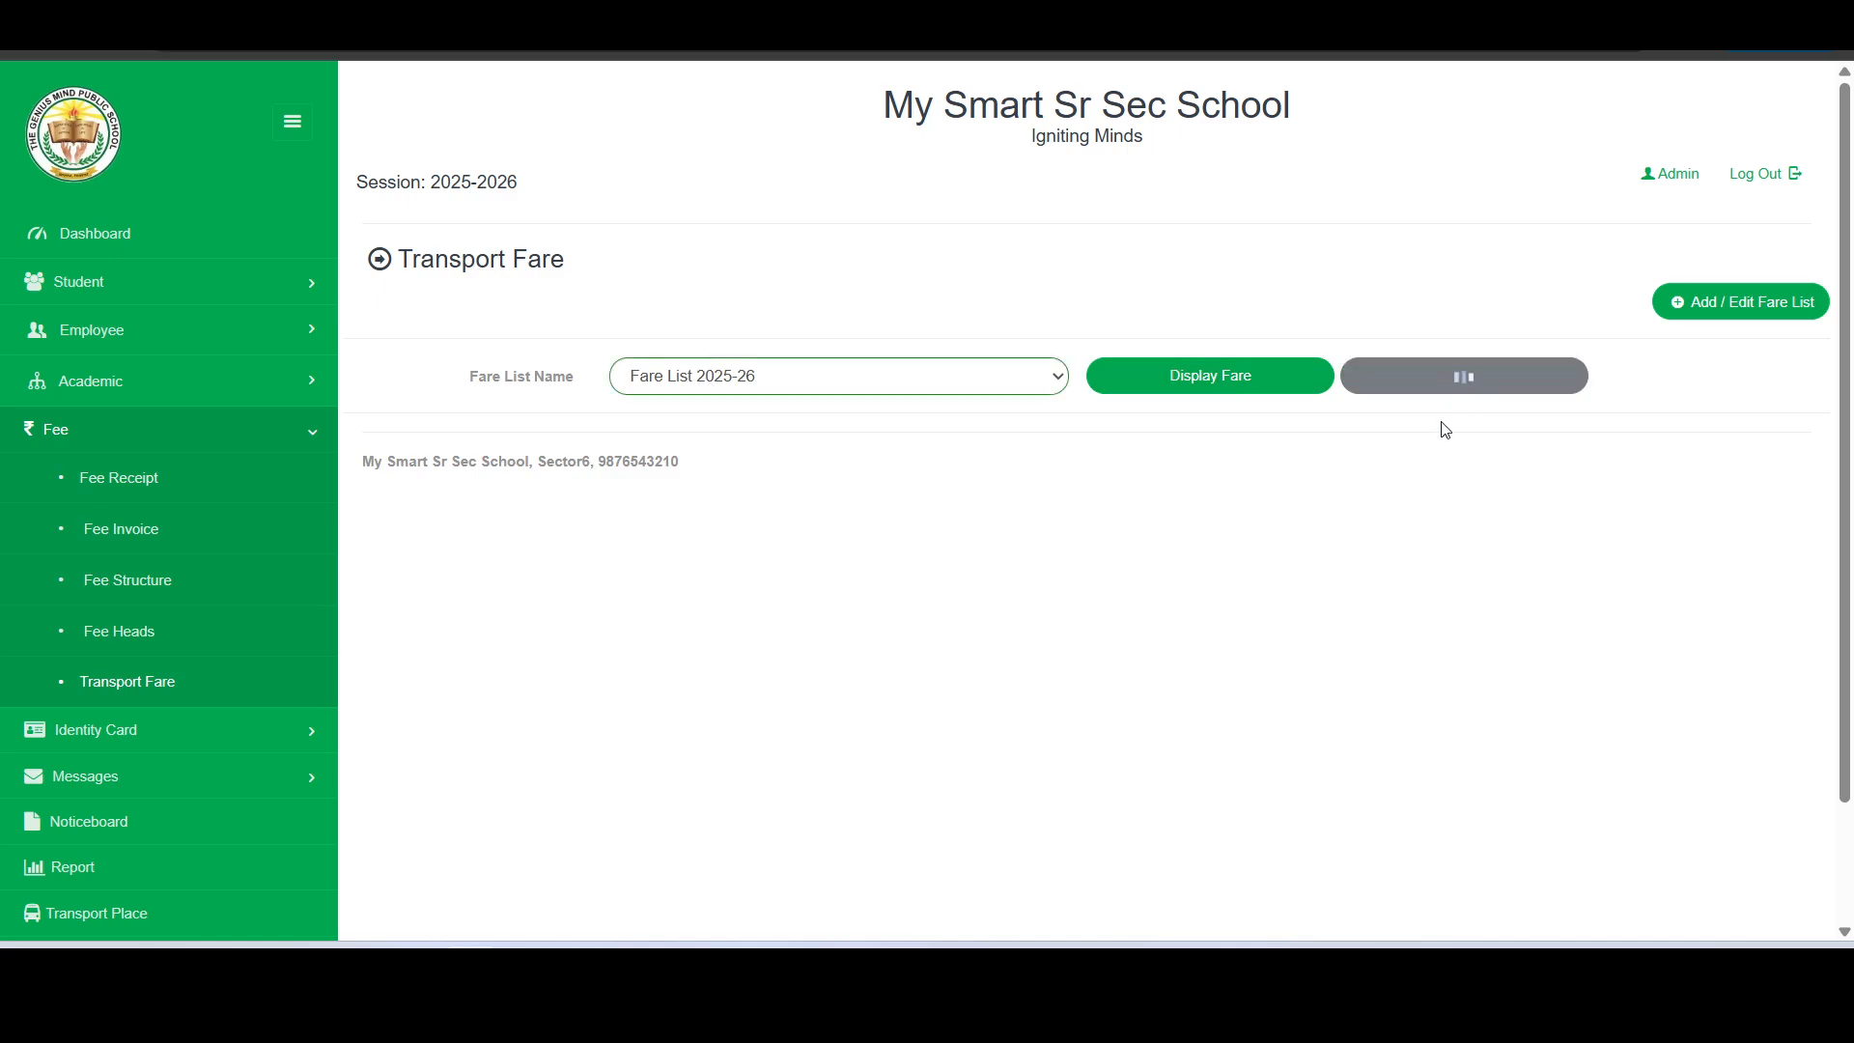
scroll(1391, 454, "down", 1)
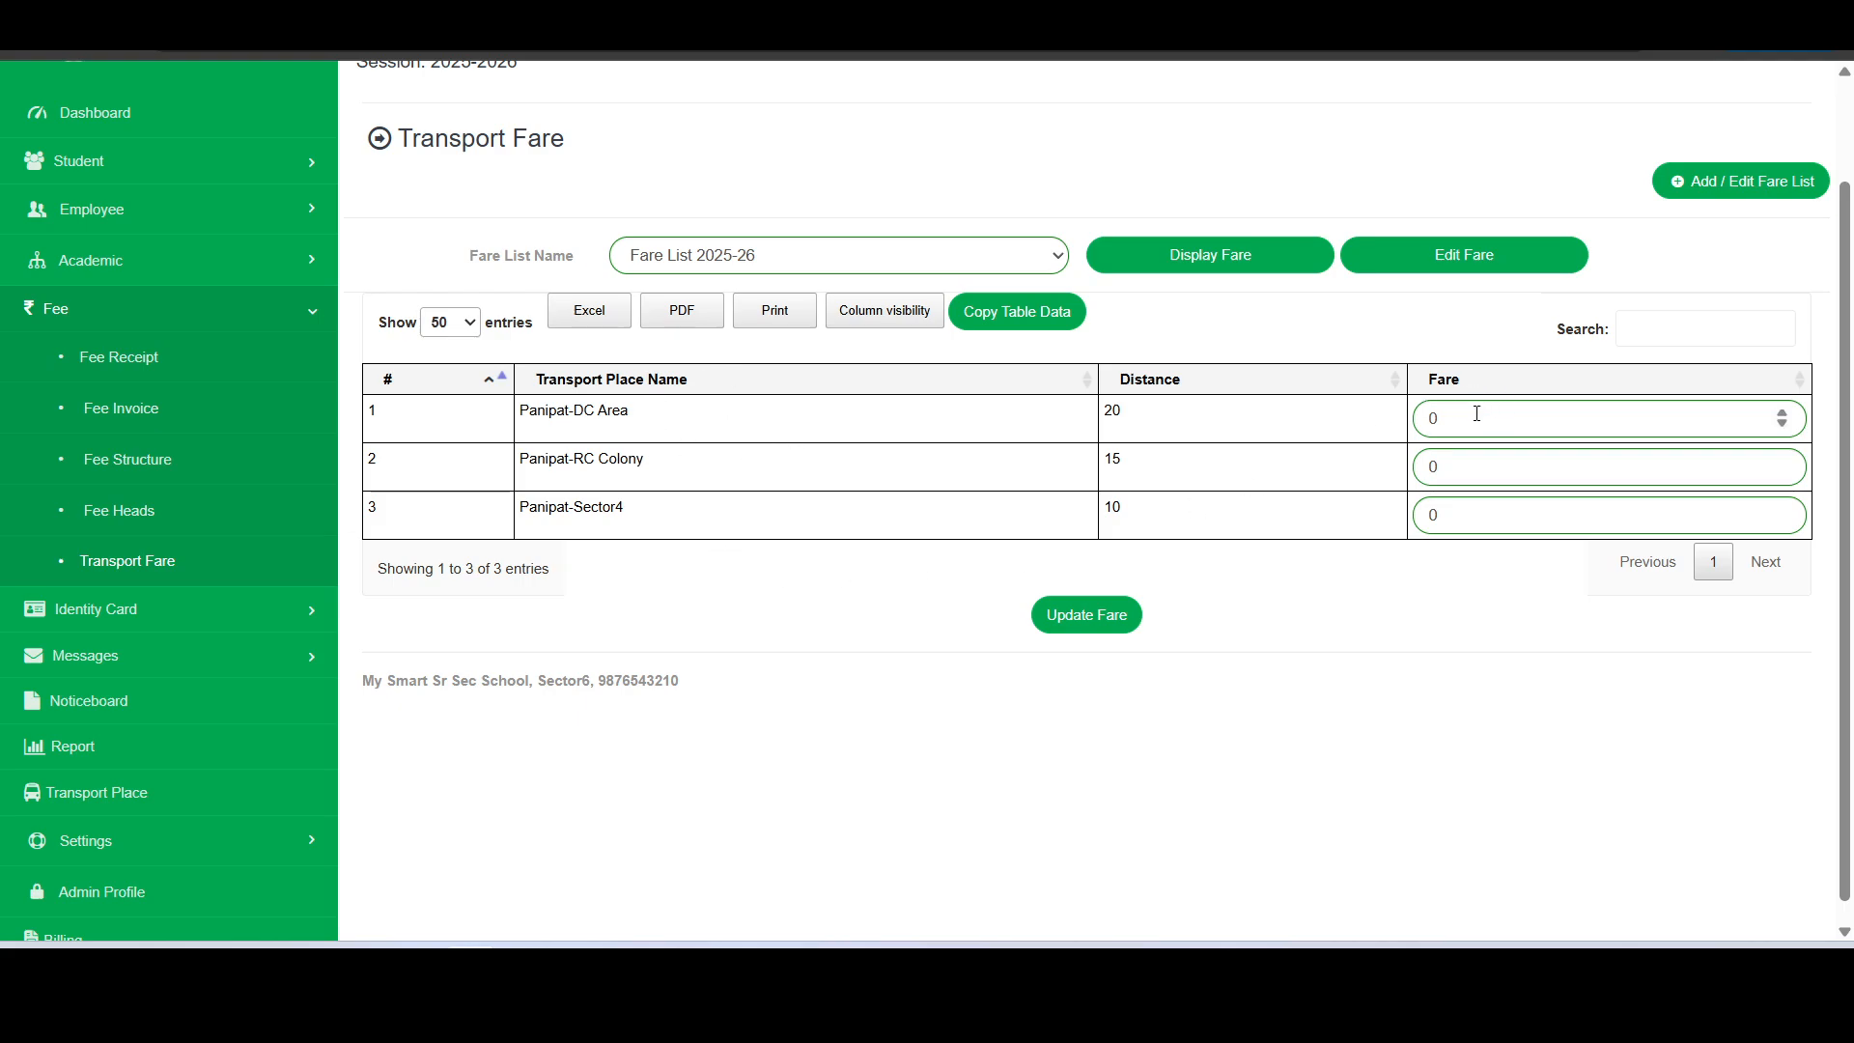
left_click_drag(1472, 417, 1409, 468)
type("500")
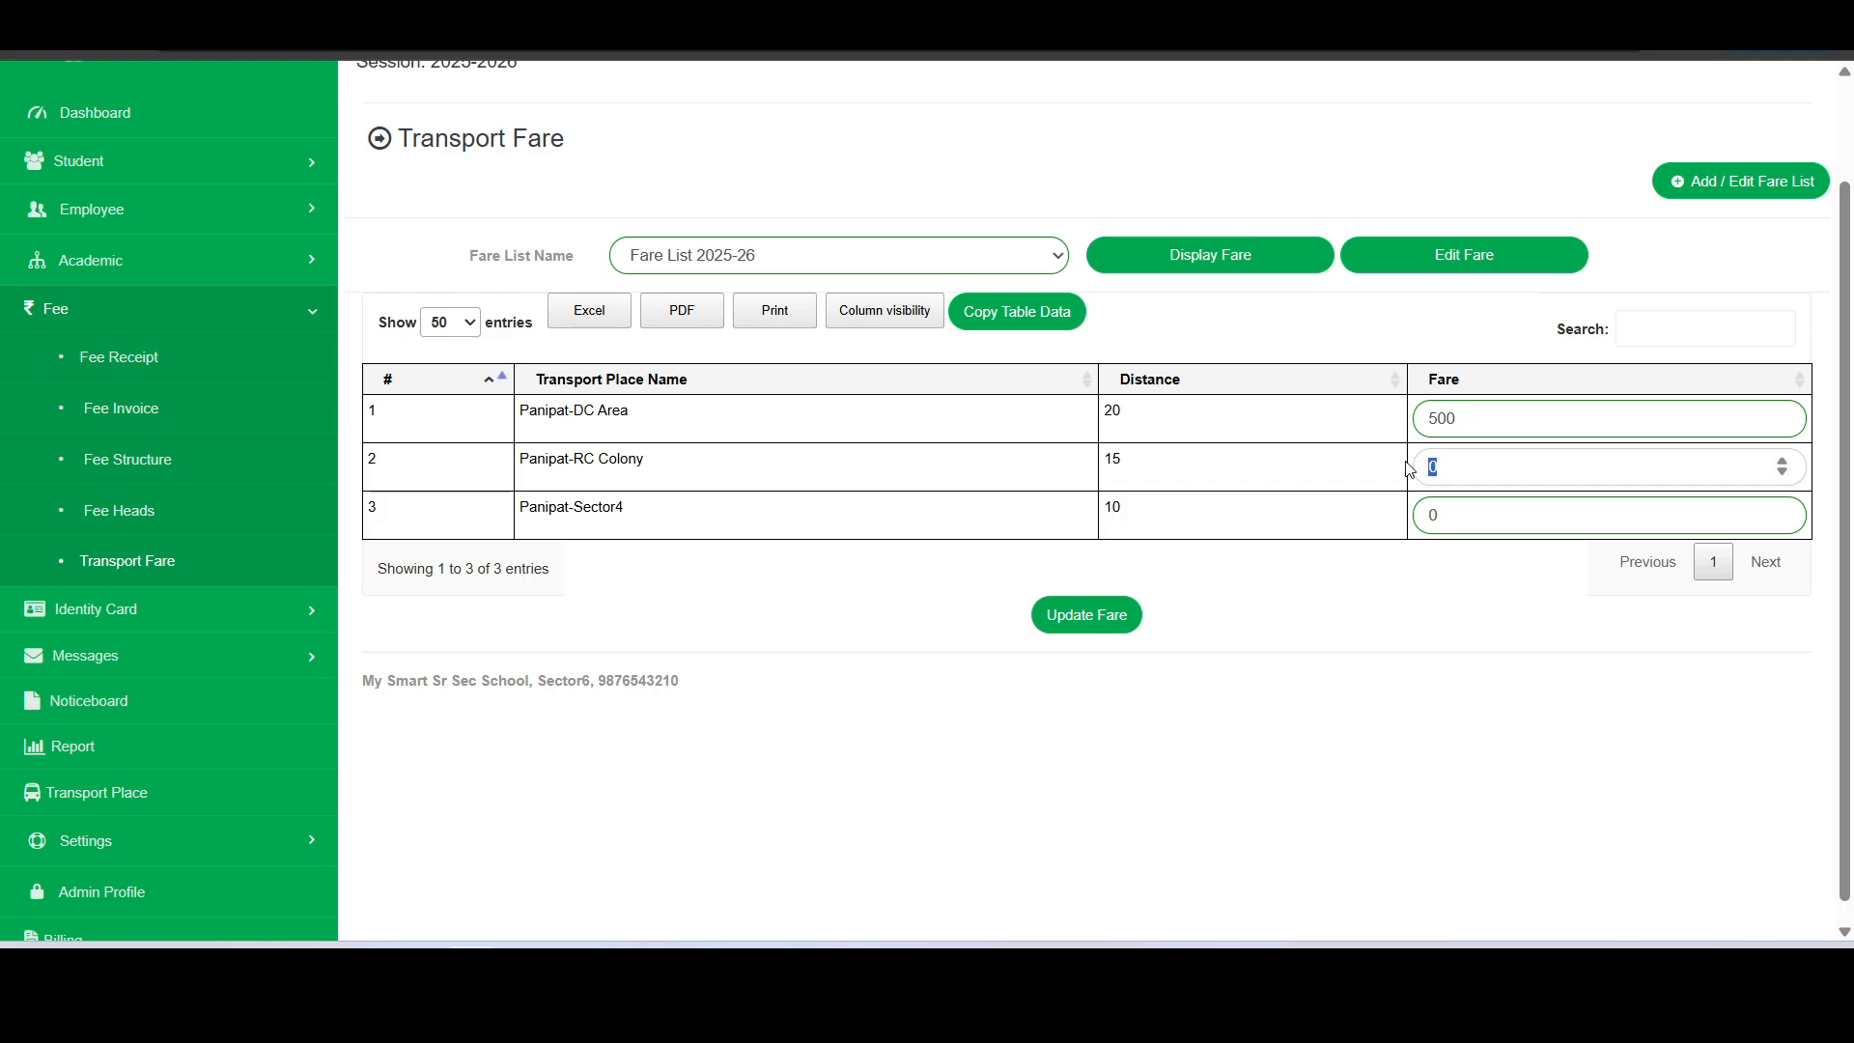
type("600")
left_click(1469, 504)
left_click_drag(1474, 525, 1407, 528)
type("700")
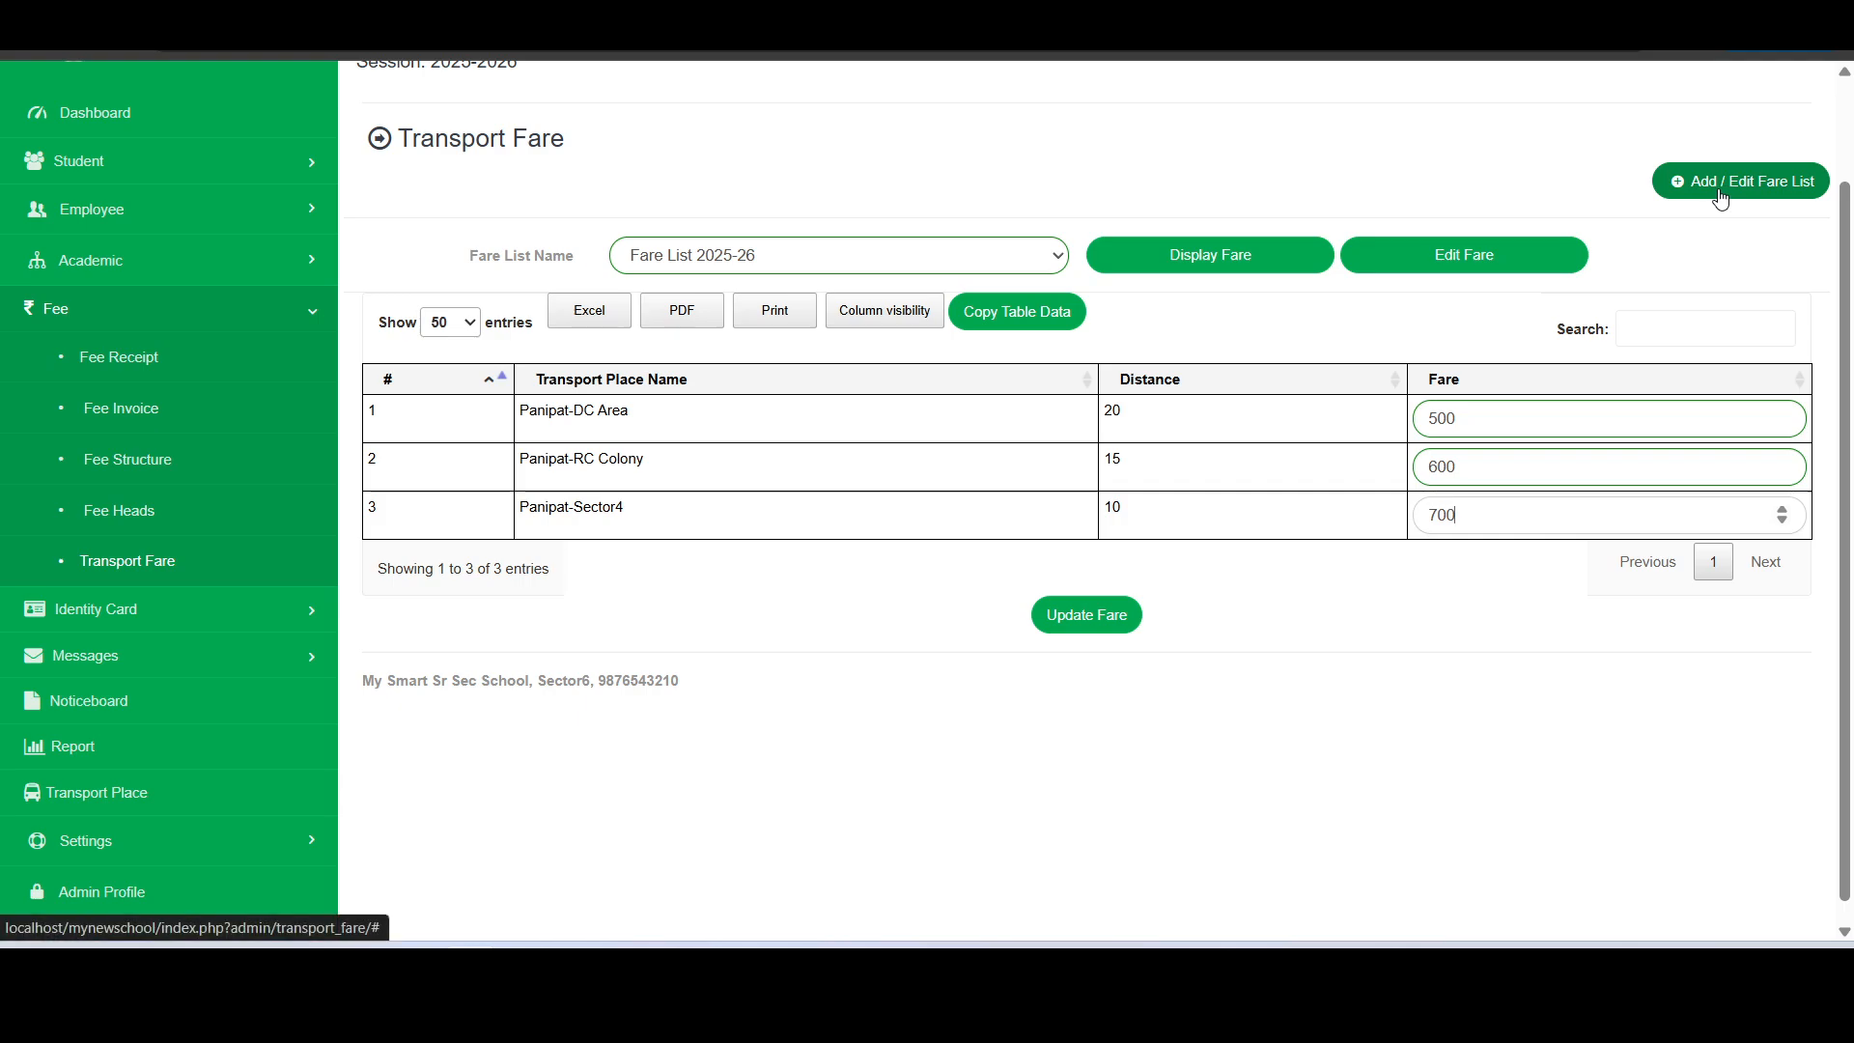
- Recheck the selected fare list, keep Fare List 2025-26 and save its fares
left_click(845, 250)
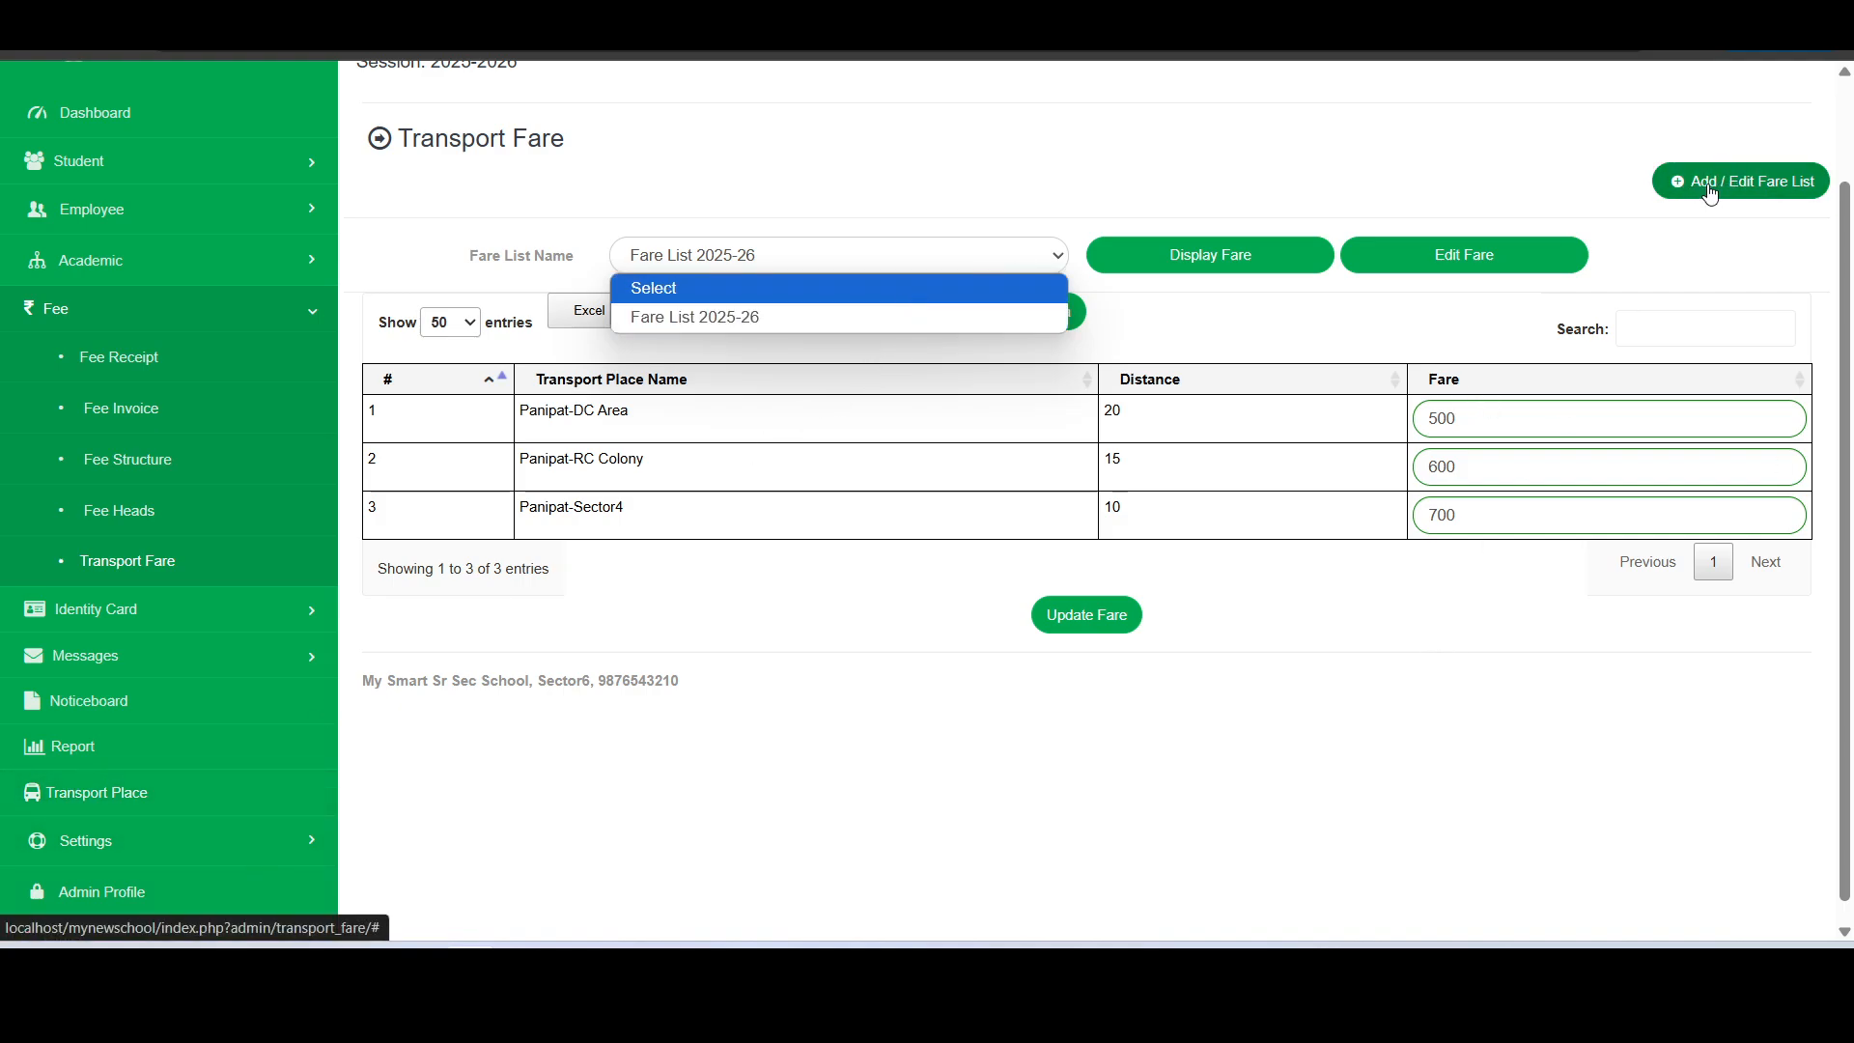
left_click(1078, 185)
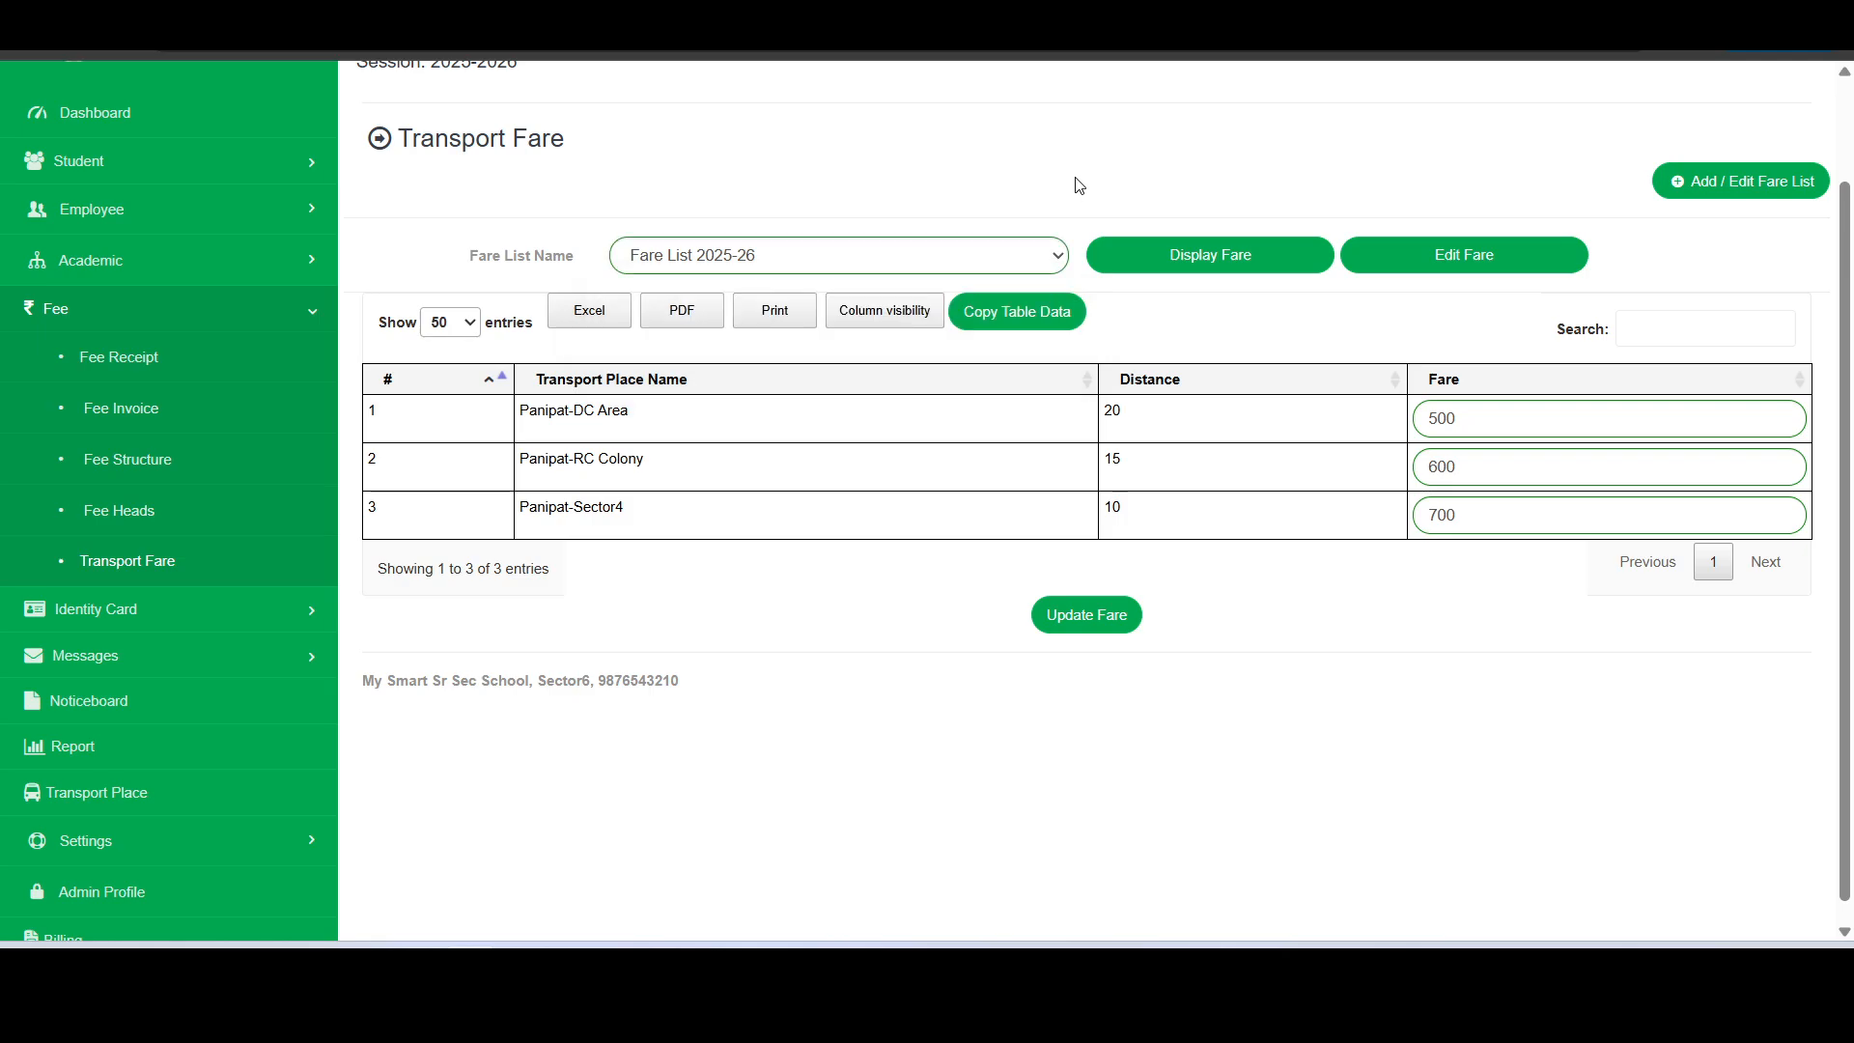
left_click(1127, 628)
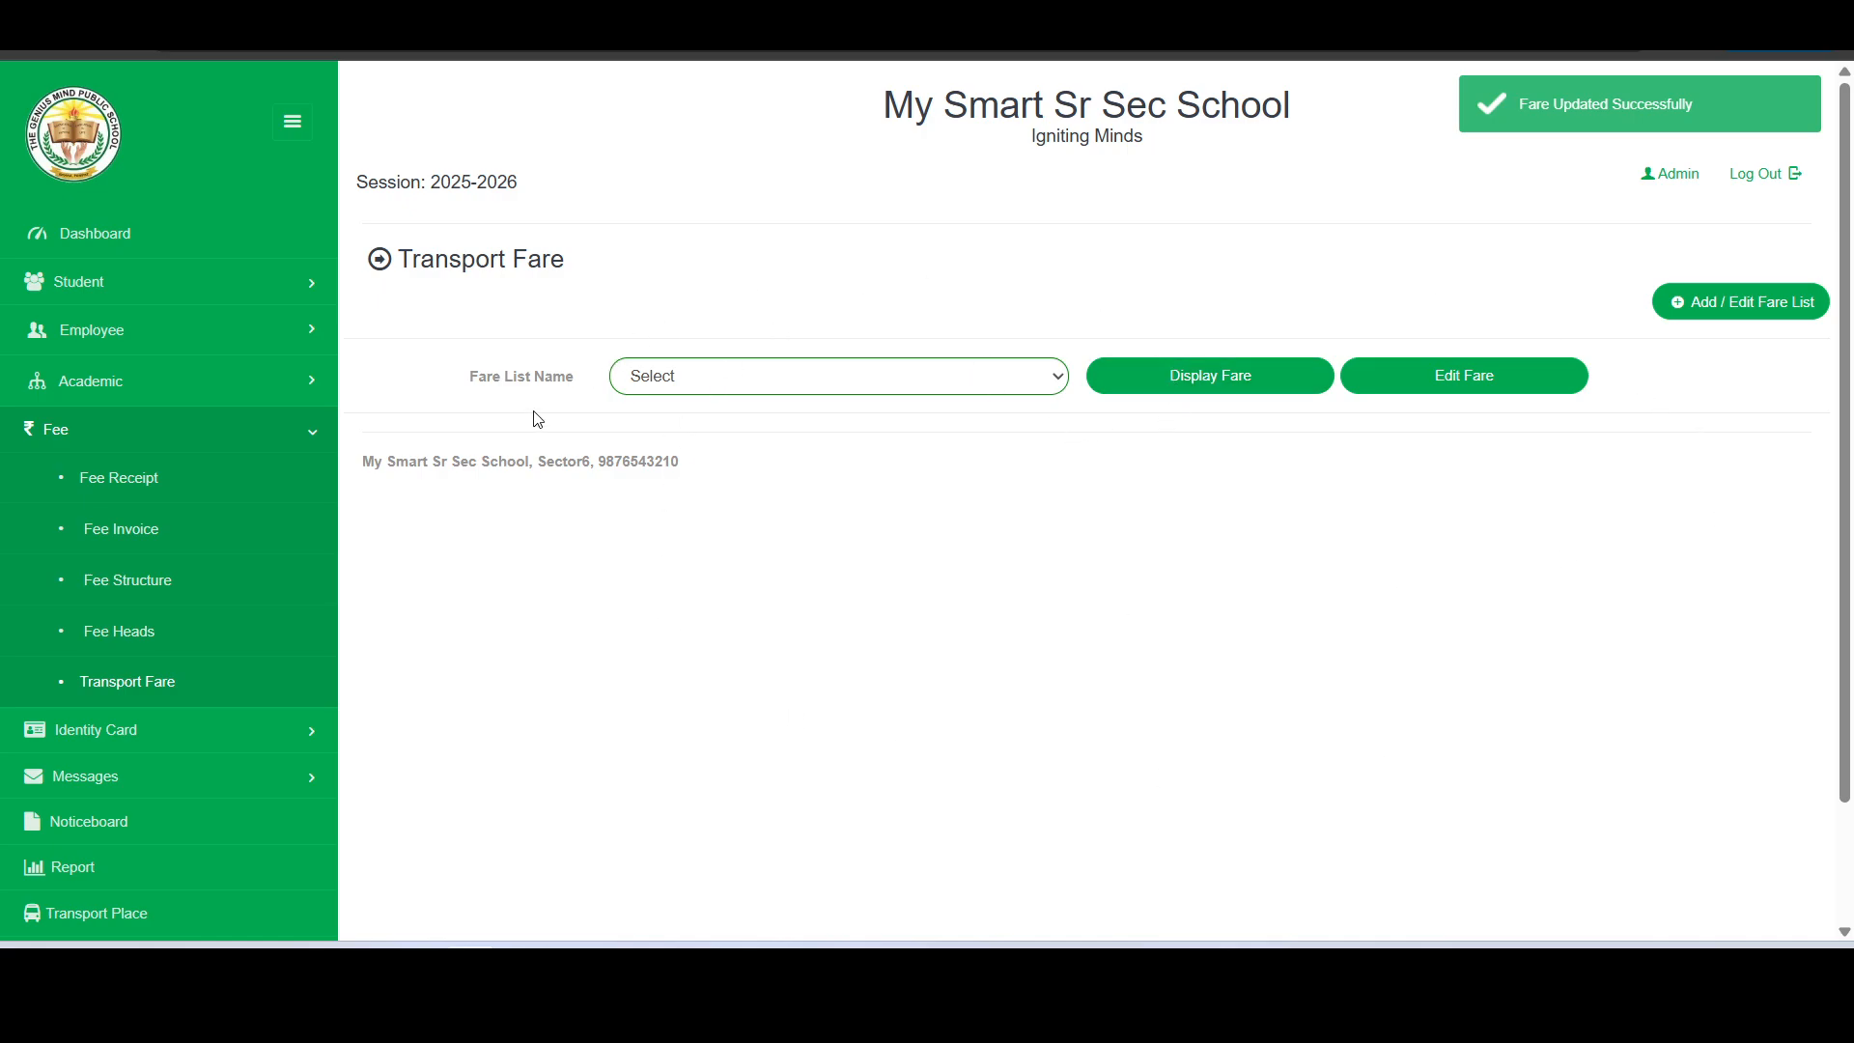
- Display the students of class Nursery, section Rose, for updating their records
left_click(268, 431)
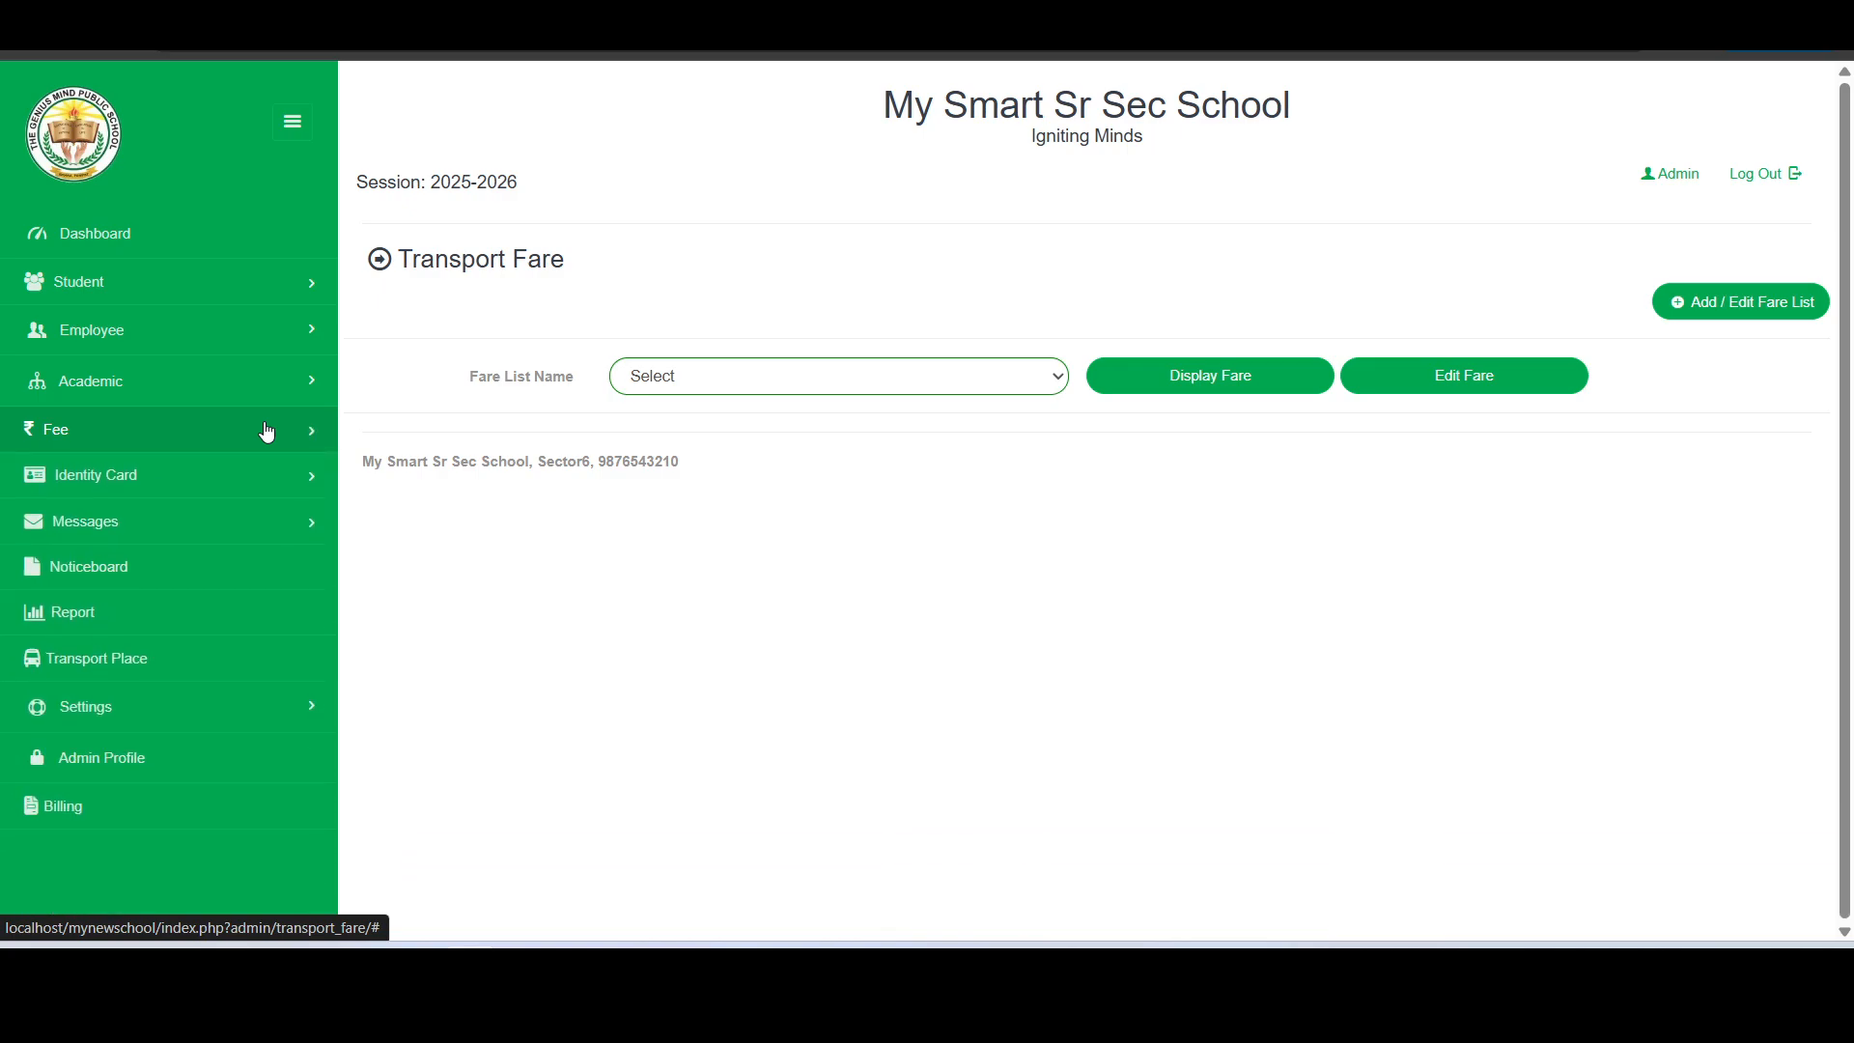
left_click(268, 432)
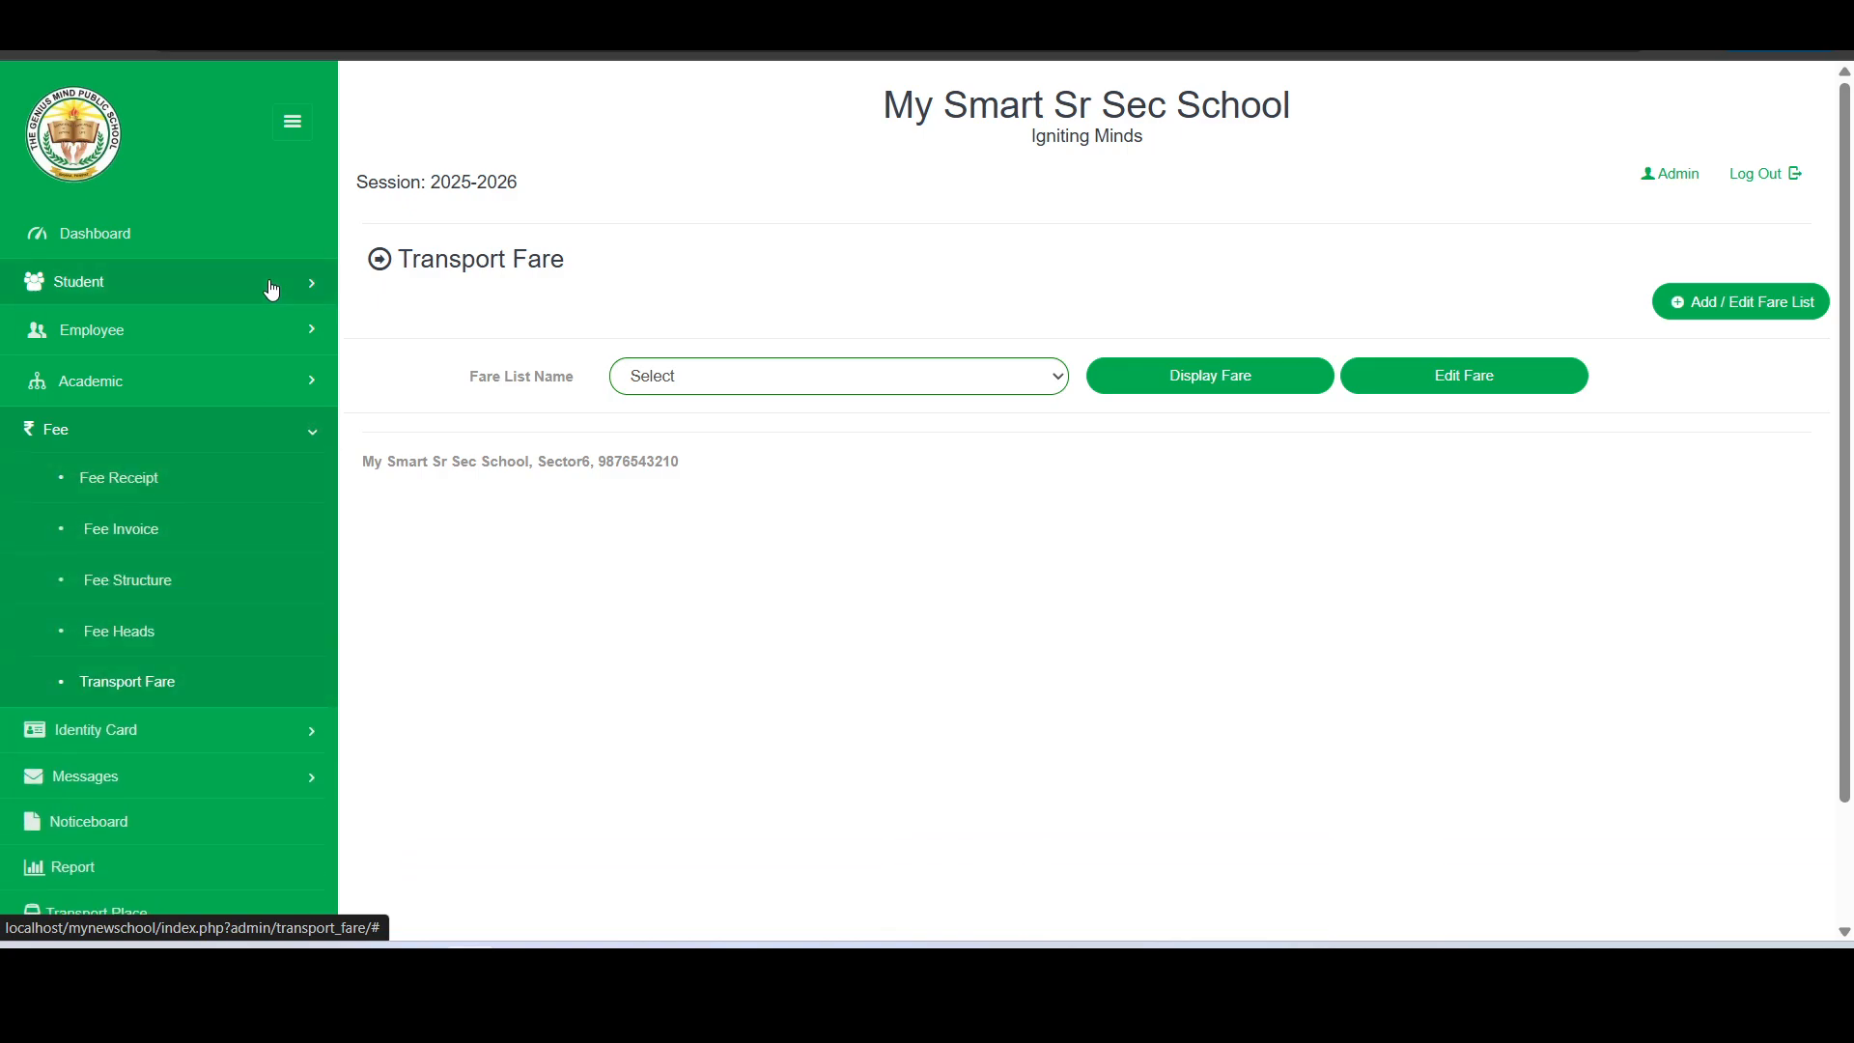
left_click(182, 285)
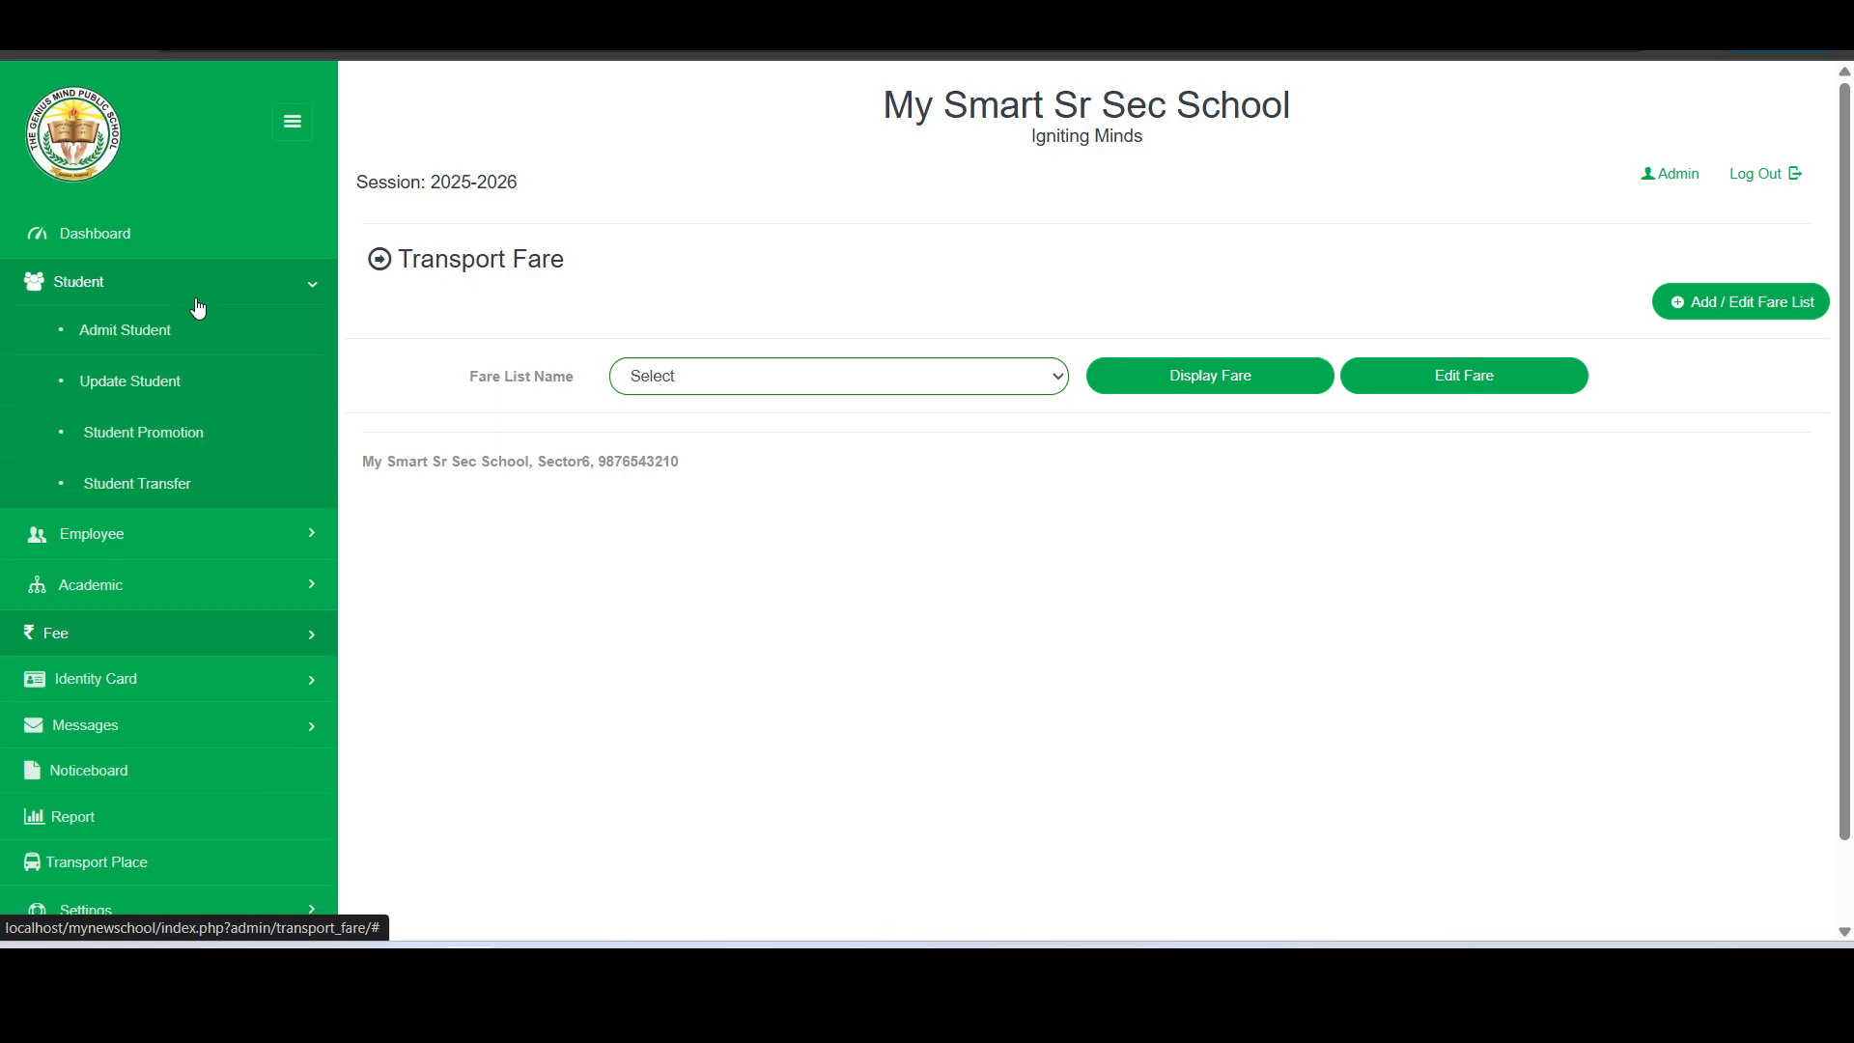
left_click(162, 390)
left_click(788, 317)
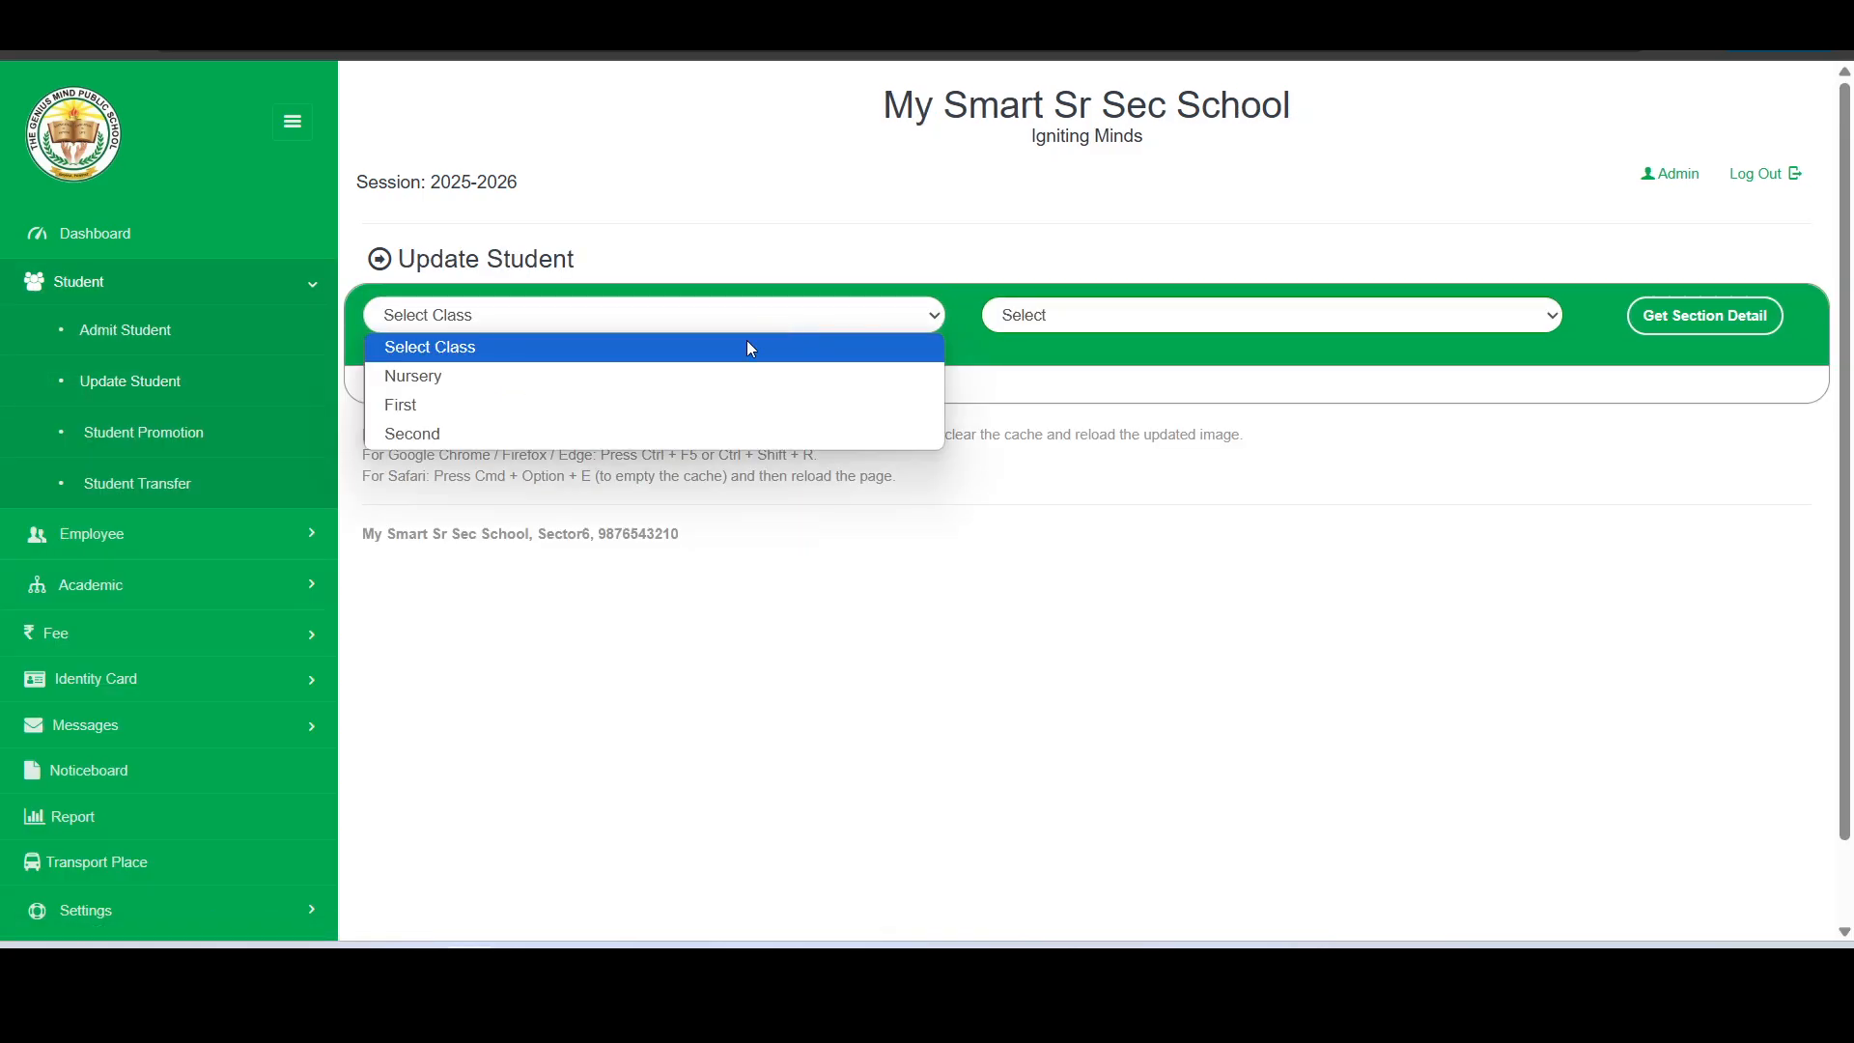
left_click(674, 378)
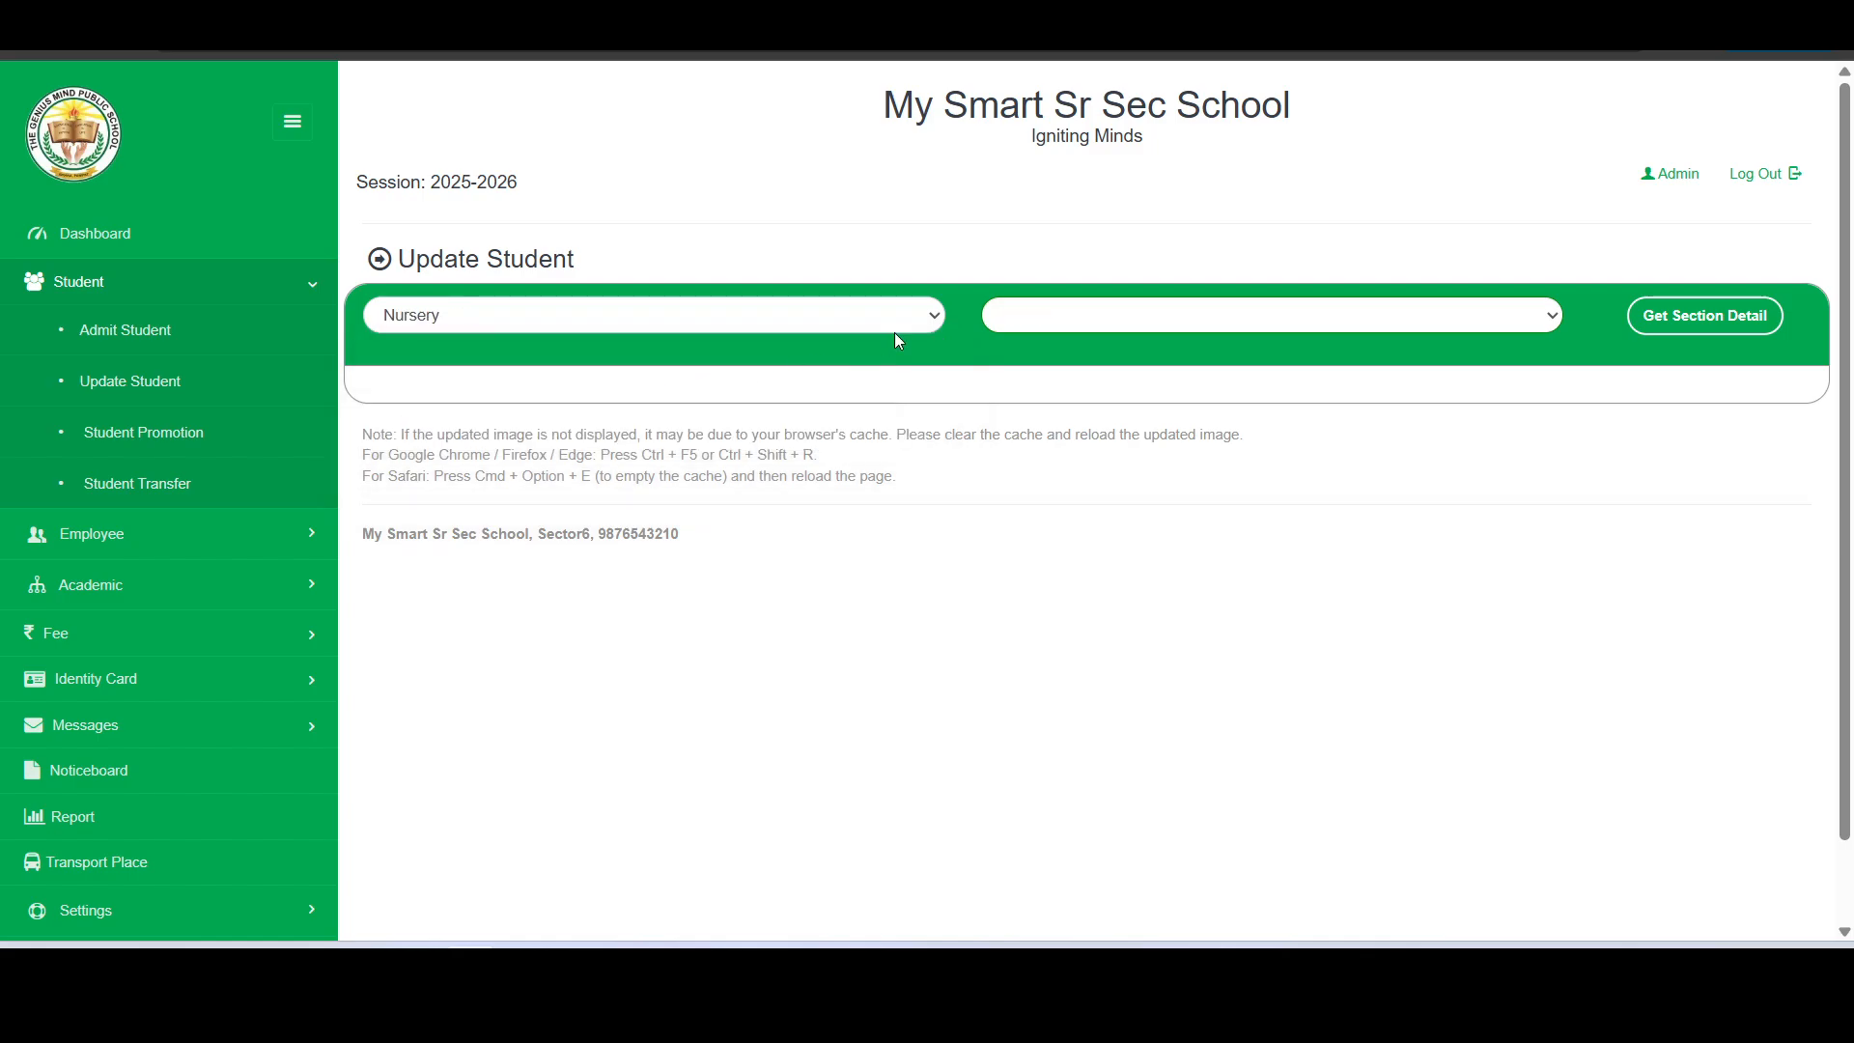
left_click(1104, 324)
left_click(1064, 404)
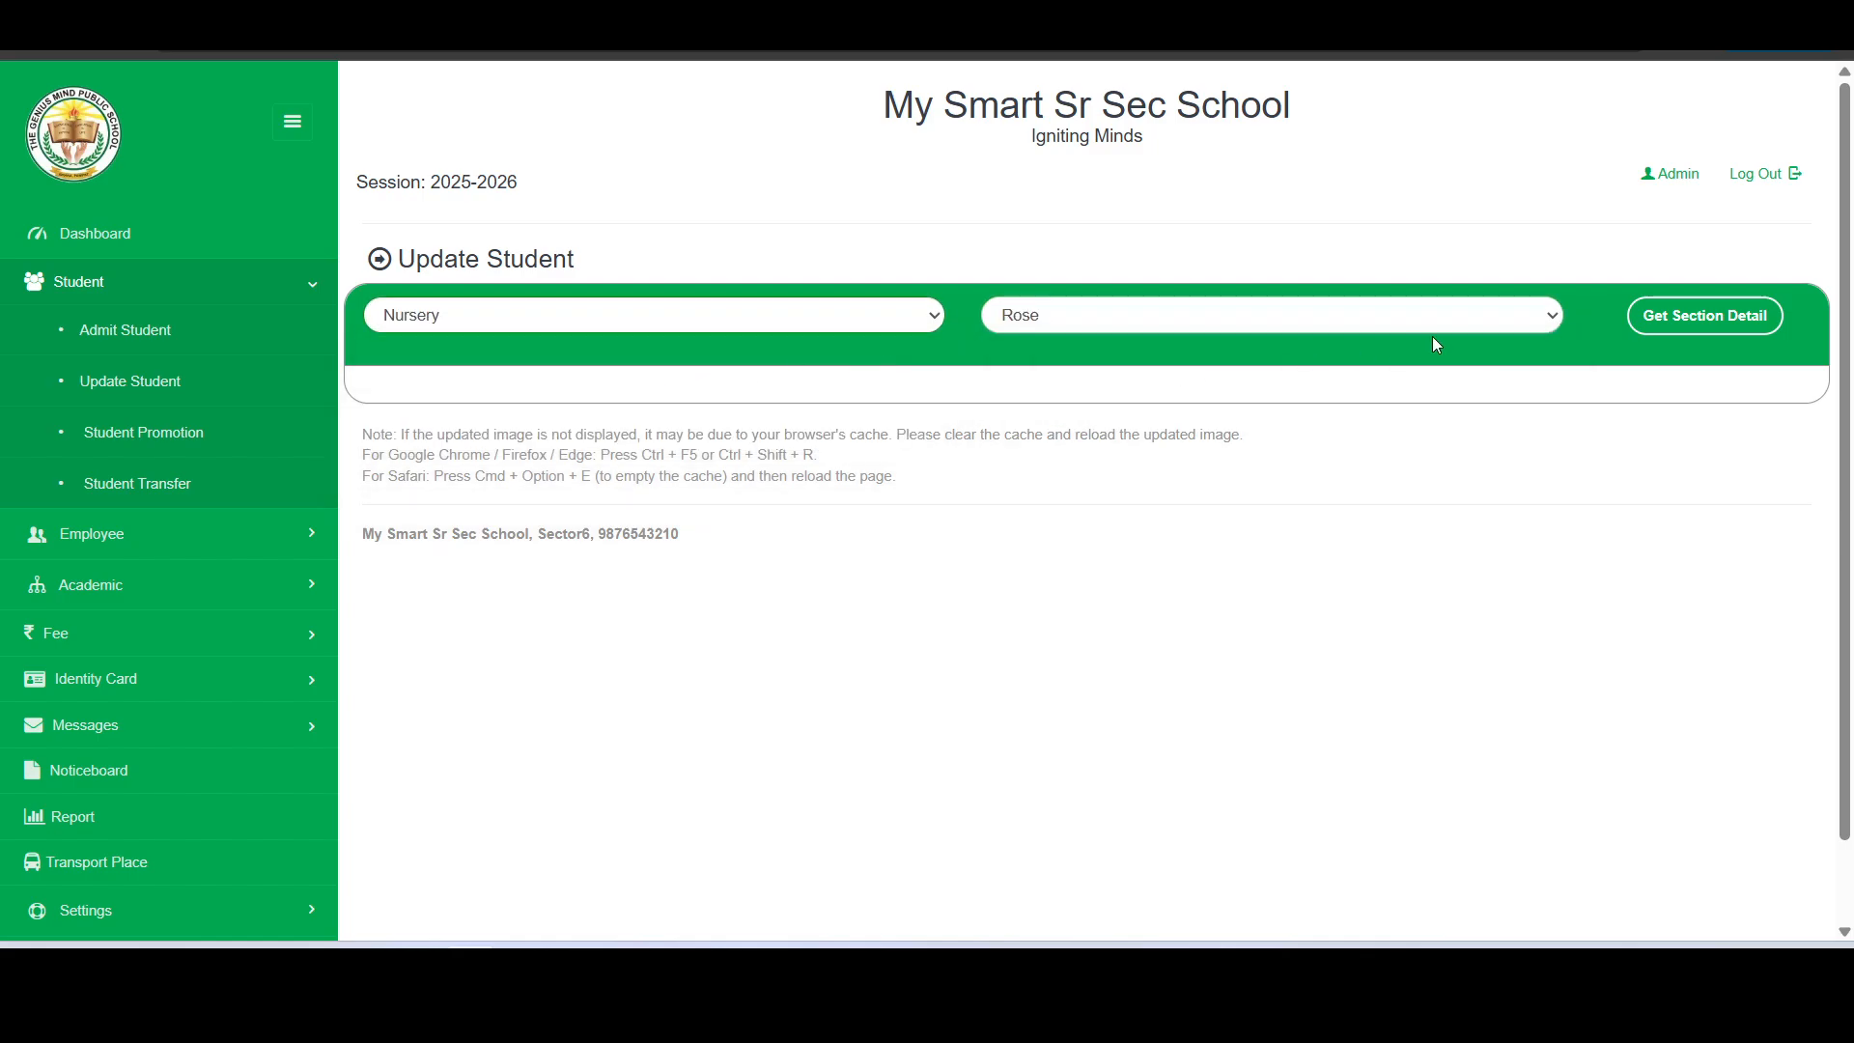
left_click(1718, 336)
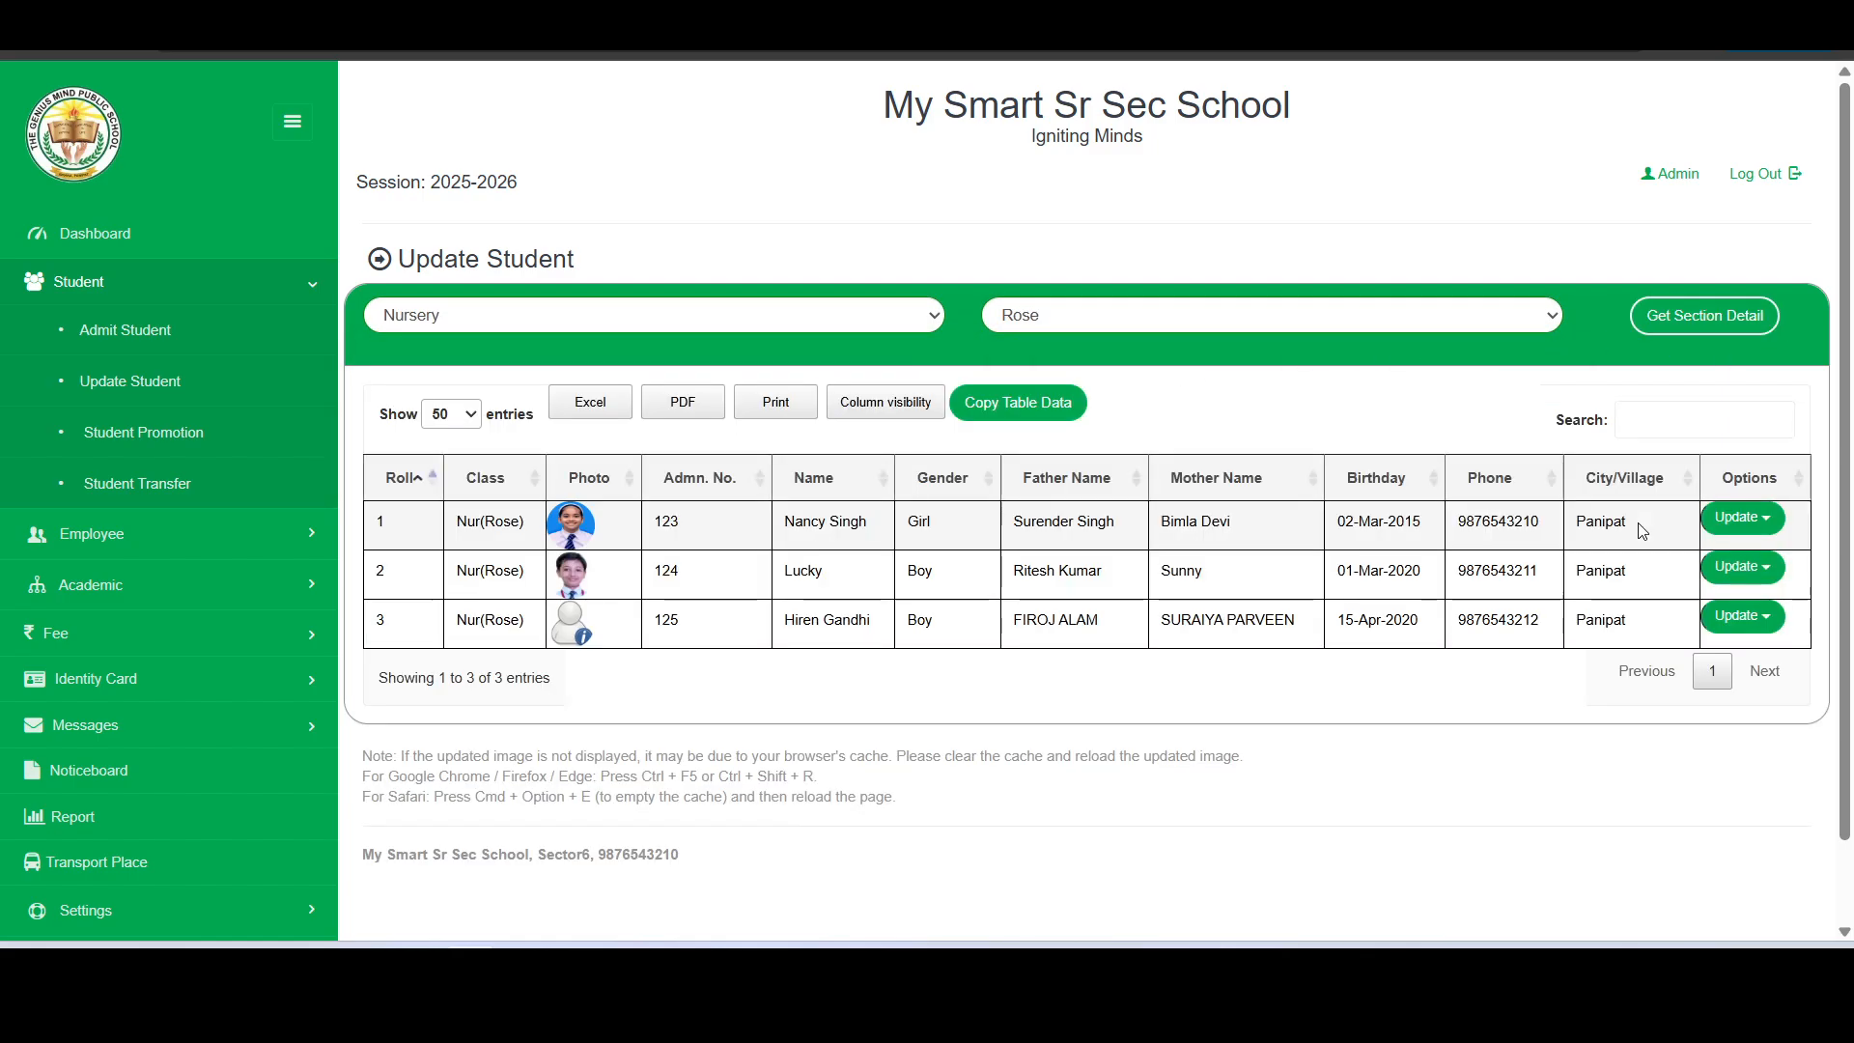
- Open the transport details of the student with roll number 1 and set transport provided to Yes
left_click(1741, 522)
scroll(1656, 731, "down", 1)
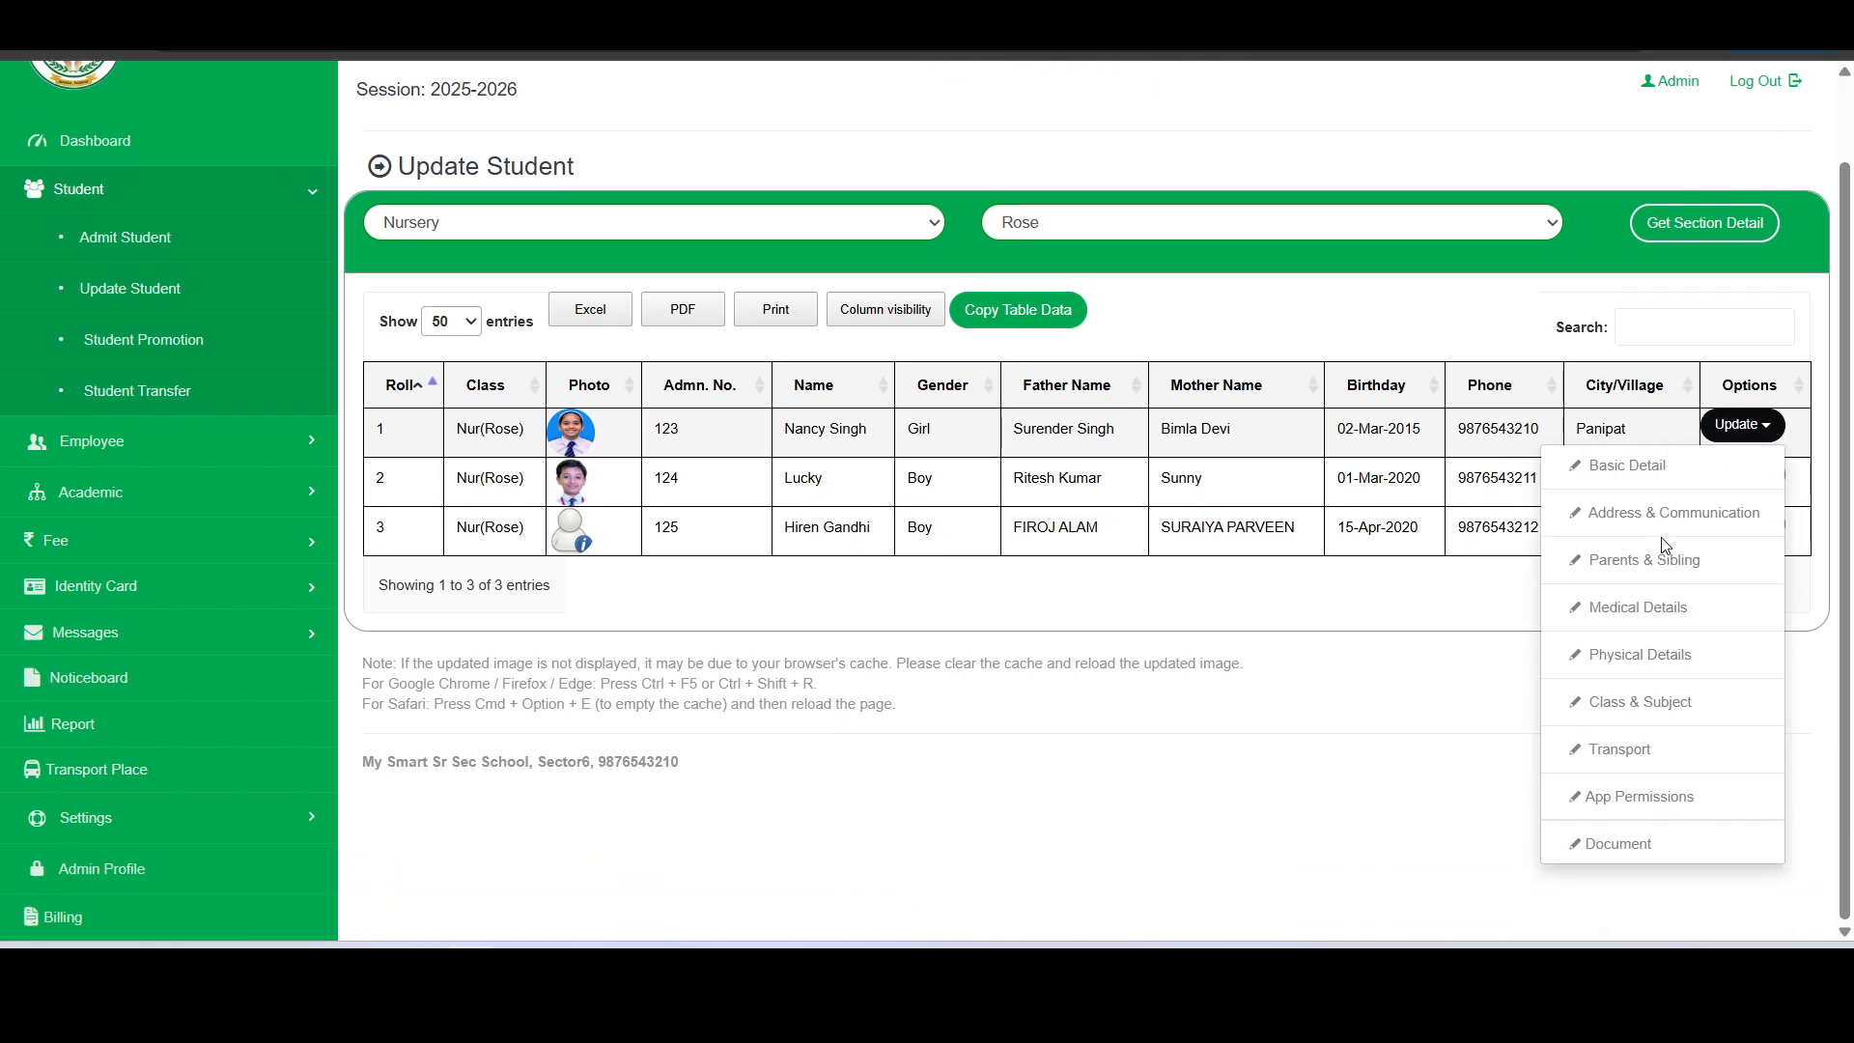
left_click(1632, 752)
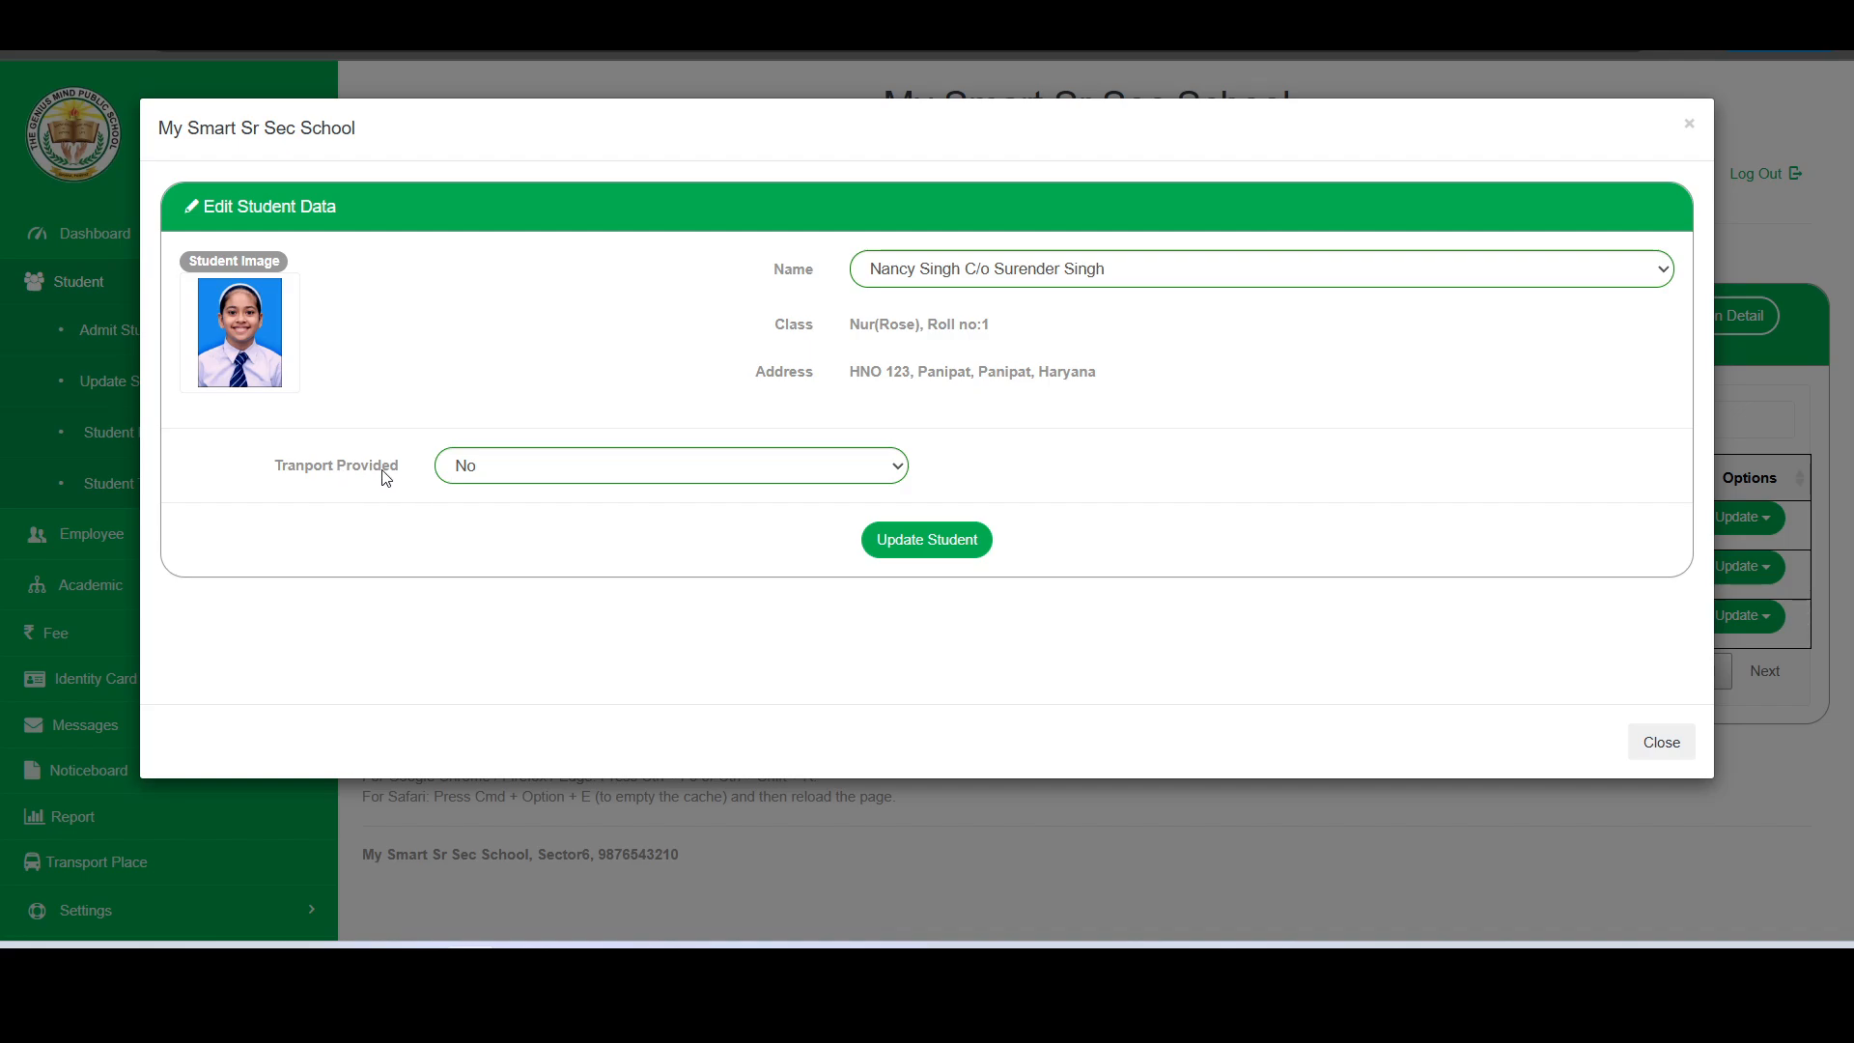
left_click(502, 468)
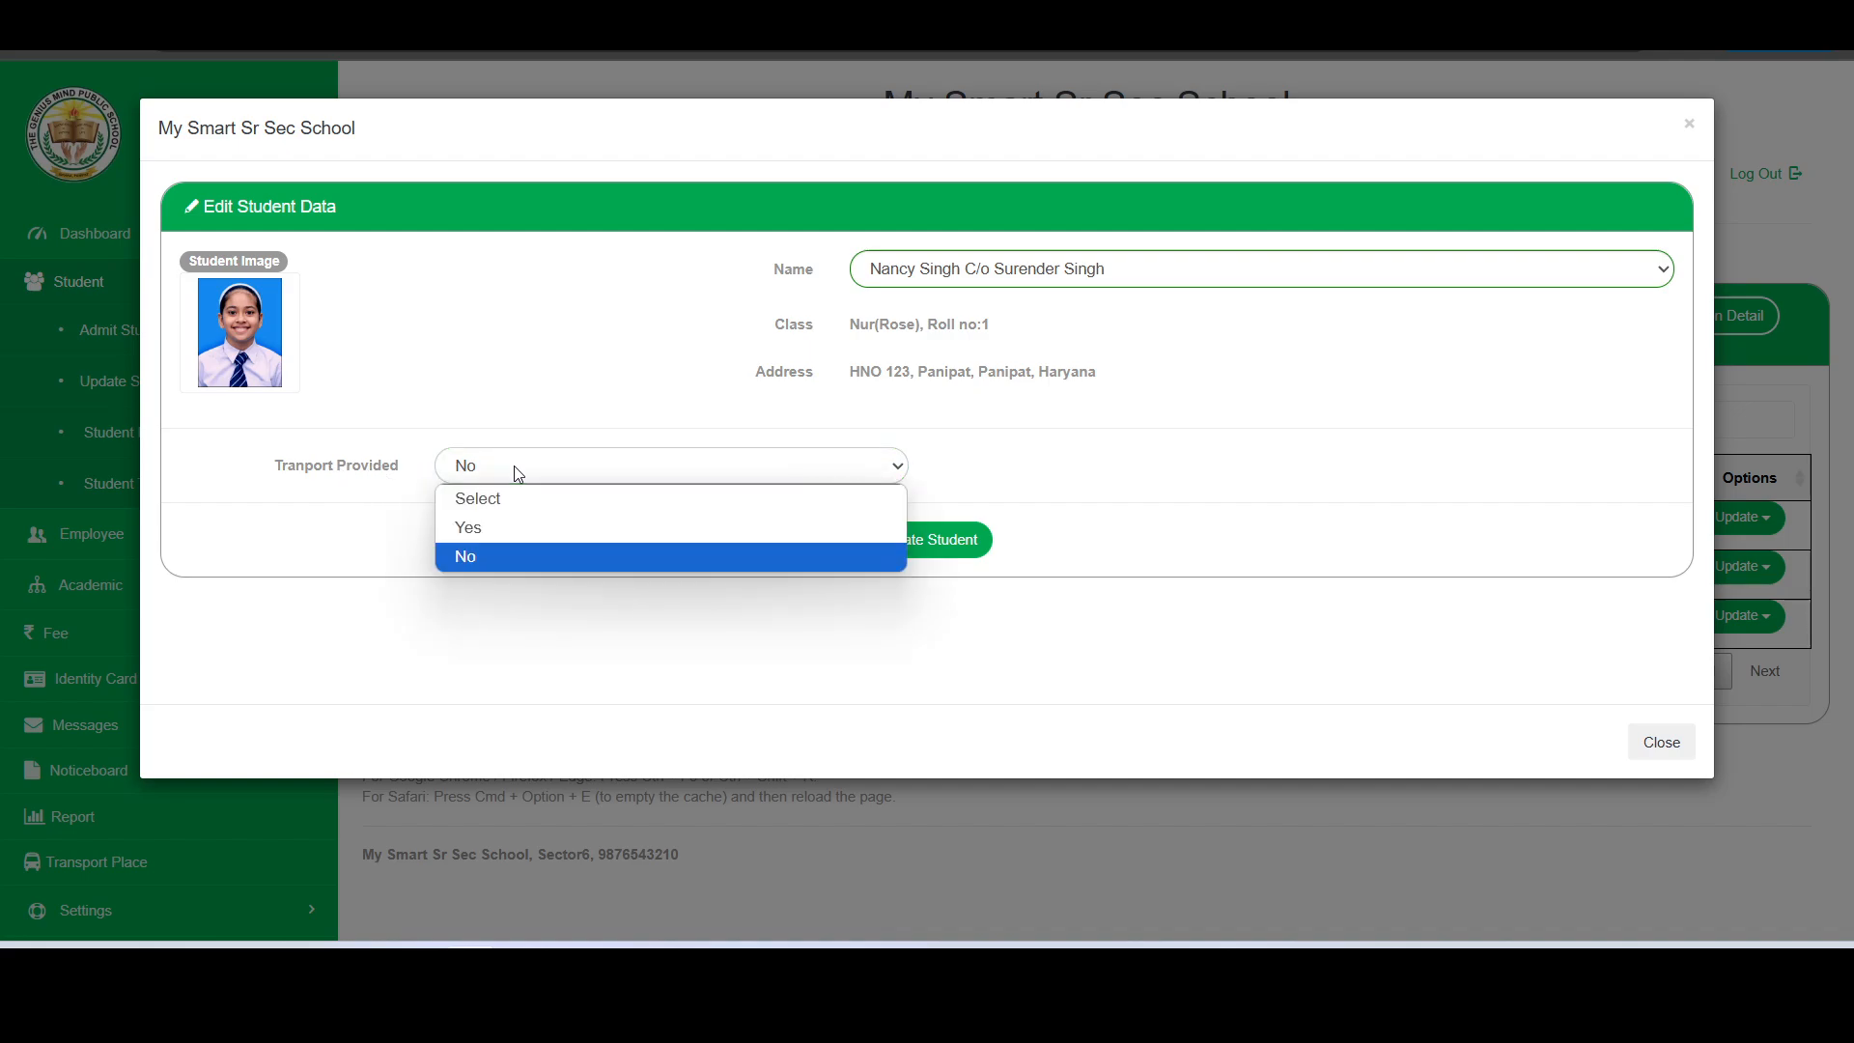
left_click(495, 527)
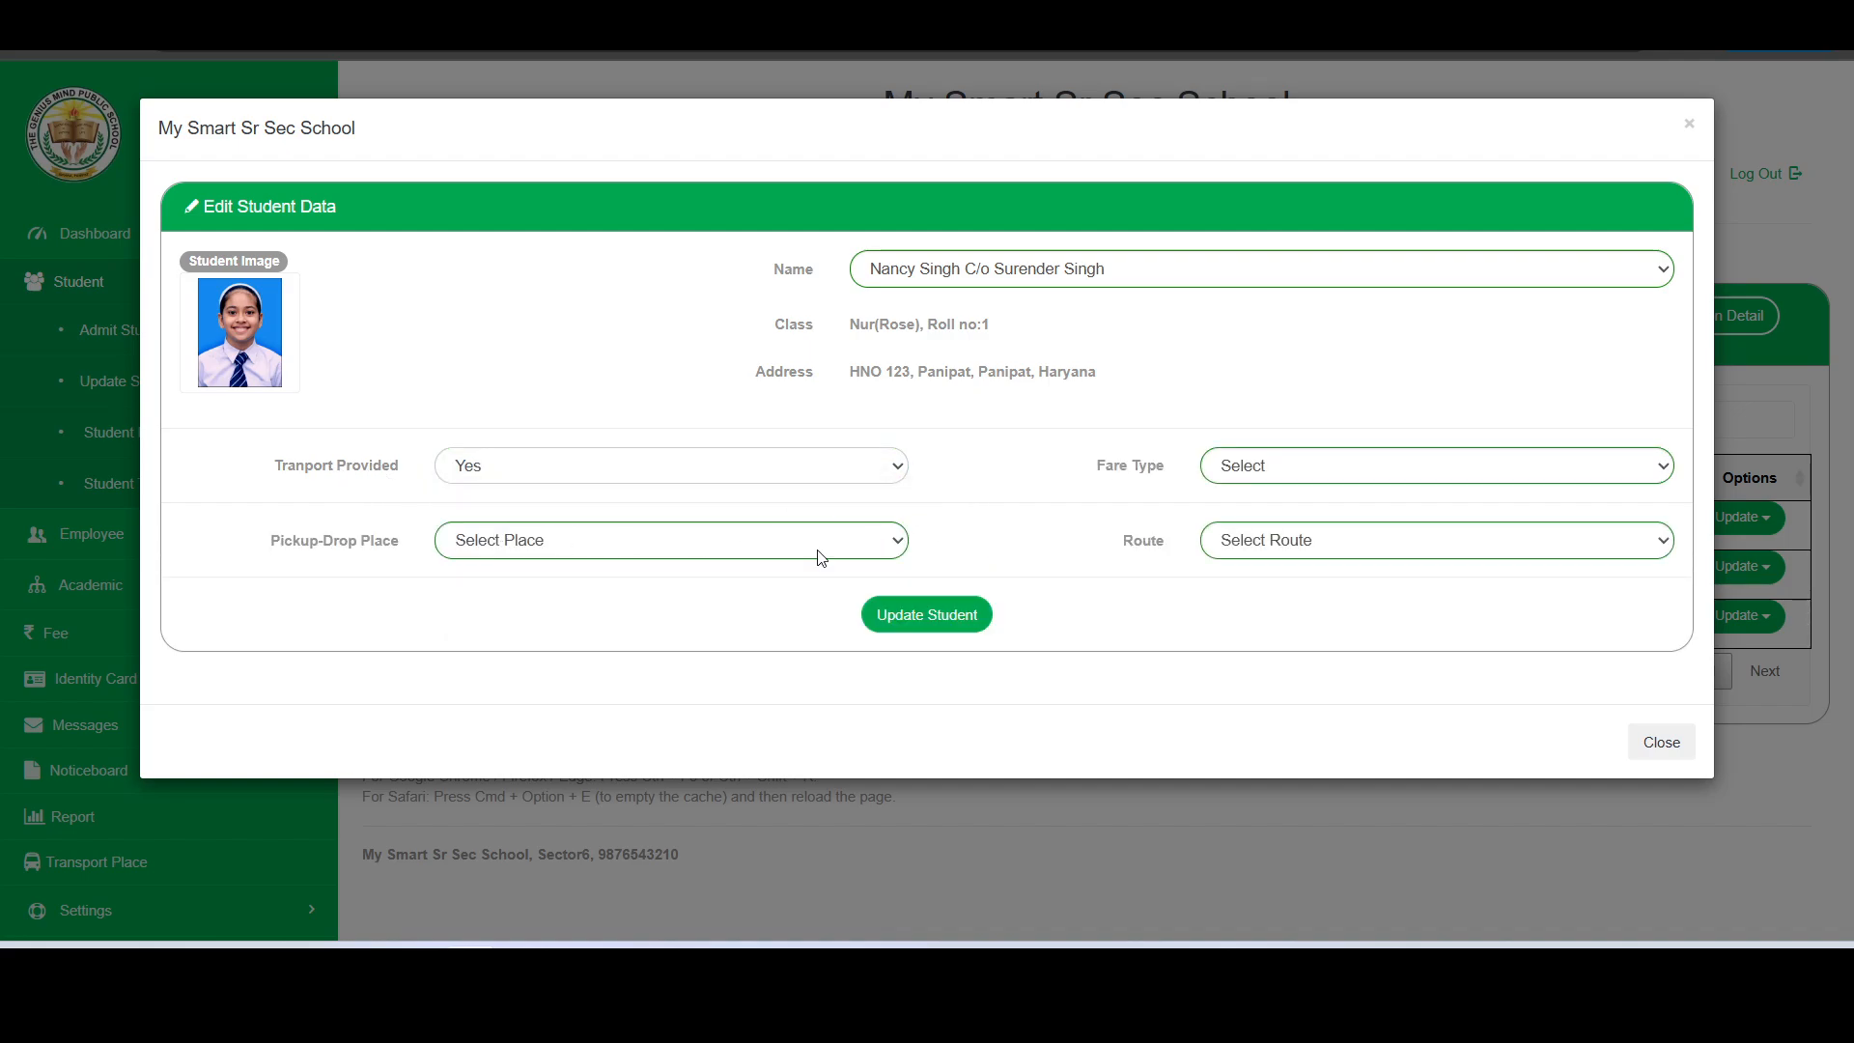
- Set the student's fare type to Ordinary and pickup-drop place to Panipat - Sector4, and save the transport details
left_click(1263, 481)
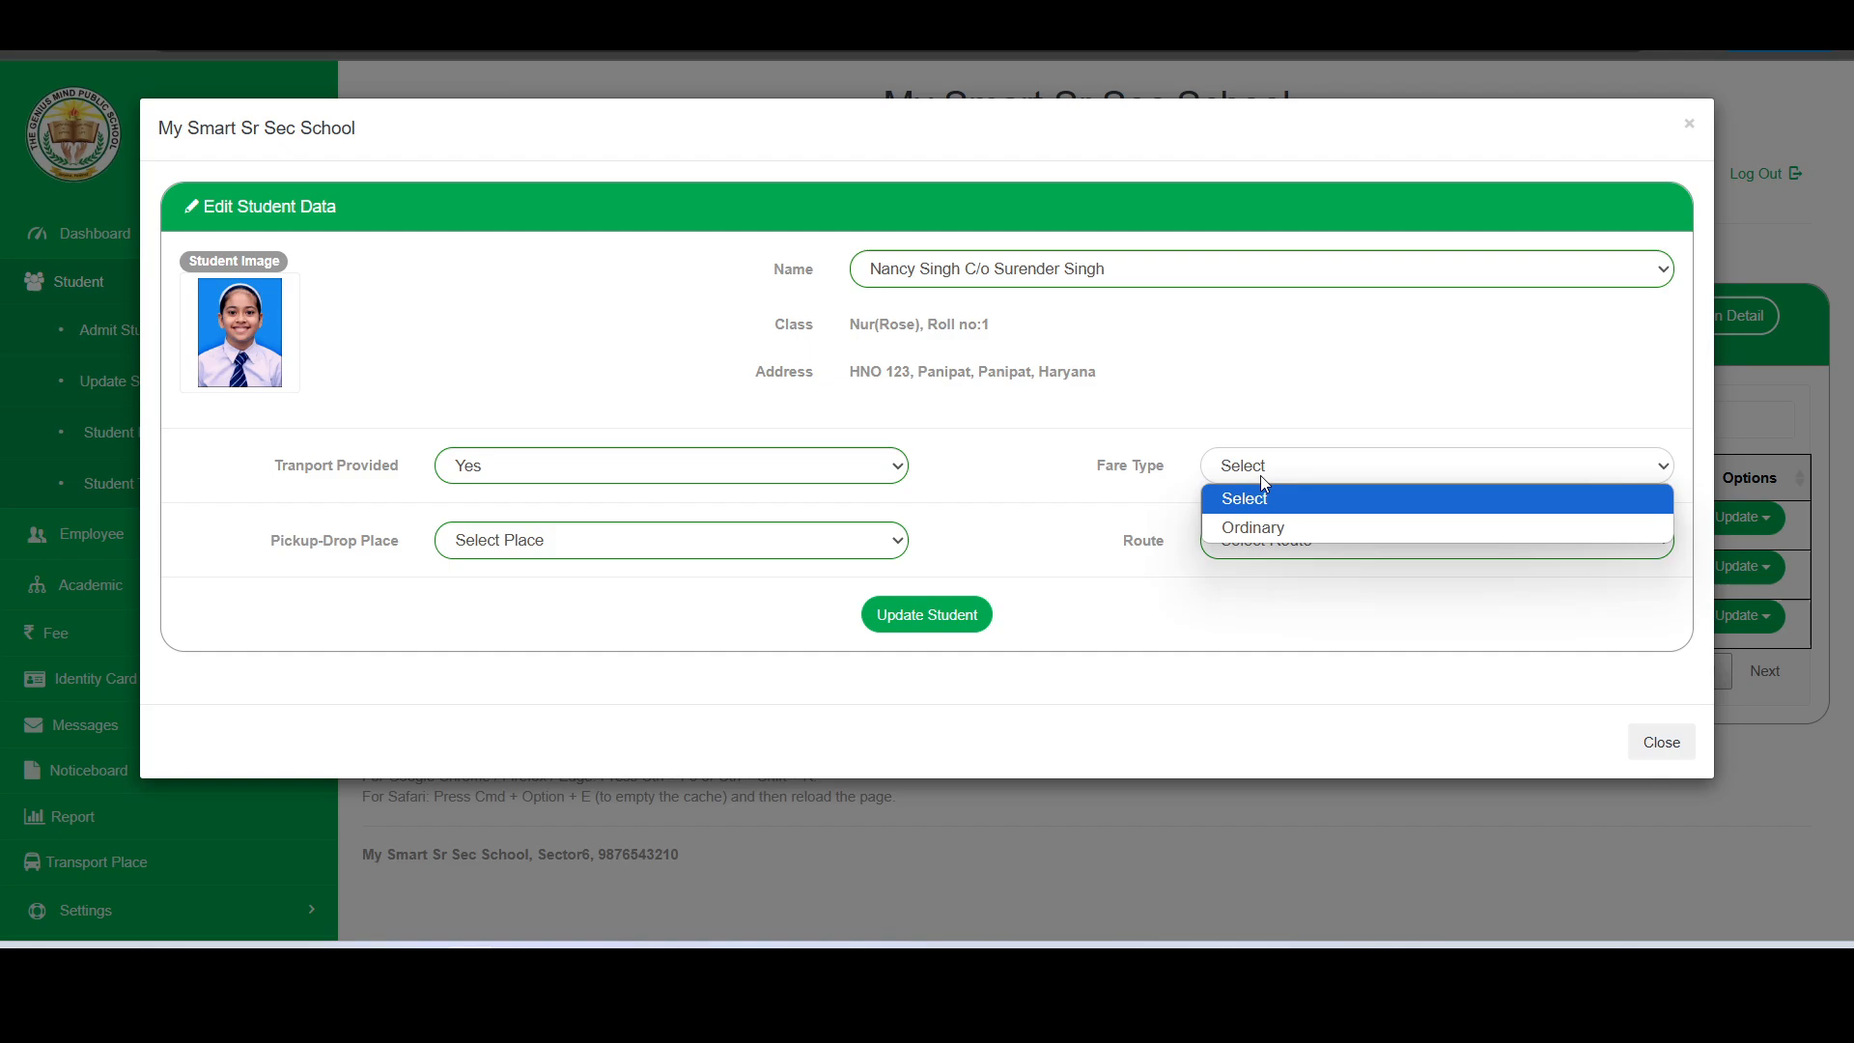
left_click(1233, 530)
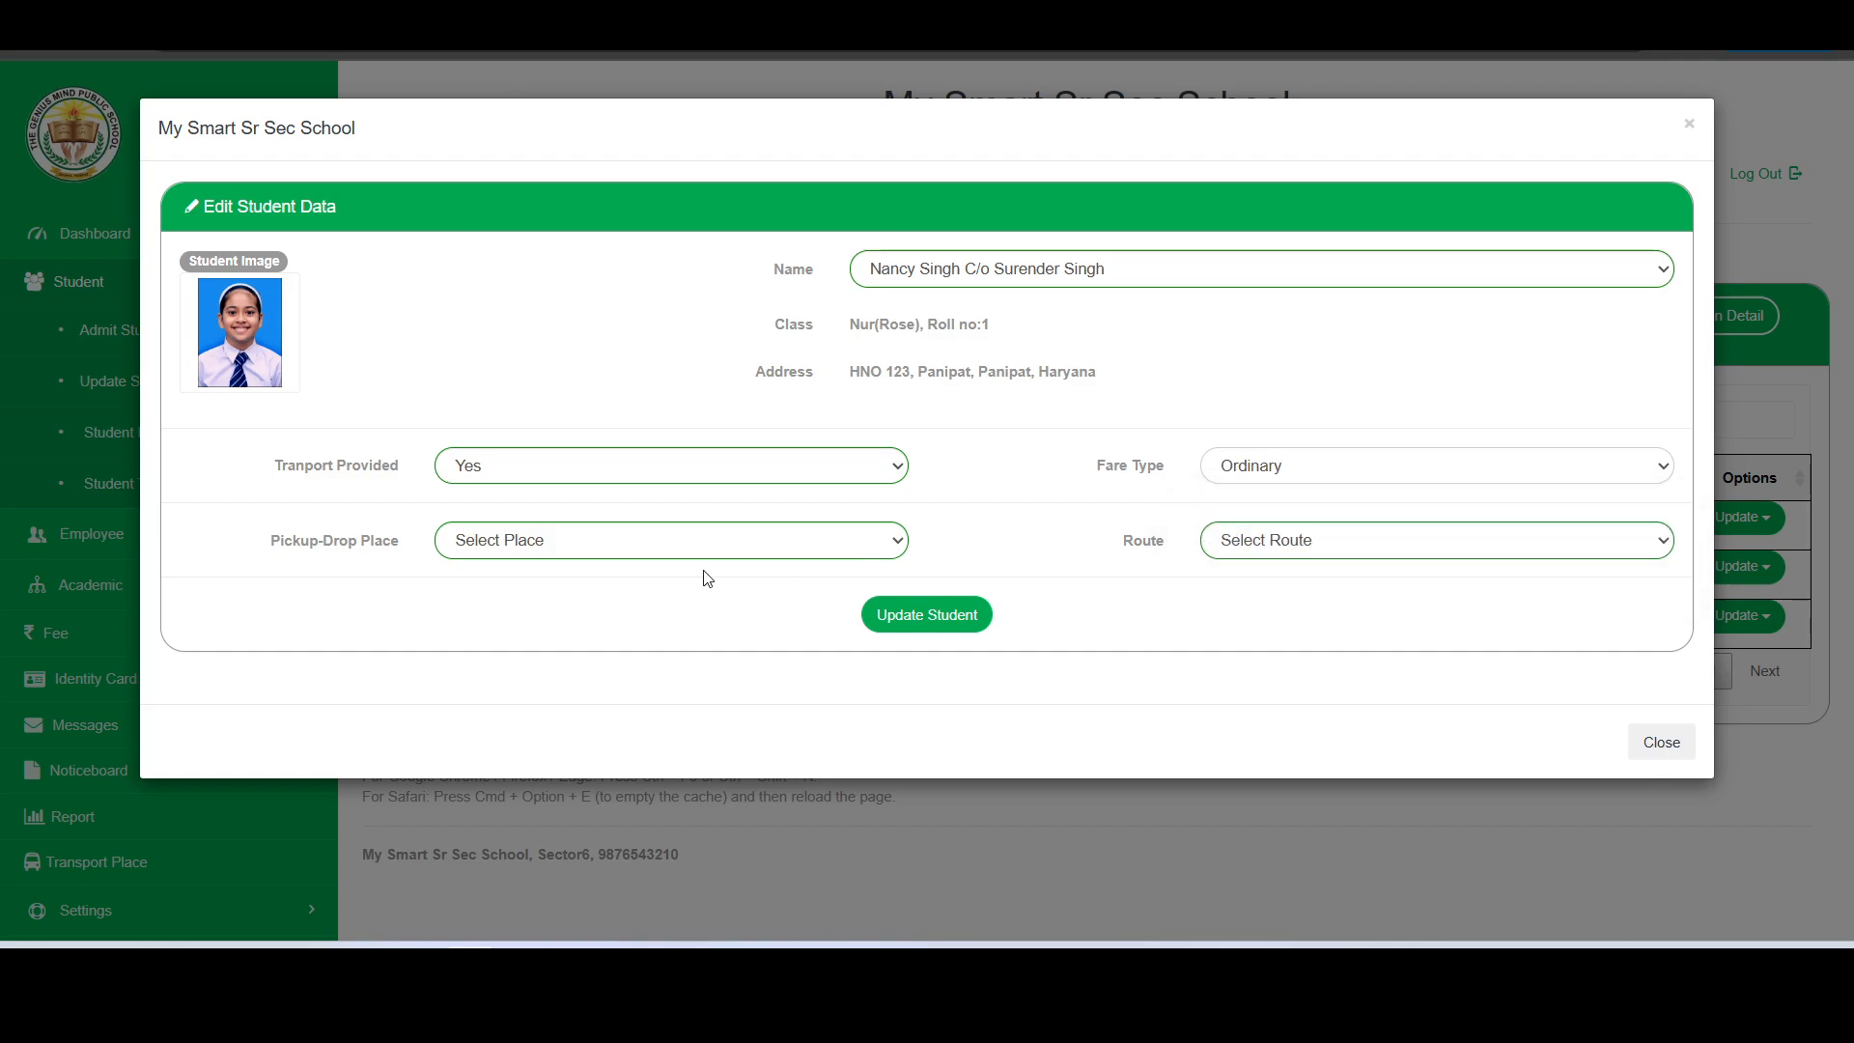
left_click(520, 542)
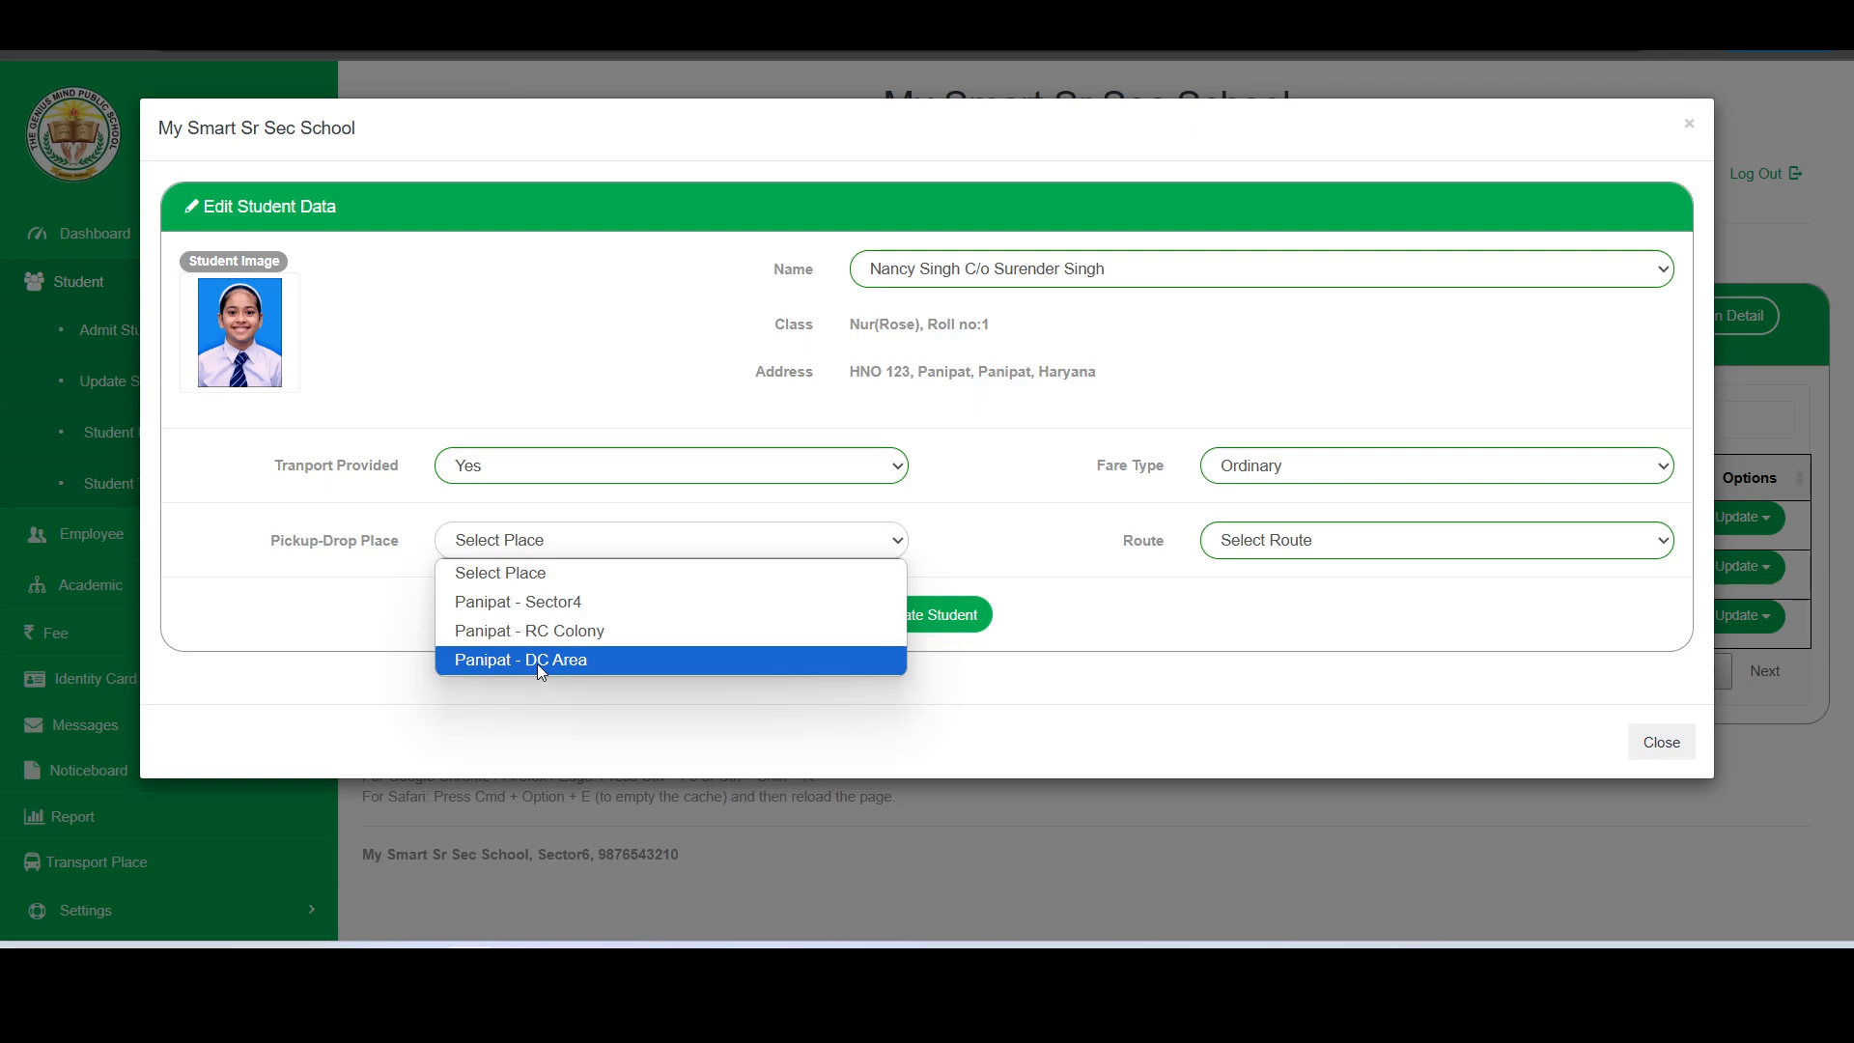
left_click(548, 604)
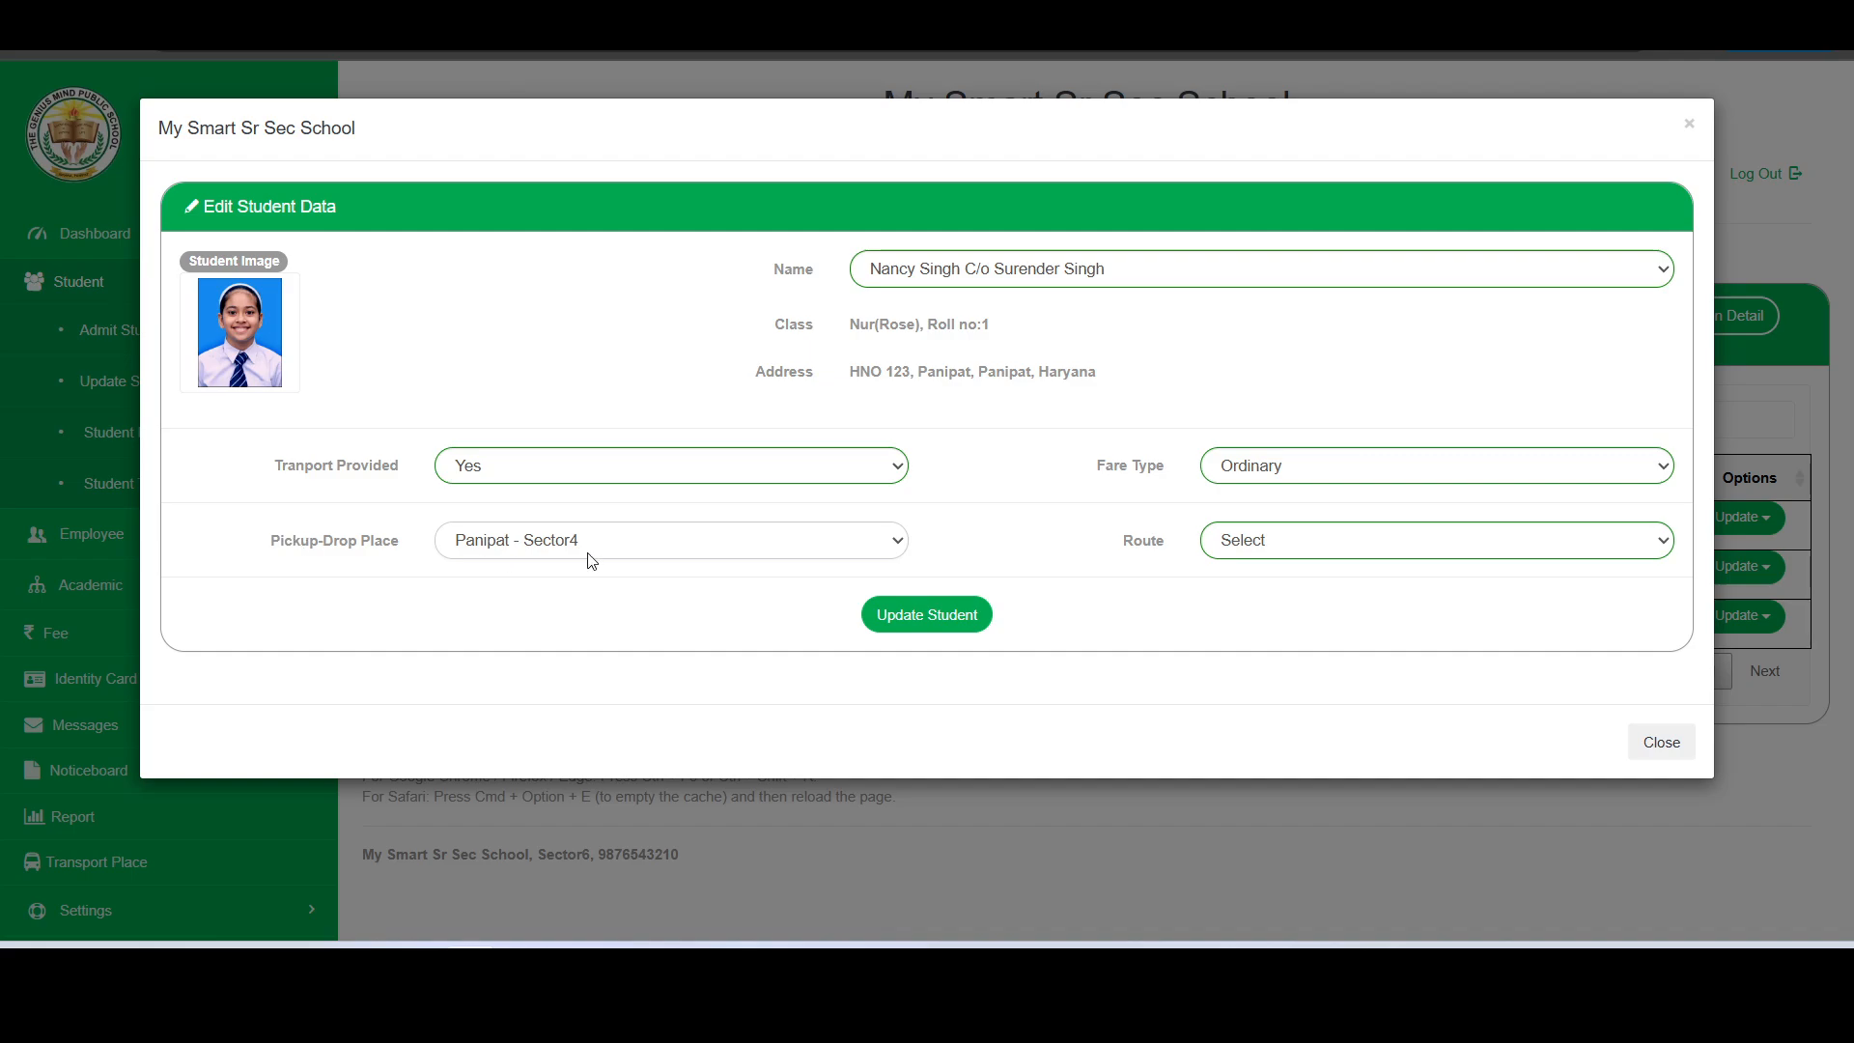
left_click(940, 618)
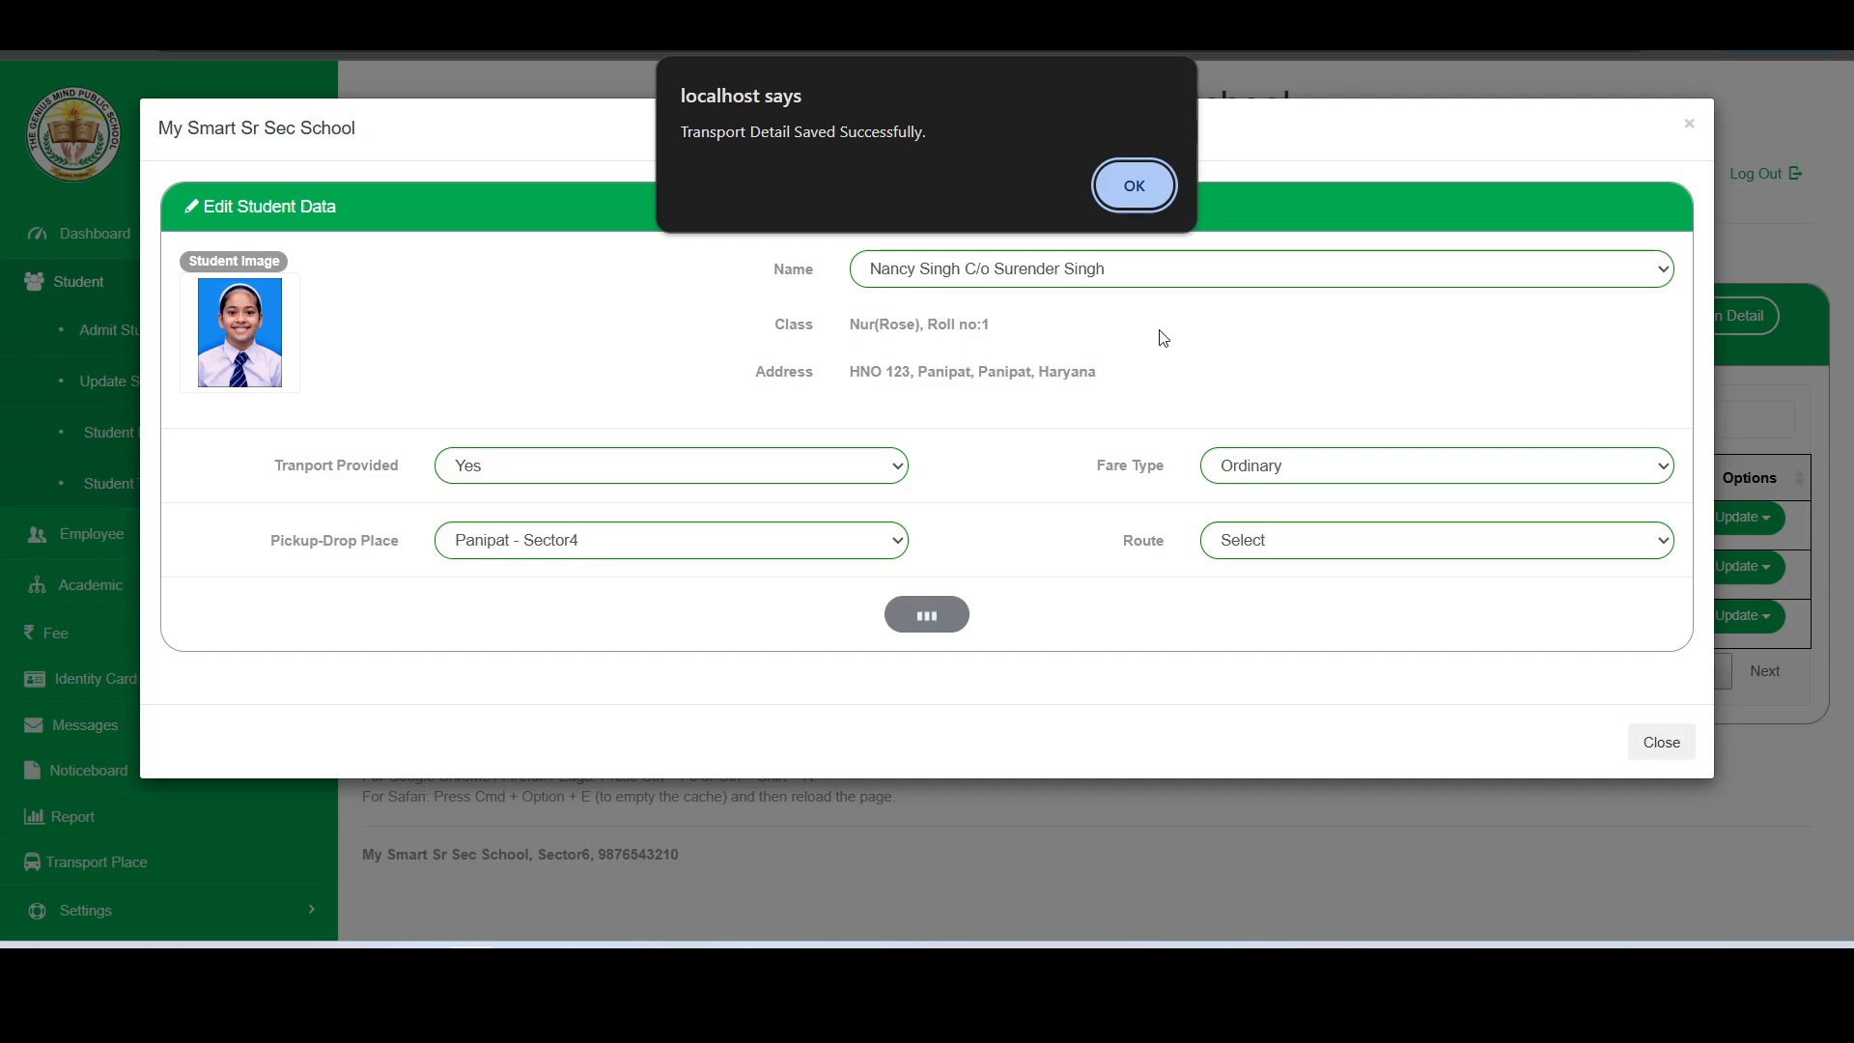
left_click(1134, 187)
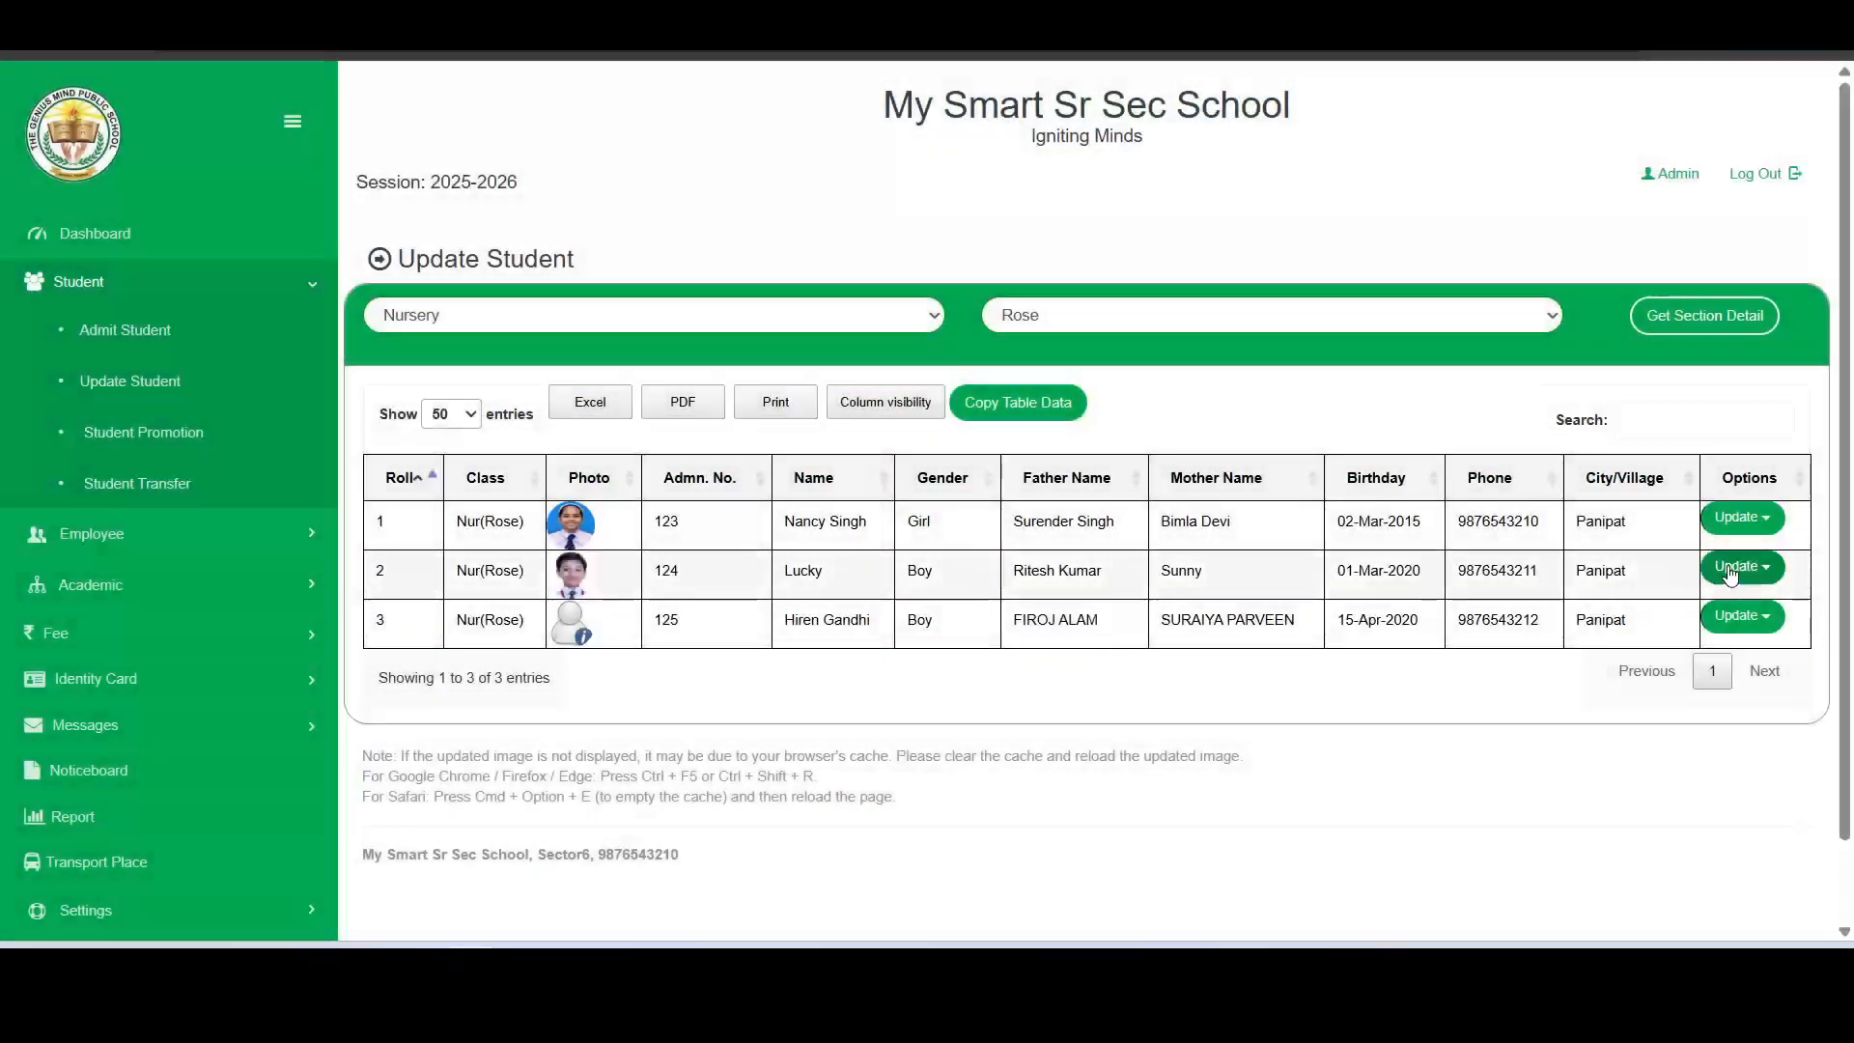
- Open the transport details of the student with roll number 2 and set transport provided to Yes
left_click(1743, 567)
scroll(1548, 680, "down", 1)
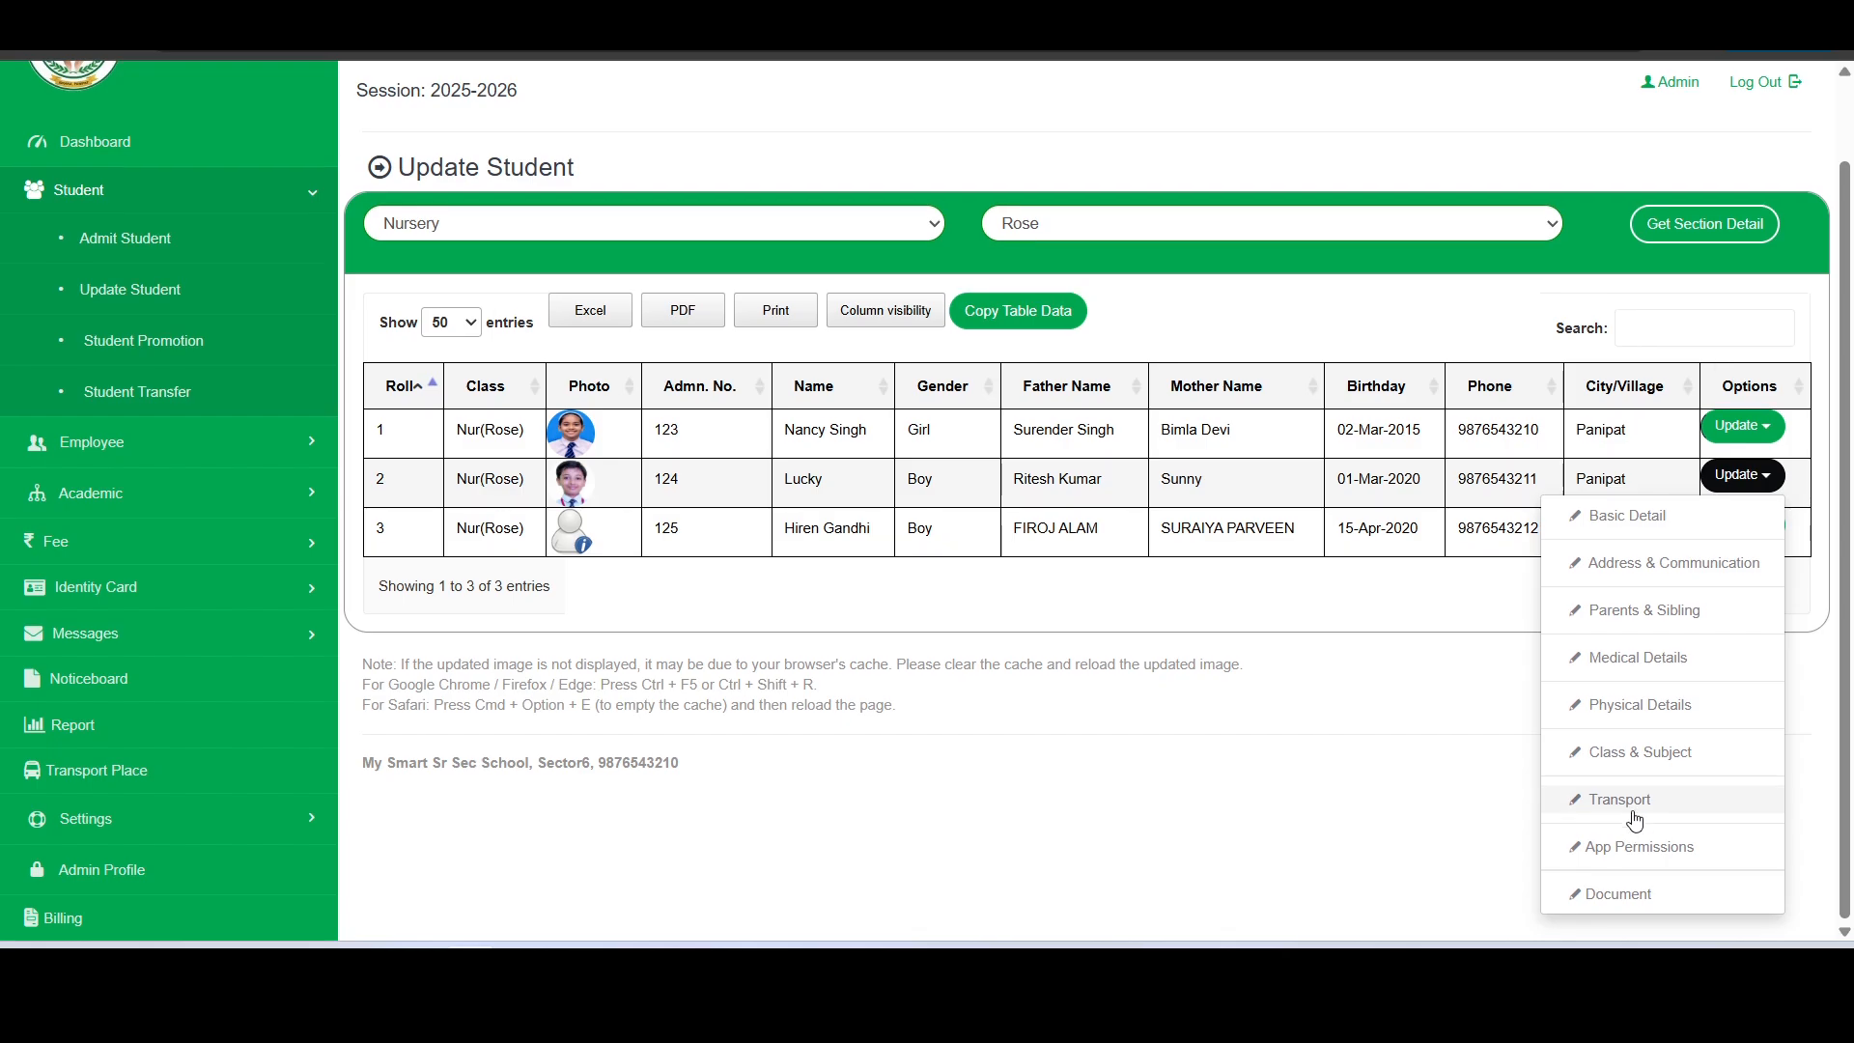
left_click(1632, 798)
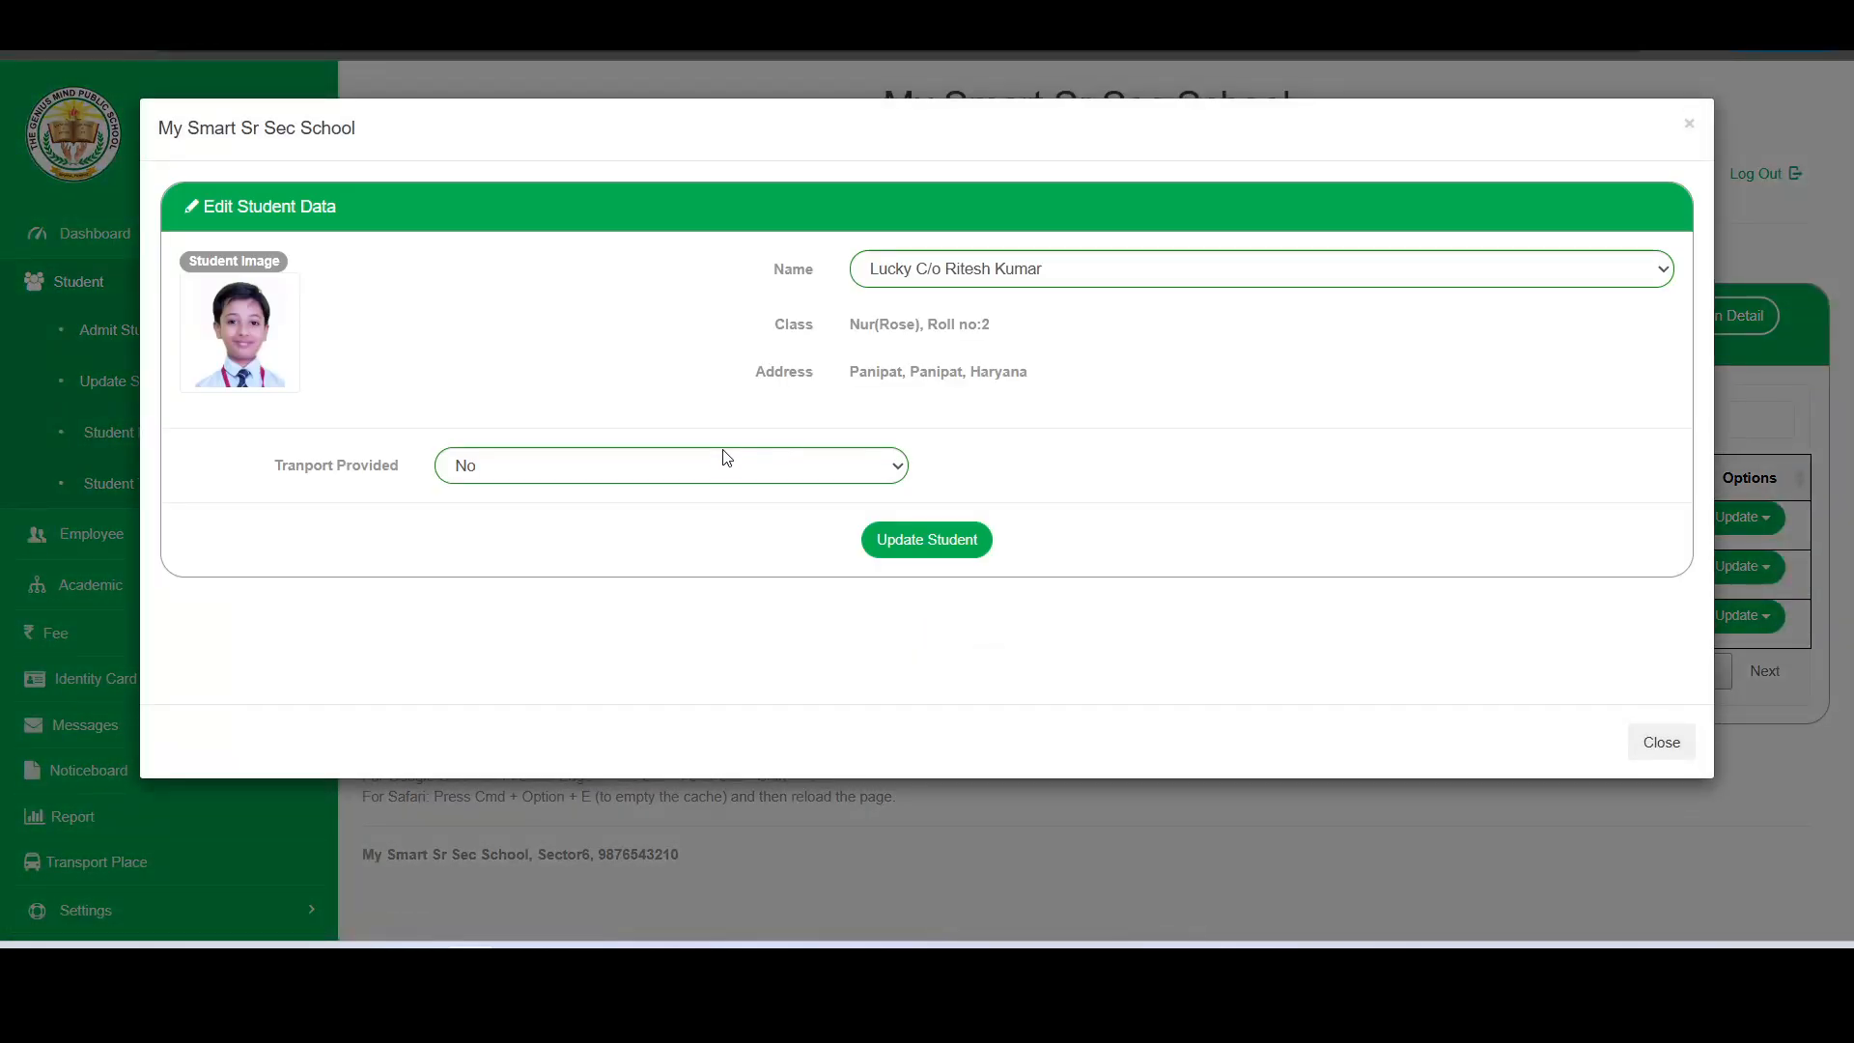
left_click(653, 470)
left_click(543, 527)
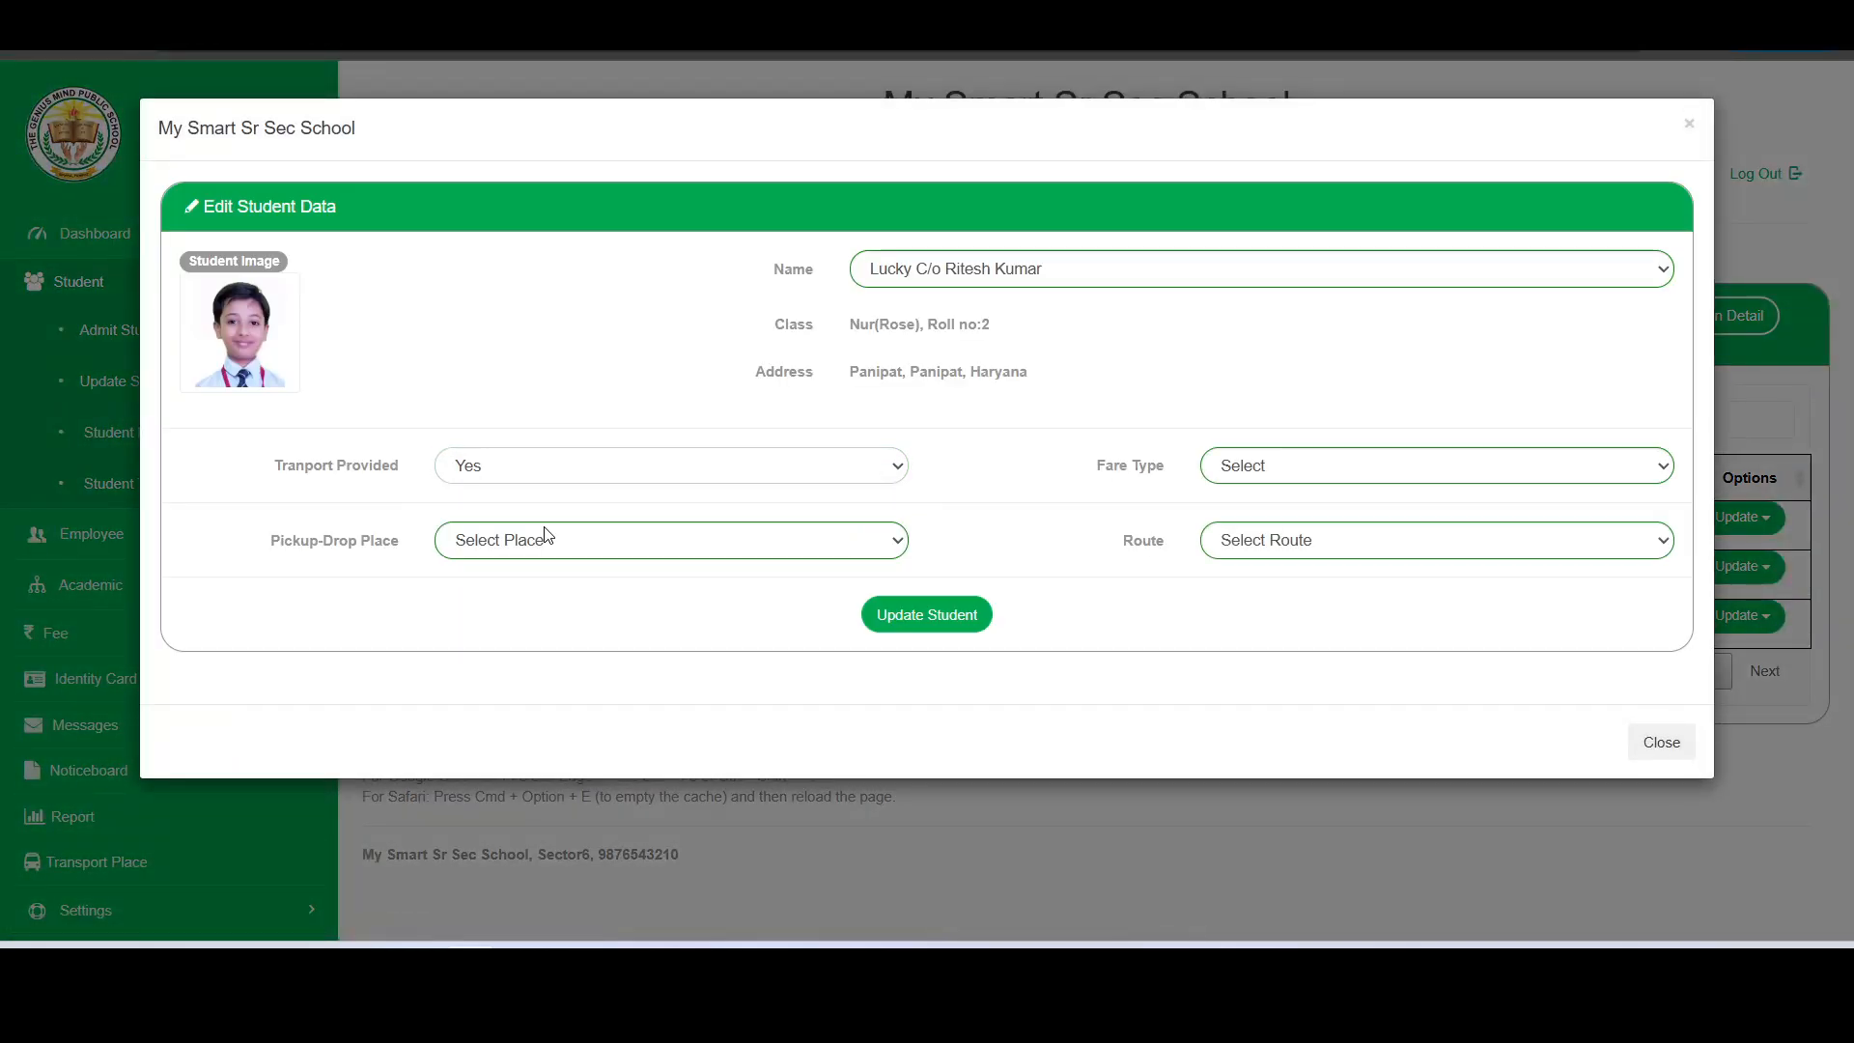
- Assign the roll number 2 student the pickup-drop place Panipat - RC Colony with fare type Ordinary, and save
left_click(519, 544)
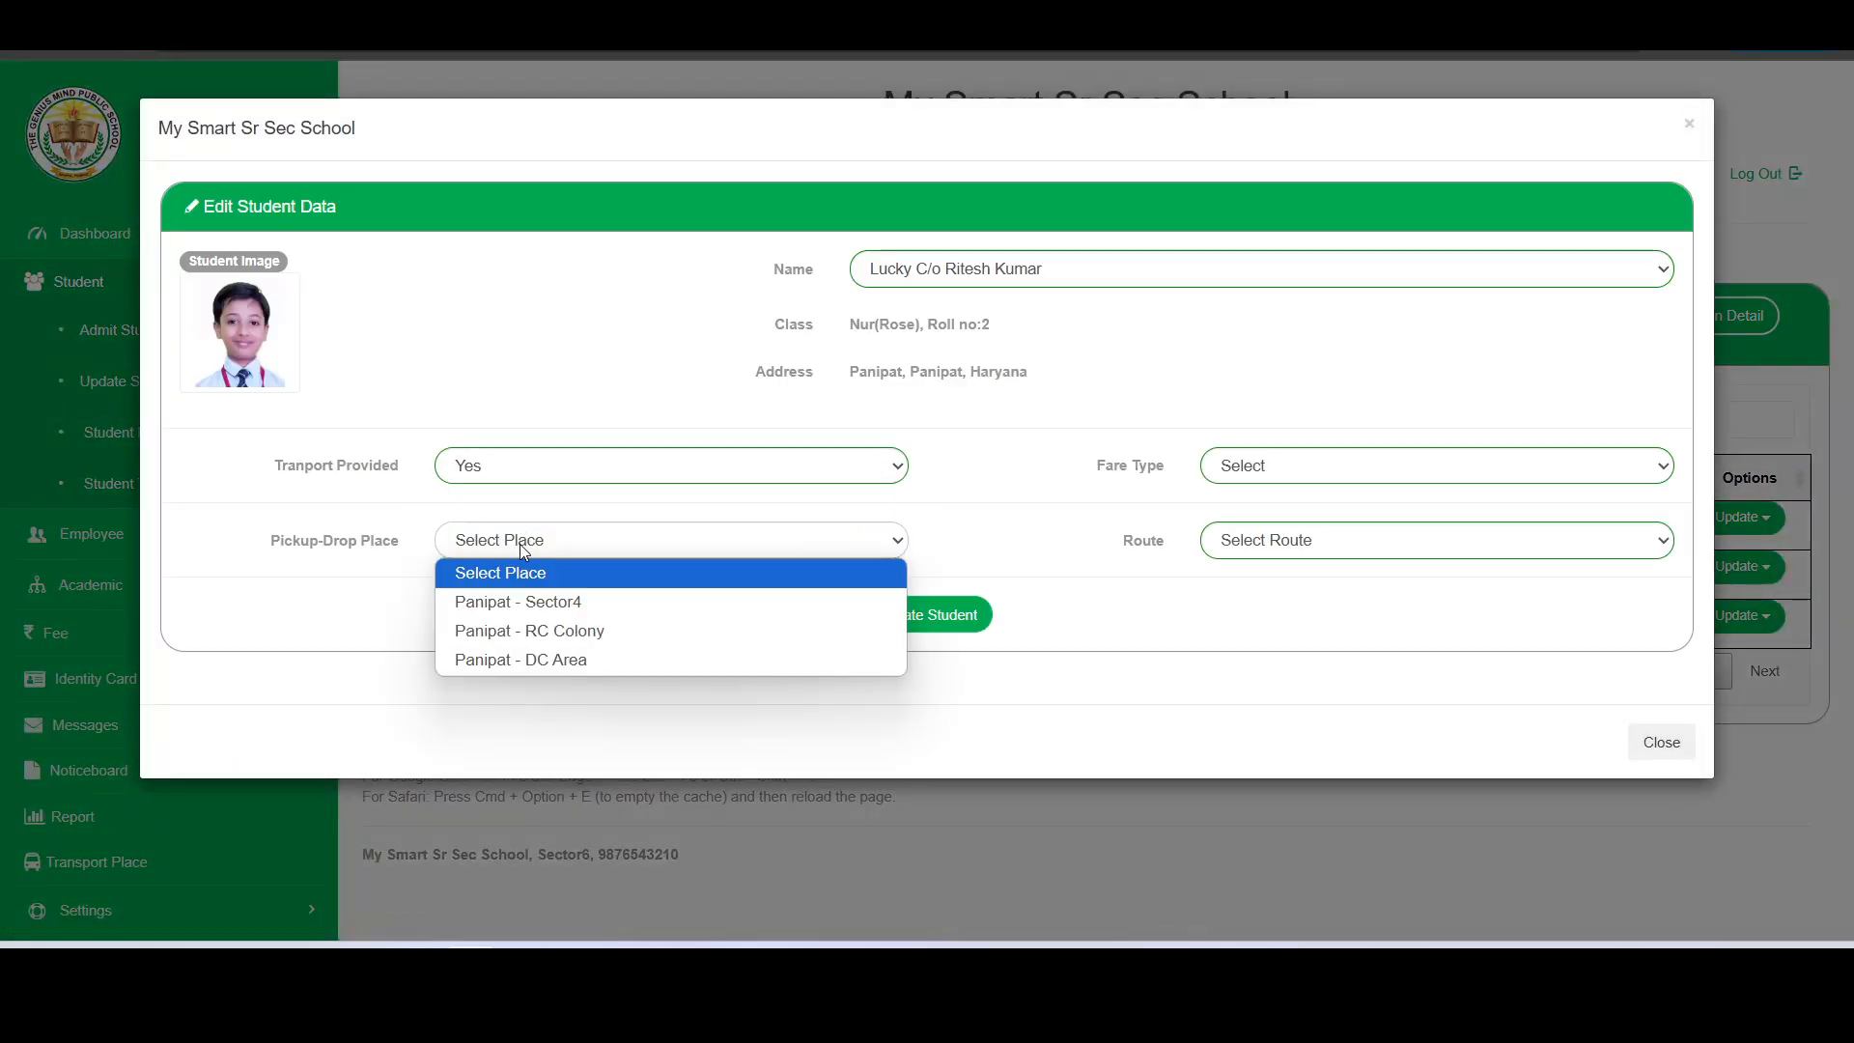
left_click(546, 642)
left_click(1304, 472)
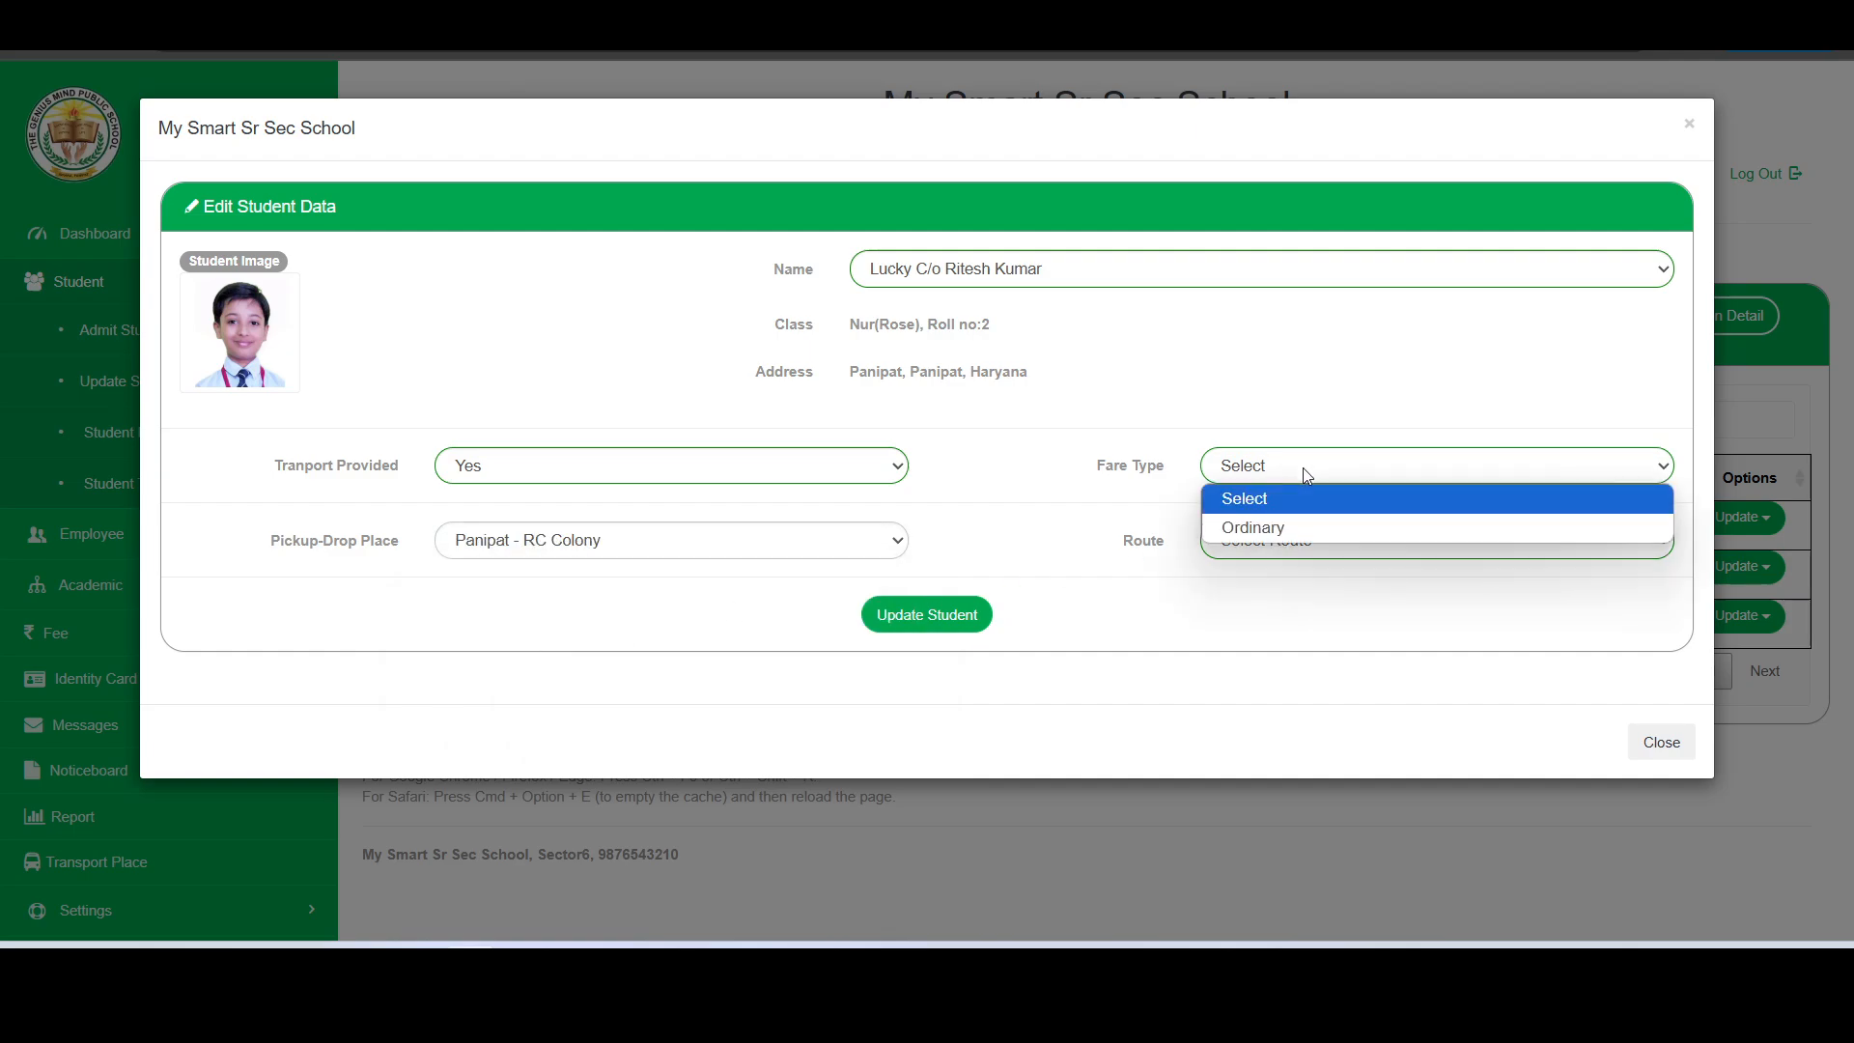
left_click(1268, 528)
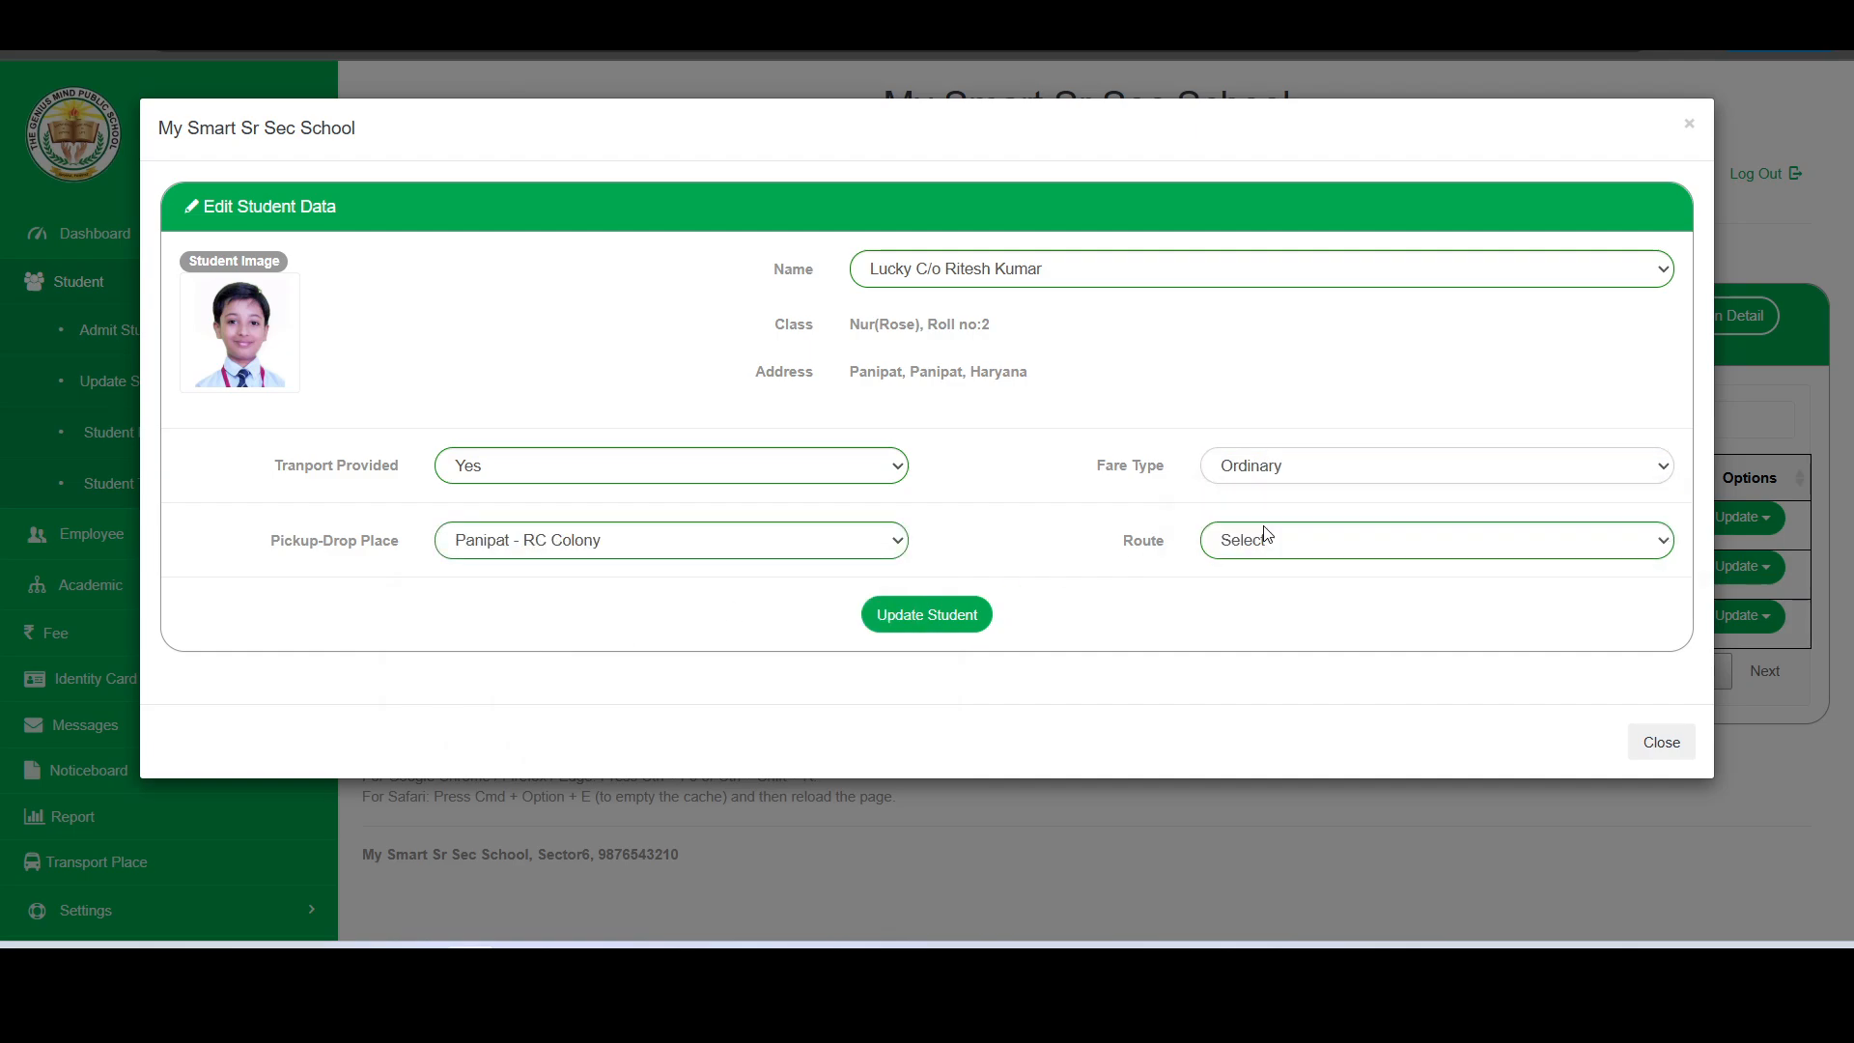
left_click(958, 620)
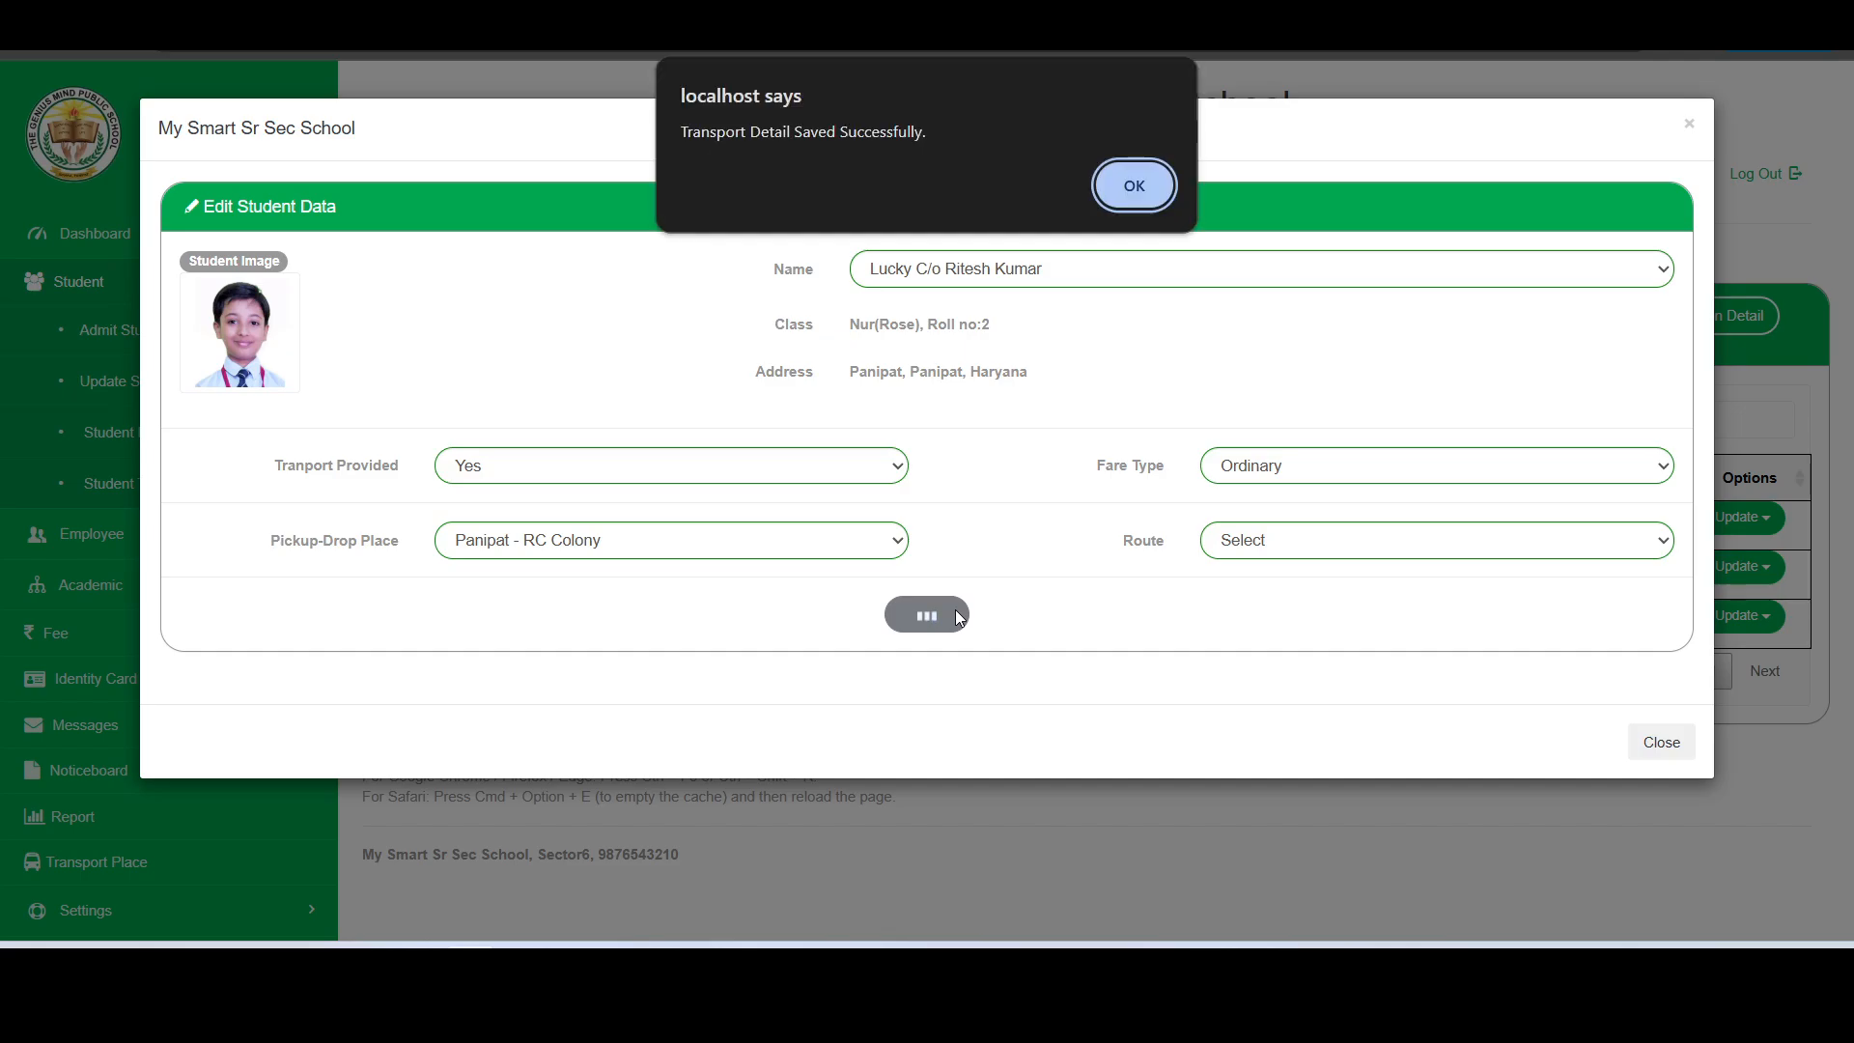
left_click(1156, 185)
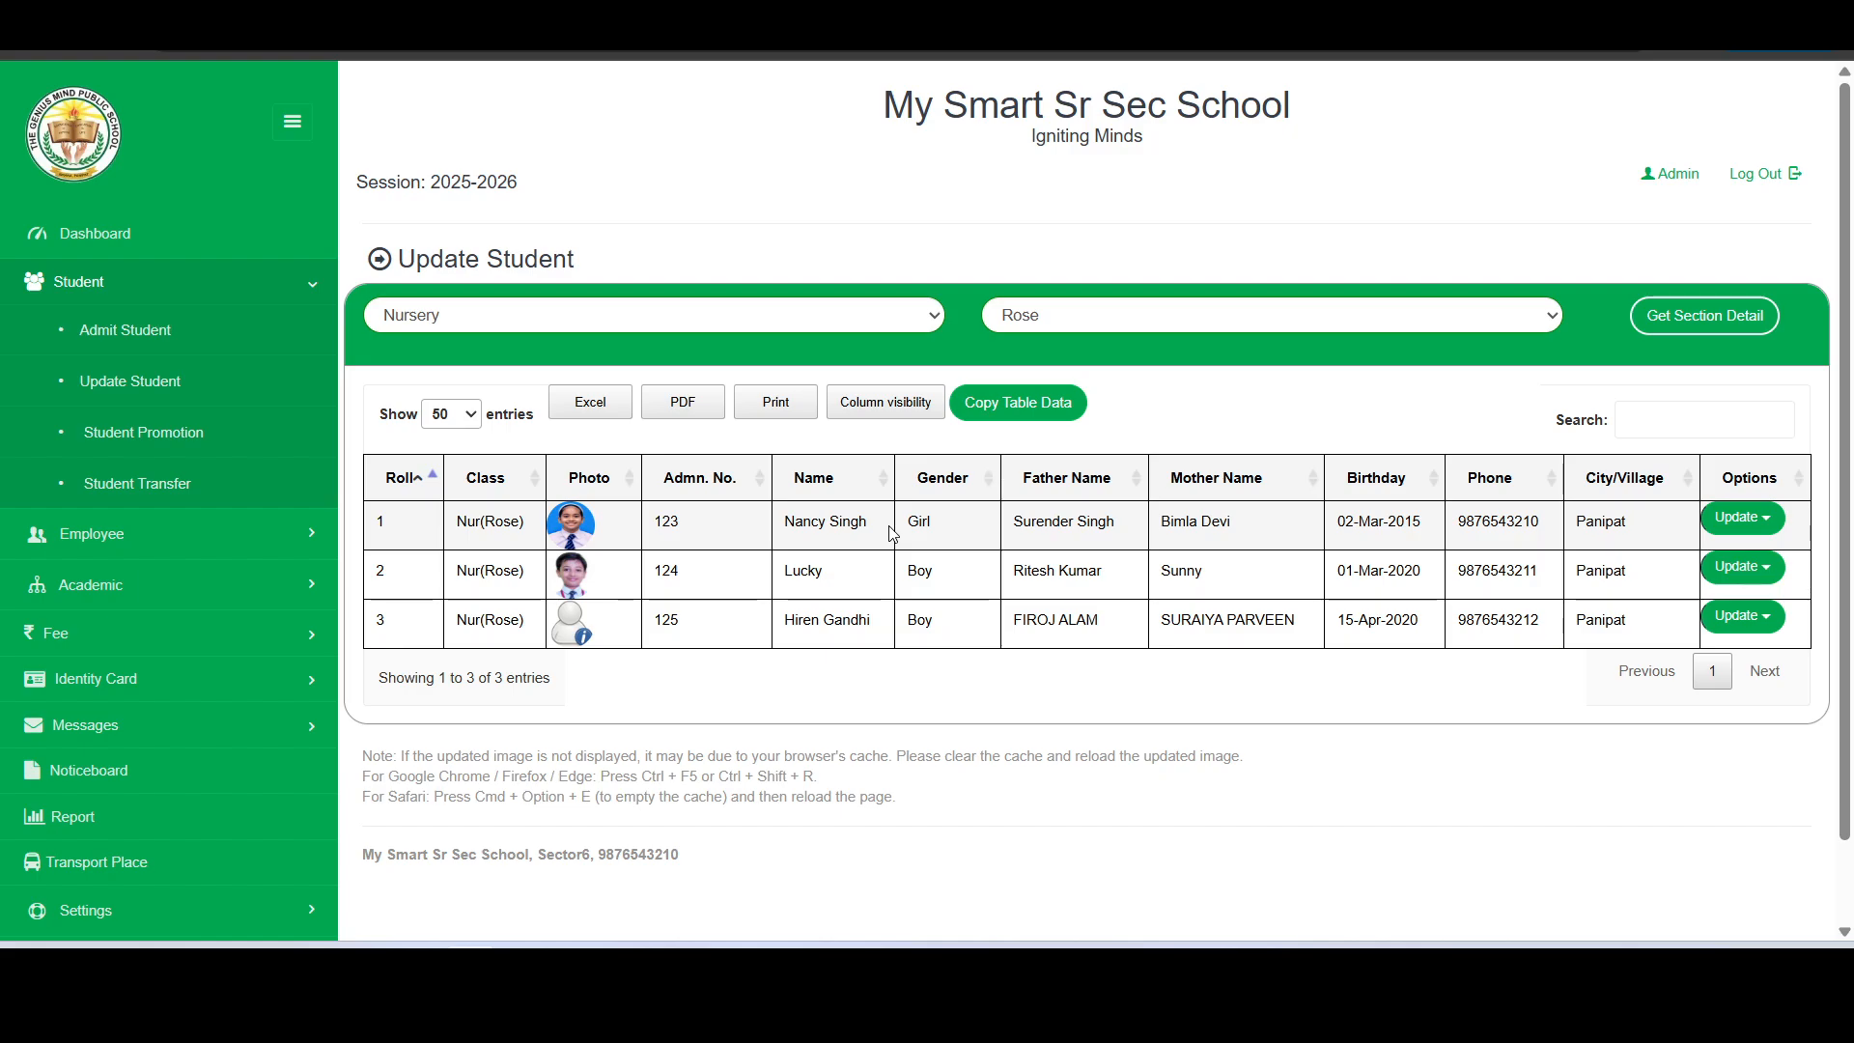
- Go to the school's fee heads and start adding a new fee head
left_click(235, 292)
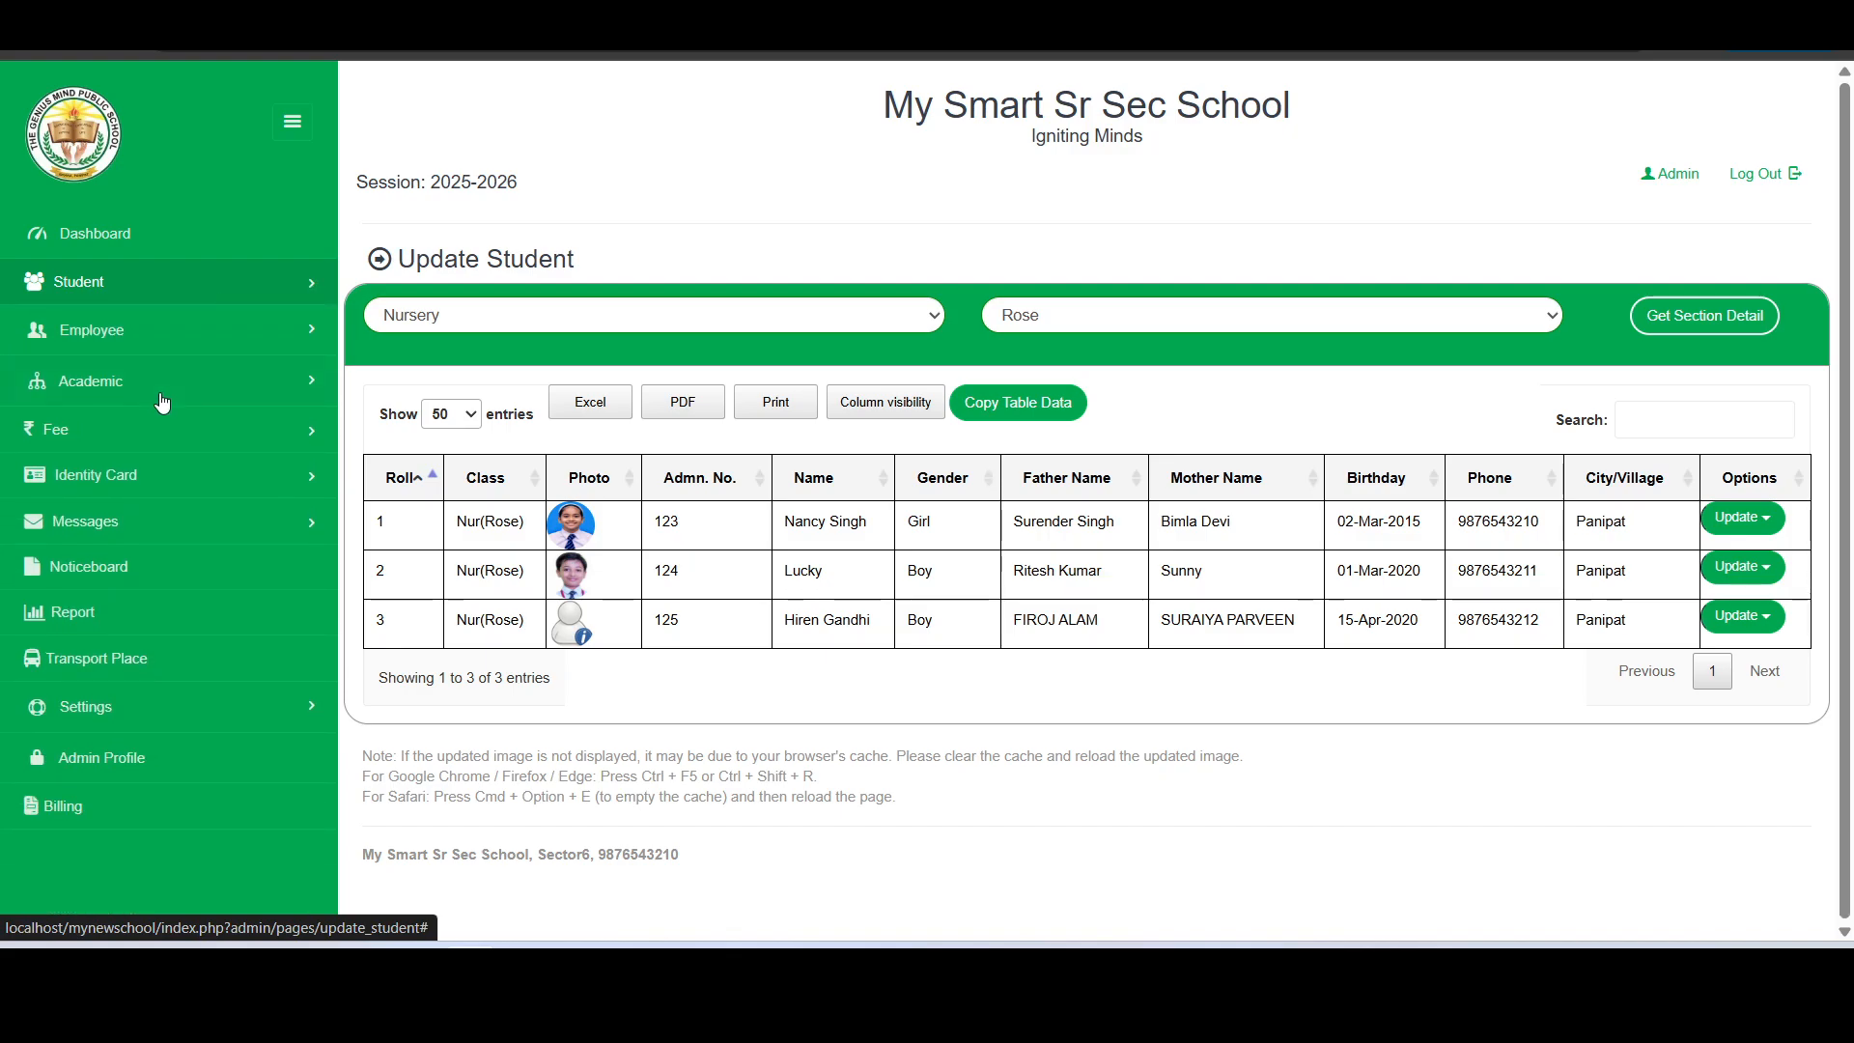
left_click(148, 430)
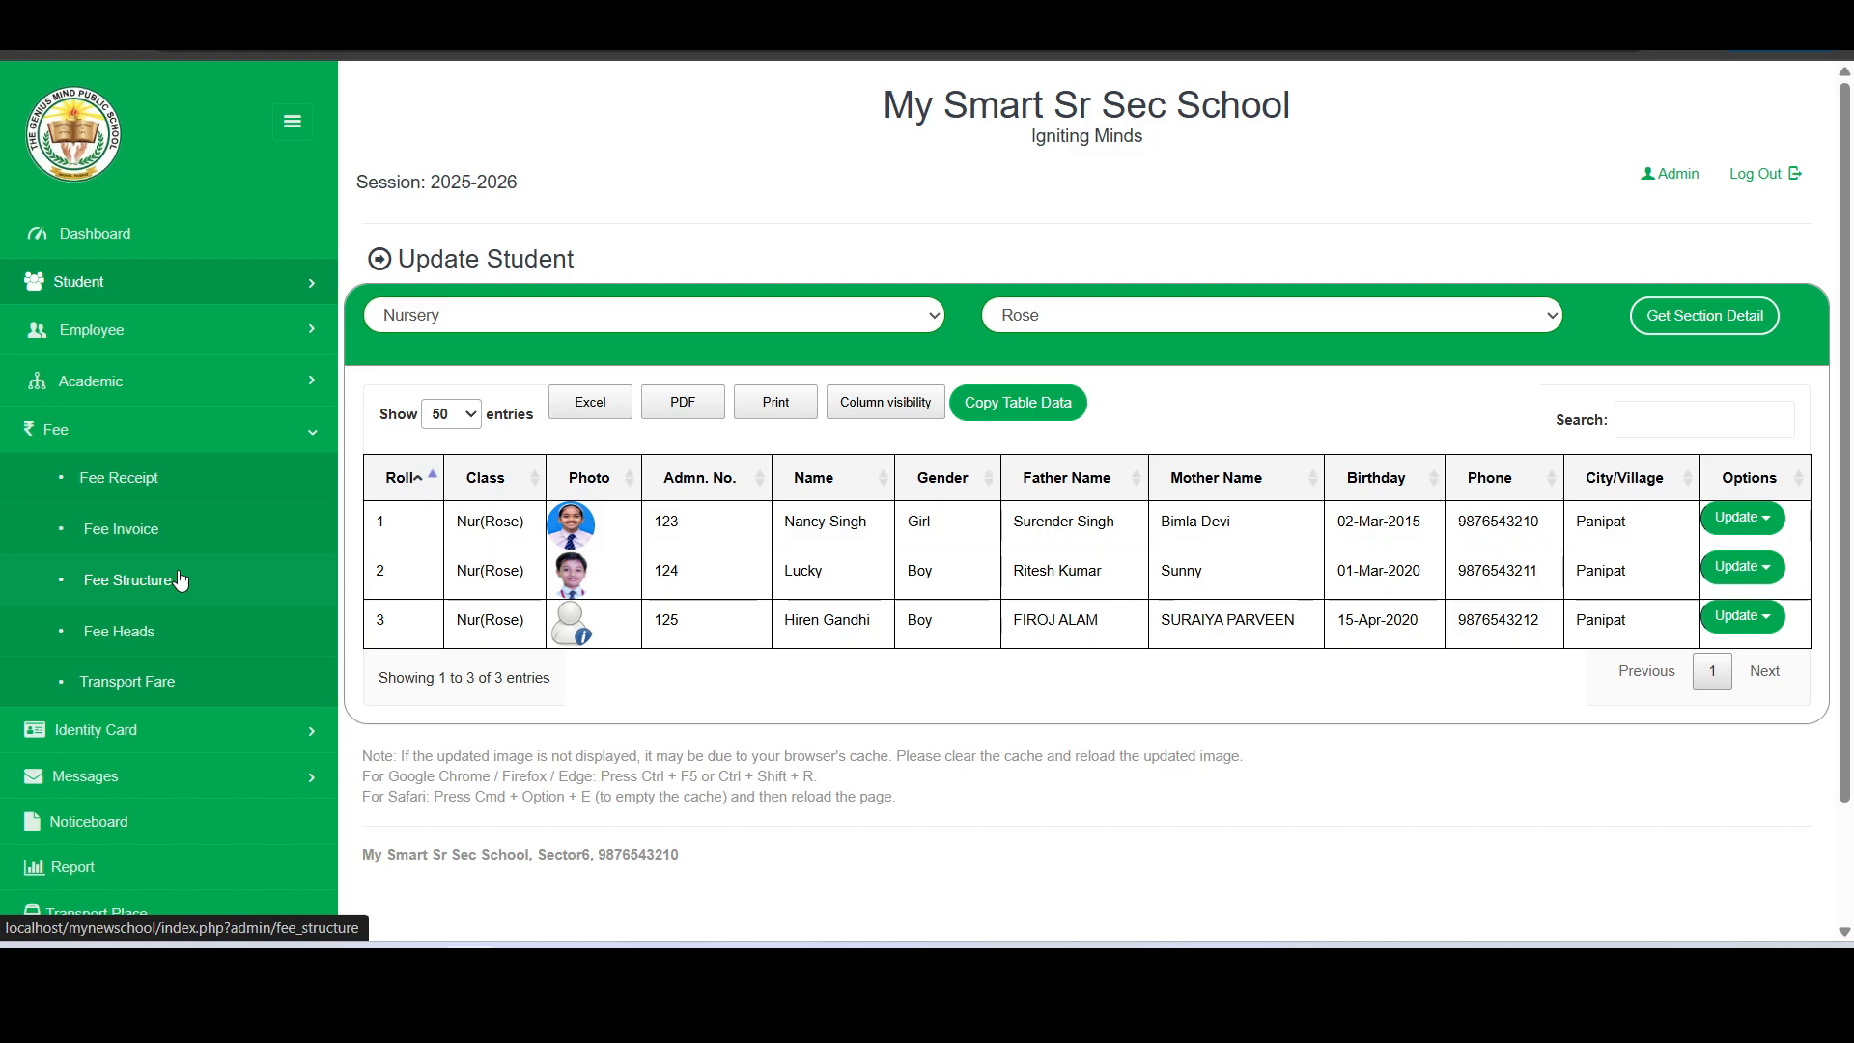
left_click(180, 579)
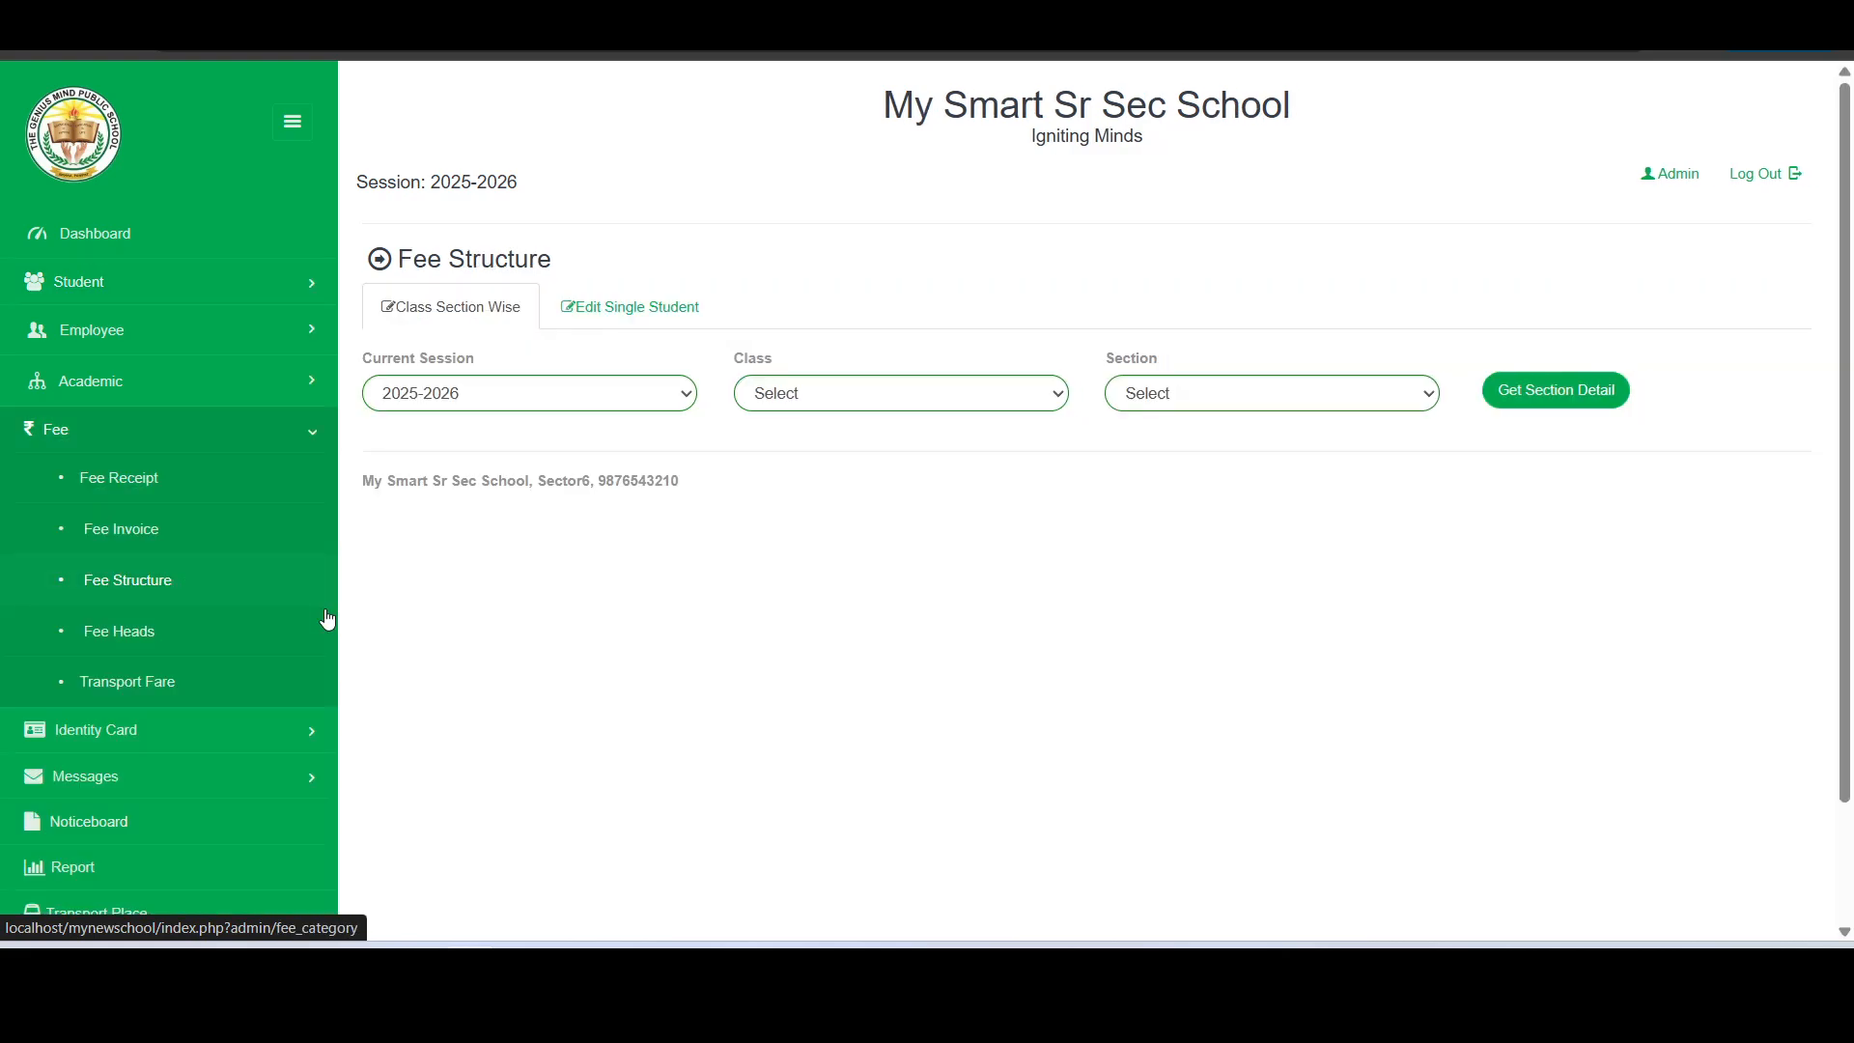
left_click(191, 645)
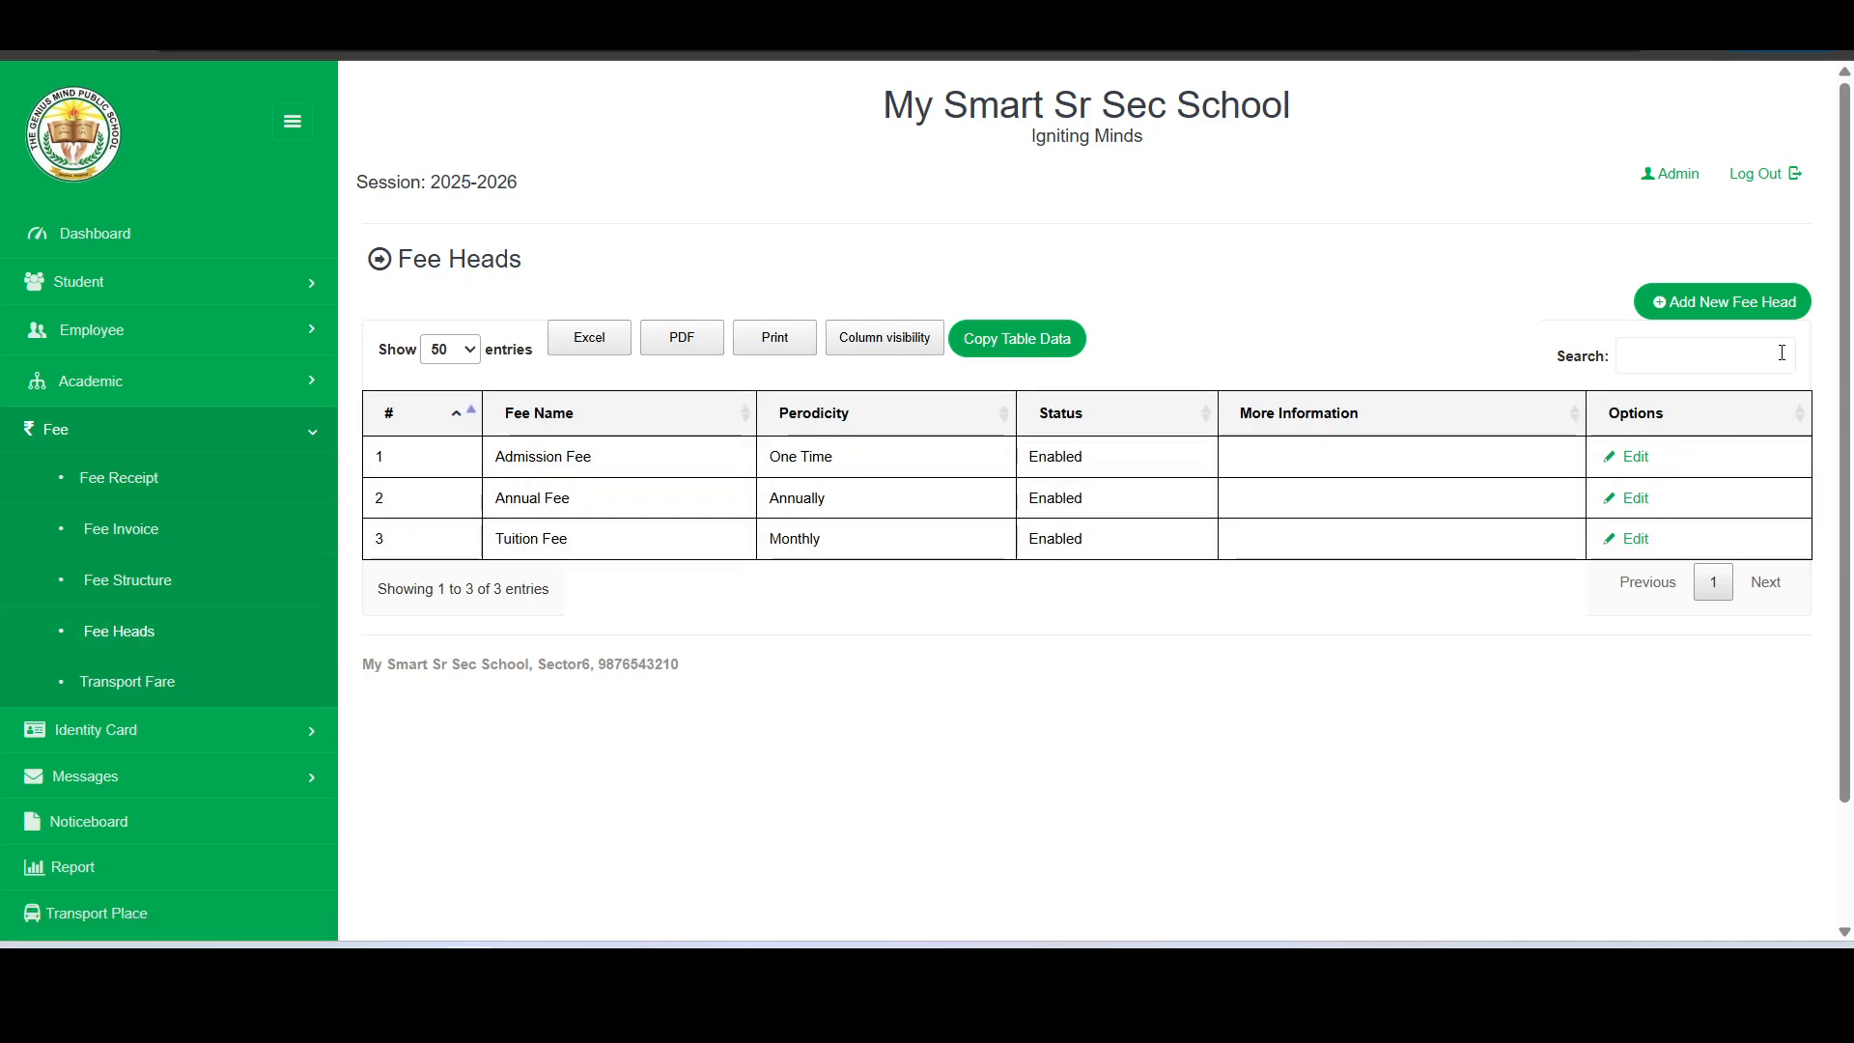
left_click(1754, 307)
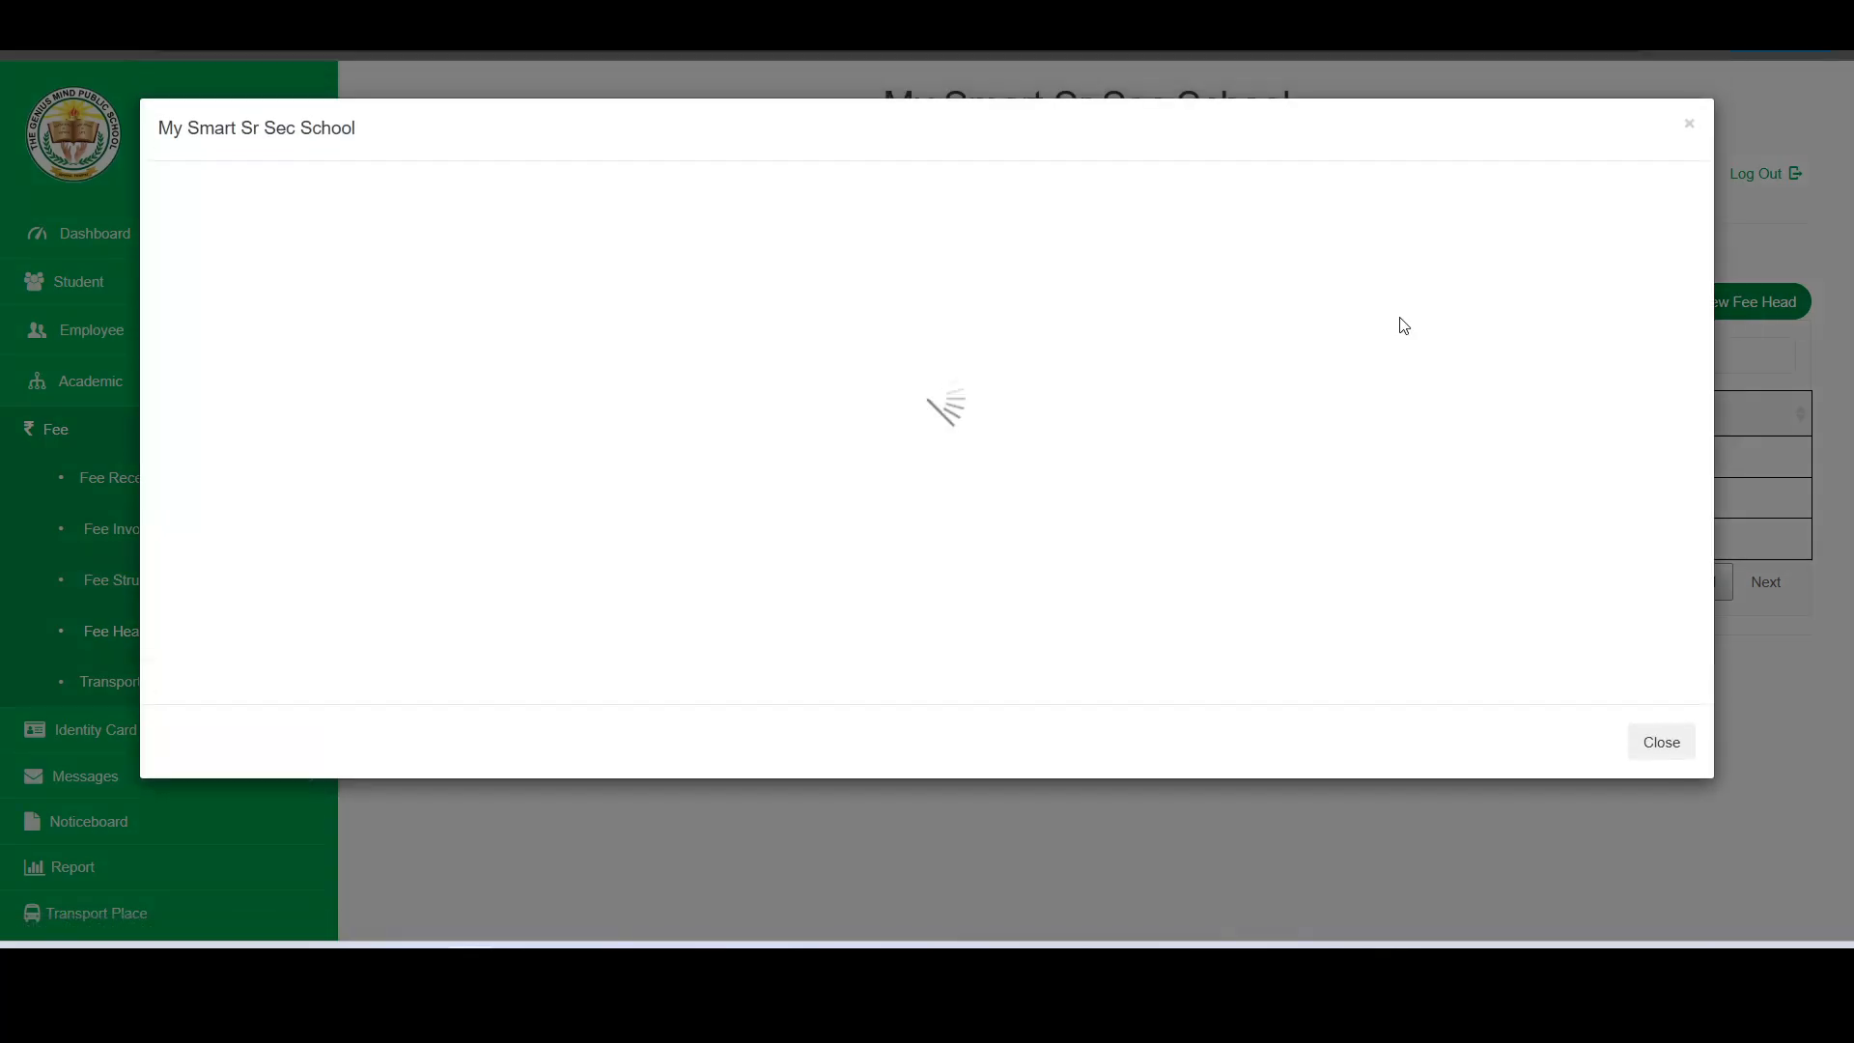
- Add a fee head named Transport Fee, marked as only for transport and linked with the transport place fare
left_click(714, 330)
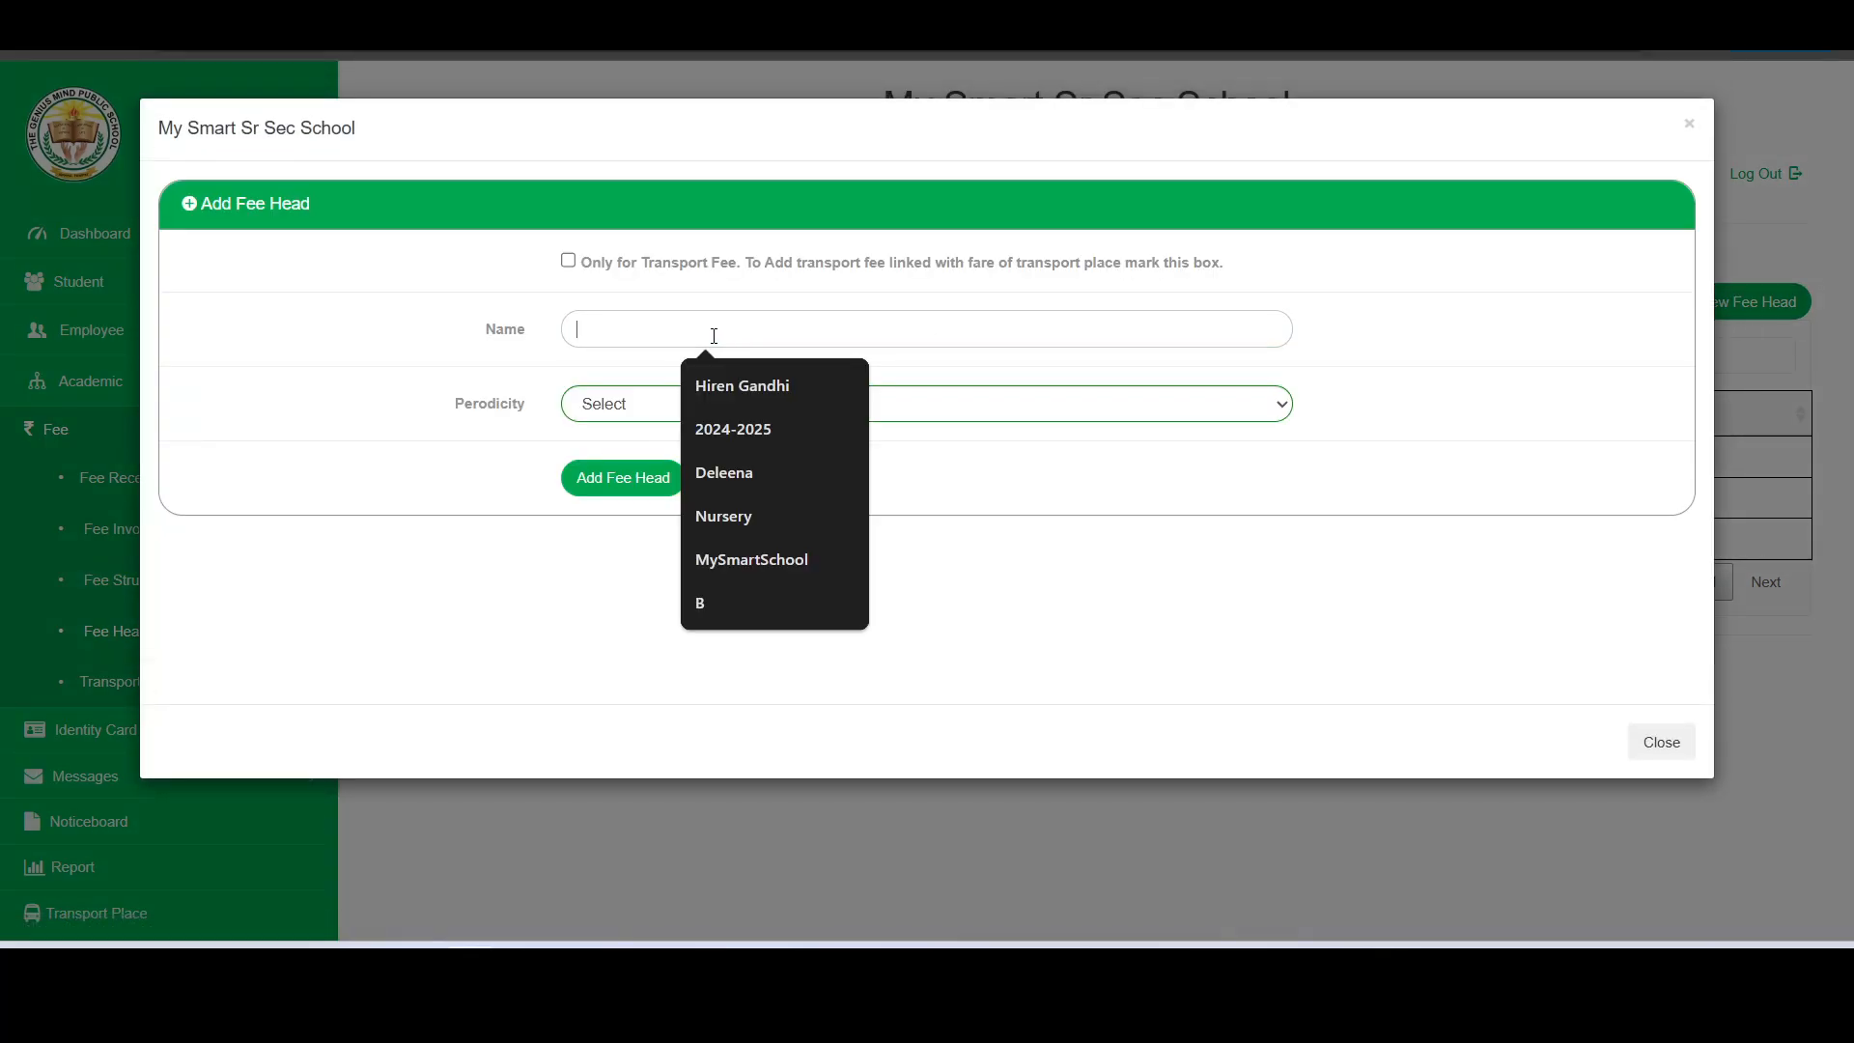
type("Tra")
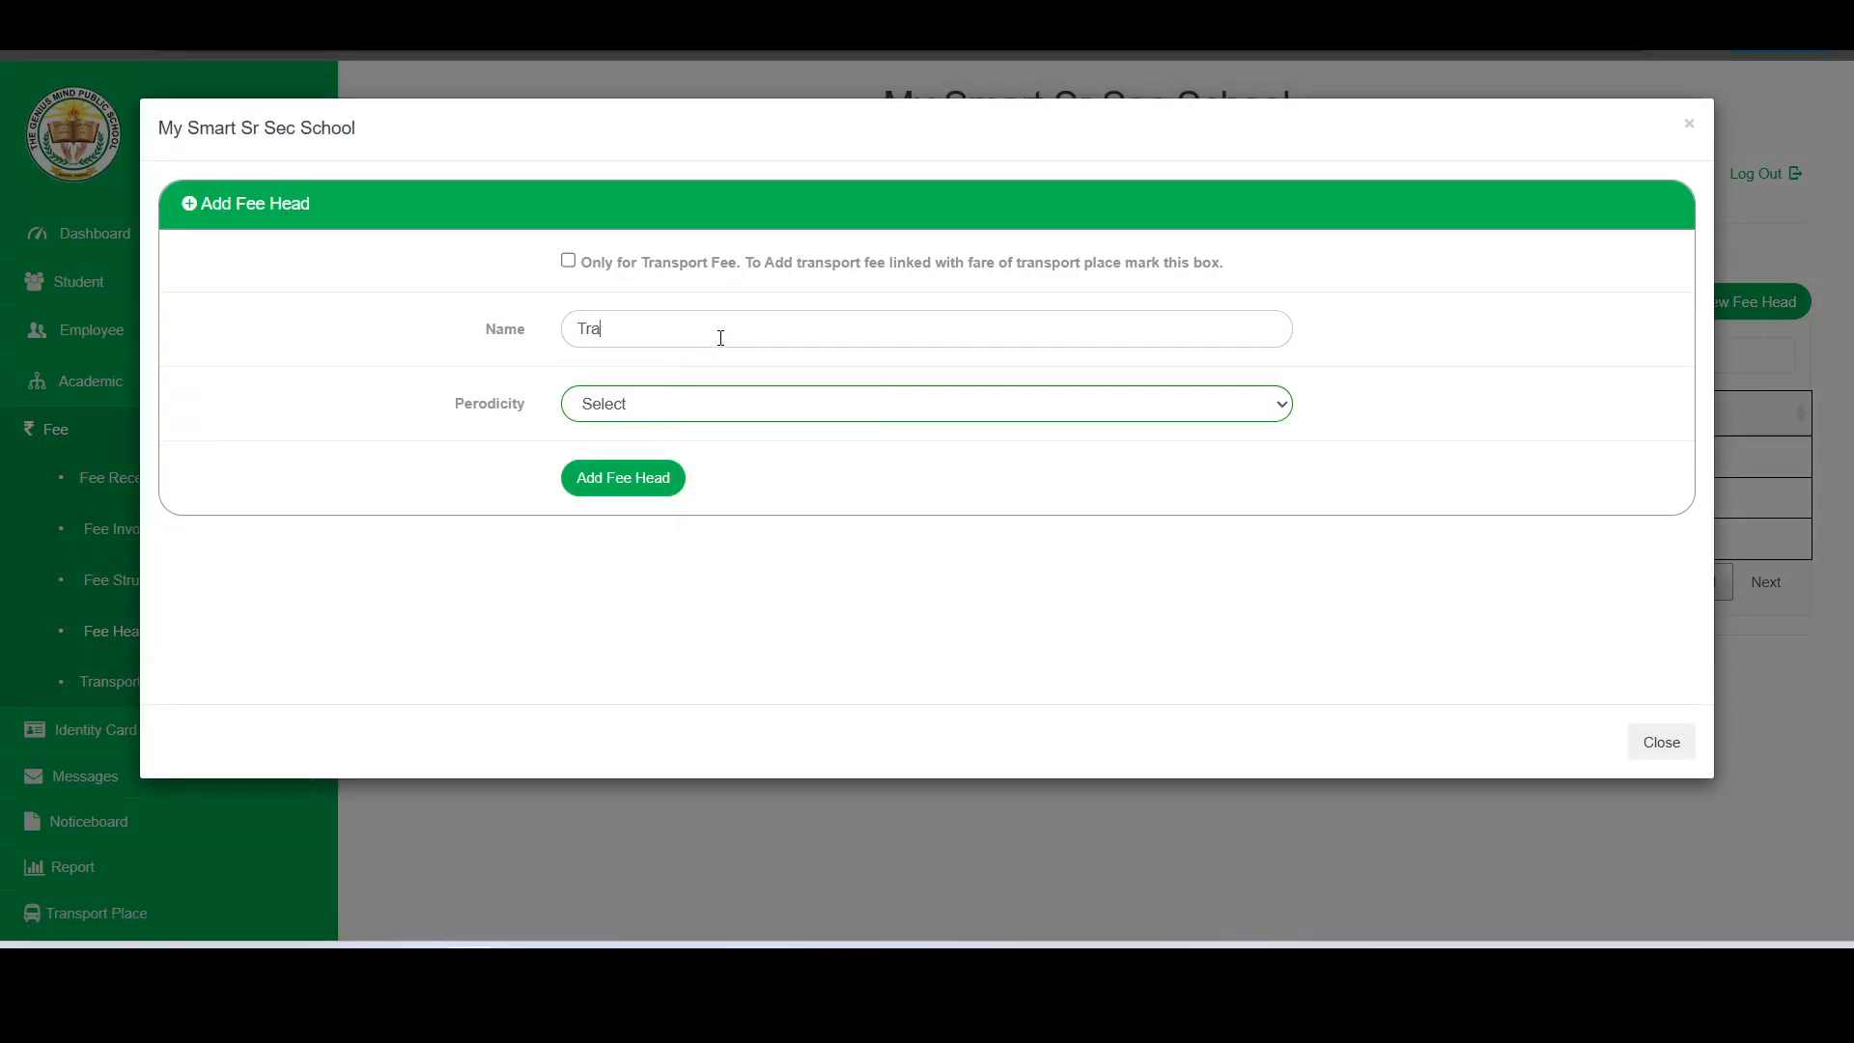
type("nsport Fee")
left_click(570, 262)
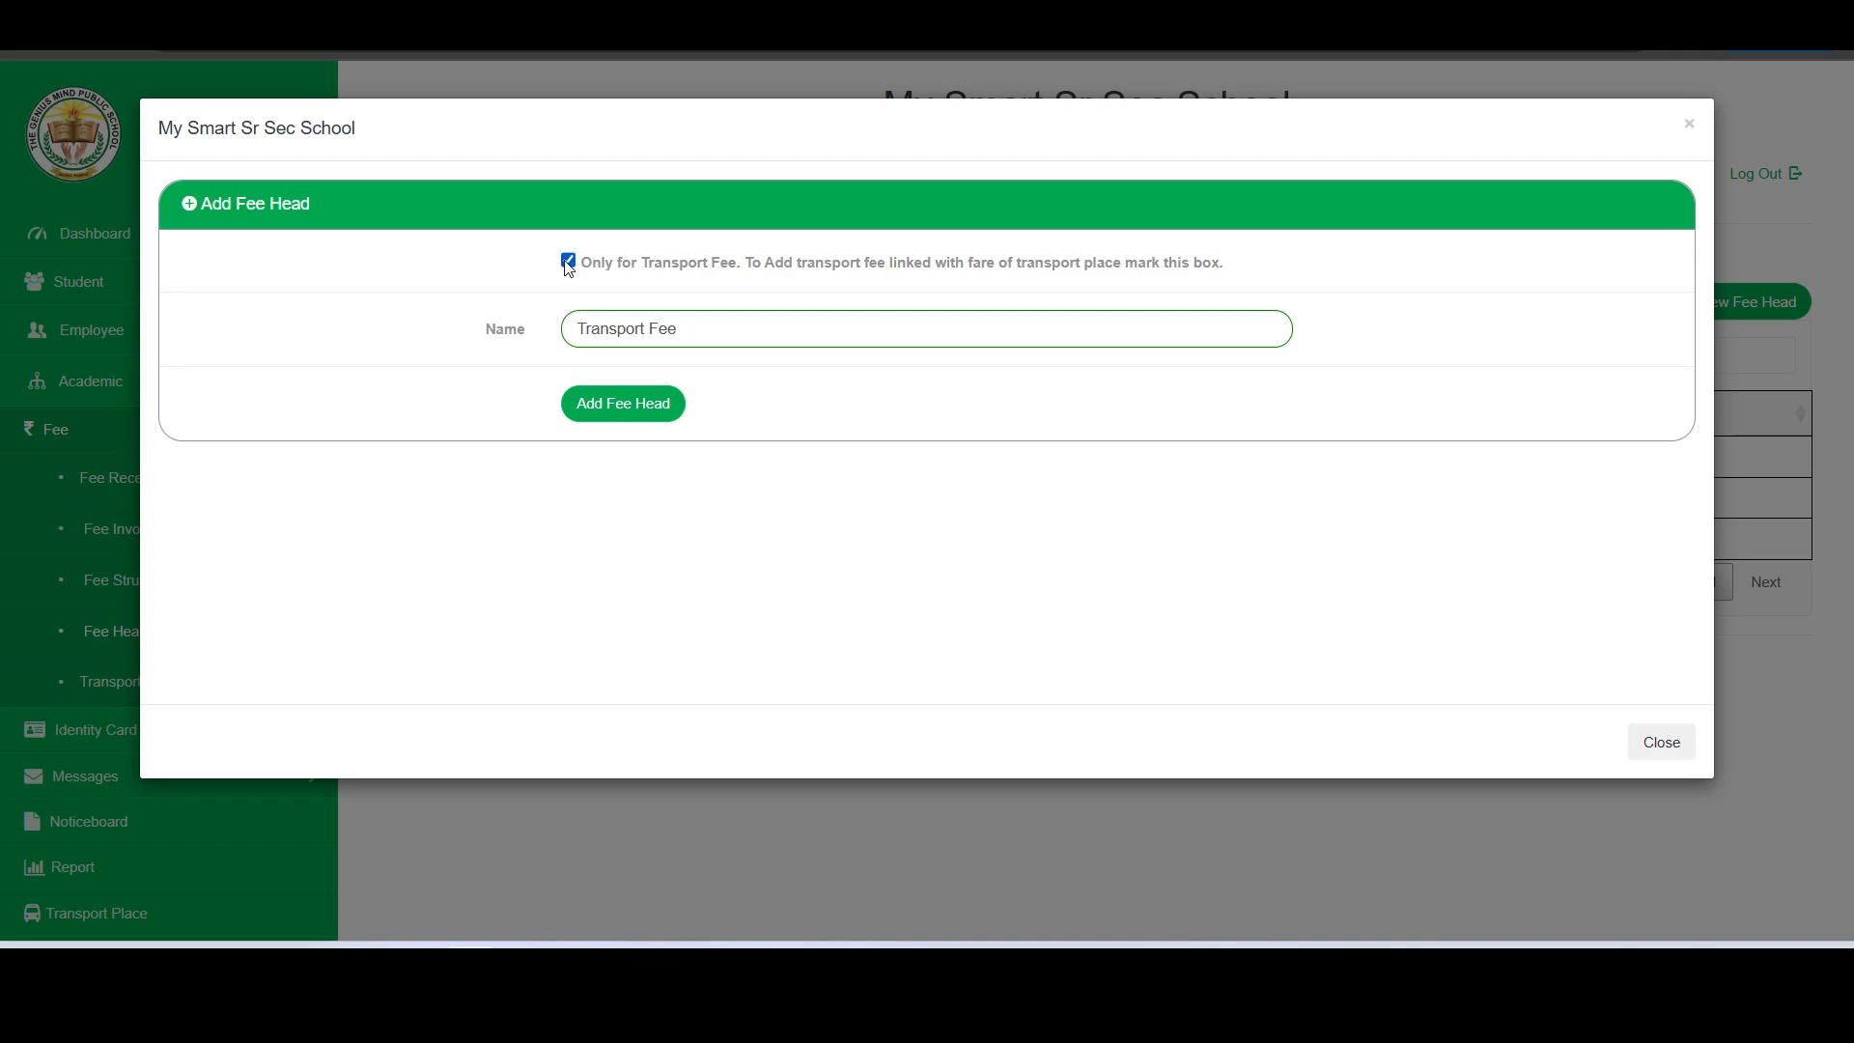
left_click(568, 262)
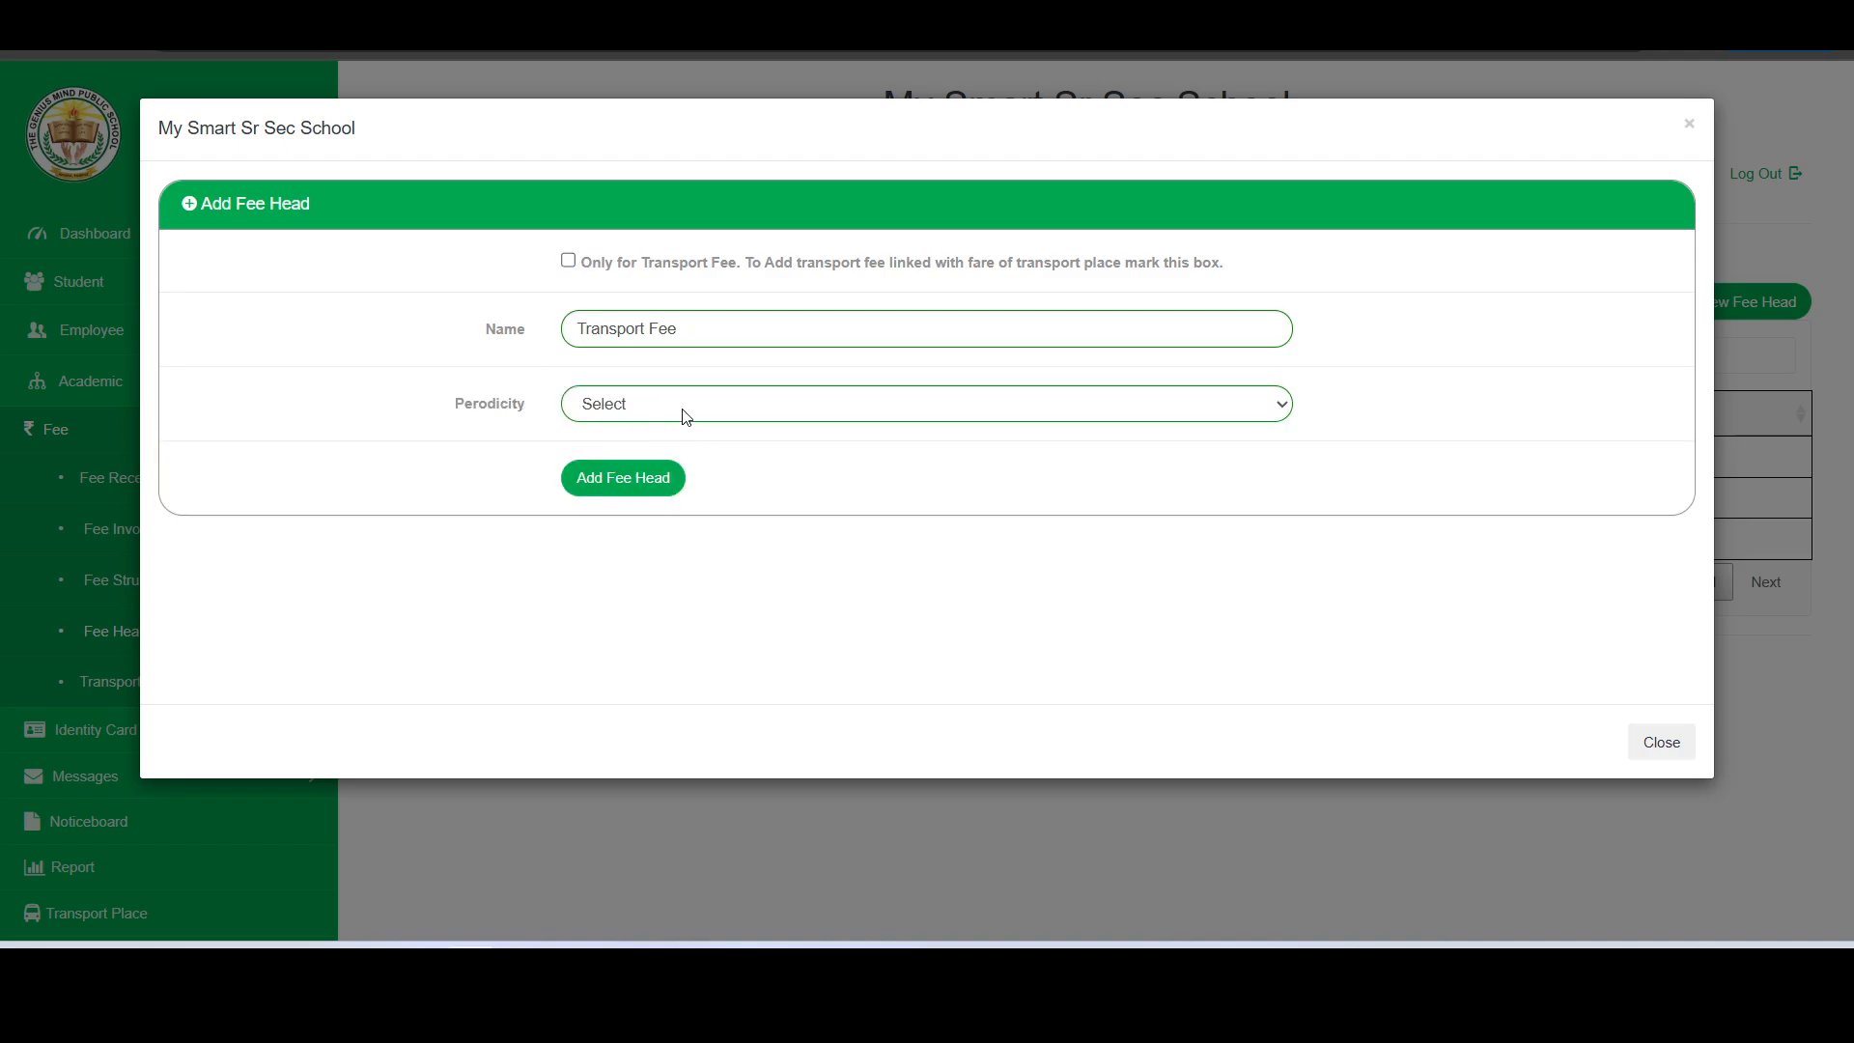
left_click(569, 262)
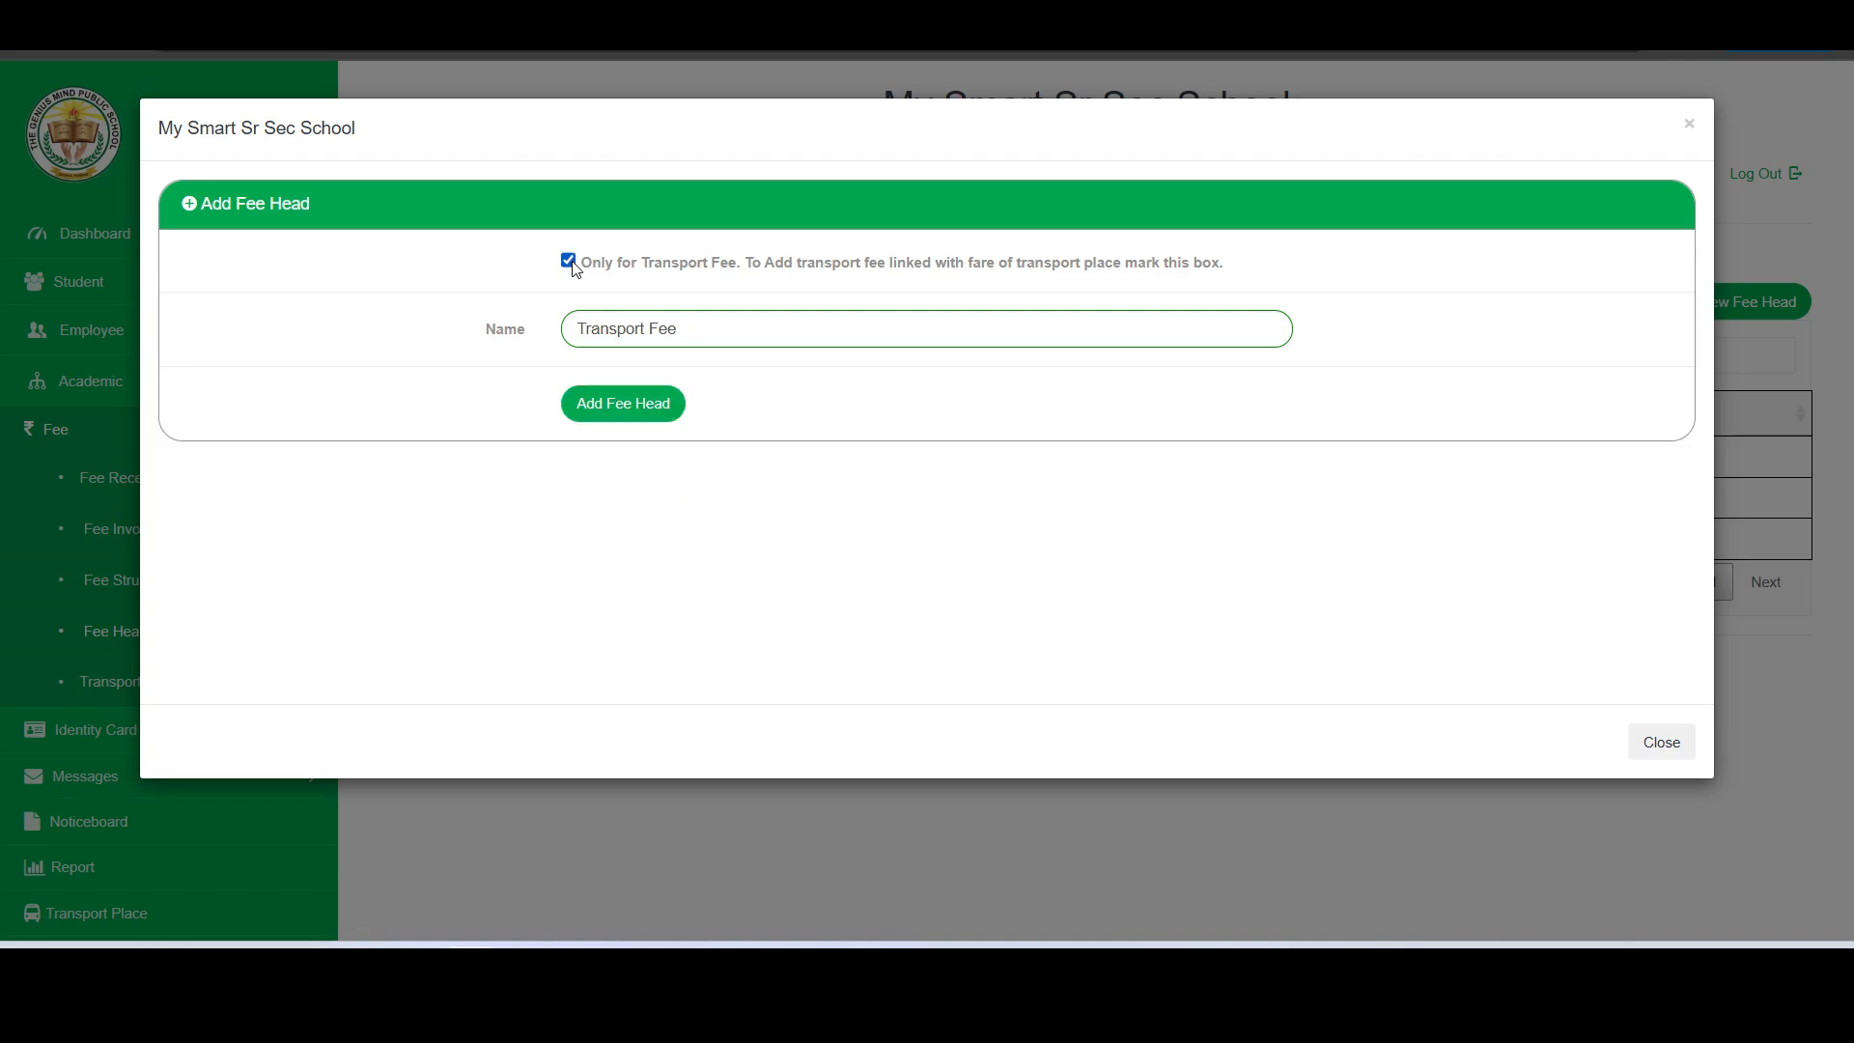
left_click(622, 412)
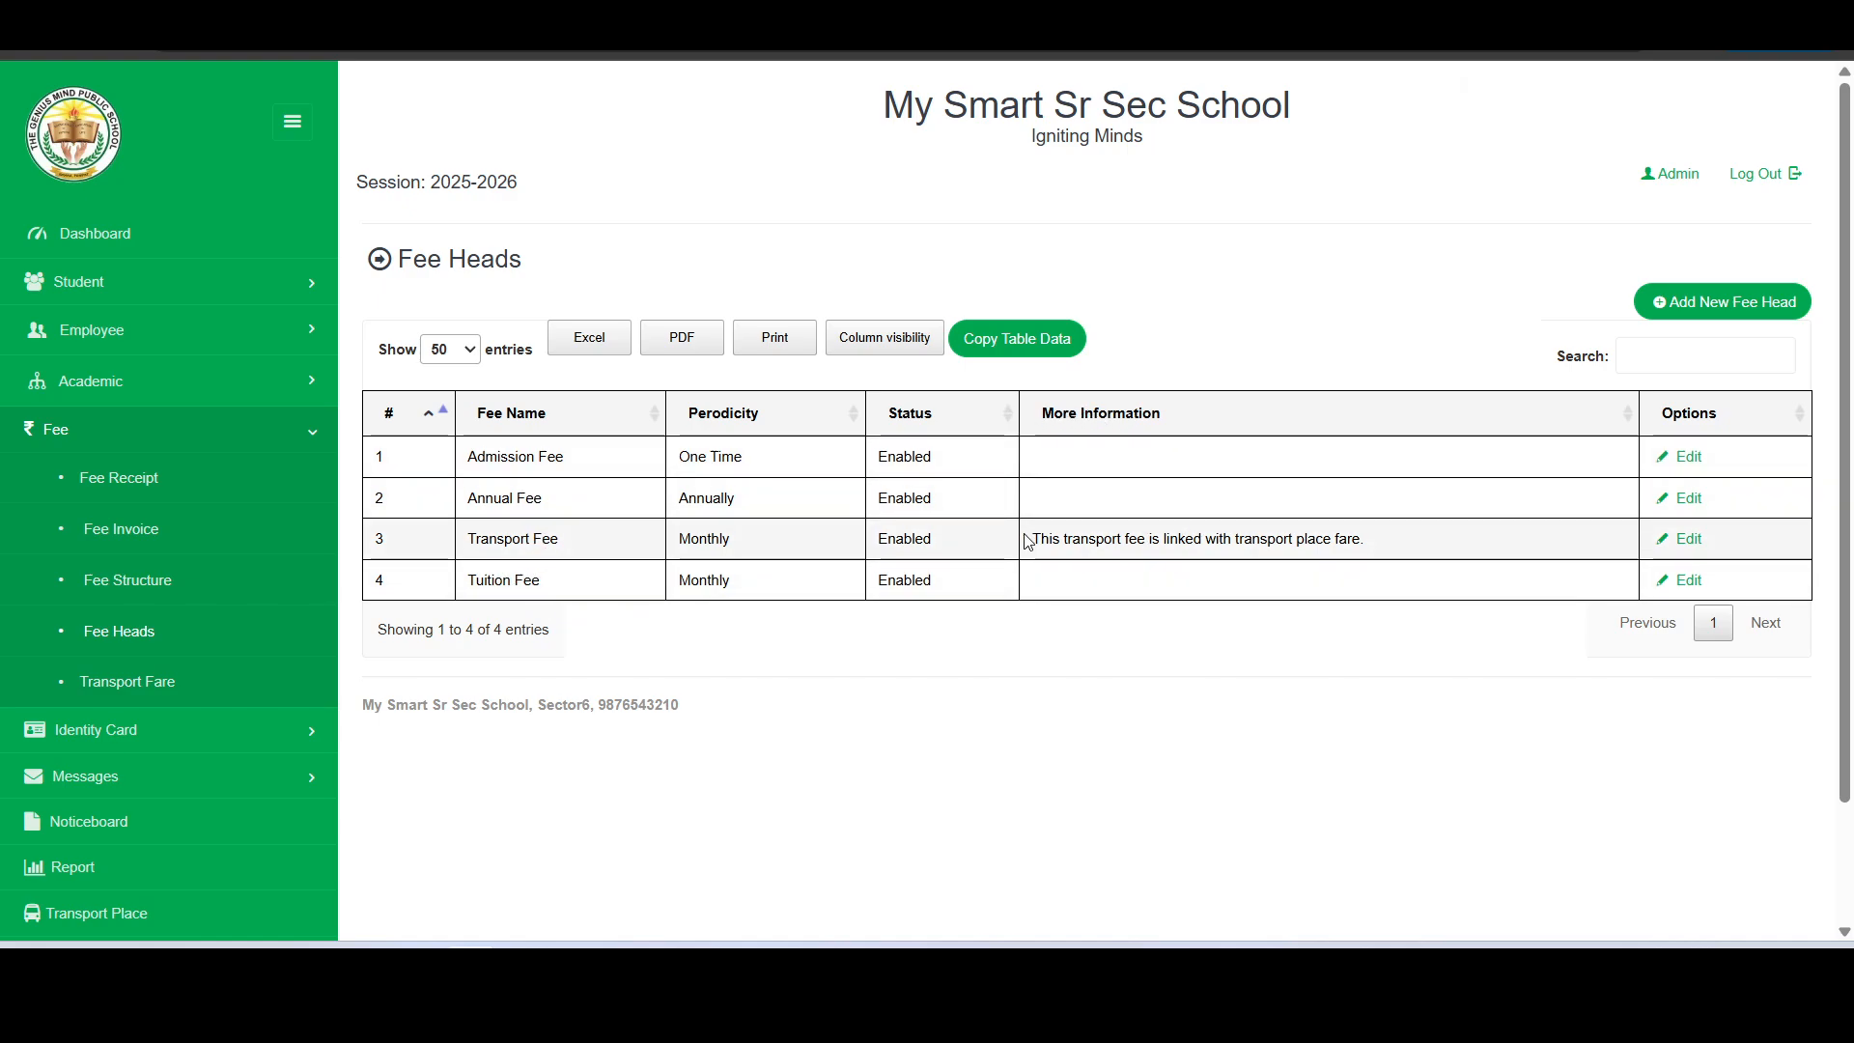
- Examine the additional information shown for the Transport Fee head
left_click_drag(1034, 548, 1376, 551)
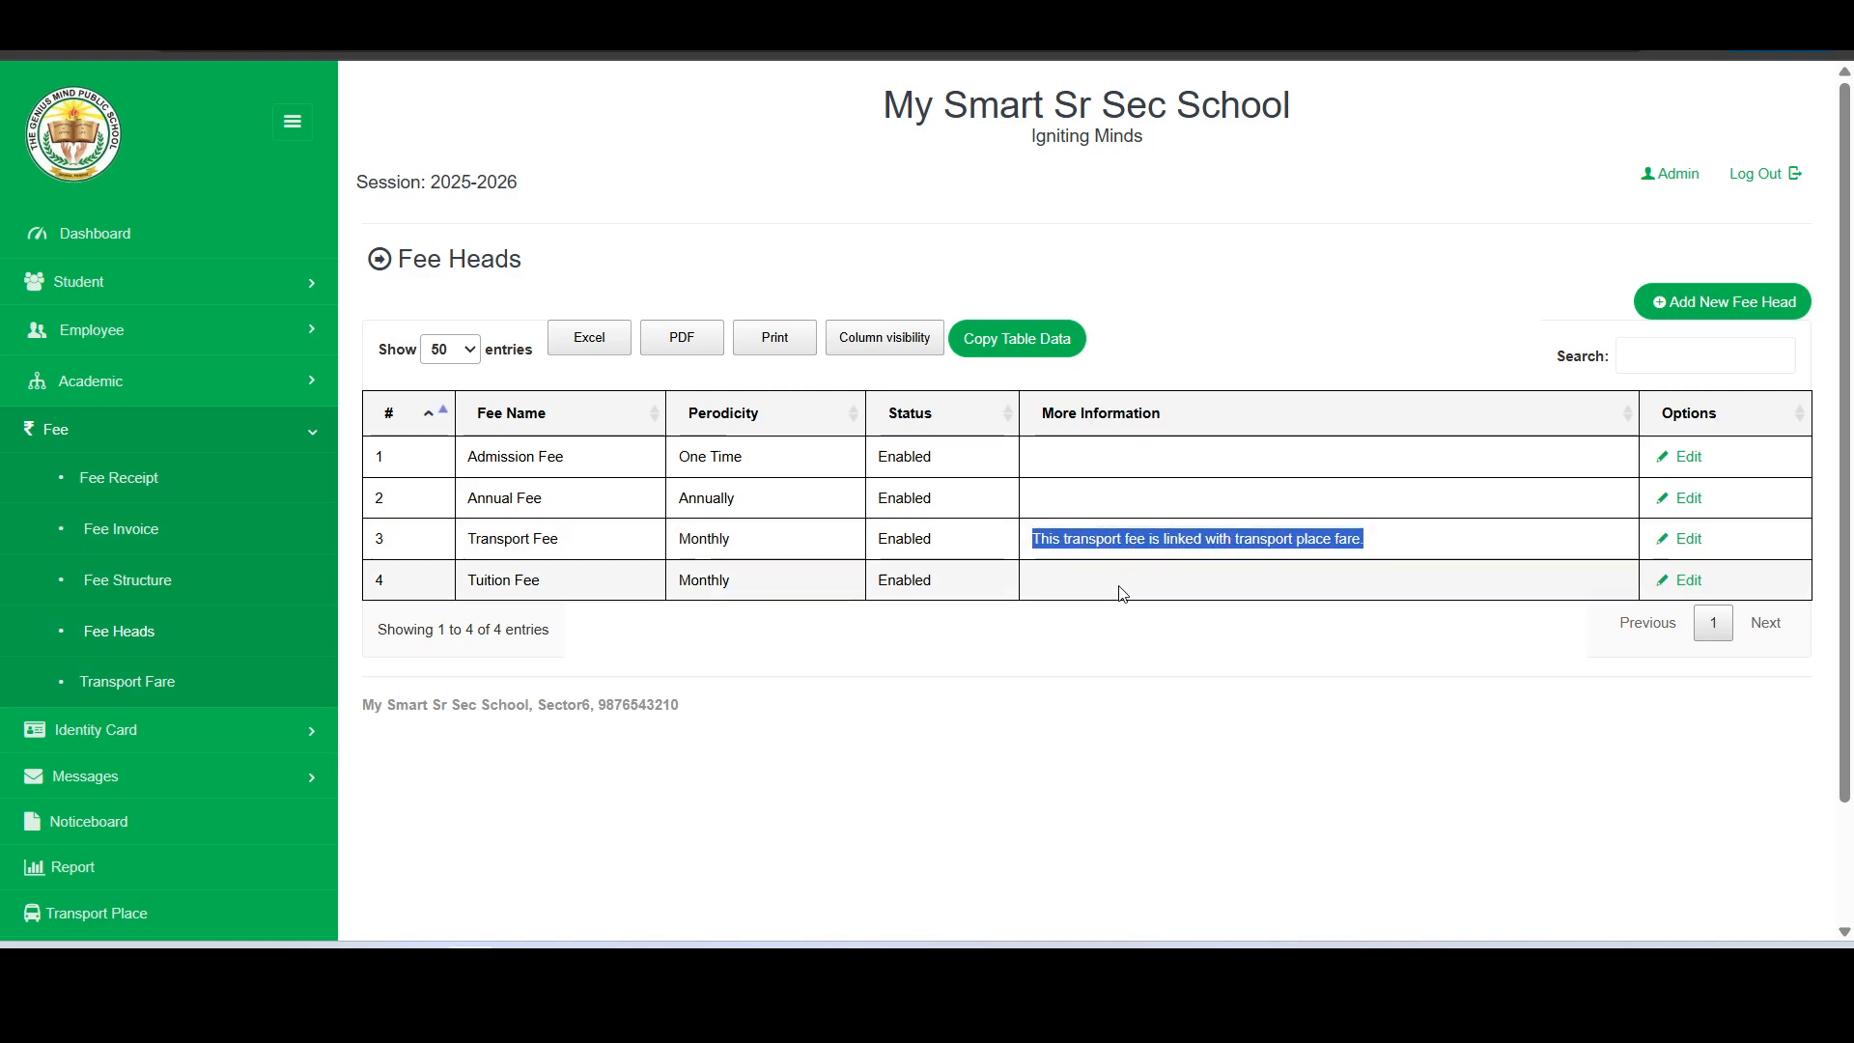
left_click(1154, 676)
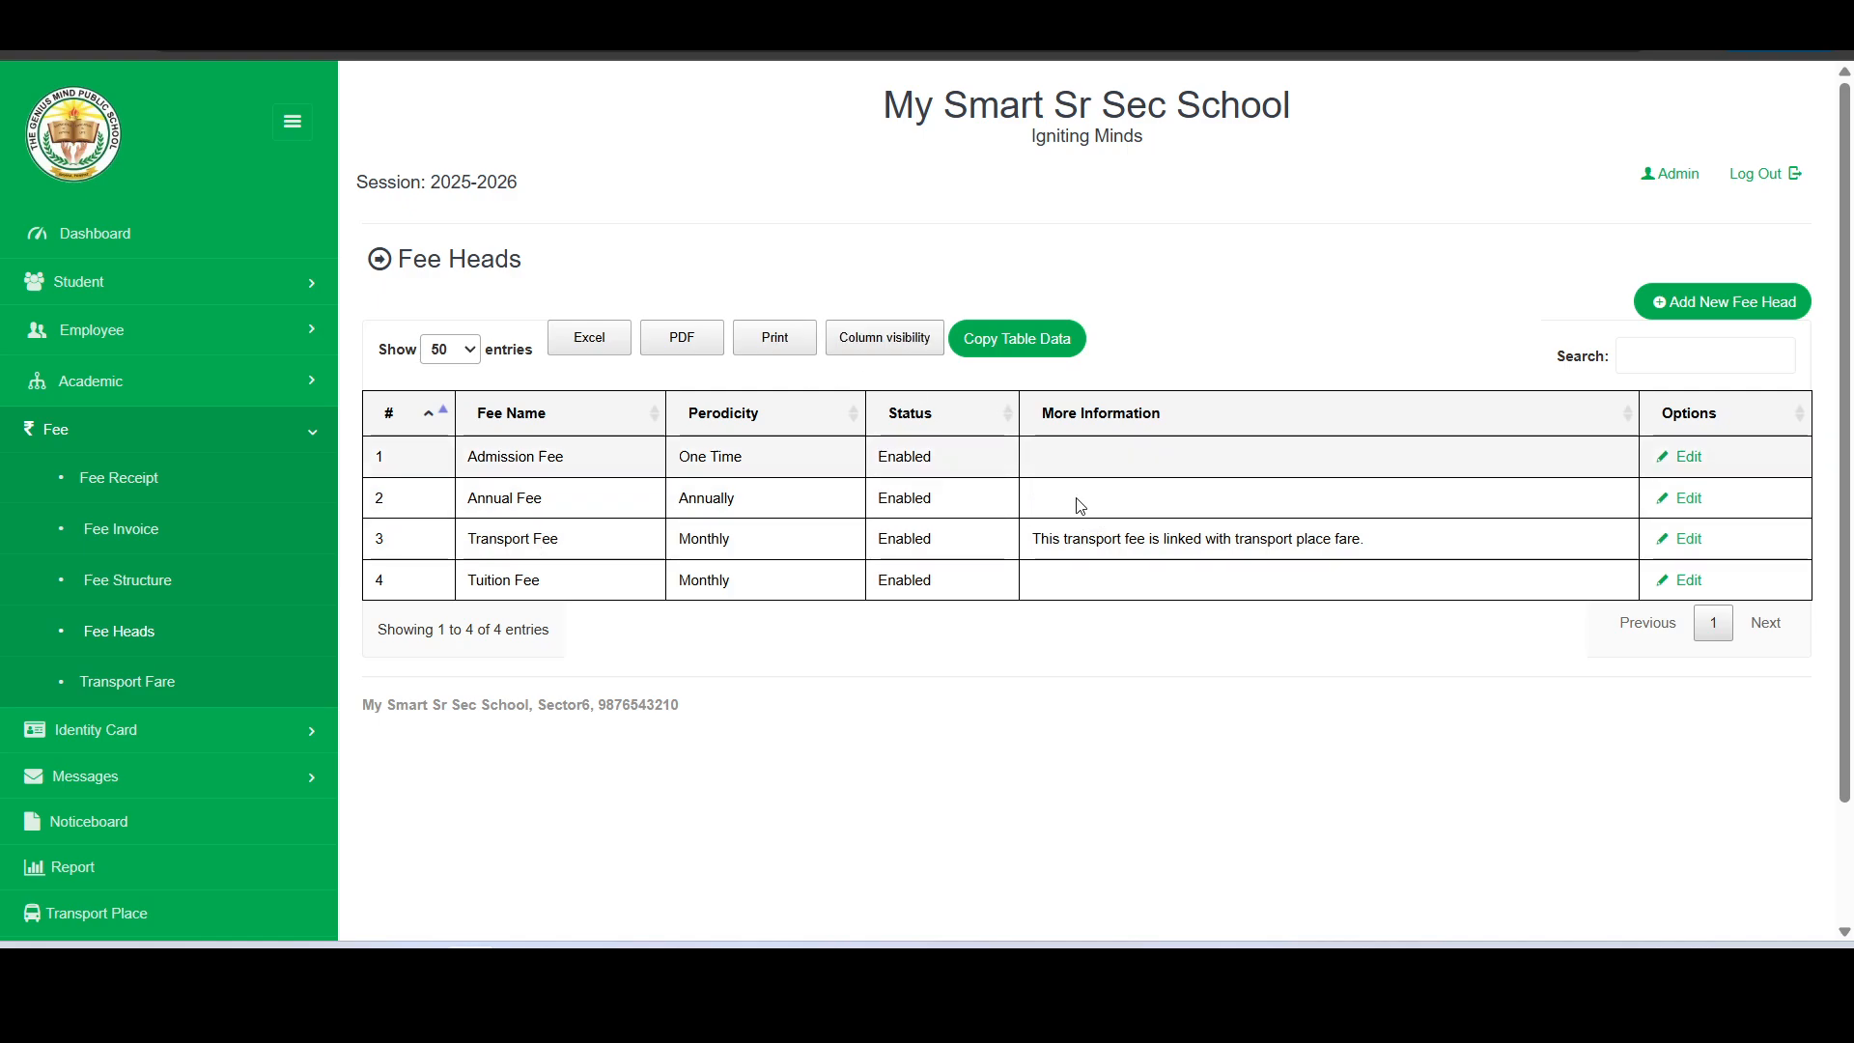
left_click_drag(1036, 546, 1388, 558)
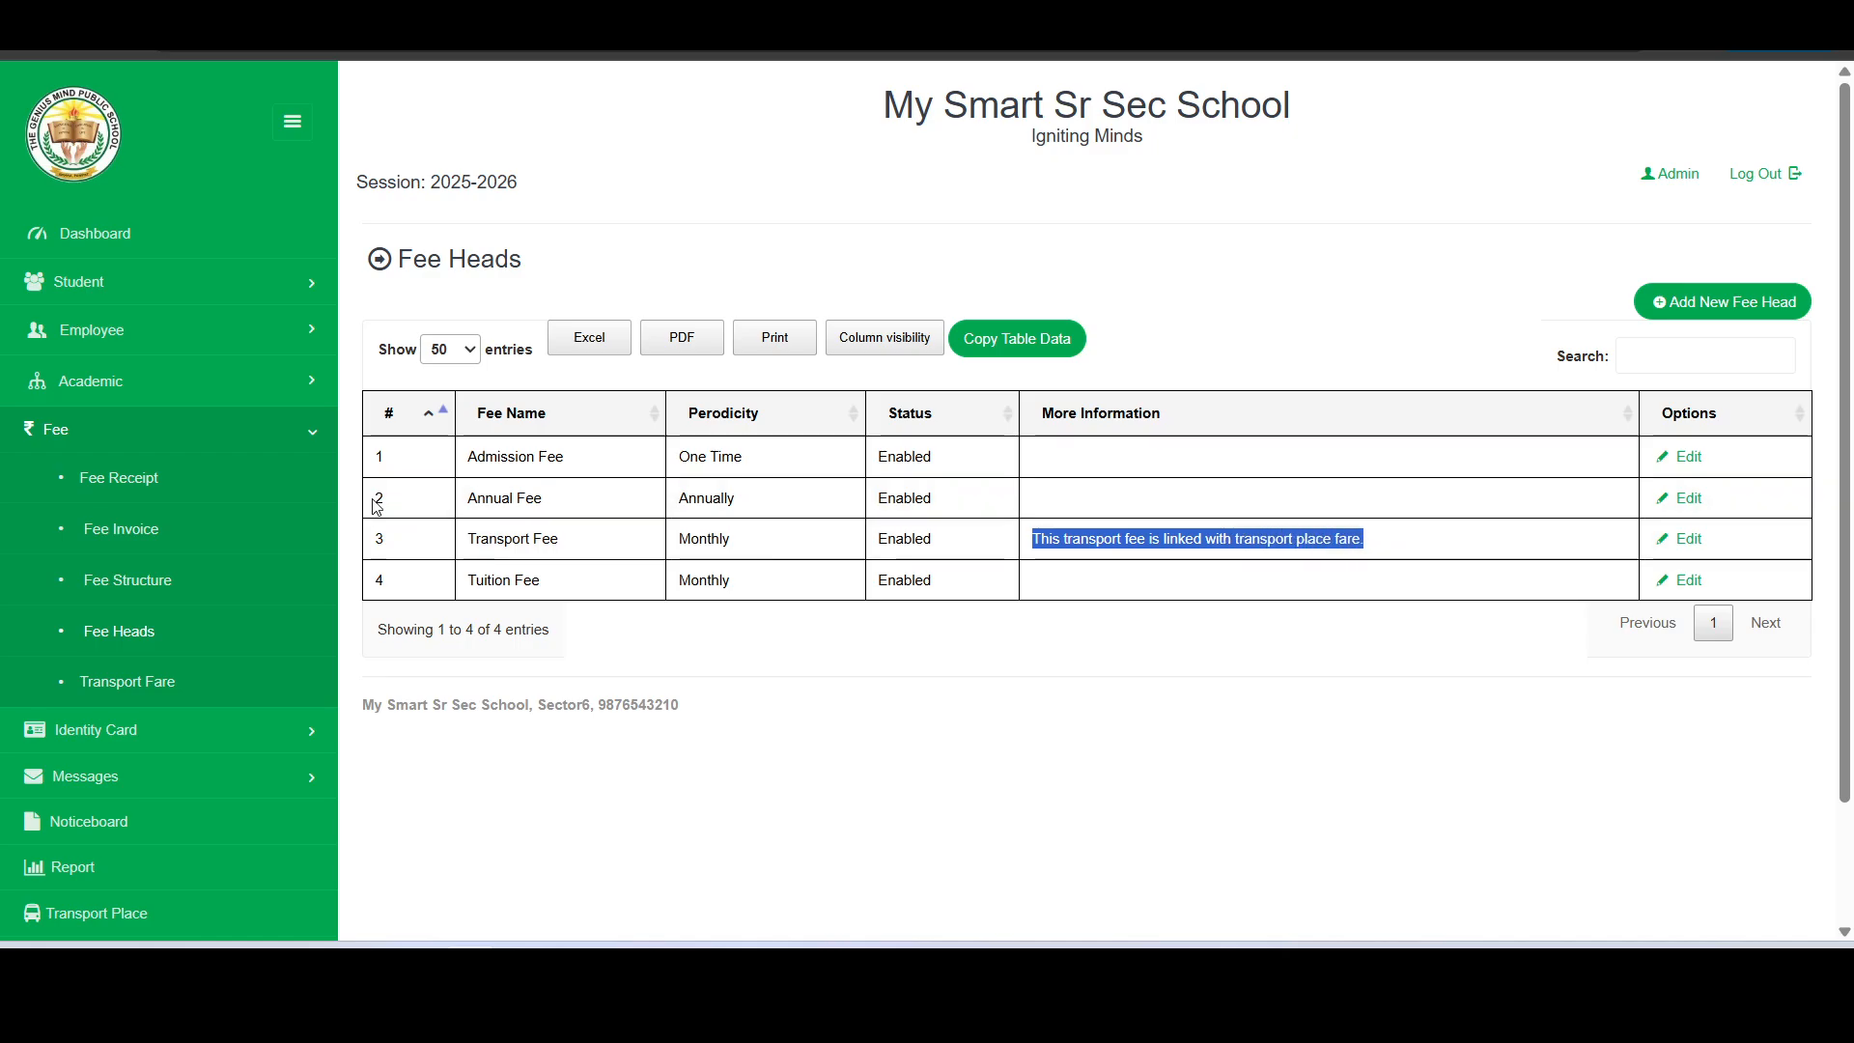
- Display the 2025-2026 fee structure of class Nursery, section Rose, and review its fee heads
left_click(164, 589)
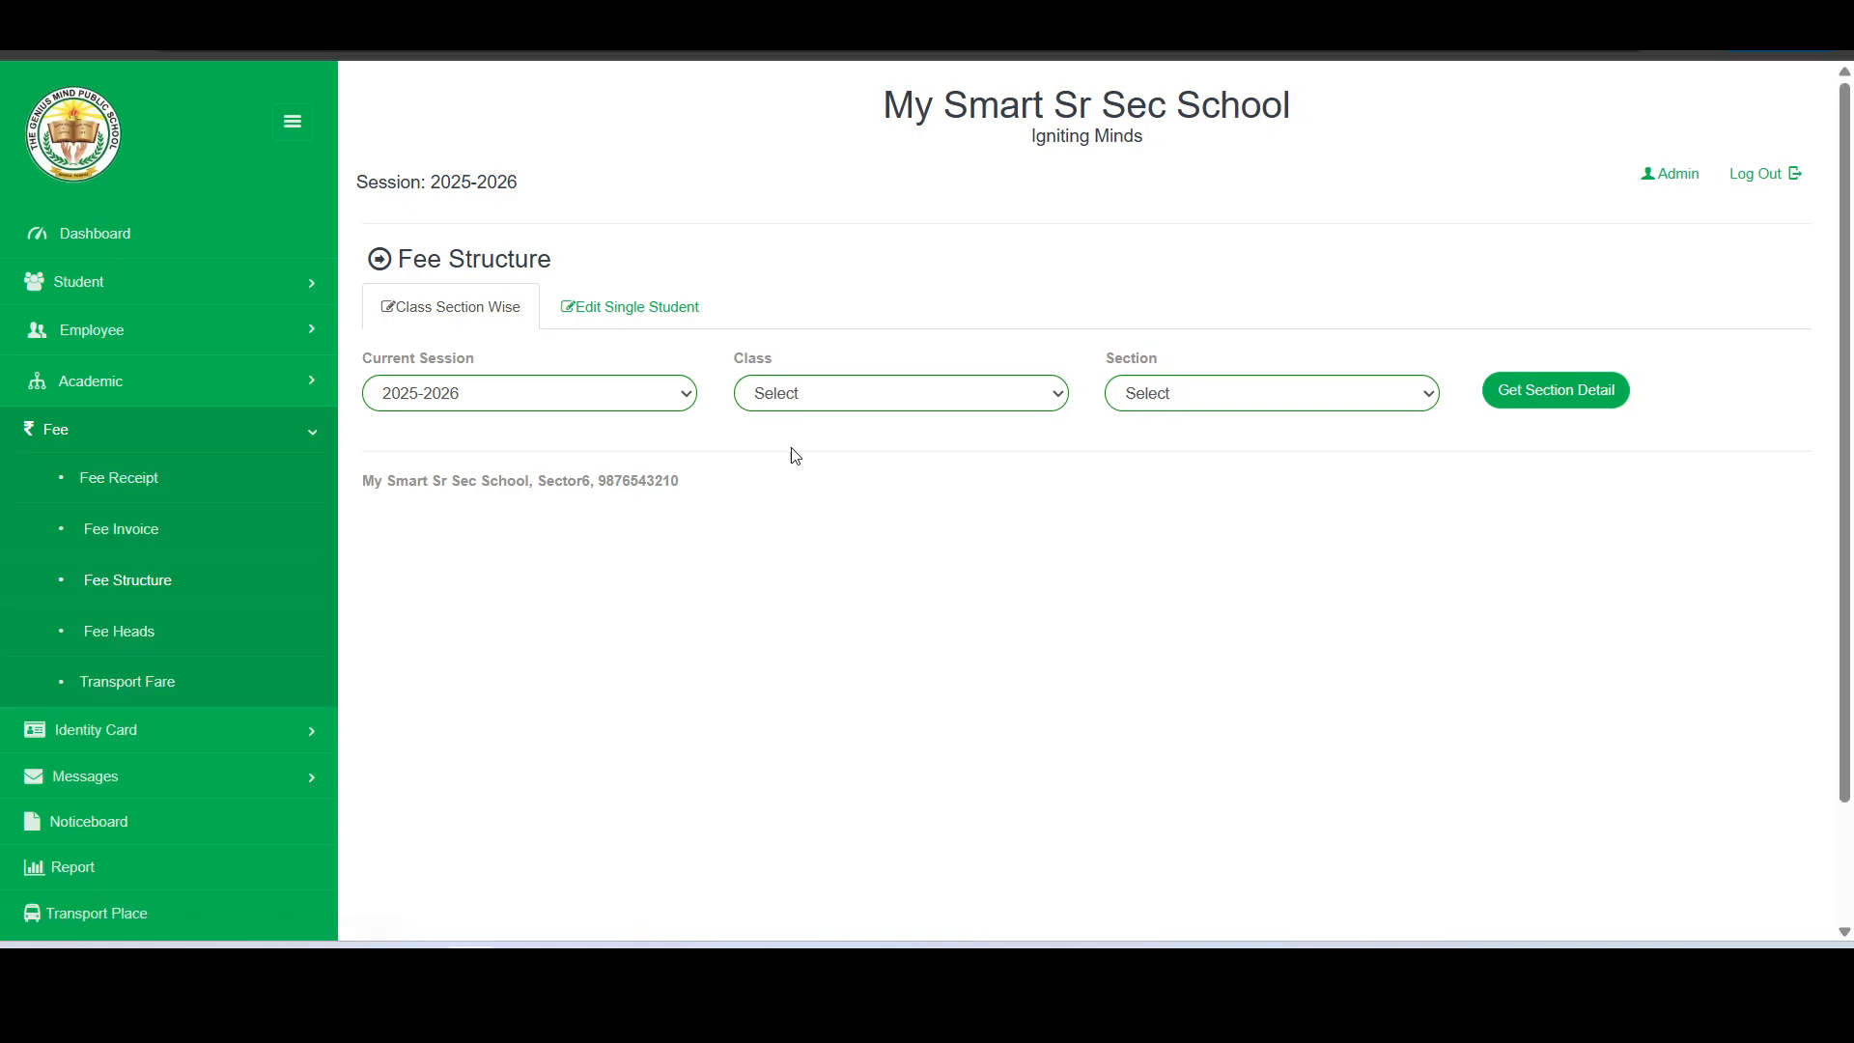
left_click(835, 402)
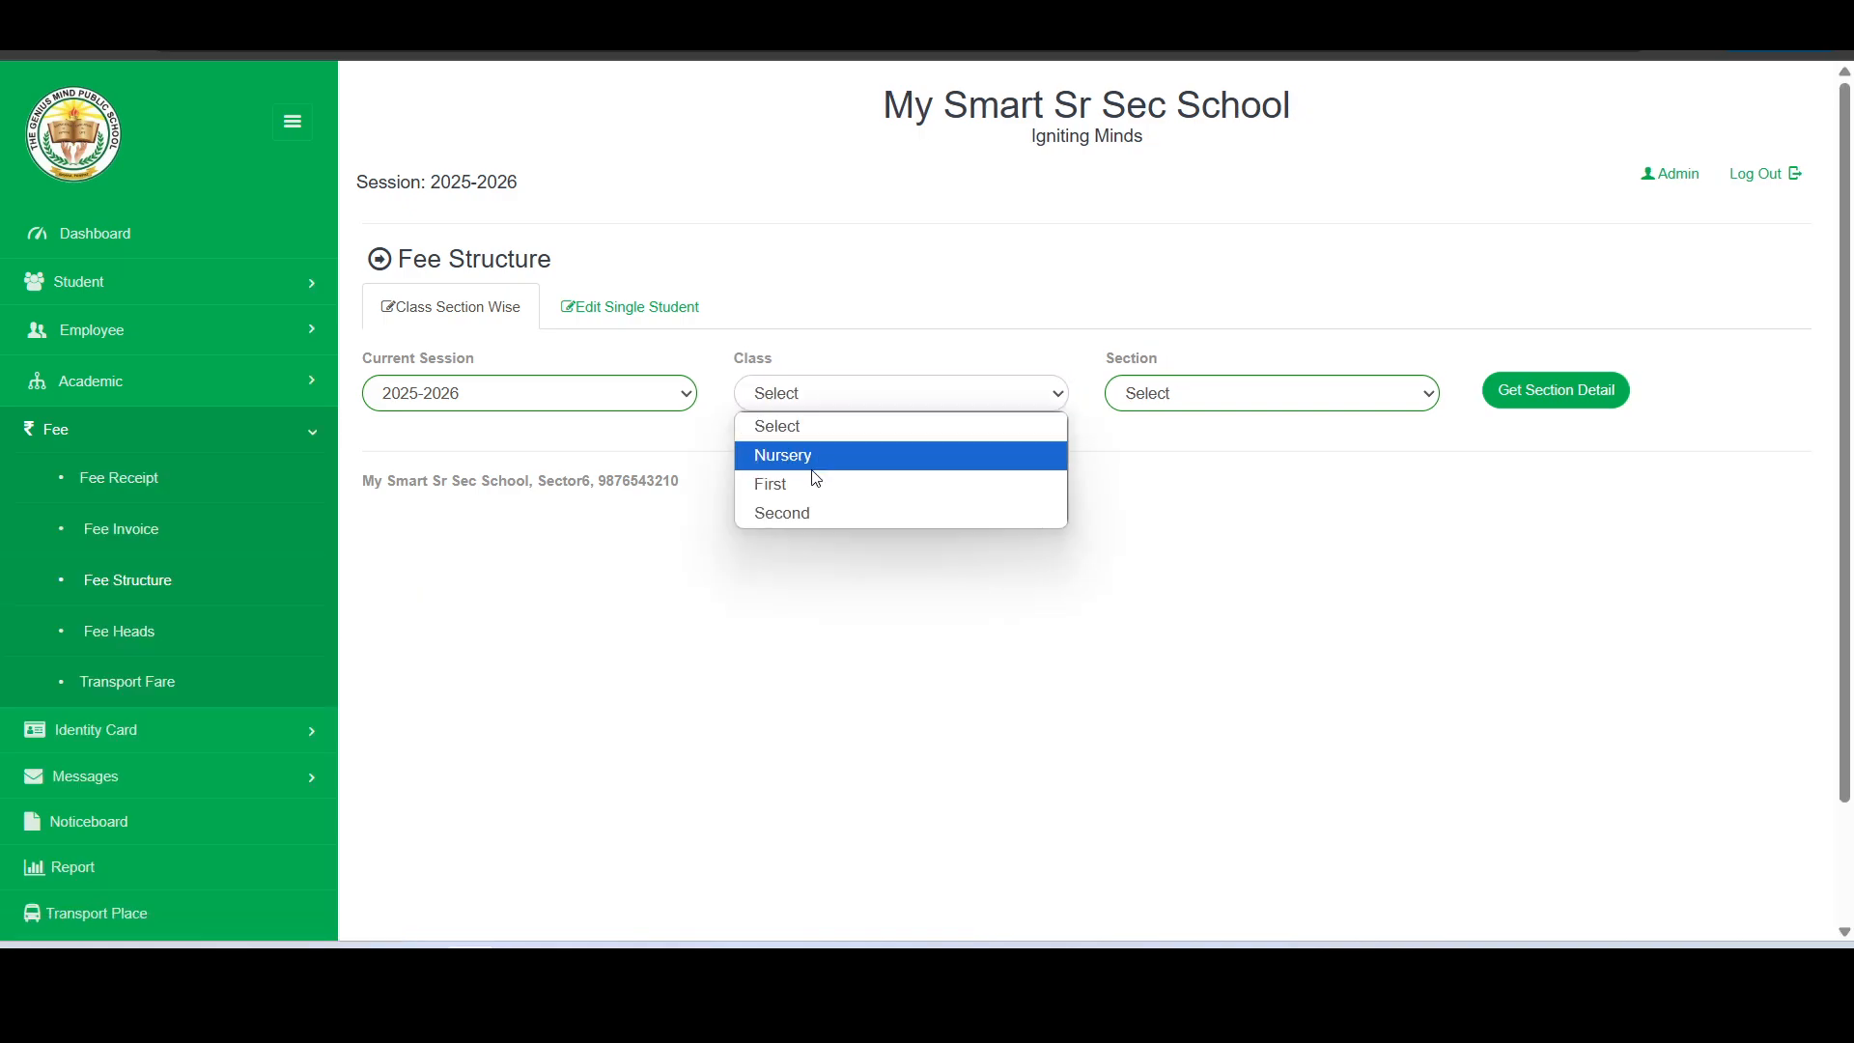
left_click(826, 458)
left_click(1177, 402)
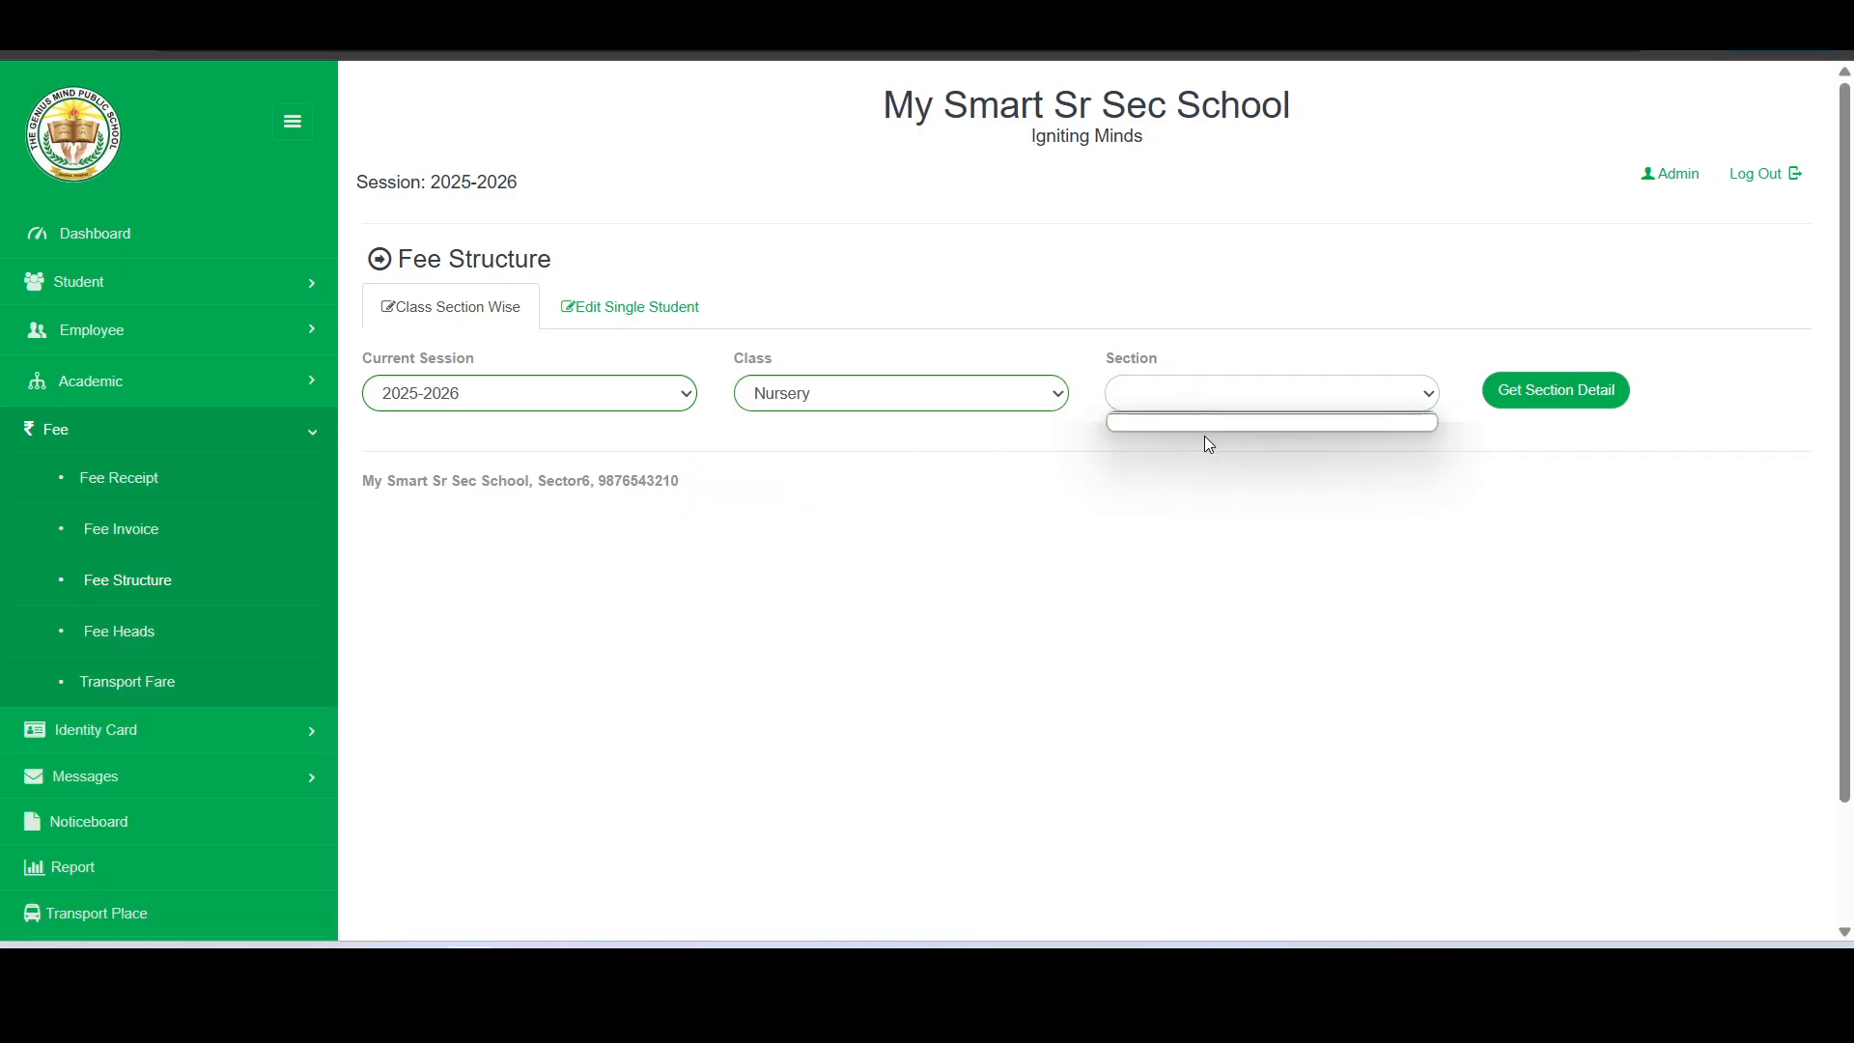
left_click(1190, 392)
left_click(1190, 392)
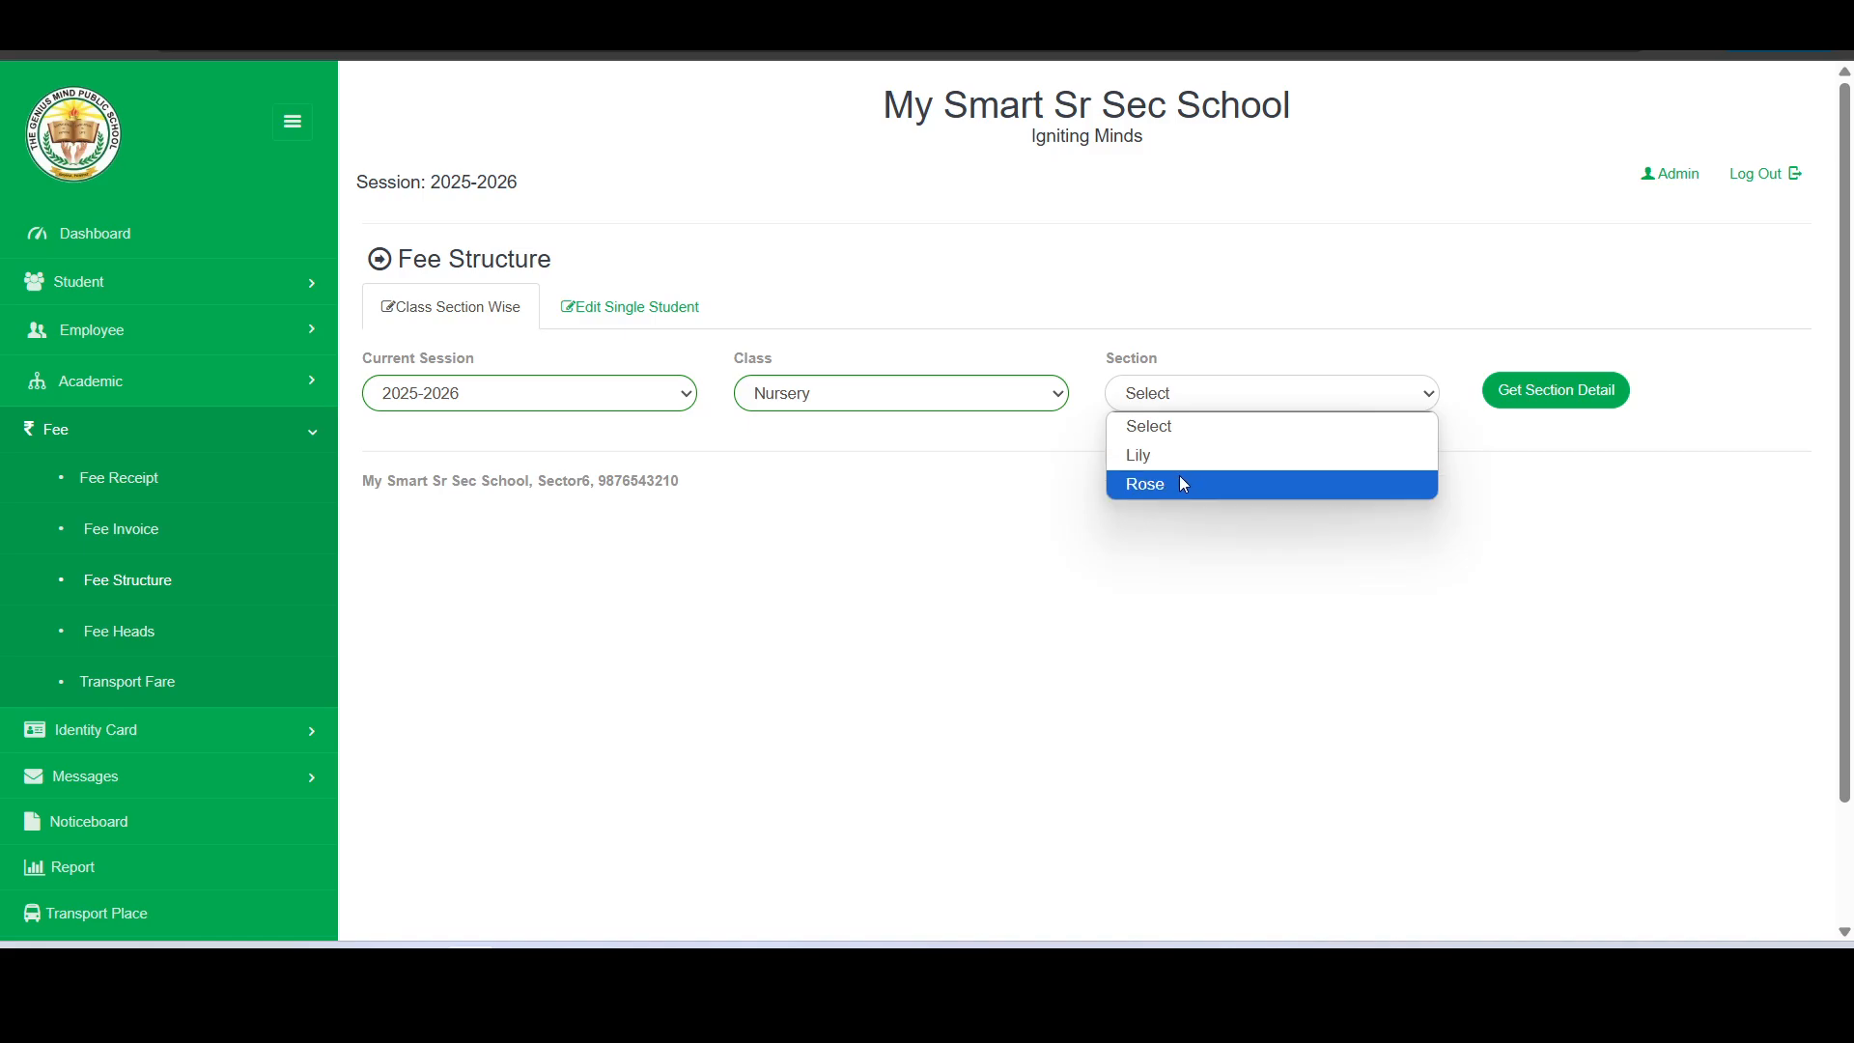
left_click(1179, 482)
left_click(1543, 398)
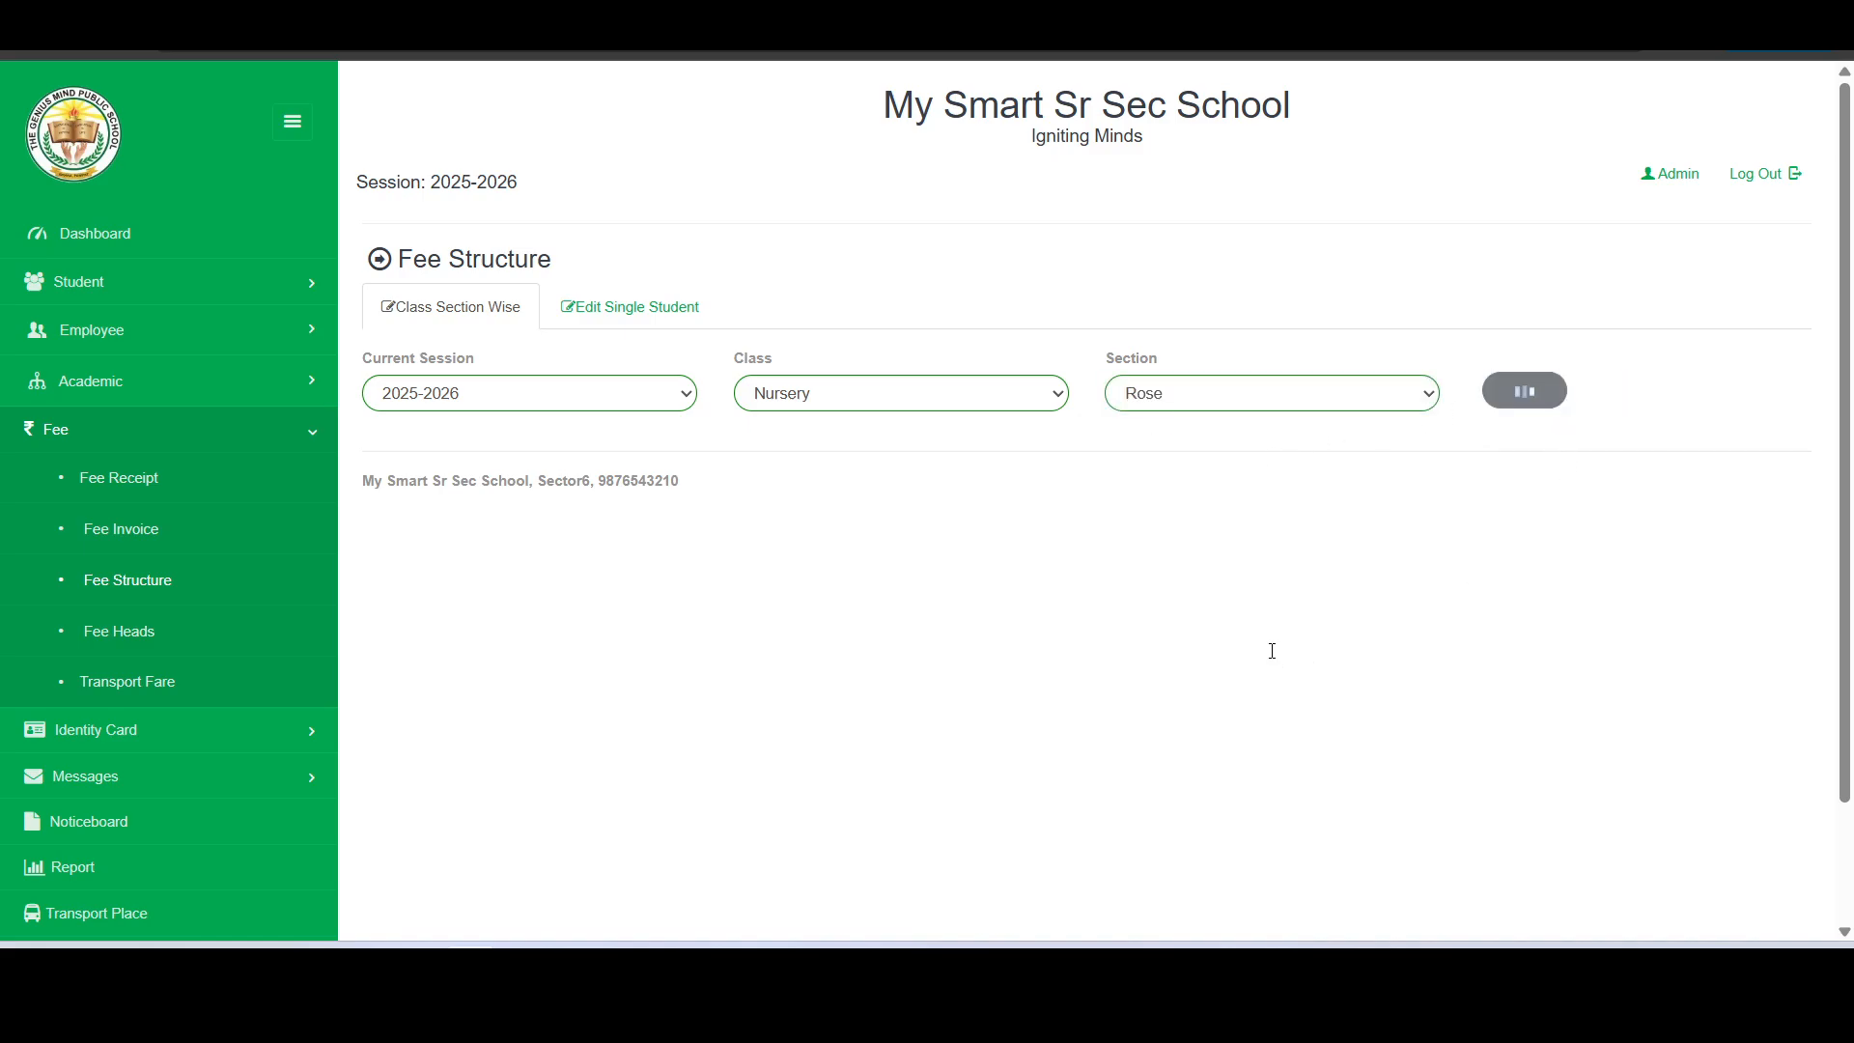
scroll(1106, 593, "down", 1)
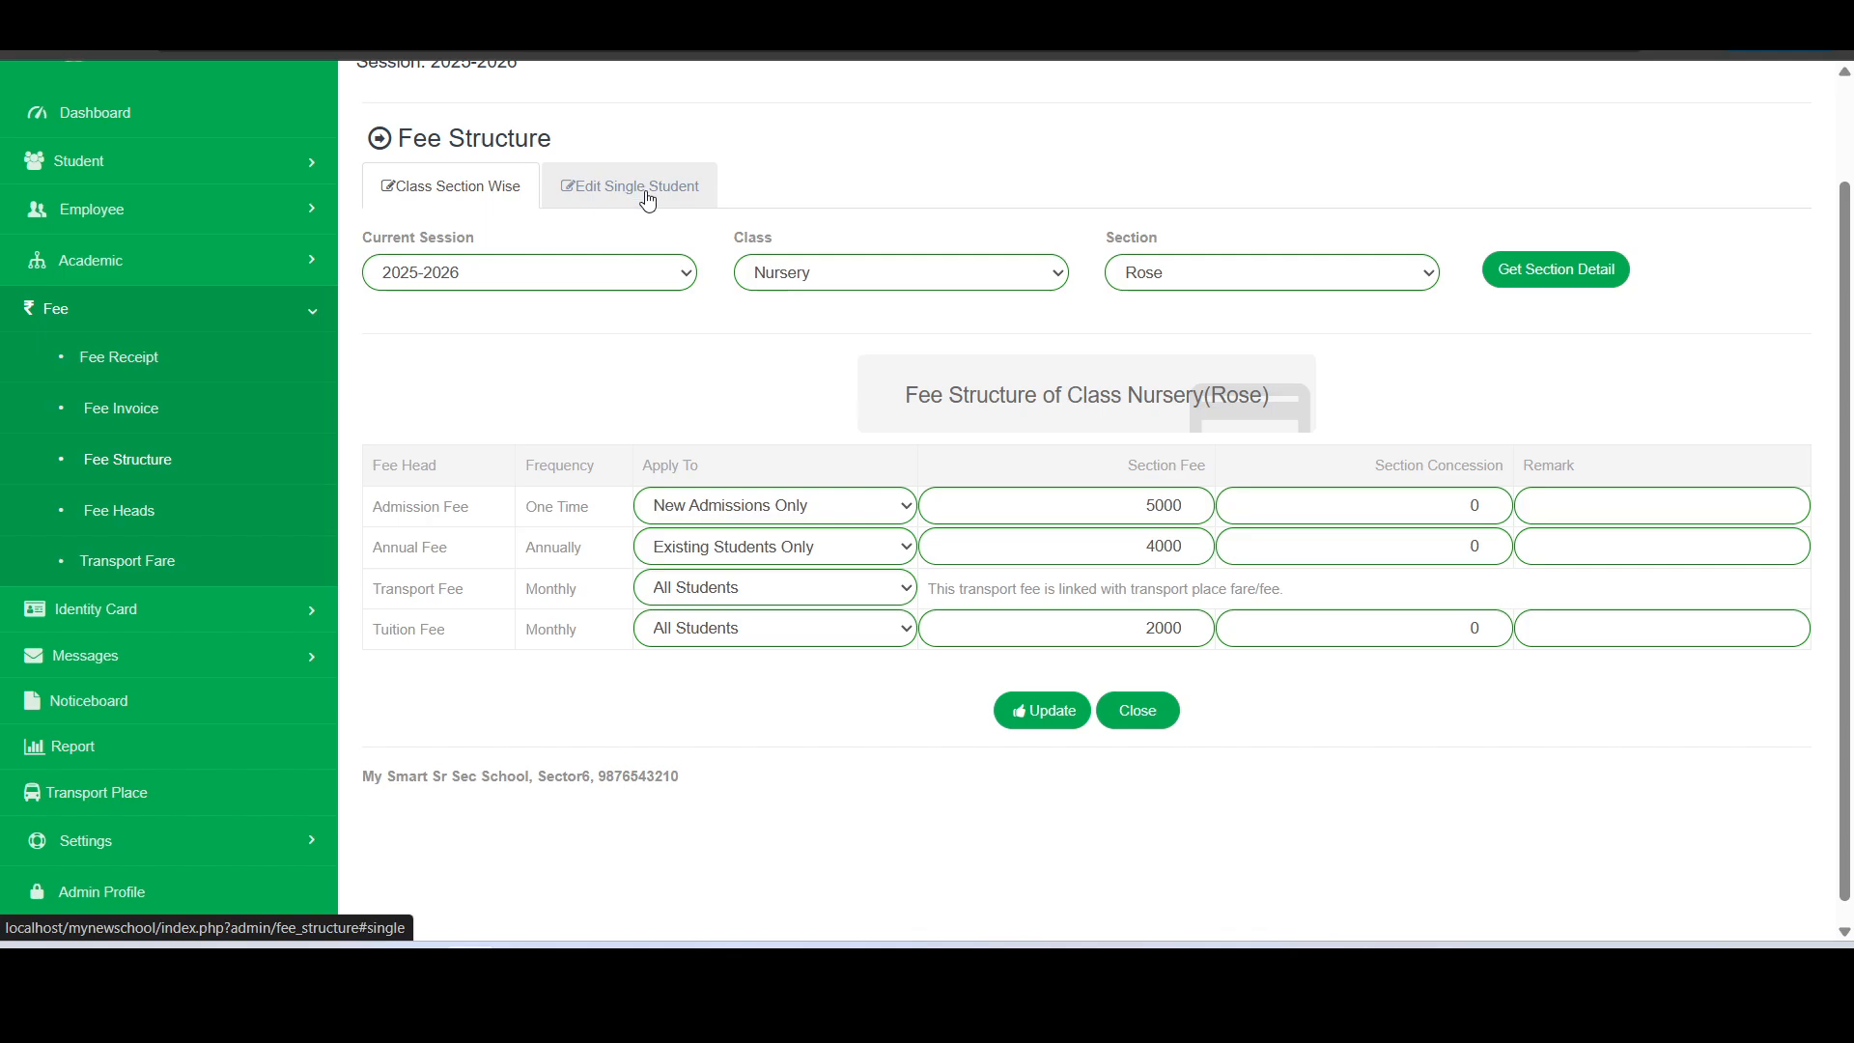
key("ctrl+plus")
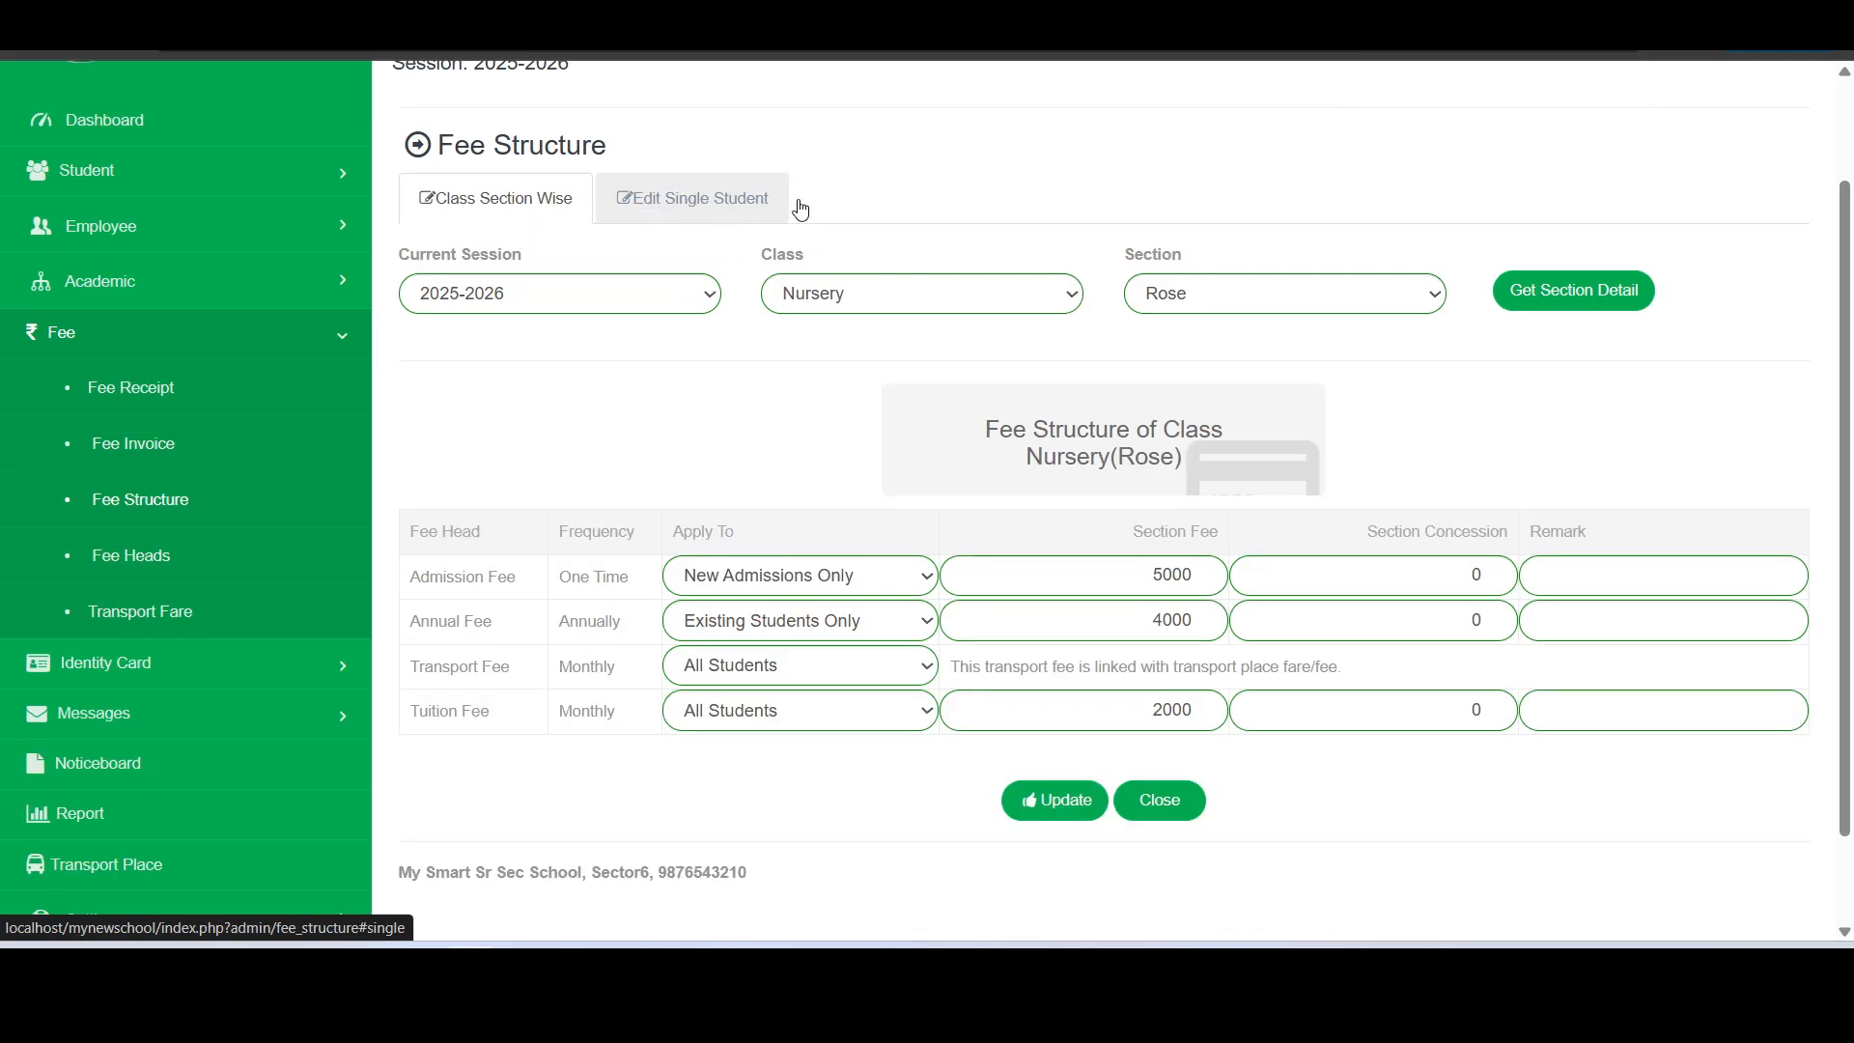
- Display the single-student fee details of the first listed student in class Nursery, section Rose
left_click(730, 206)
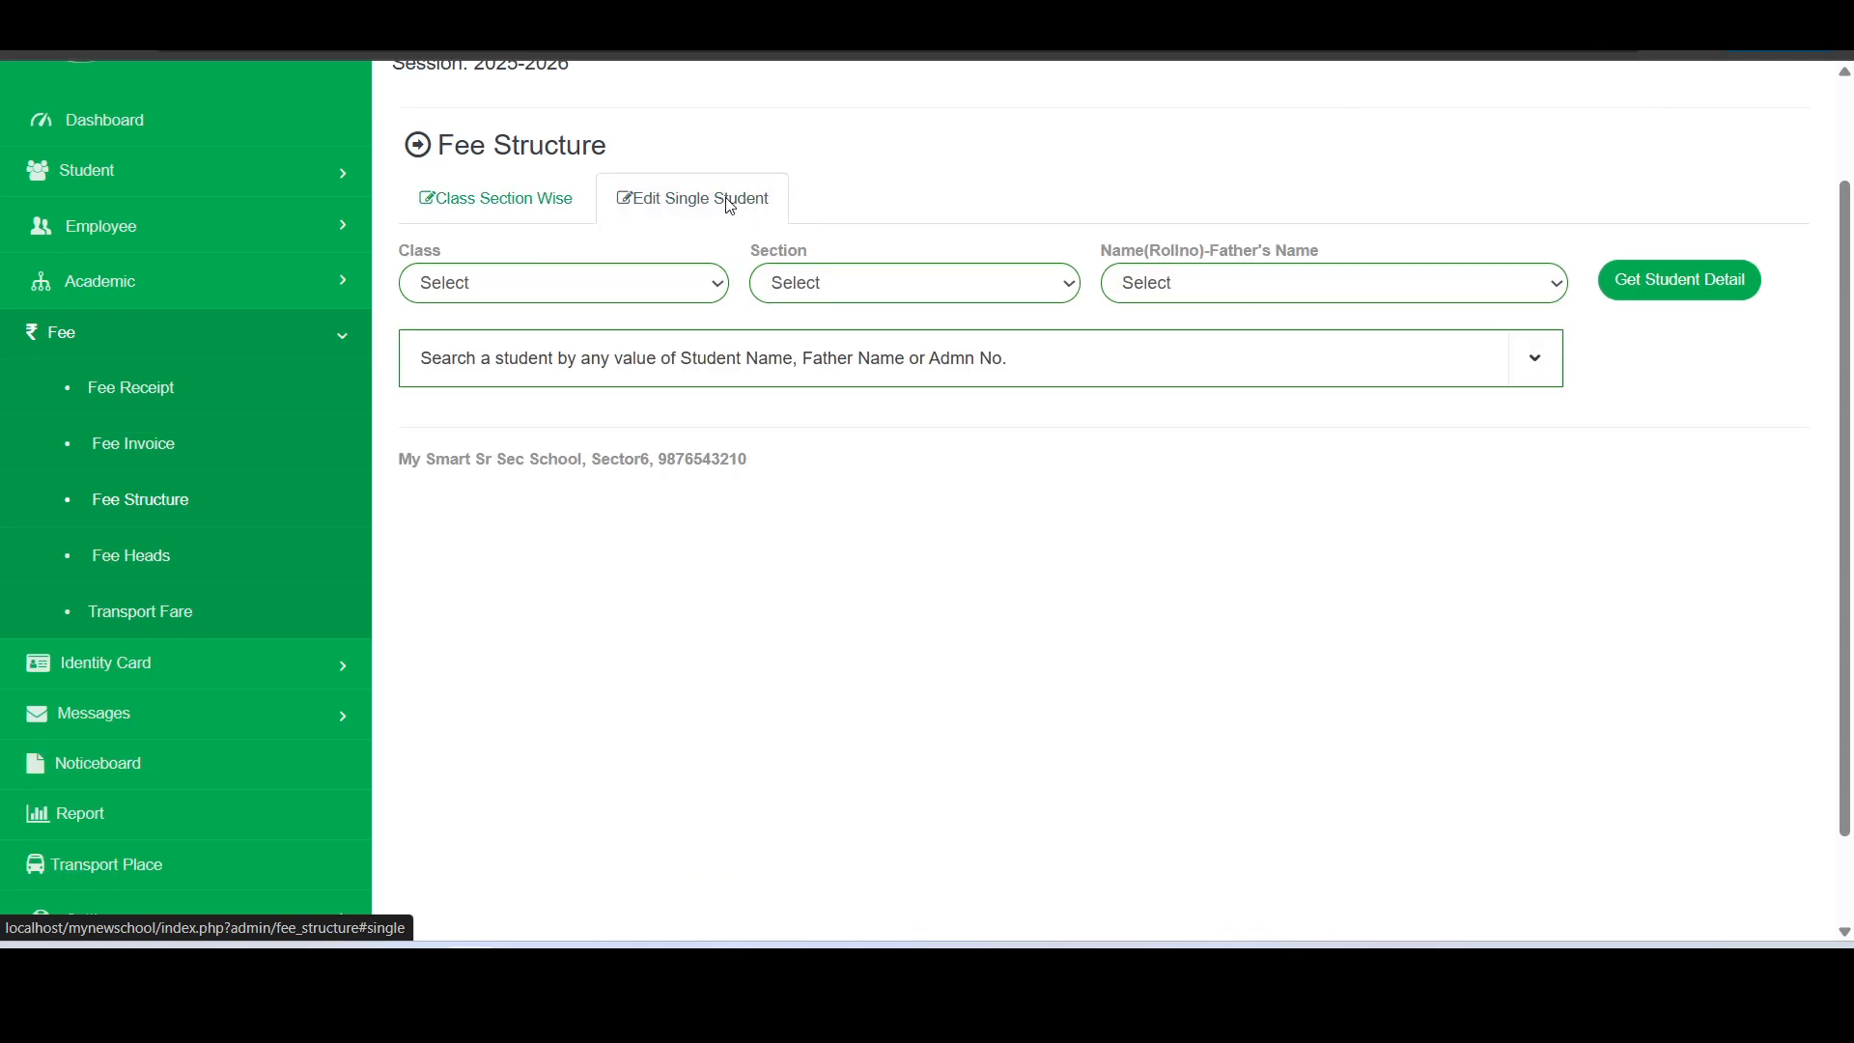
left_click(656, 294)
left_click(590, 366)
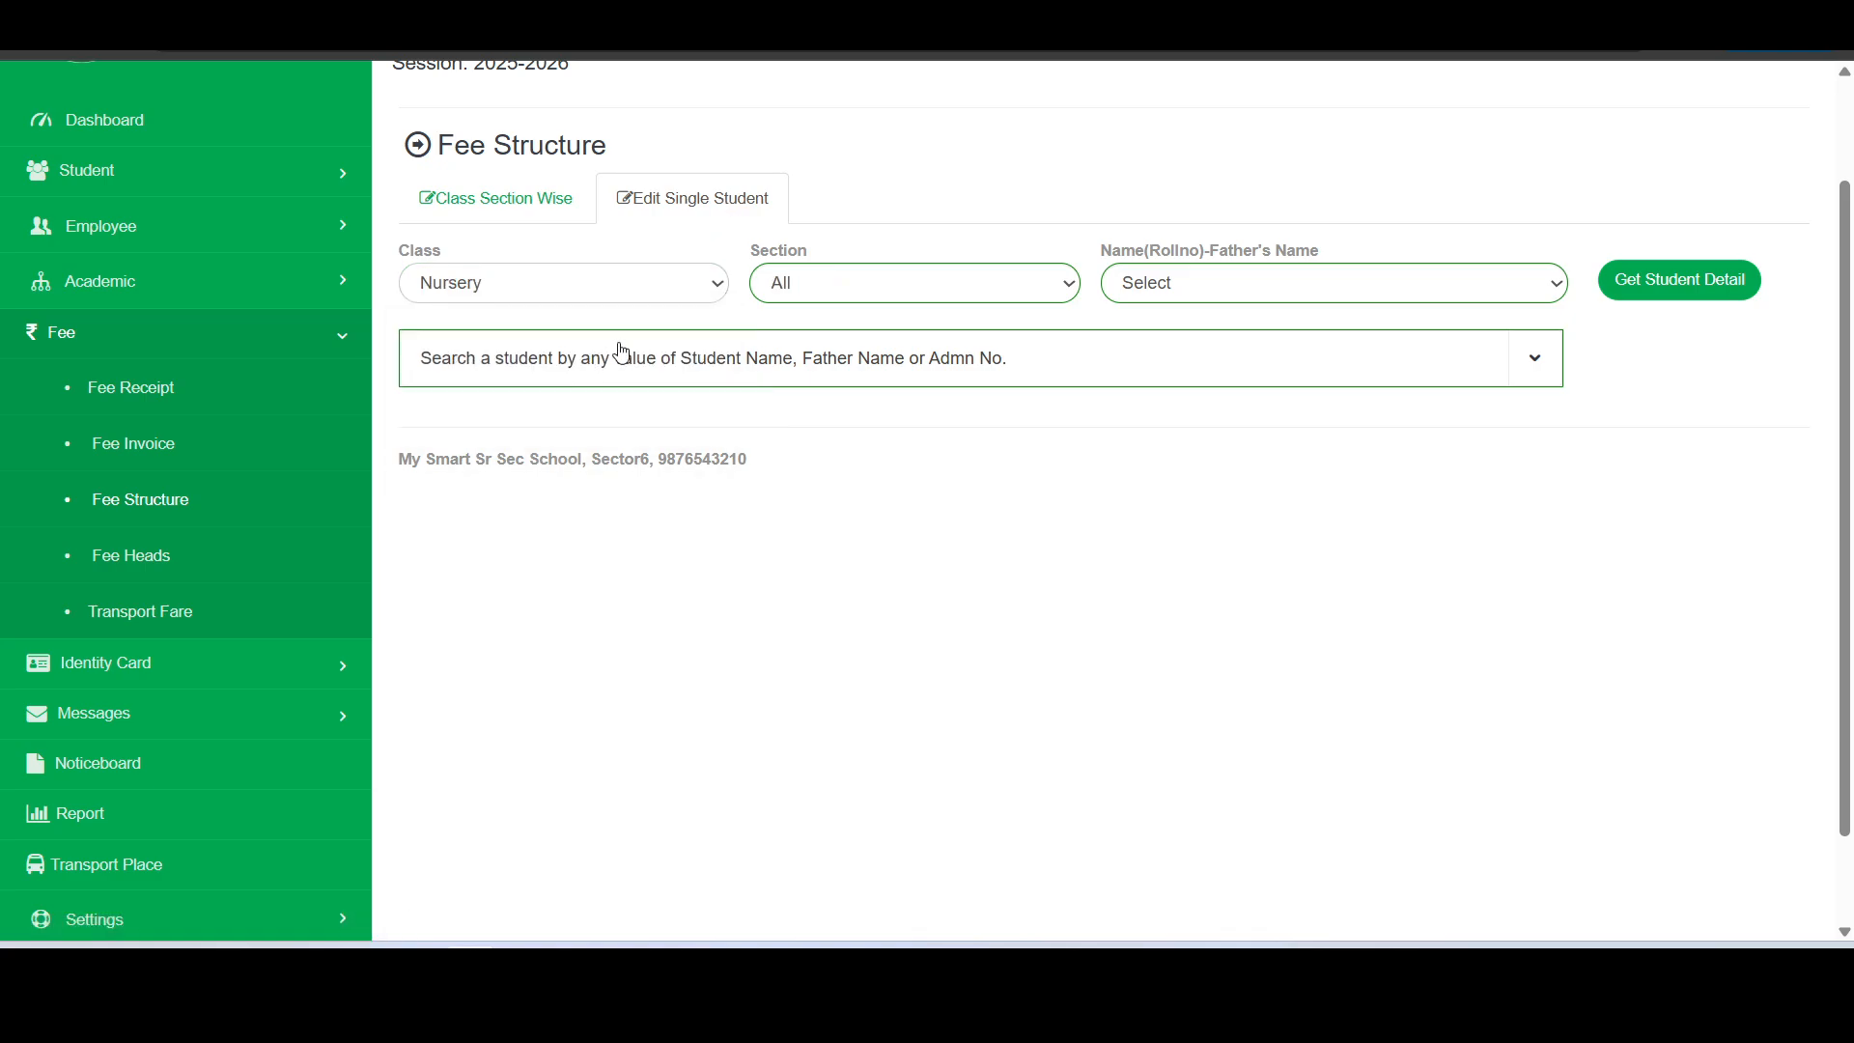
left_click(954, 287)
left_click(924, 376)
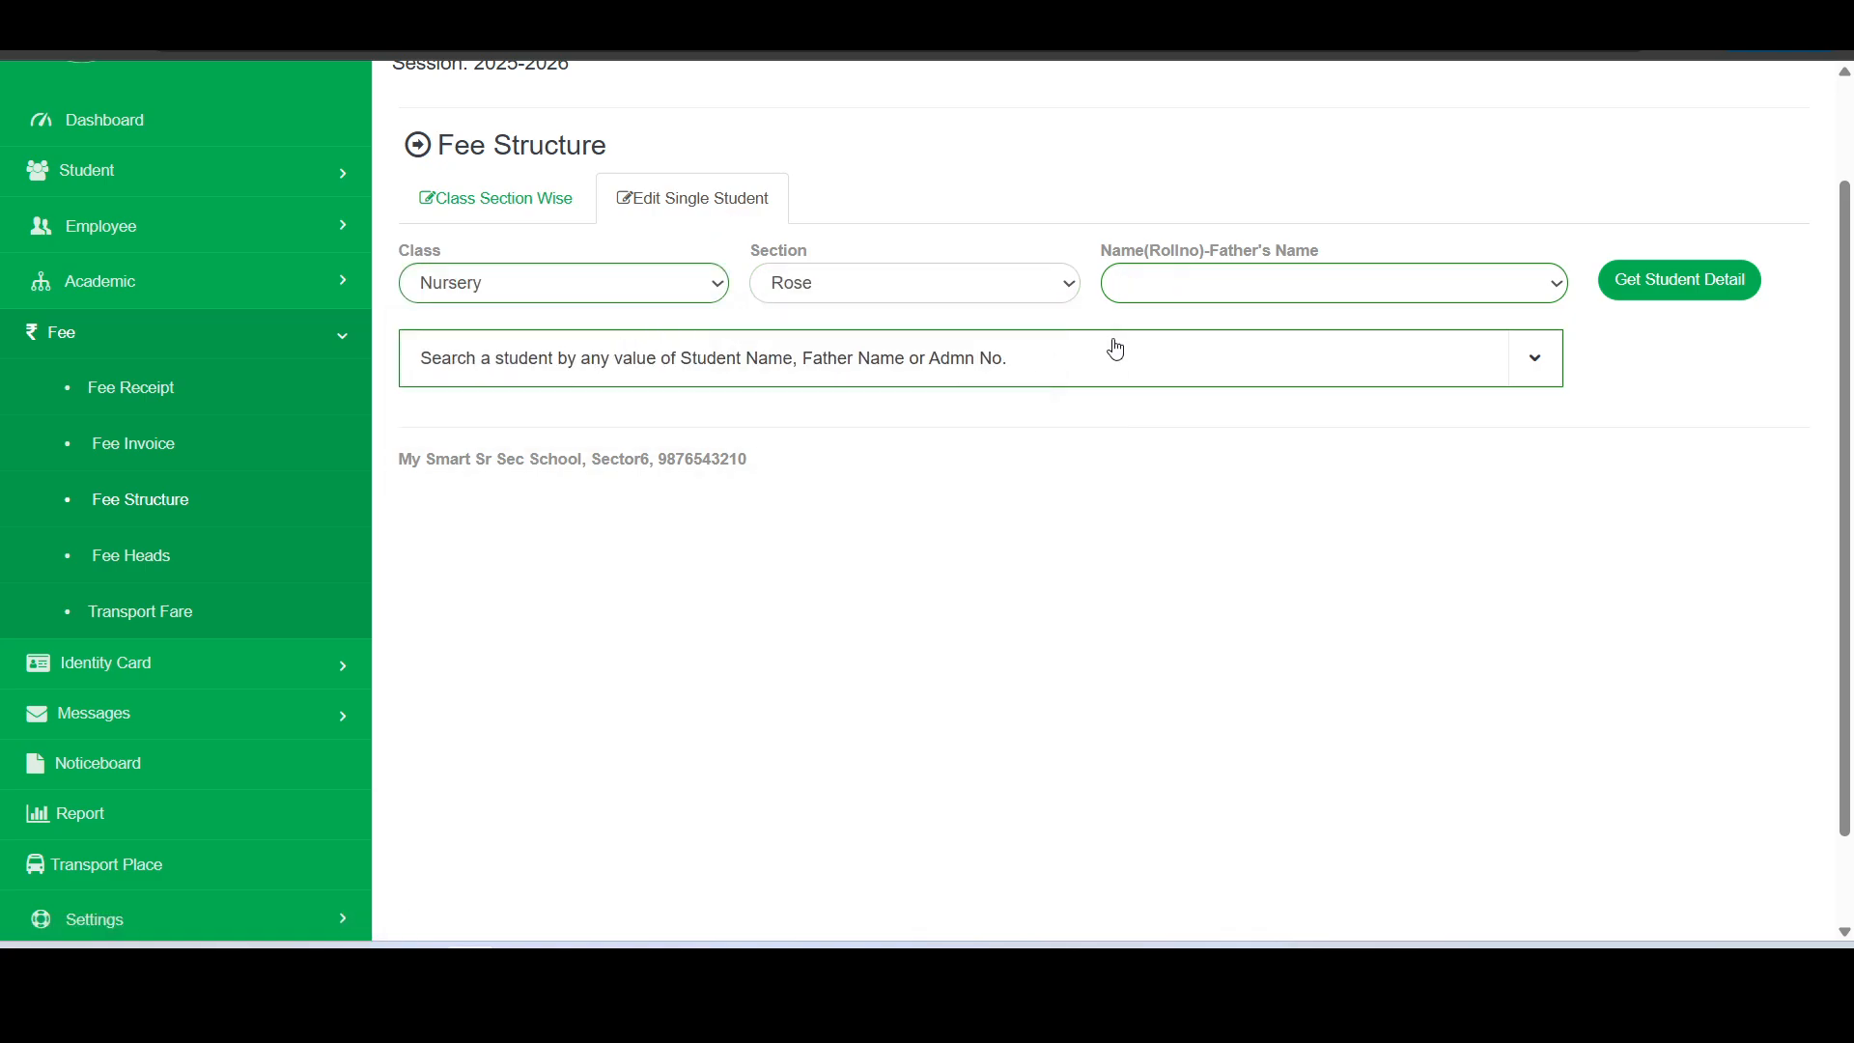
left_click(1268, 286)
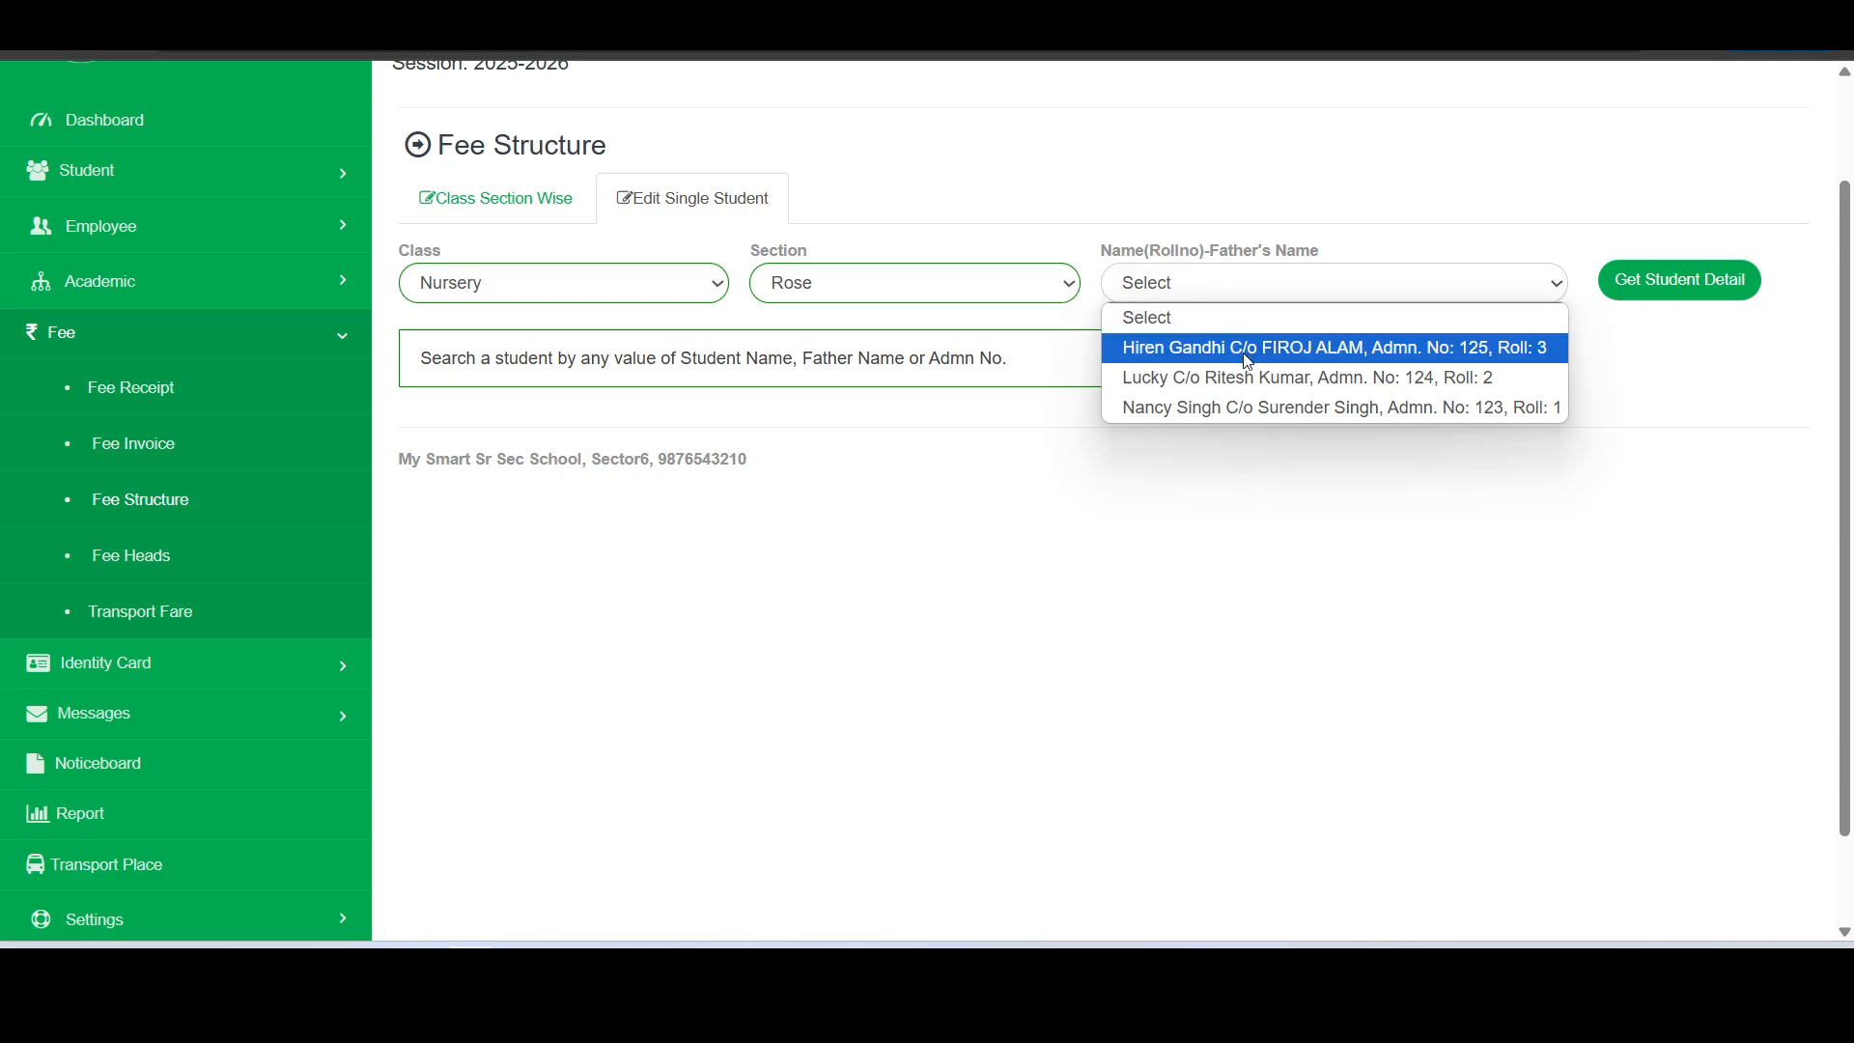
left_click(1249, 362)
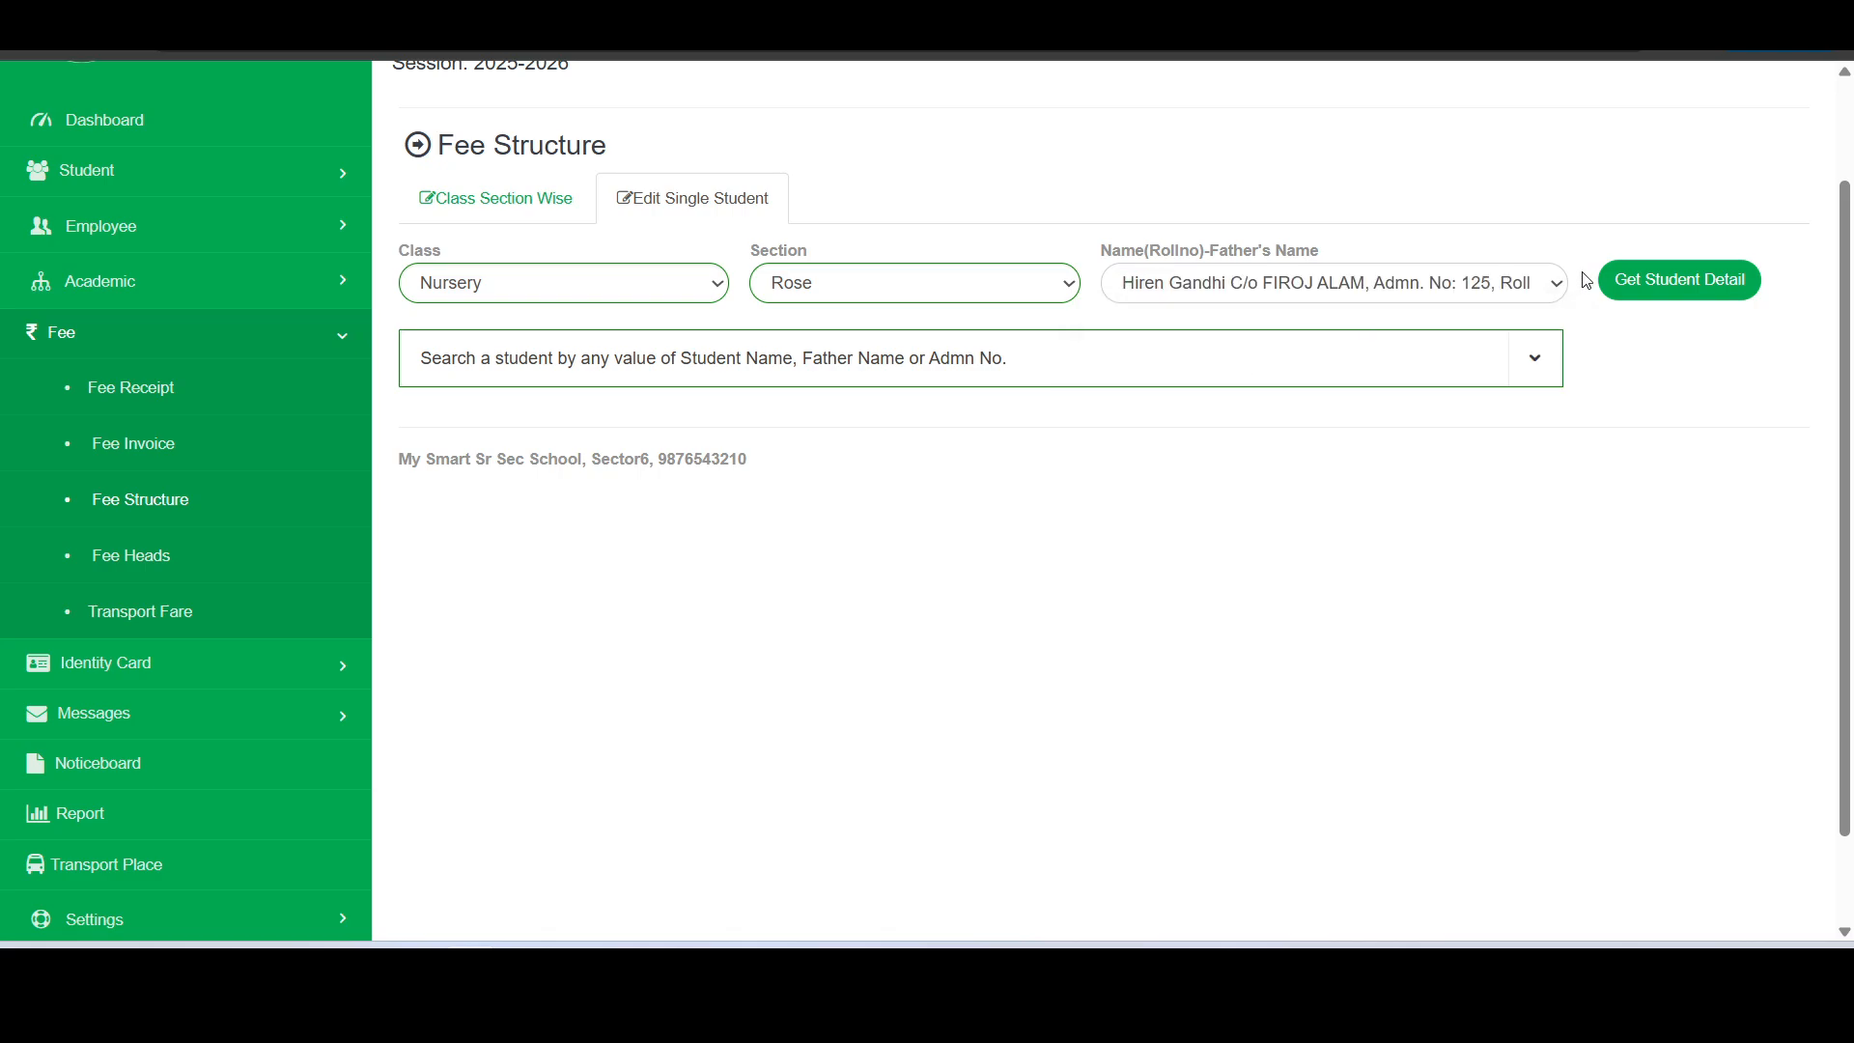
left_click(1680, 280)
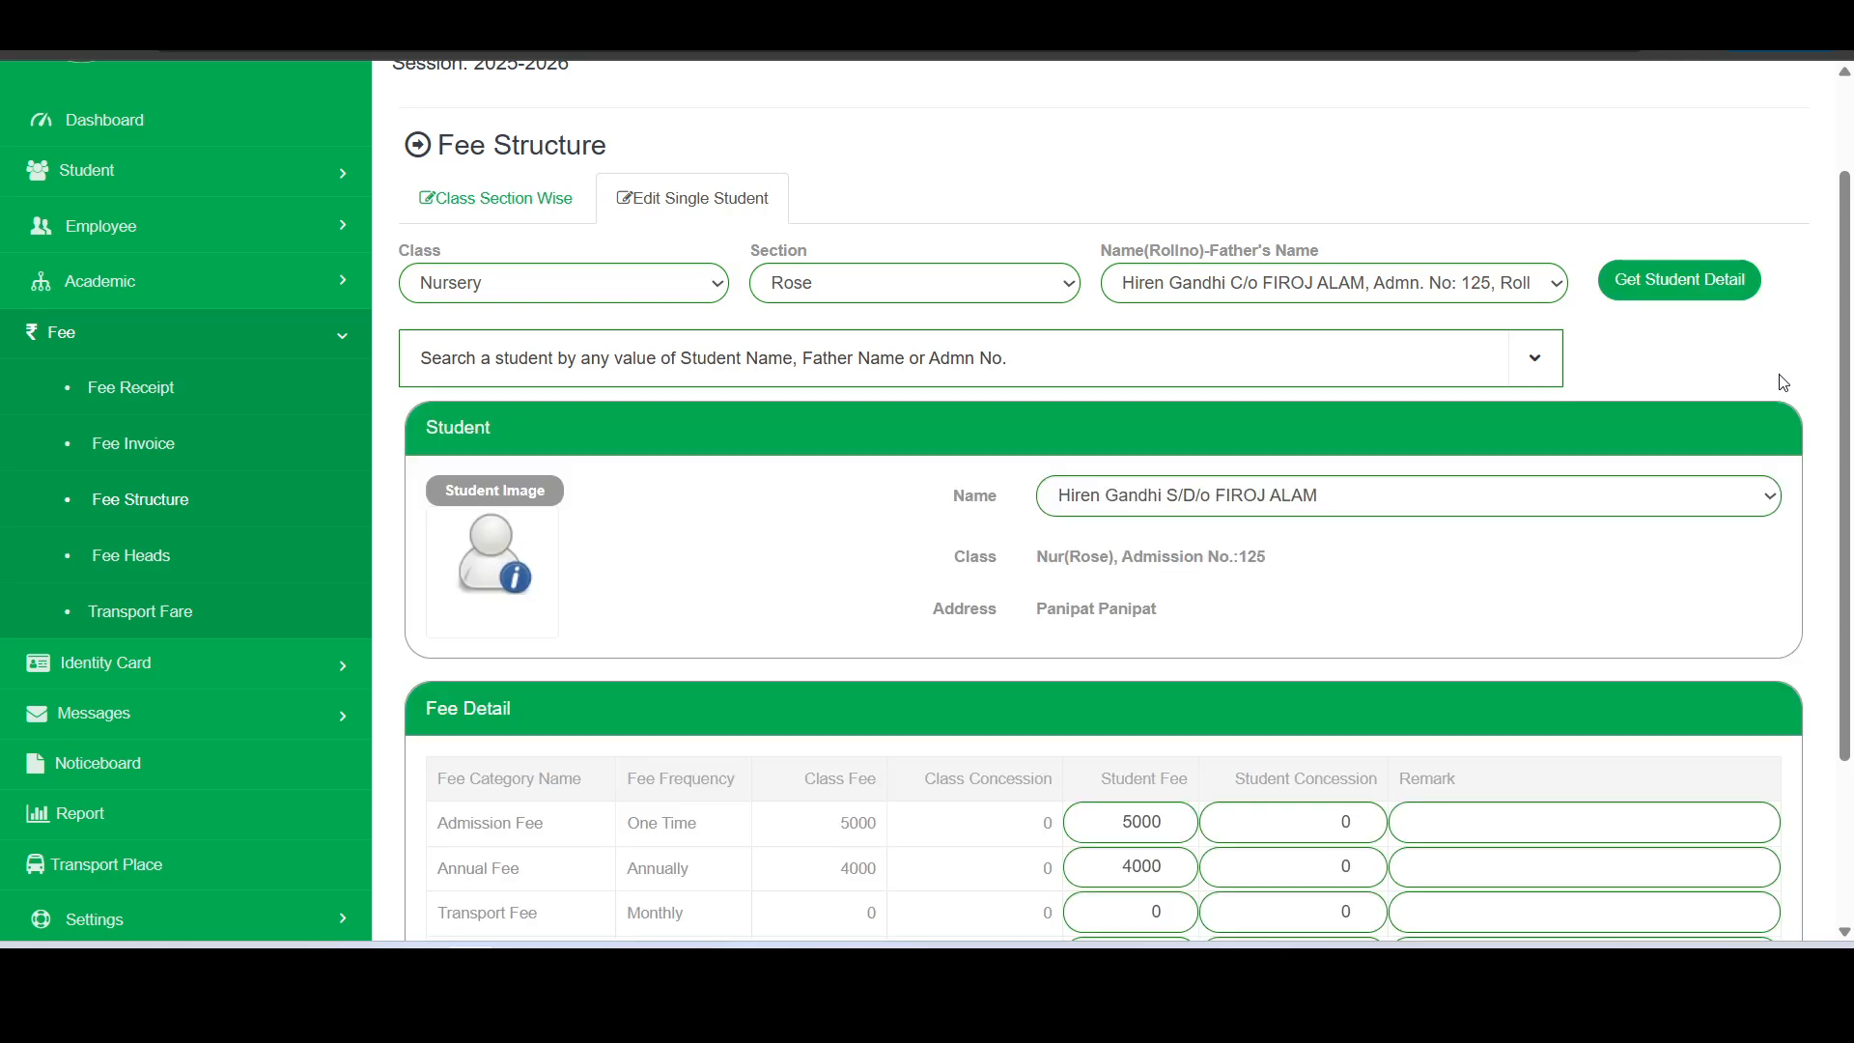
scroll(1718, 388, "down", 3)
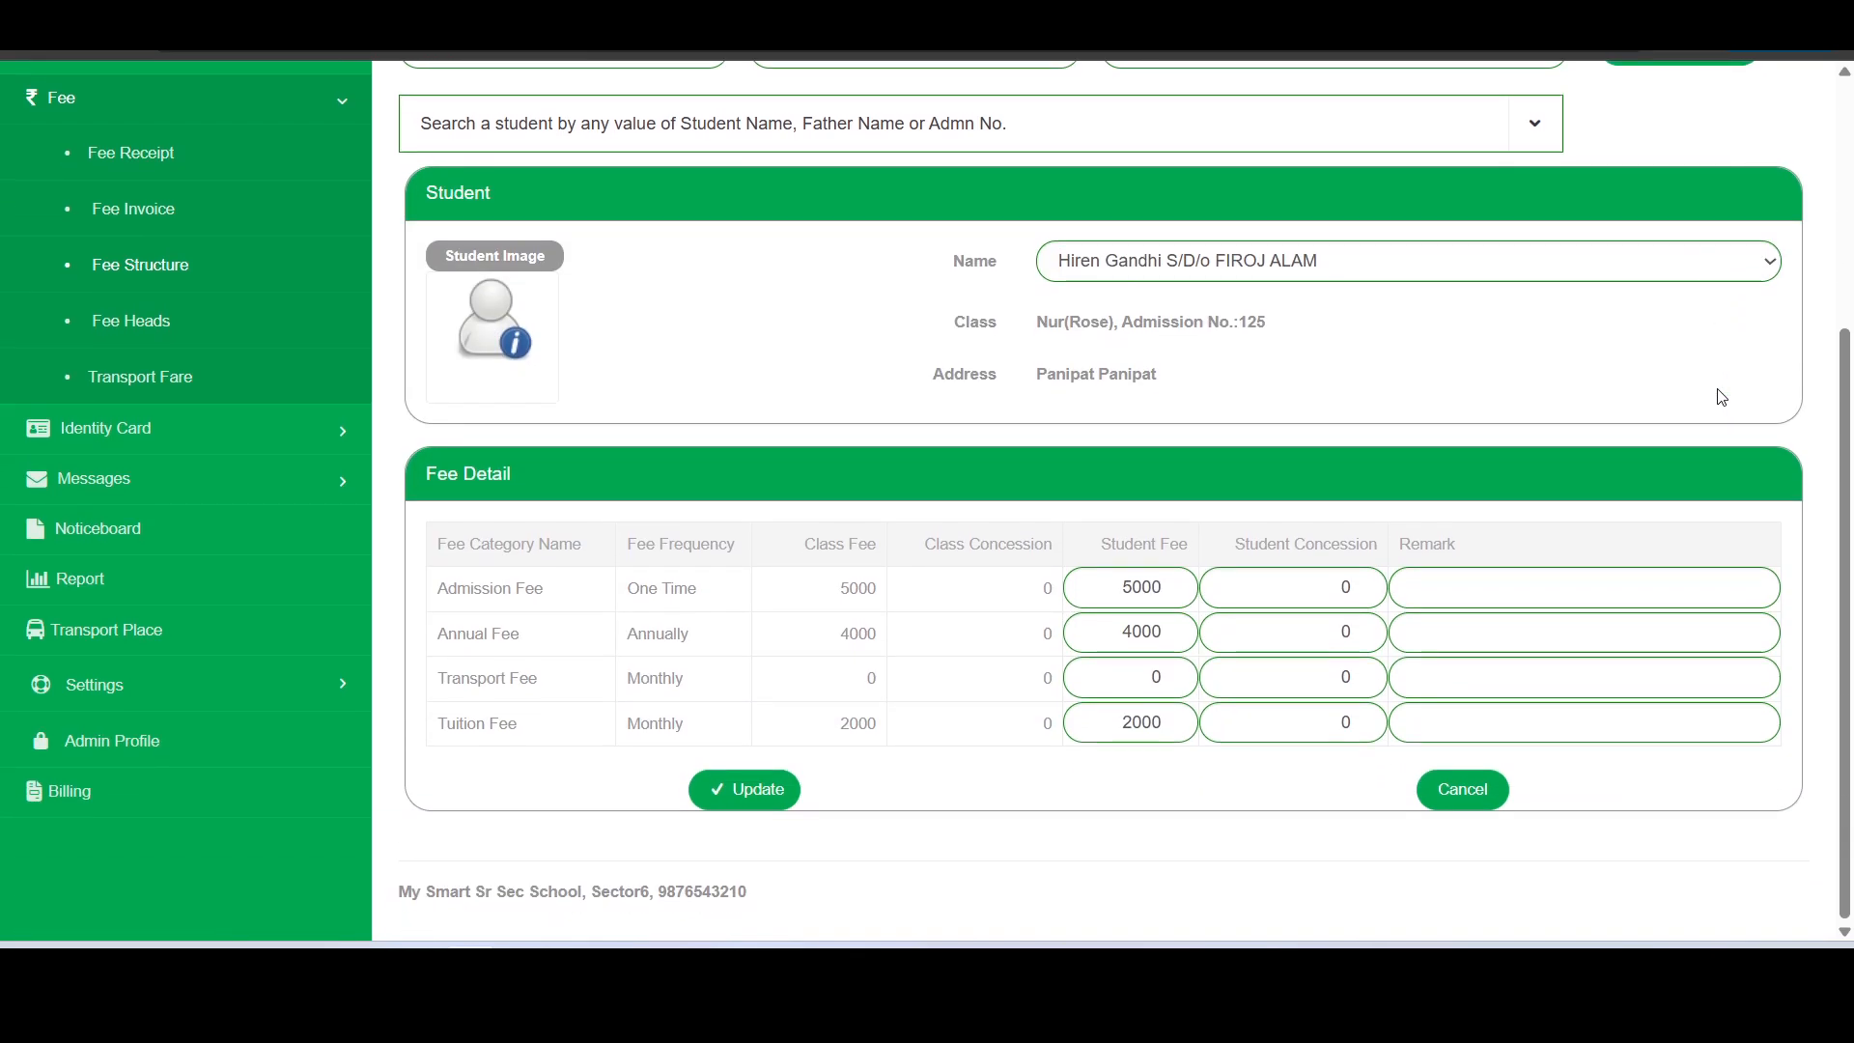
scroll(1722, 396, "up", 1)
scroll(1722, 396, "down", 1)
- Try a concession of 3000 on the student's admission fee and reset it to 0
left_click(1295, 587)
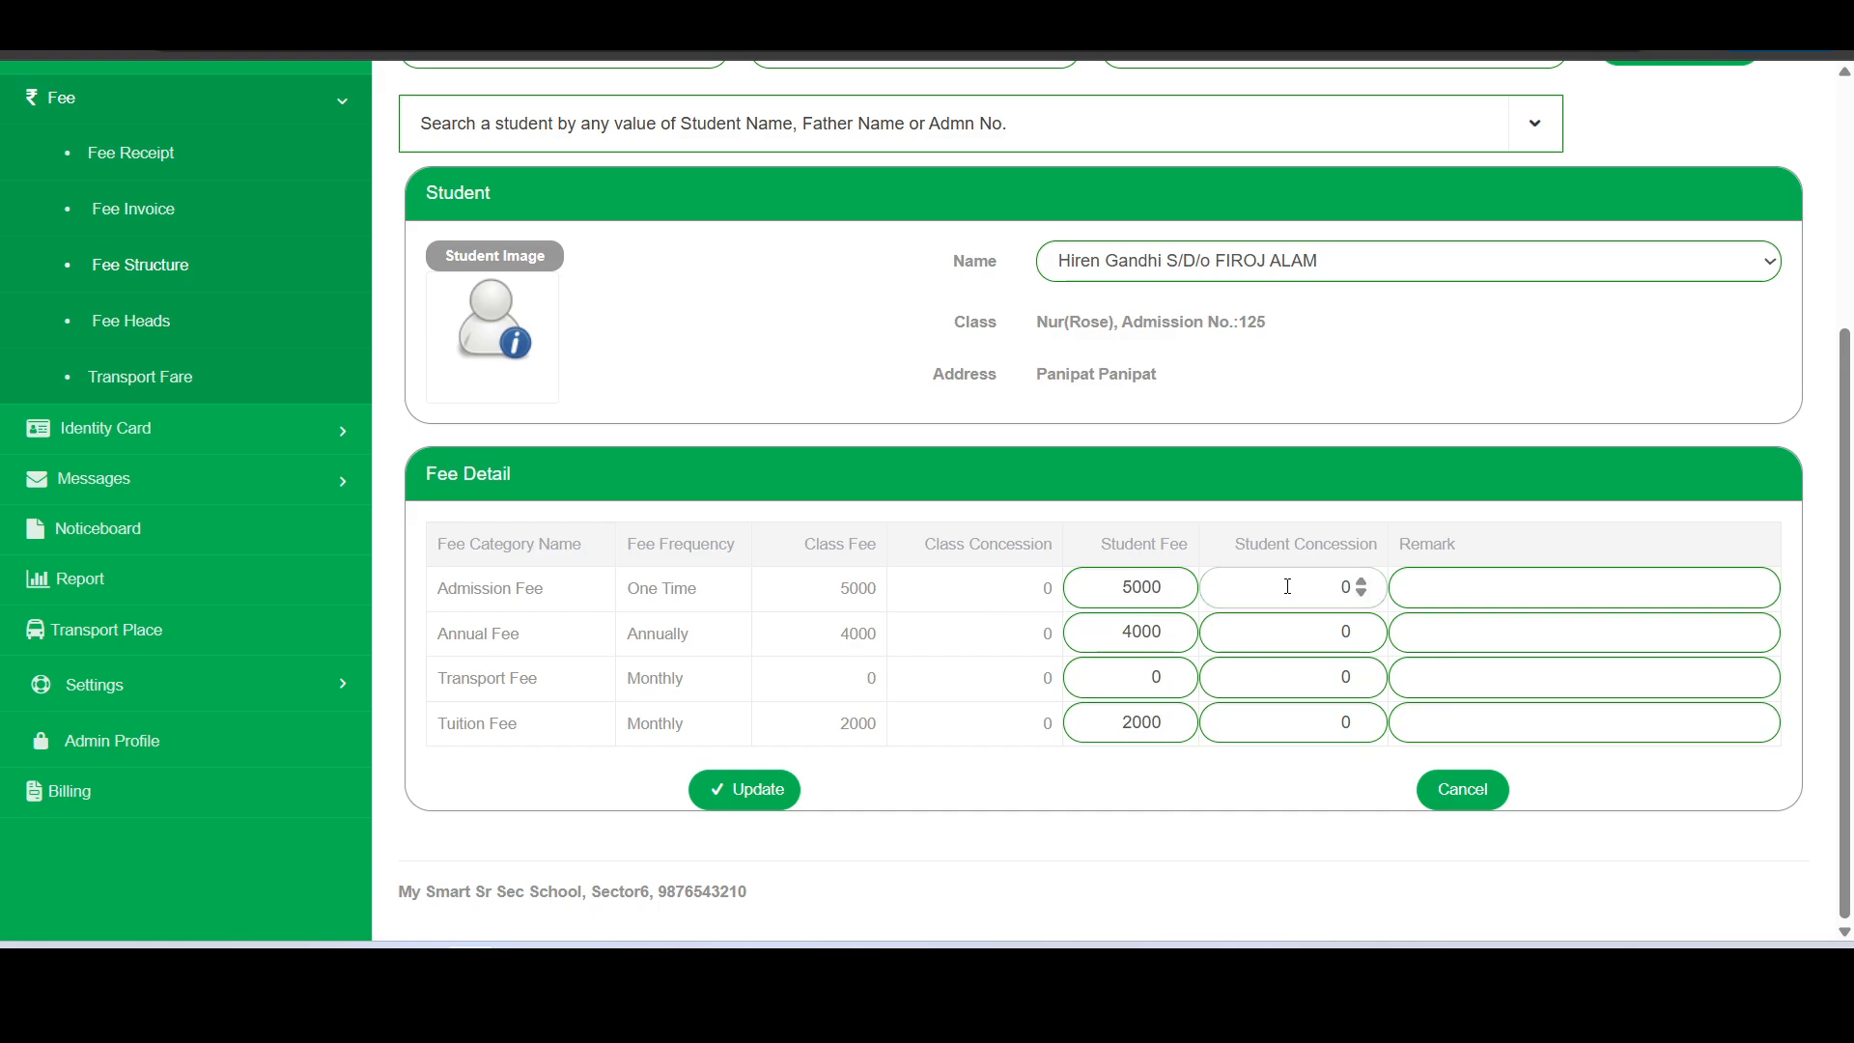
type("3000")
left_click(1345, 524)
double_click(1325, 587)
type("0")
- Try an admission fee of 2000 for the student and restore it to 5000
left_click(1137, 589)
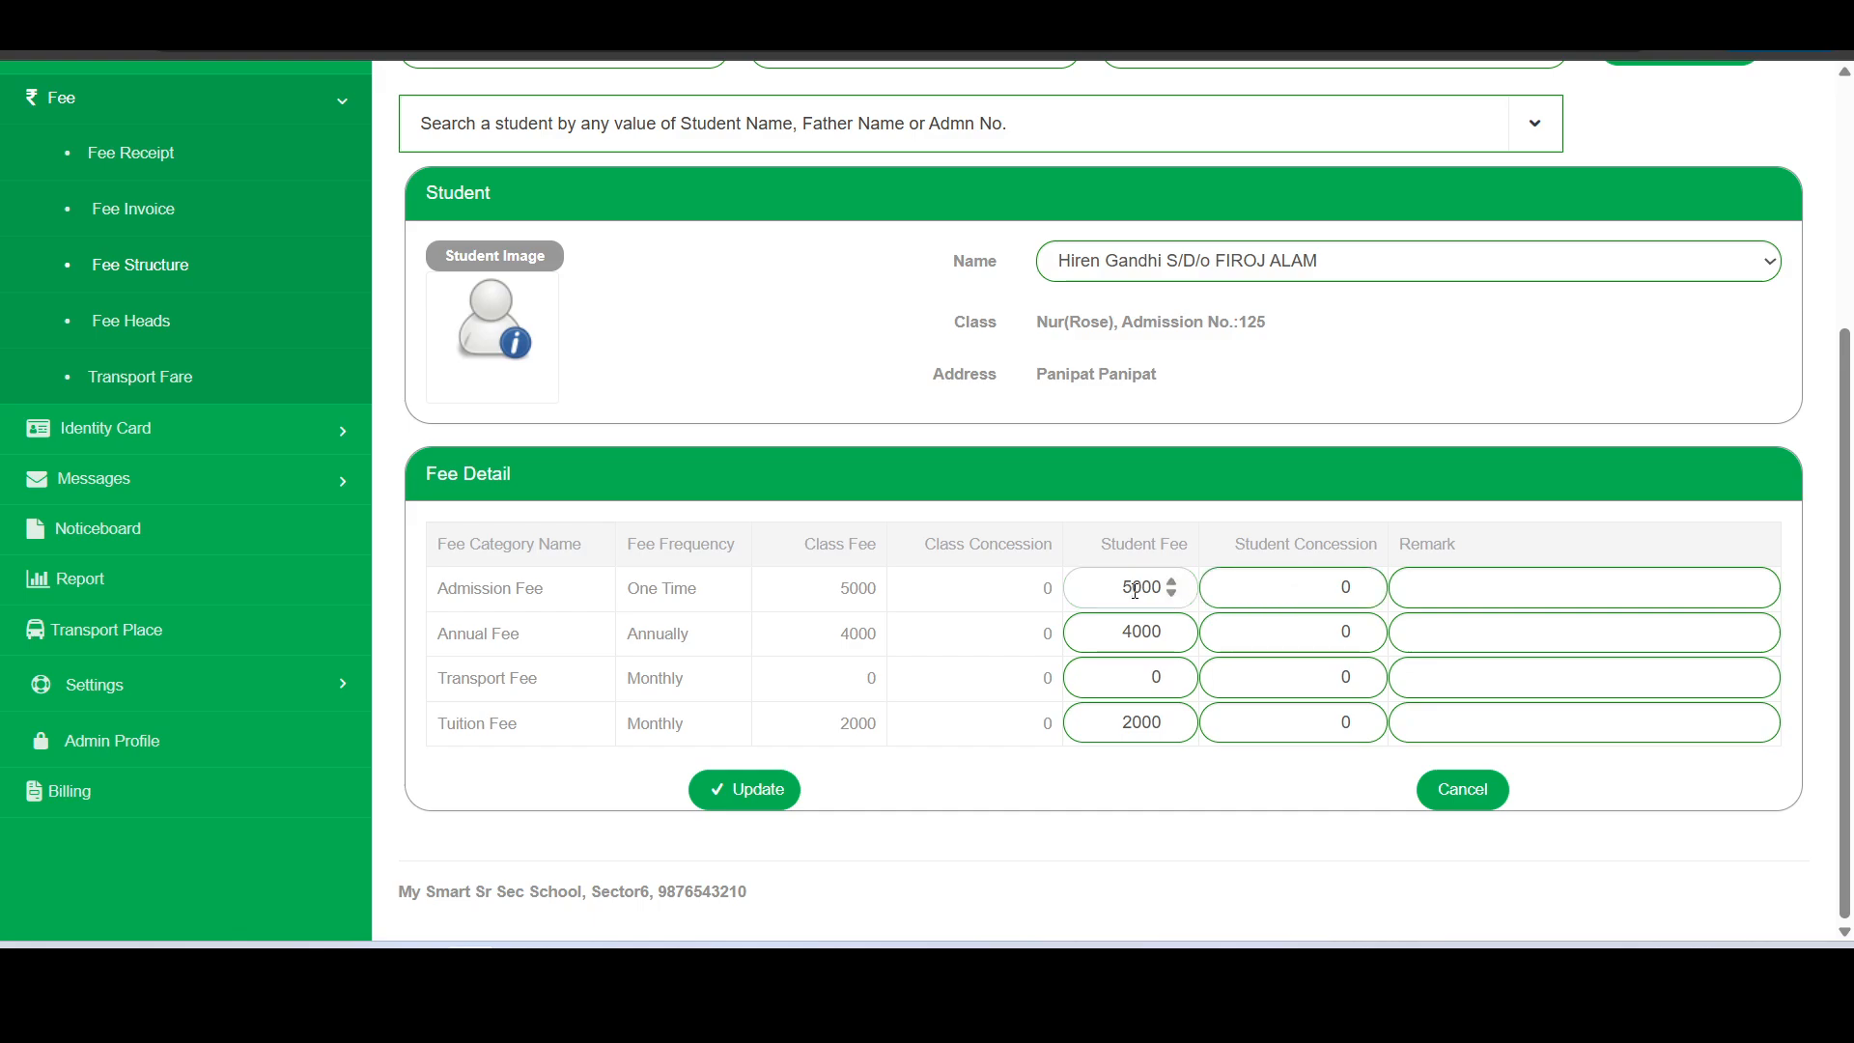
key("BackSpace")
type("2")
left_click(1134, 583)
key("BackSpace")
type("5")
- Set the student's concession on the admission fee to 3000
left_click(1311, 589)
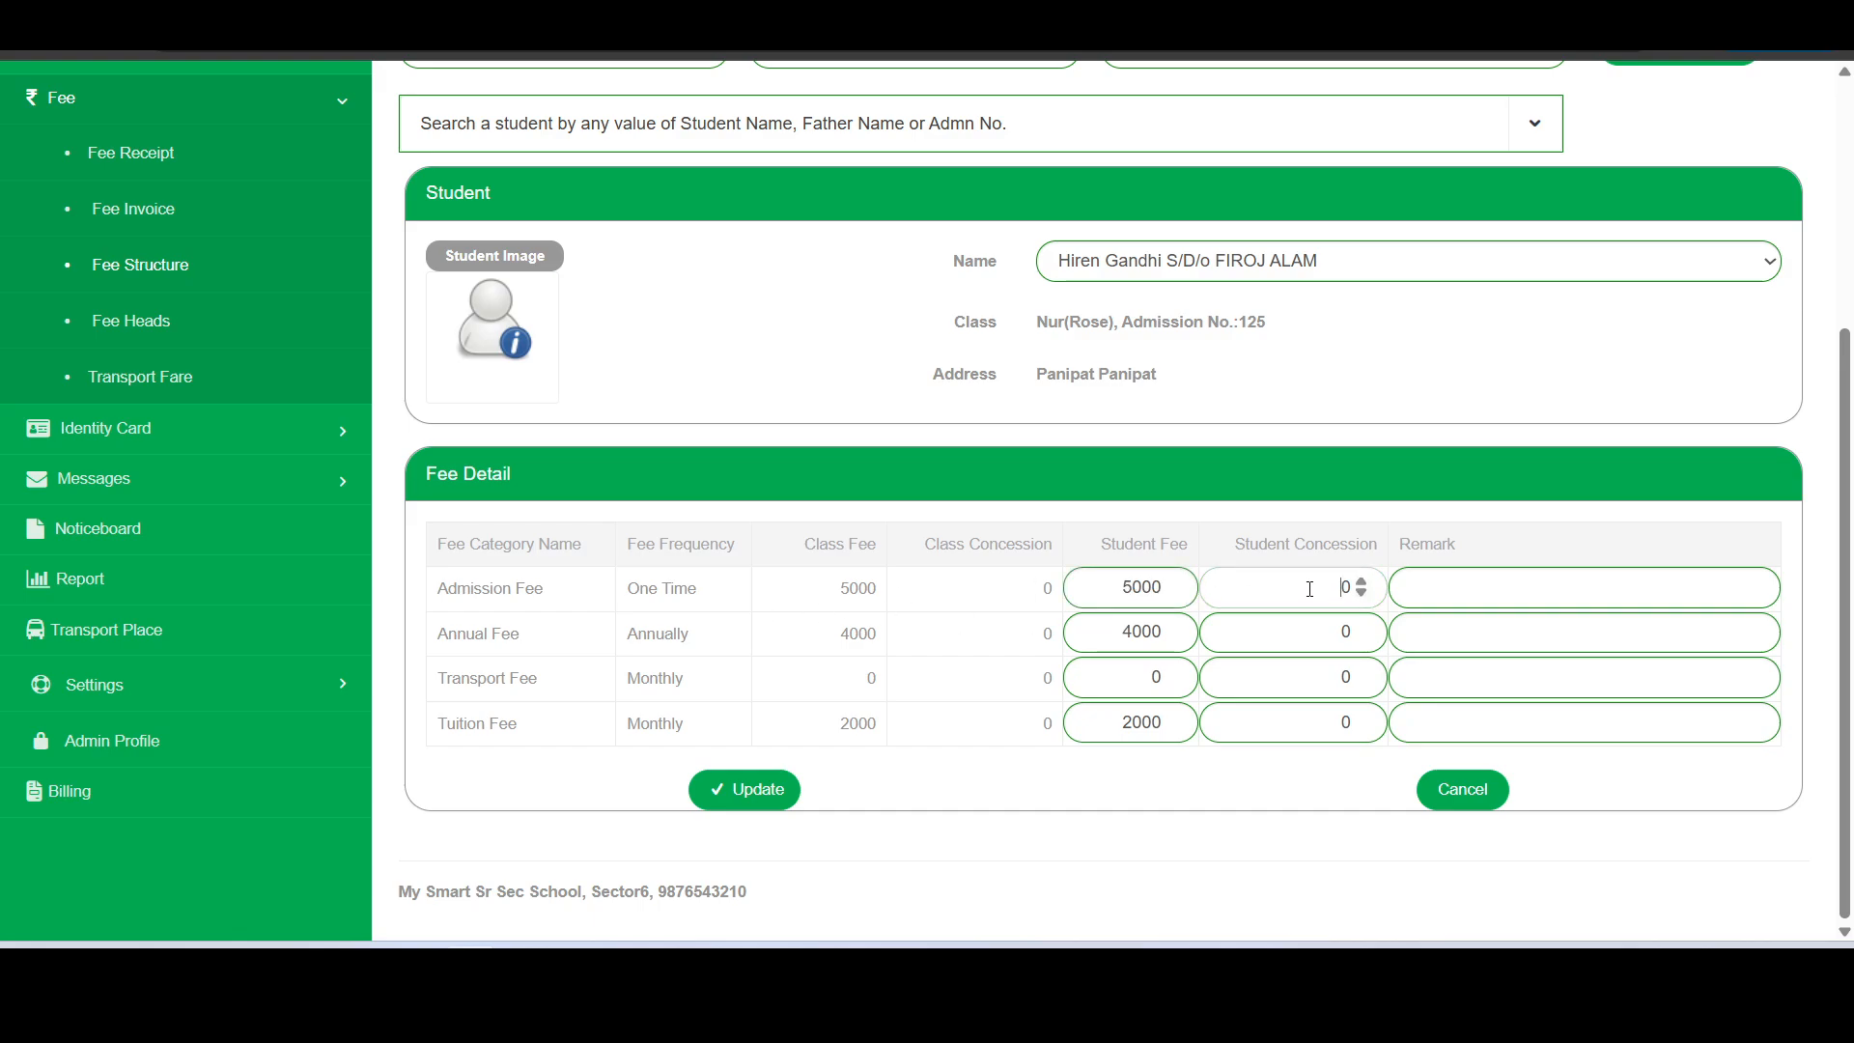
type("3000")
left_click(1431, 425)
- Try a different annual fee for the student and restore it to 4000
left_click(1119, 638)
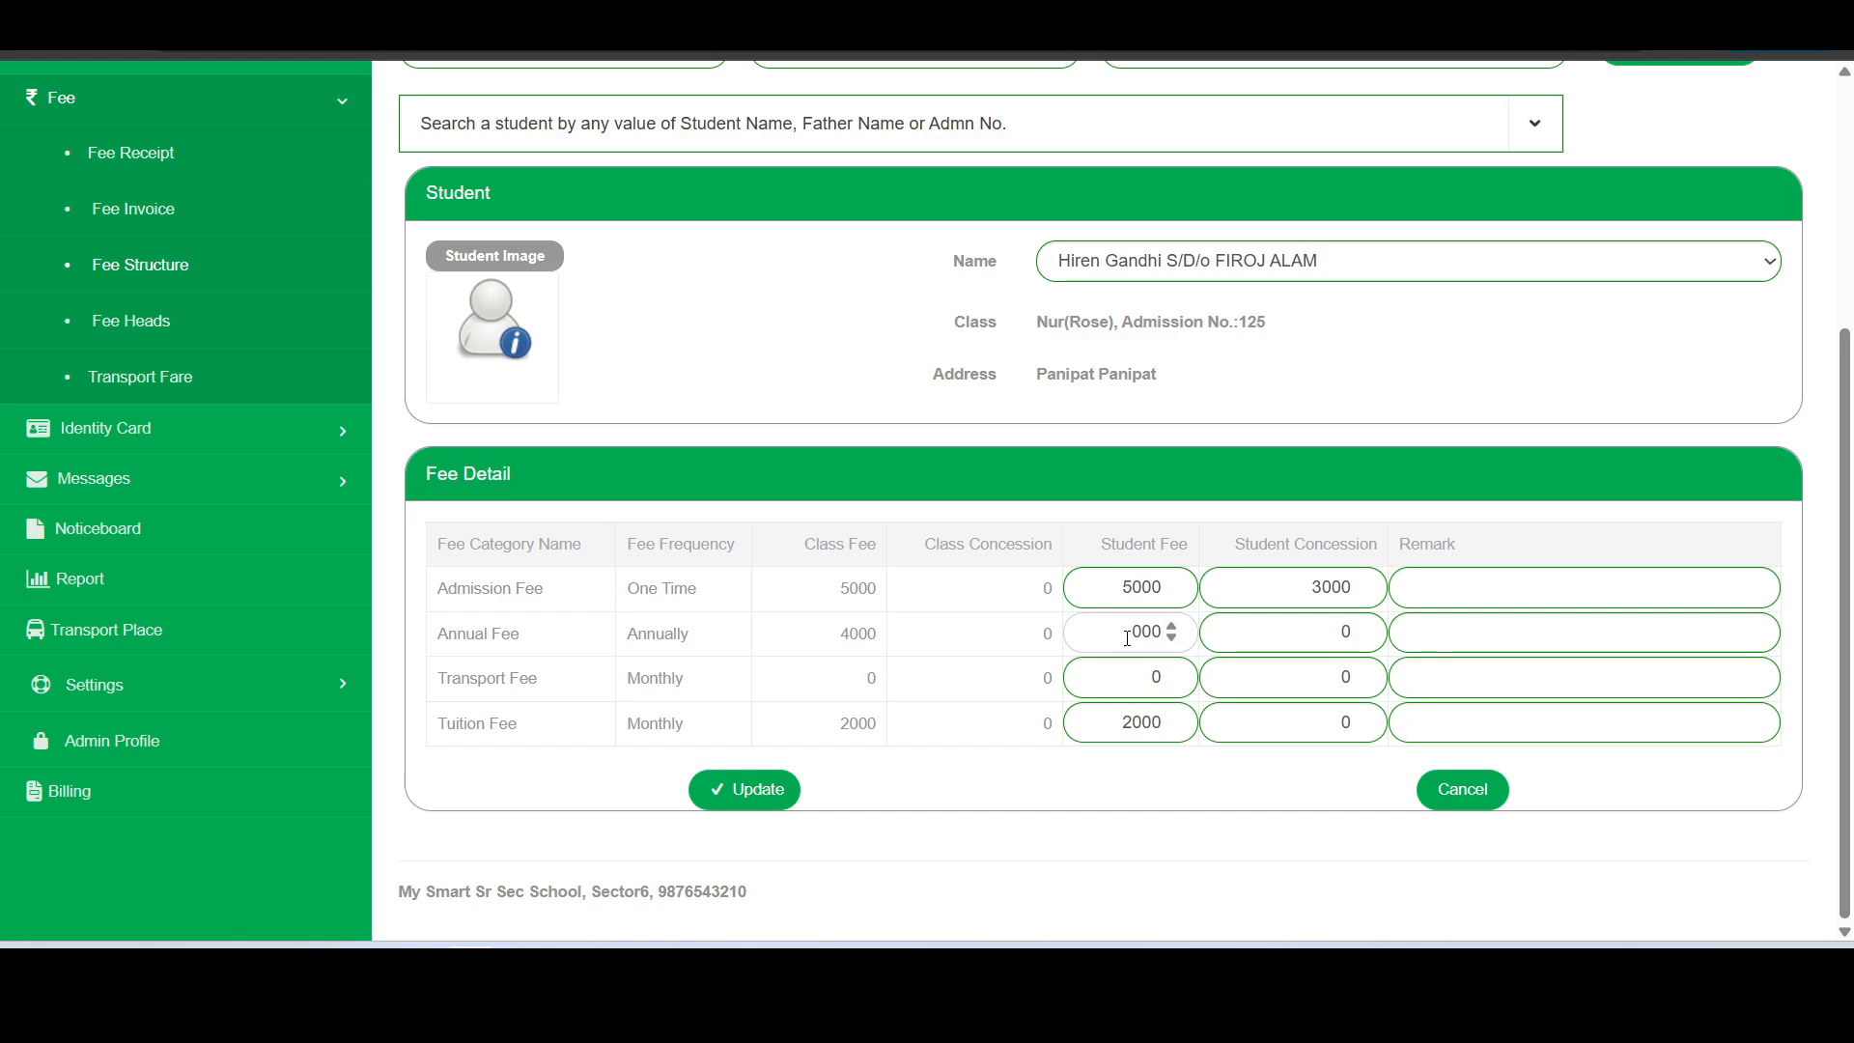
key("Delete")
type("5")
key("BackSpace")
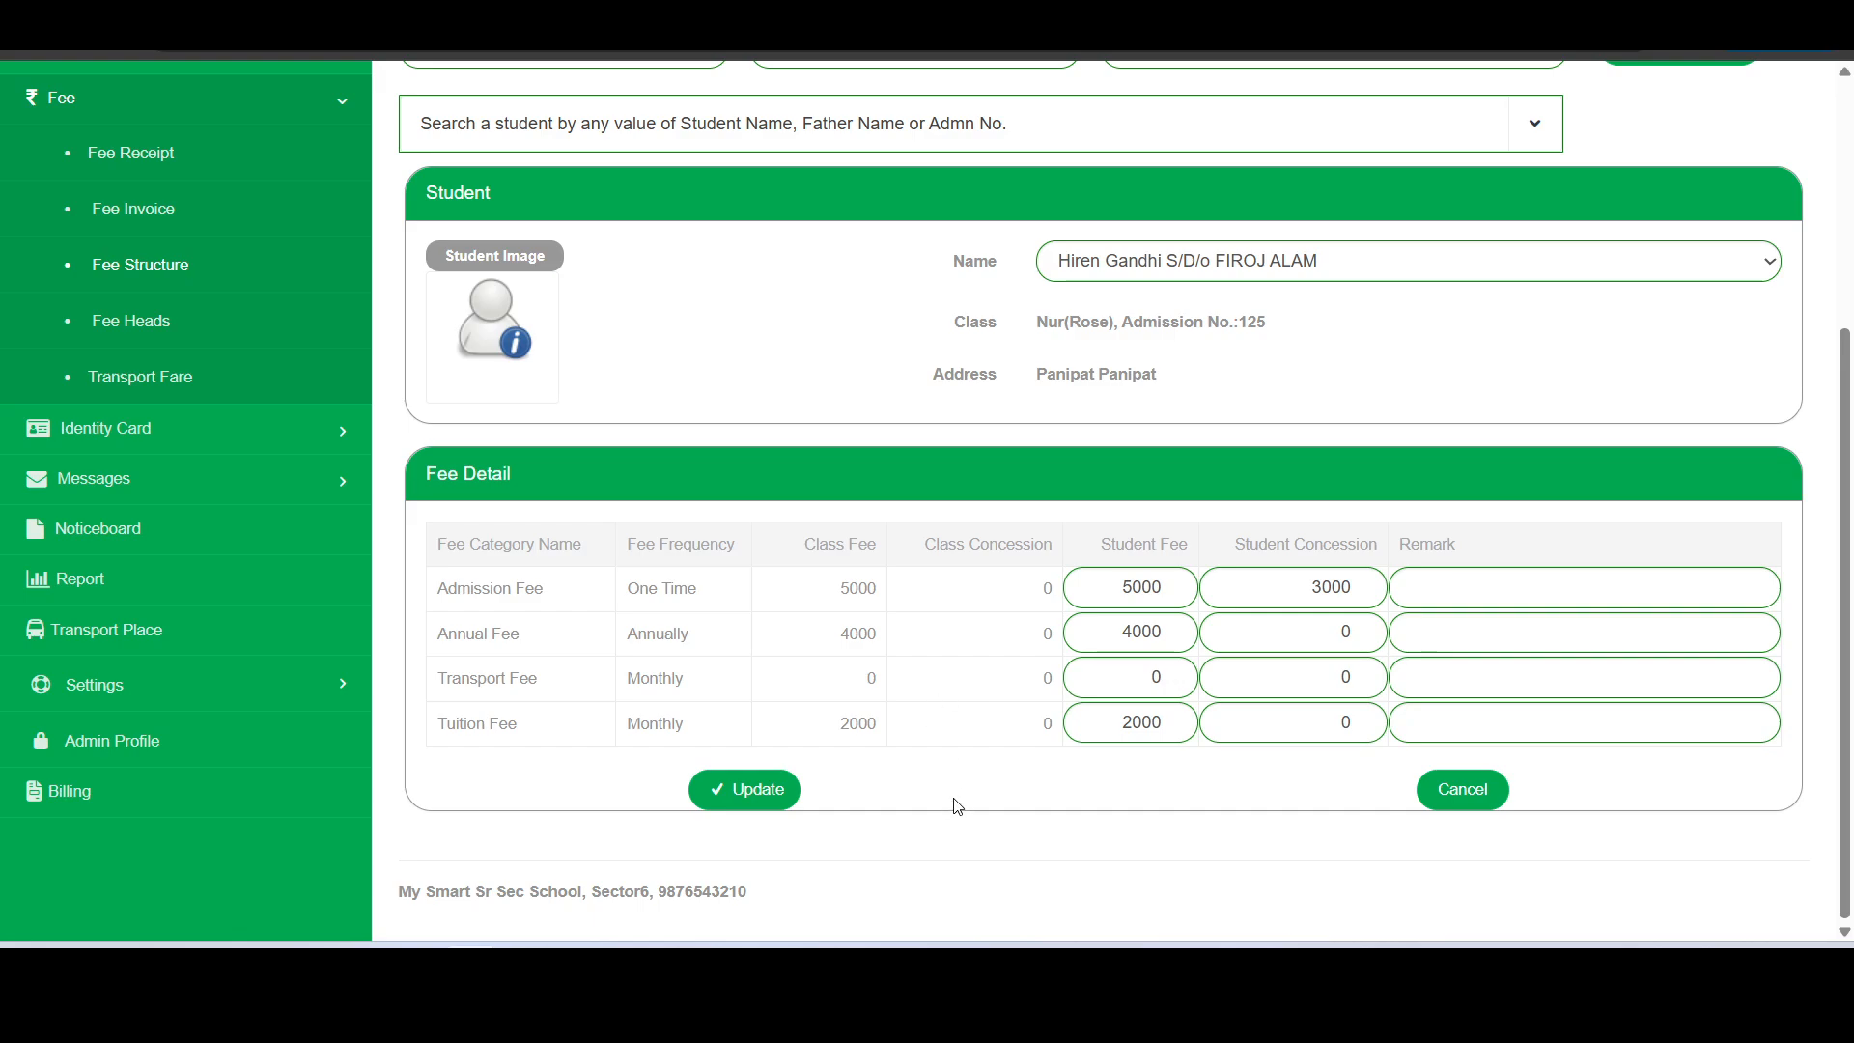
- Save the student's updated fee details
left_click(731, 809)
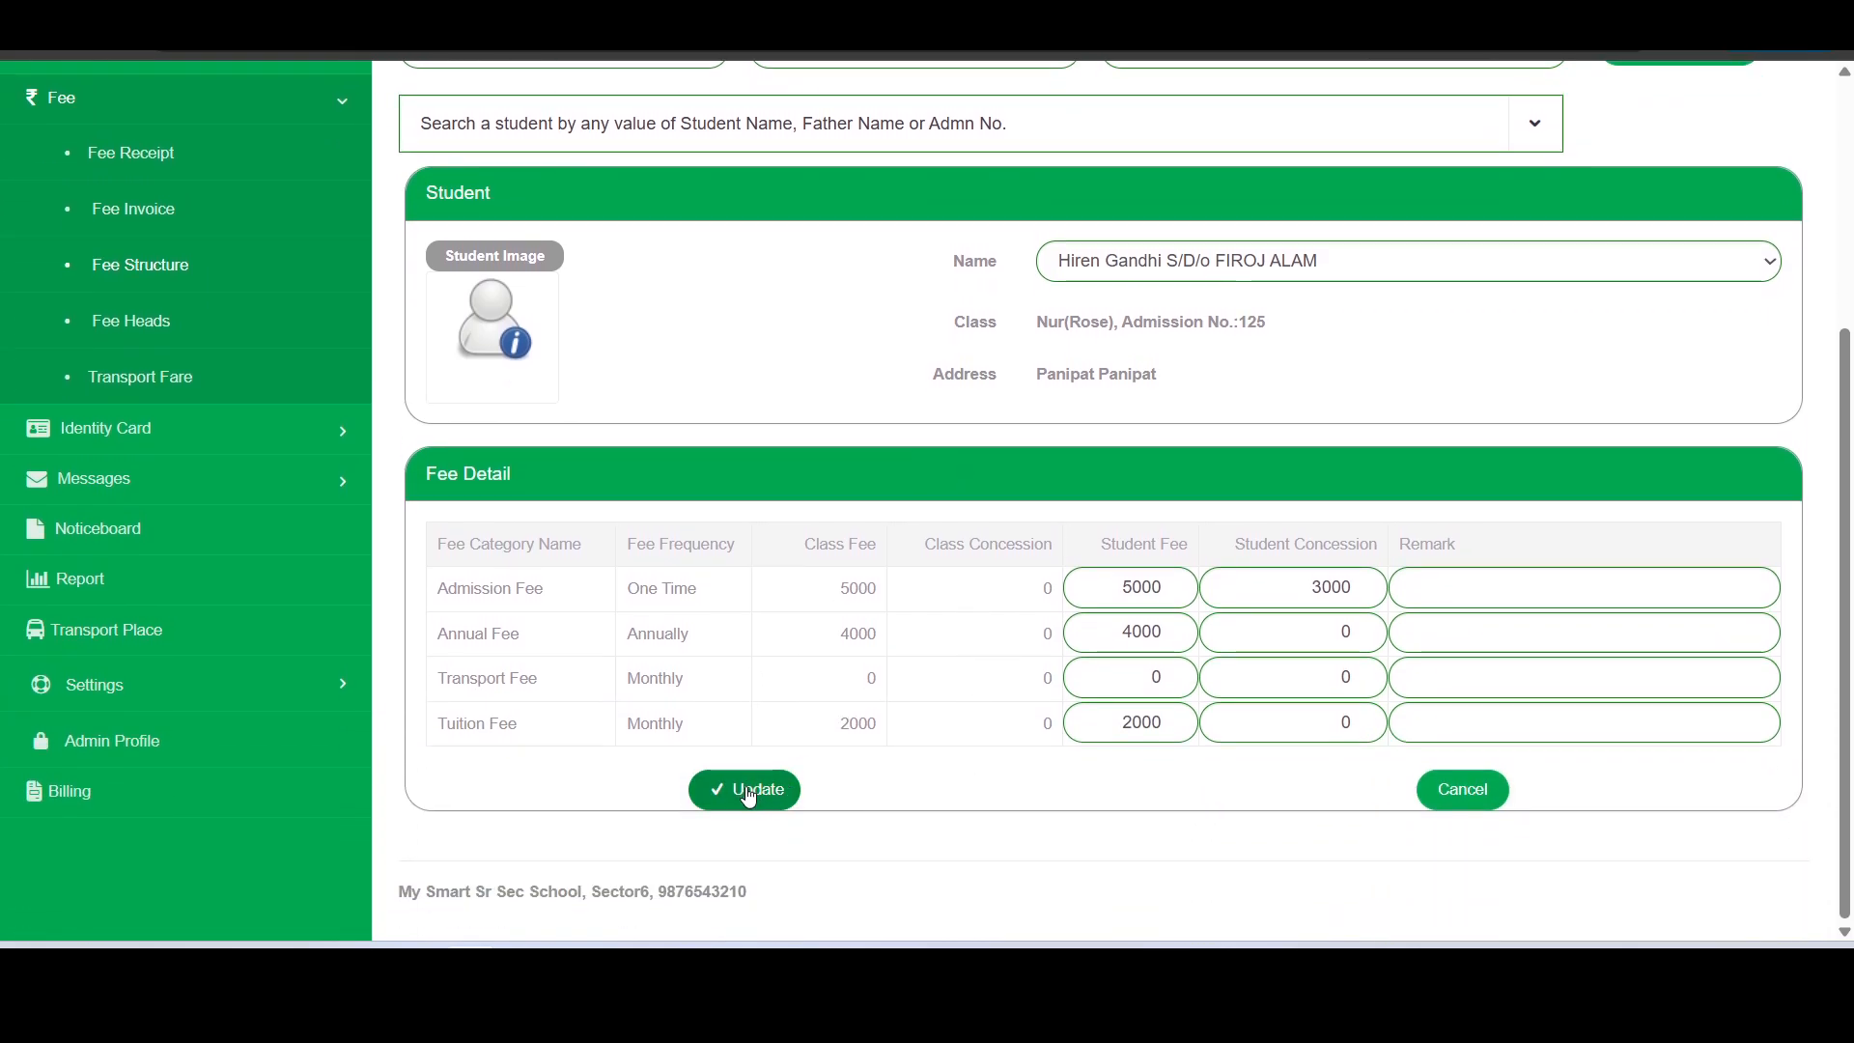
left_click(748, 794)
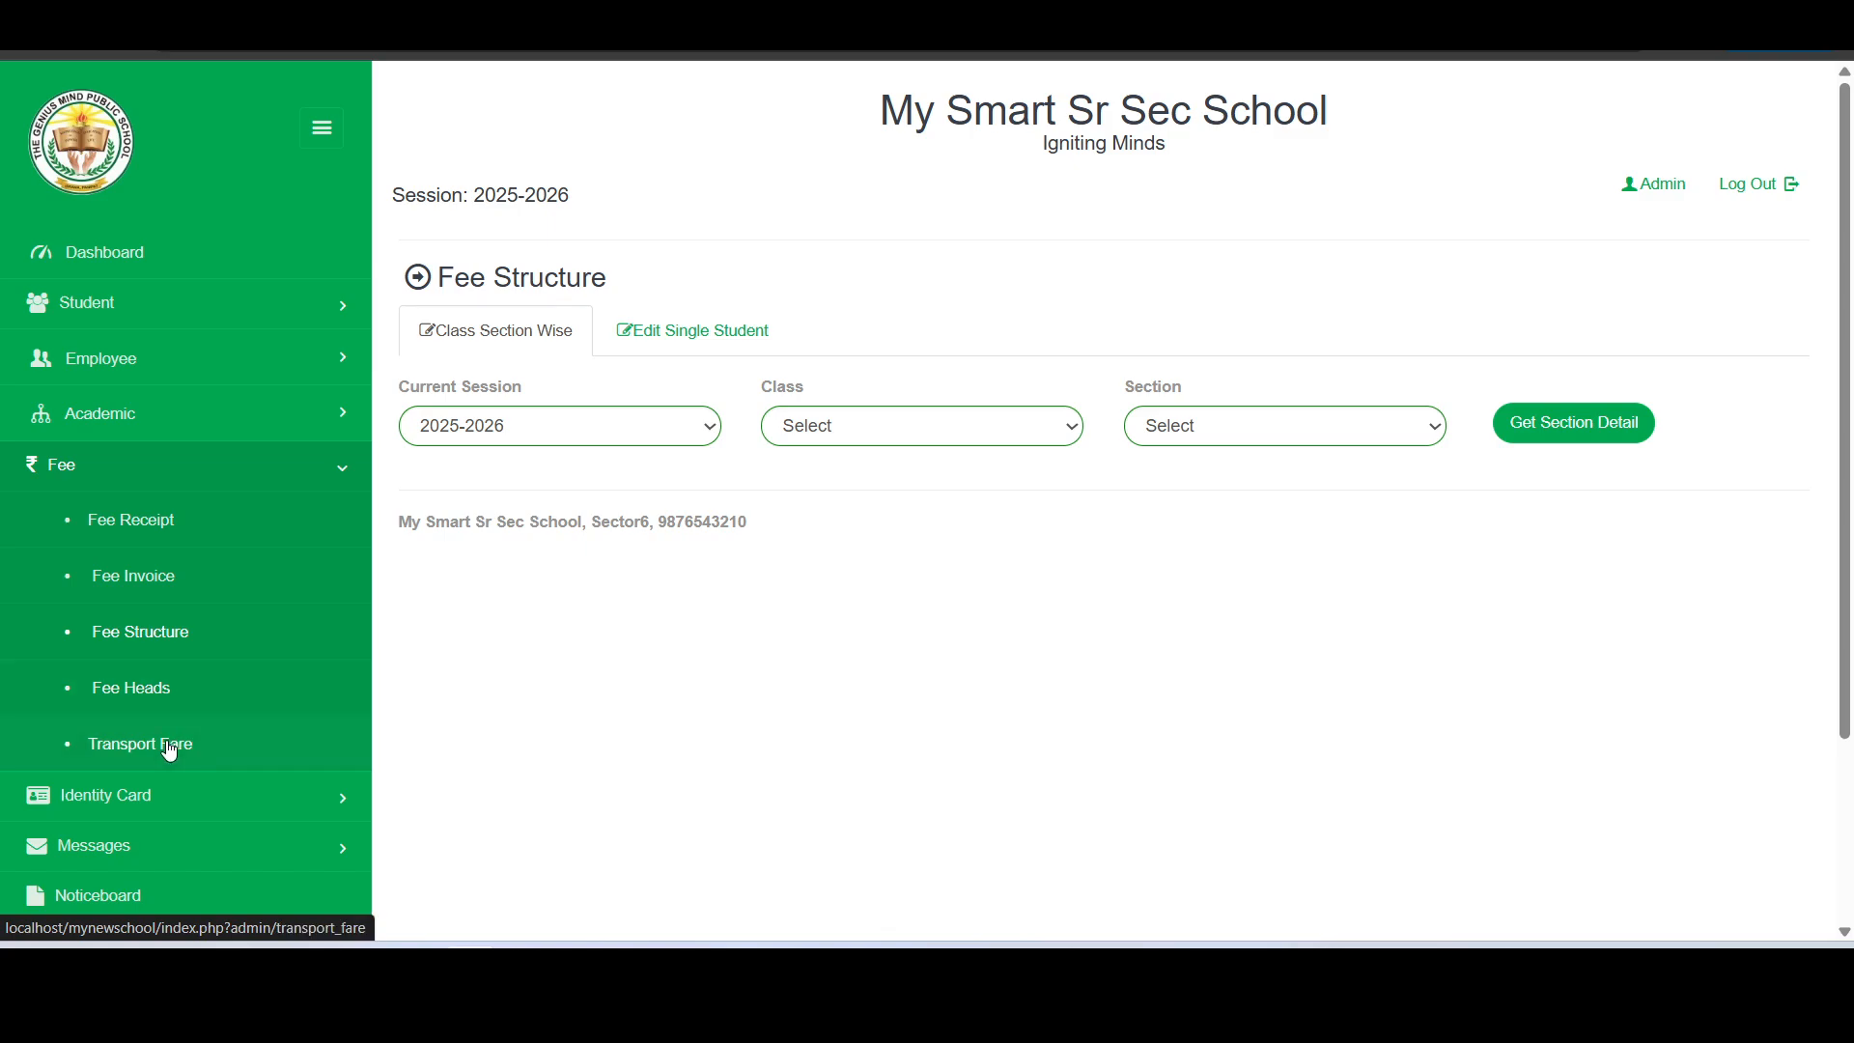
- Look over the Transport Fare, Fee Heads and Fee Structure pages again
left_click(116, 753)
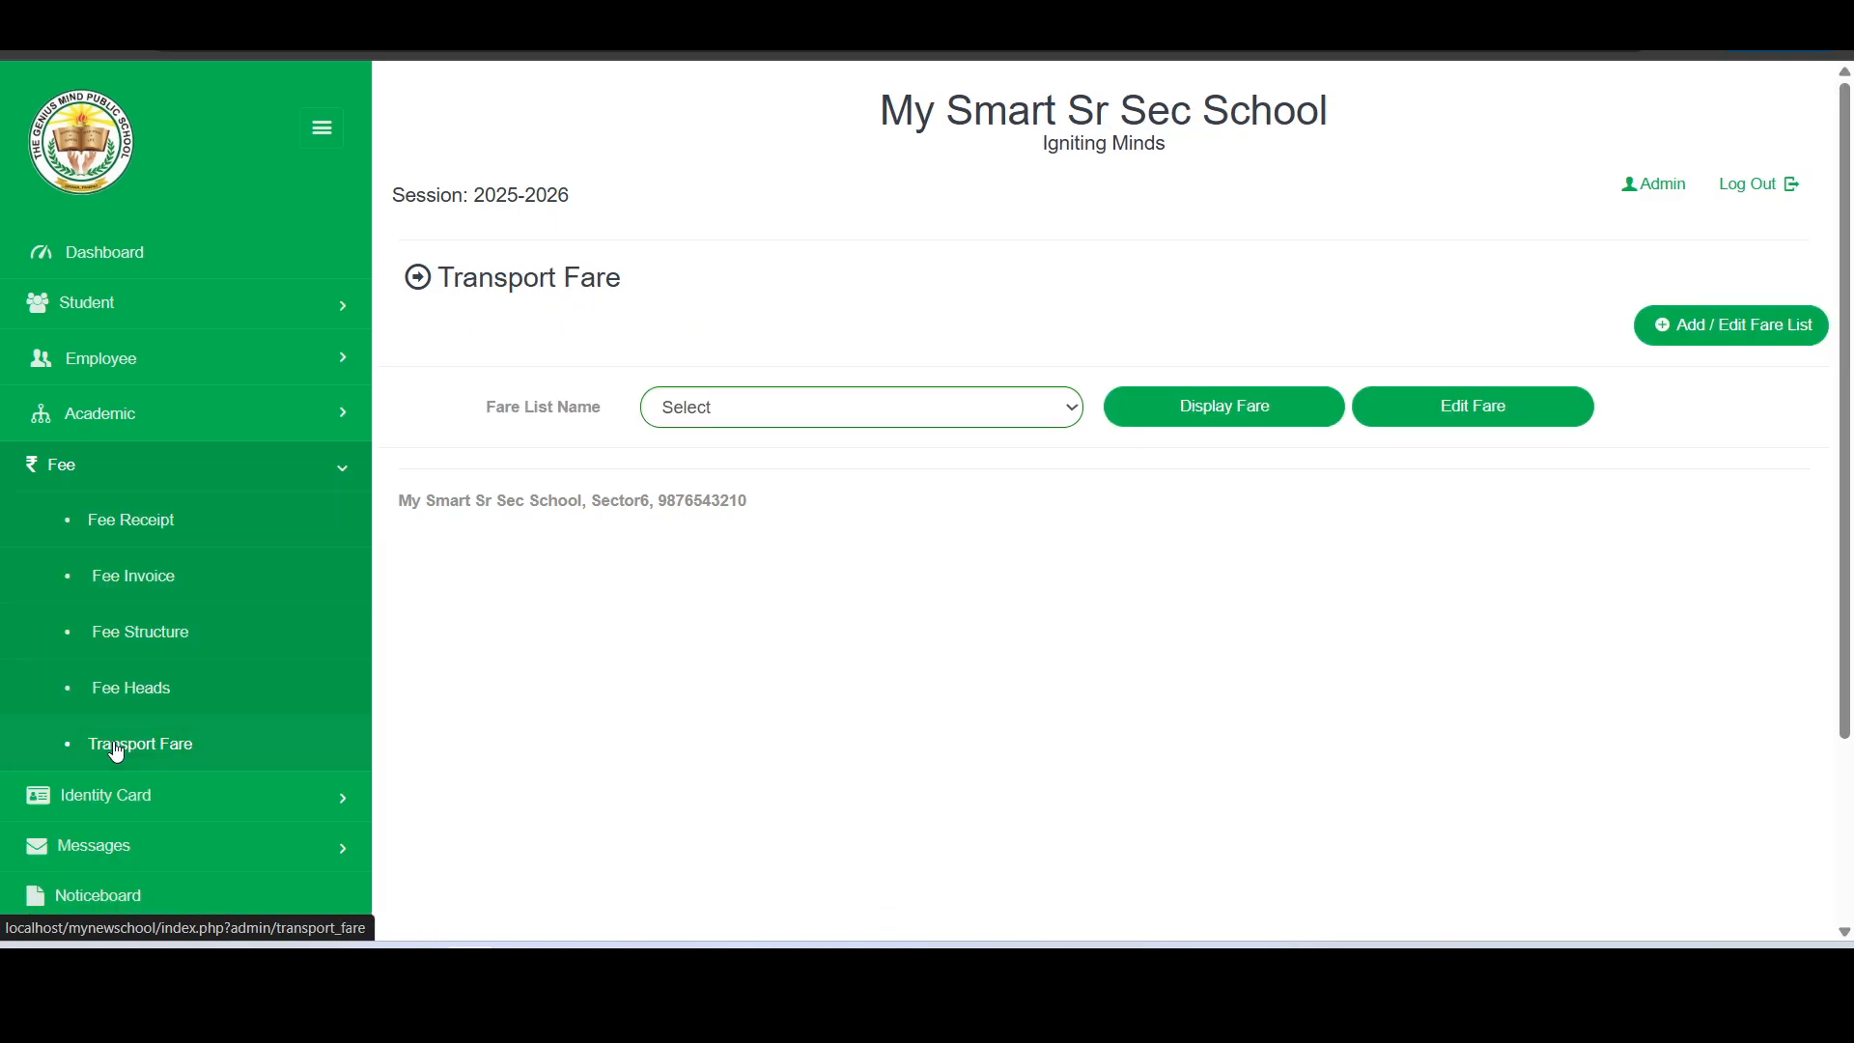
left_click(191, 694)
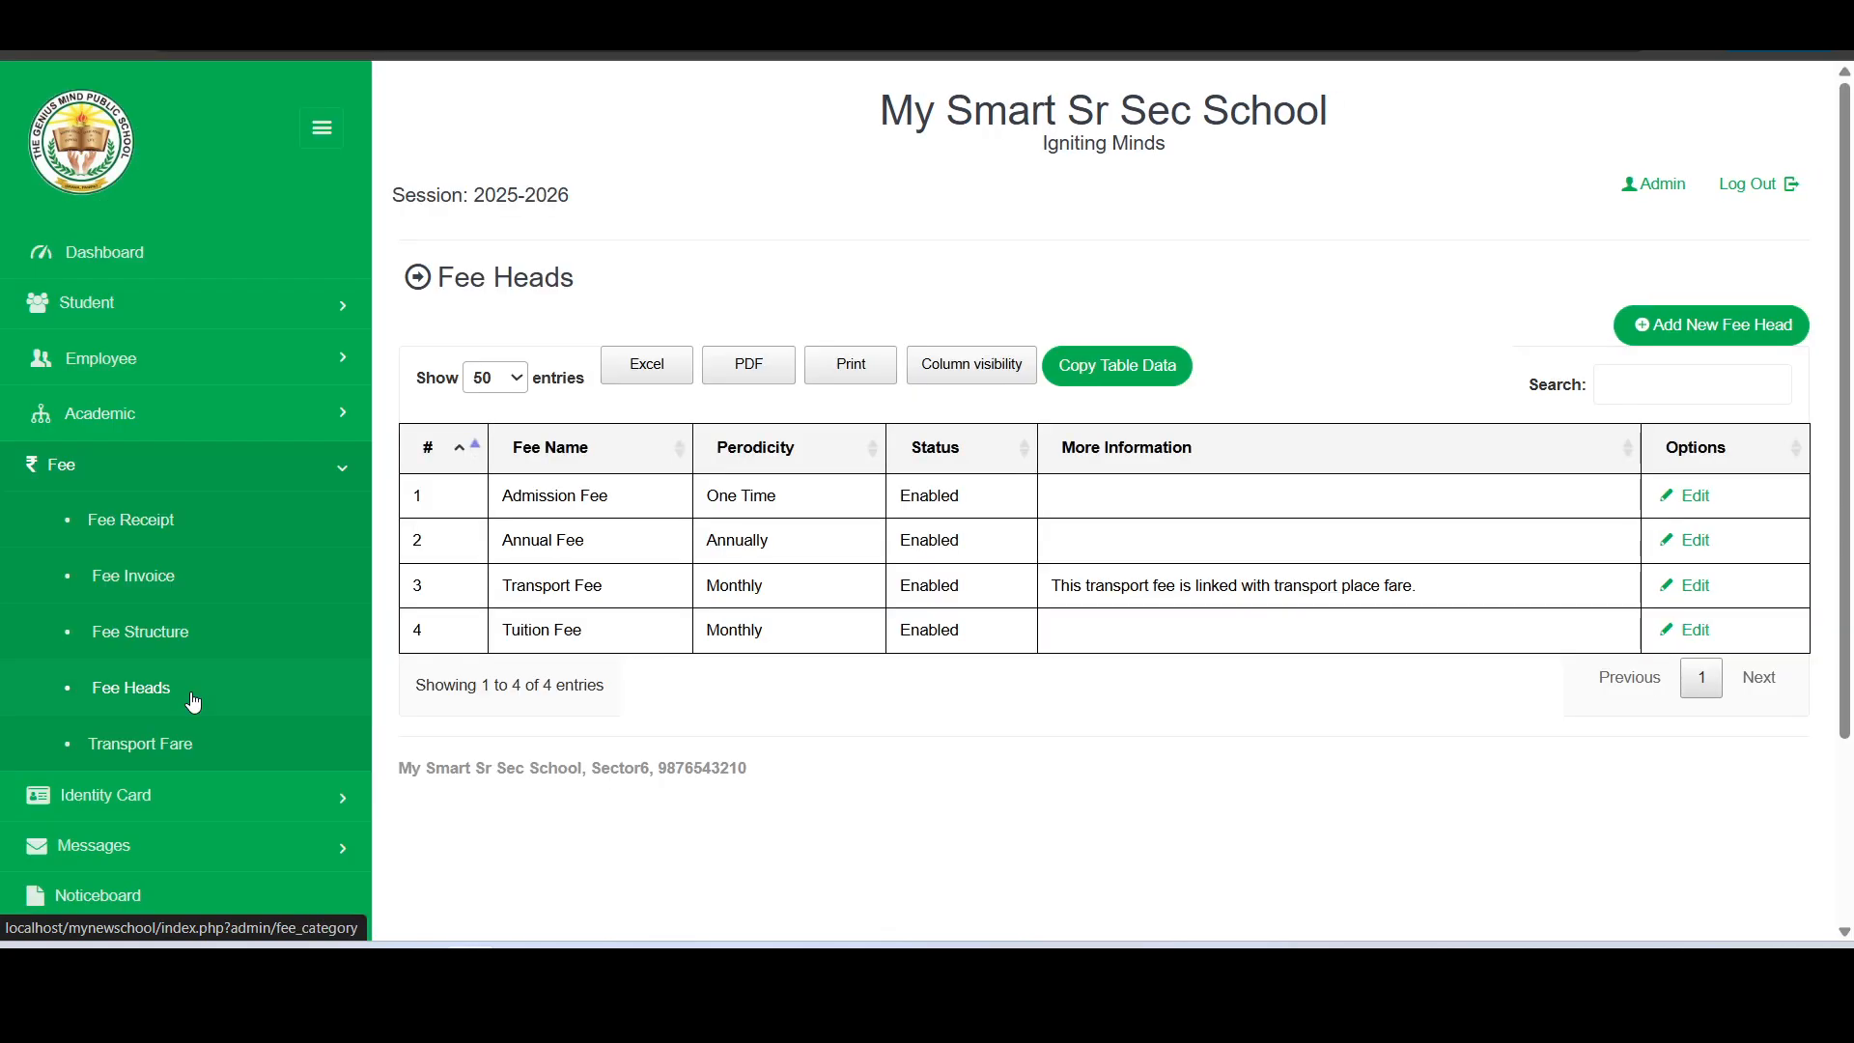
left_click(207, 642)
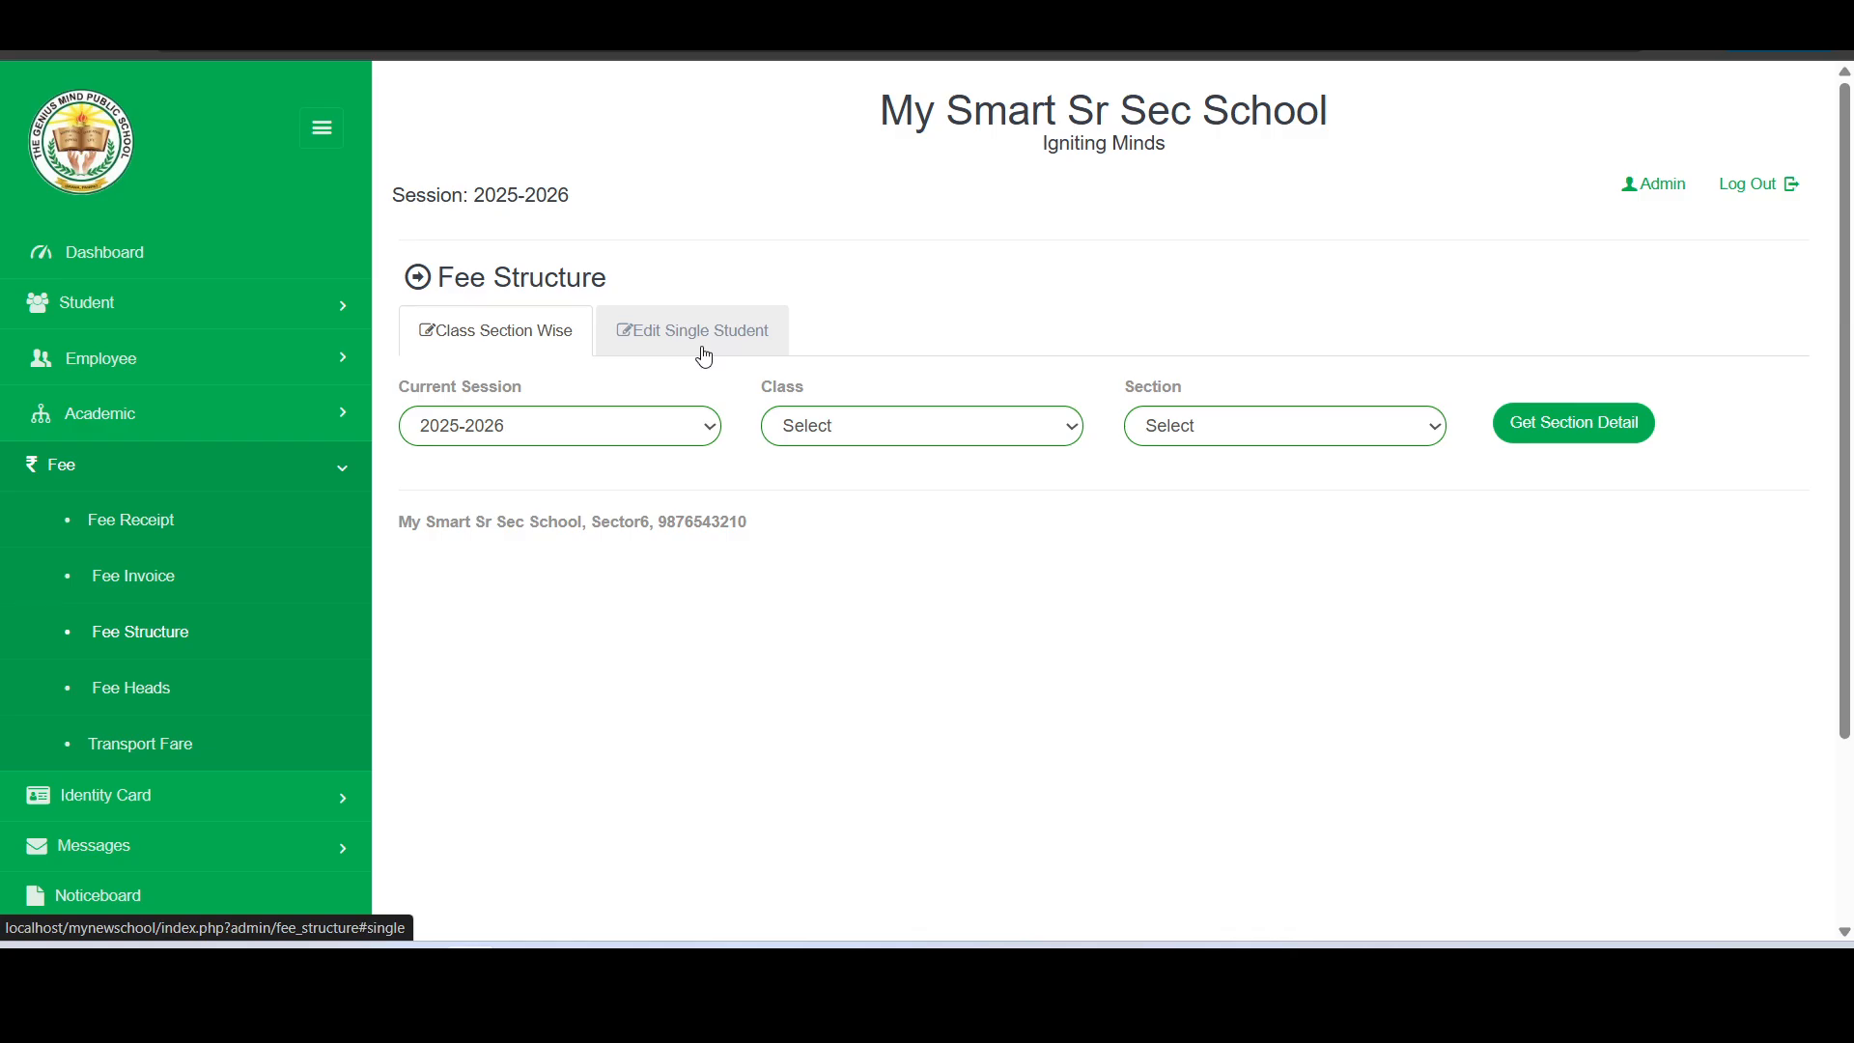
- Start a fee invoice running up to 30-June-2025 with the due date 15-April-2025
left_click(146, 579)
scroll(573, 650, "down", 3)
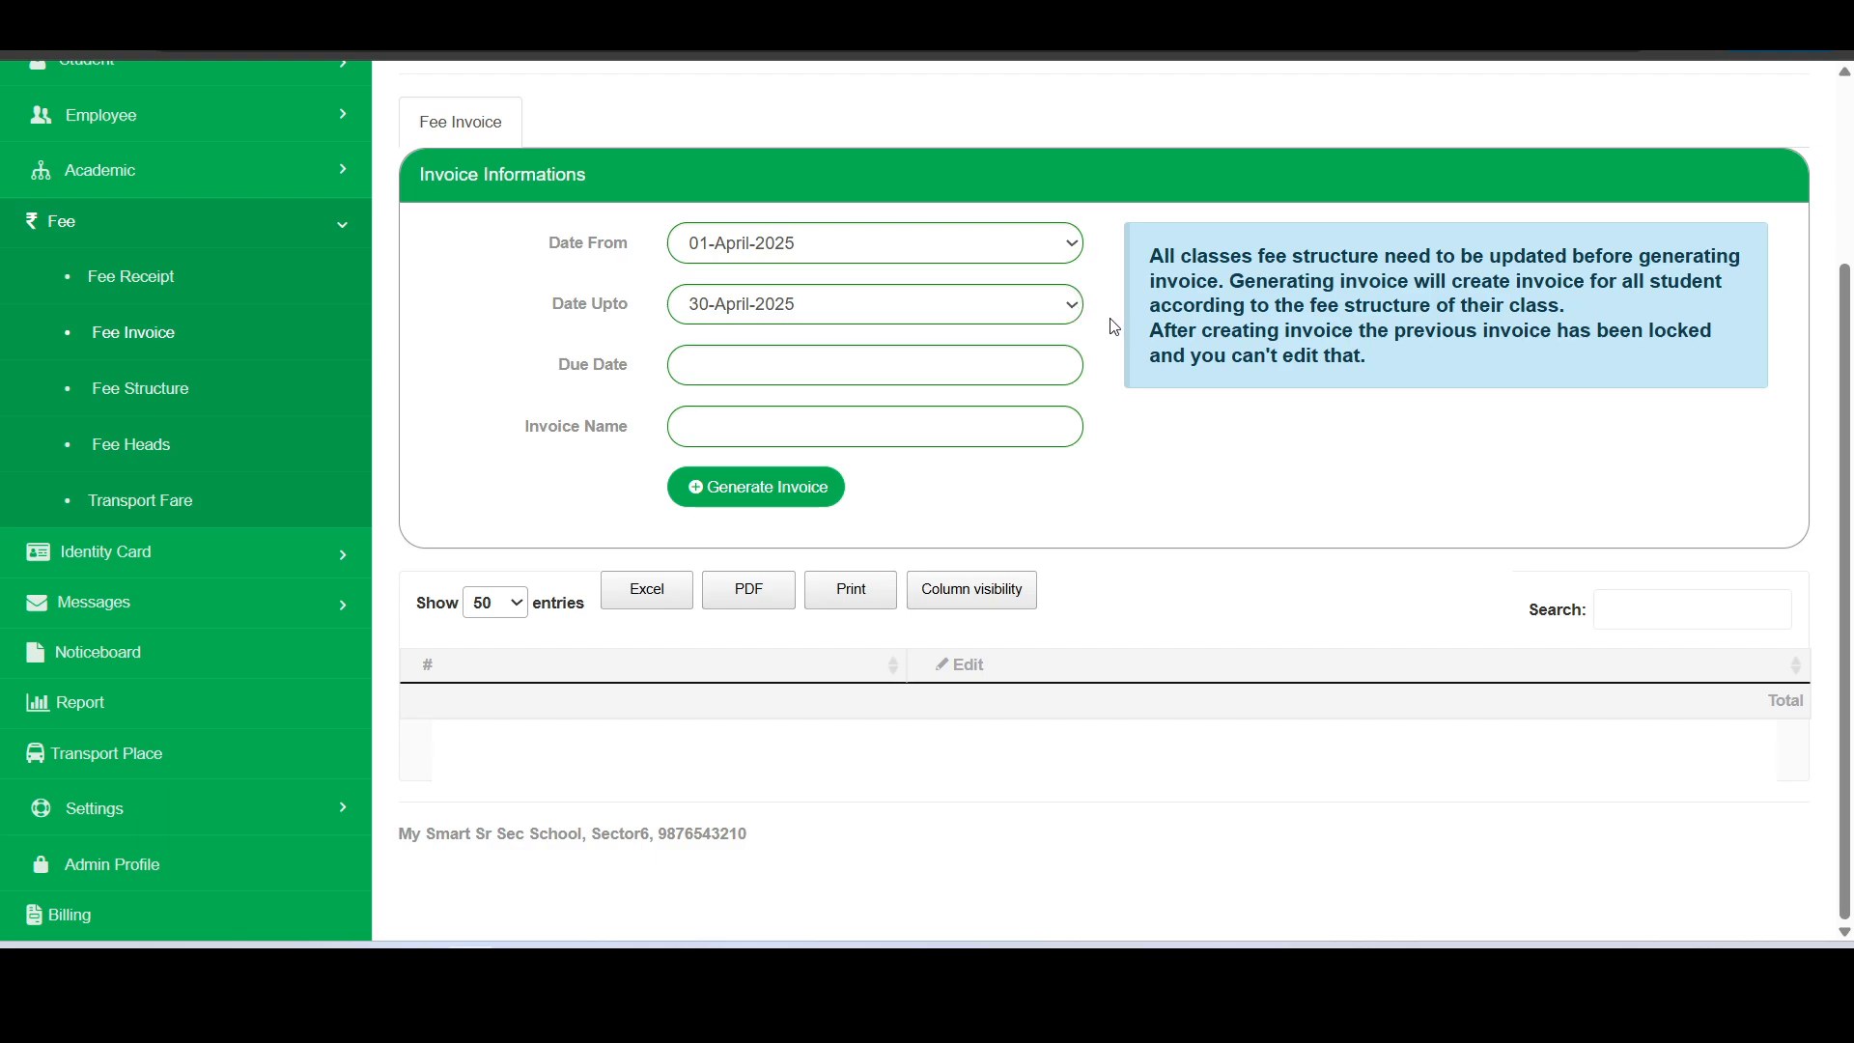
left_click(786, 309)
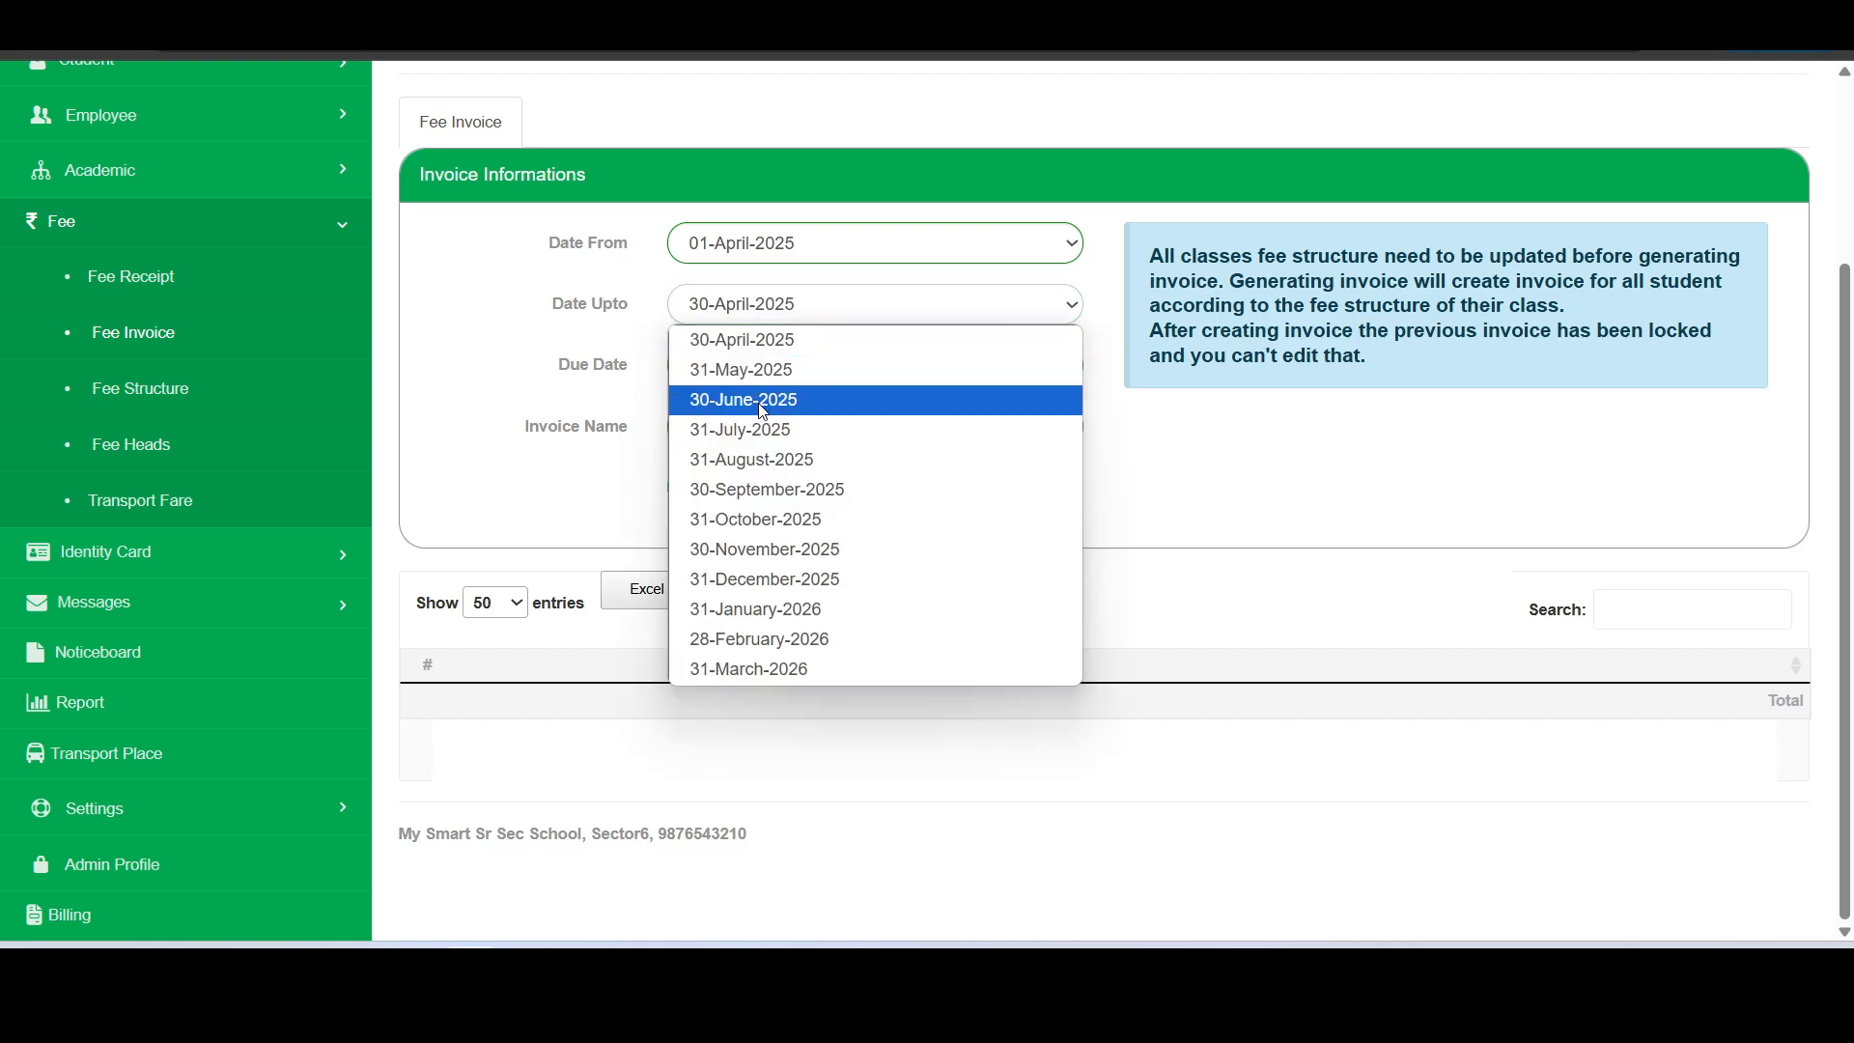
left_click(764, 412)
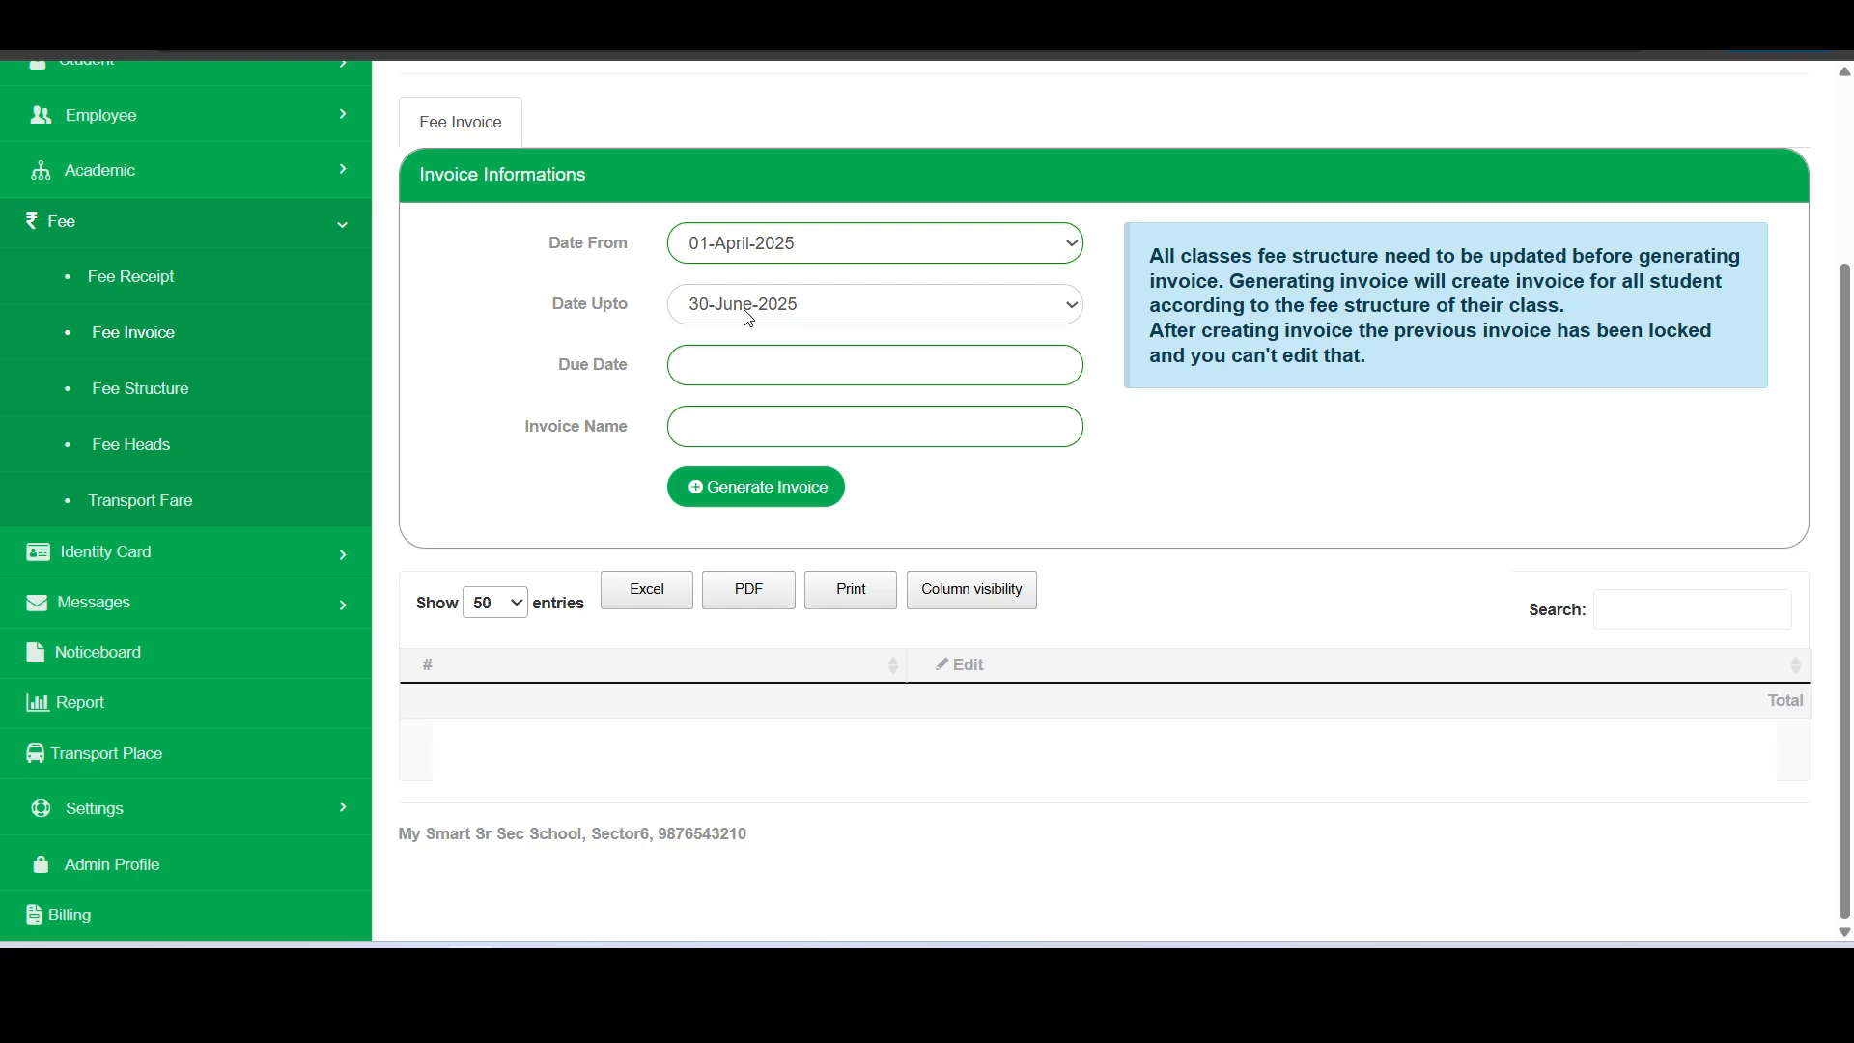
left_click(804, 362)
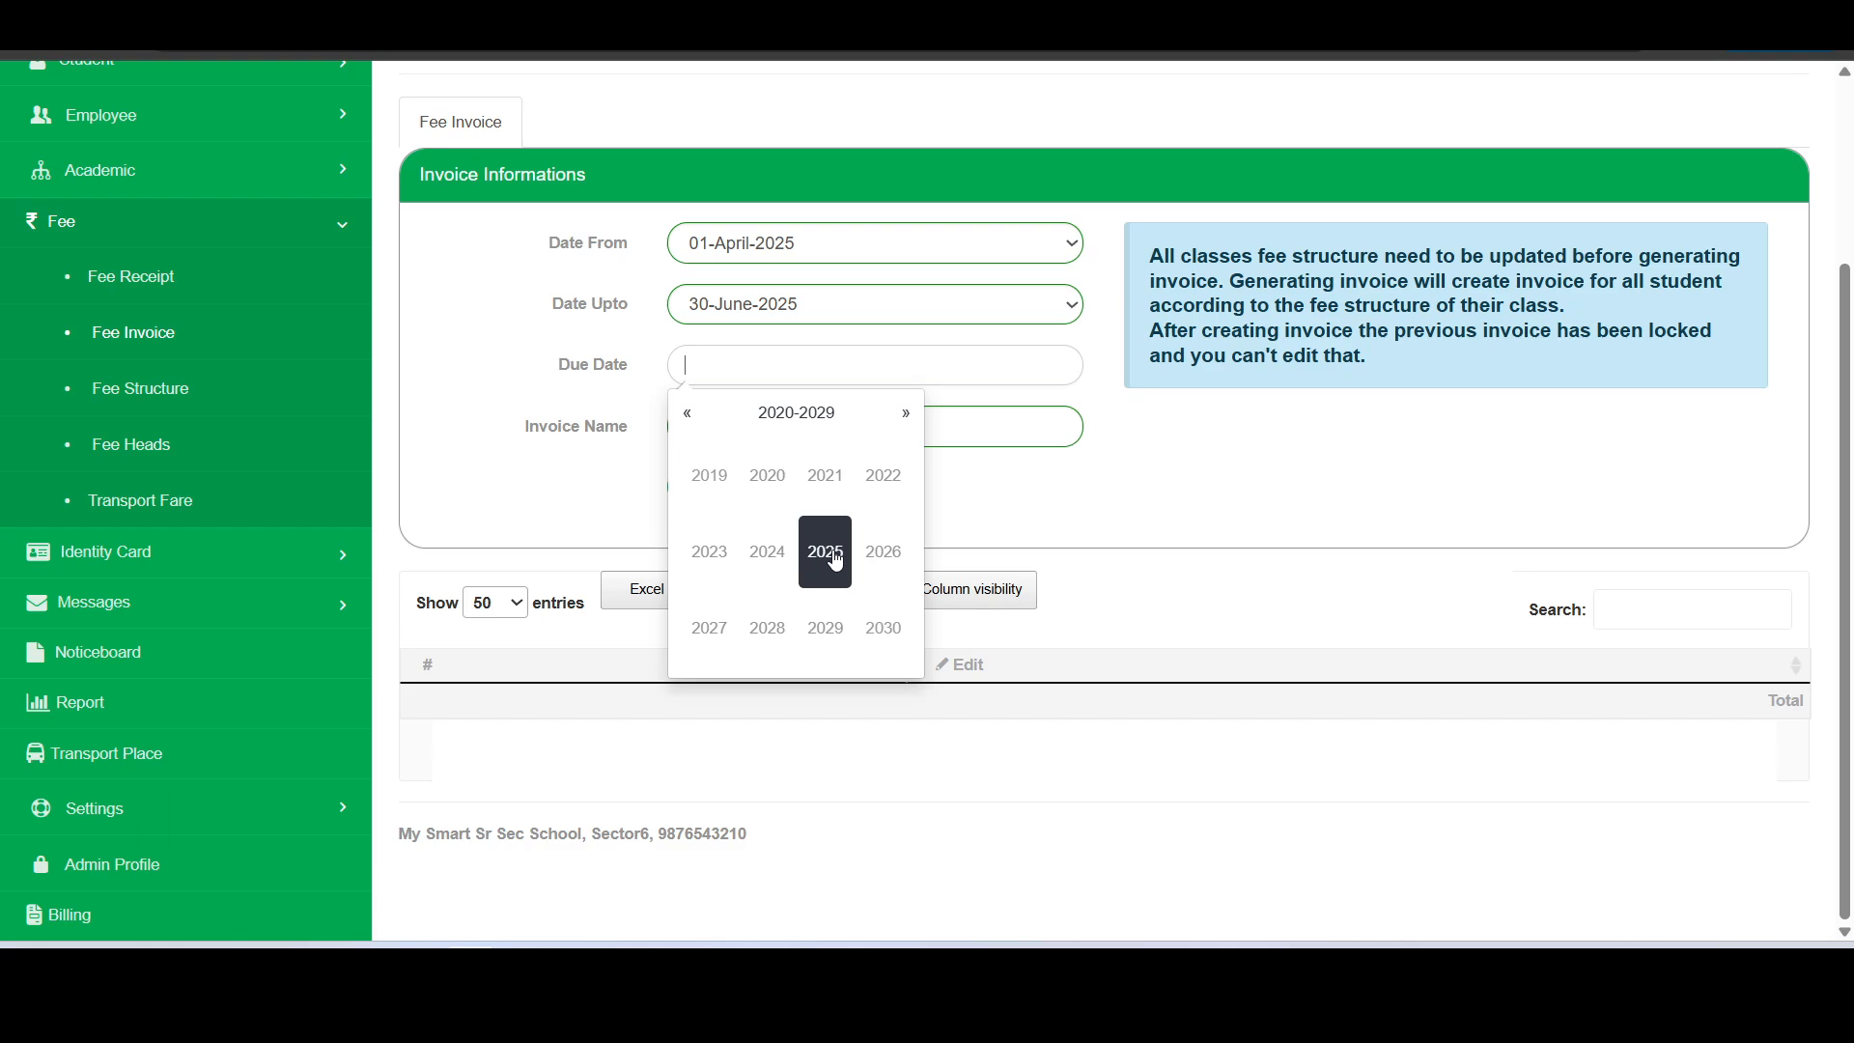
left_click(836, 560)
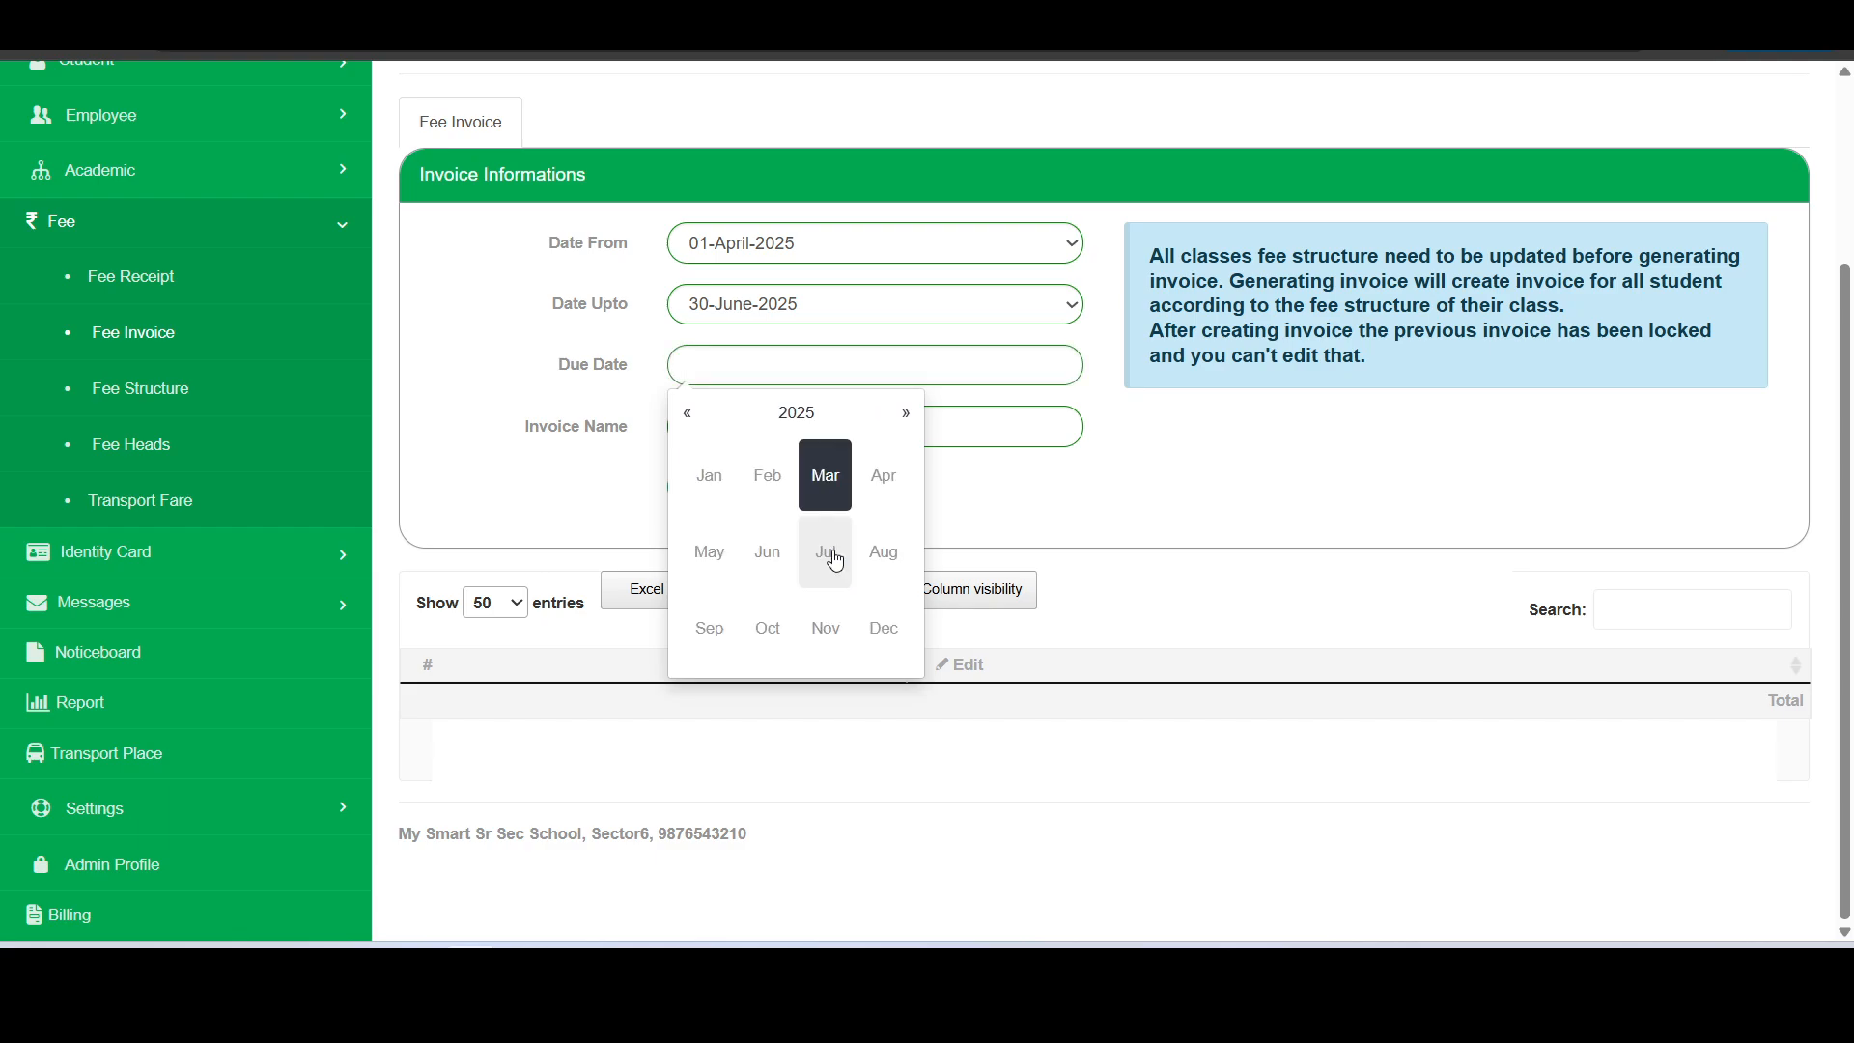
left_click(879, 478)
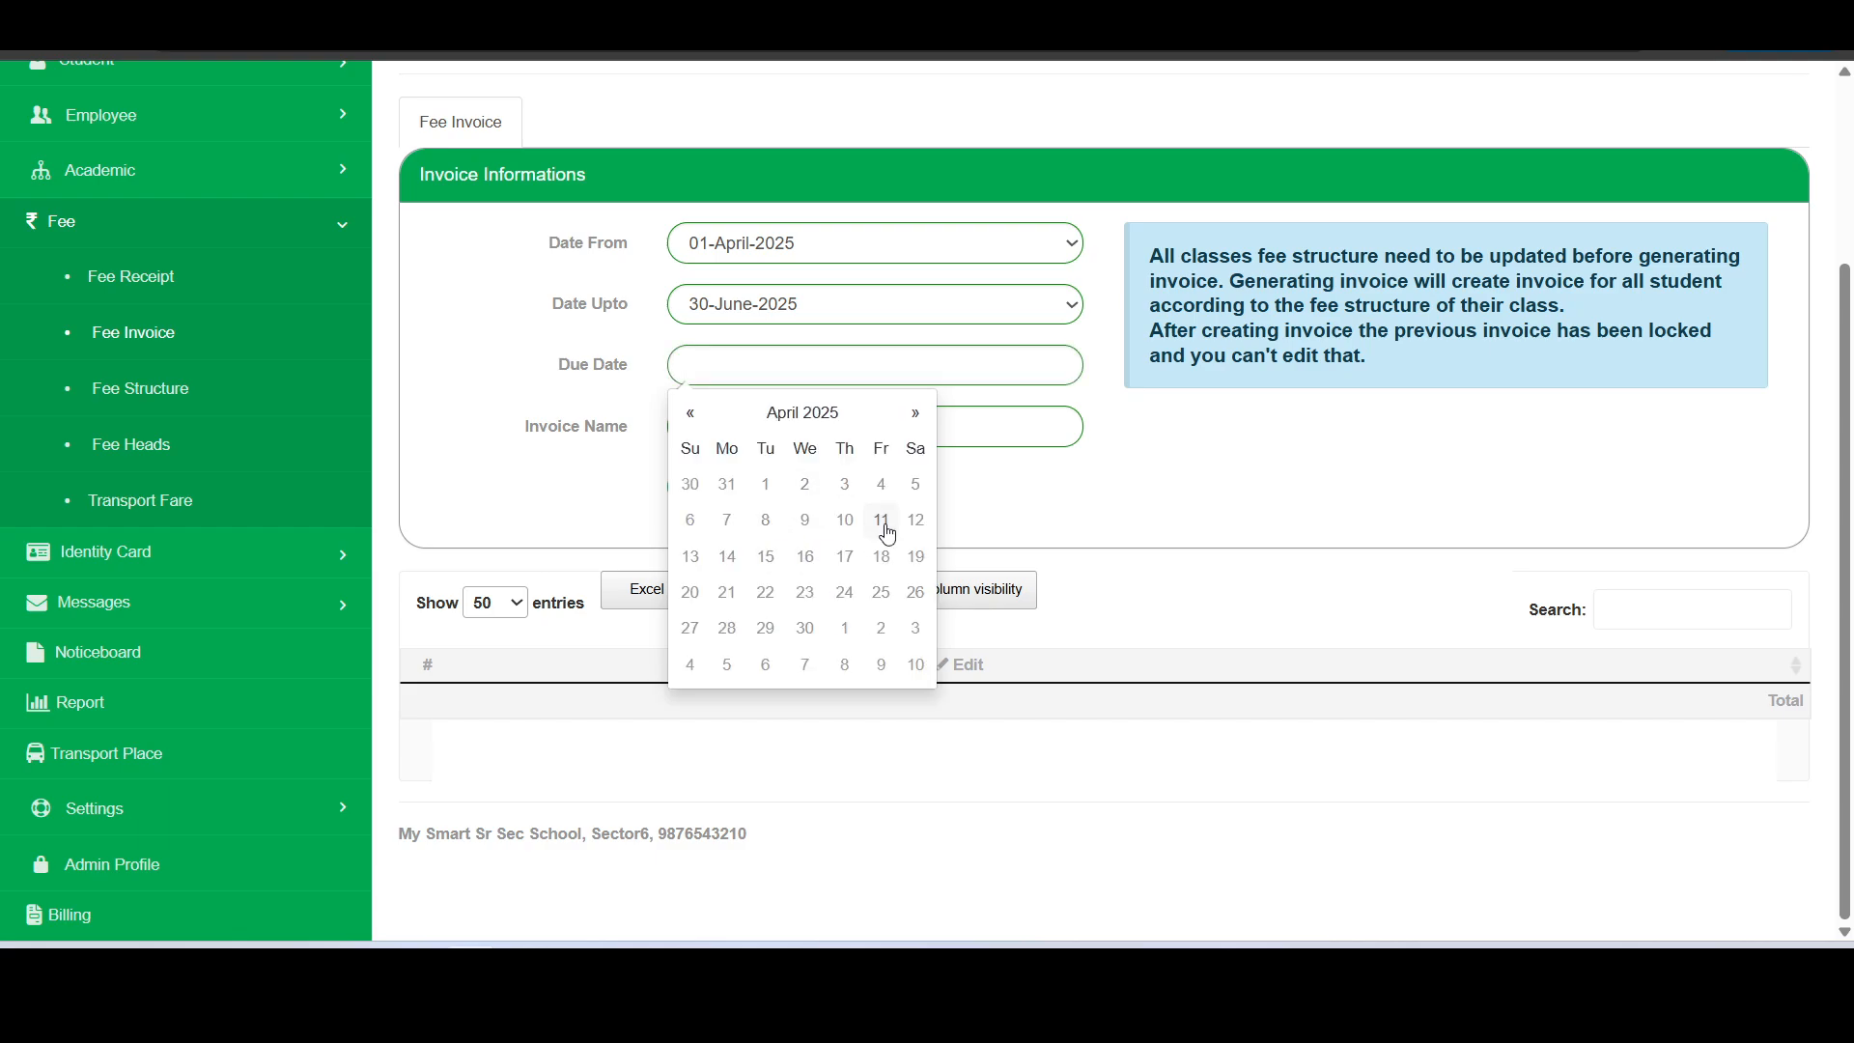
left_click(768, 556)
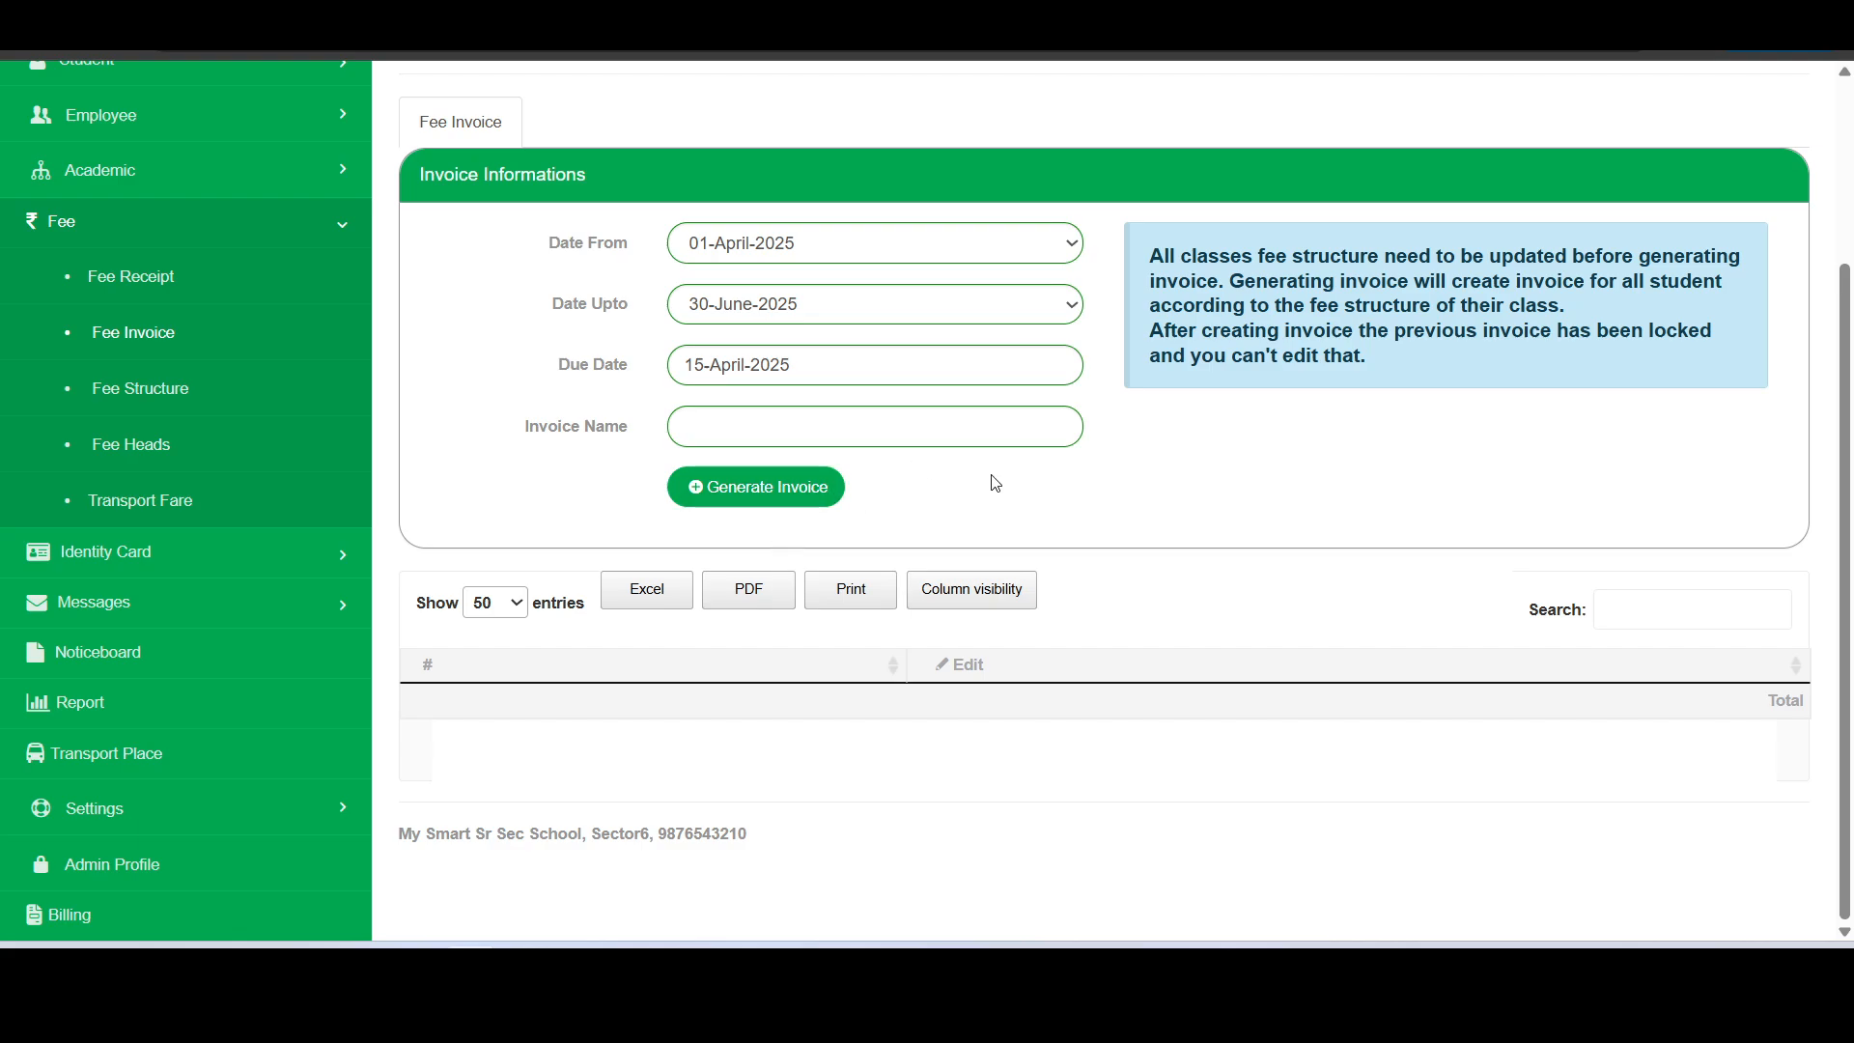
- Name the invoice Quarter 1, correcting the misspelled word
left_click(873, 423)
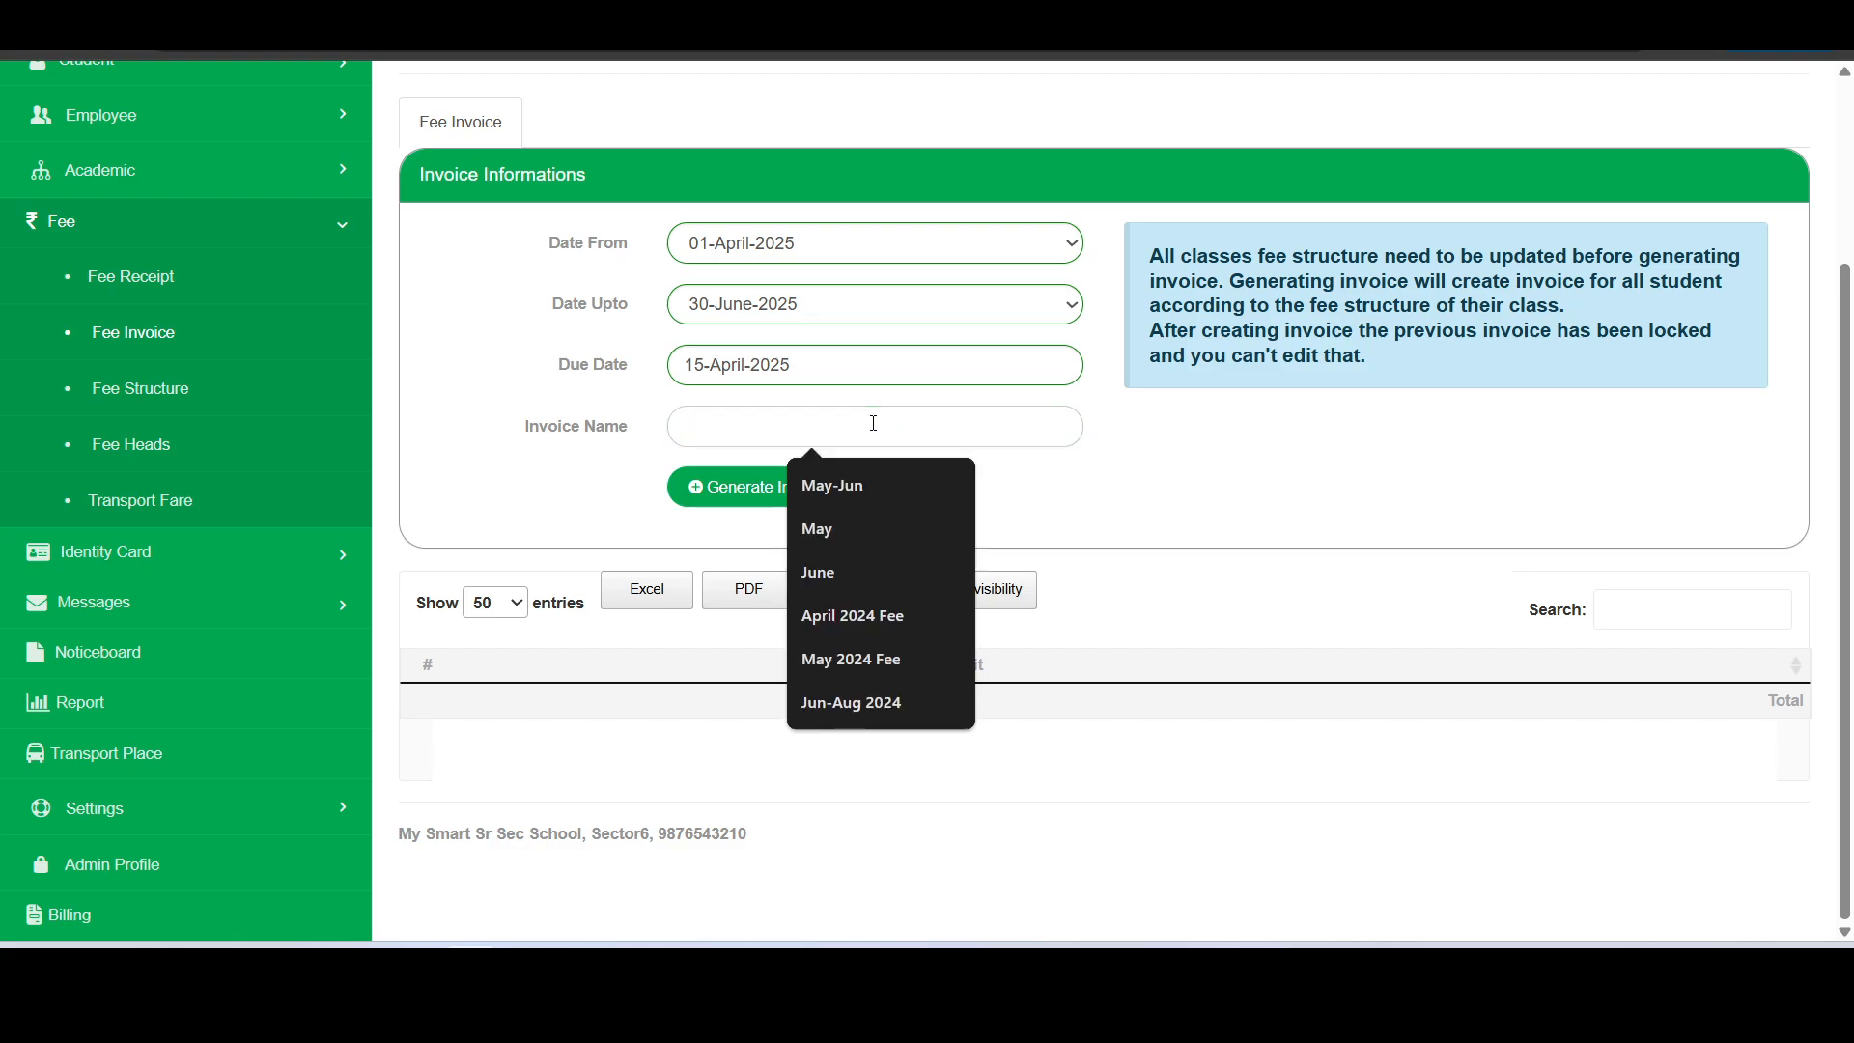
left_click(873, 423)
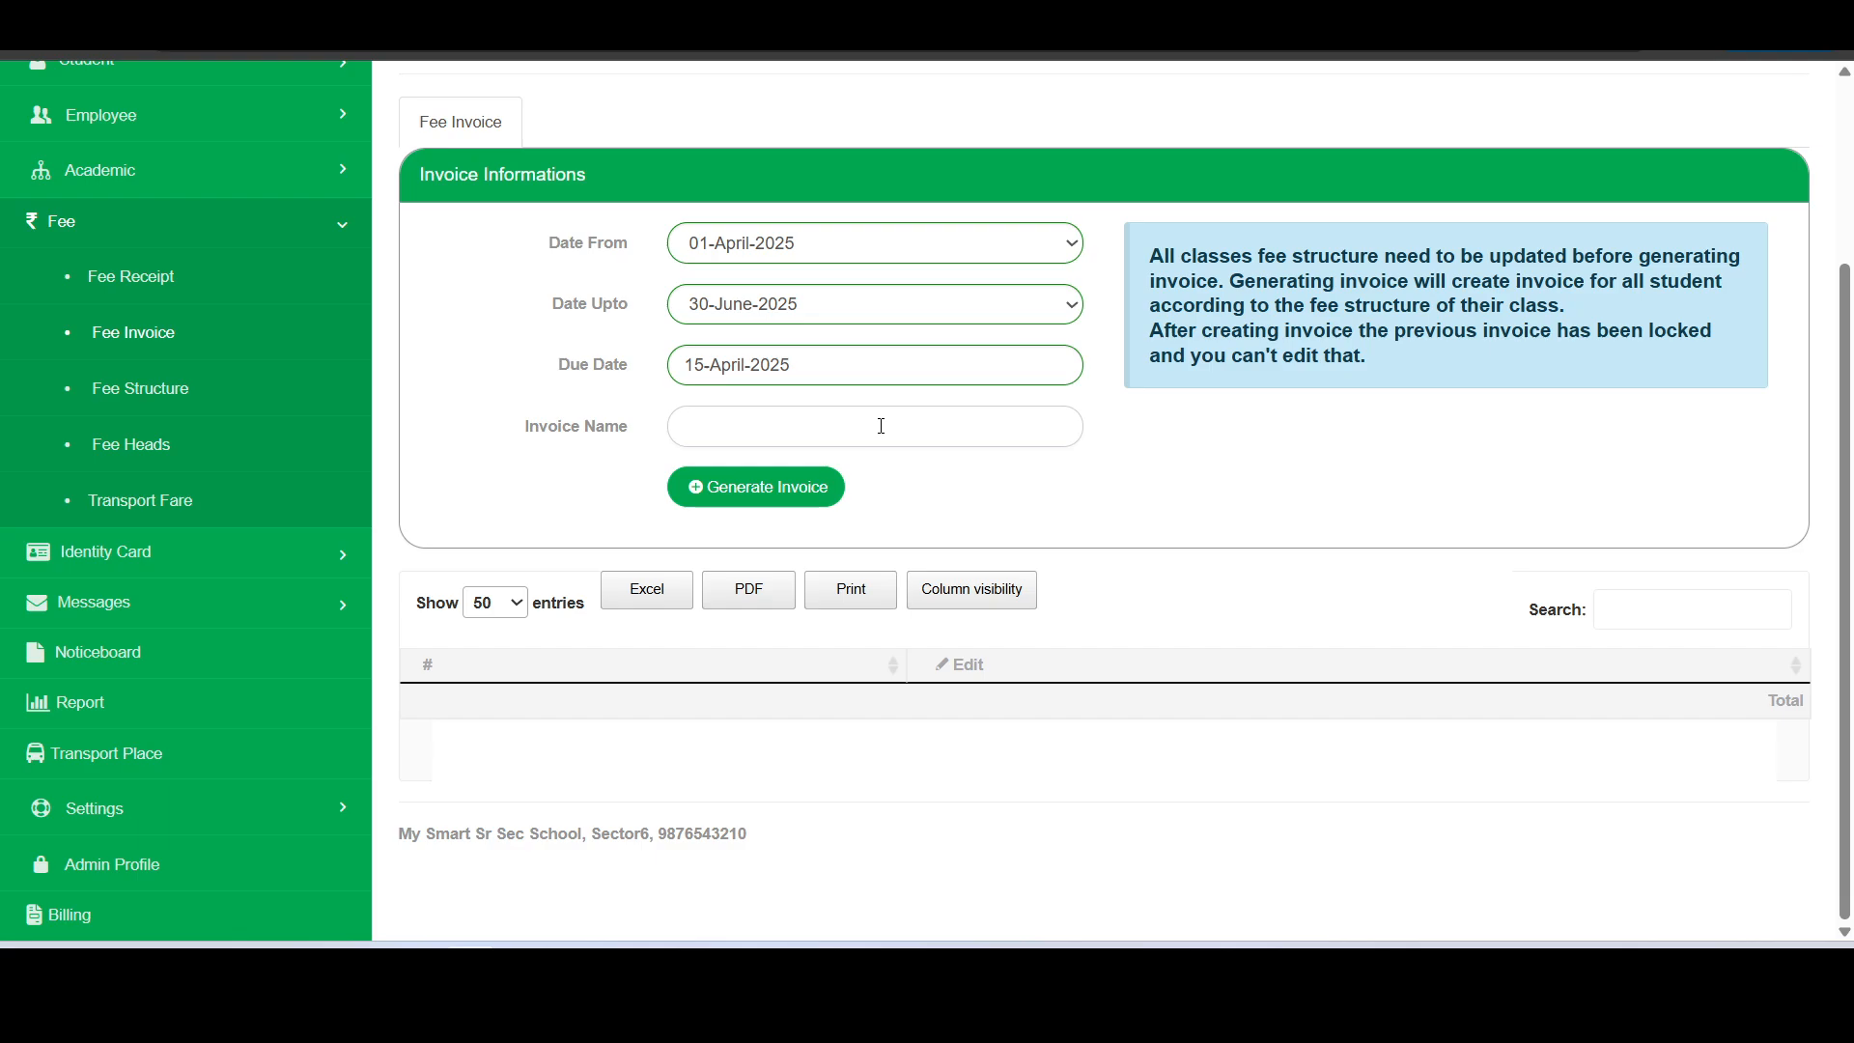
type("Q")
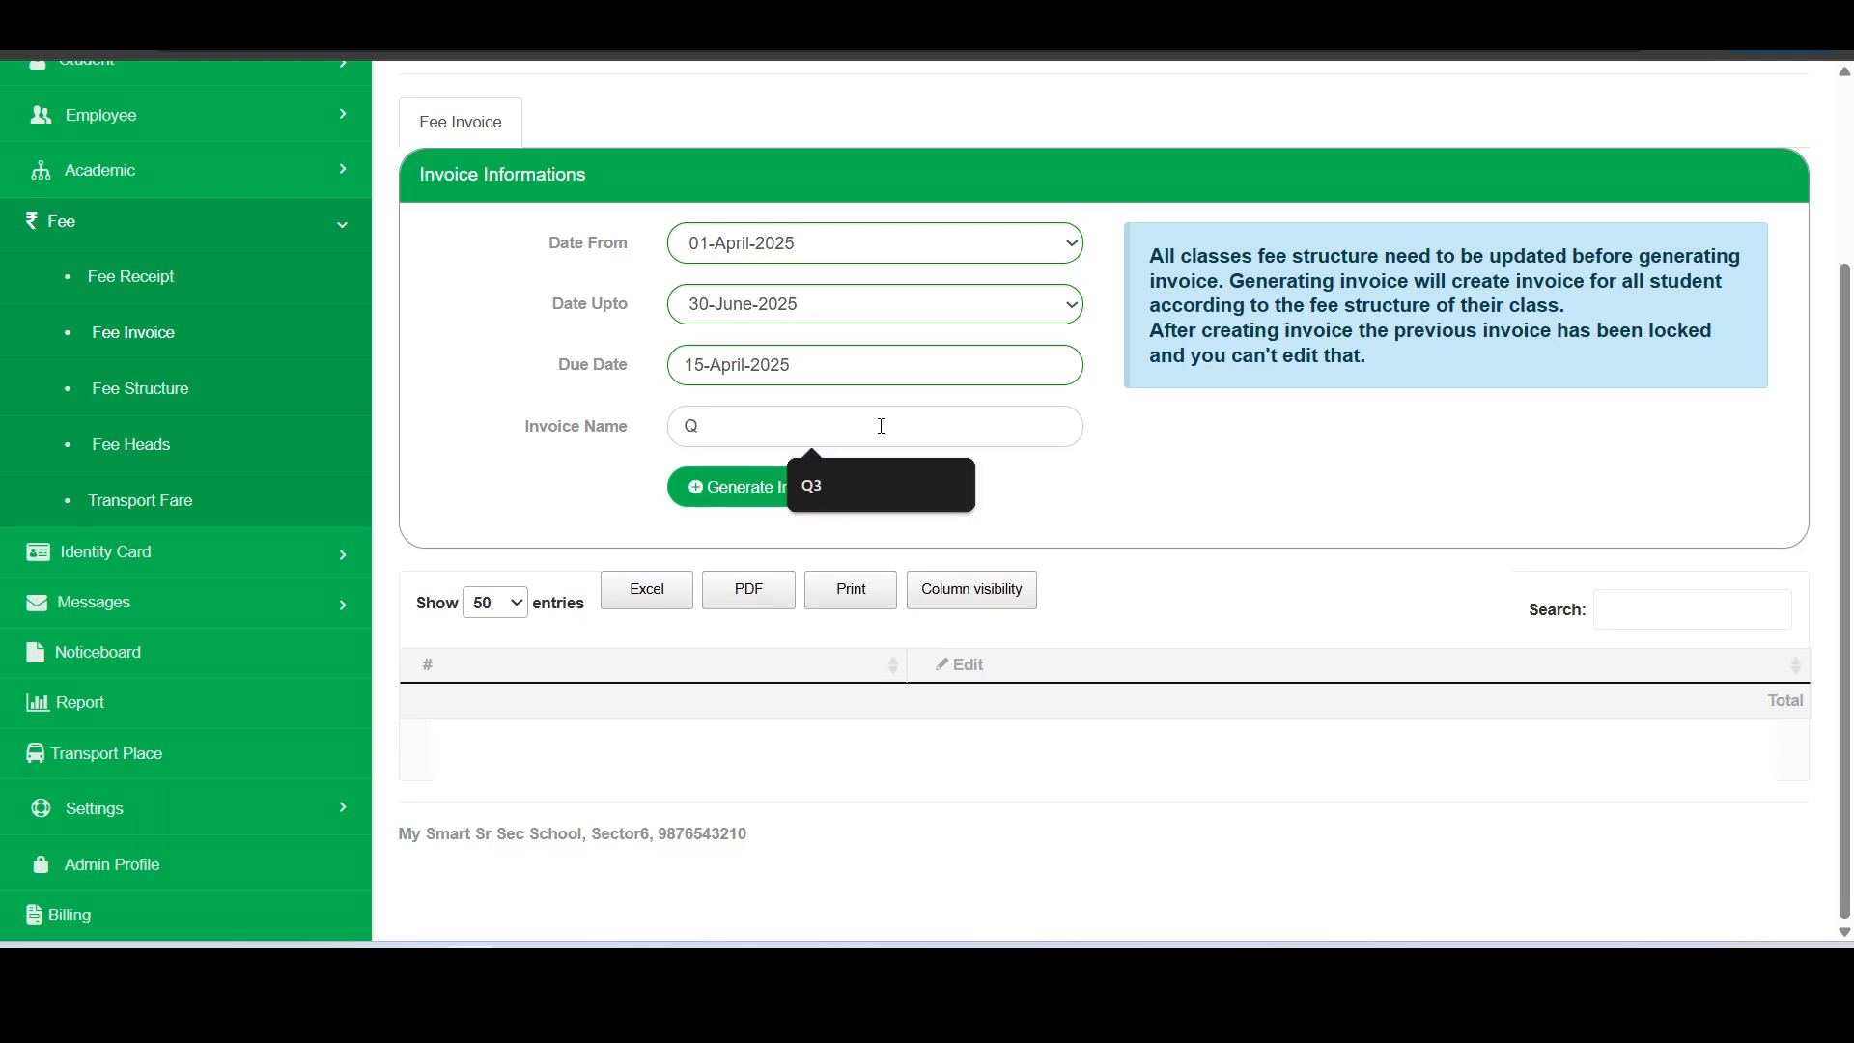
type("uat")
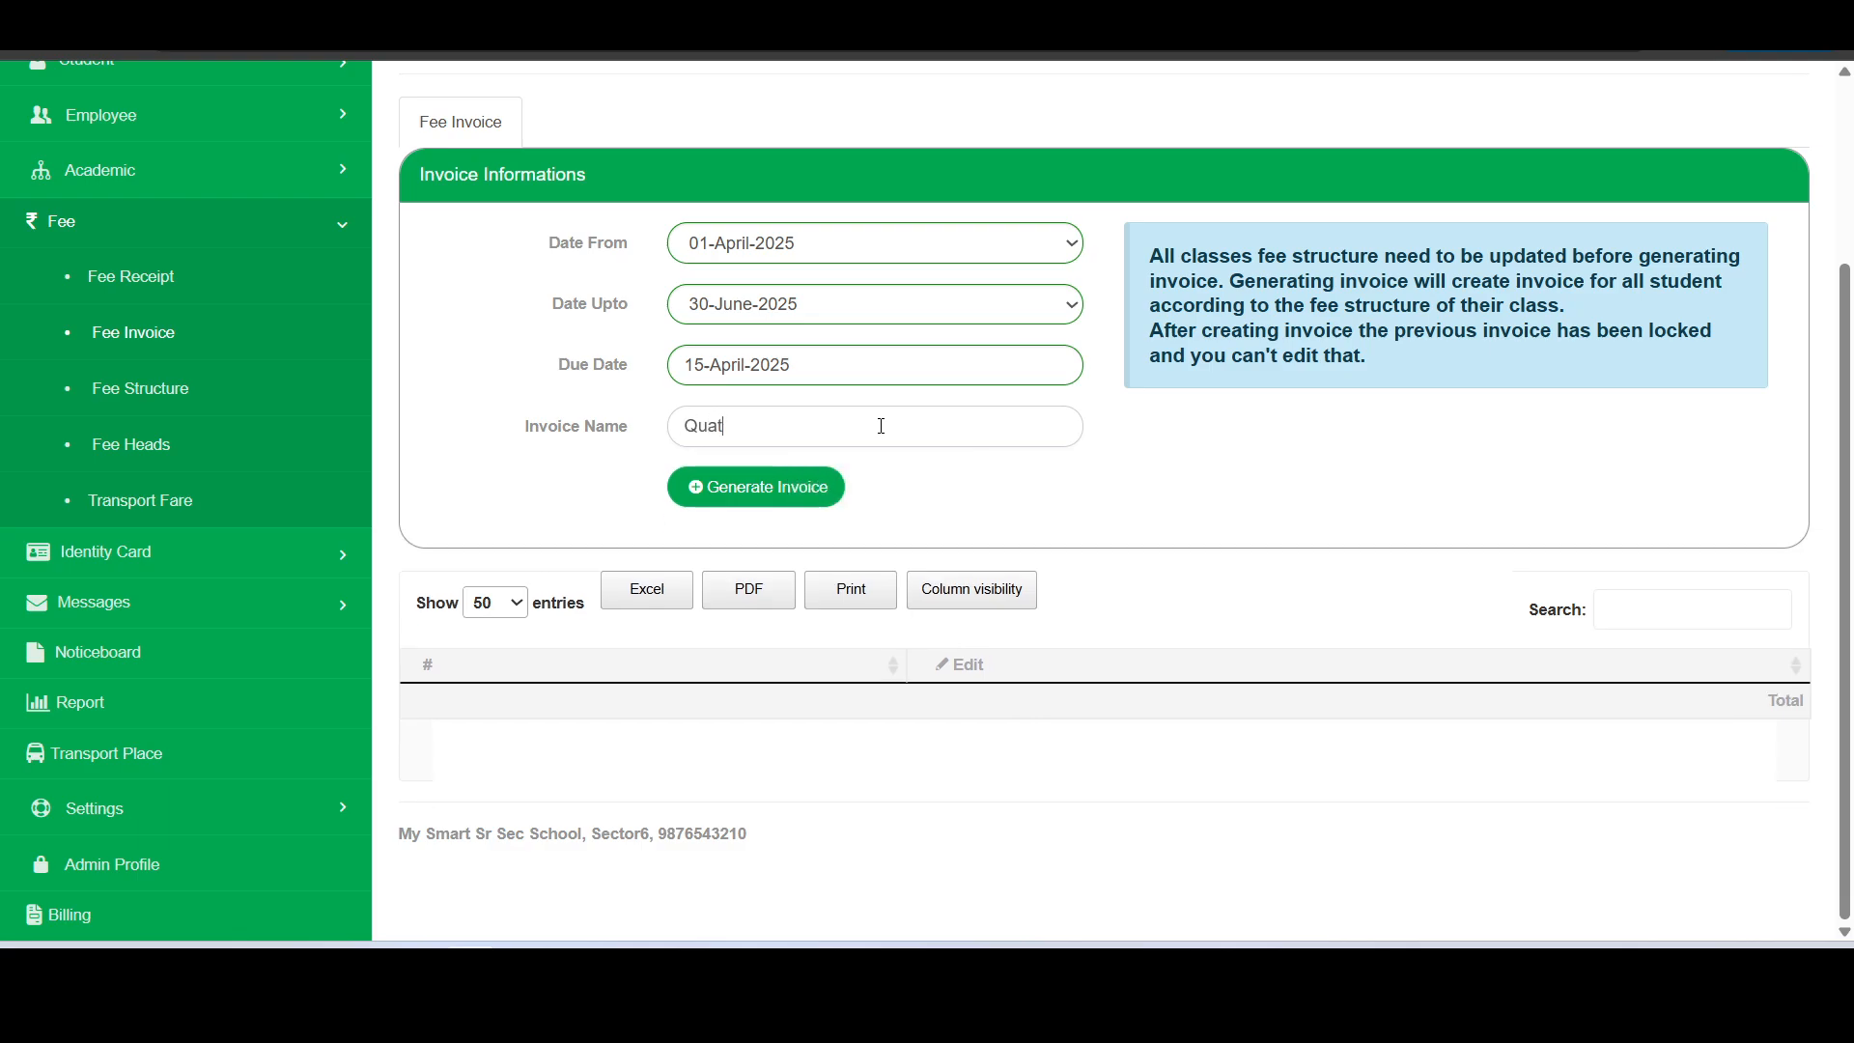
type("er 1")
right_click(704, 426)
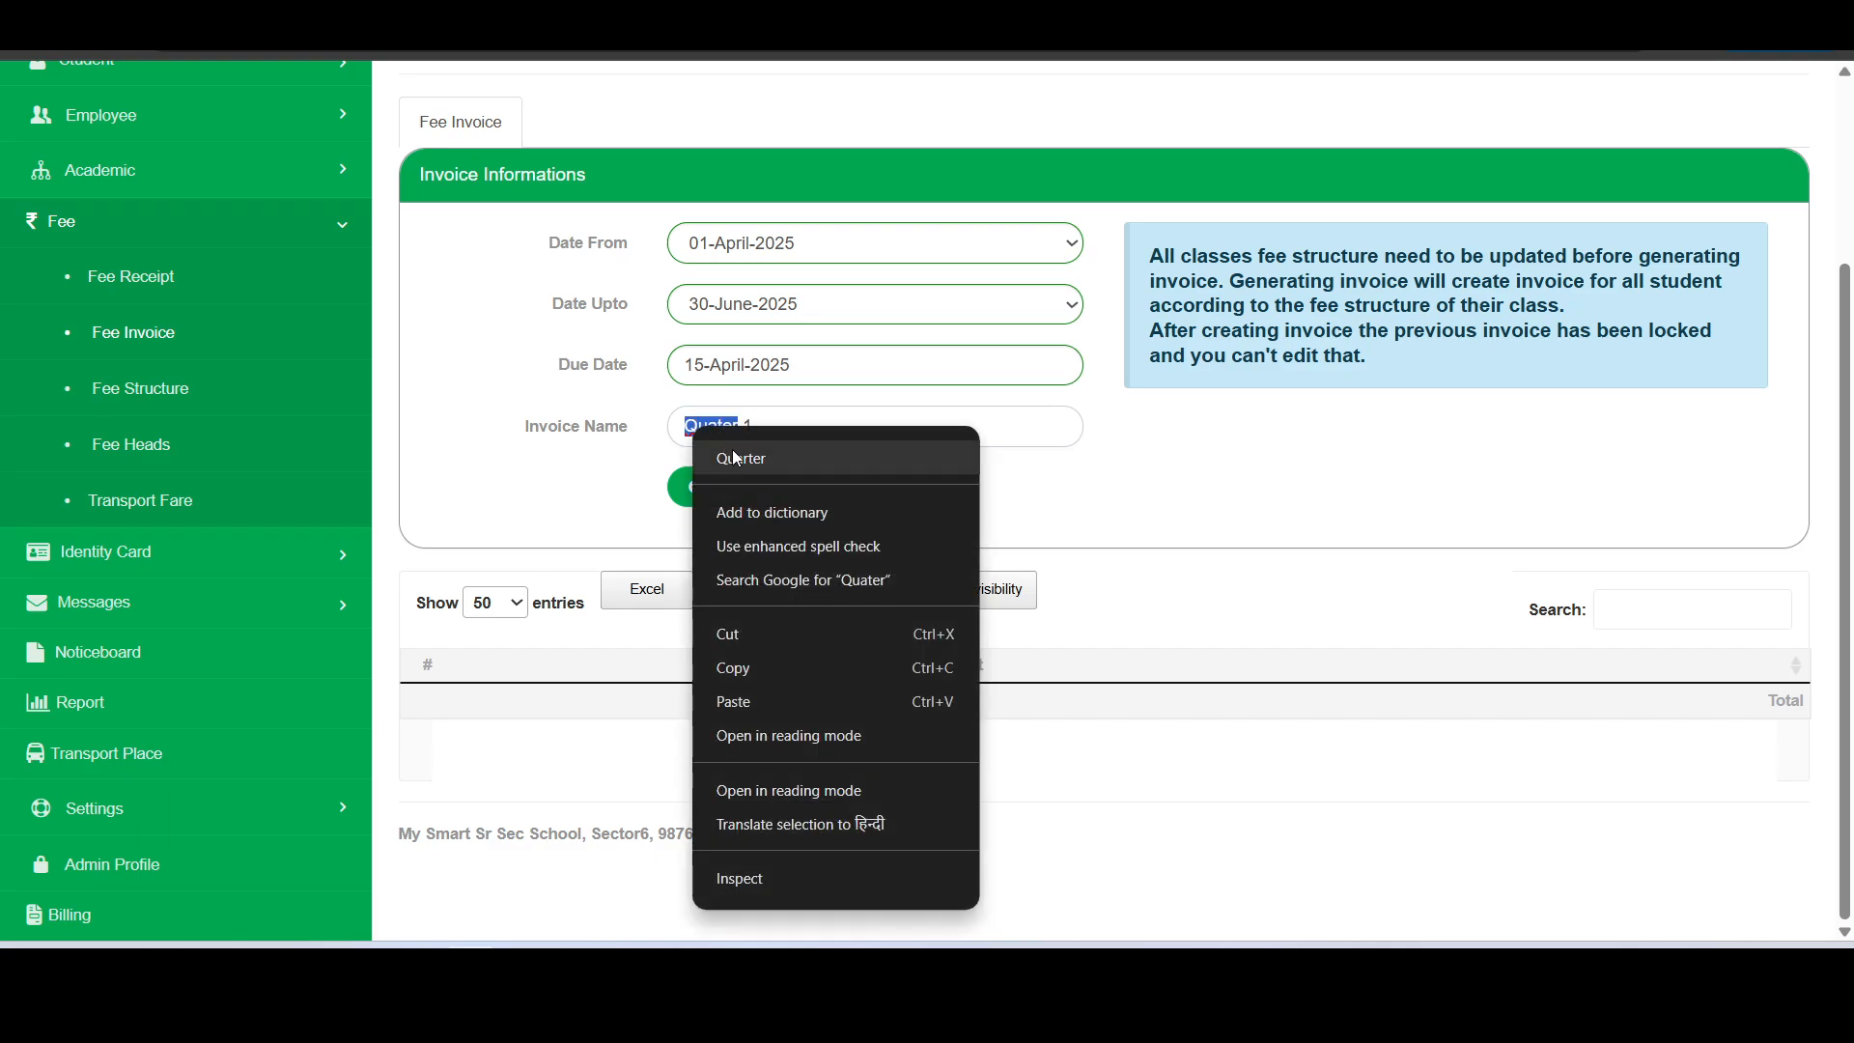
left_click(732, 452)
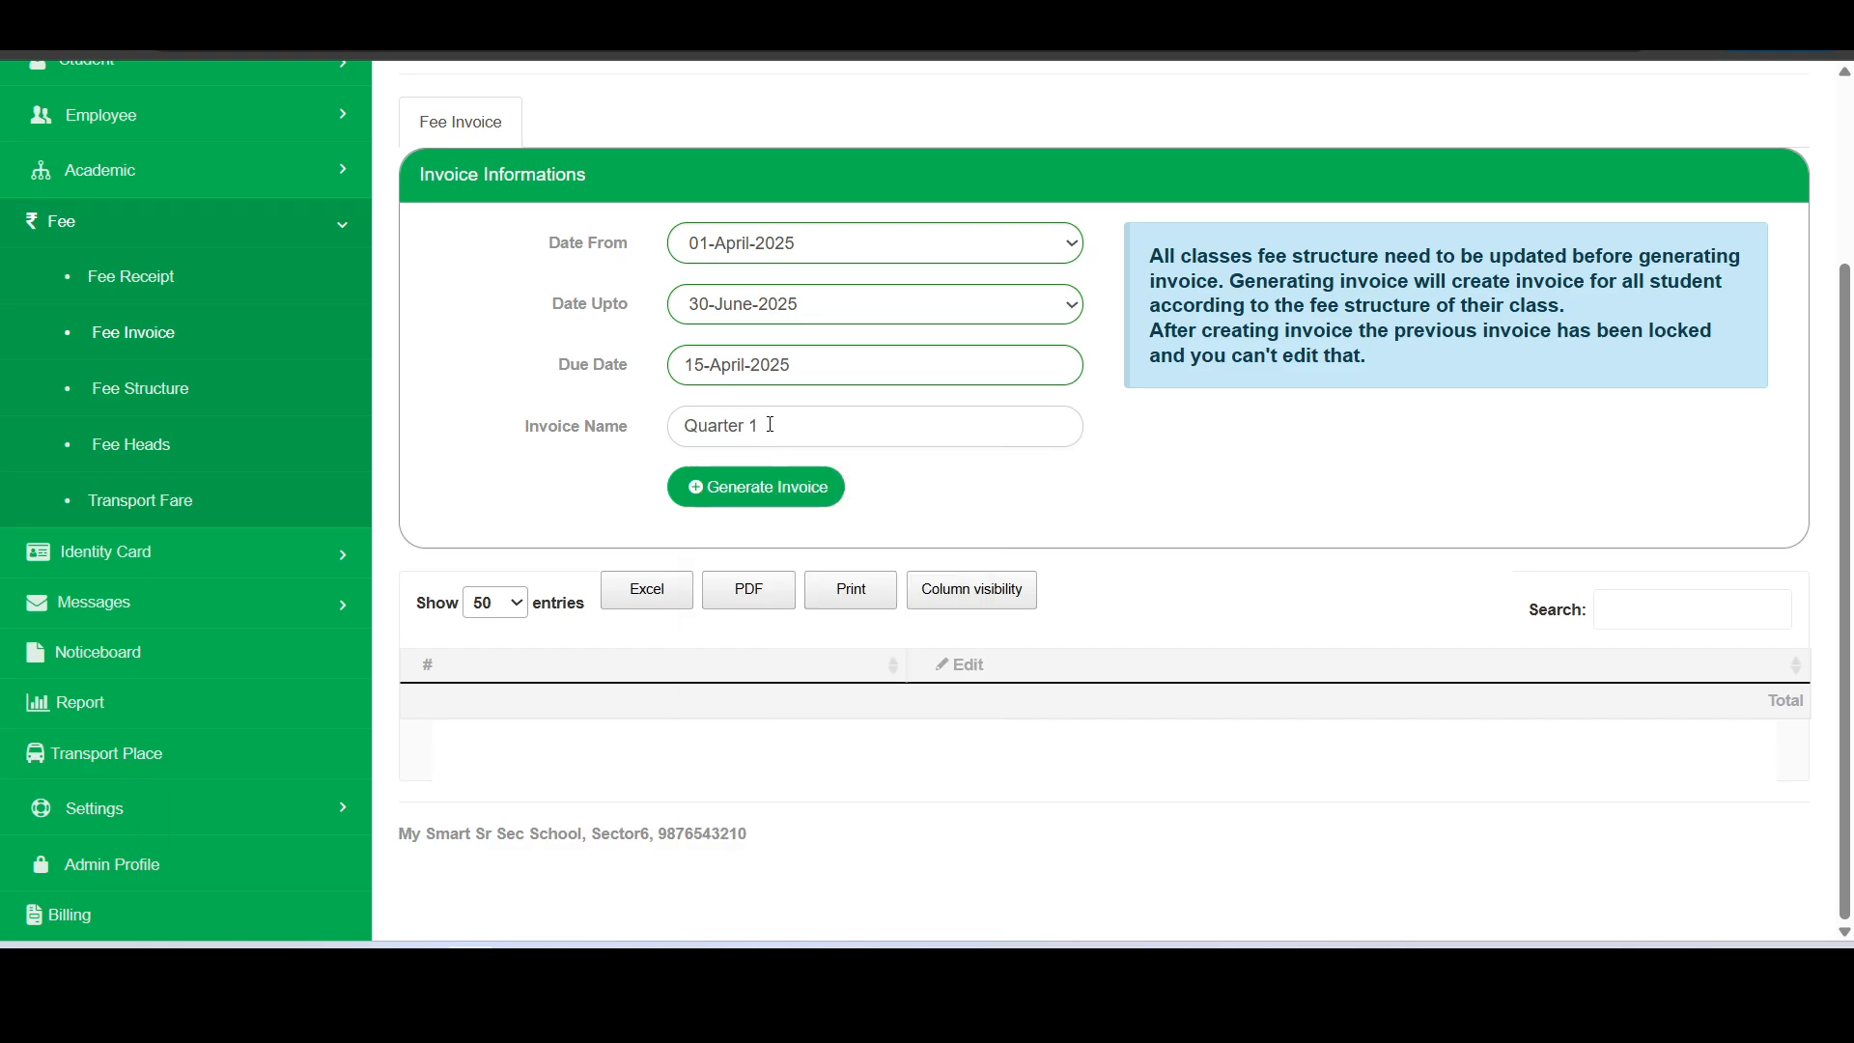
- Change the invoice name to First Quarter and generate the invoice
type("-")
key("Delete")
key("BackSpace")
key("Delete")
type("First")
left_click(768, 493)
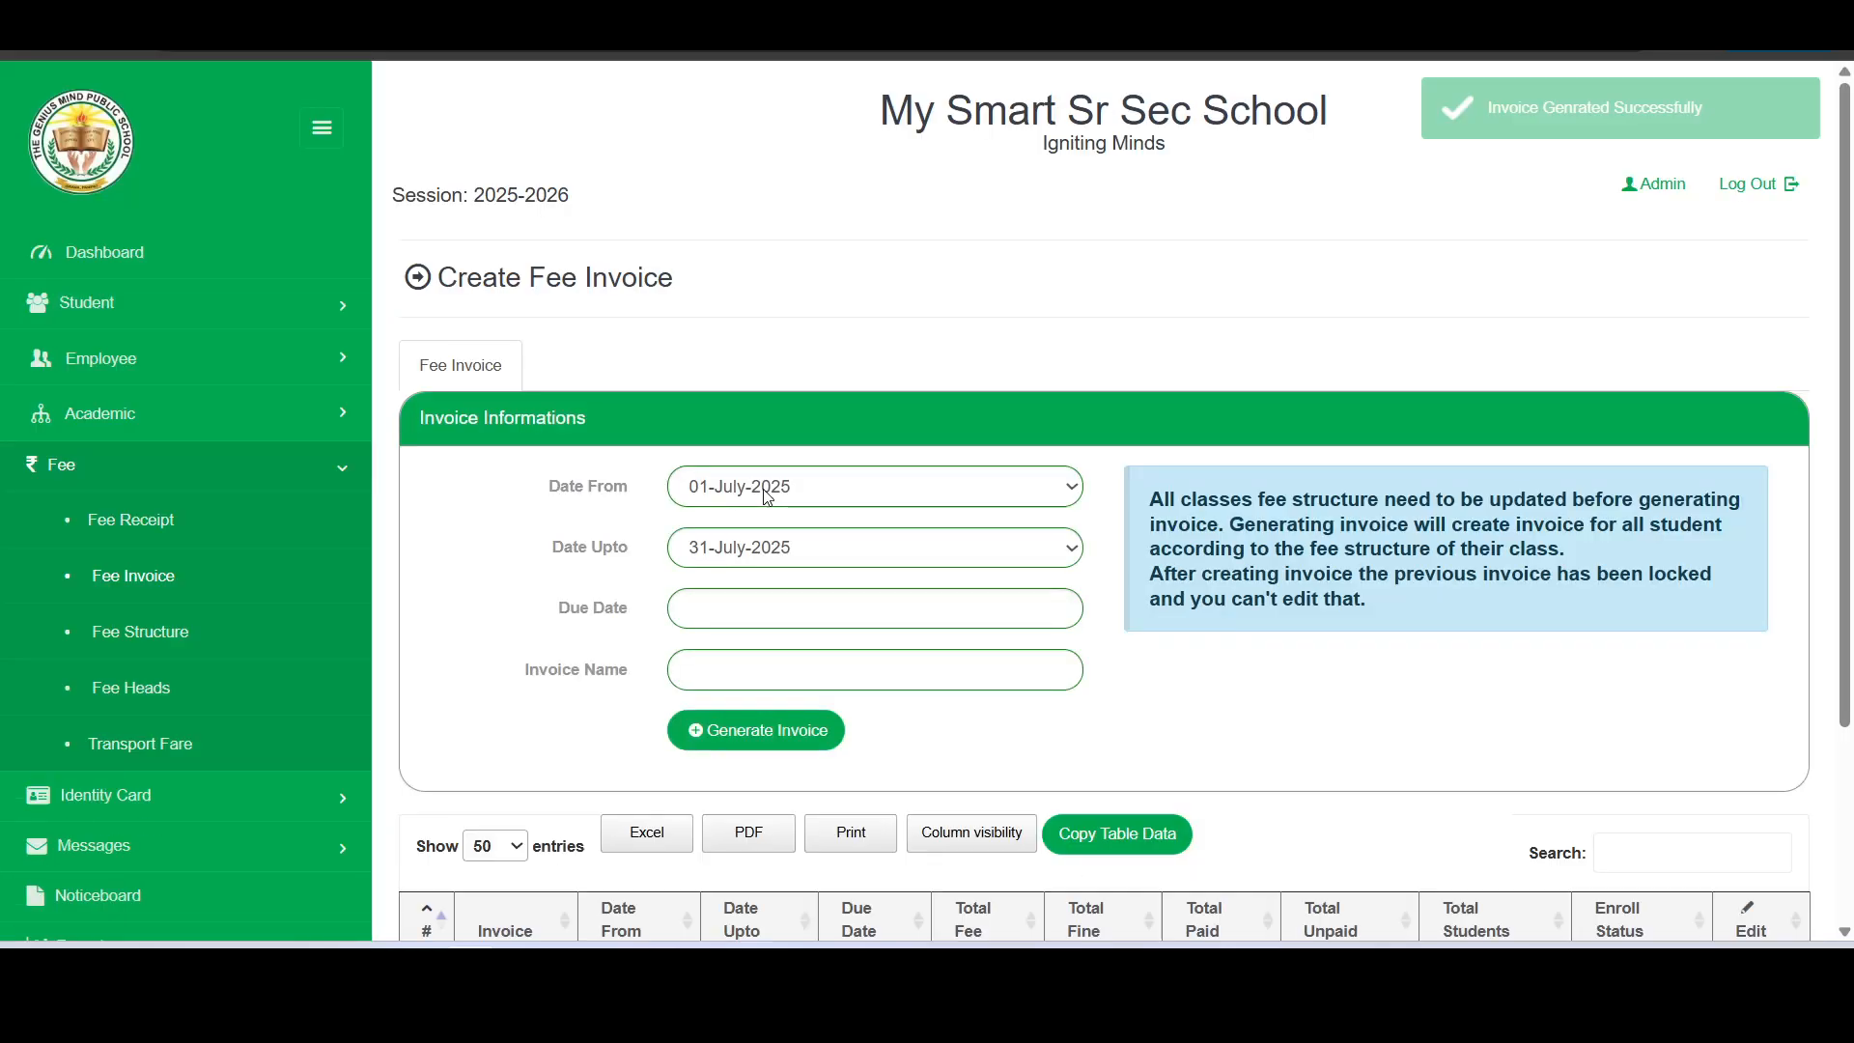
- Review the dates, totals and student count of the First Quarter invoice in the invoice list
scroll(764, 490, "down", 3)
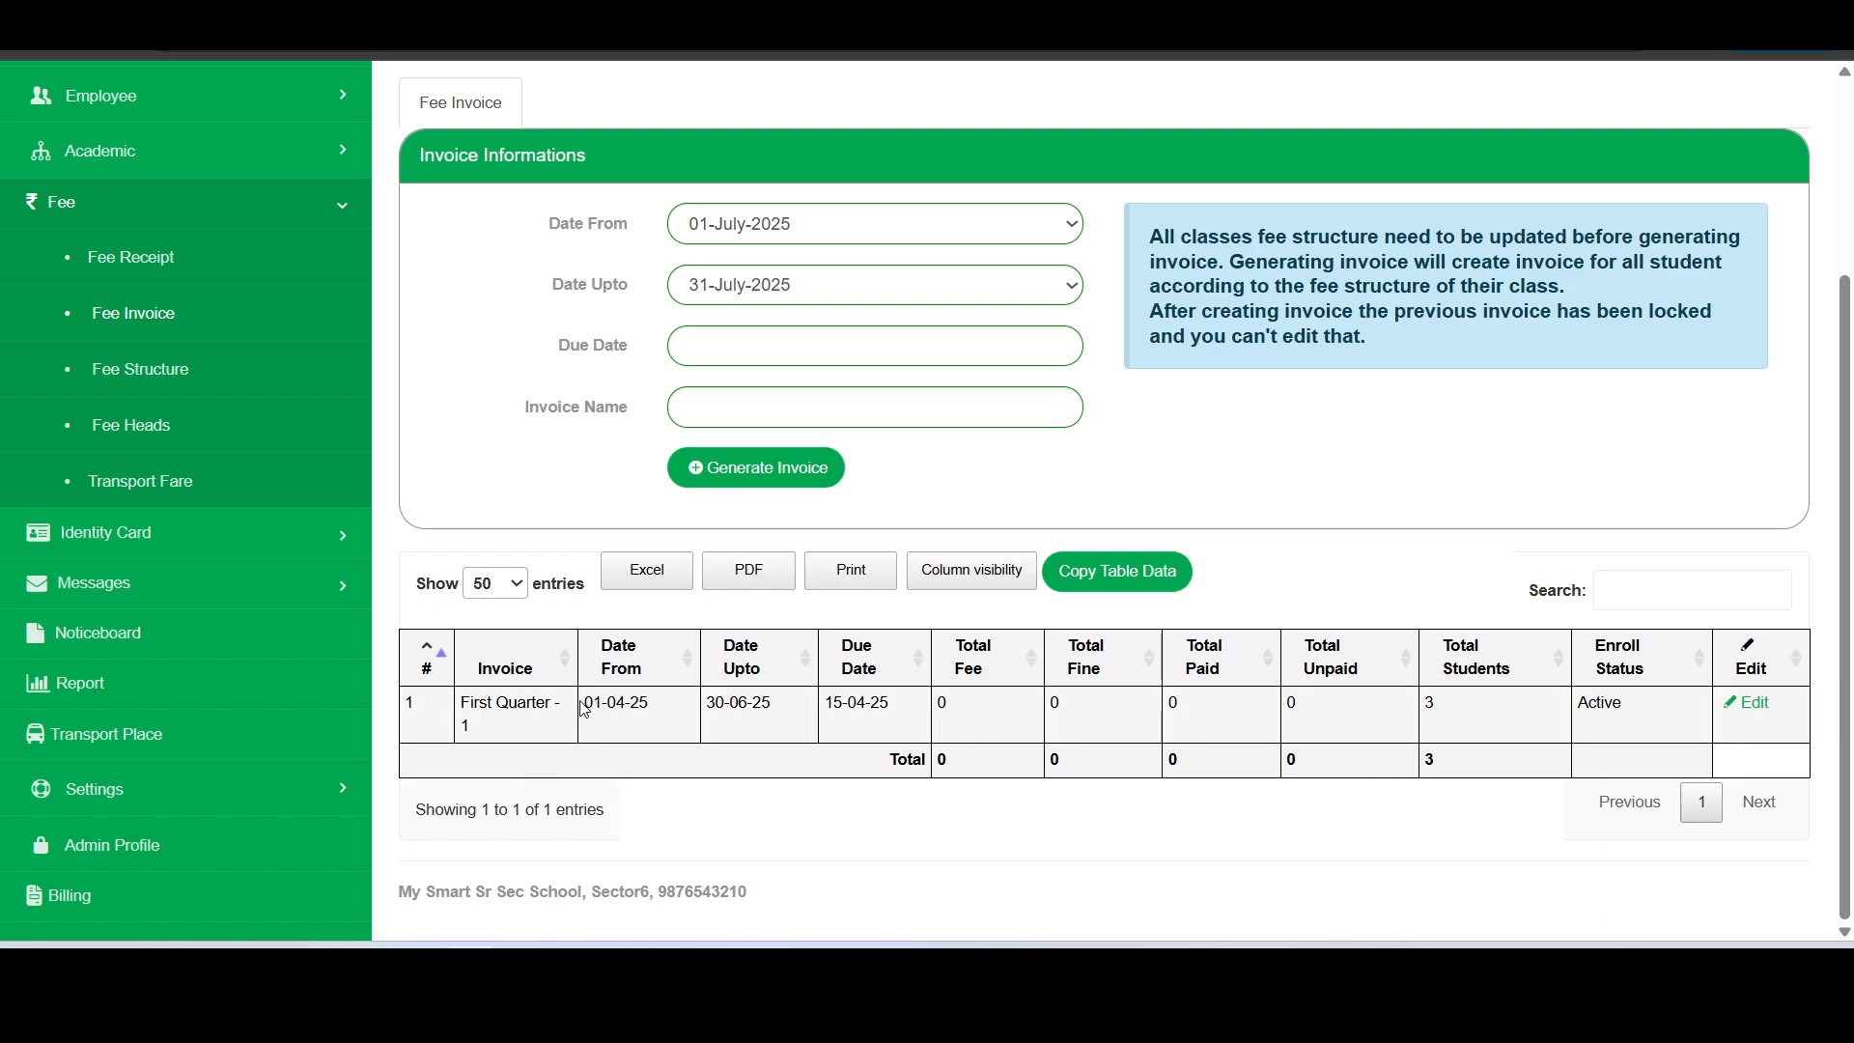
left_click_drag(584, 704, 1257, 711)
left_click(1196, 707)
- Open the First Quarter invoice for editing and set its transport fare to Fare List 2025-26
left_click(1762, 711)
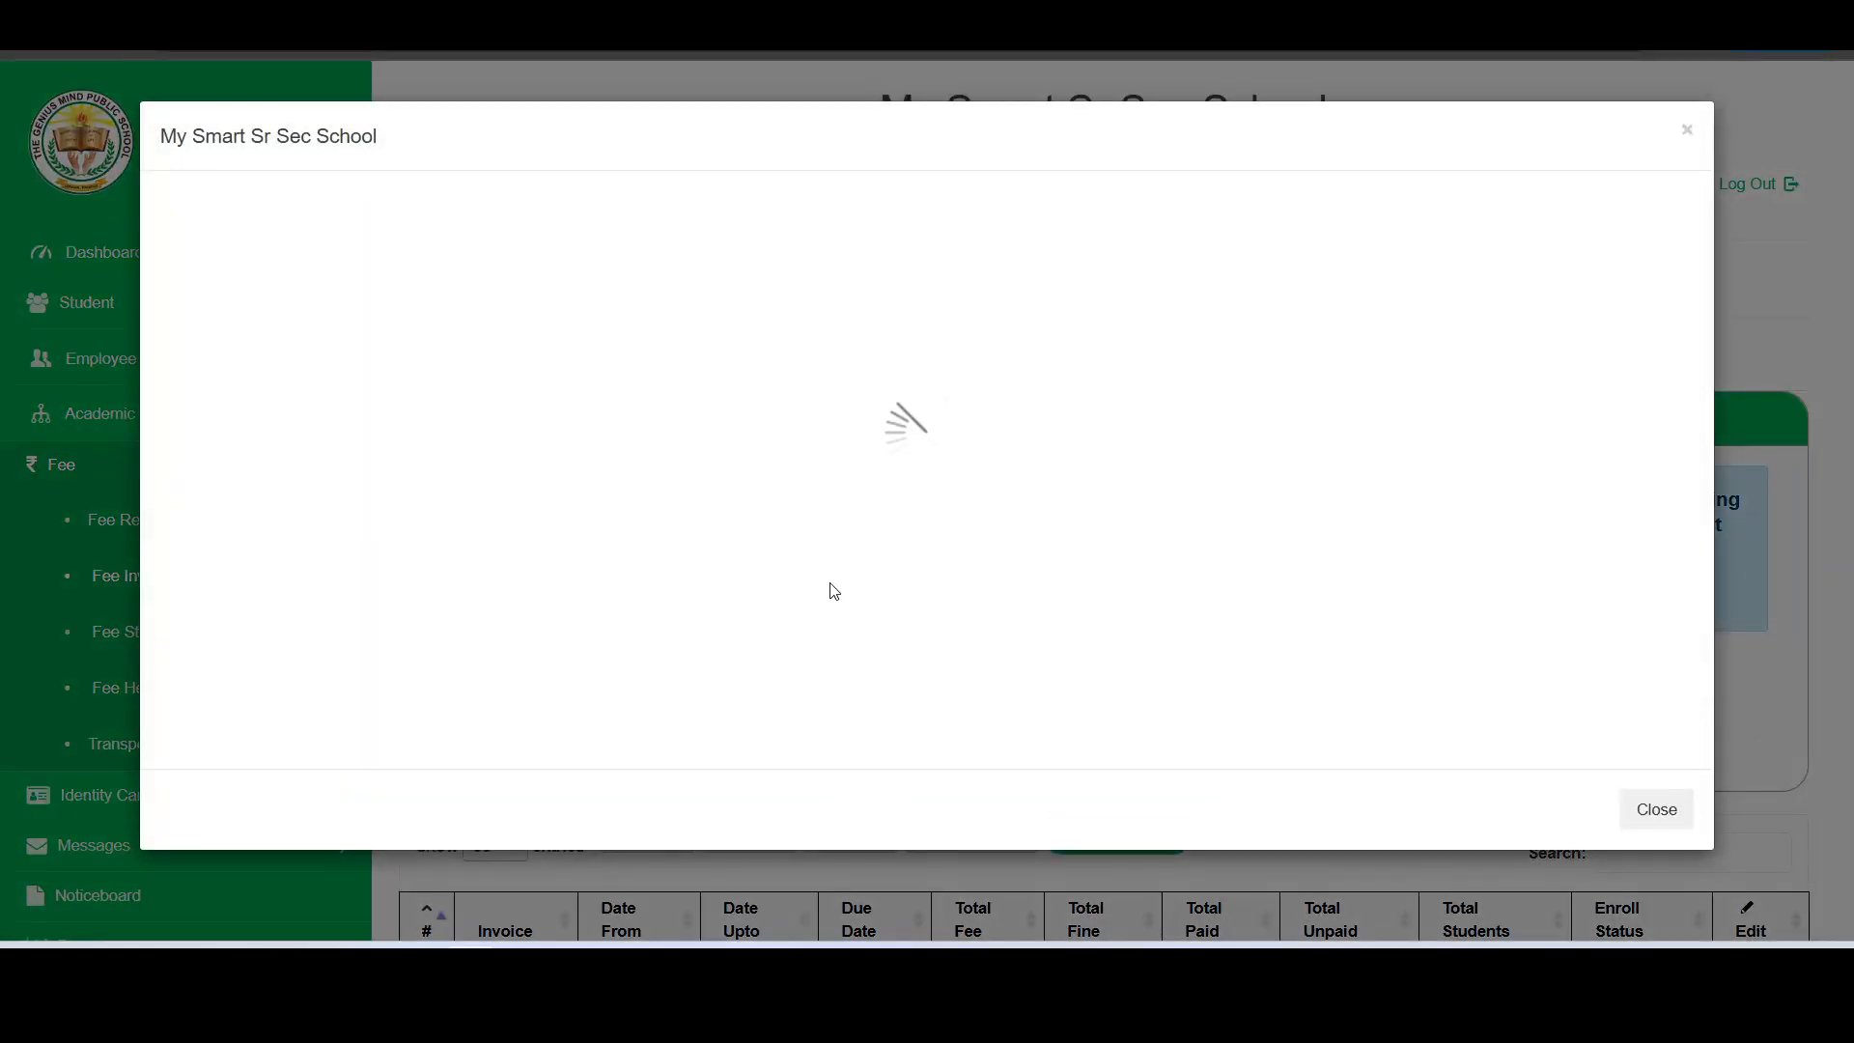
scroll(830, 583, "down", 1)
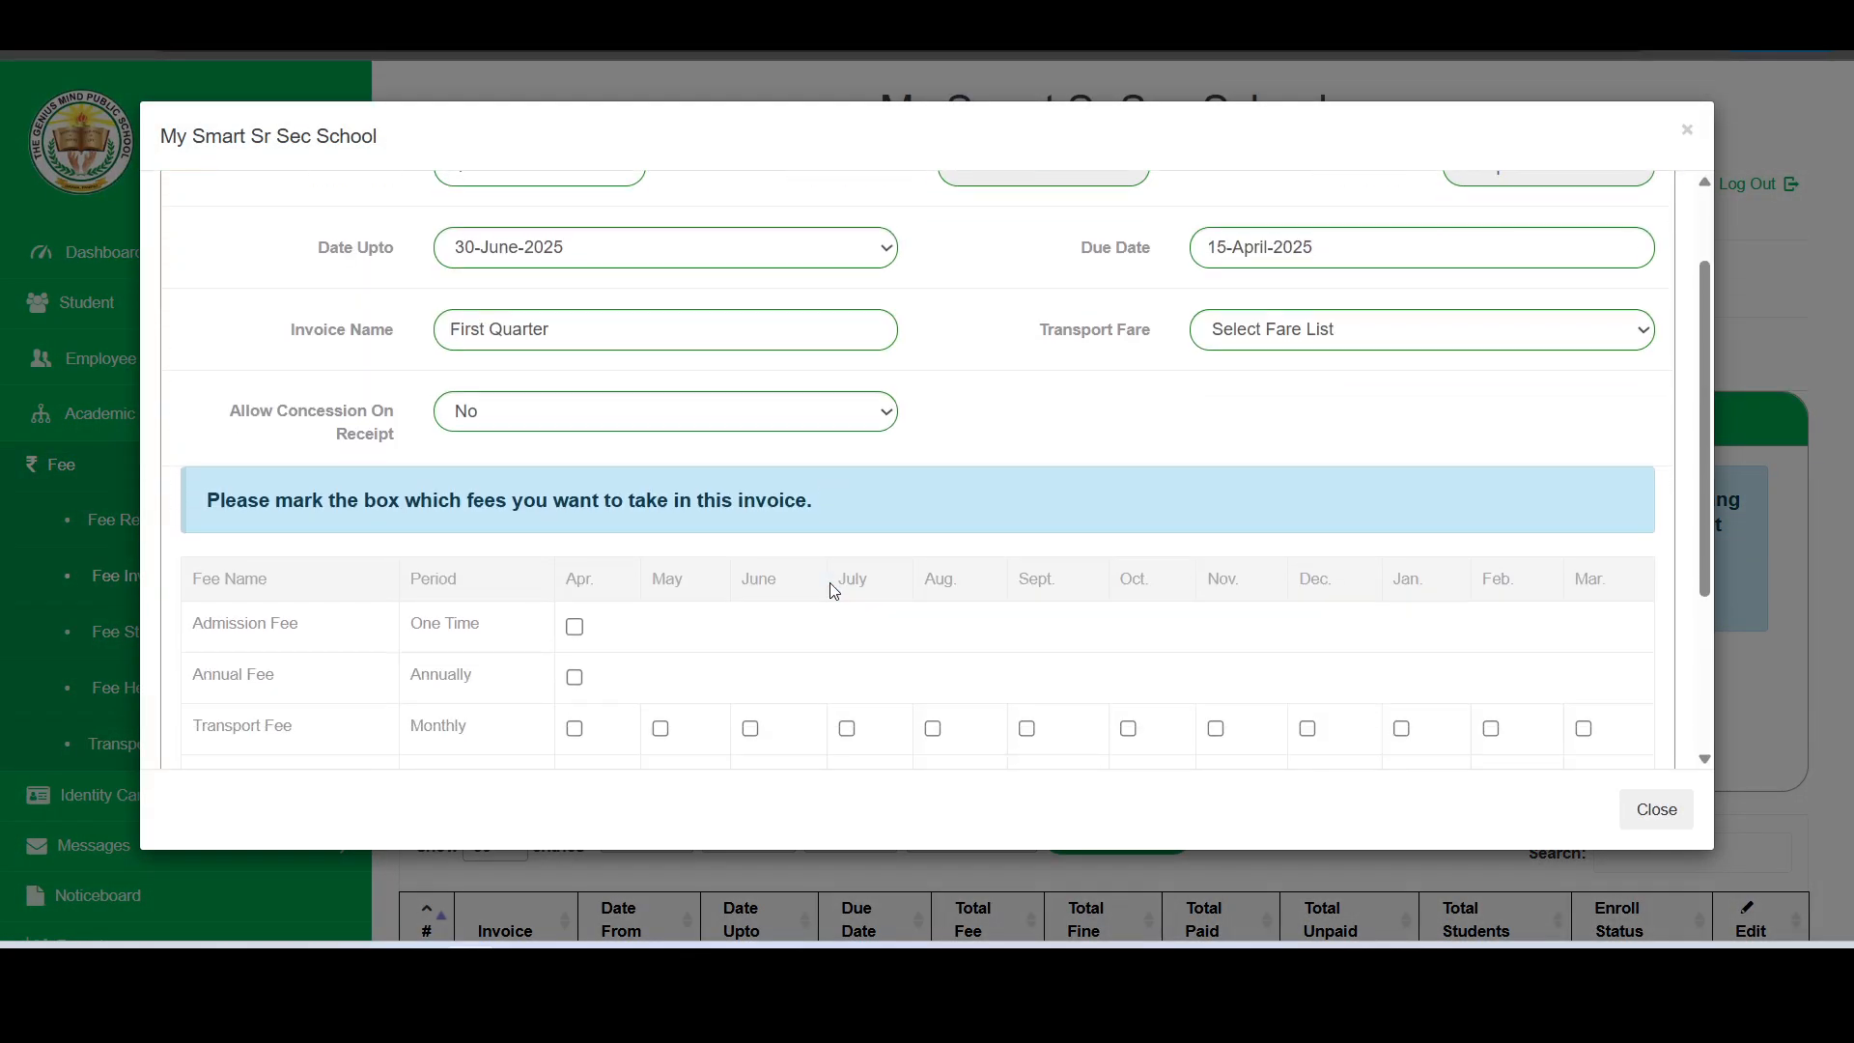
scroll(830, 584, "up", 1)
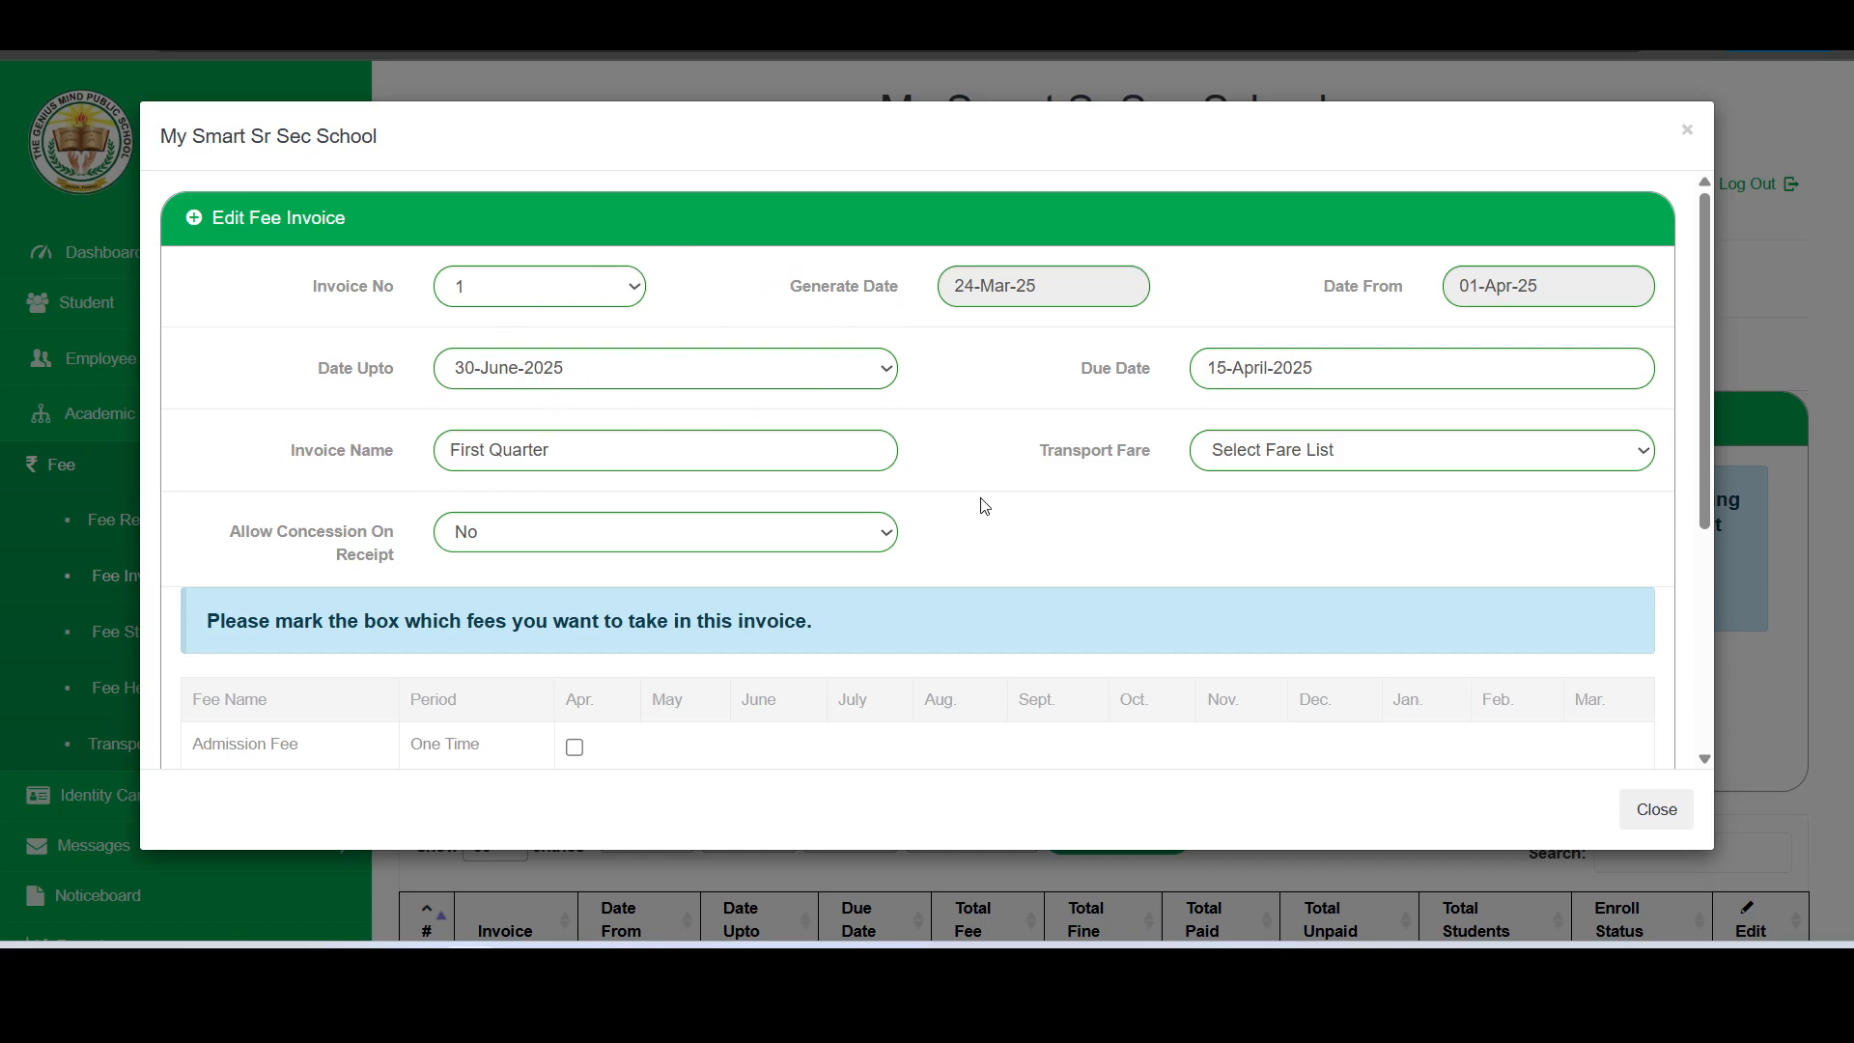
scroll(984, 506, "down", 1)
scroll(1002, 356, "up", 1)
left_click(1273, 459)
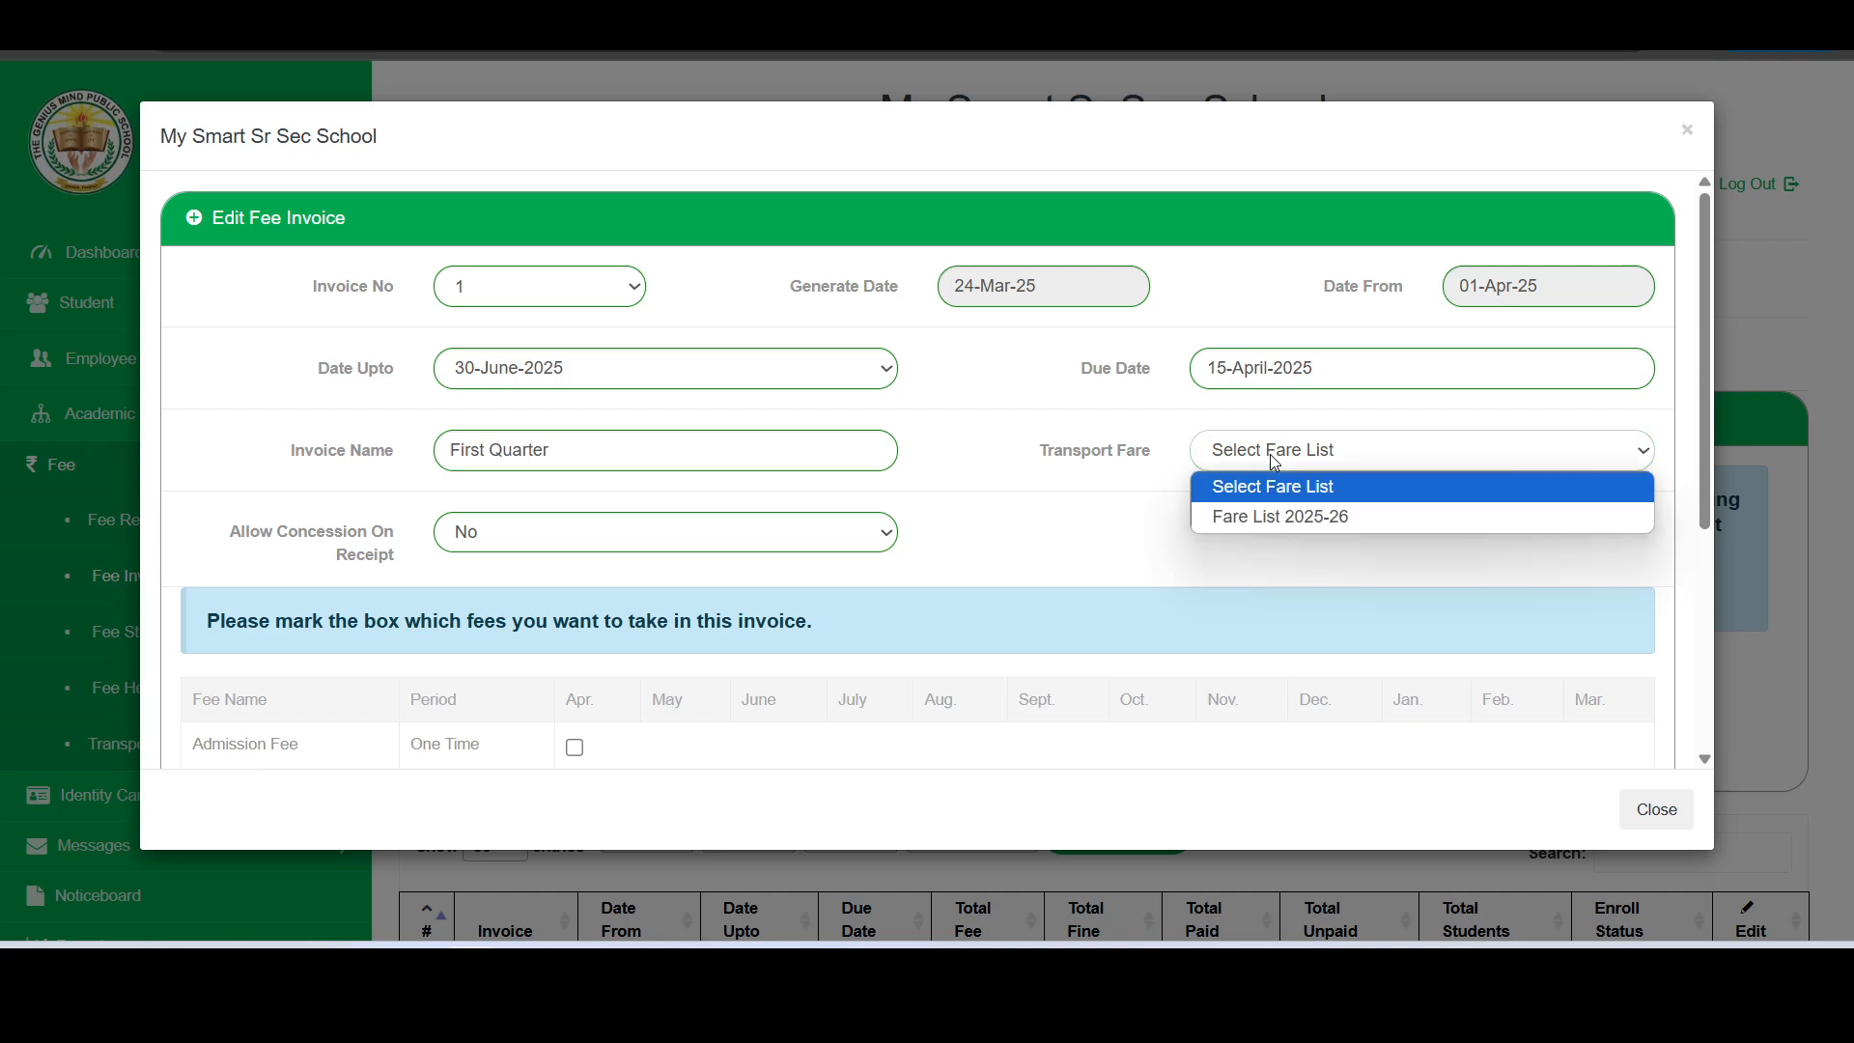
left_click(1256, 515)
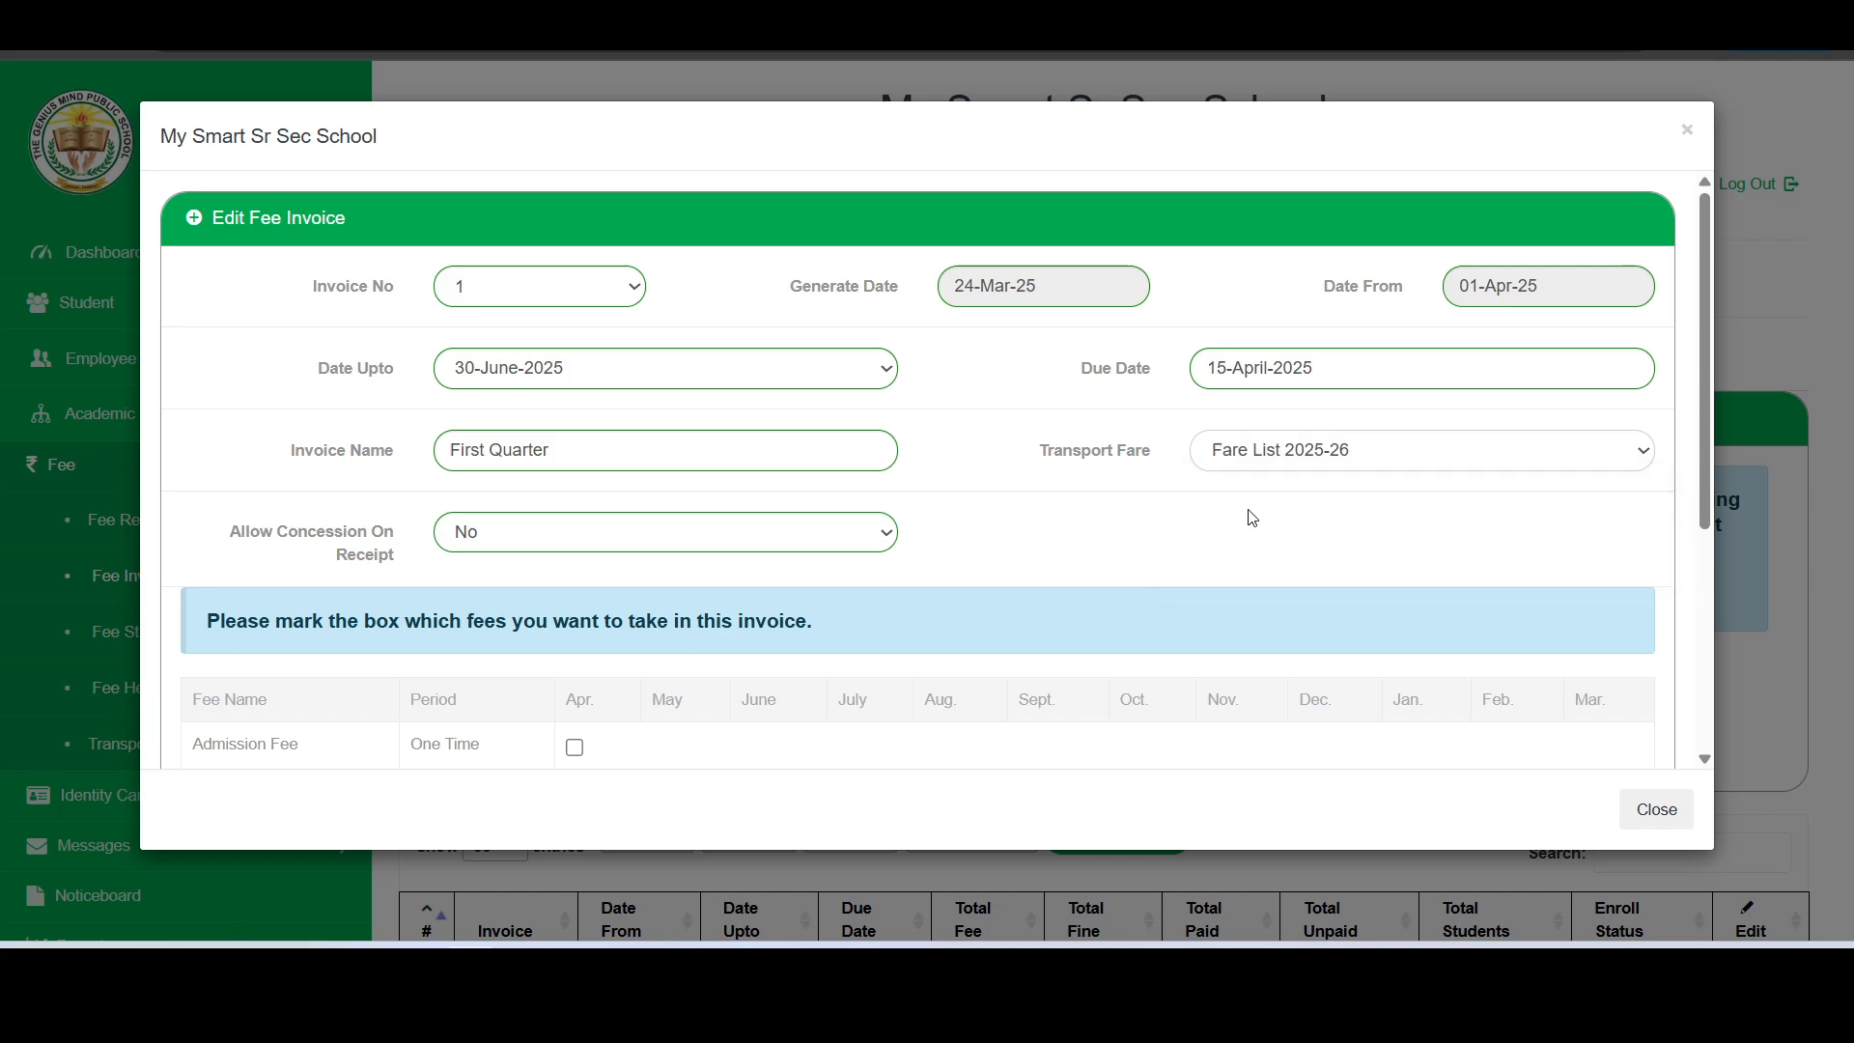
- Try allowing concession on receipt for the invoice, then set the option back to No
scroll(935, 508, "down", 1)
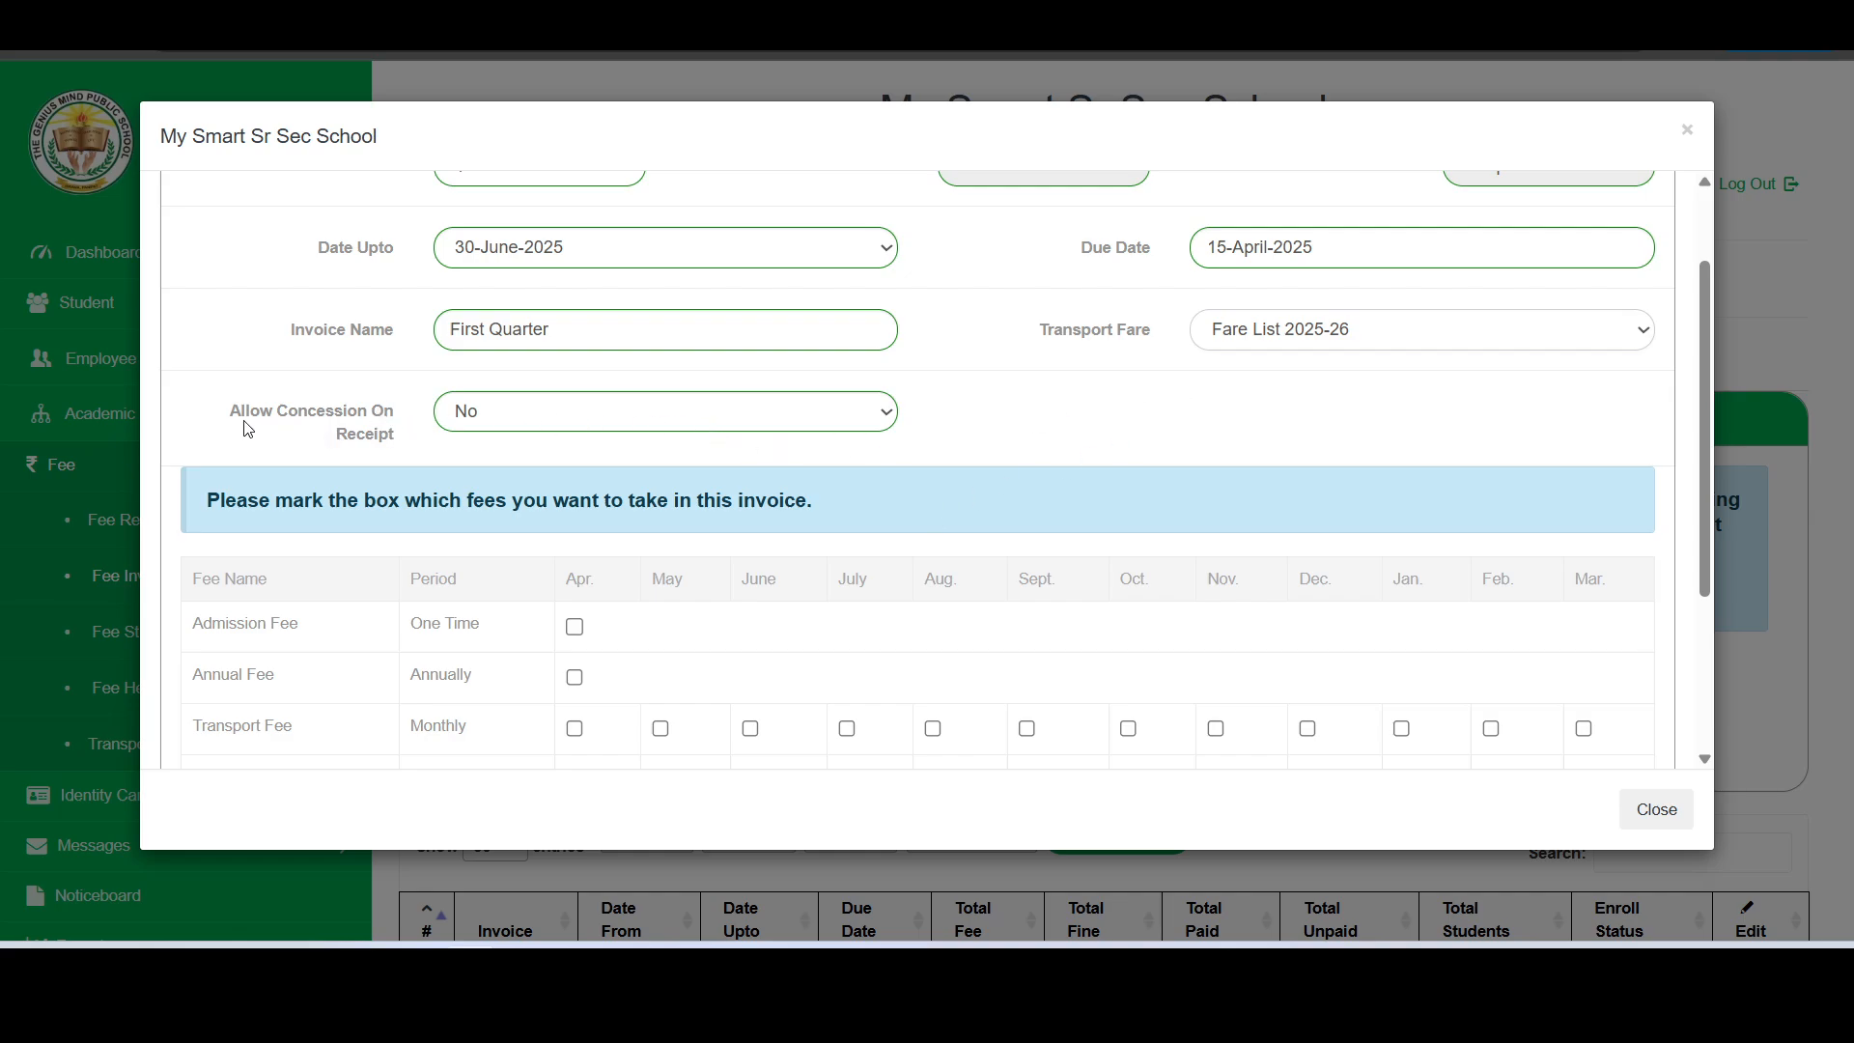
left_click_drag(235, 414, 403, 444)
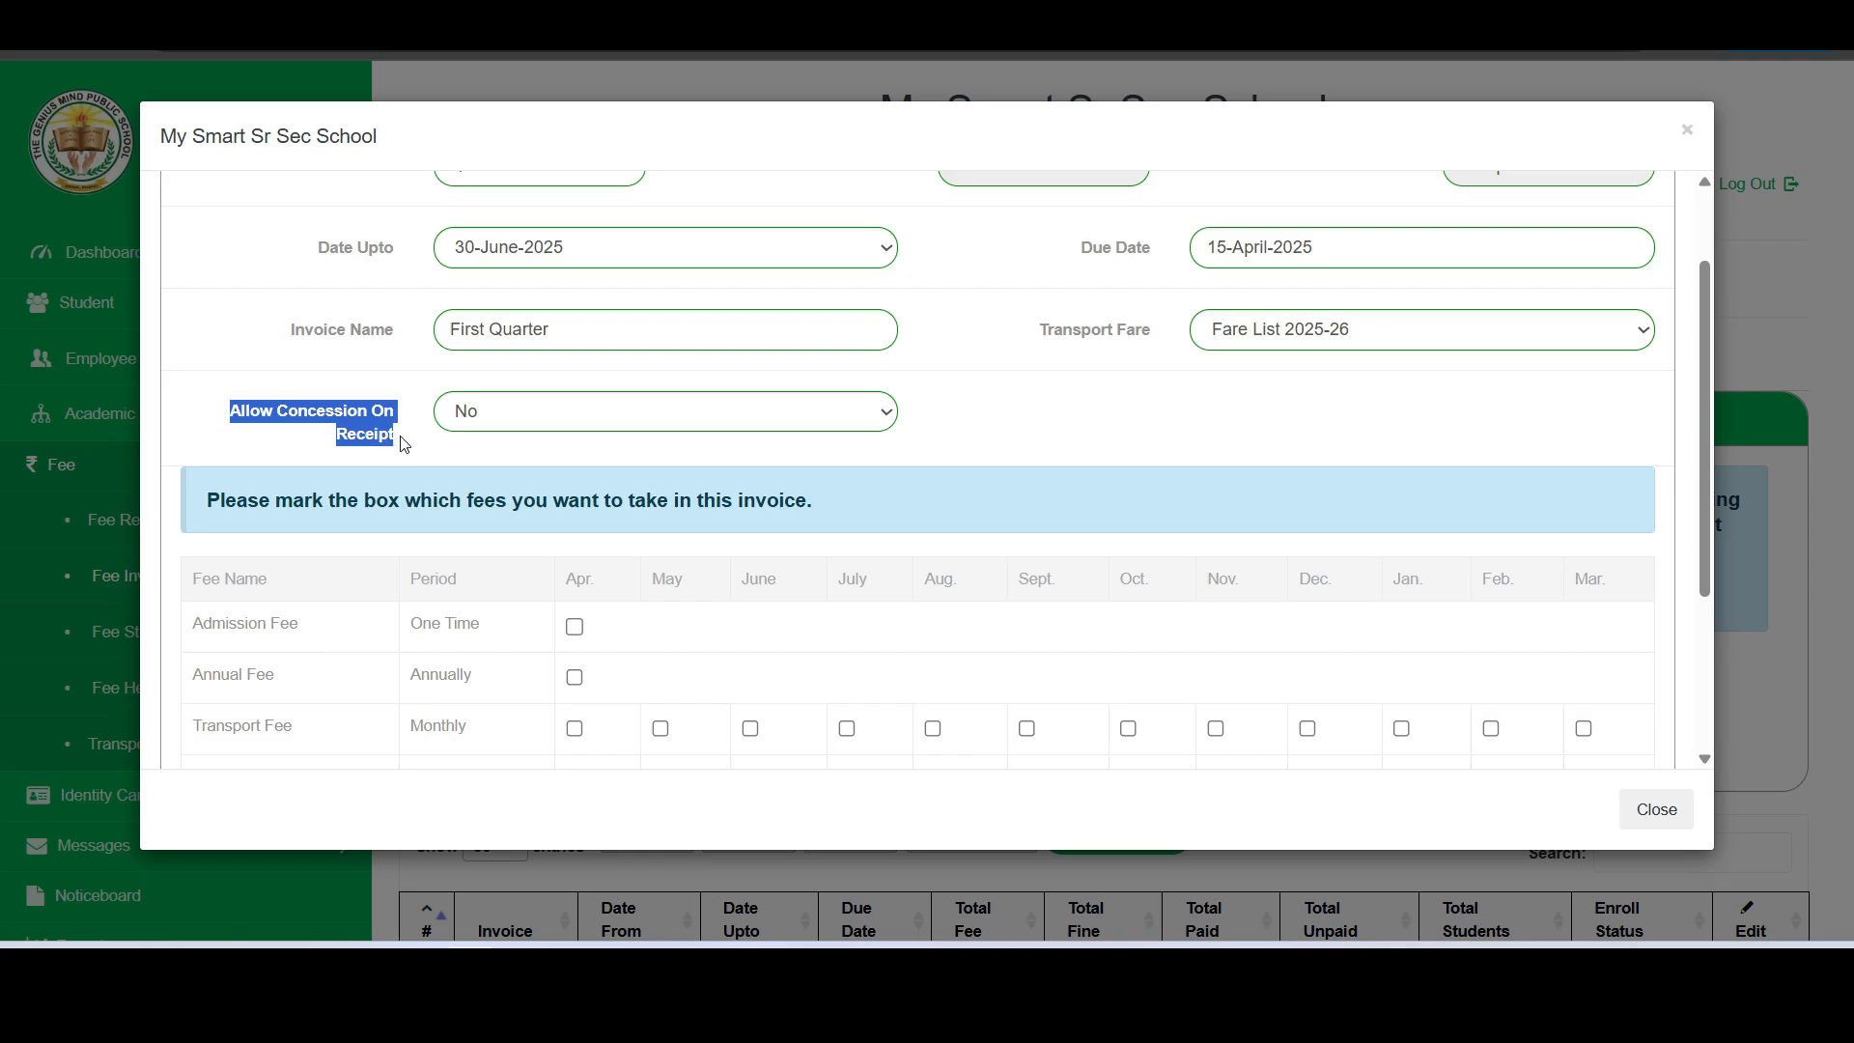
left_click(406, 445)
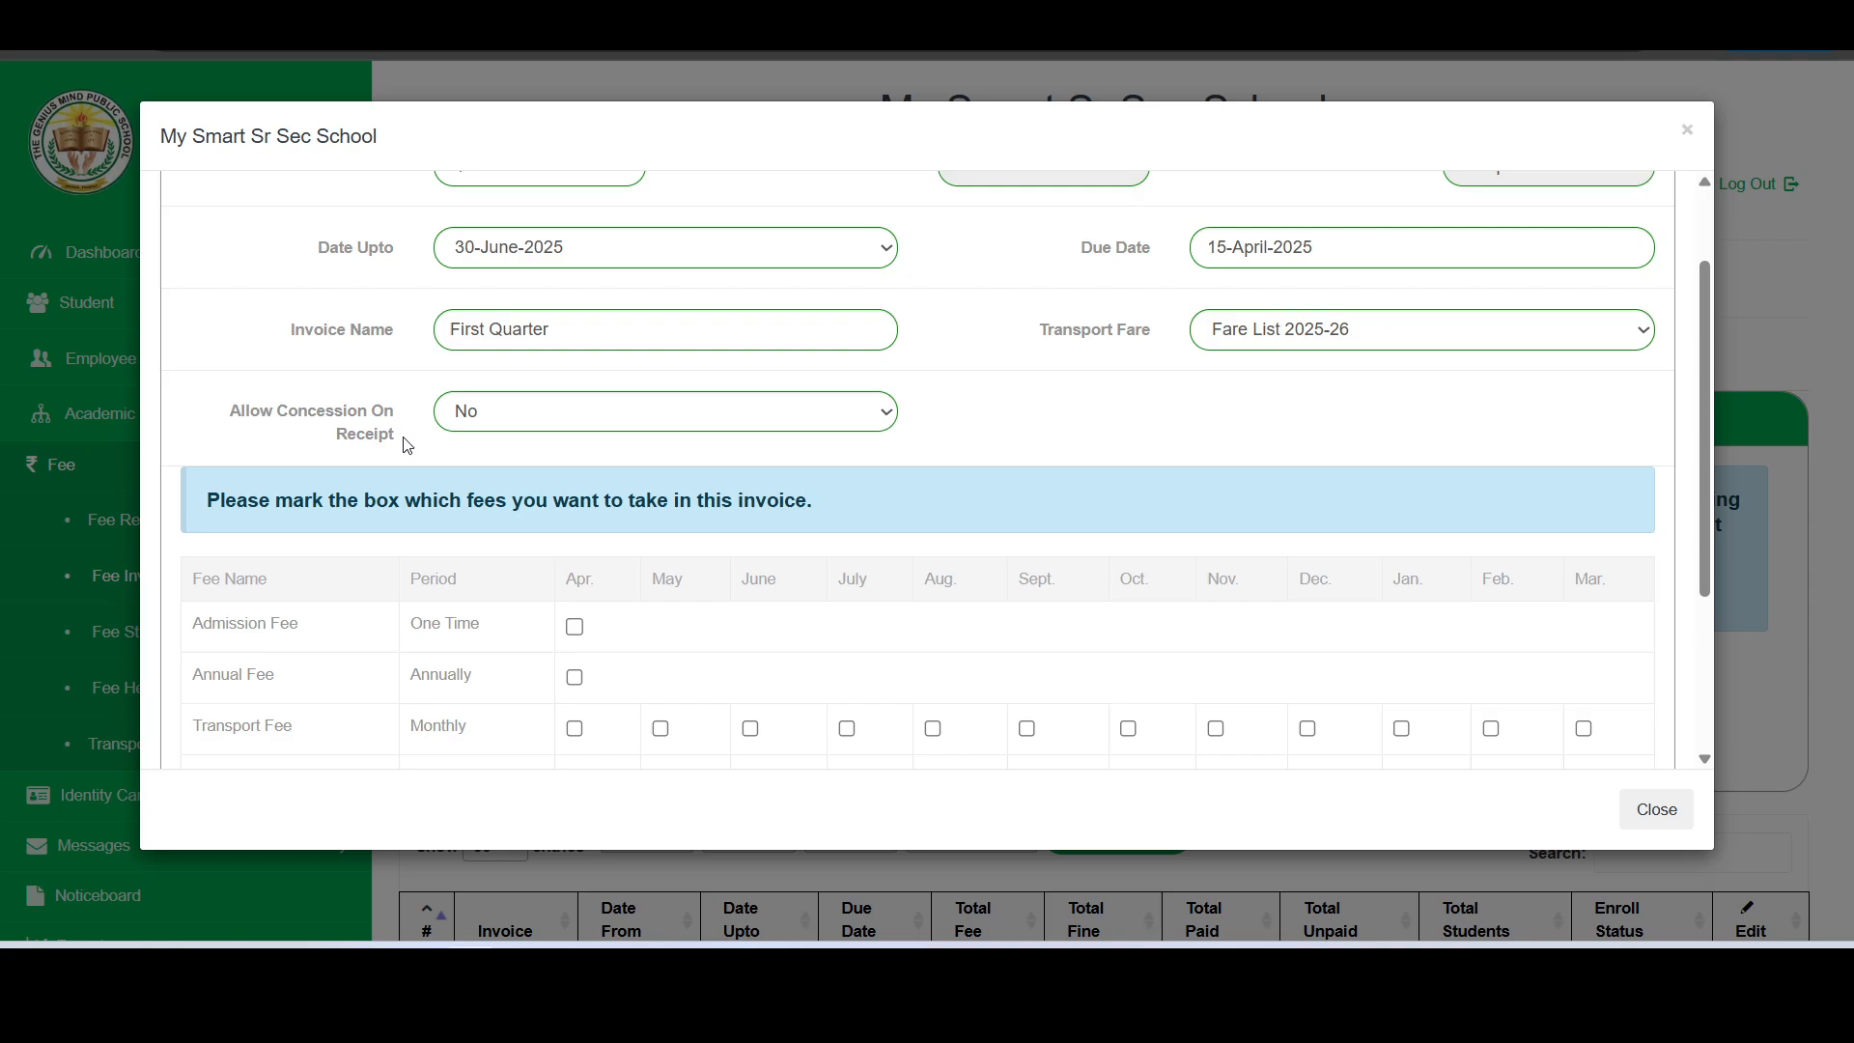
left_click(493, 417)
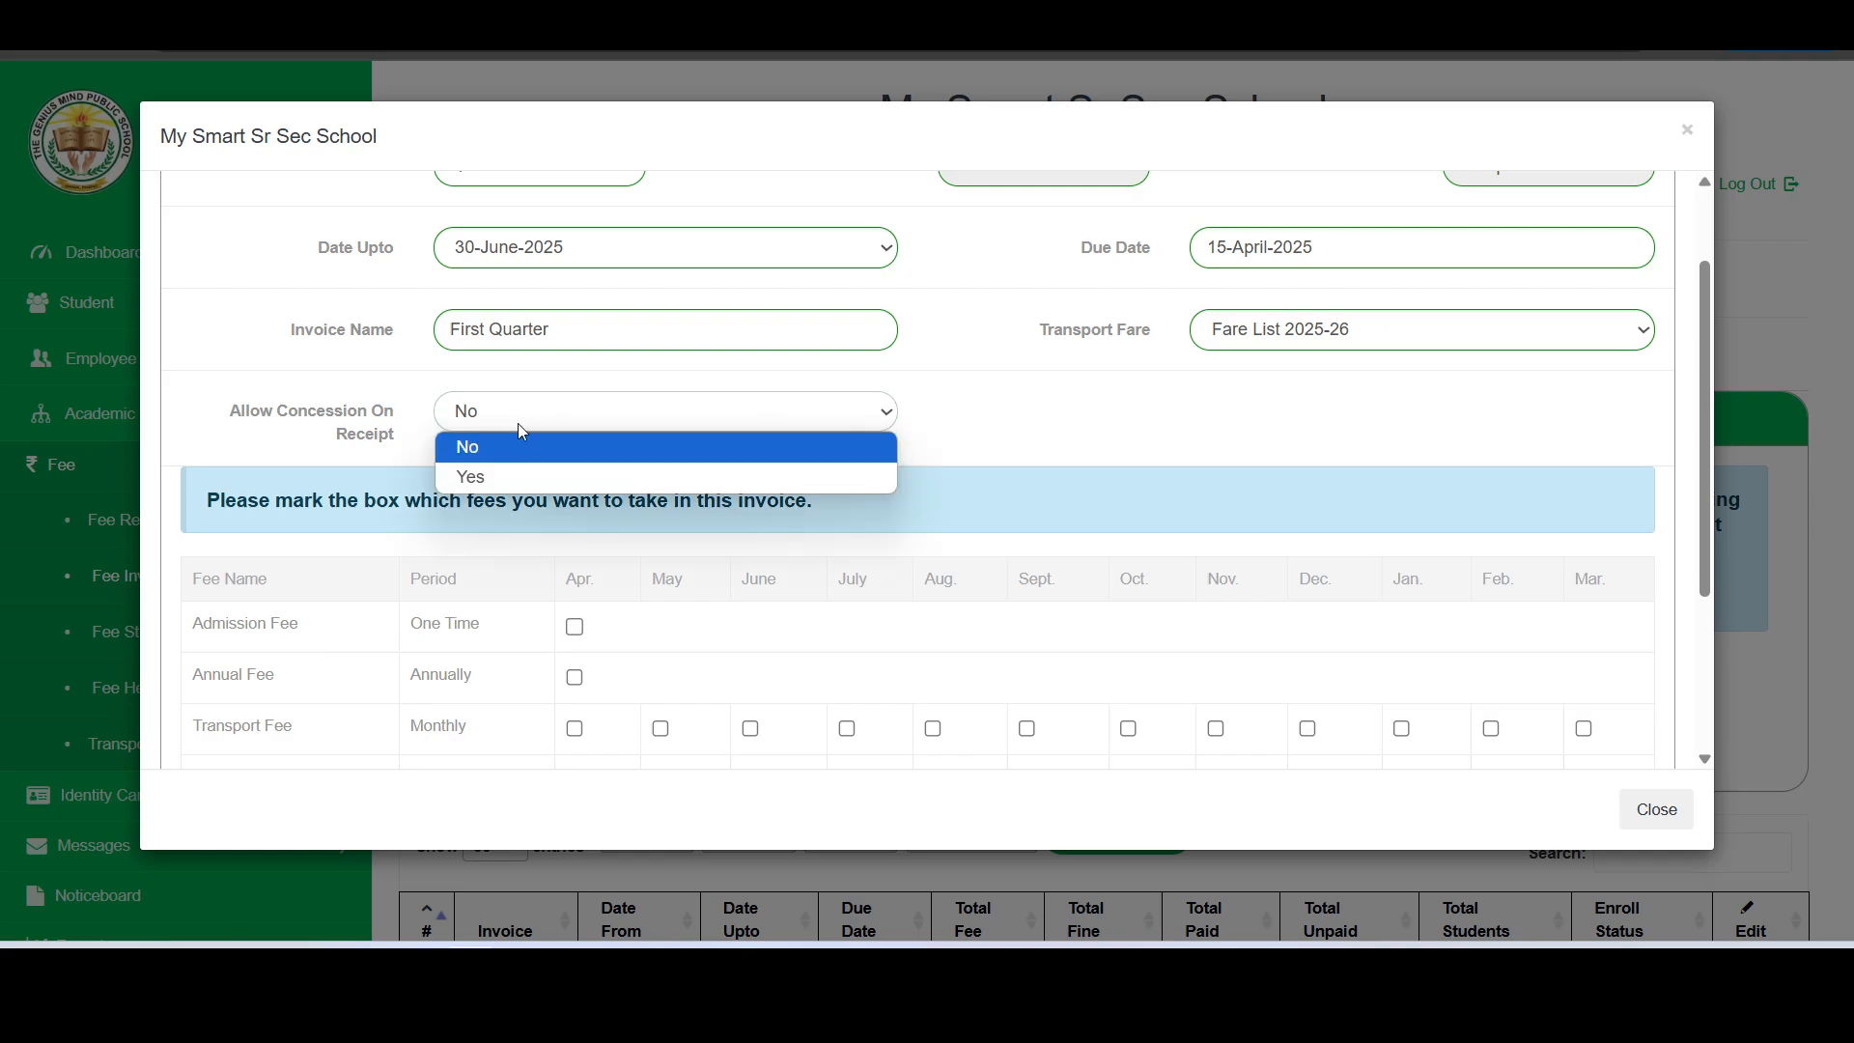
left_click(496, 478)
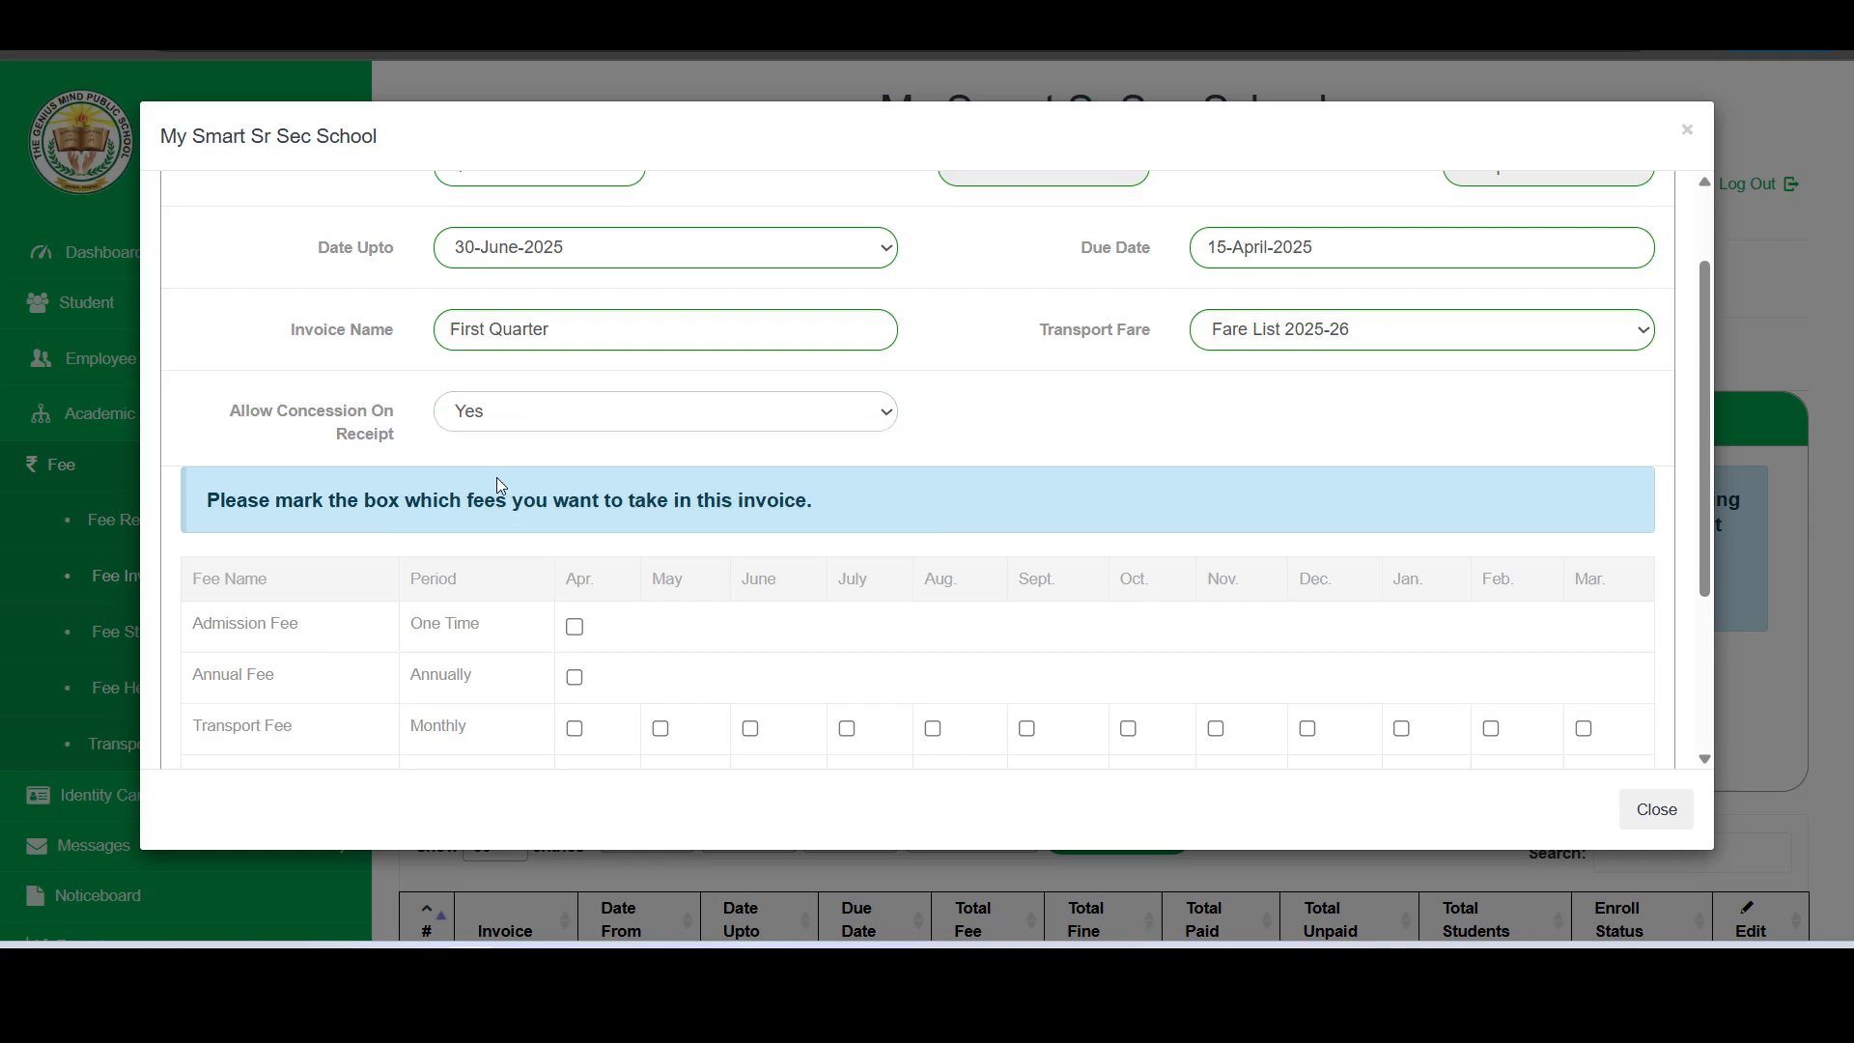
left_click(512, 417)
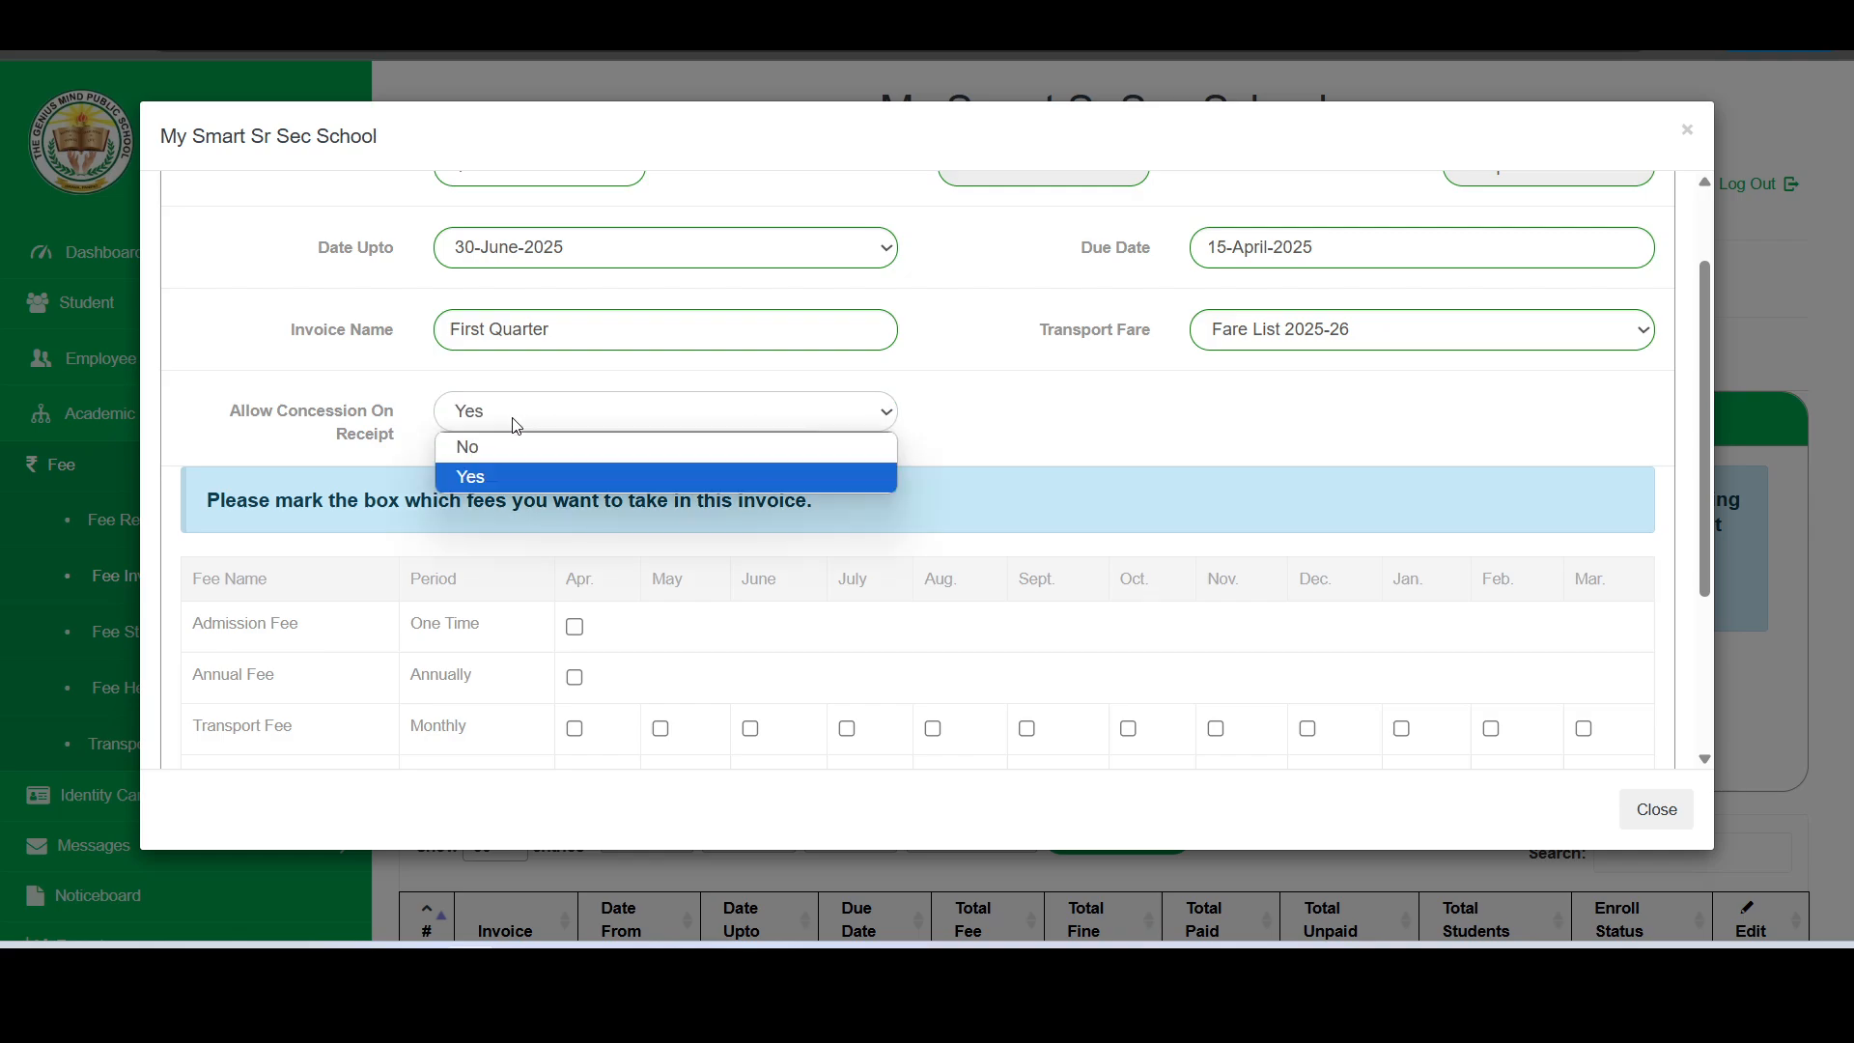
left_click(497, 450)
- Include the Admission Fee, Annual Fee, Transport Fee for April and May, and Tuition Fee for April to June in the invoice
scroll(525, 460, "down", 3)
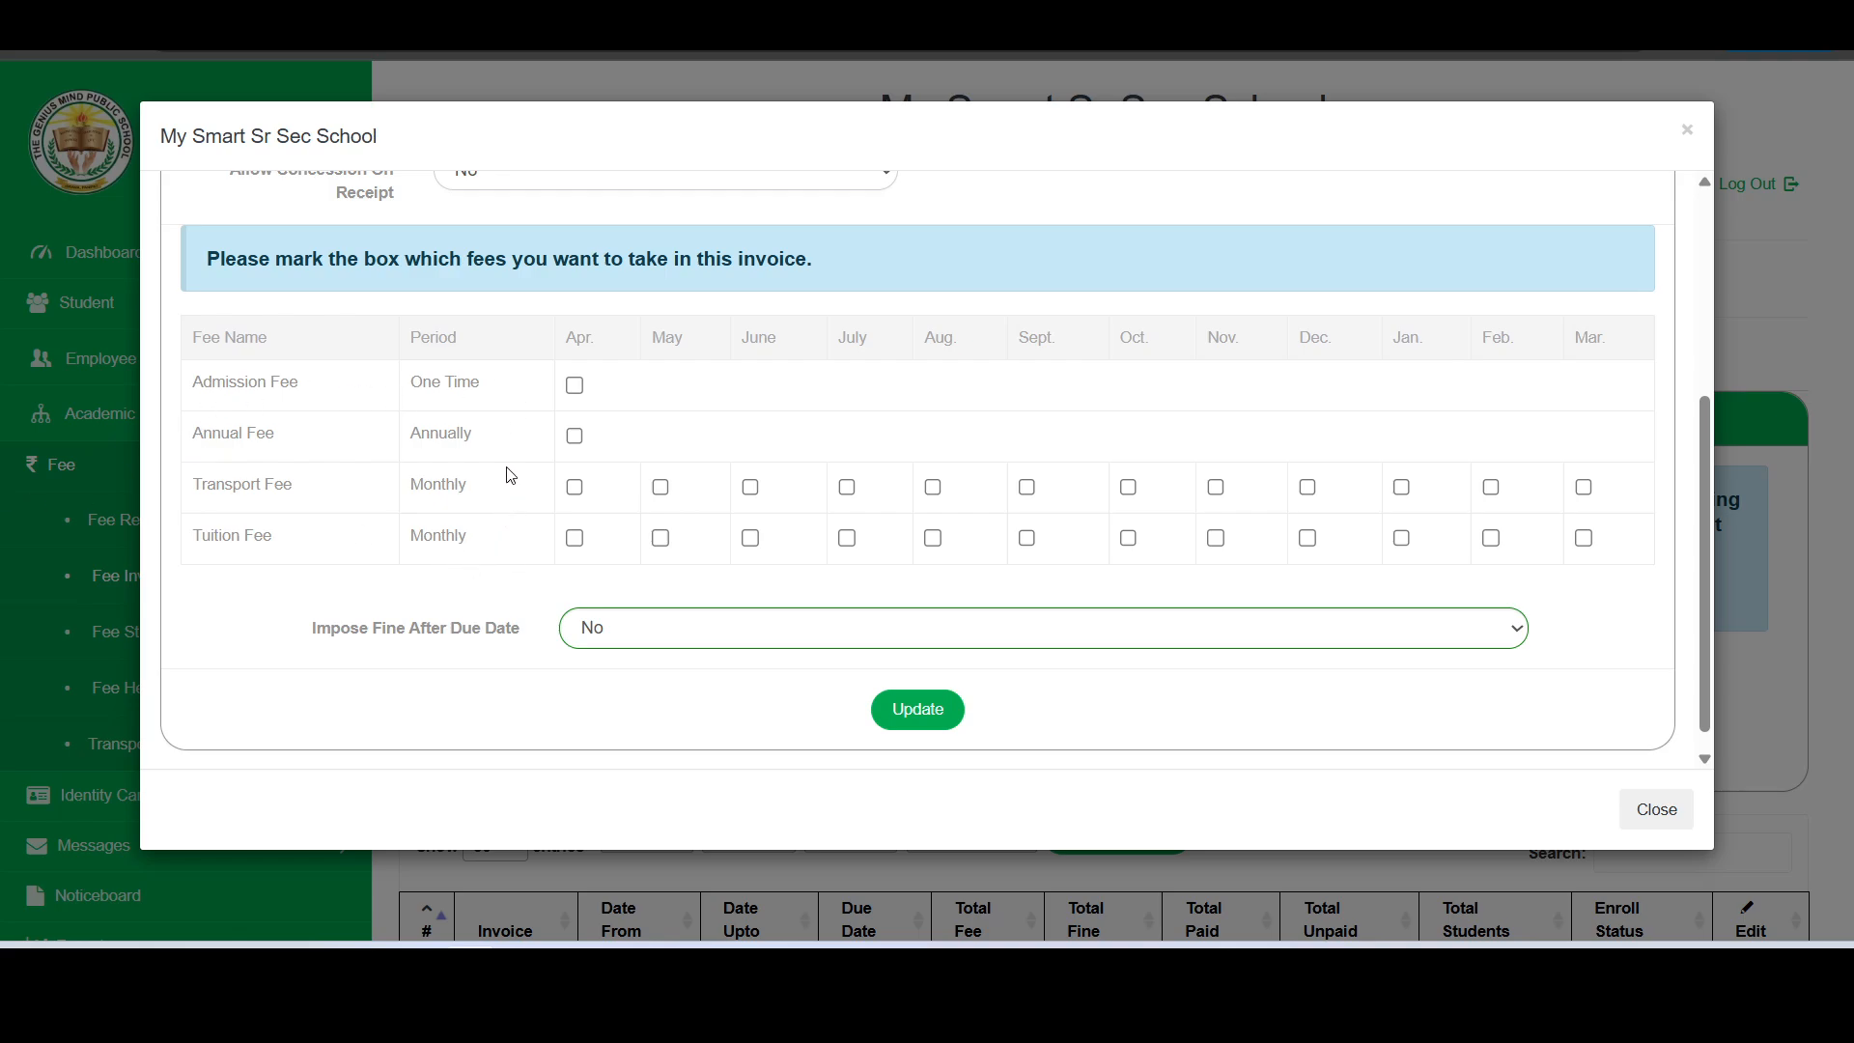
left_click(576, 386)
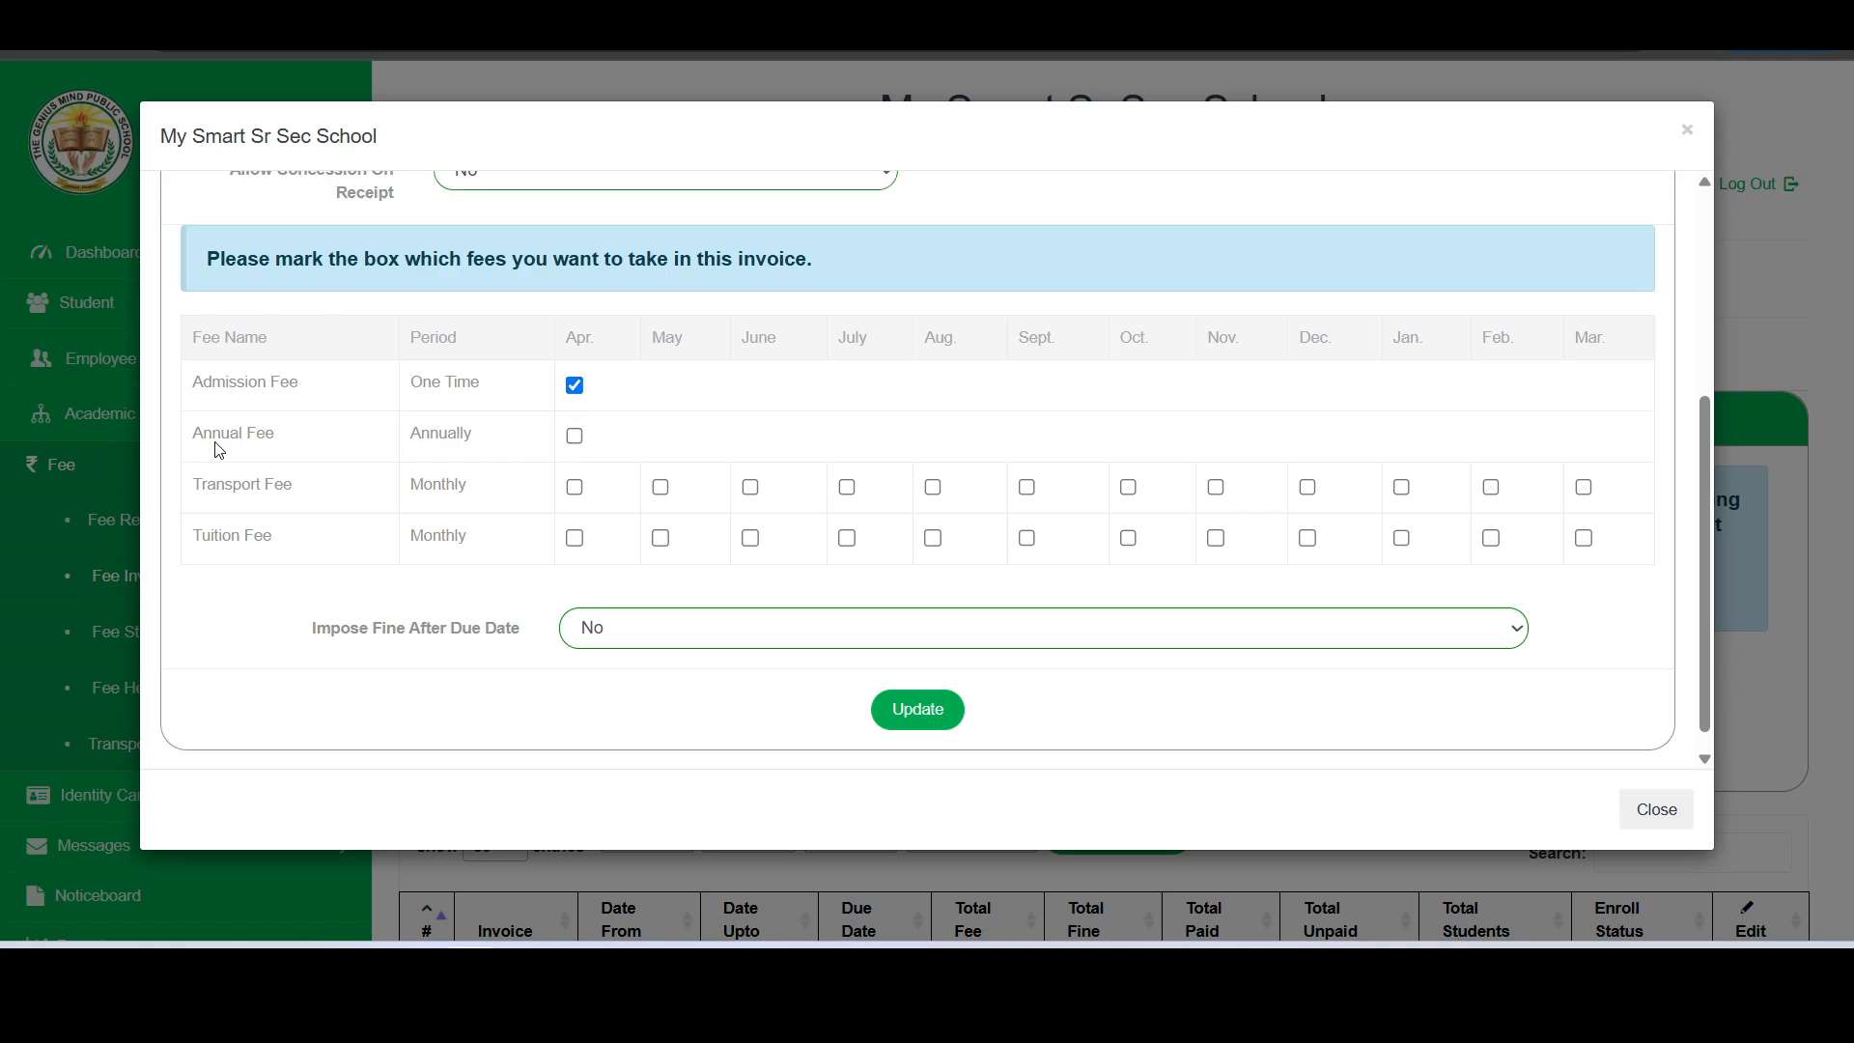
left_click(577, 437)
left_click(574, 490)
left_click(661, 488)
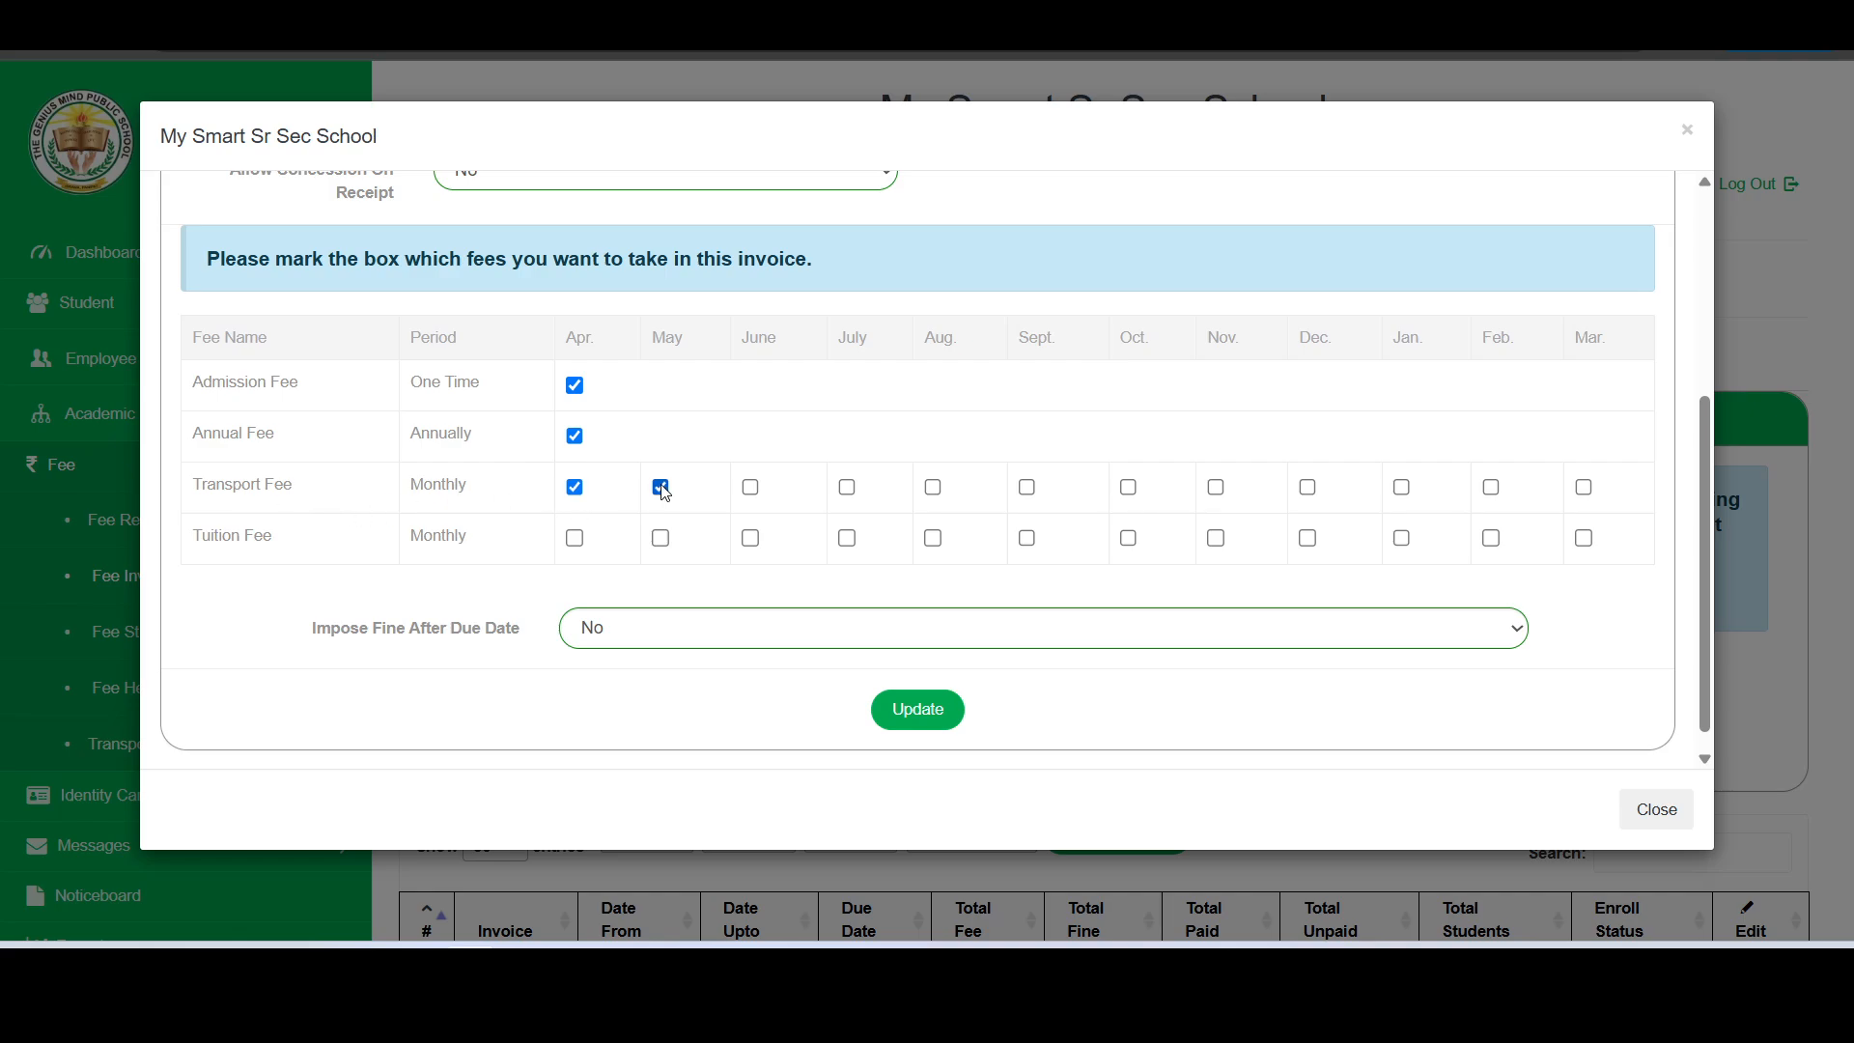
left_click(746, 489)
left_click(574, 538)
left_click(661, 538)
left_click(751, 538)
left_click(753, 488)
- Set the fine after the due date to Yes, Calculate Automatically (Change Allowed On Receipt)
left_click(640, 638)
left_click(532, 599)
scroll(534, 599, "down", 1)
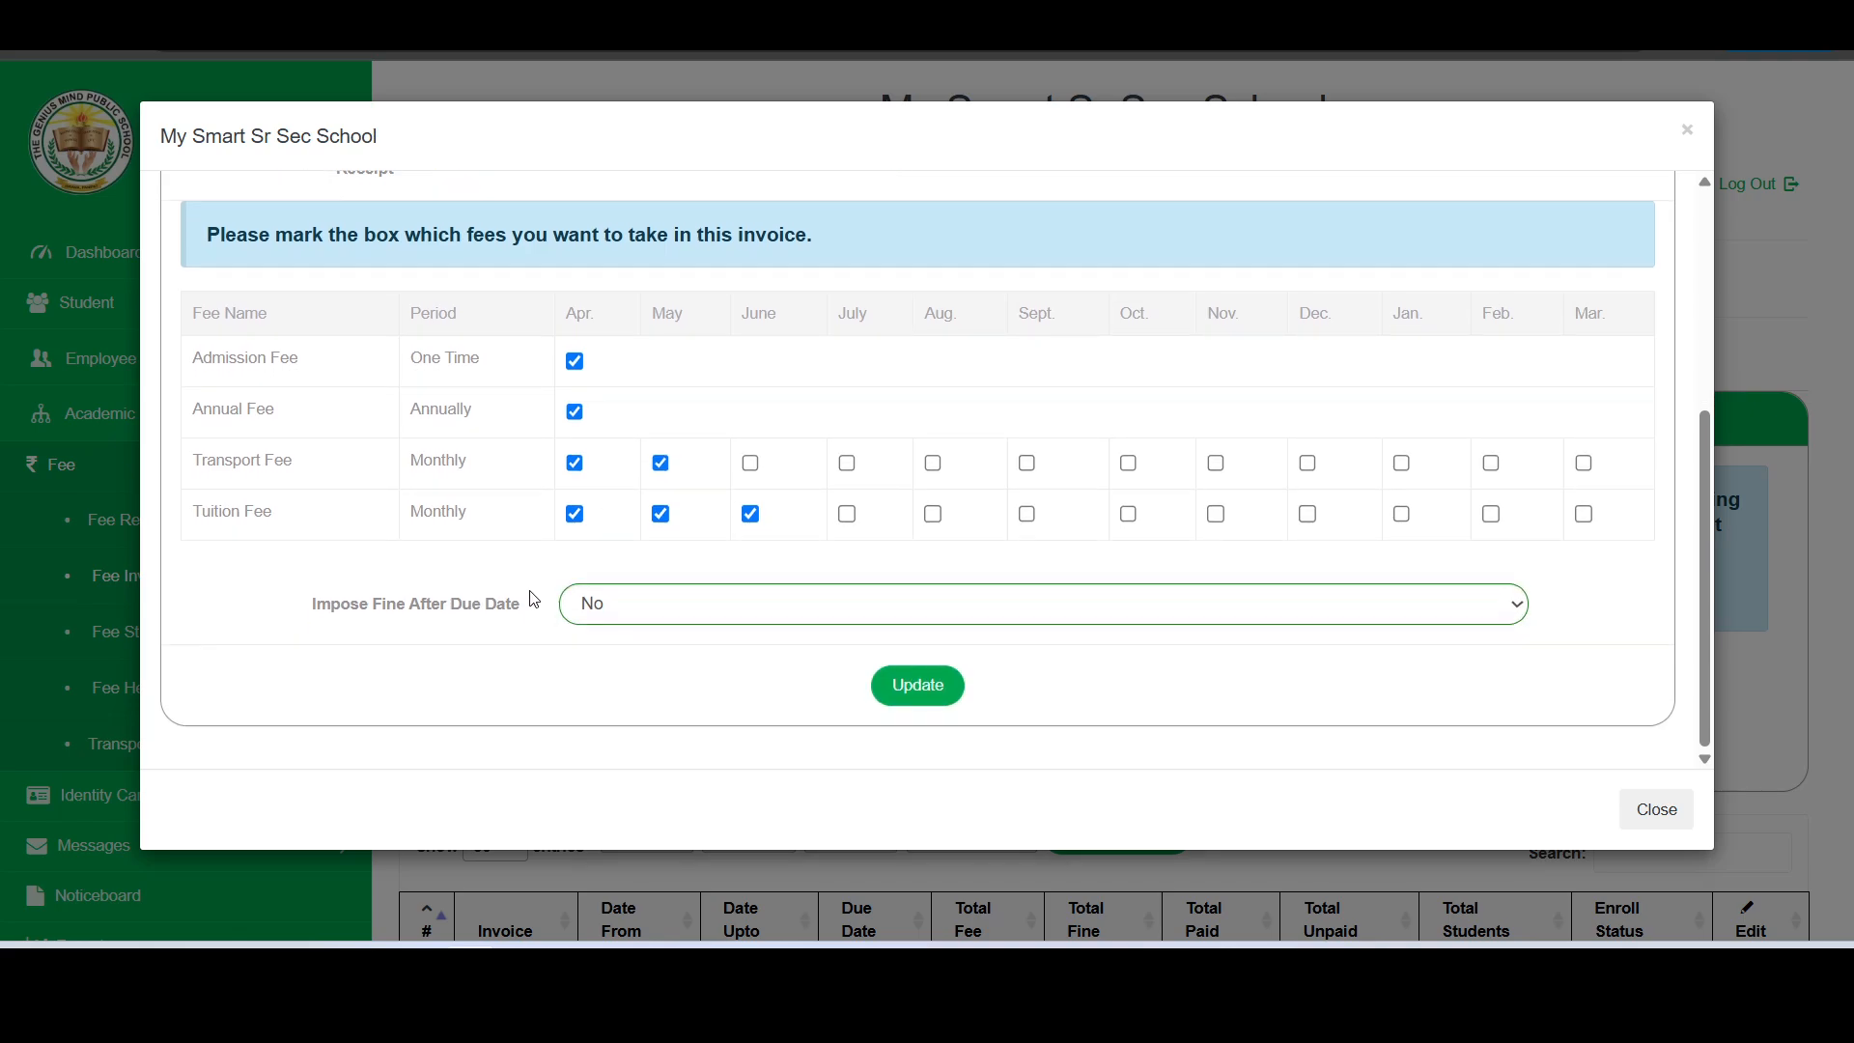
left_click(637, 613)
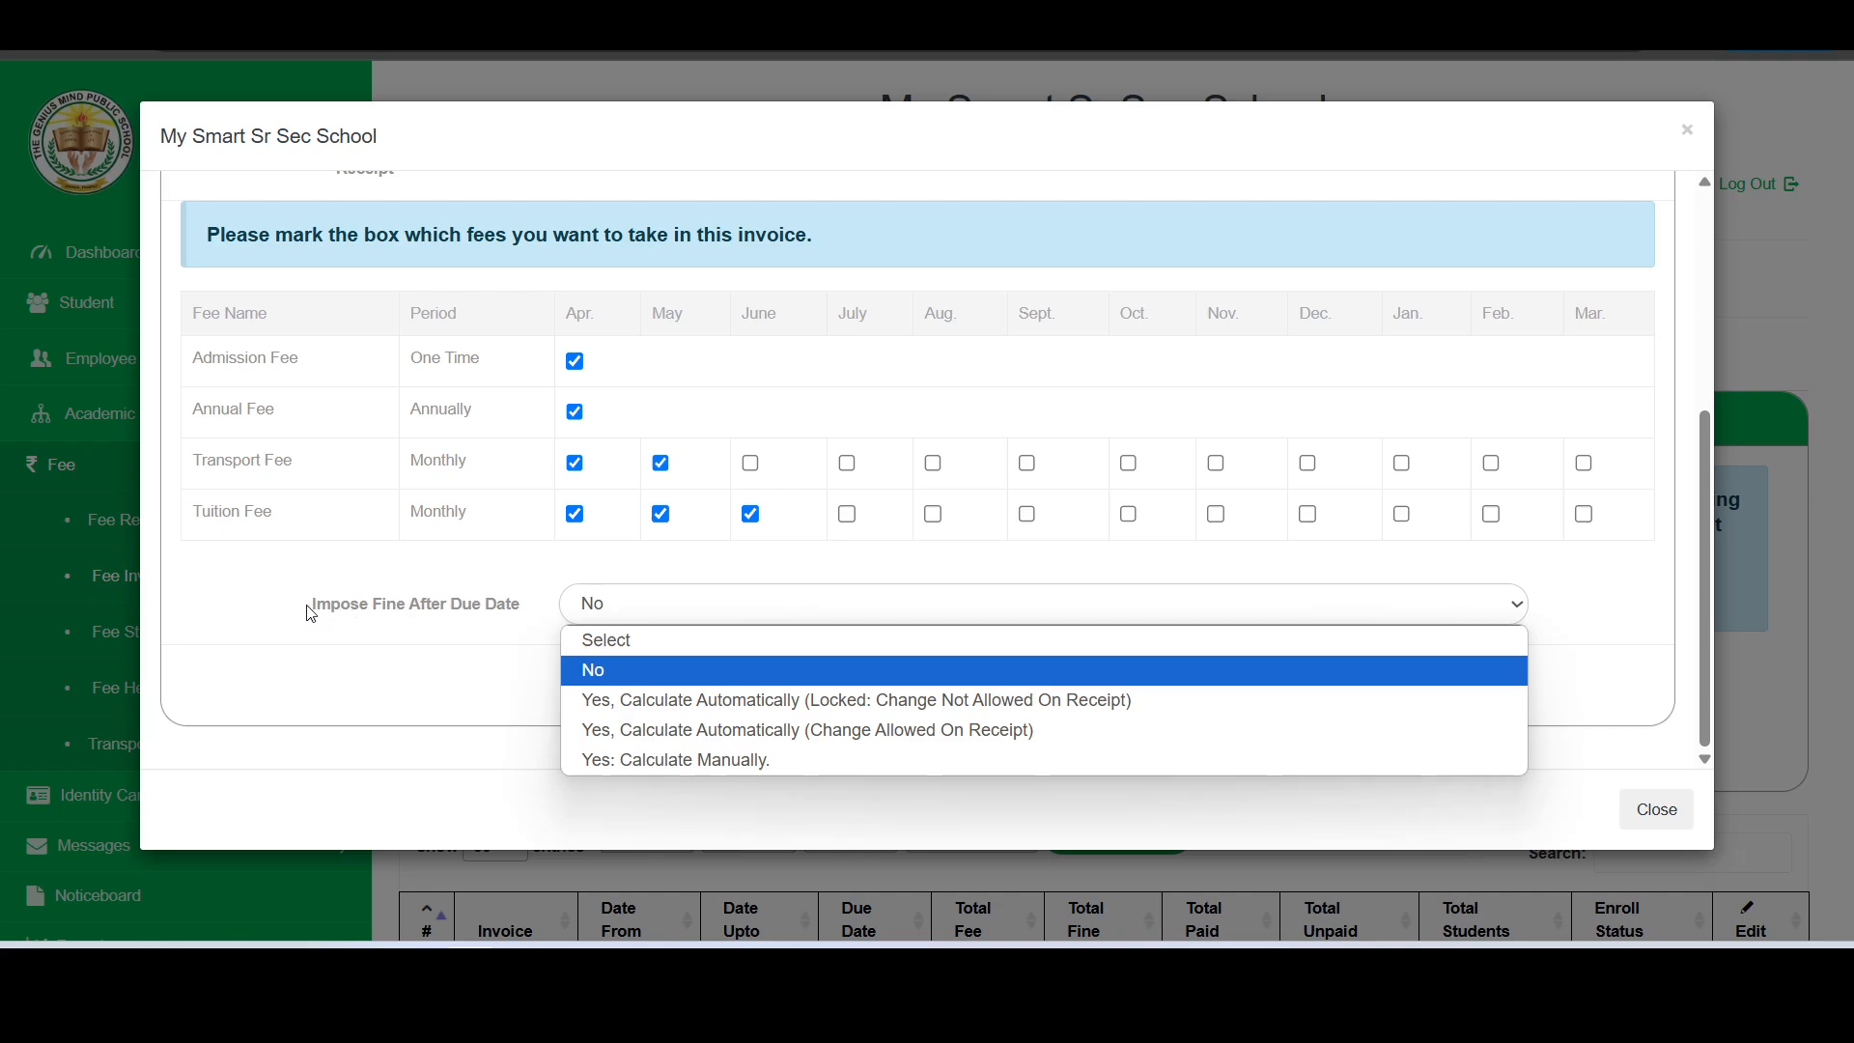
left_click_drag(311, 608, 537, 616)
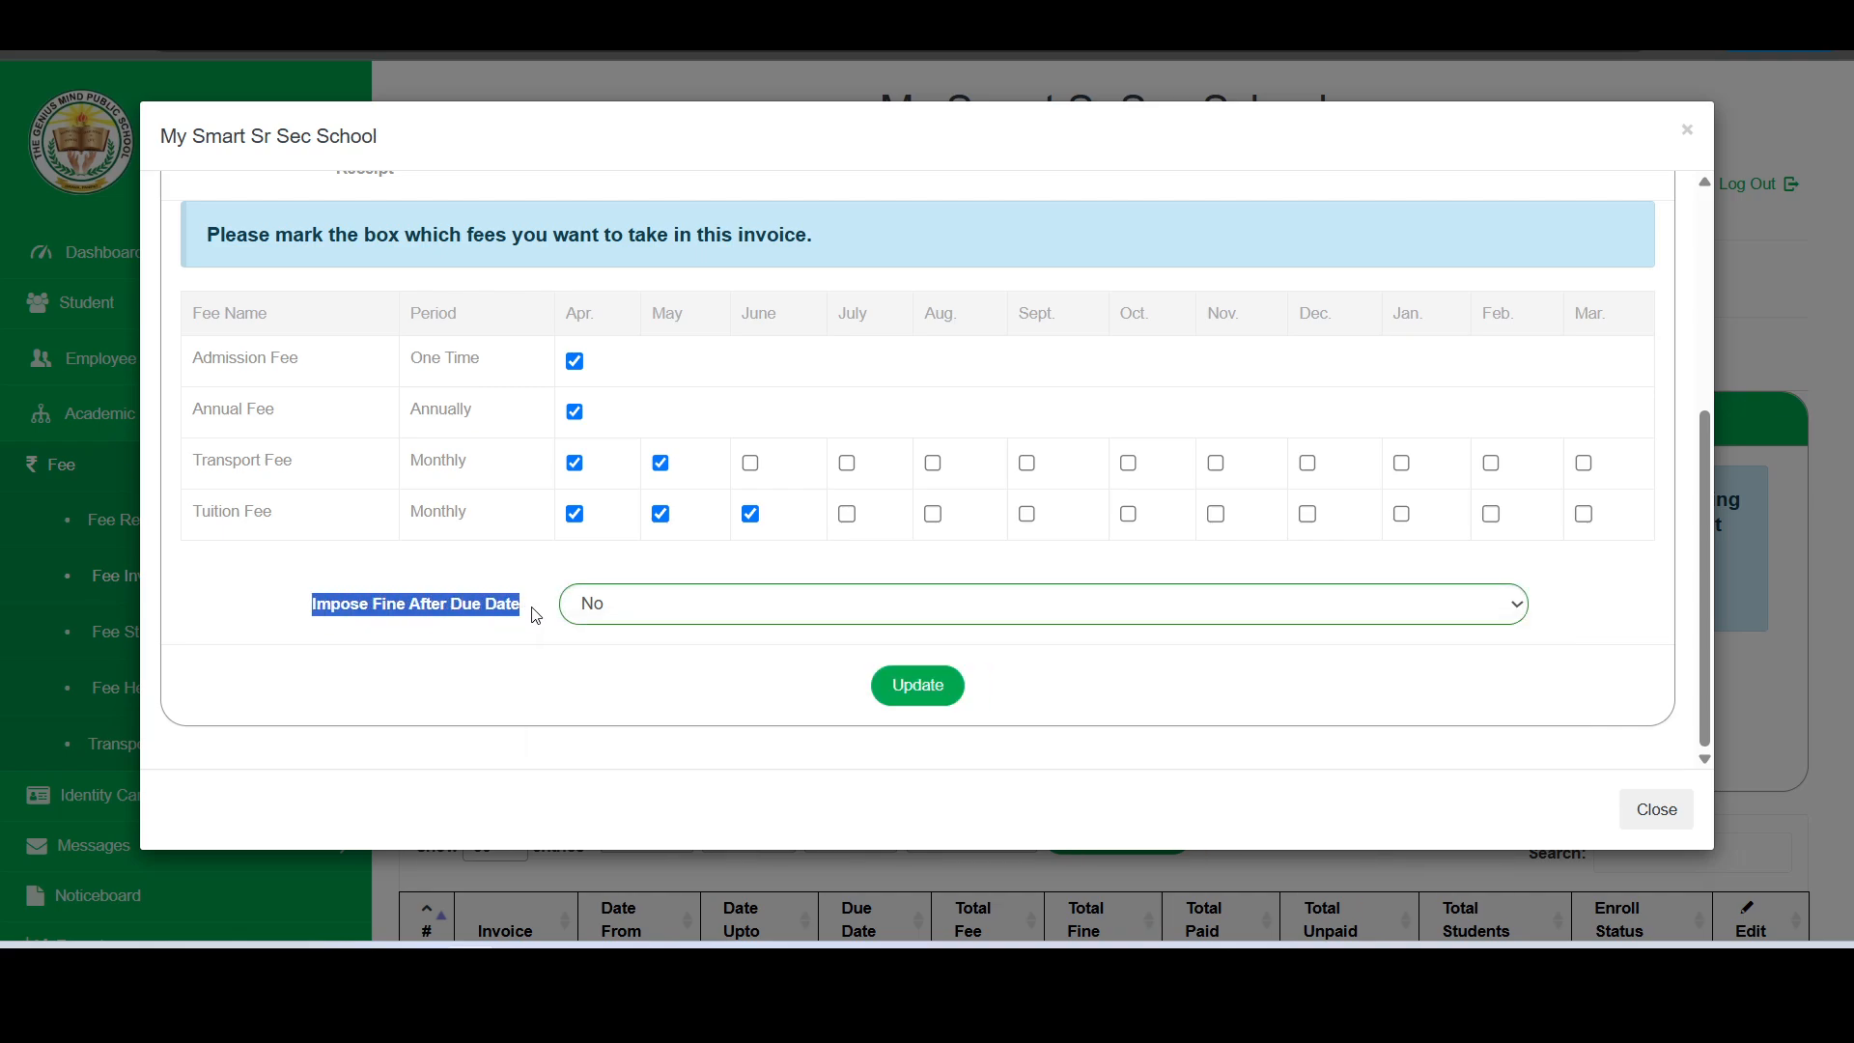
left_click(628, 608)
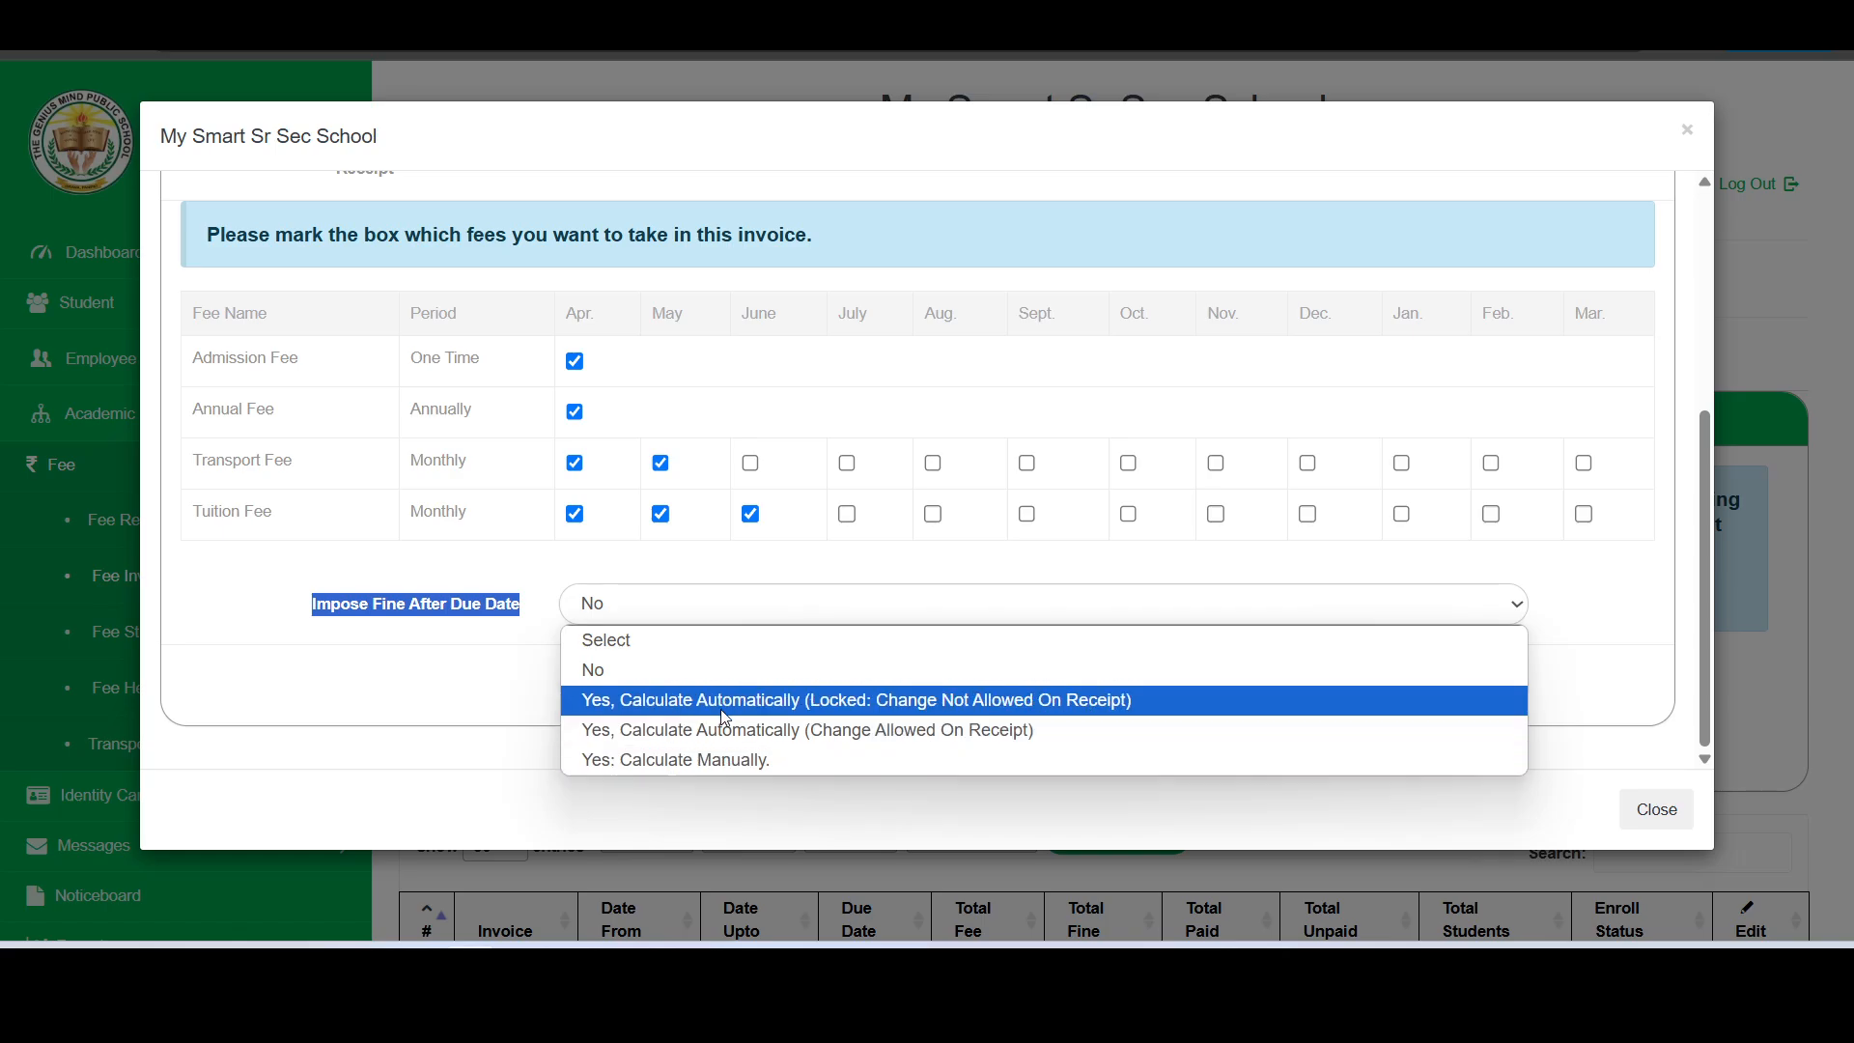
left_click(700, 726)
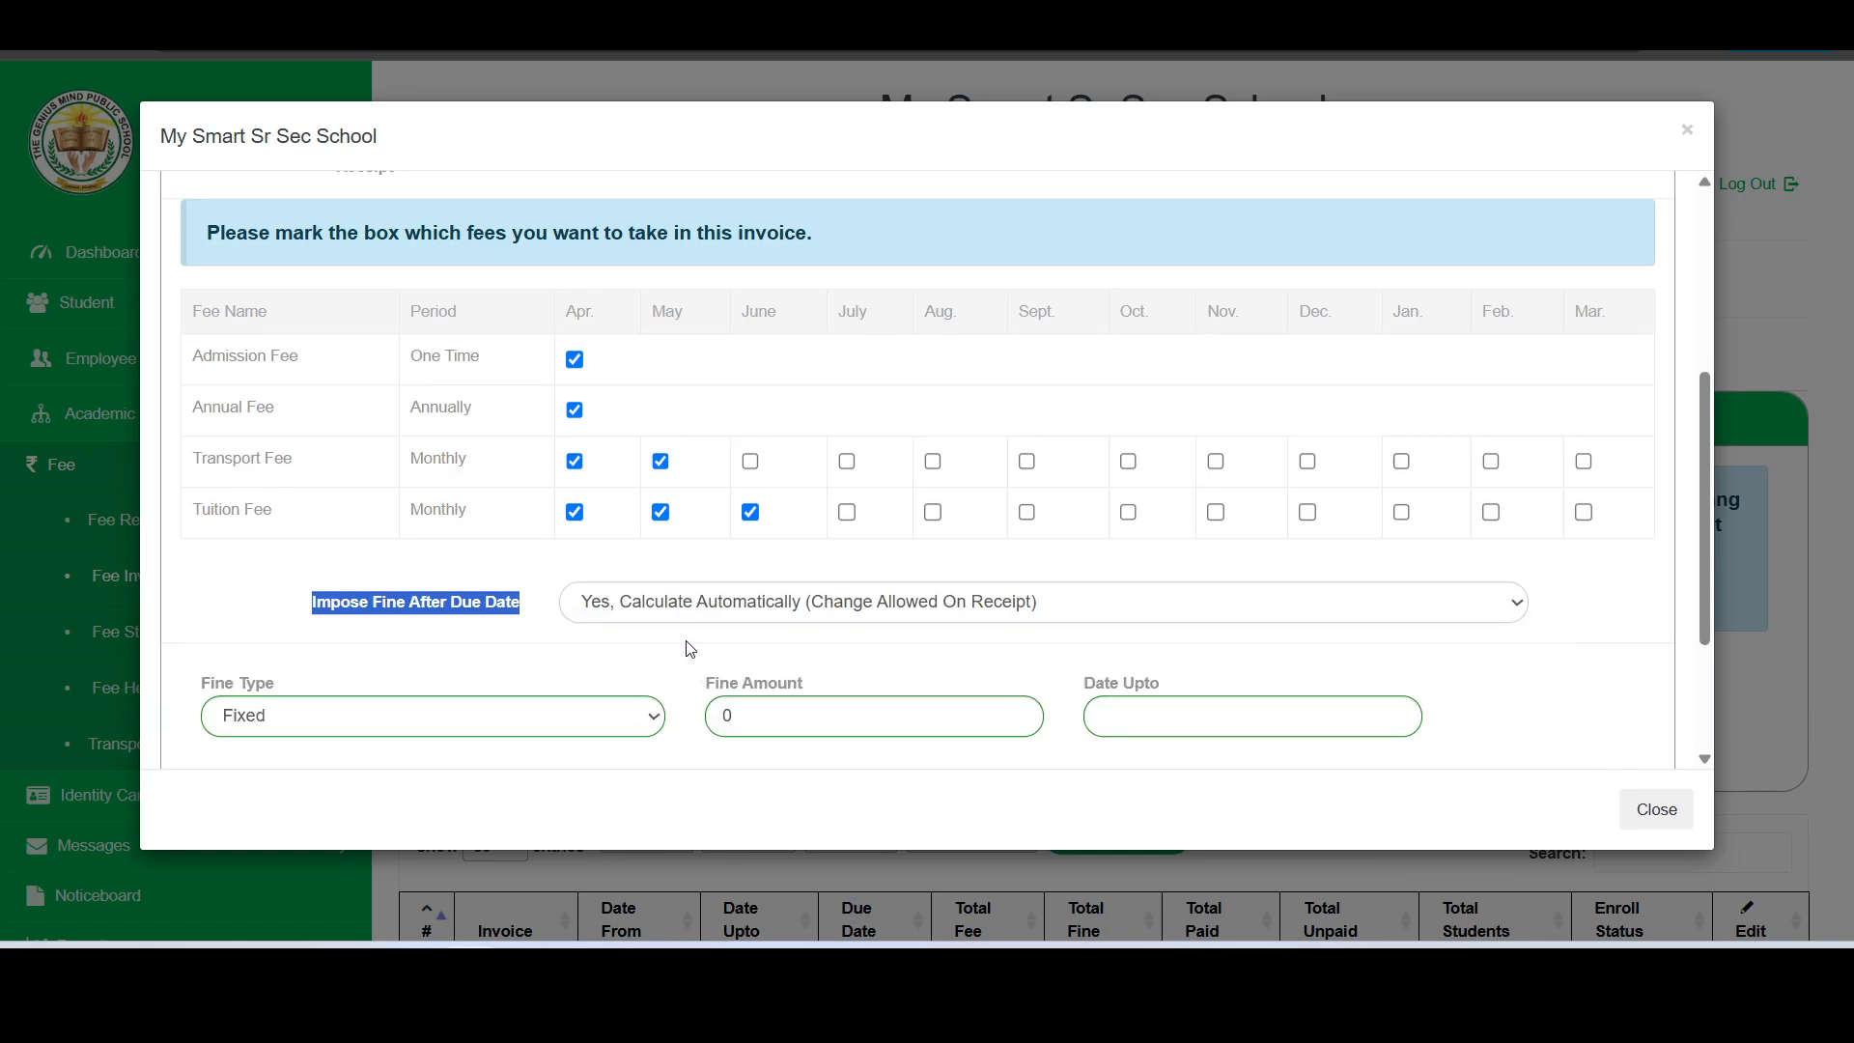
- Keep the fine type Fixed, with a fine amount of 100 applying up to 30-April-2025
scroll(690, 649, "down", 2)
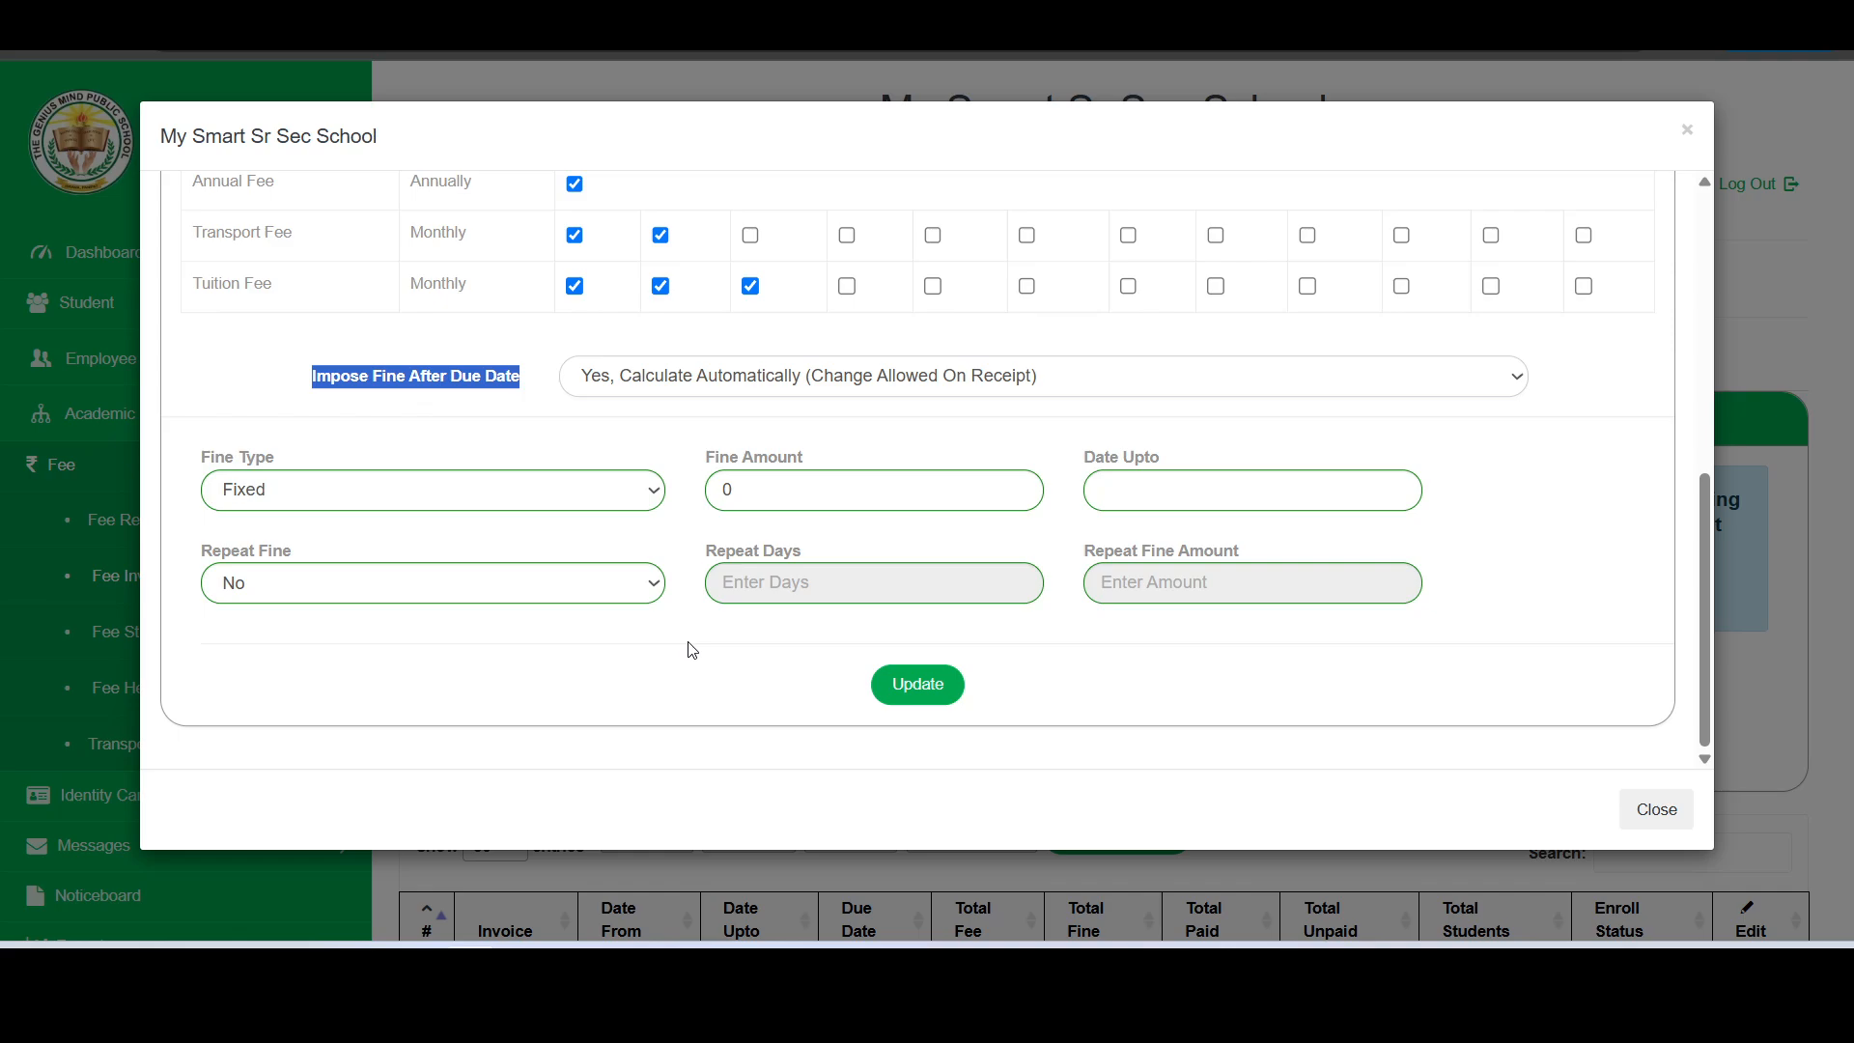
left_click(520, 389)
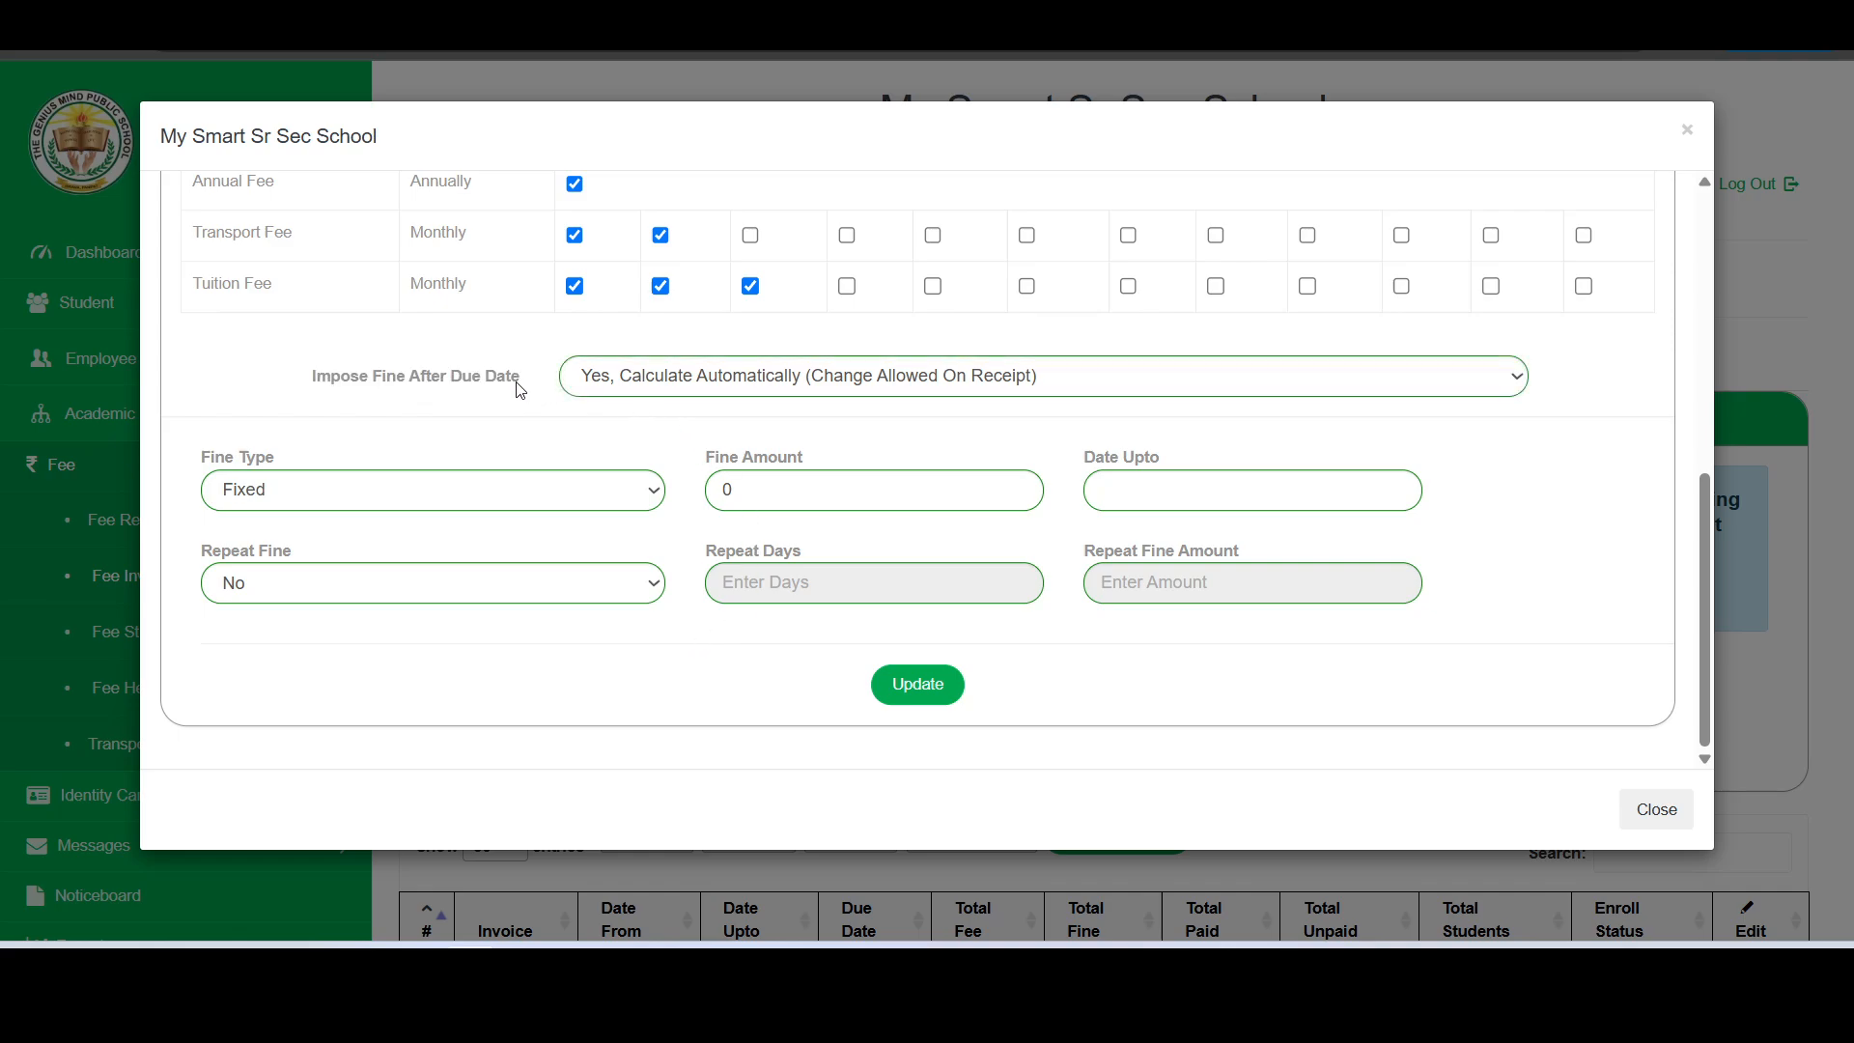
left_click(404, 494)
left_click(404, 494)
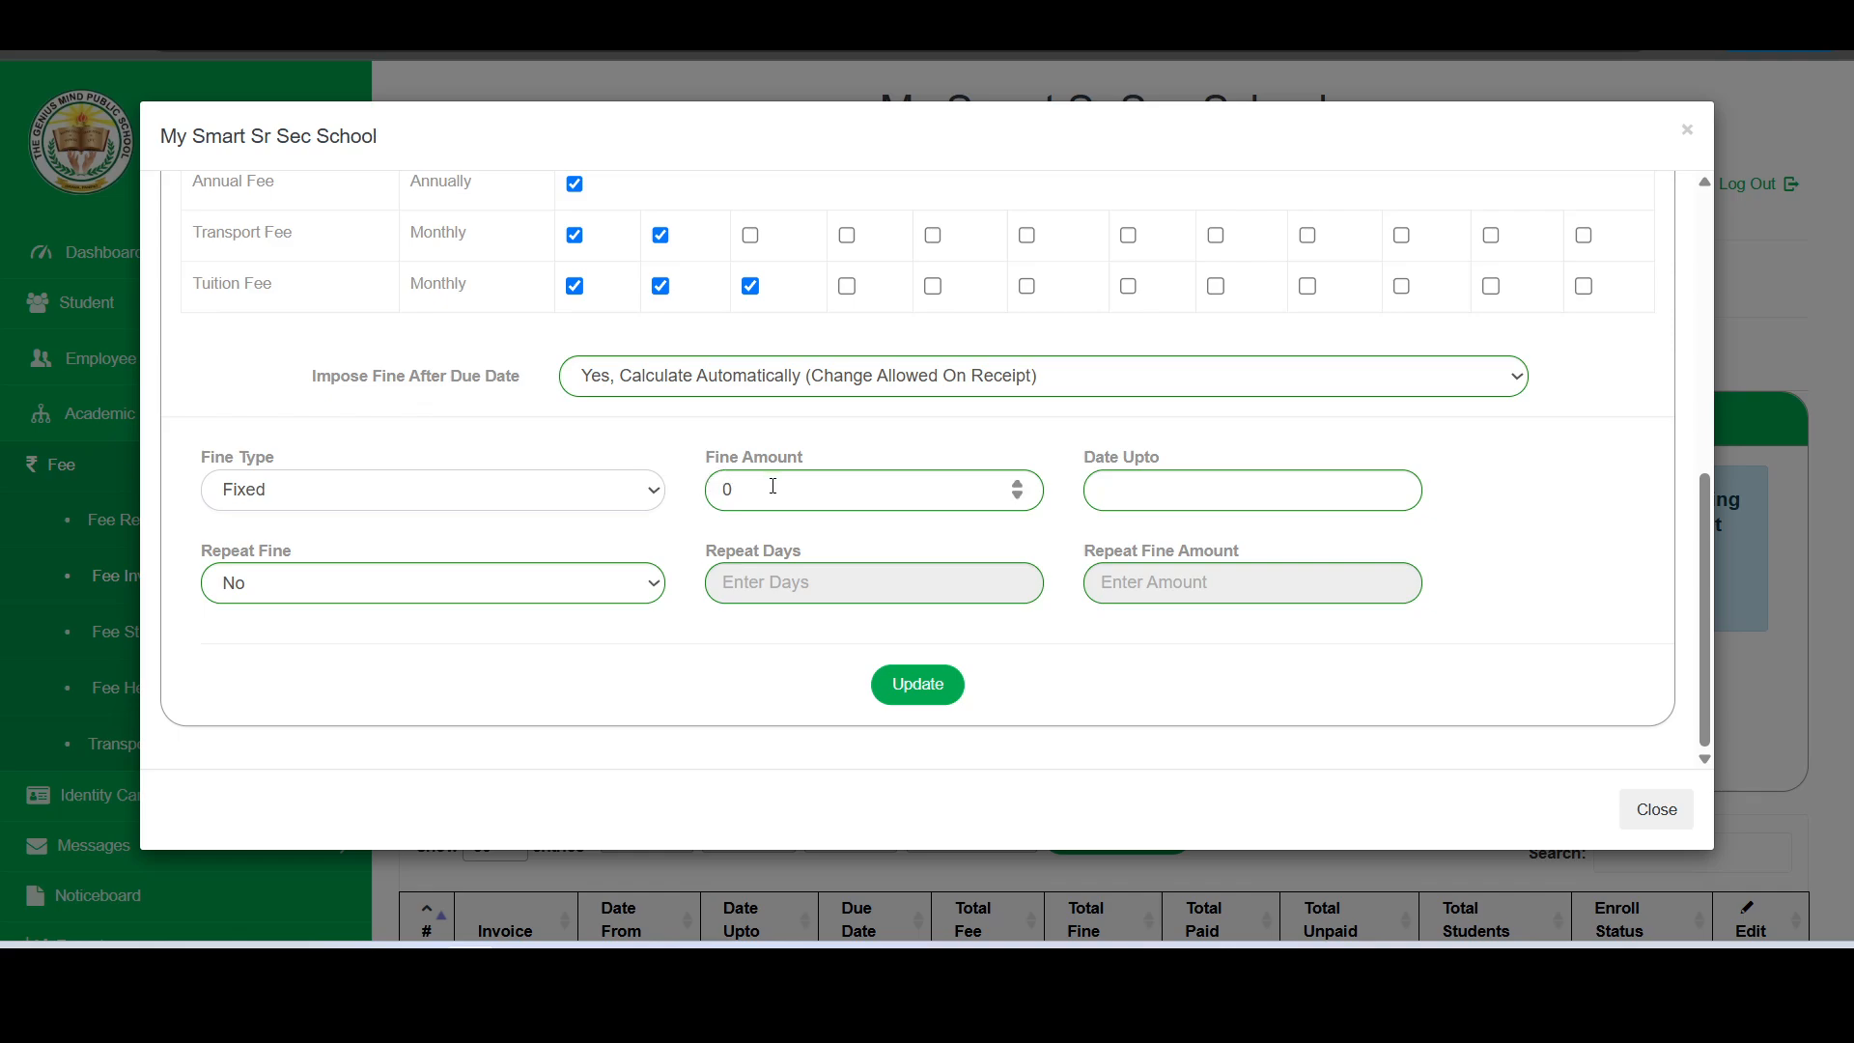
double_click(719, 491)
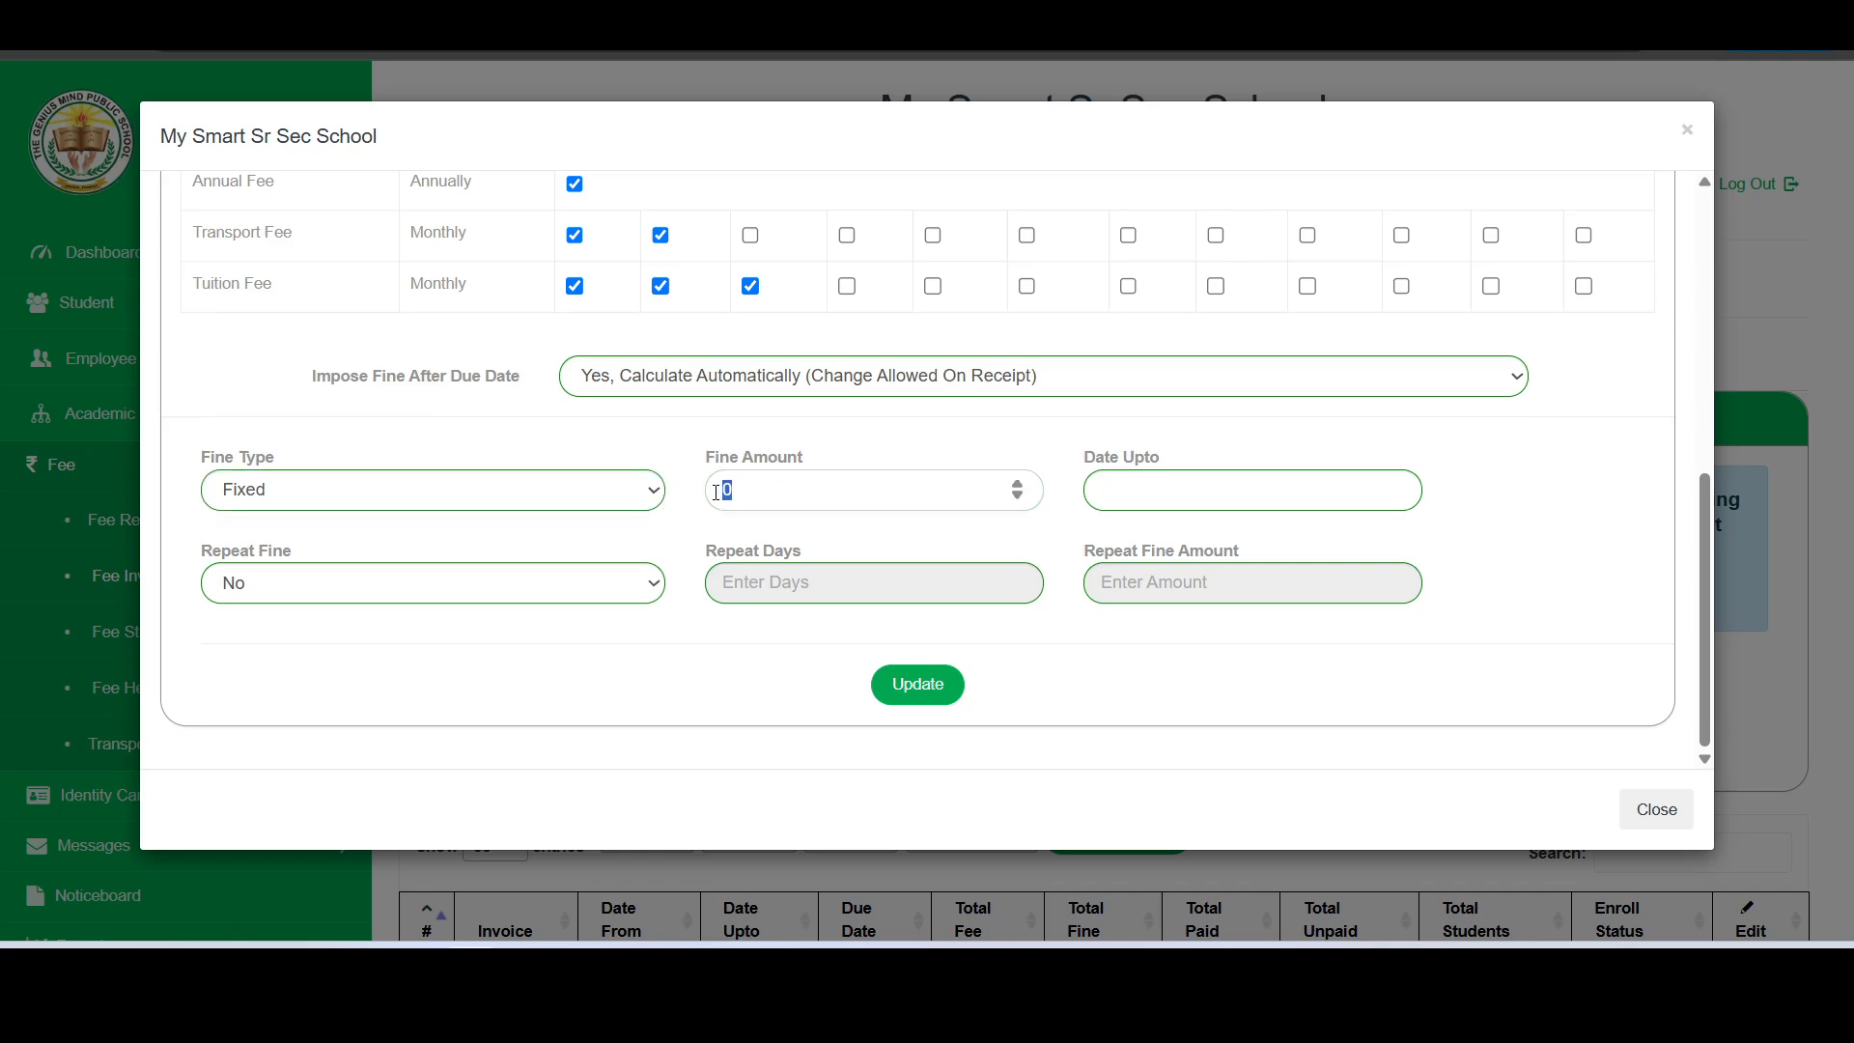
type("100")
left_click(1152, 482)
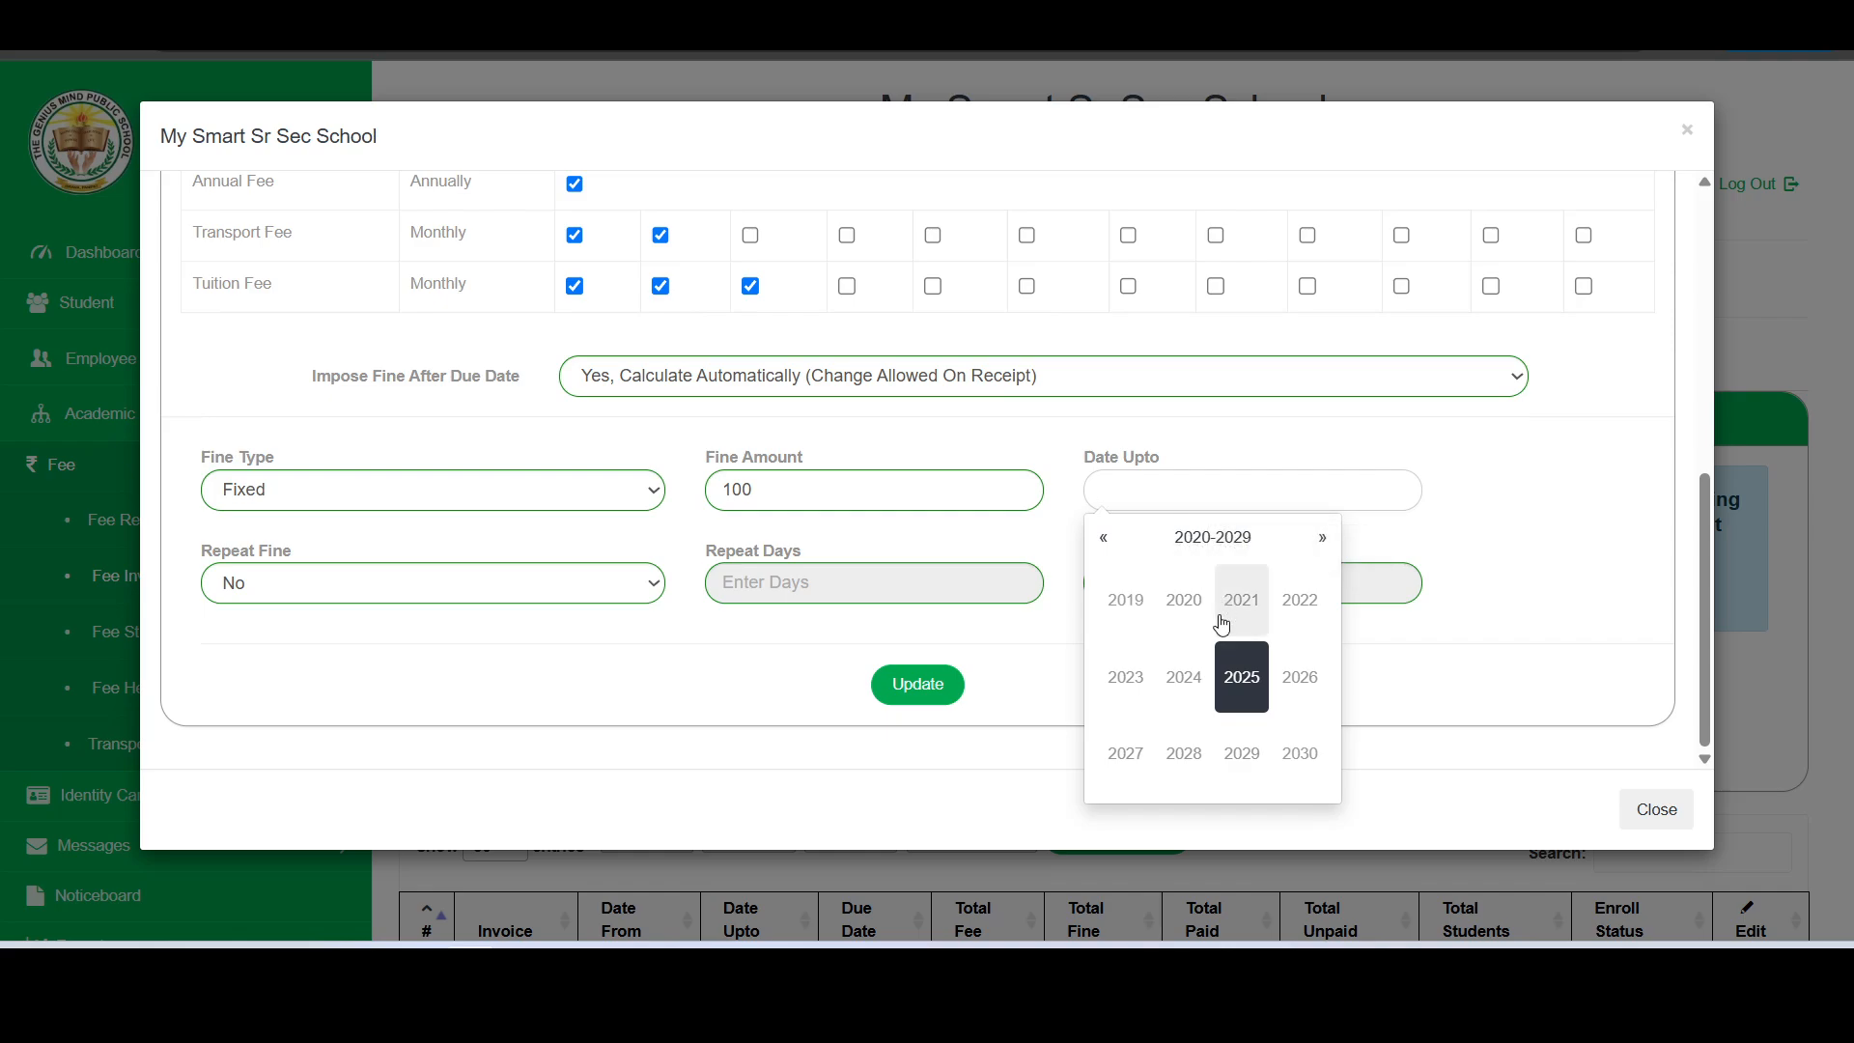
left_click(1241, 679)
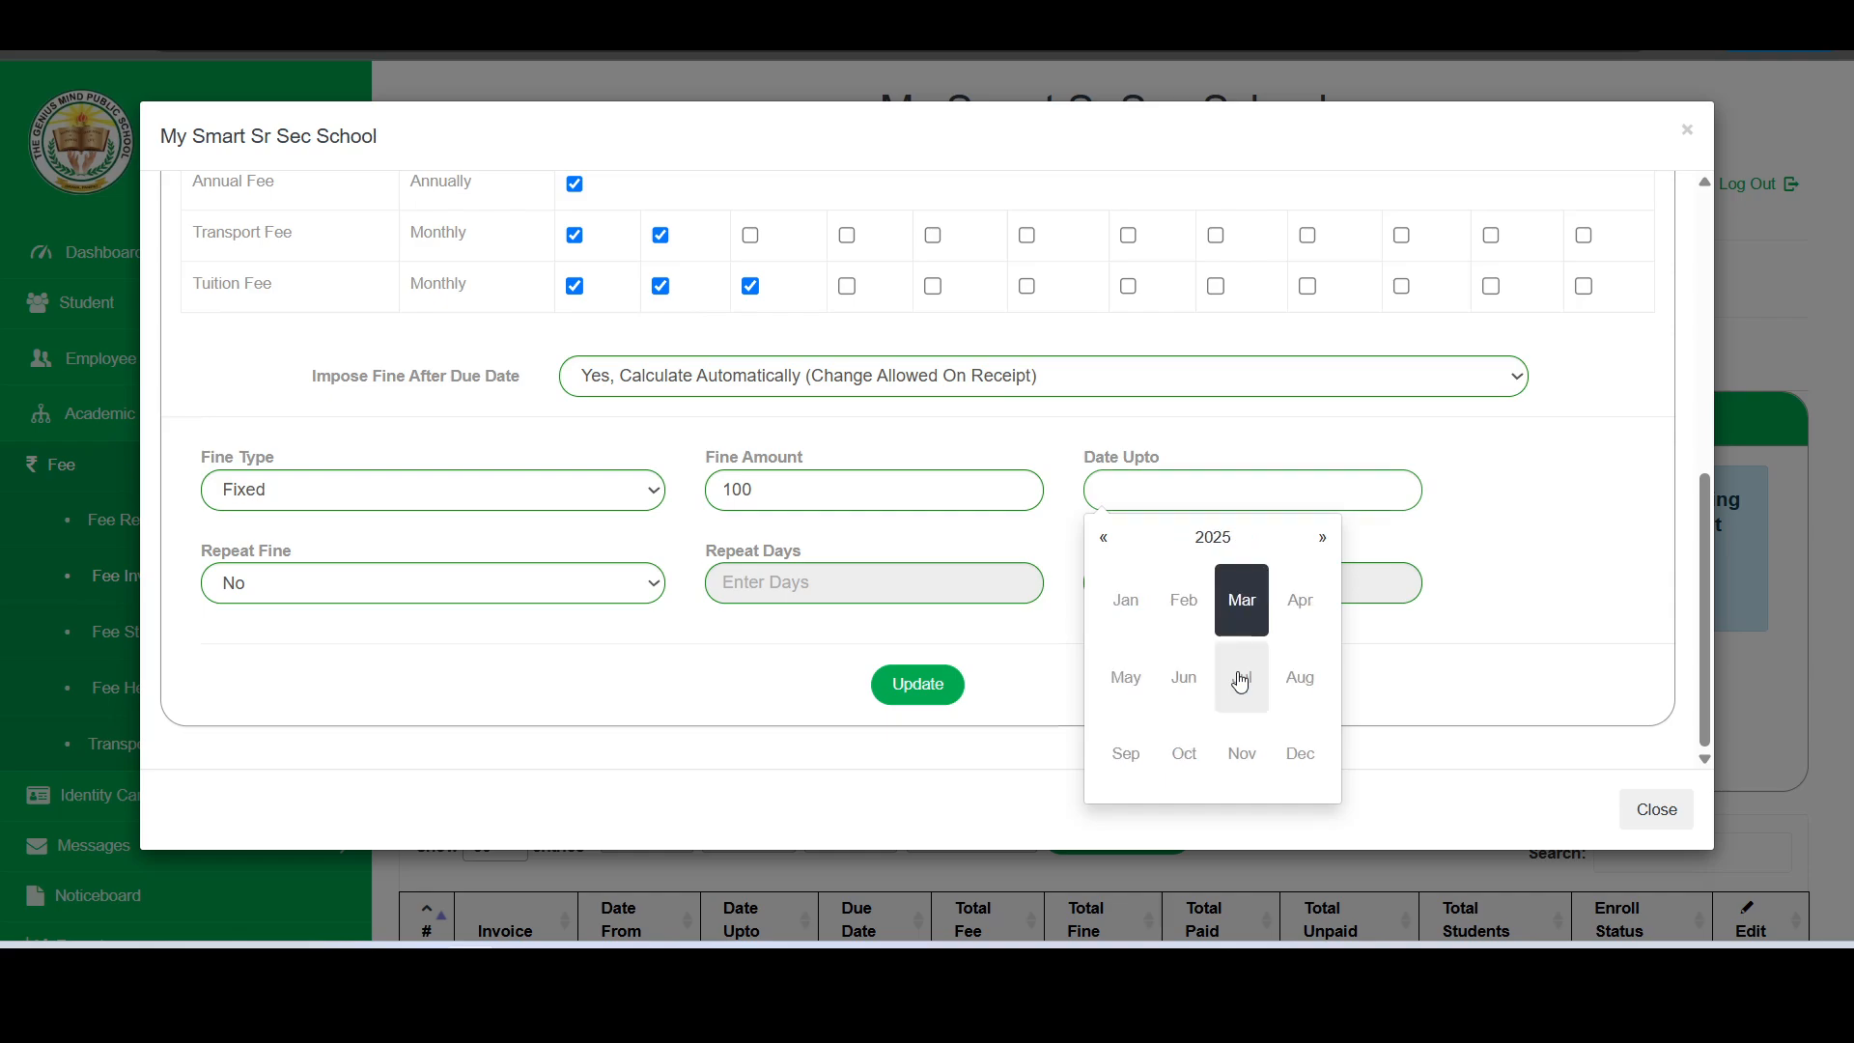
left_click(1304, 609)
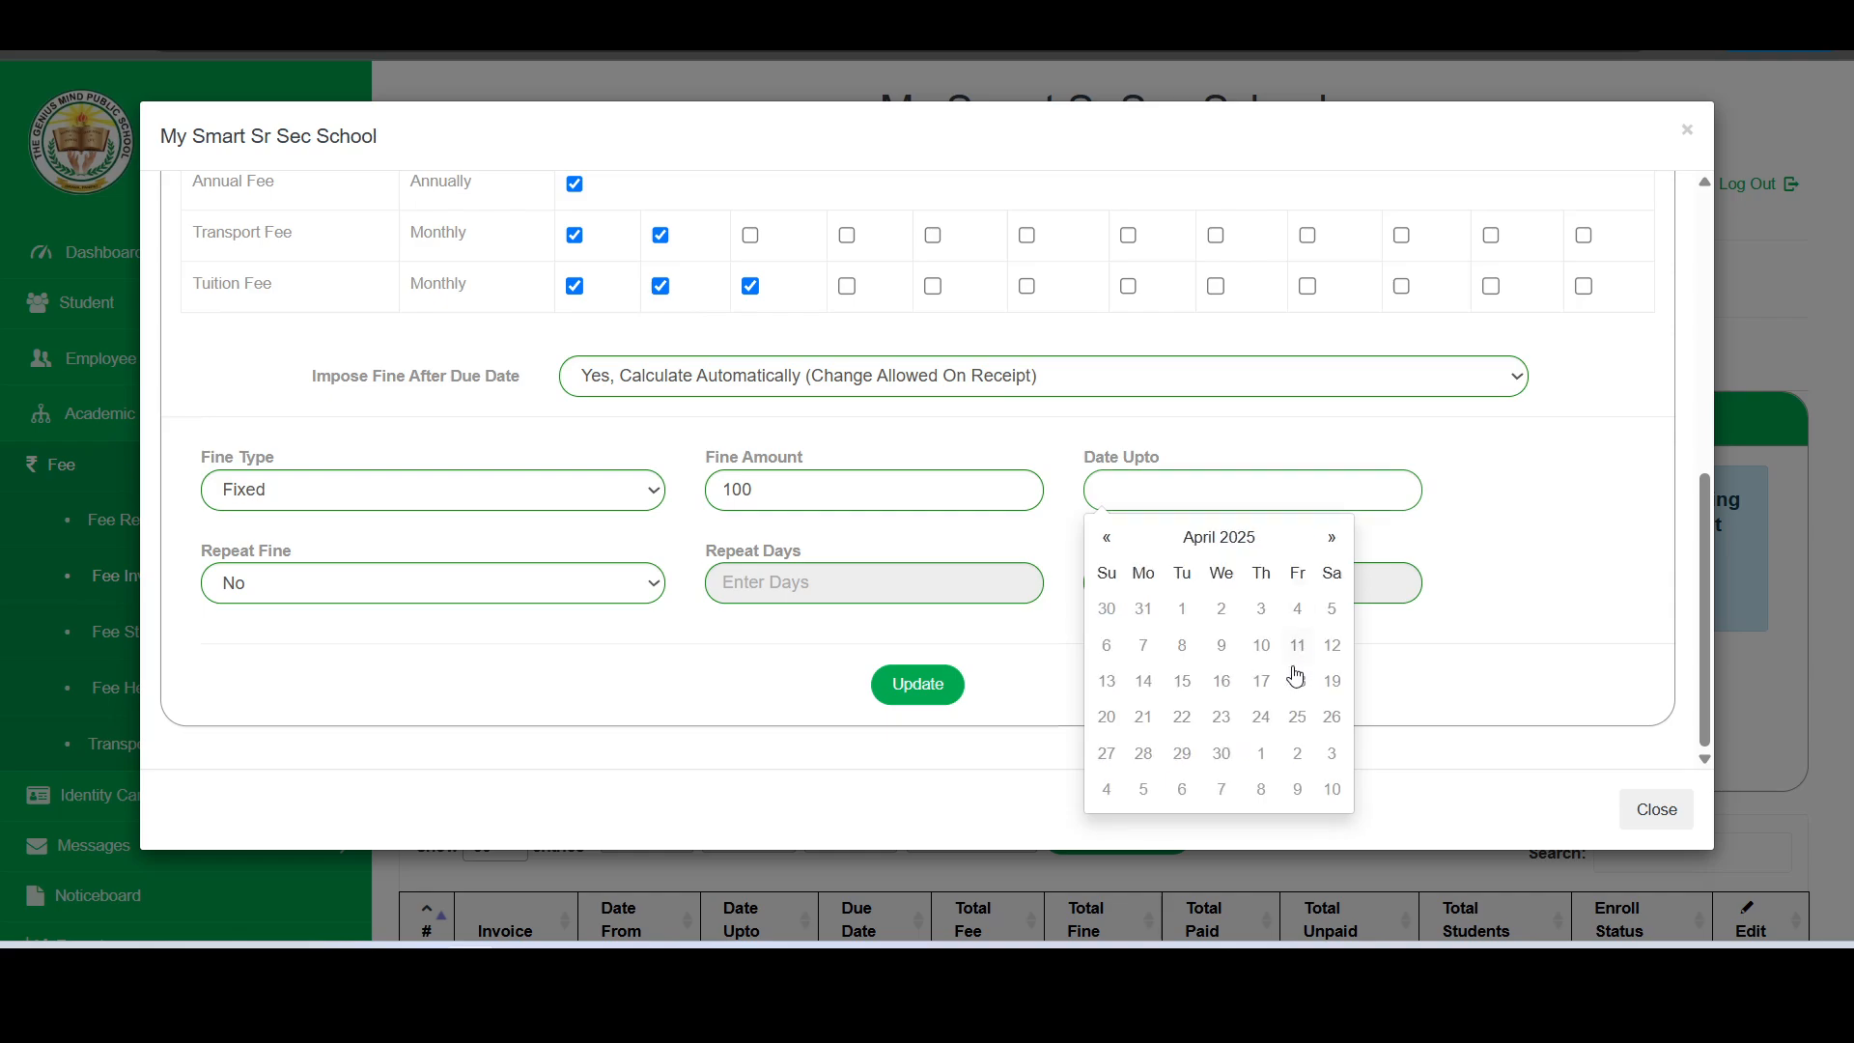
left_click(1222, 754)
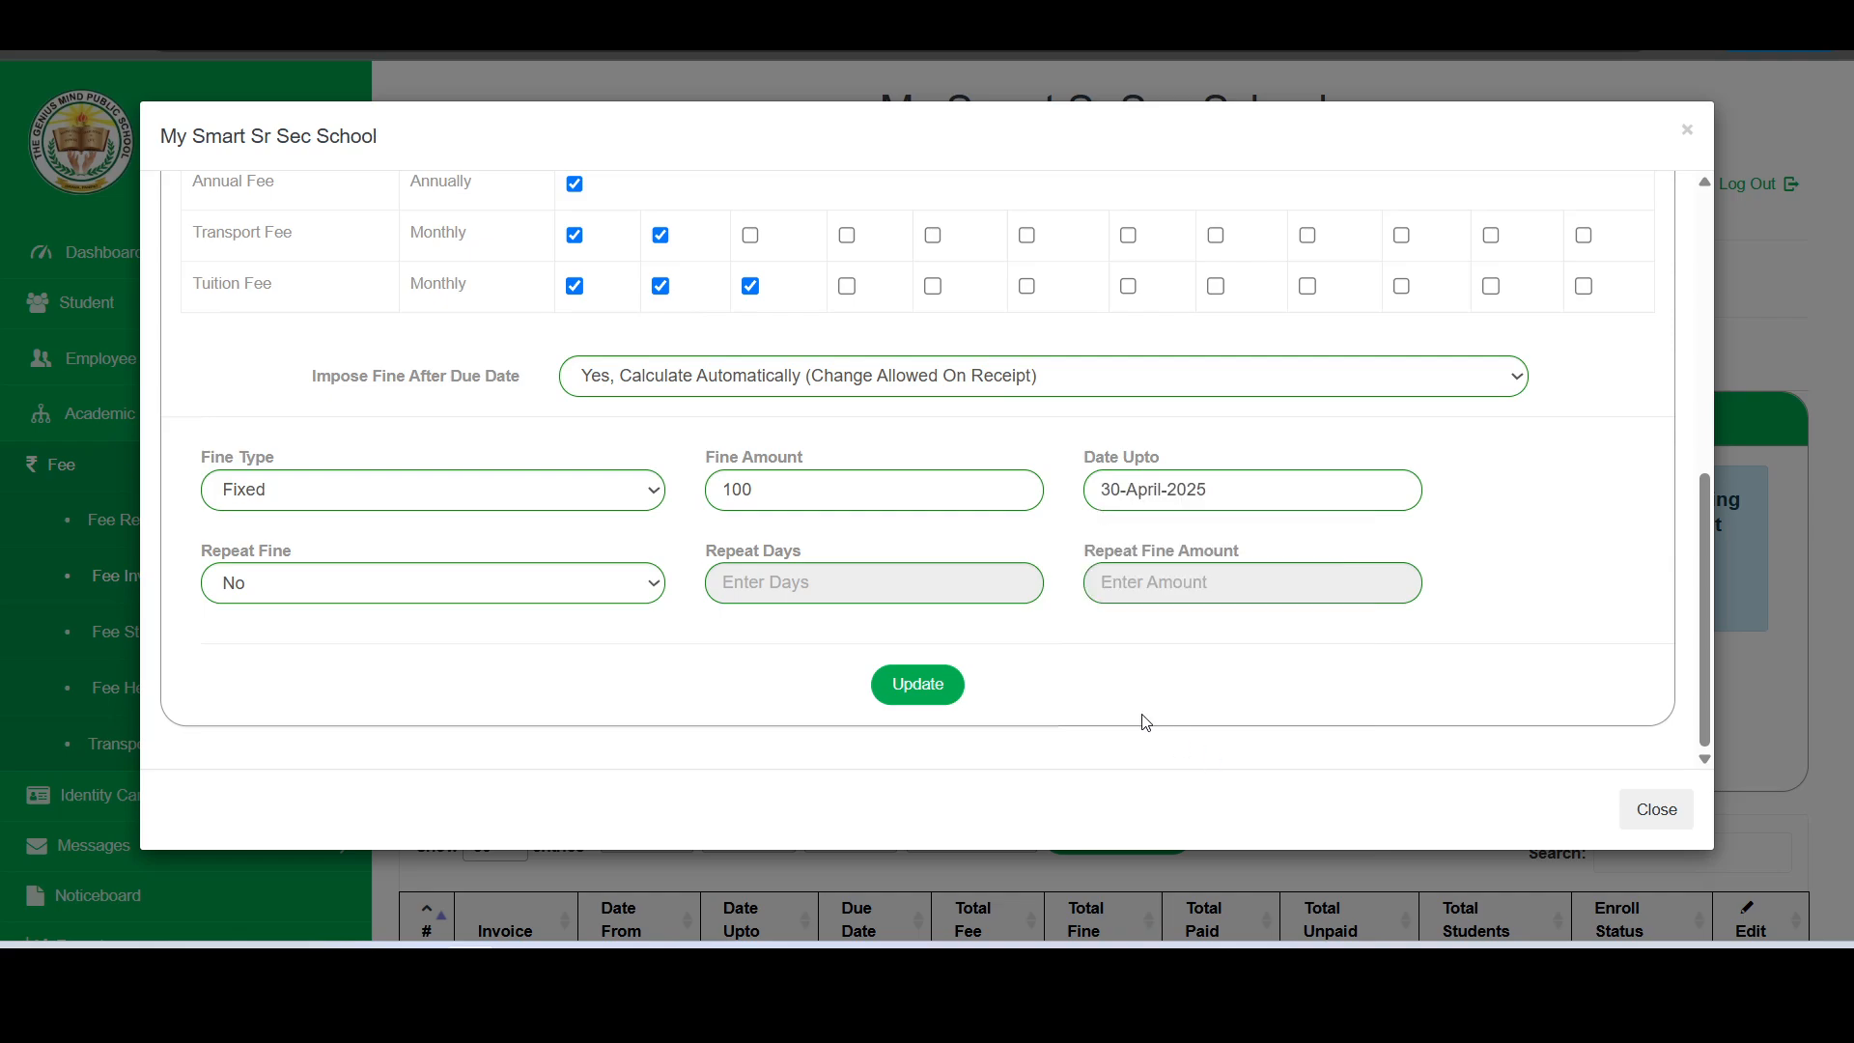
- Set the fine to Repeat Every Day with a repeat fine amount of 5
left_click(365, 599)
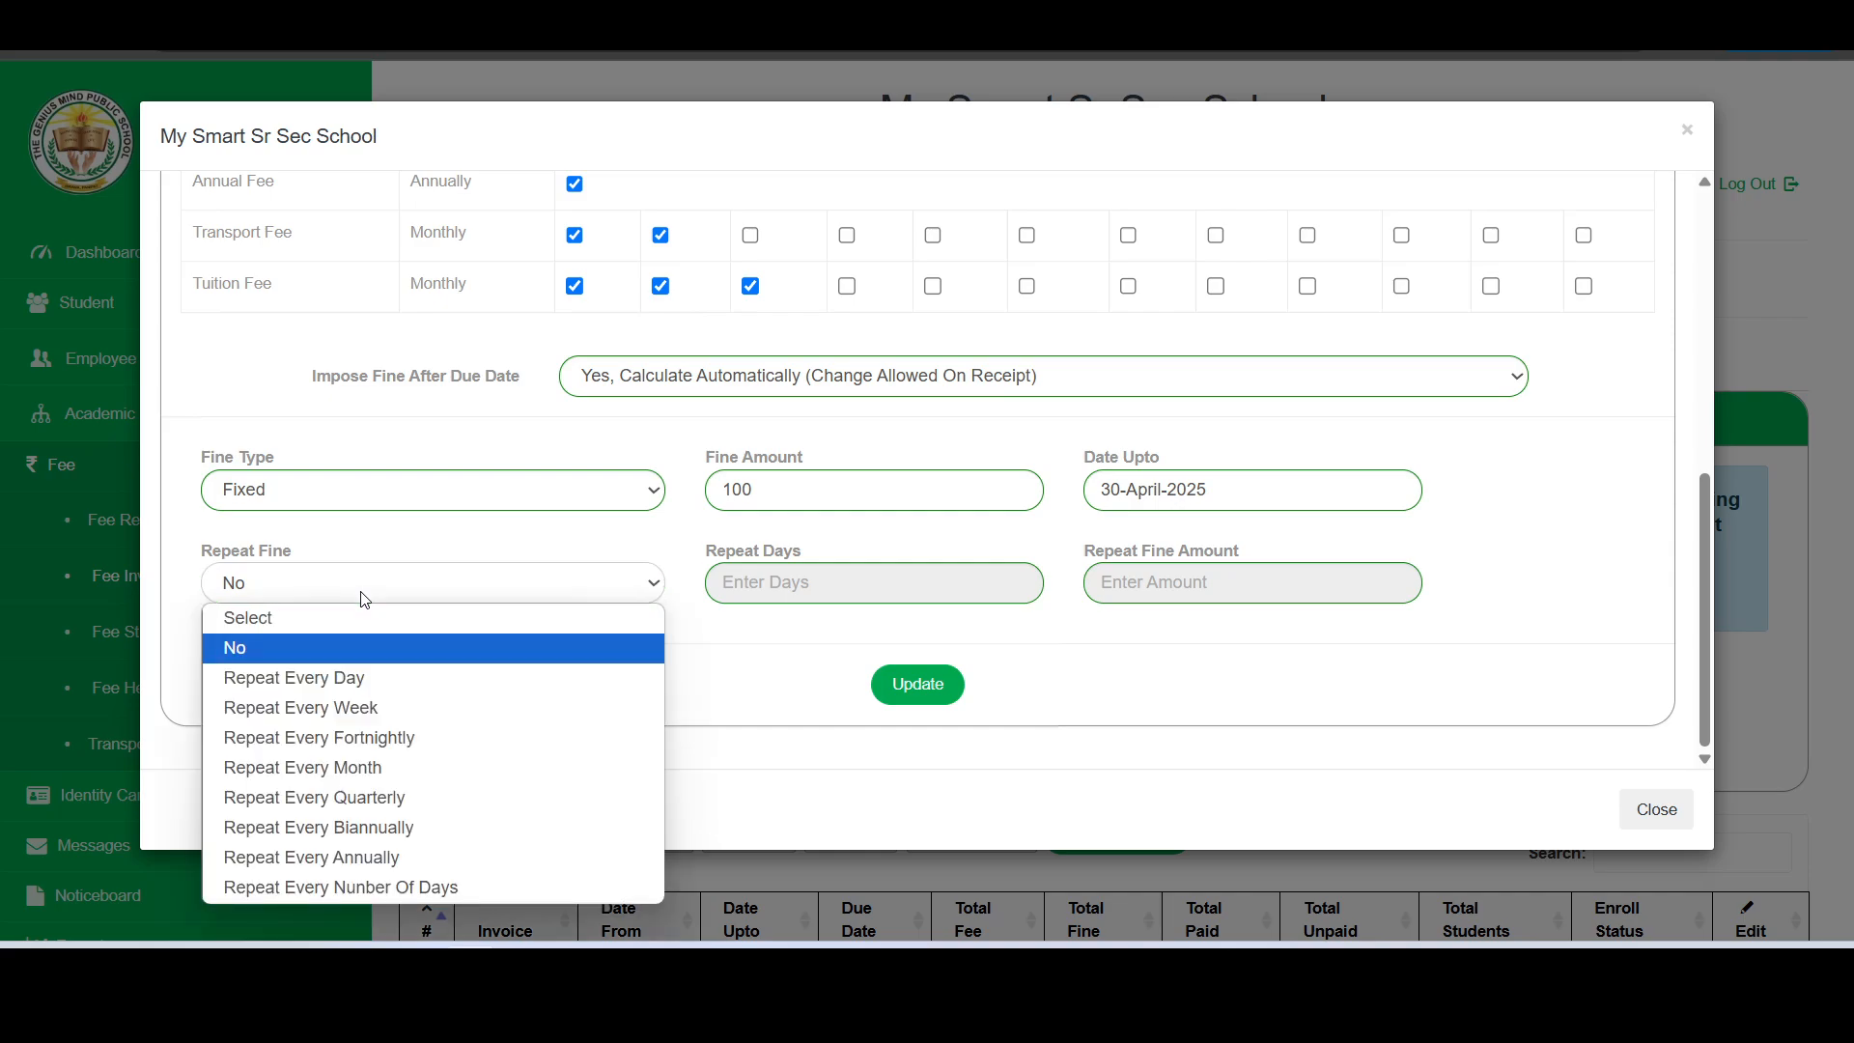
left_click(334, 688)
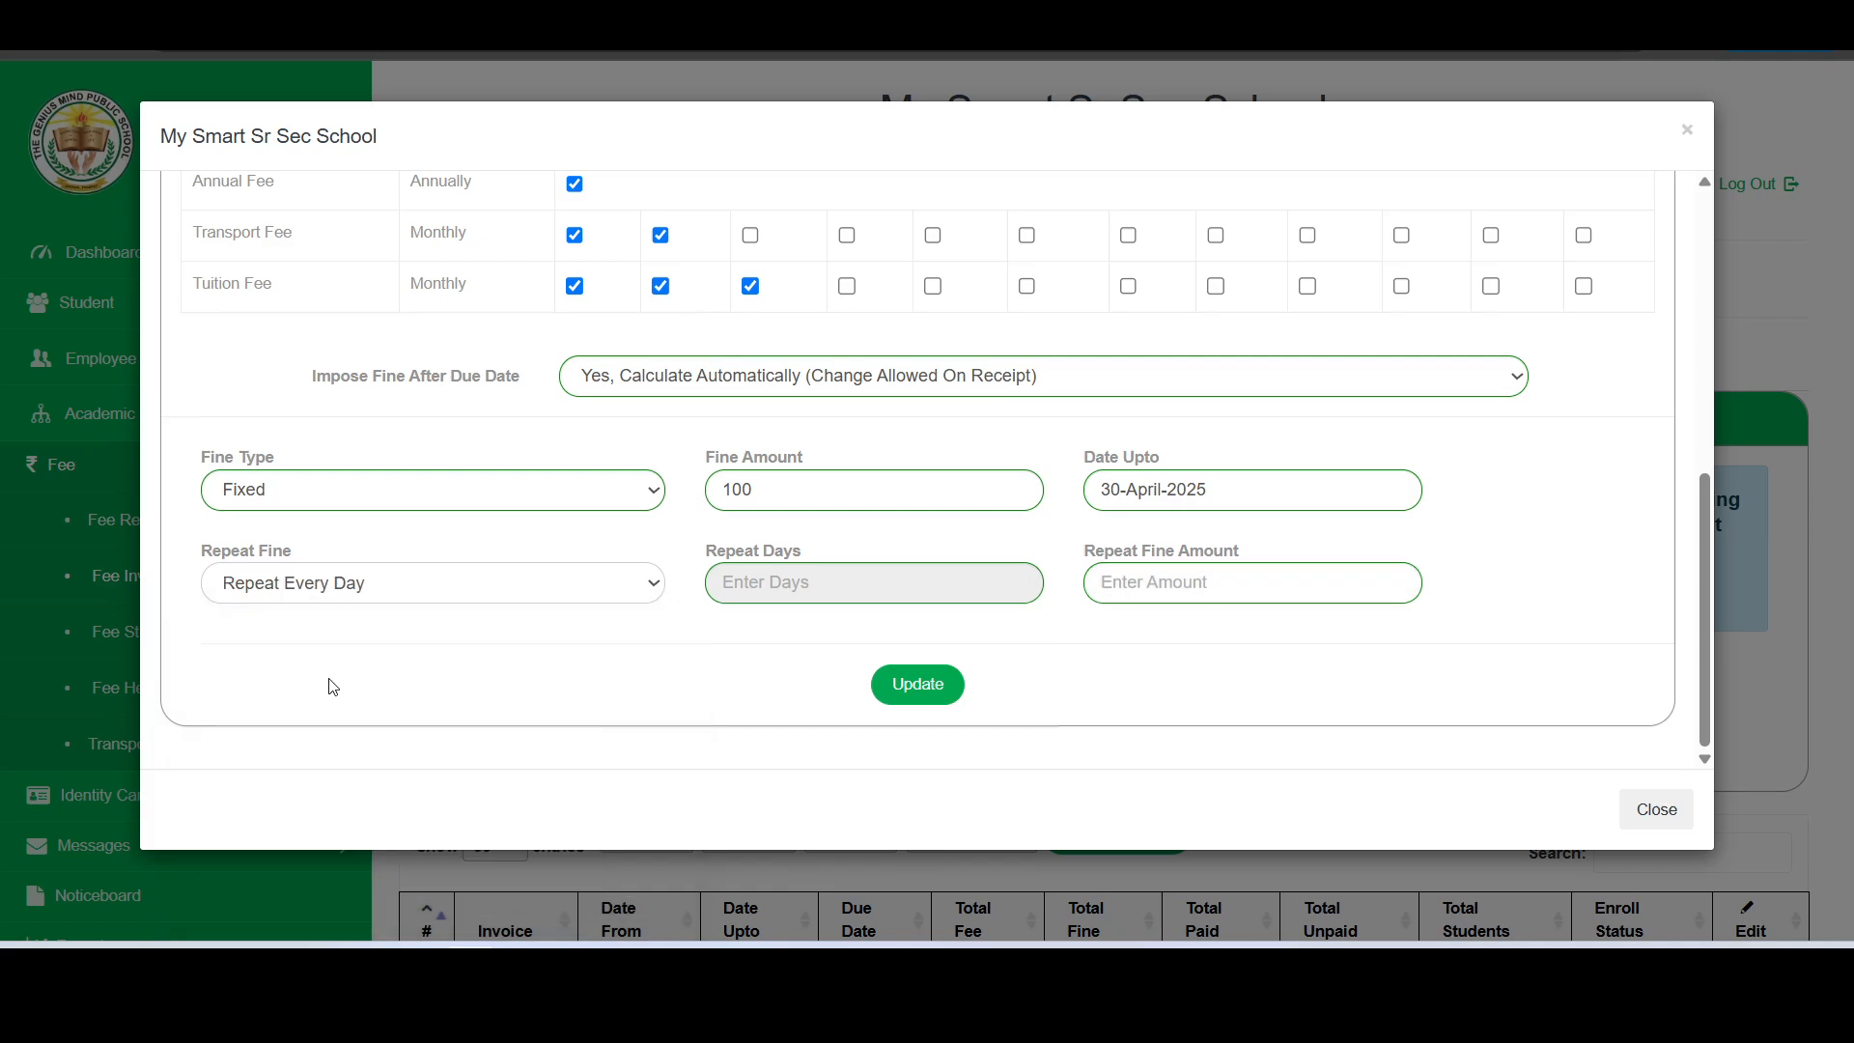
left_click(764, 581)
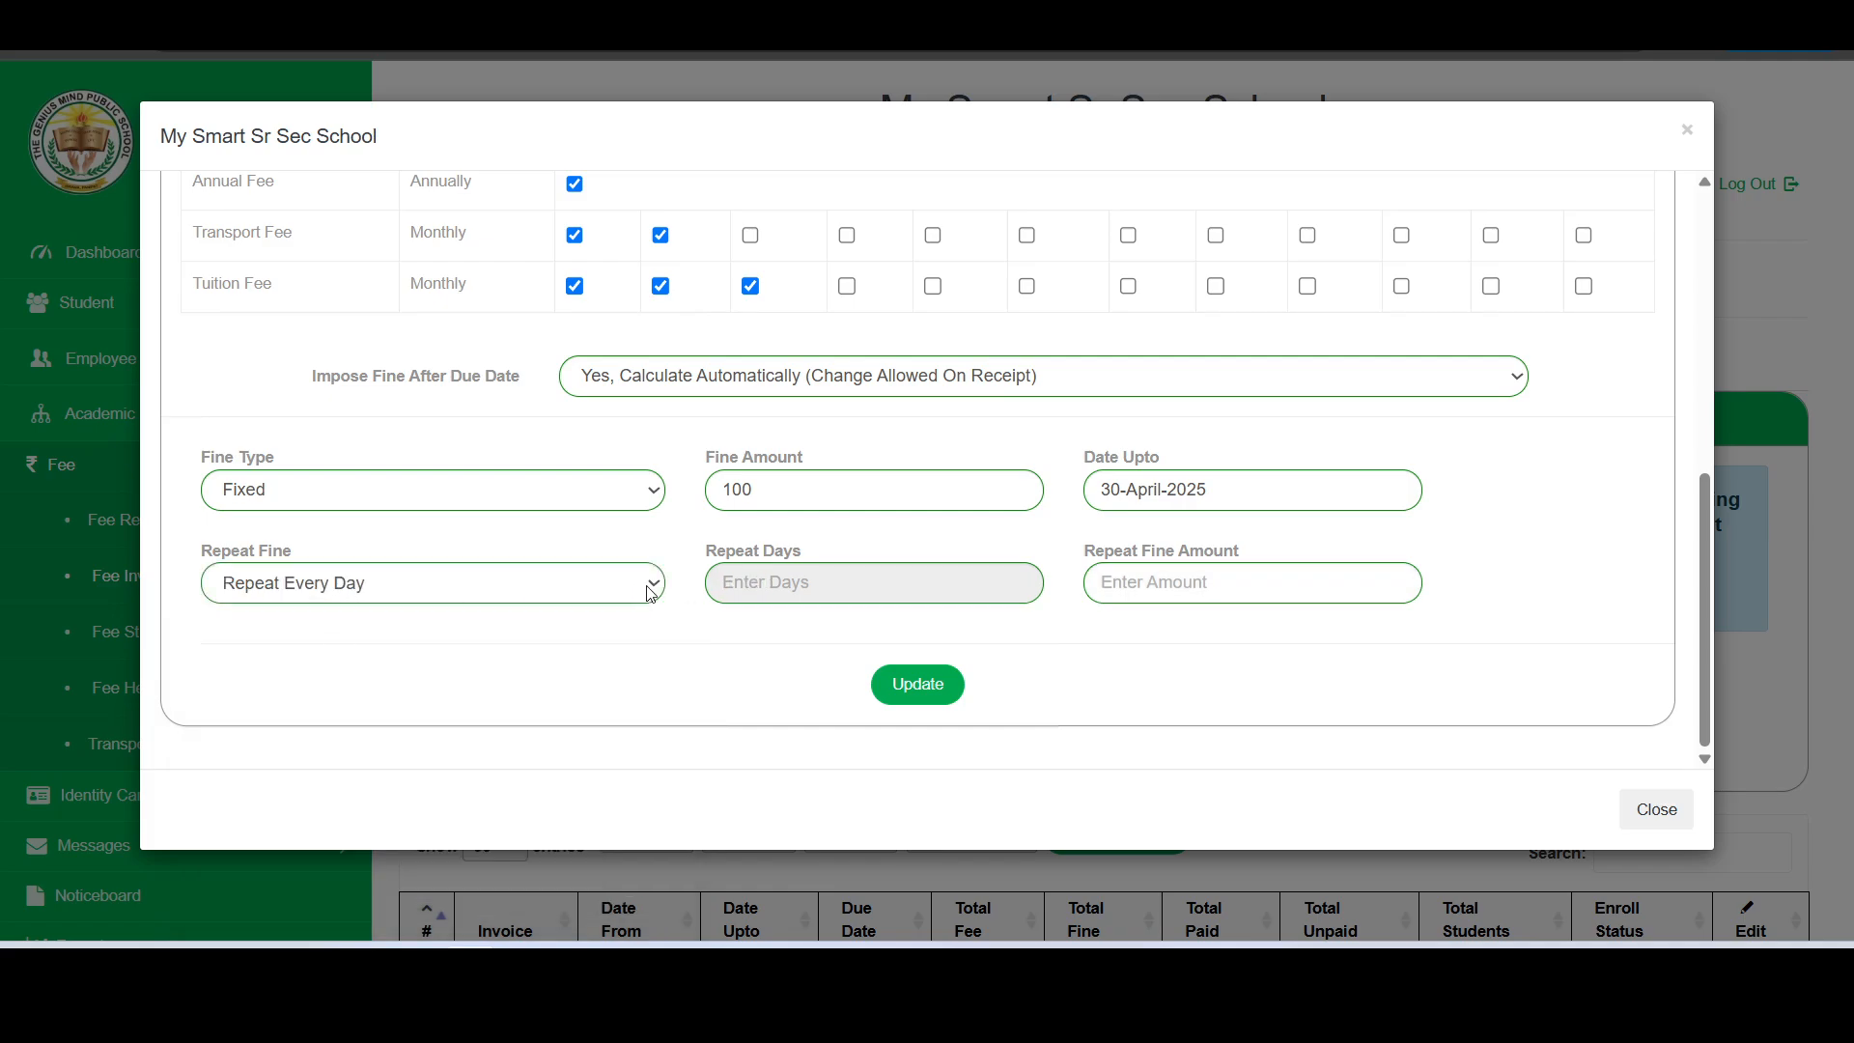
left_click(1132, 591)
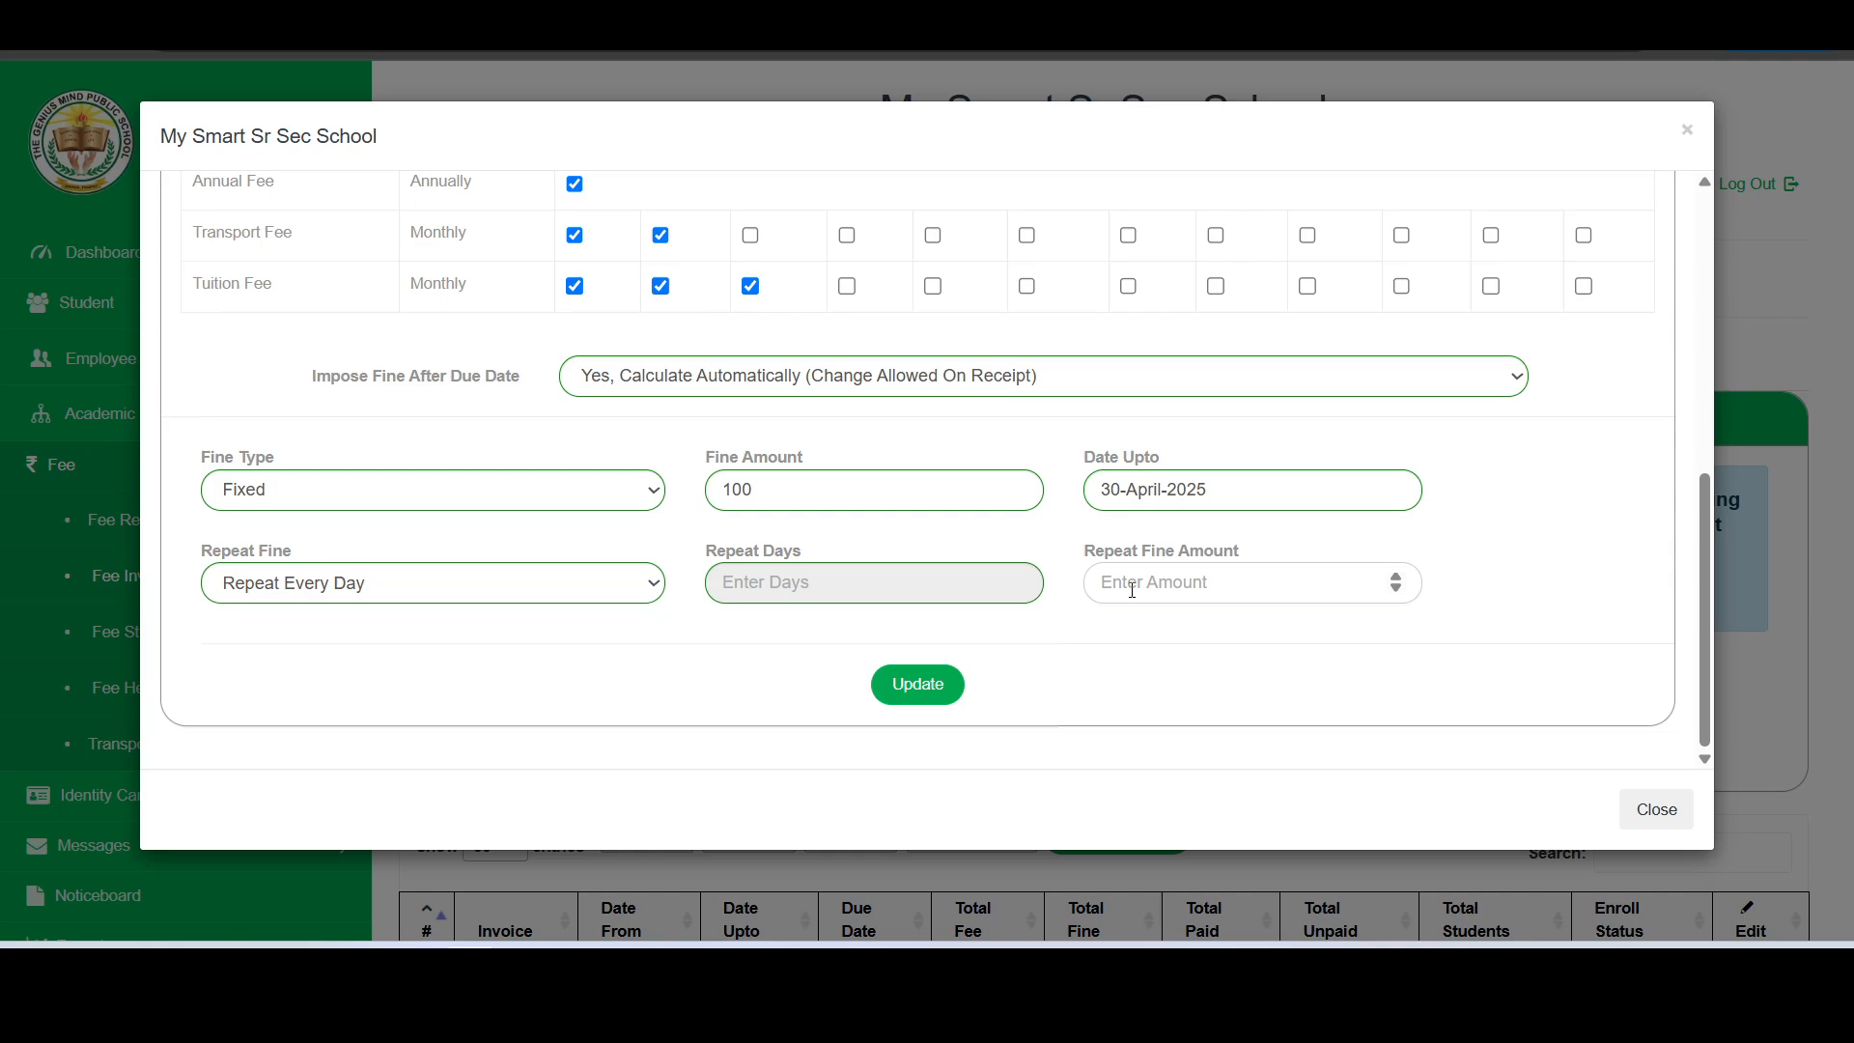
type("5")
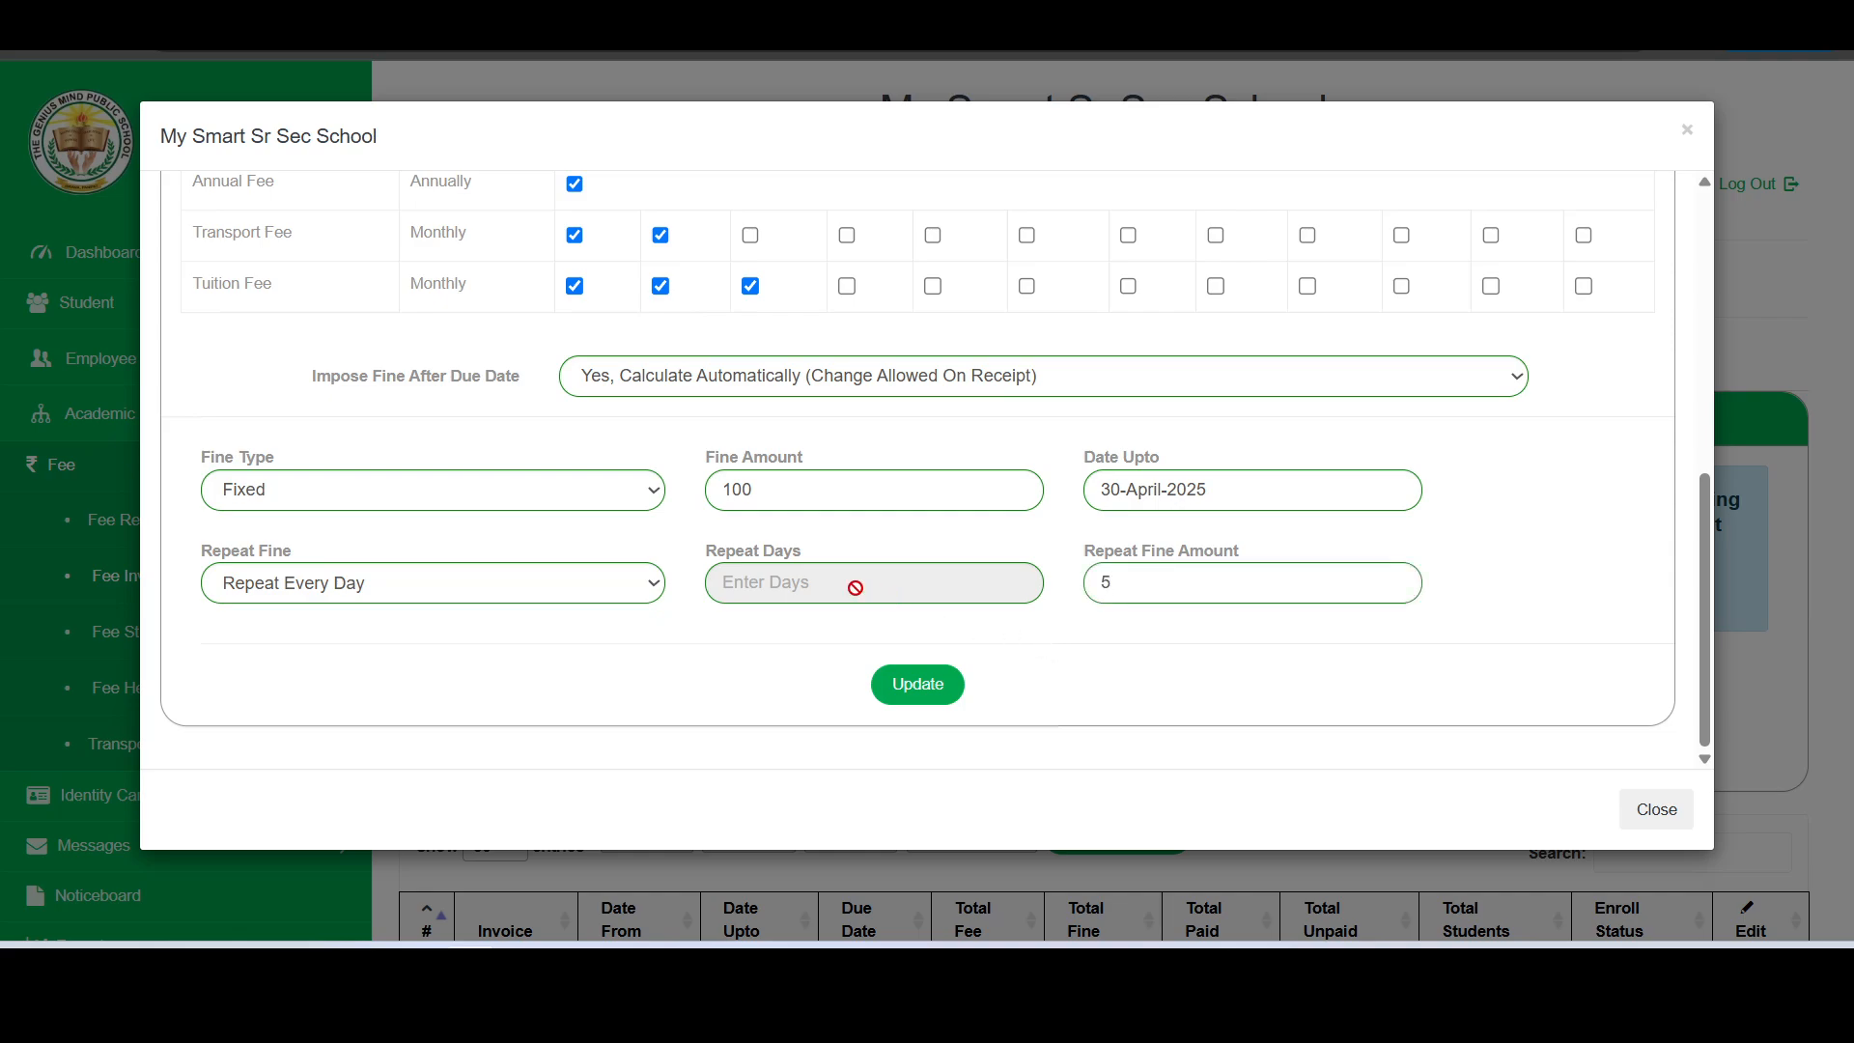
- Try a fine that uses Repeat Every Month with a repeat fine amount of 100
left_click(611, 583)
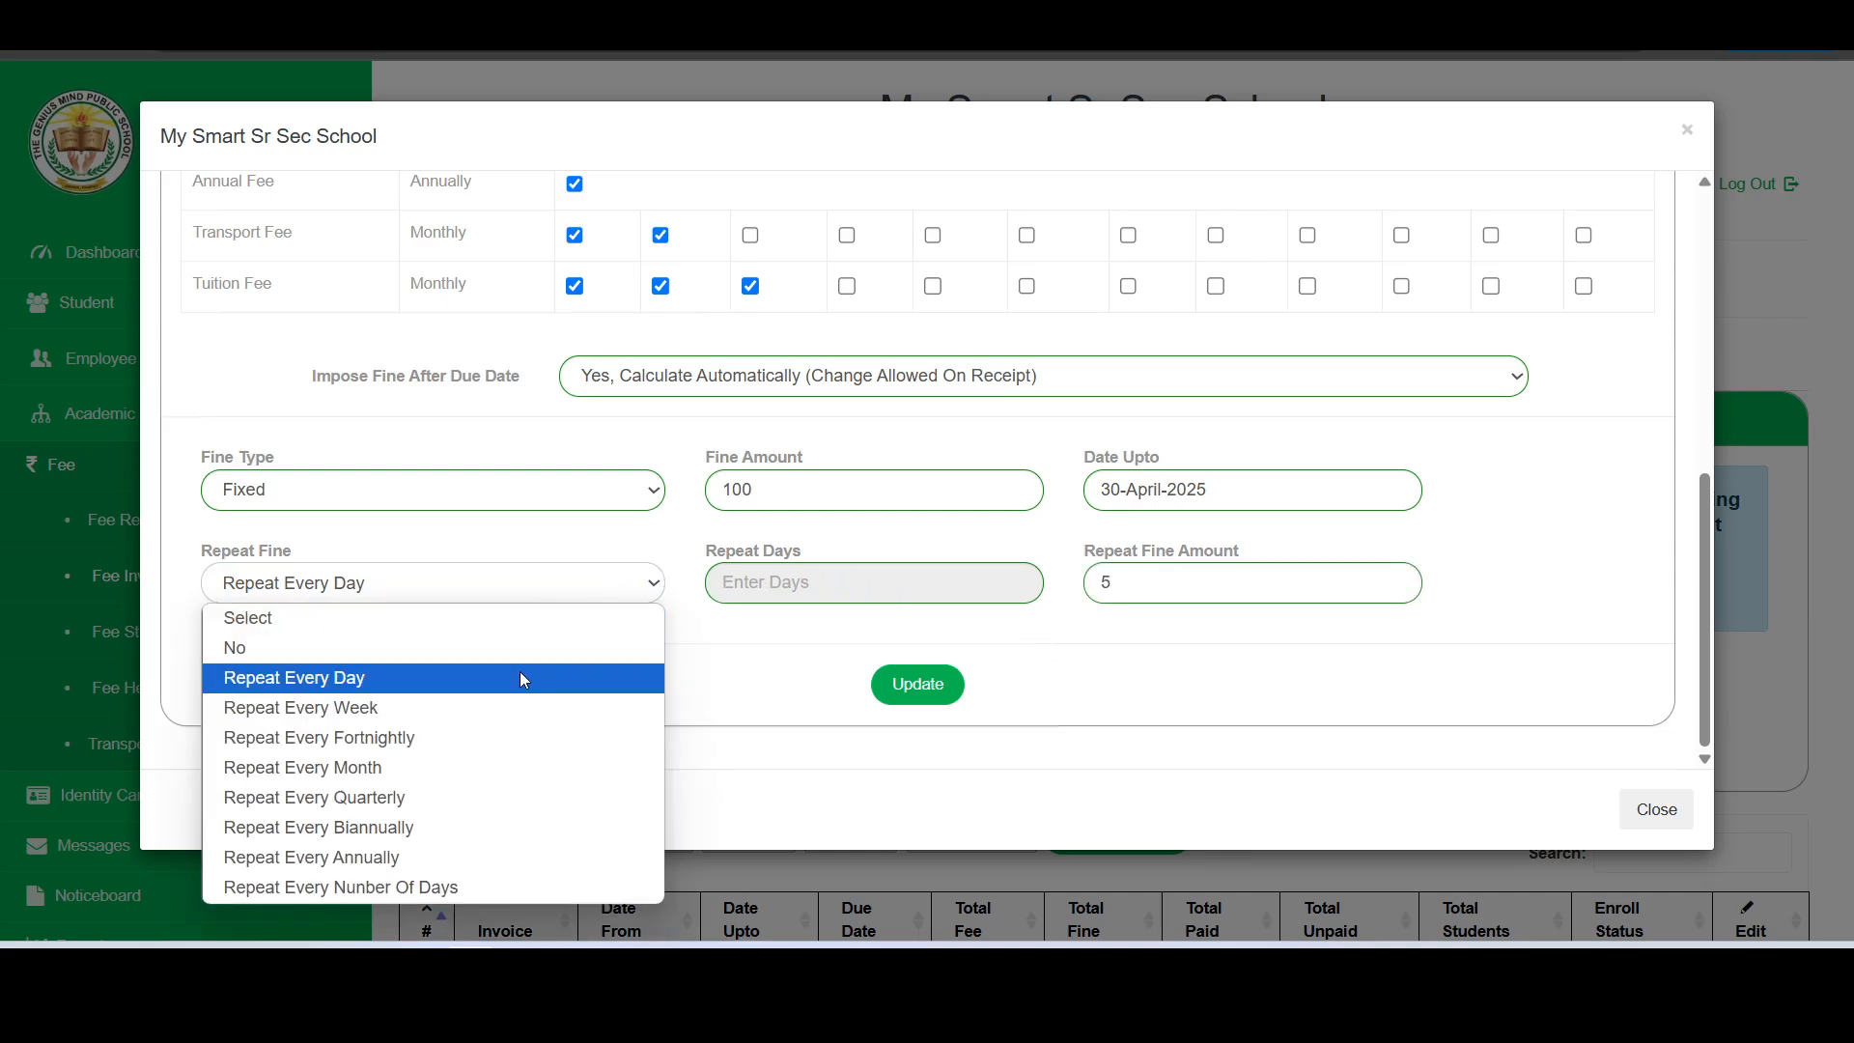
left_click(471, 767)
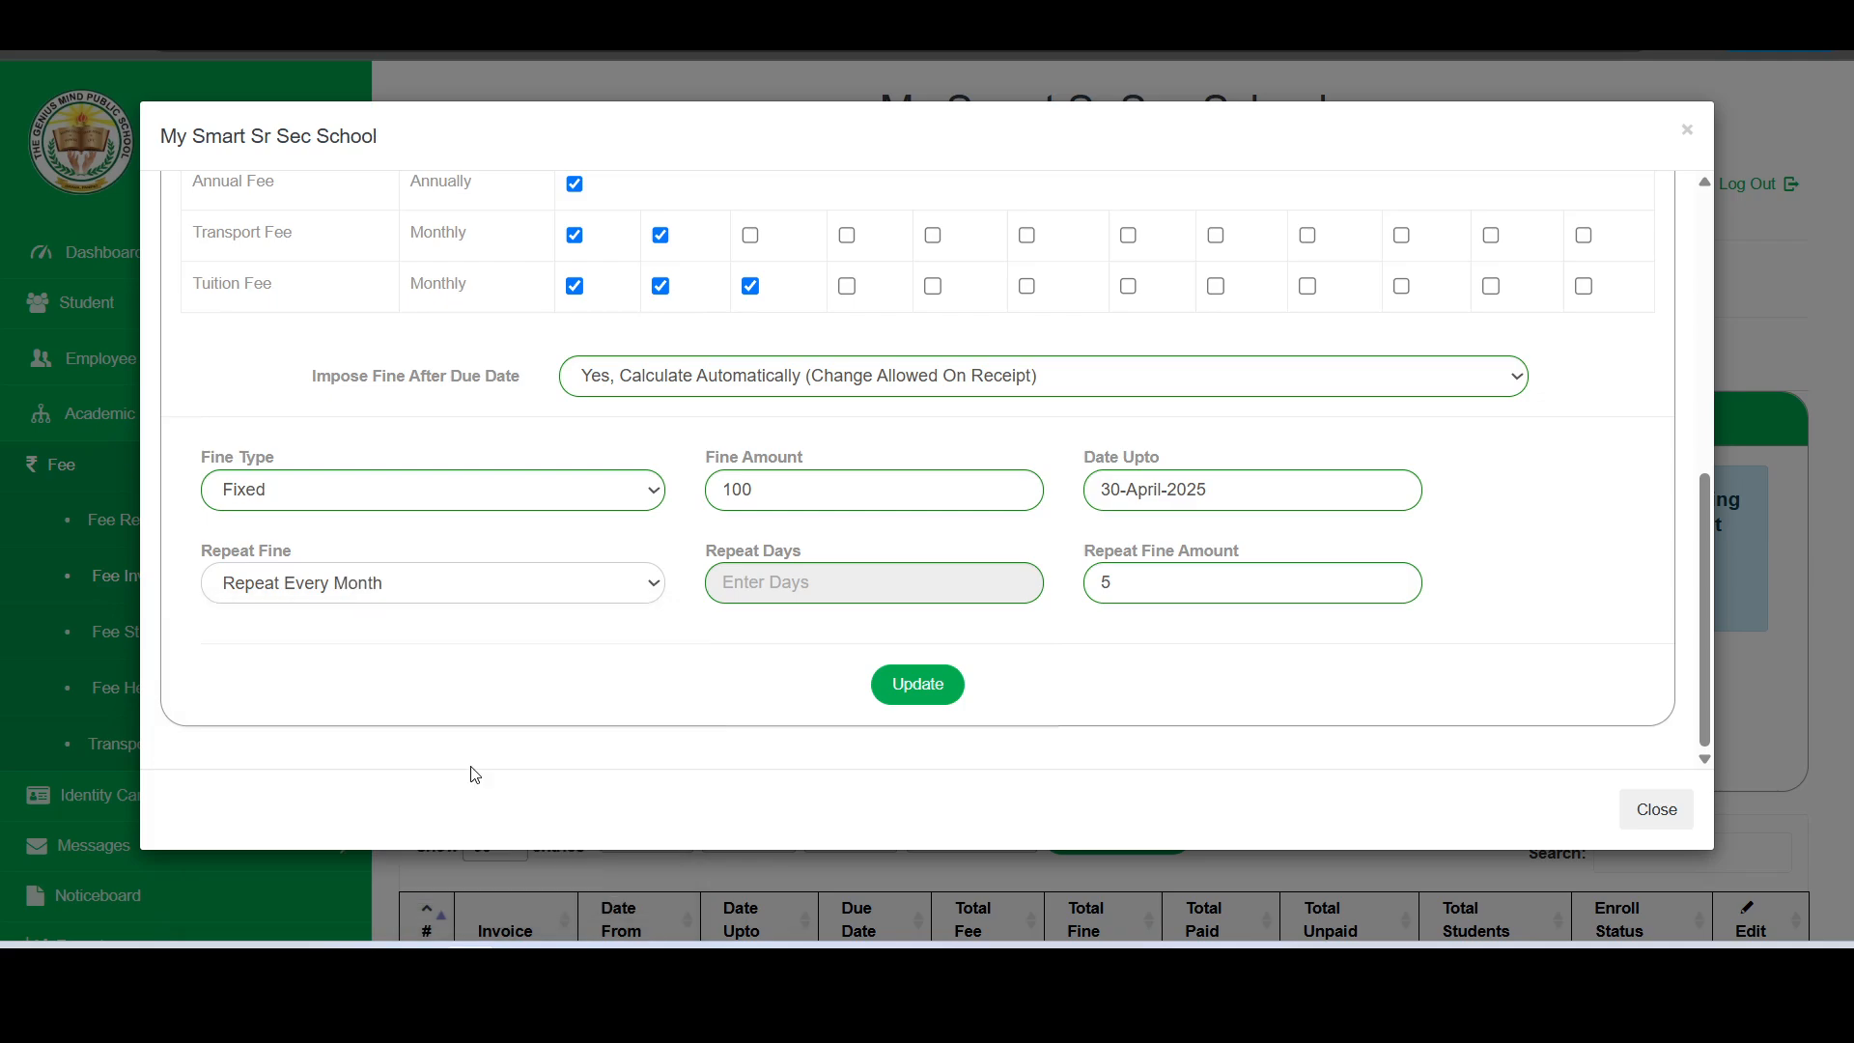
left_click_drag(1175, 579, 1096, 586)
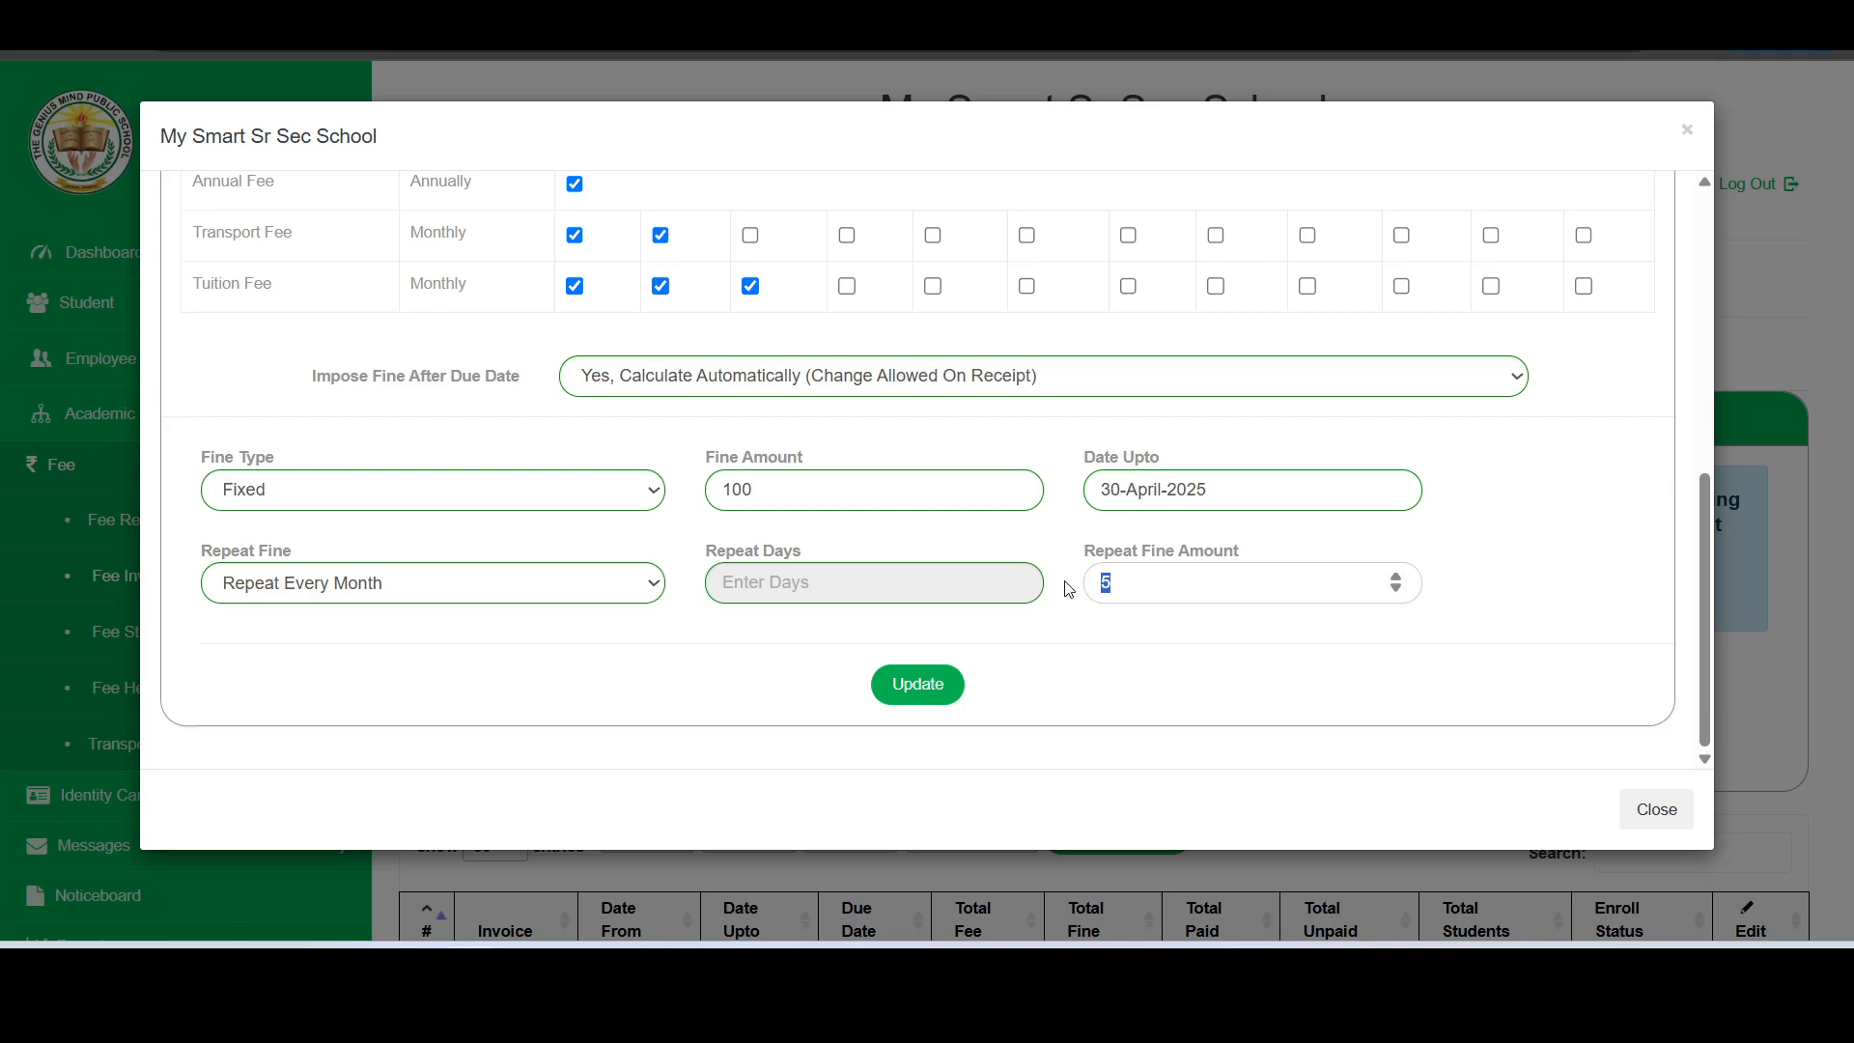
type("100")
- Return the fine to Repeat Every Day with a repeat fine amount of 5 and save the First Quarter invoice
left_click(647, 583)
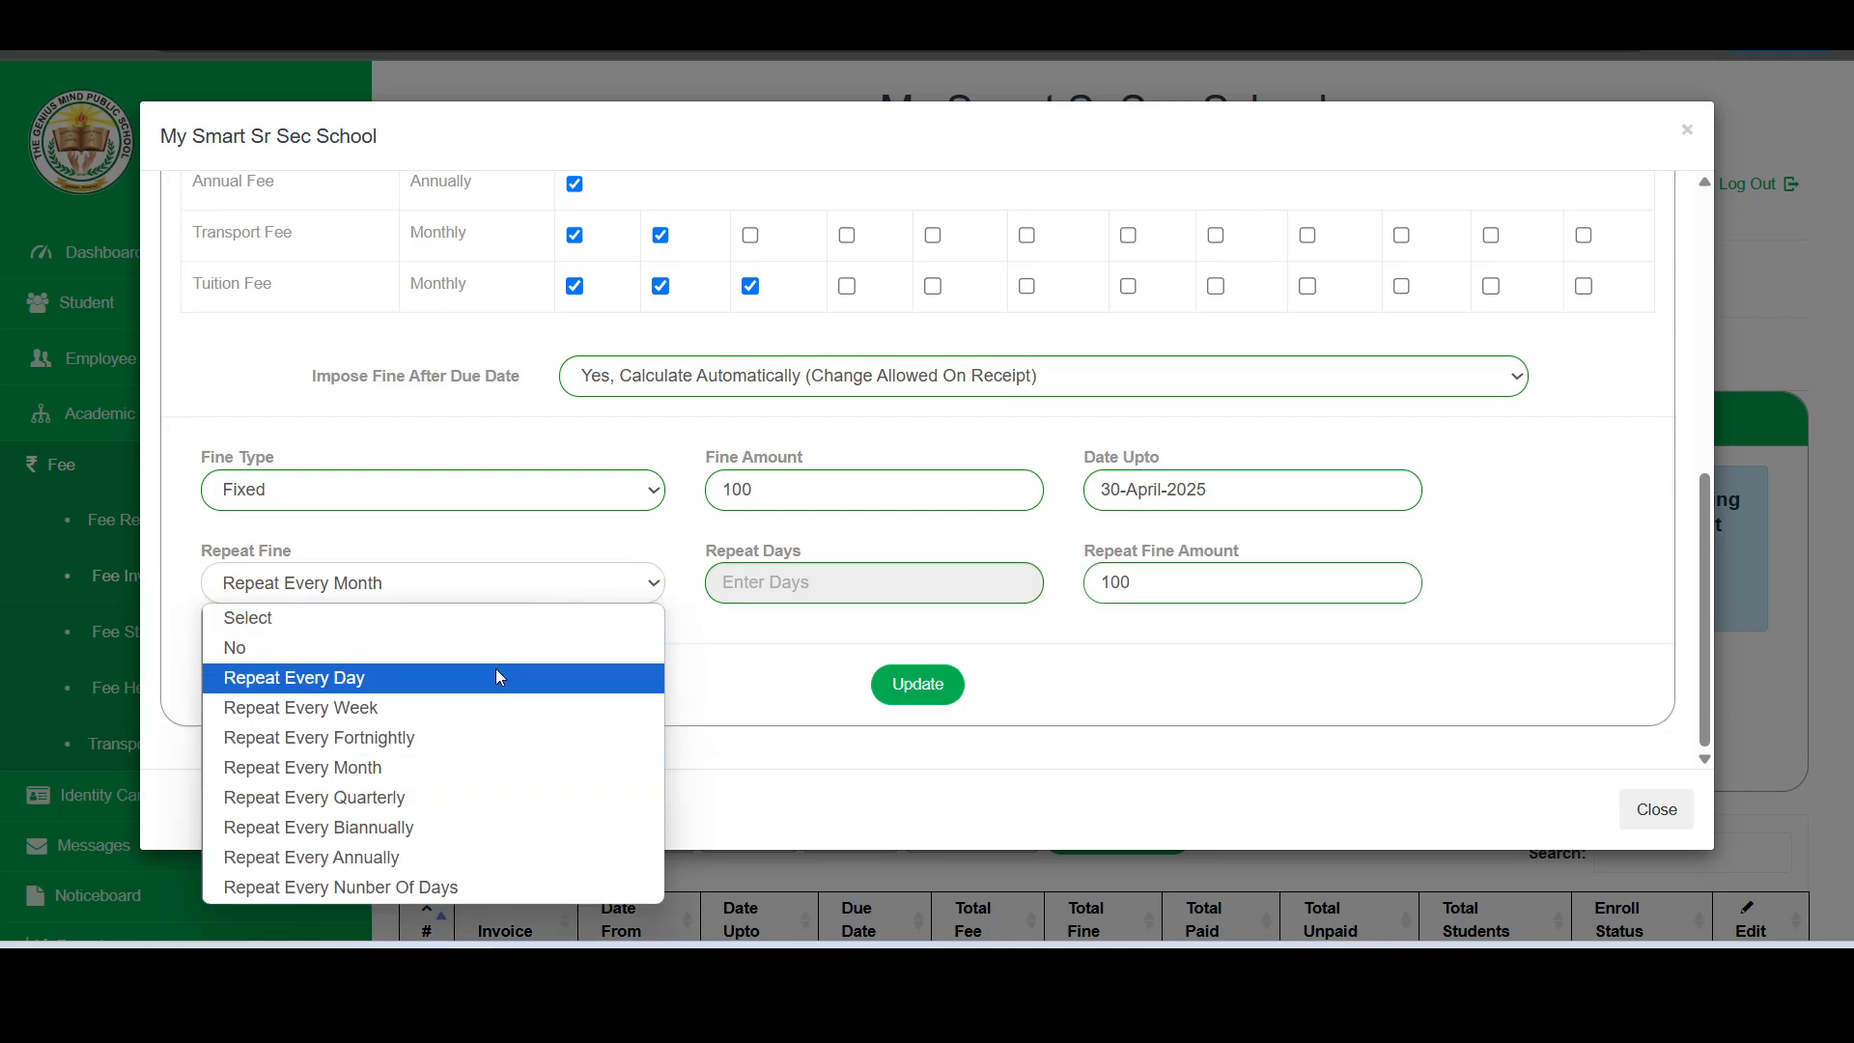
left_click(495, 669)
left_click_drag(1186, 579, 1086, 596)
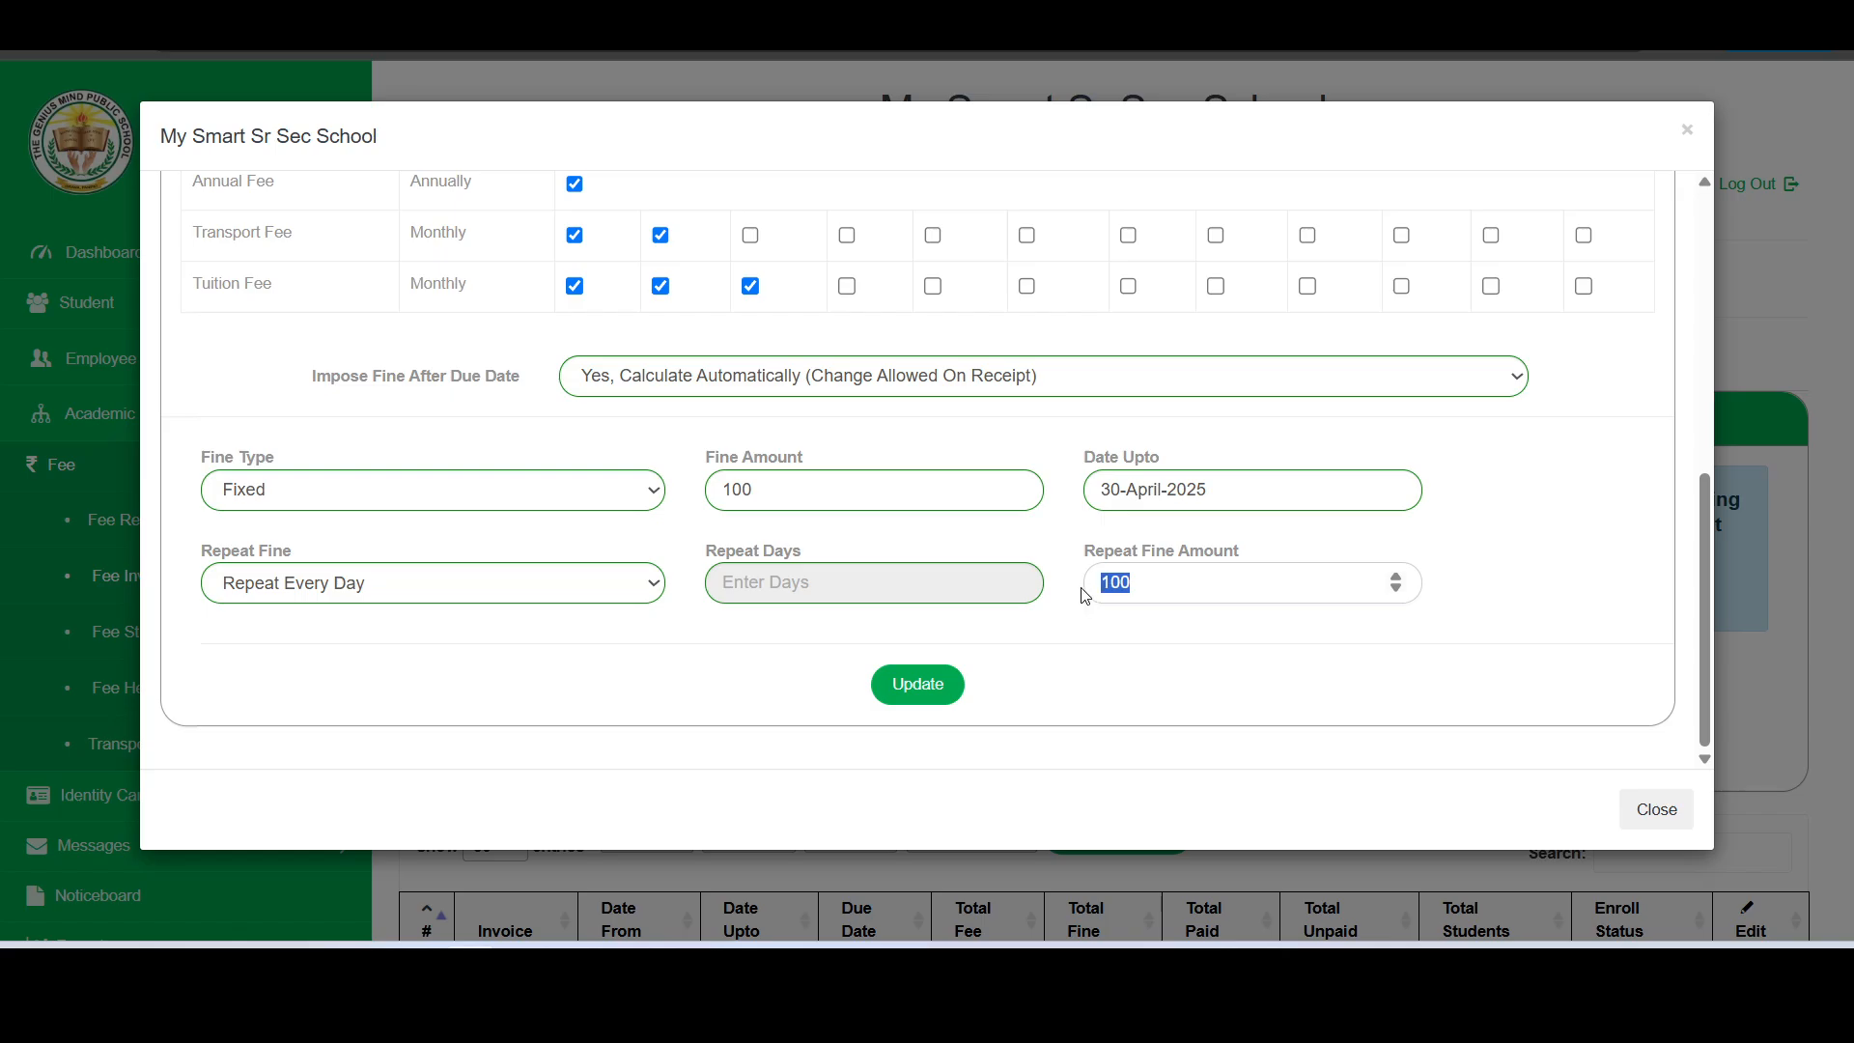
type("5")
left_click(899, 691)
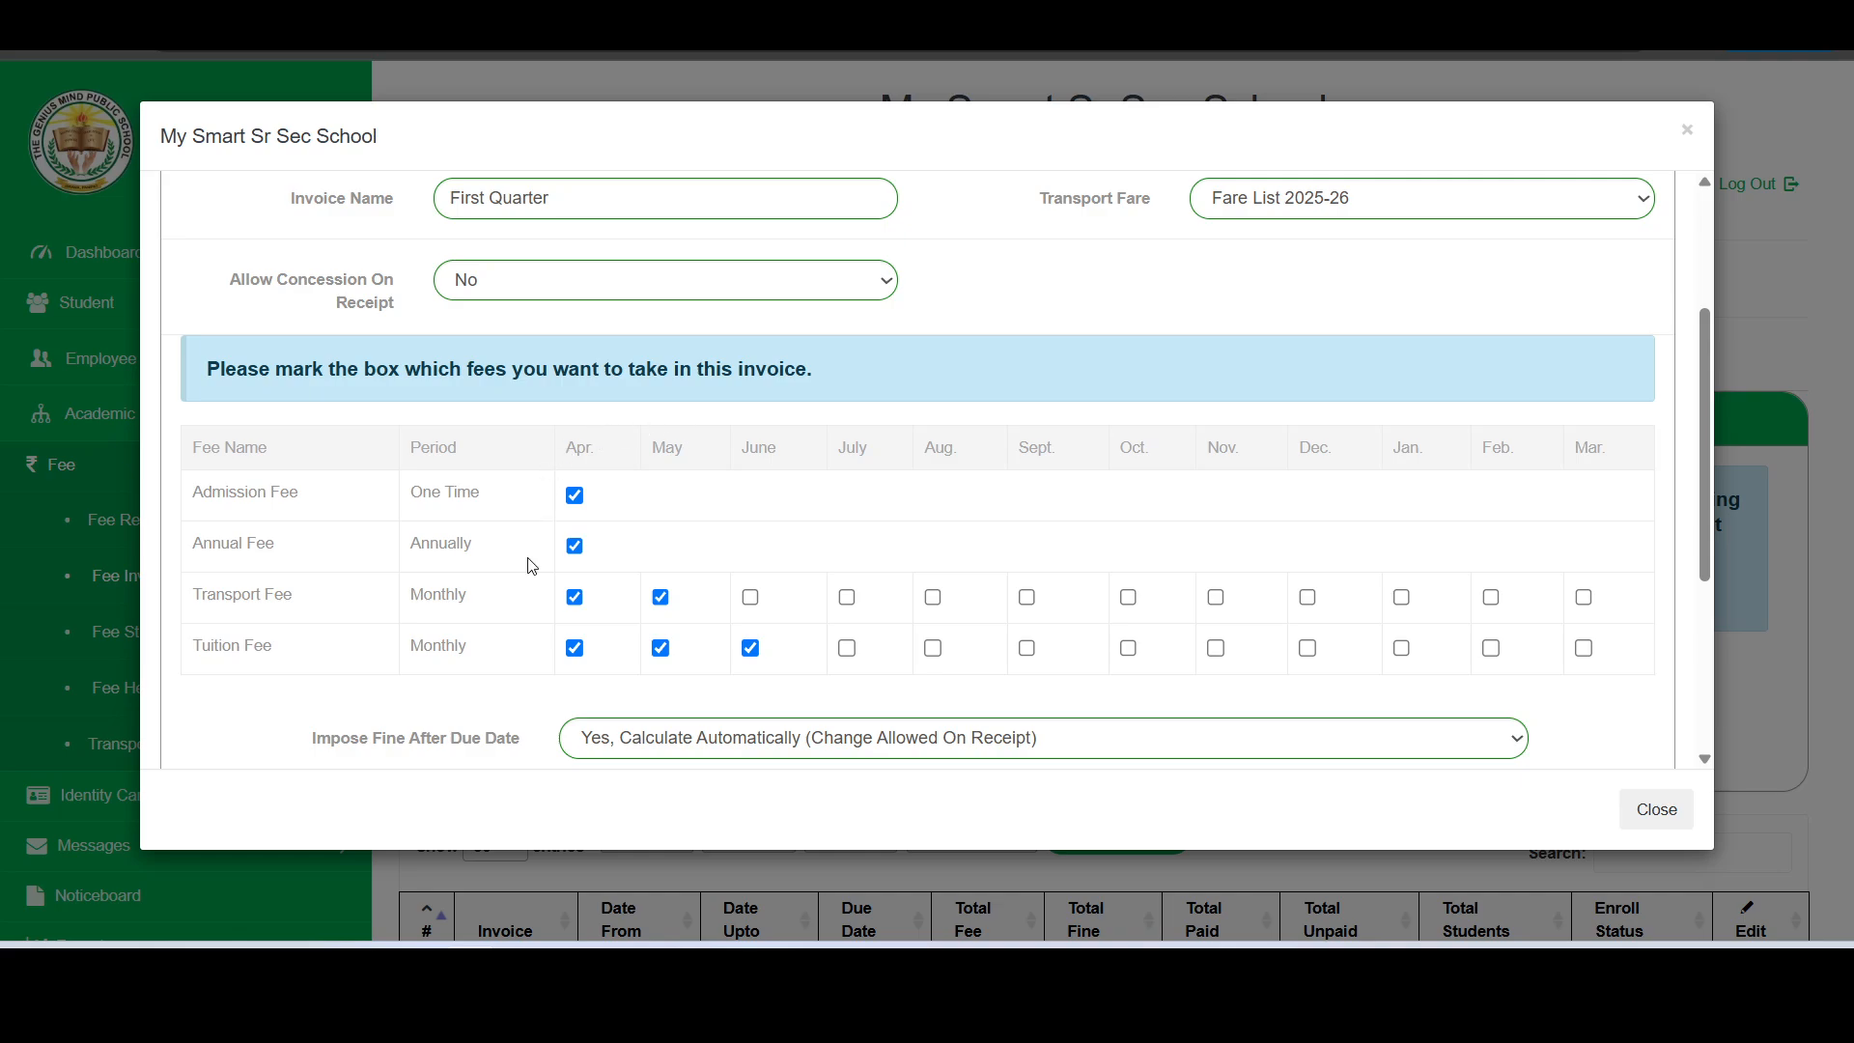
scroll(758, 609, "up", 3)
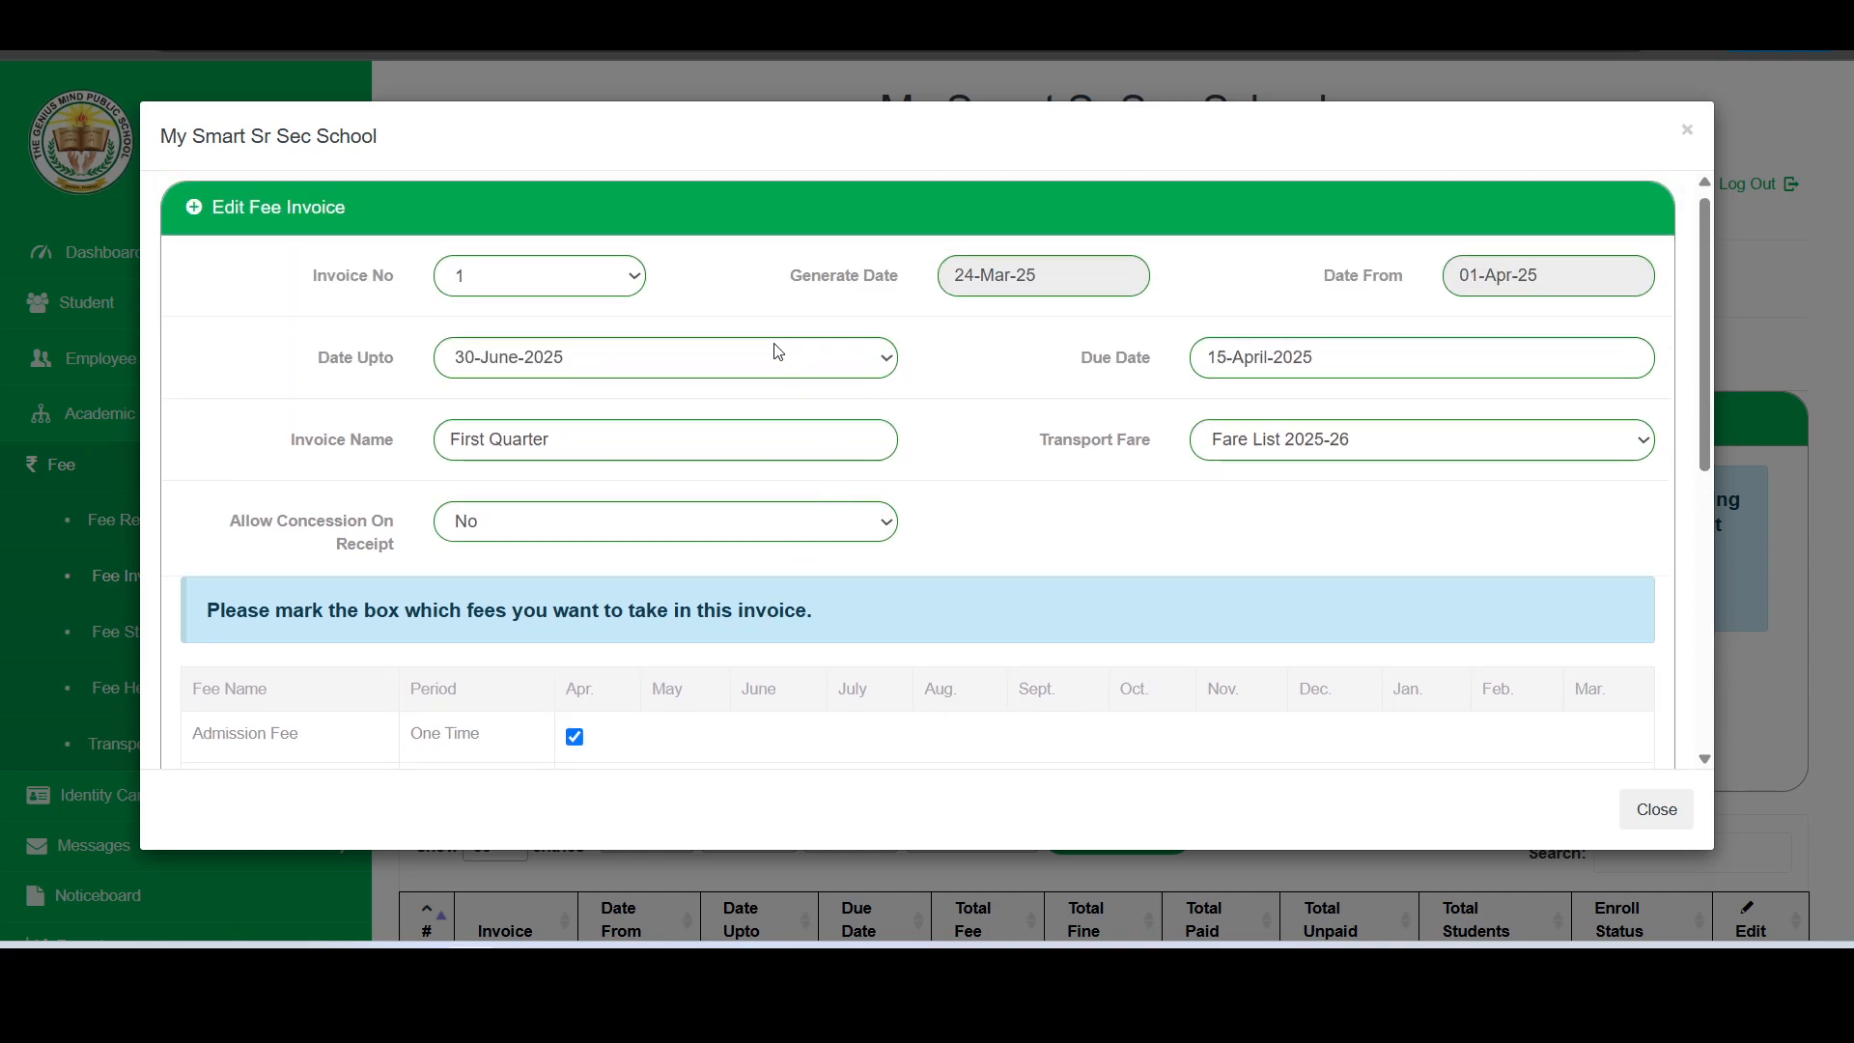
scroll(562, 566, "down", 6)
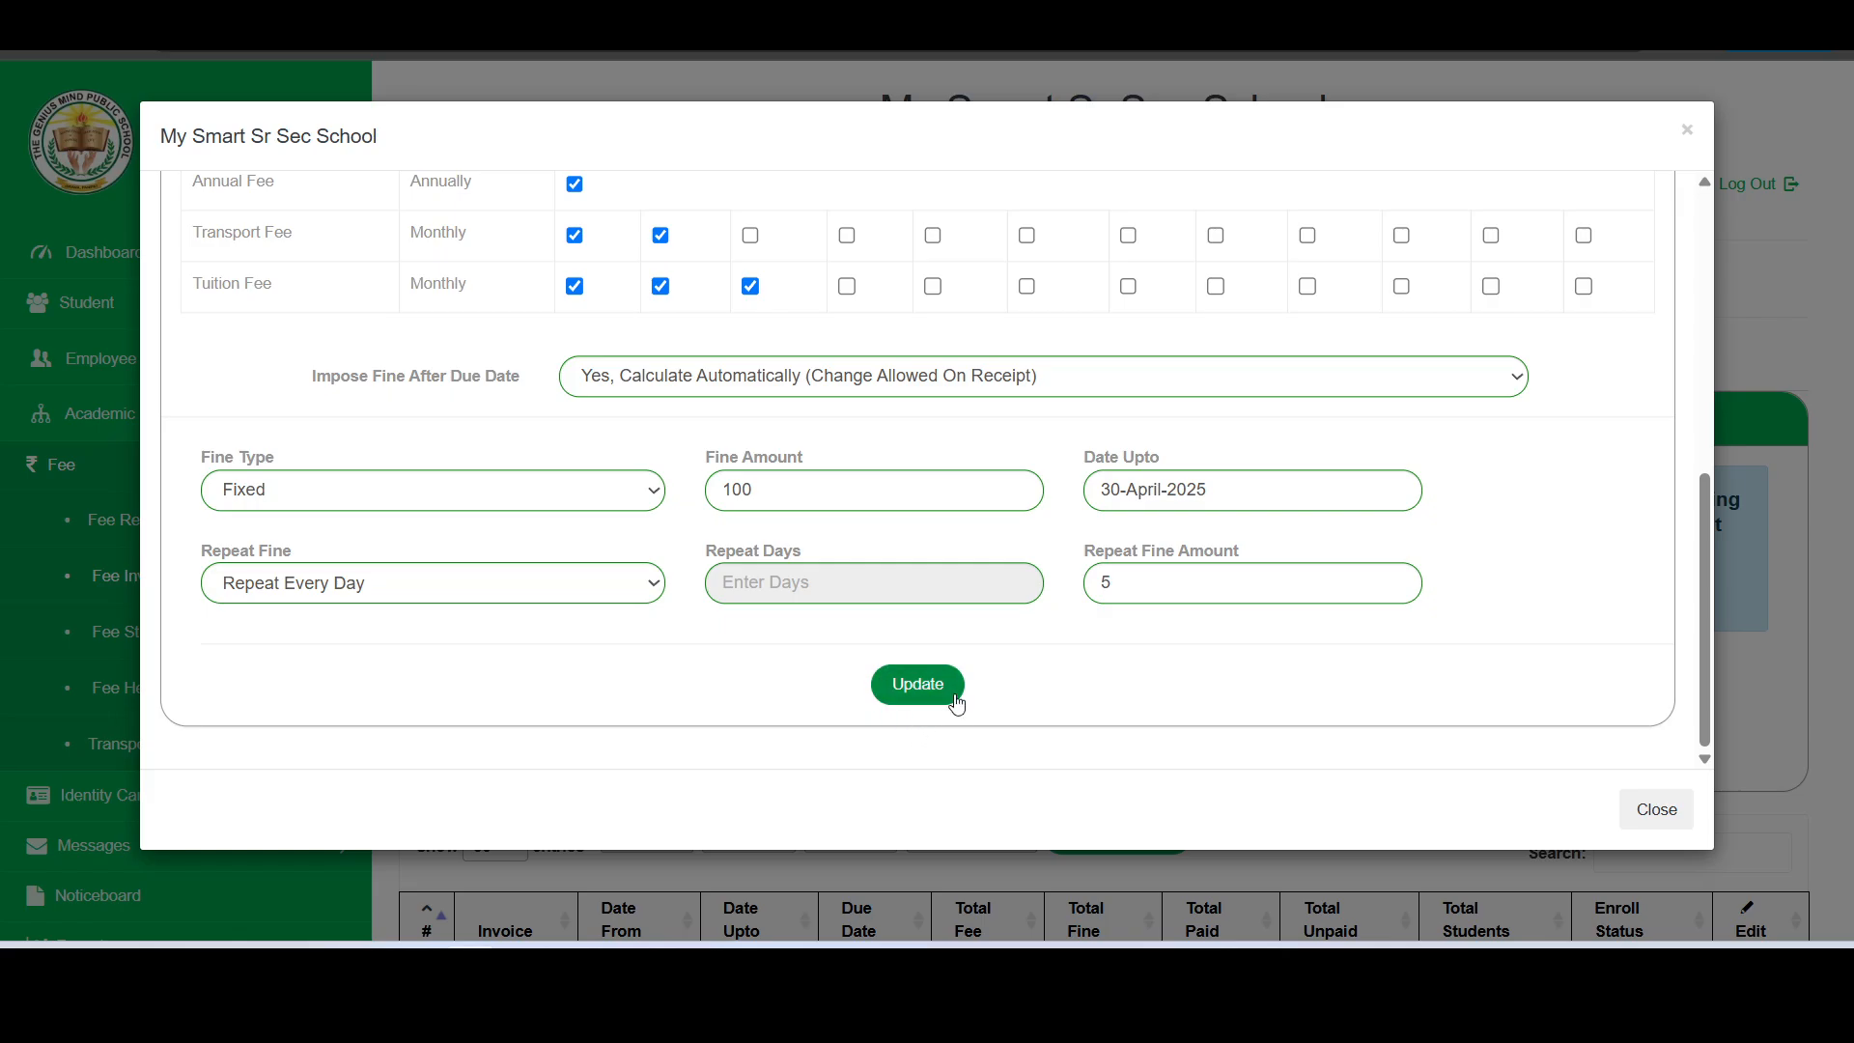
left_click(959, 697)
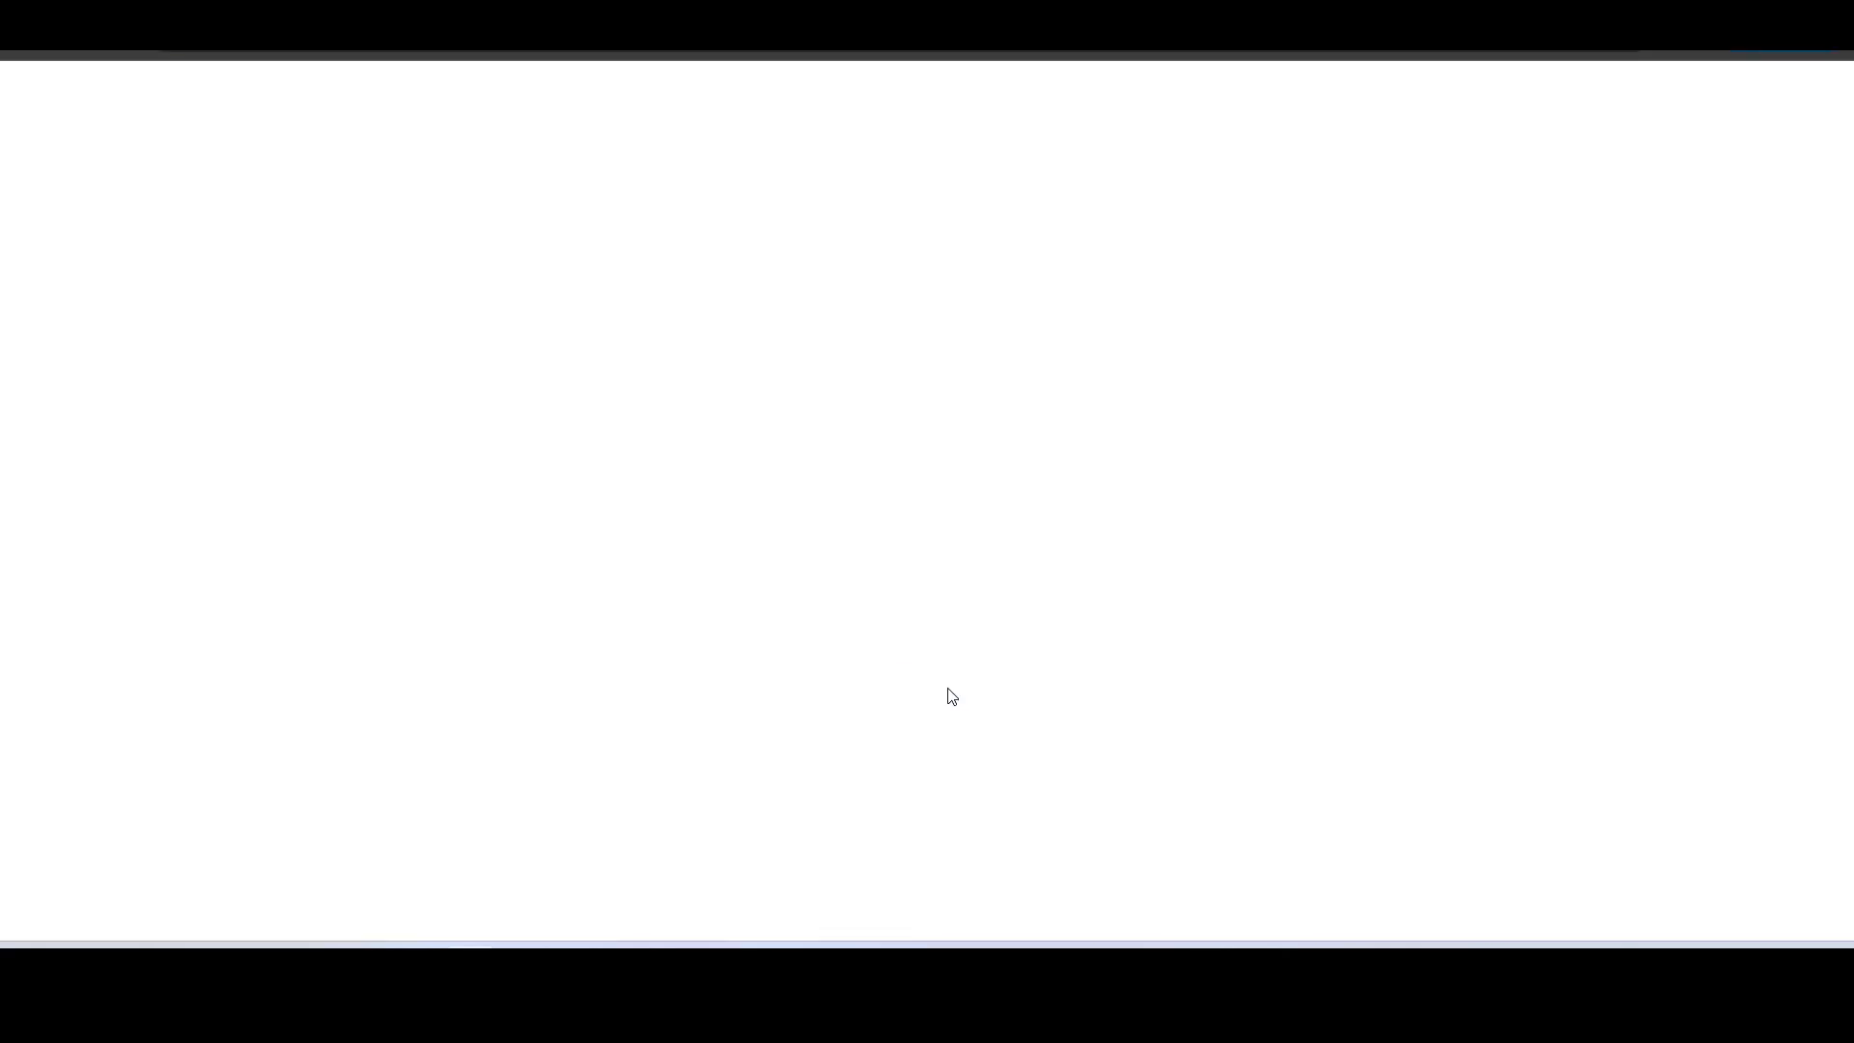
- Set the period for a new invoice to run from 01-July-2025 up to 30-September-2025
scroll(918, 705, "down", 3)
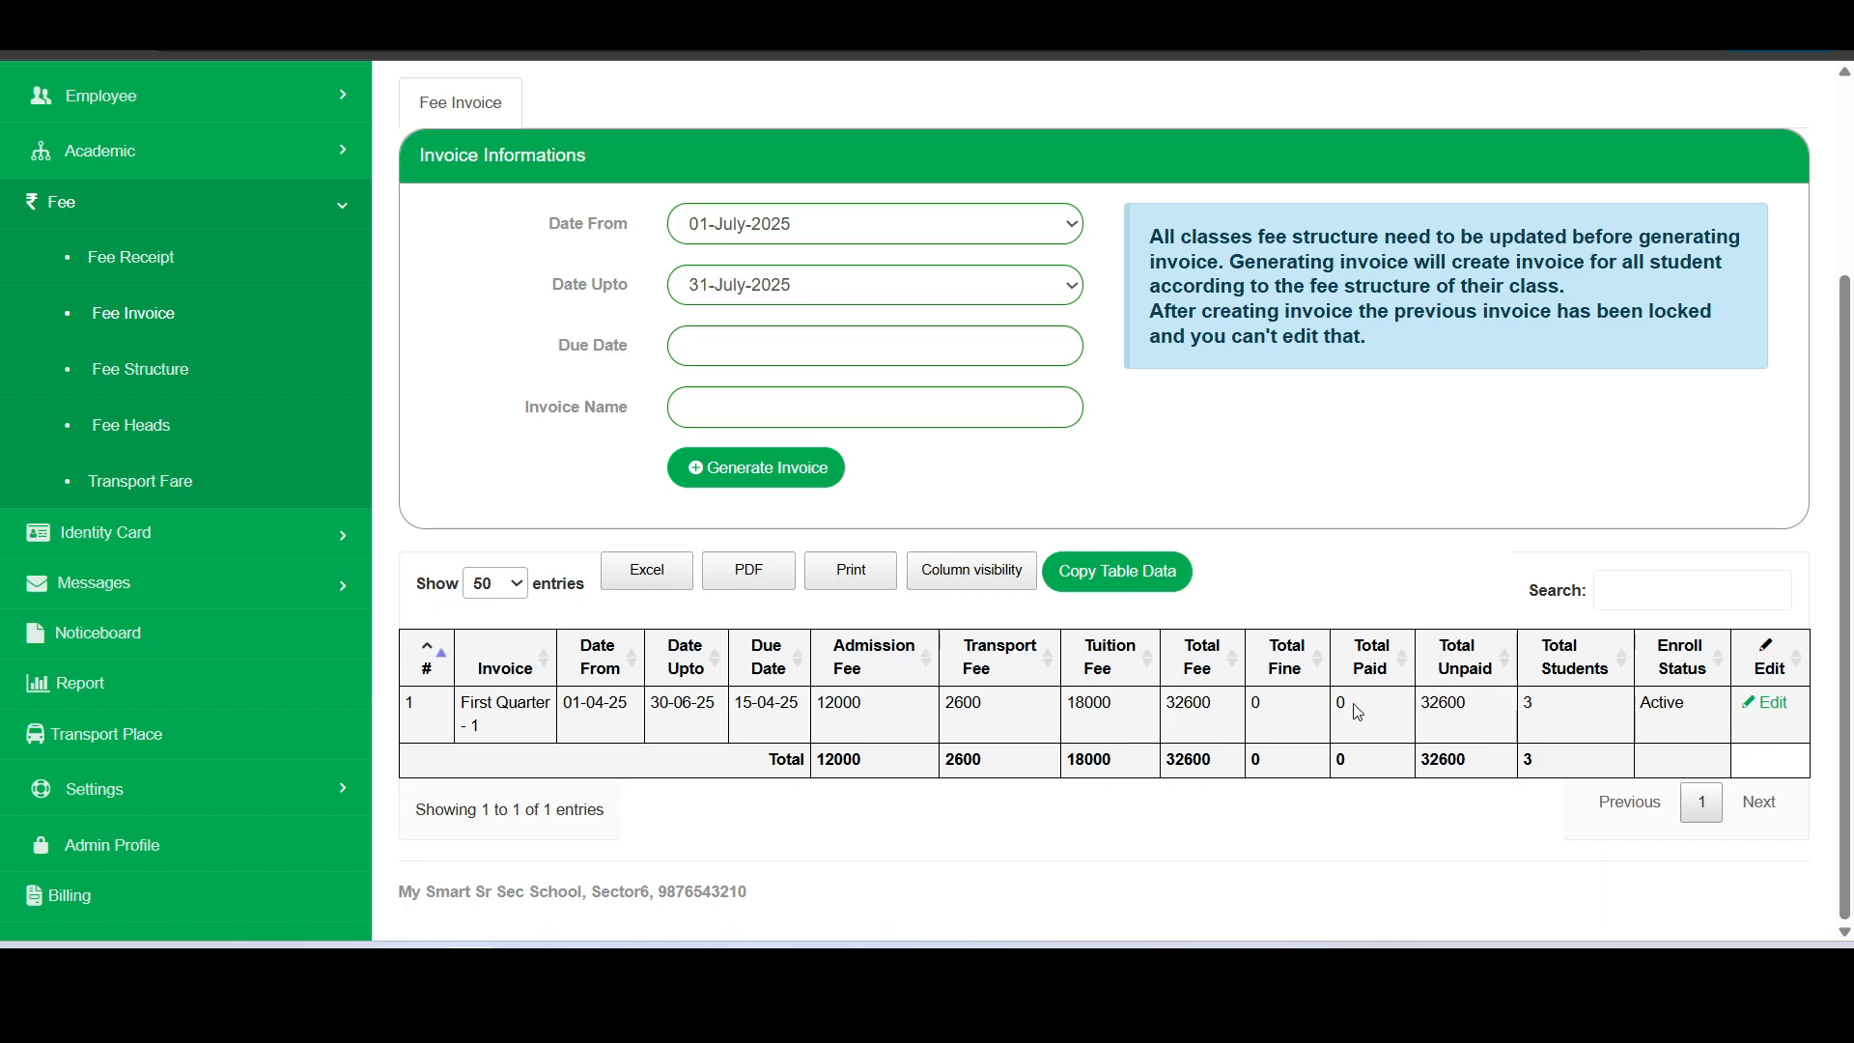
double_click(1528, 704)
left_click(833, 226)
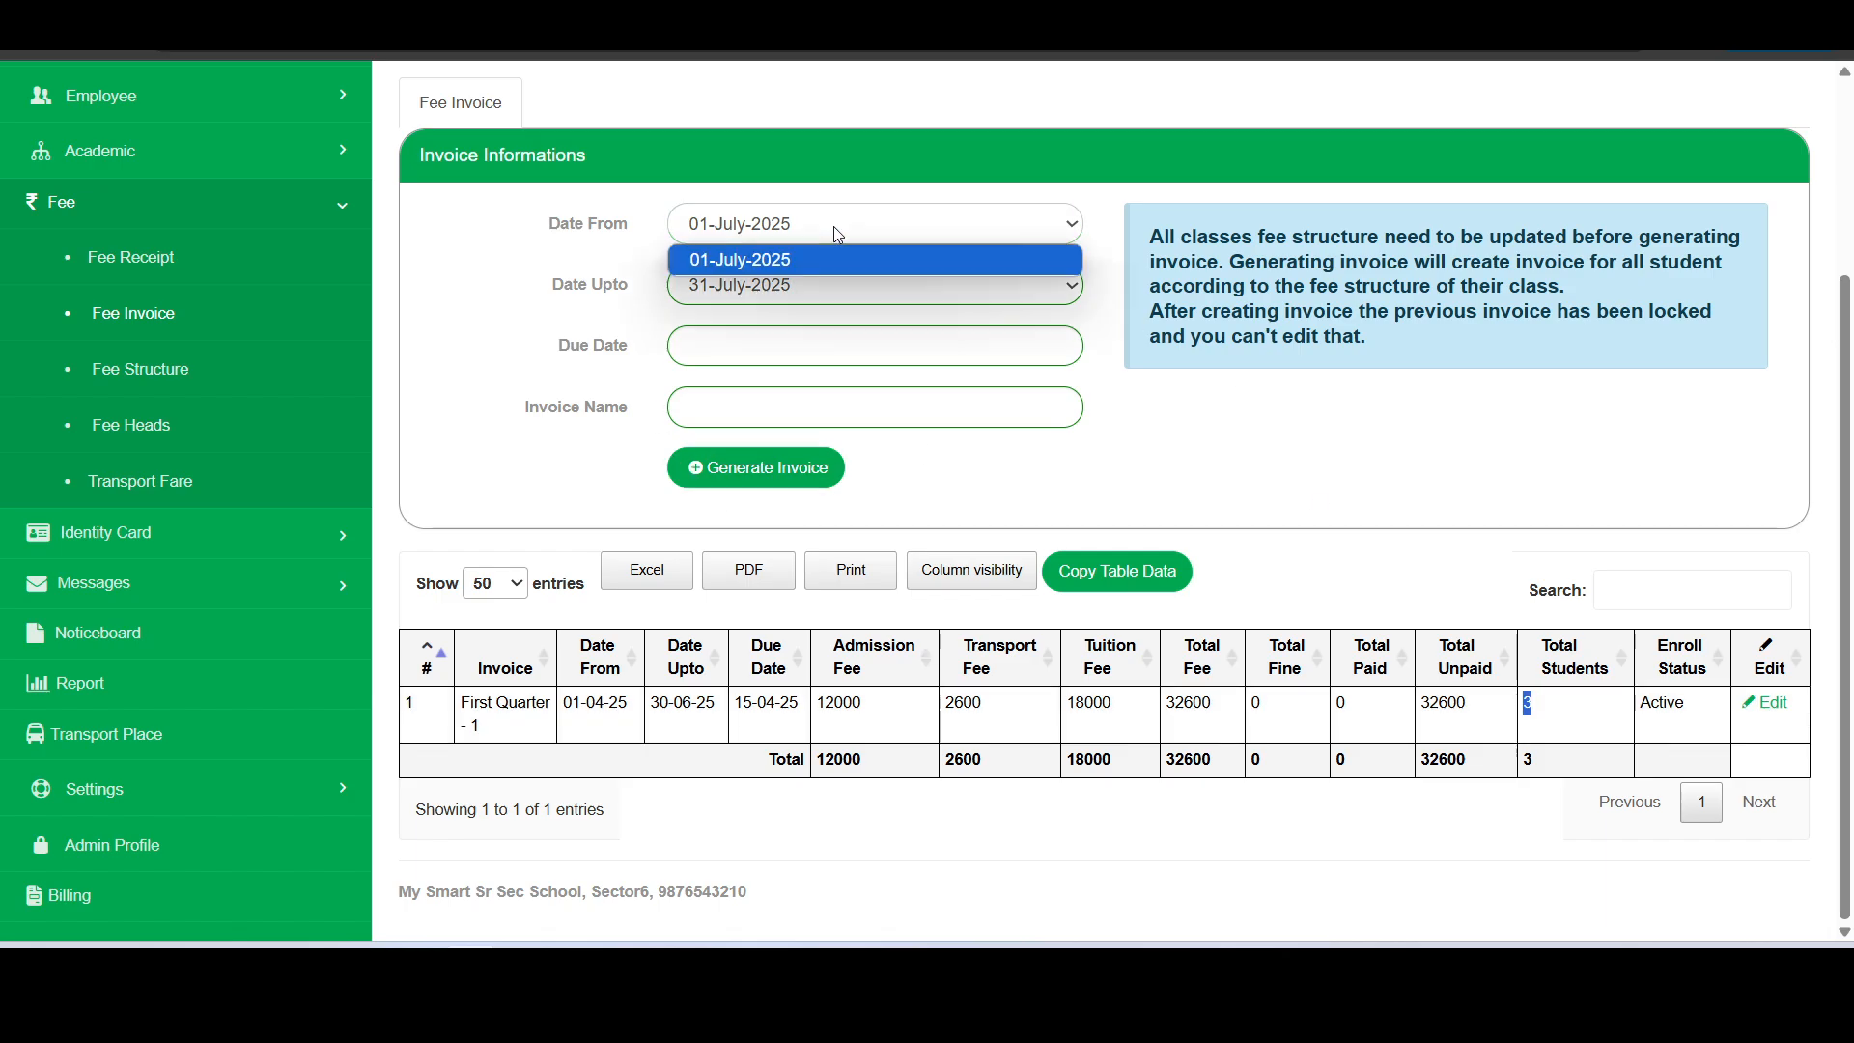
left_click(832, 226)
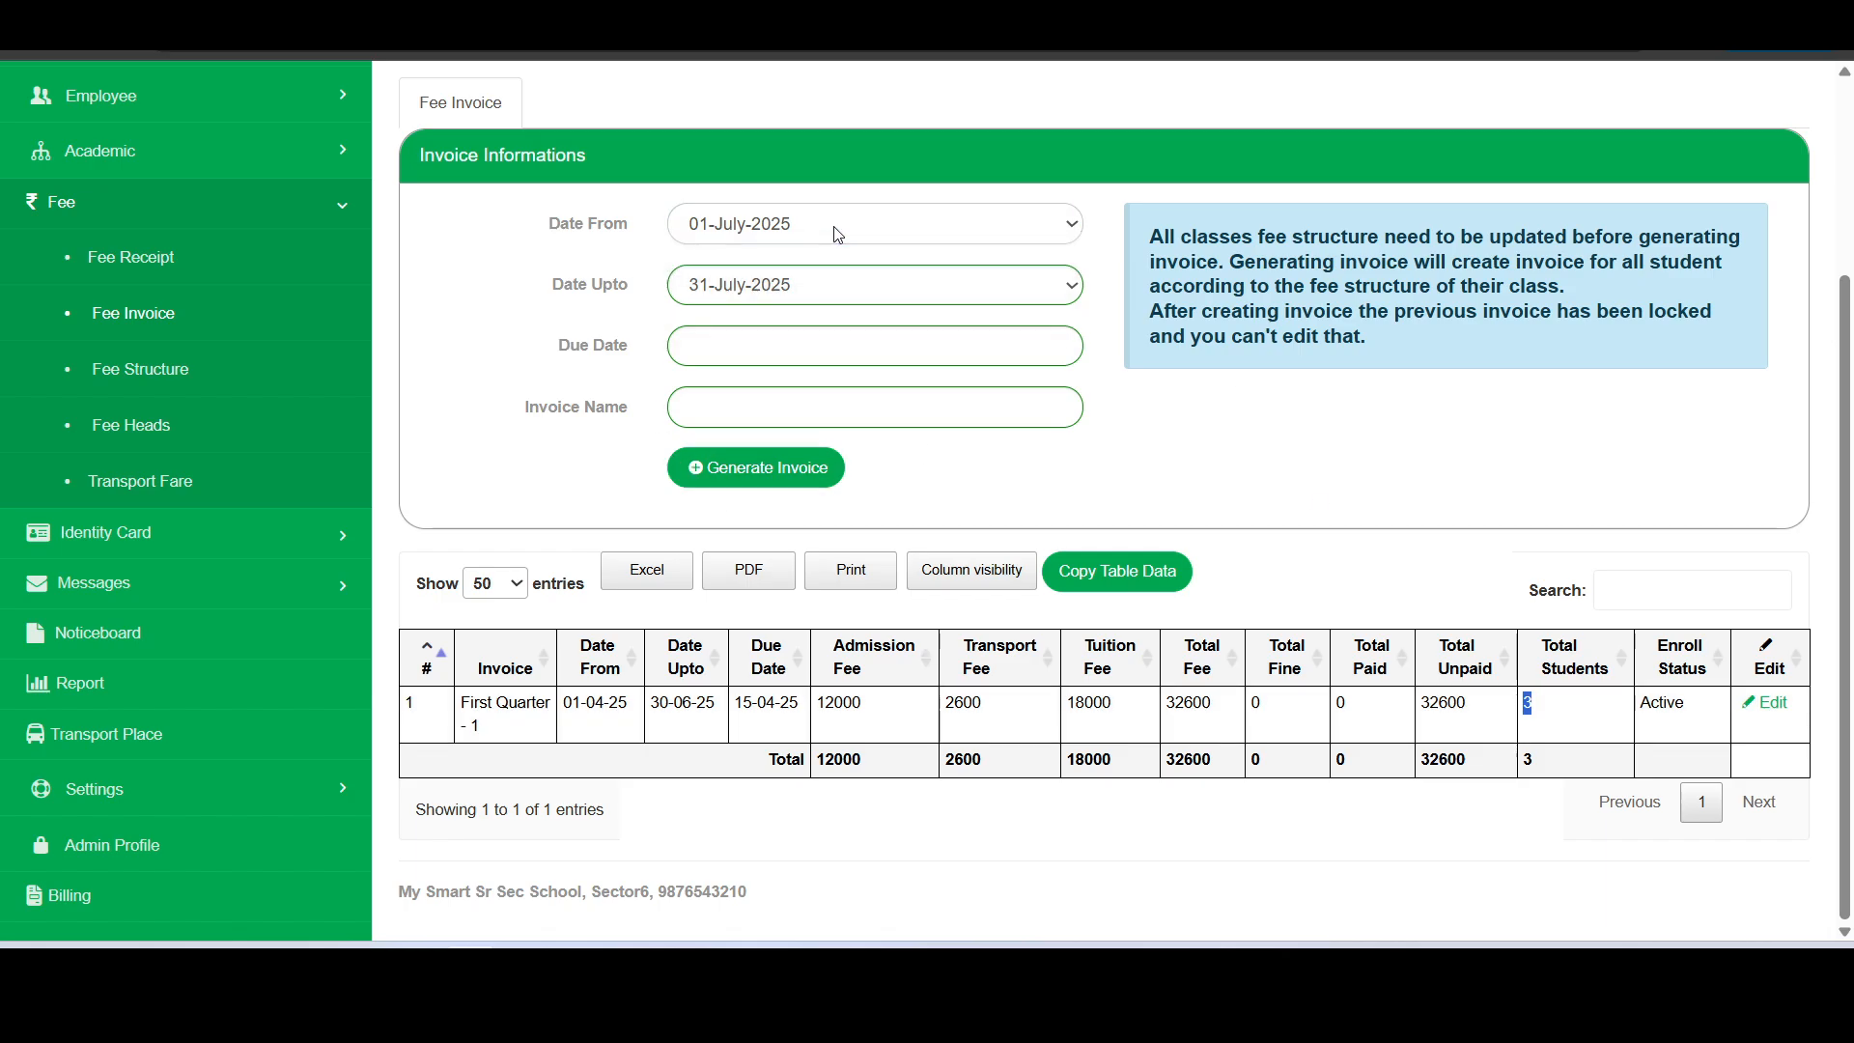
left_click(784, 299)
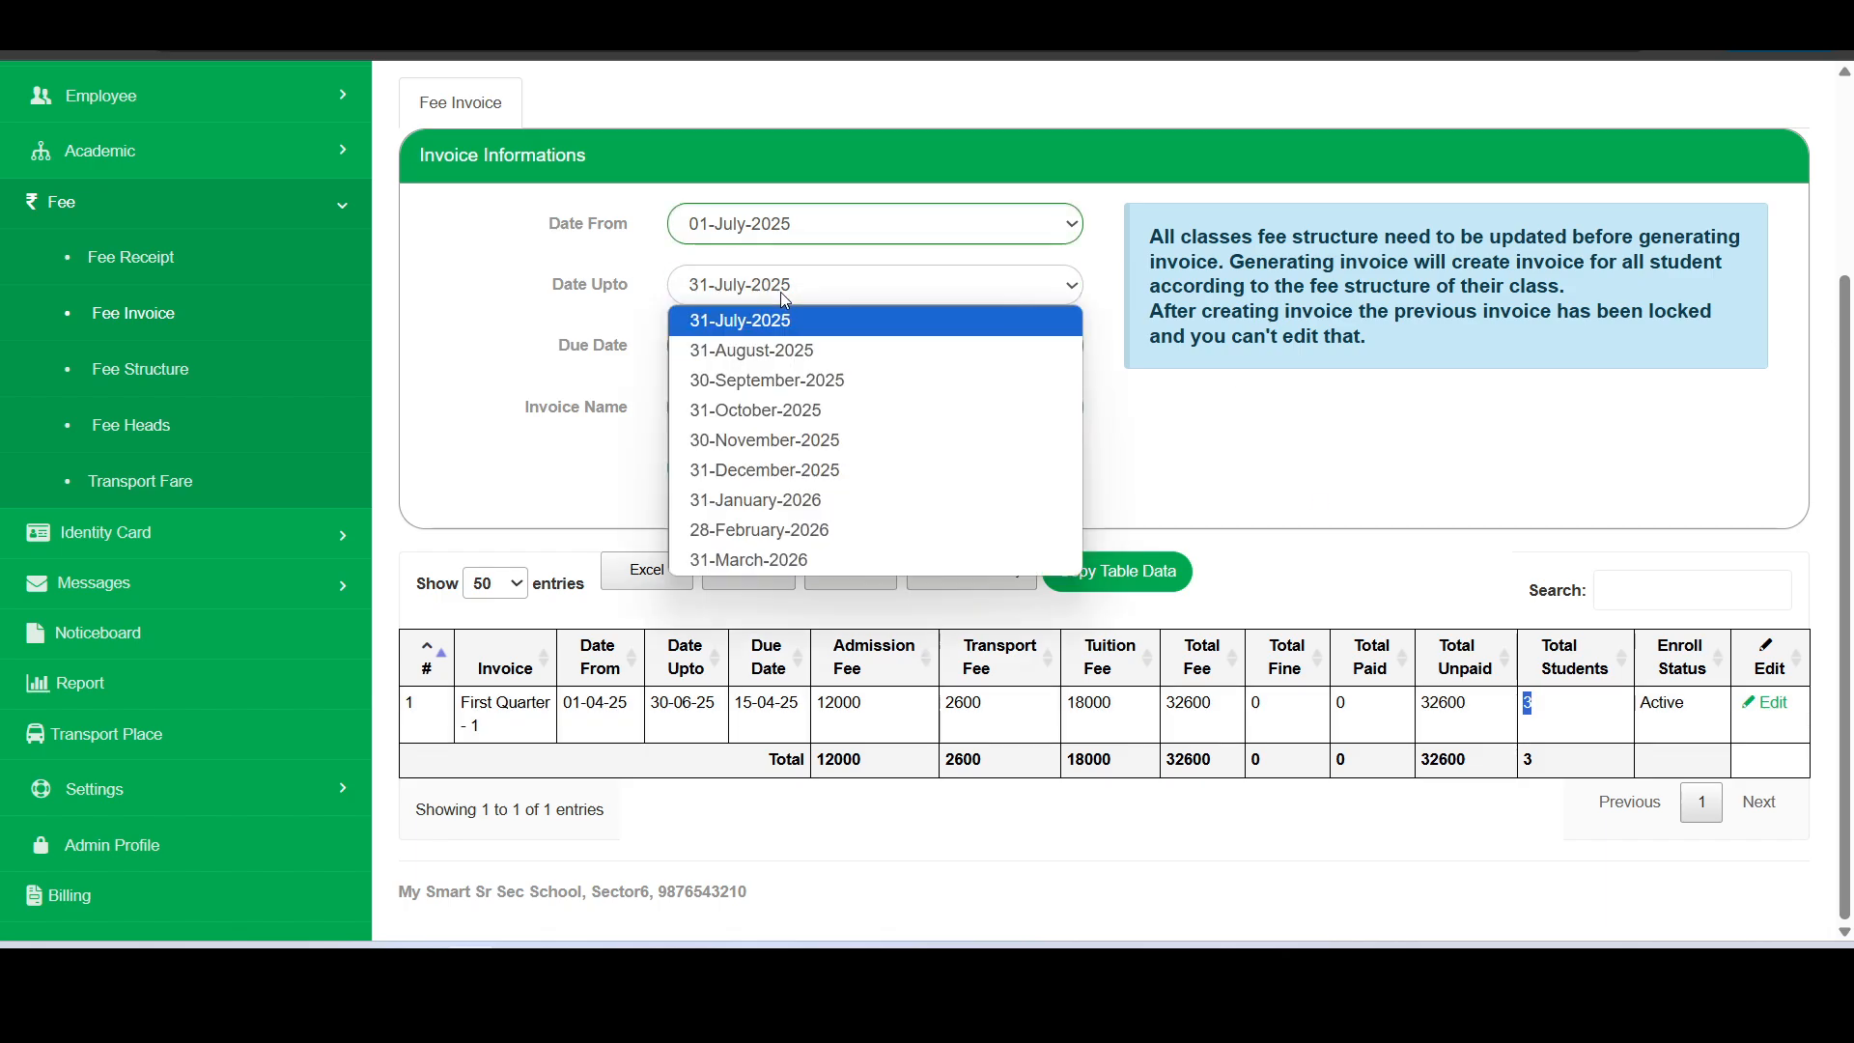
left_click(763, 384)
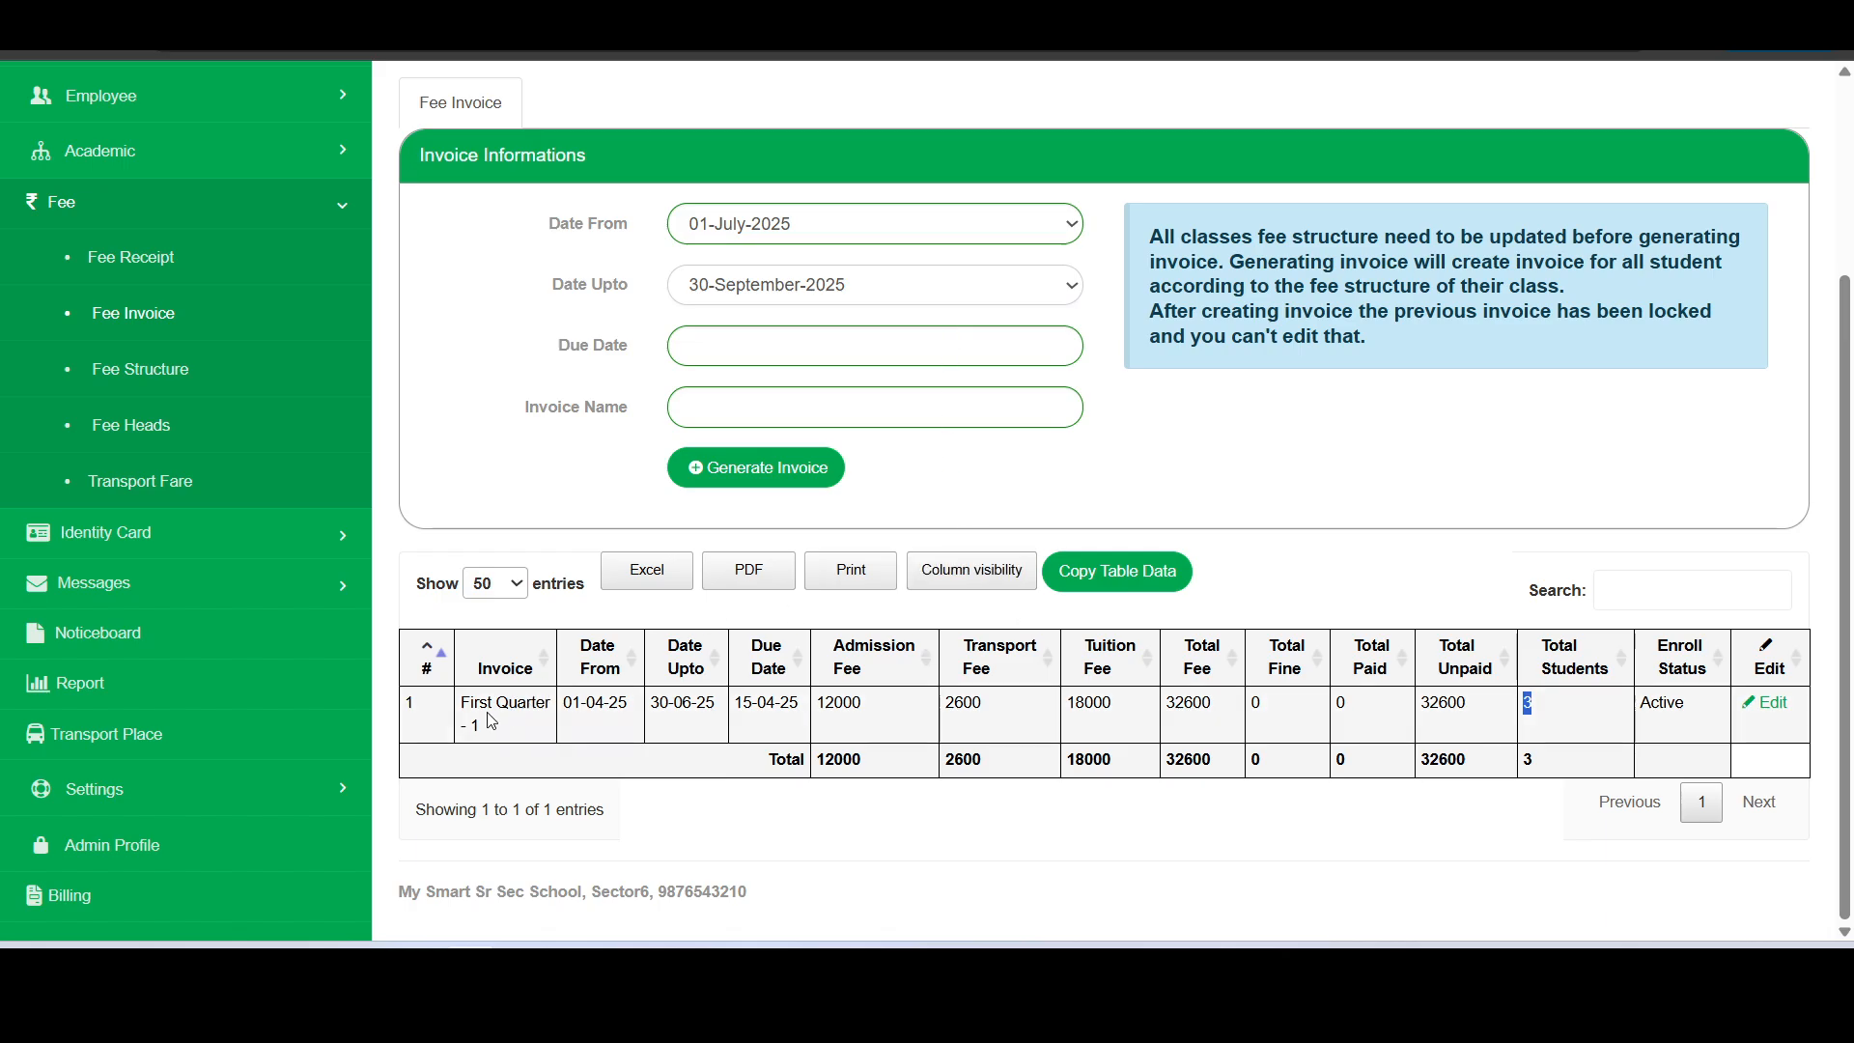
- Examine the First Quarter invoice's included fees and fine settings in its edit form, and close the form
left_click(1769, 704)
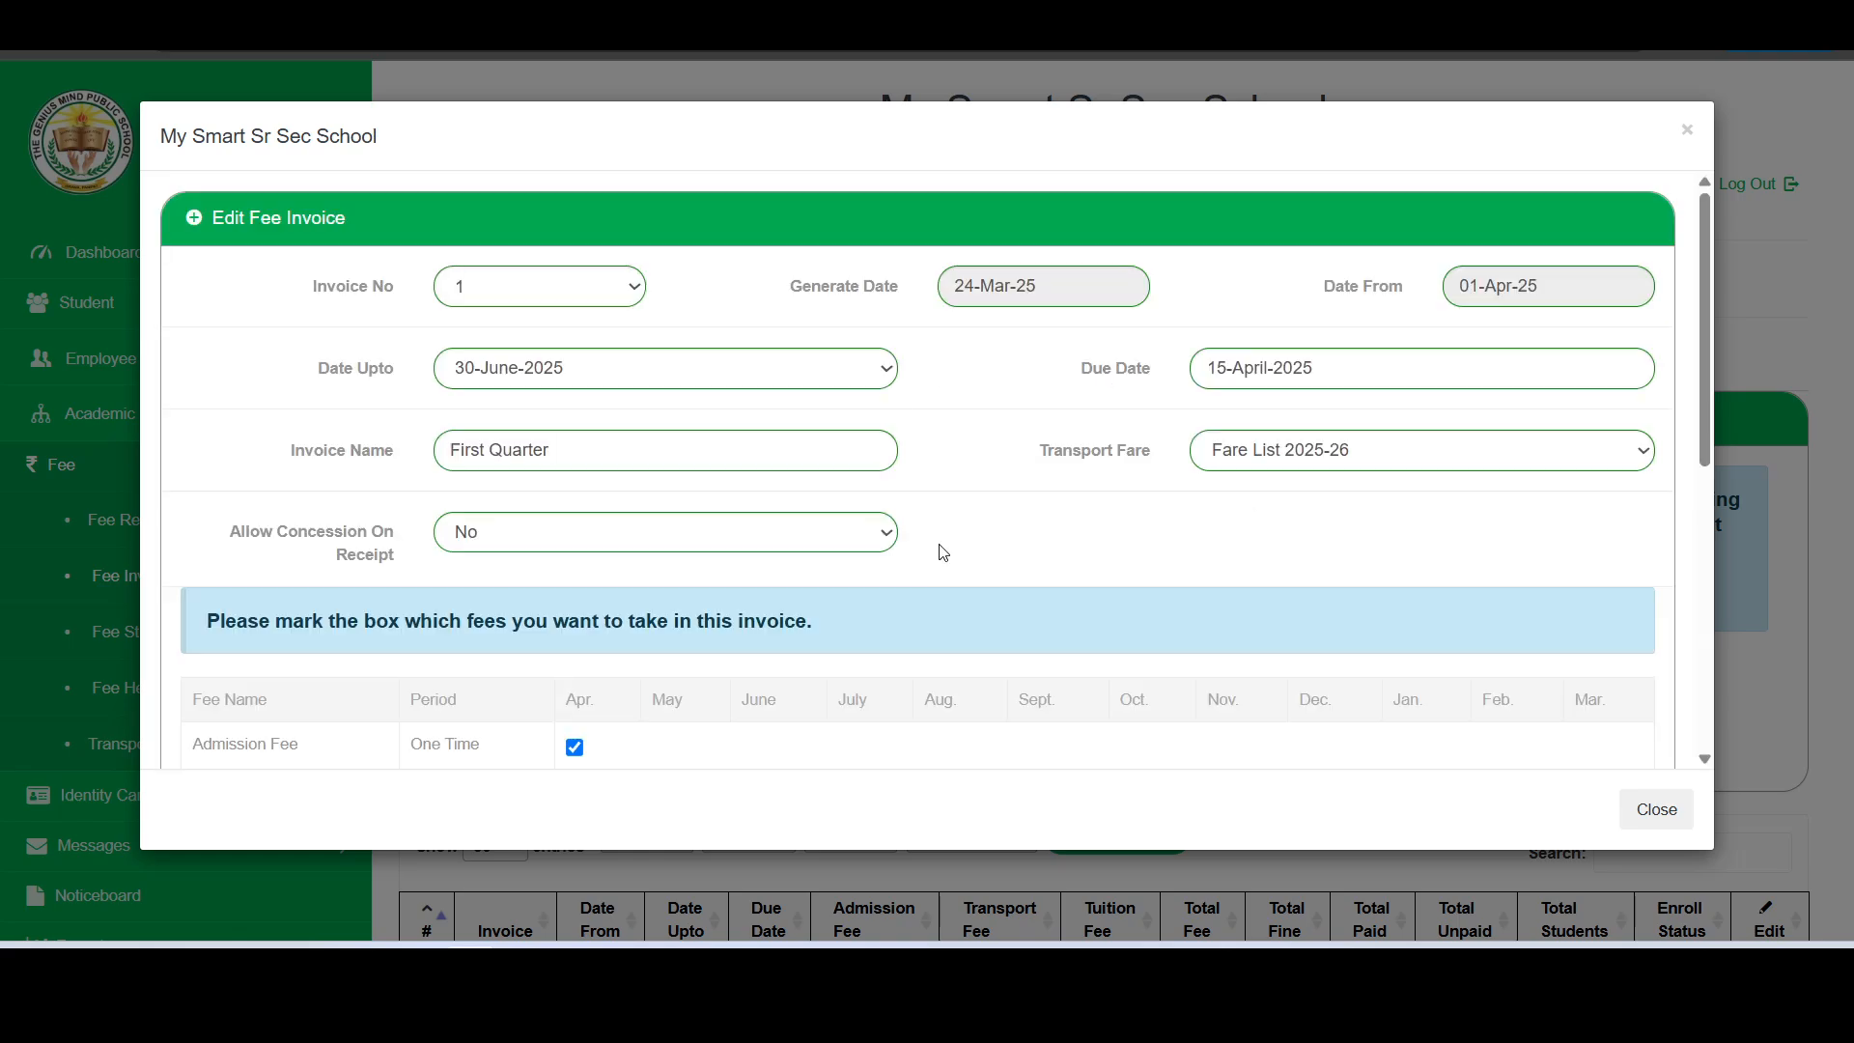
scroll(936, 567, "down", 5)
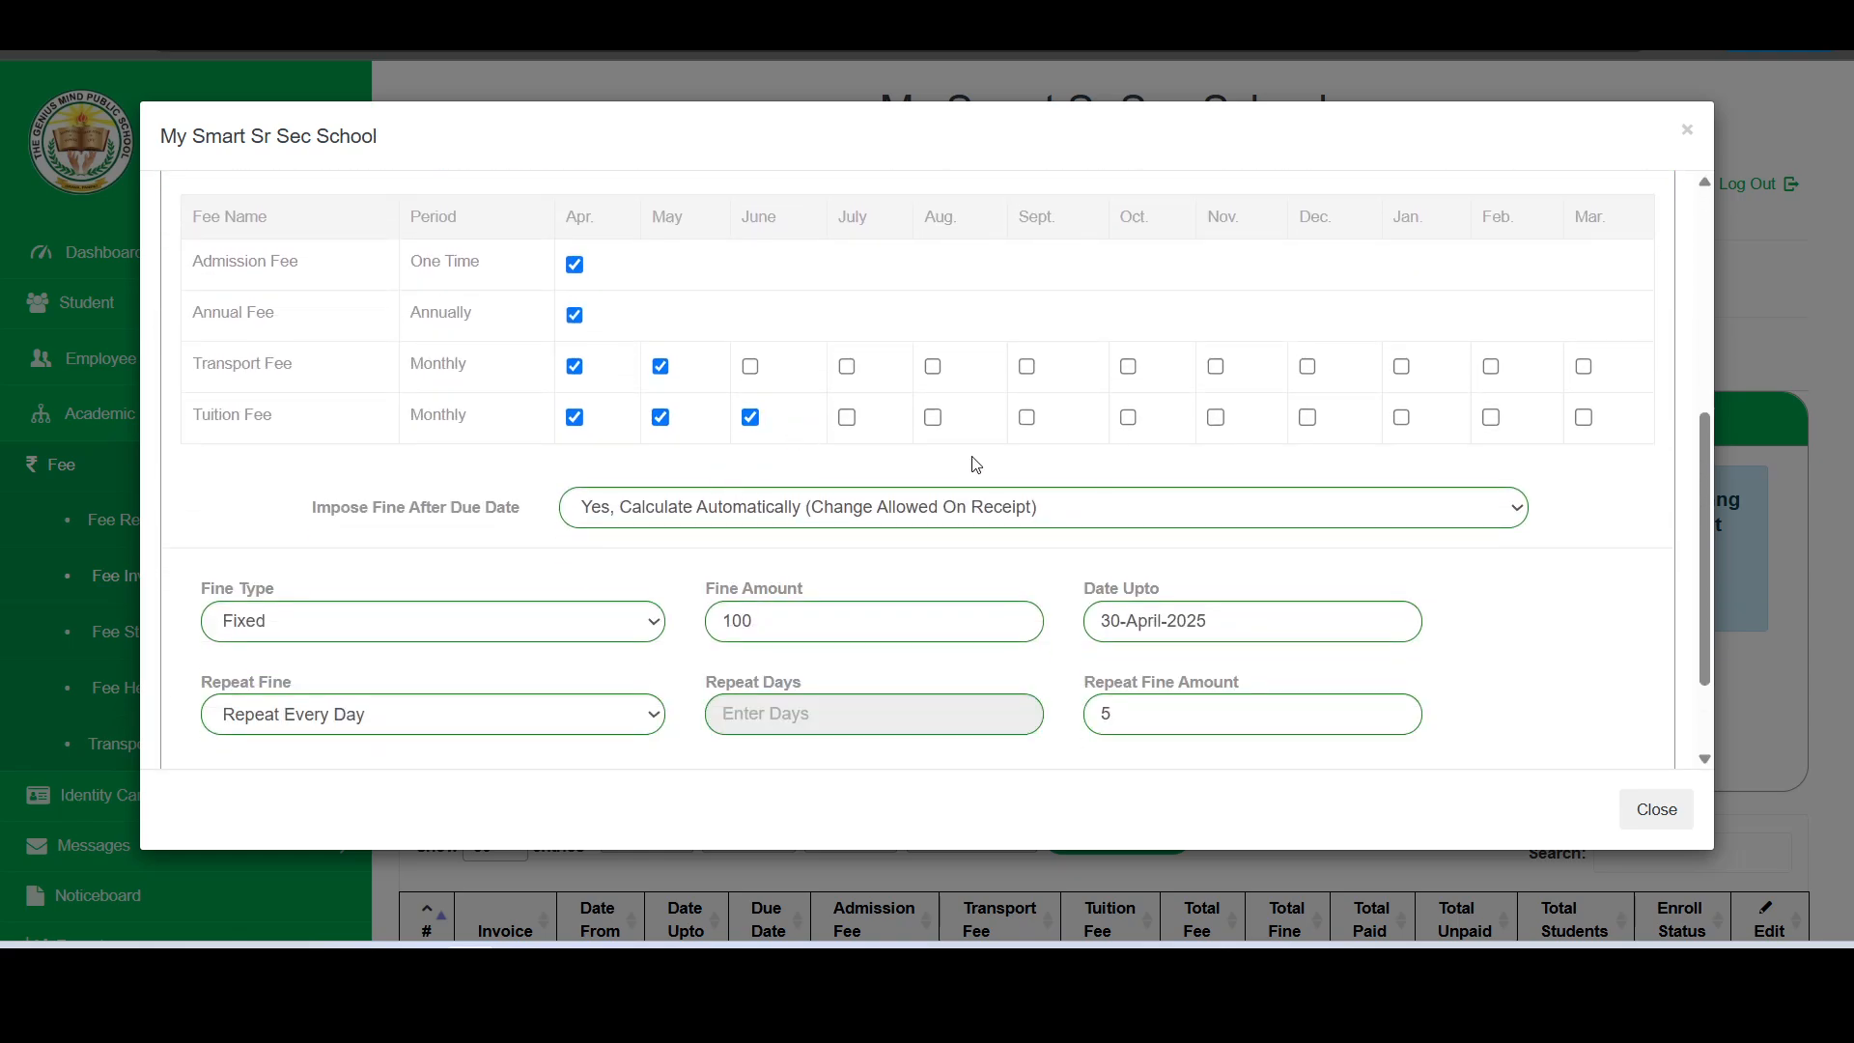
left_click(1654, 809)
scroll(1415, 754, "down", 2)
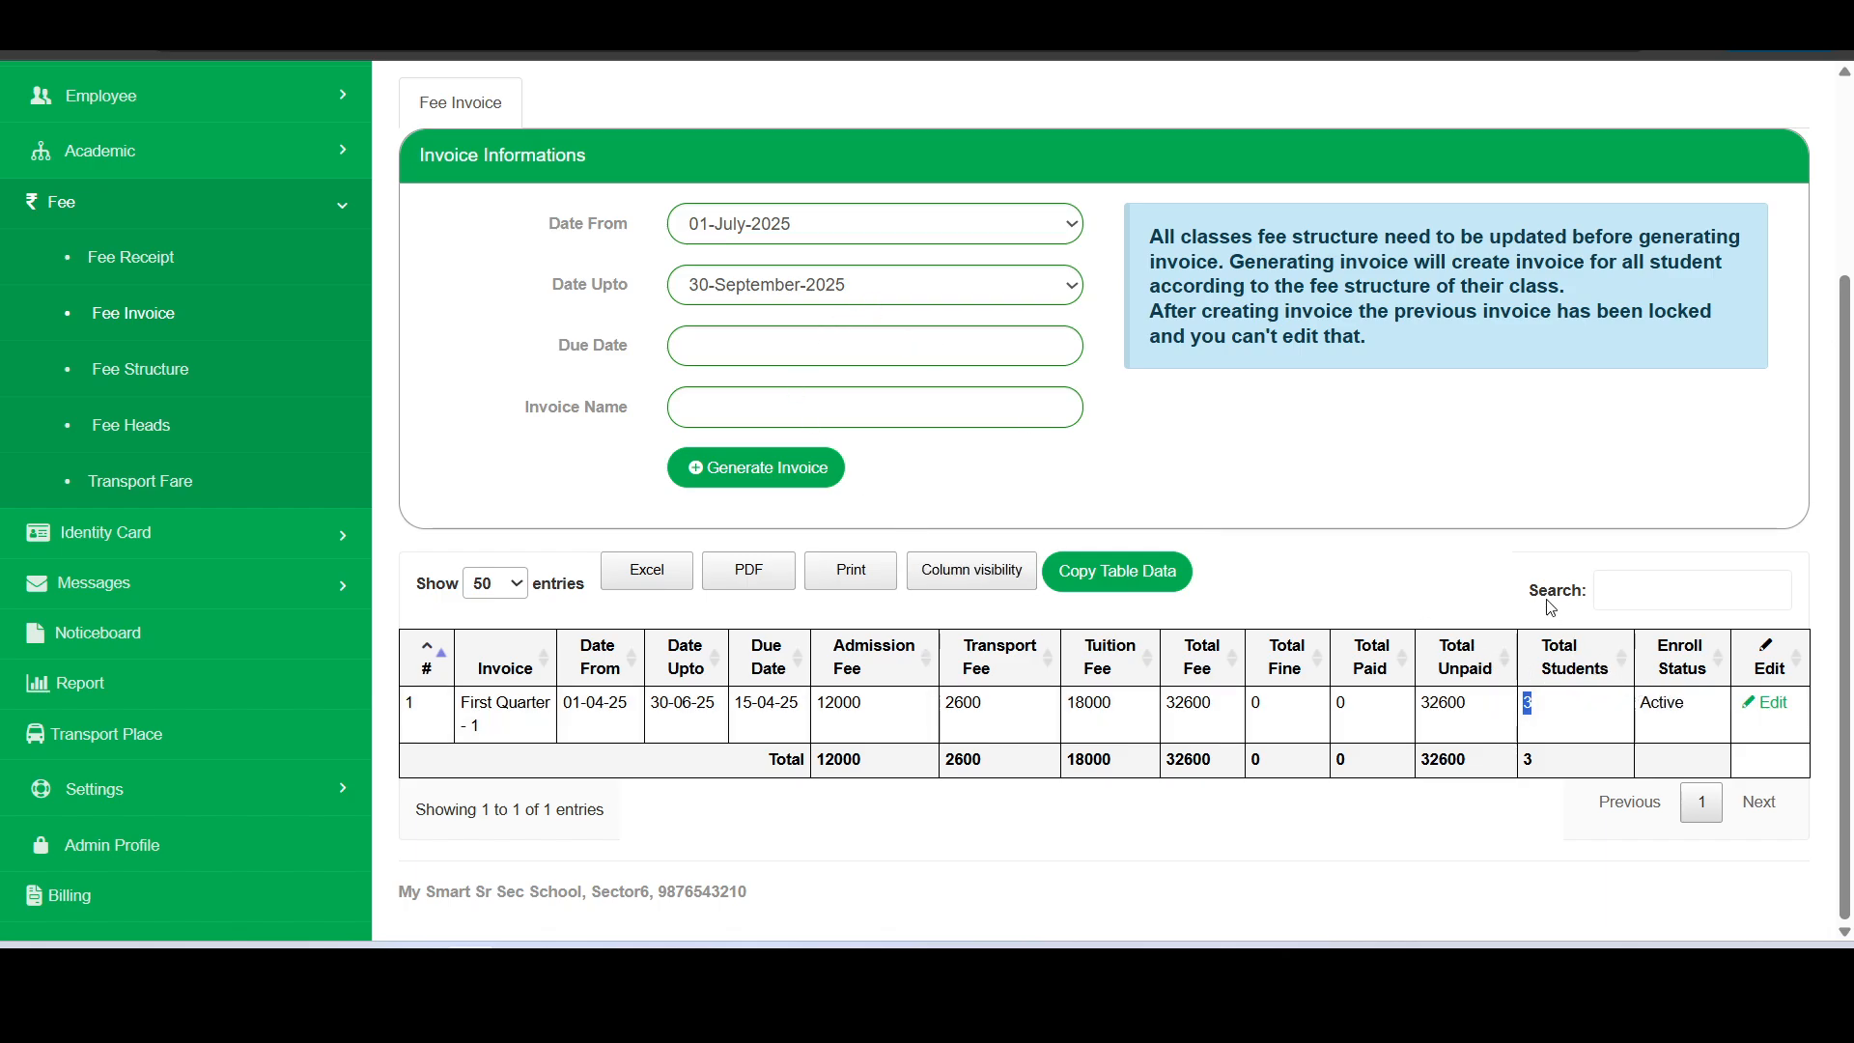
left_click(1469, 554)
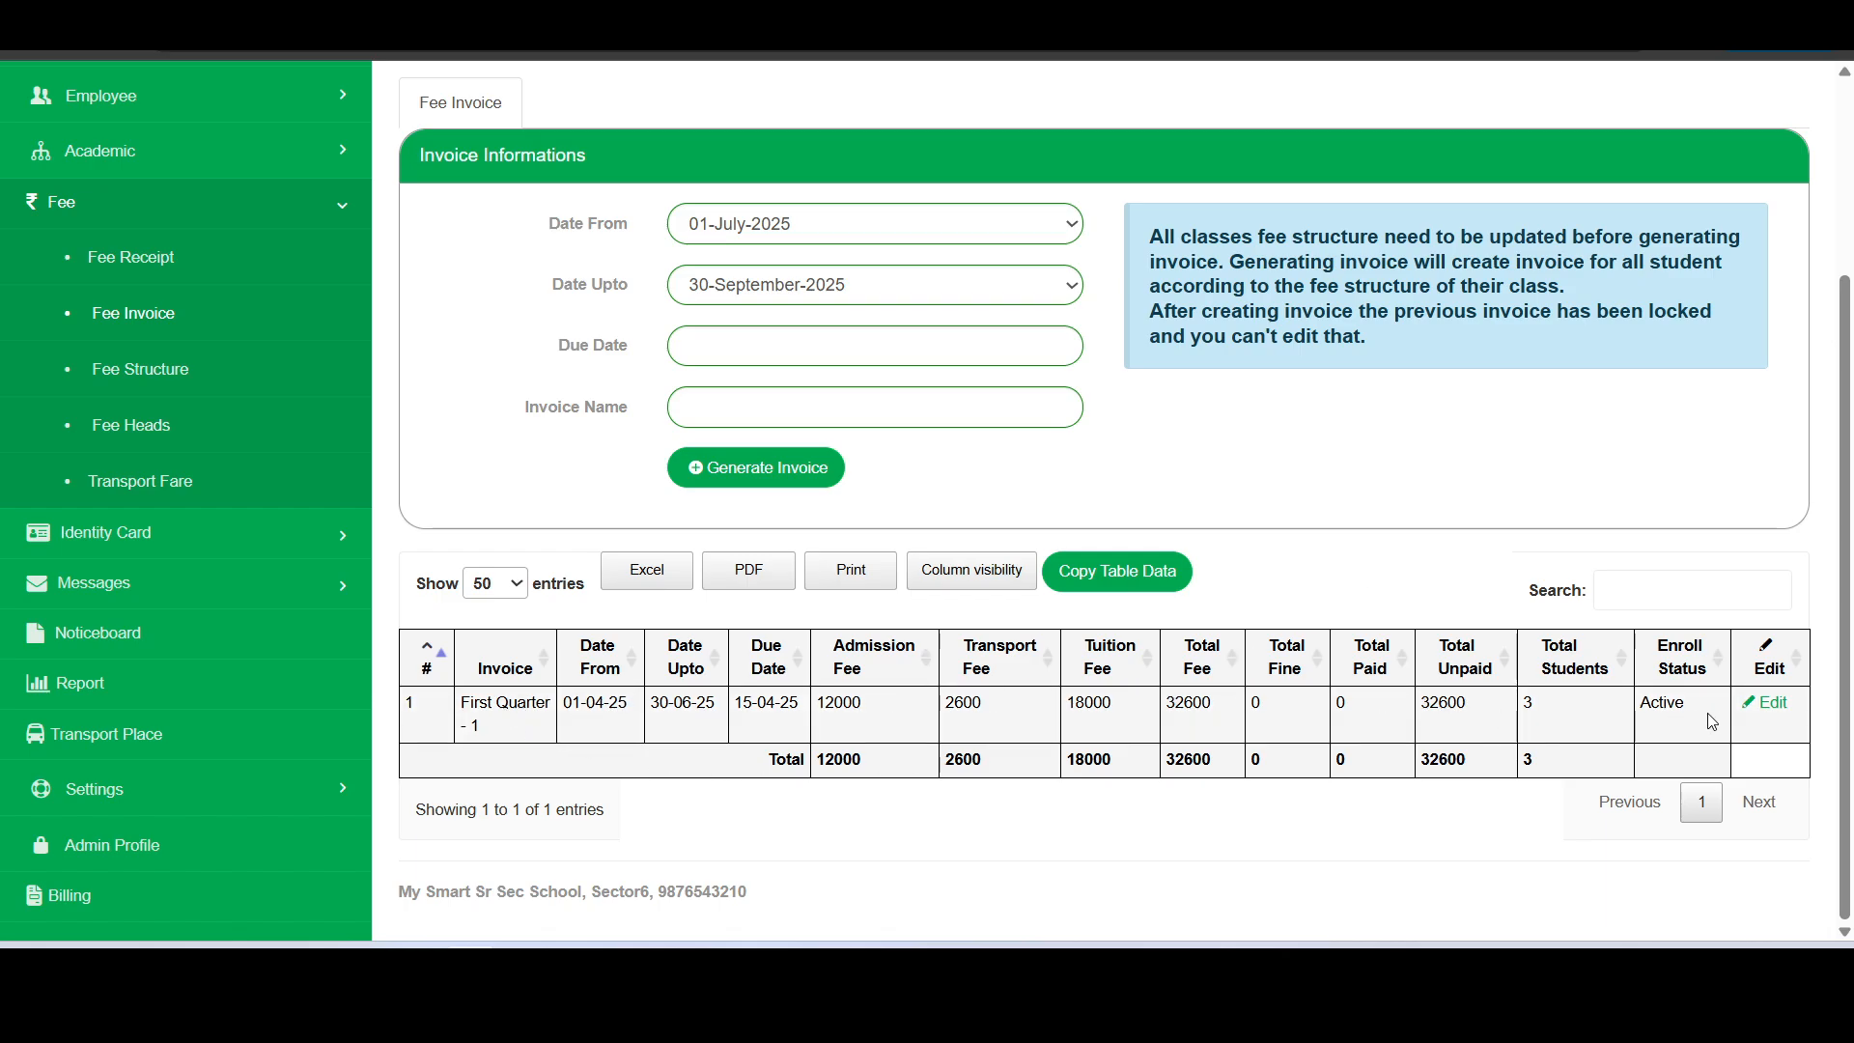
left_click(1765, 704)
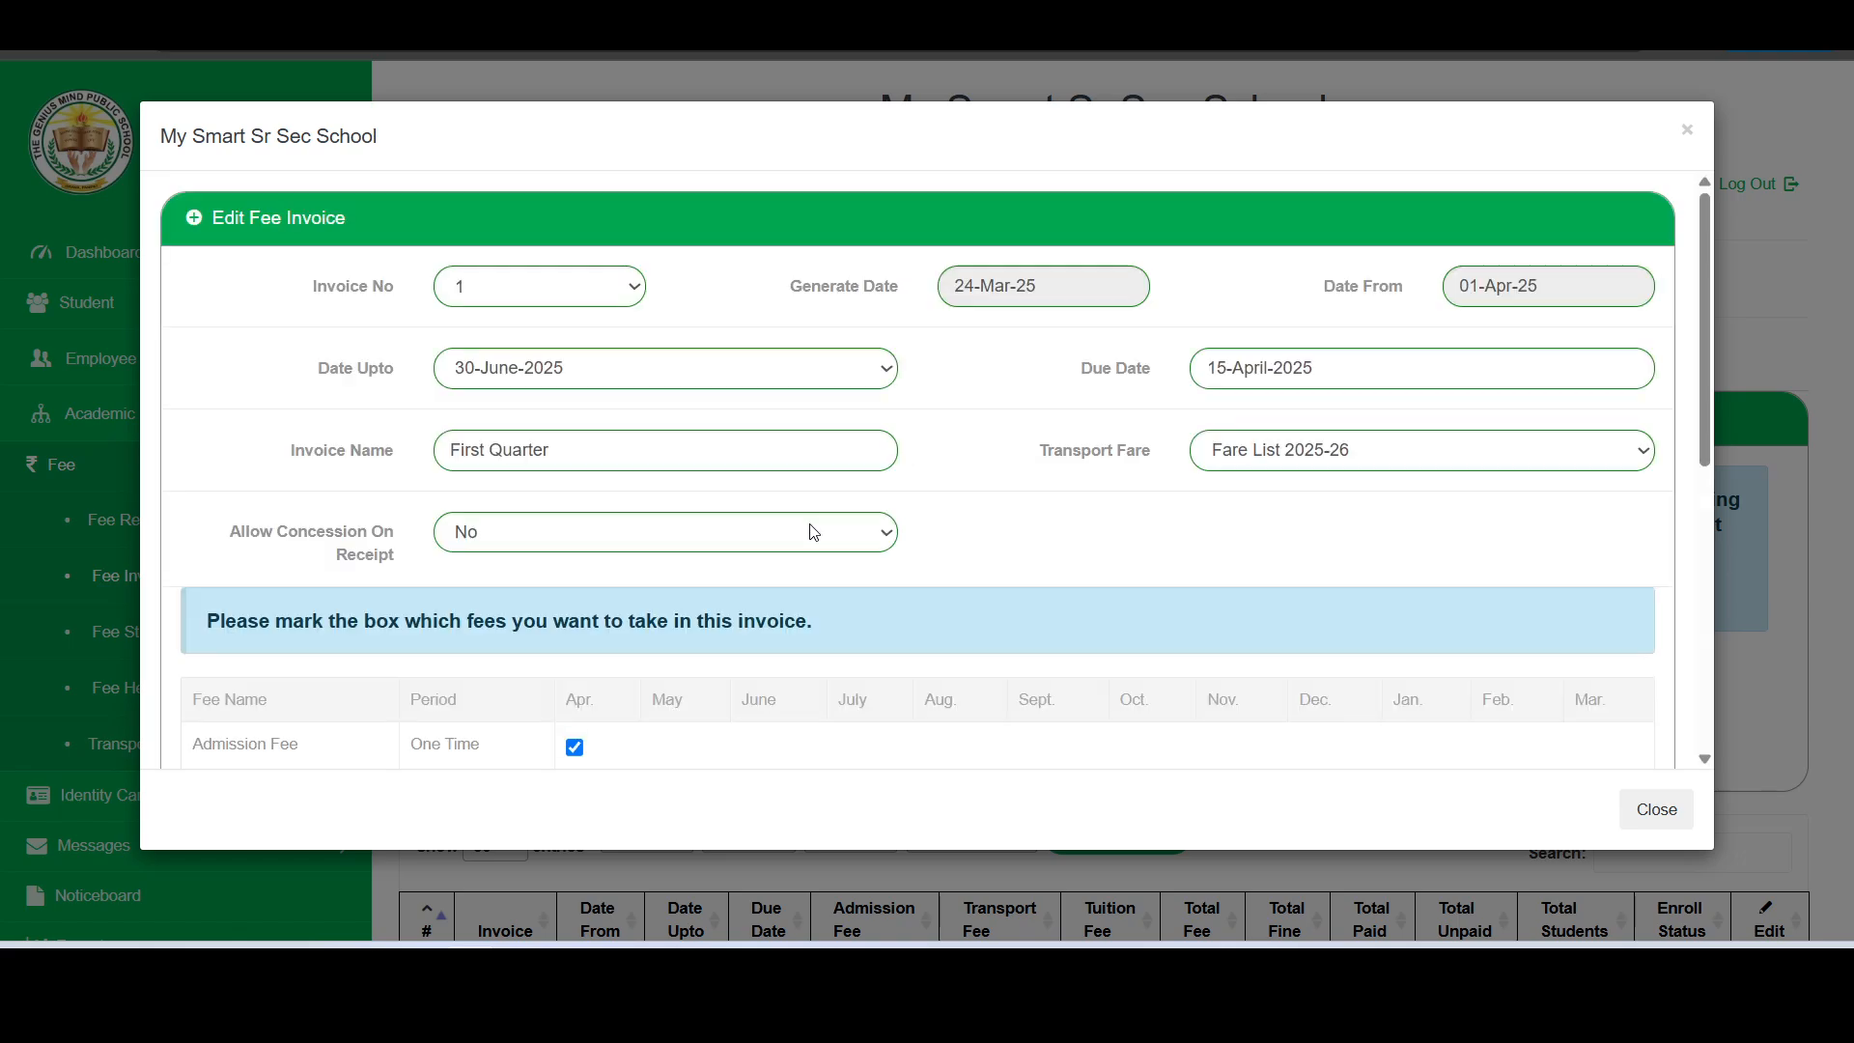
scroll(814, 532, "down", 3)
scroll(814, 532, "down", 2)
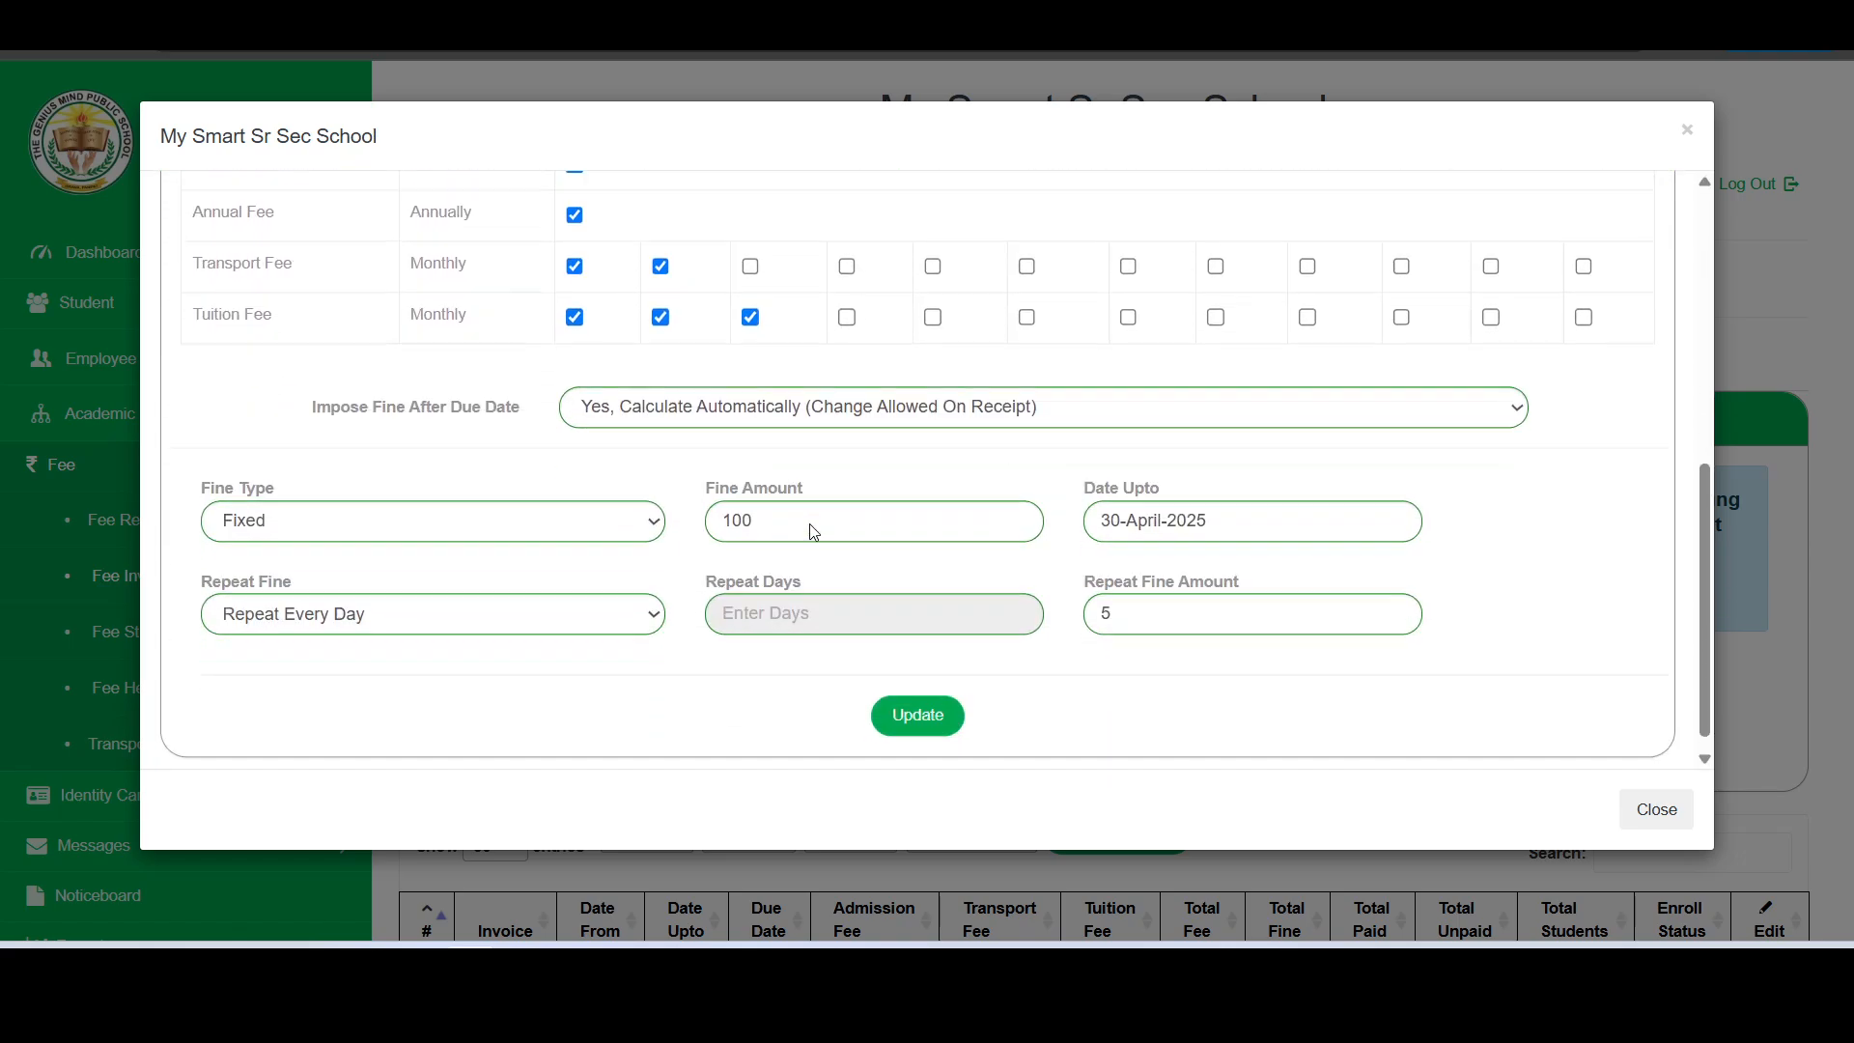
left_click(1640, 811)
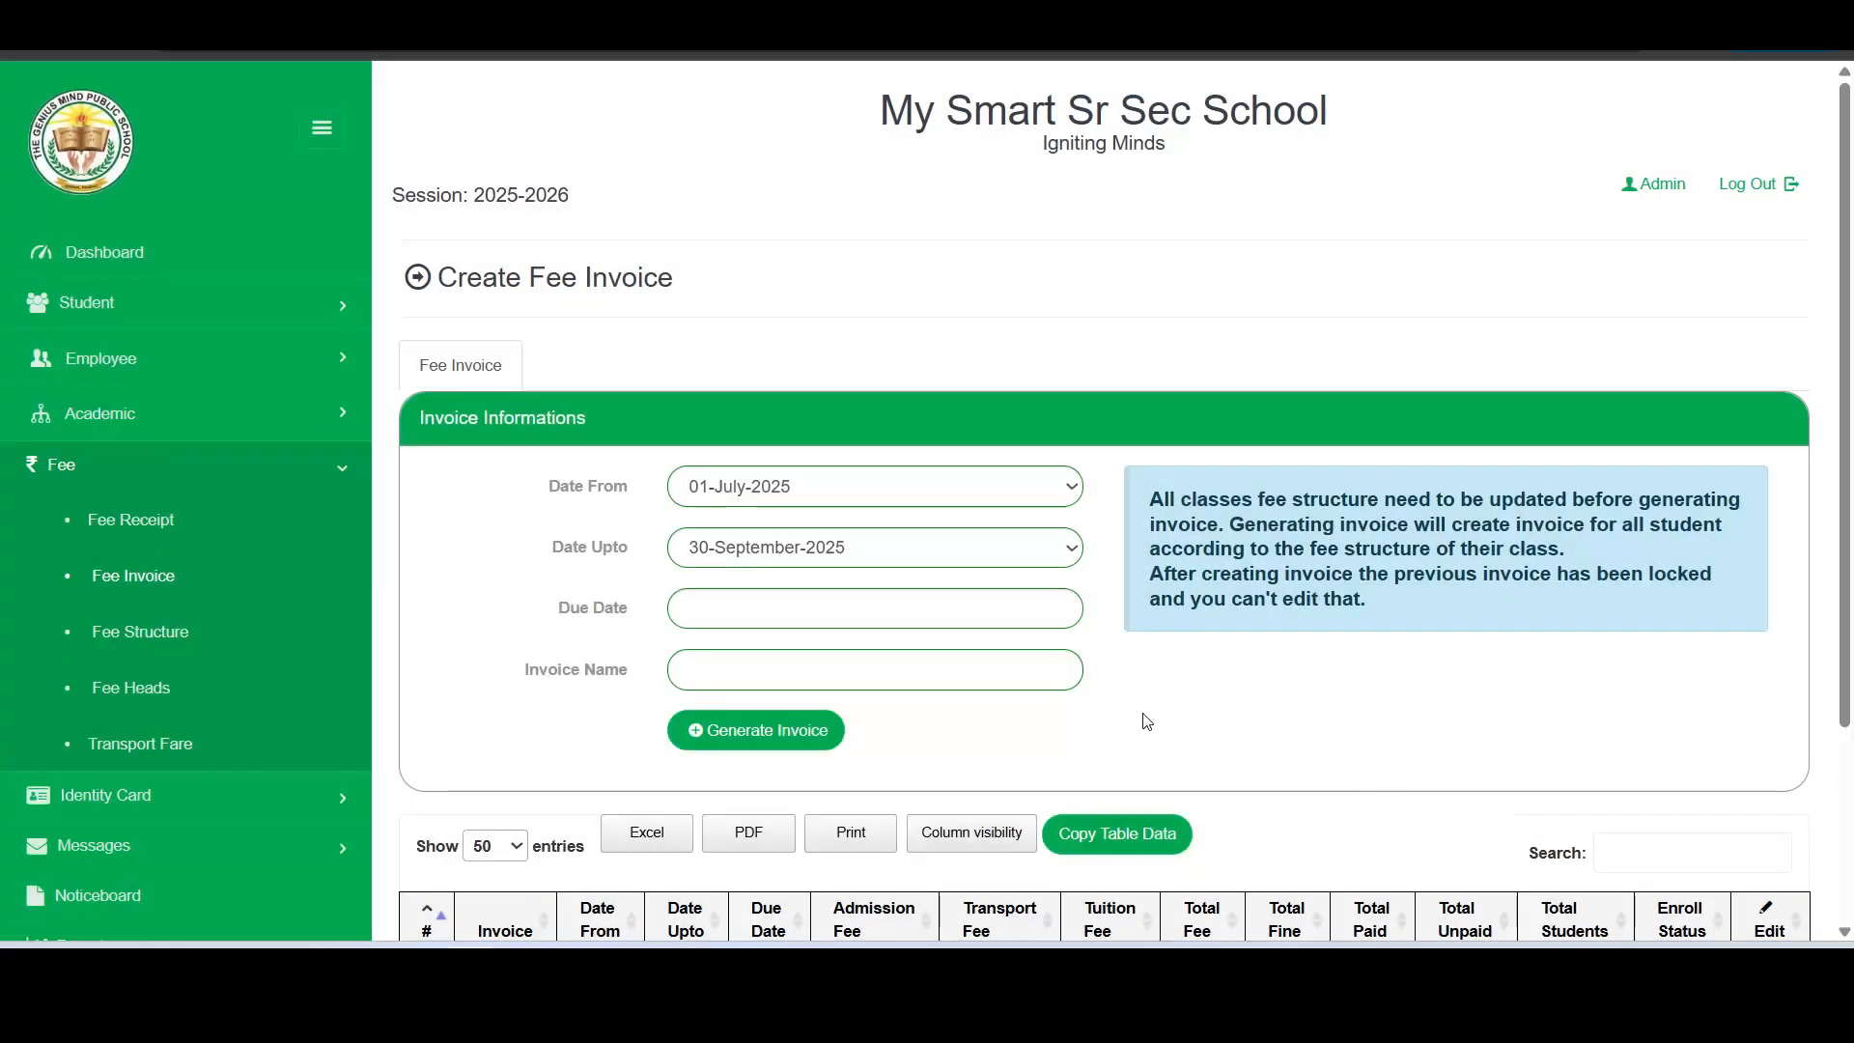
scroll(1195, 679, "down", 3)
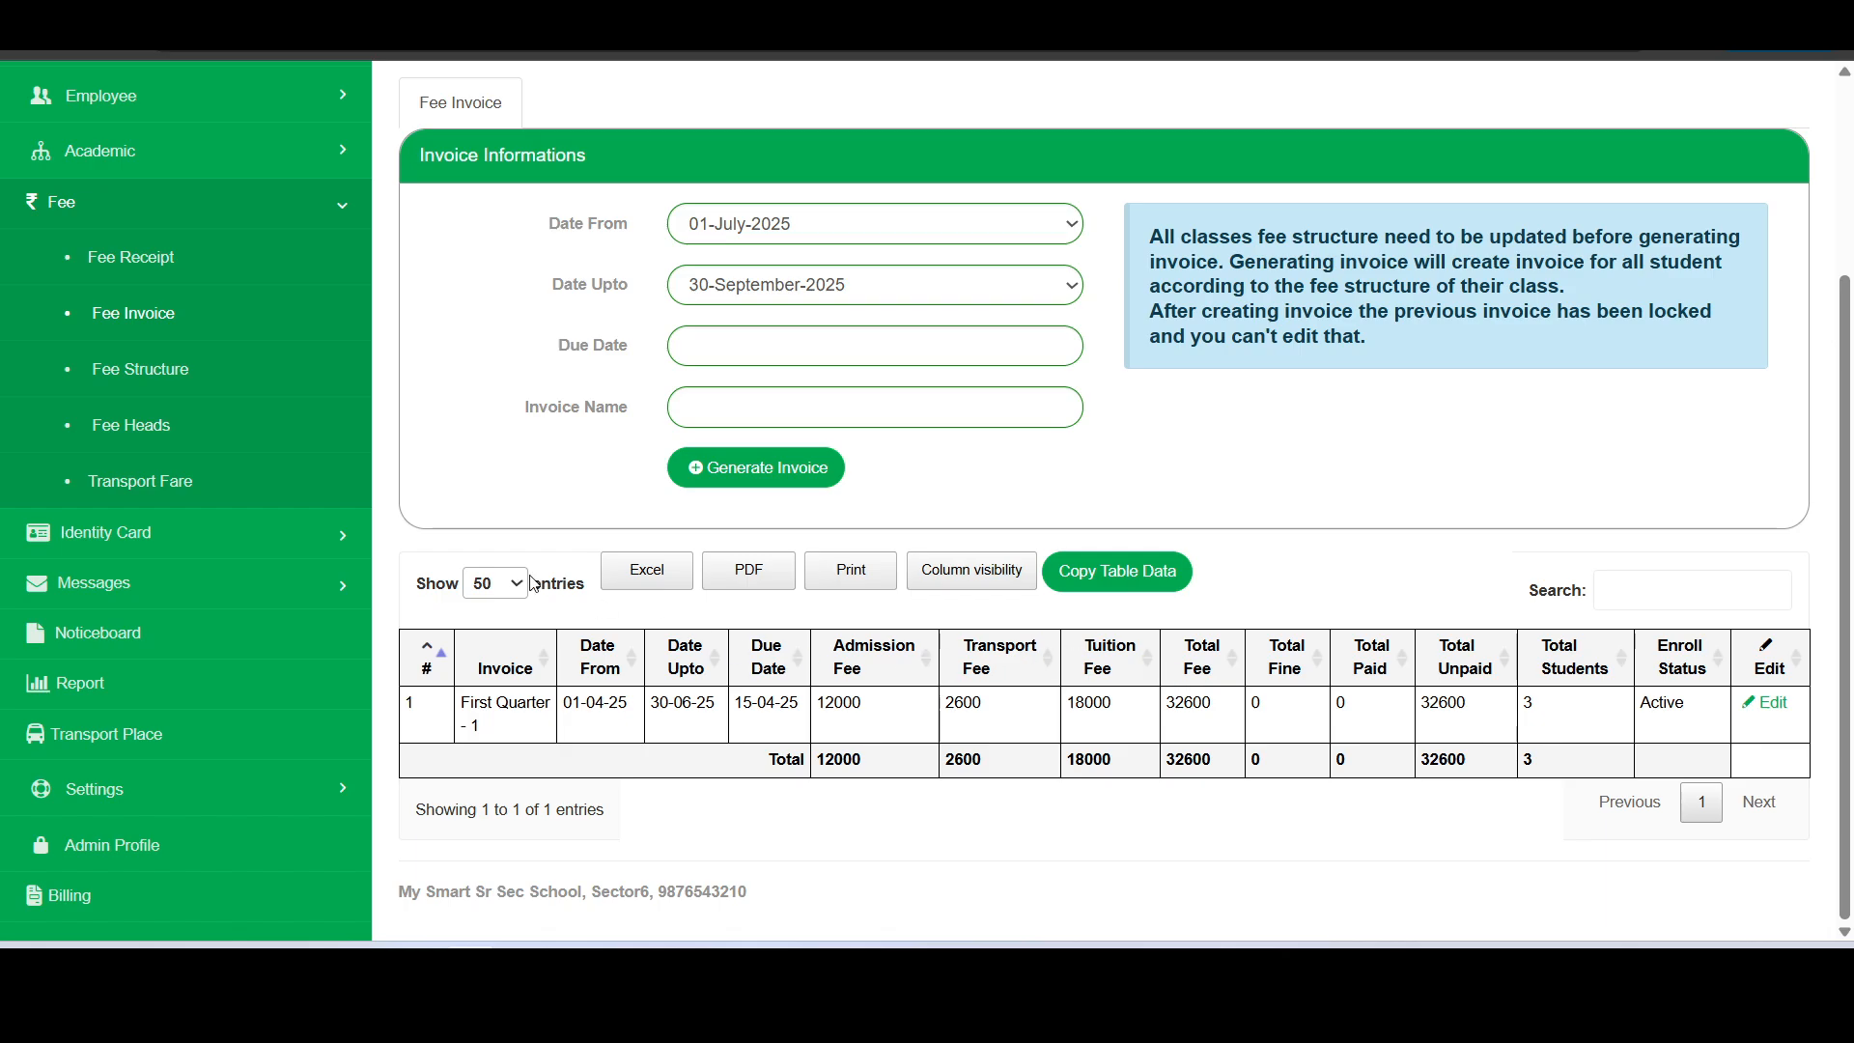
scroll(427, 541, "up", 3)
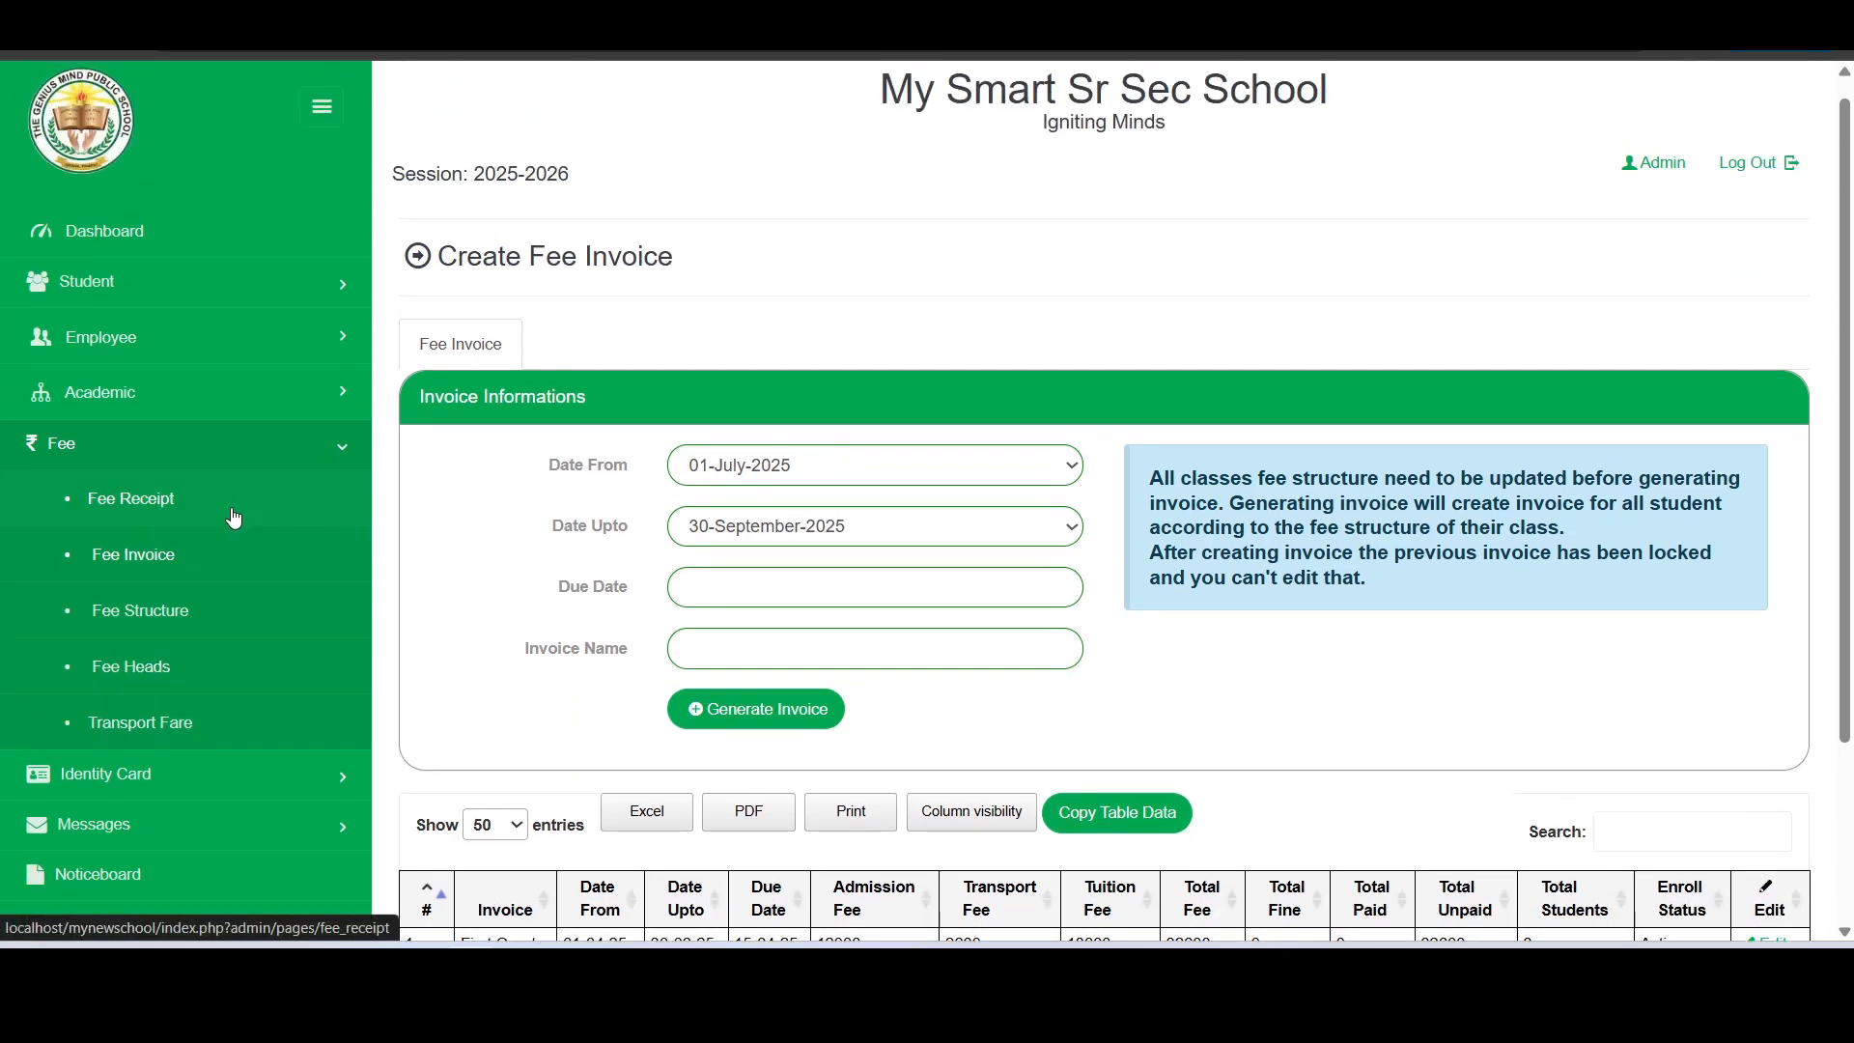
left_click(140, 502)
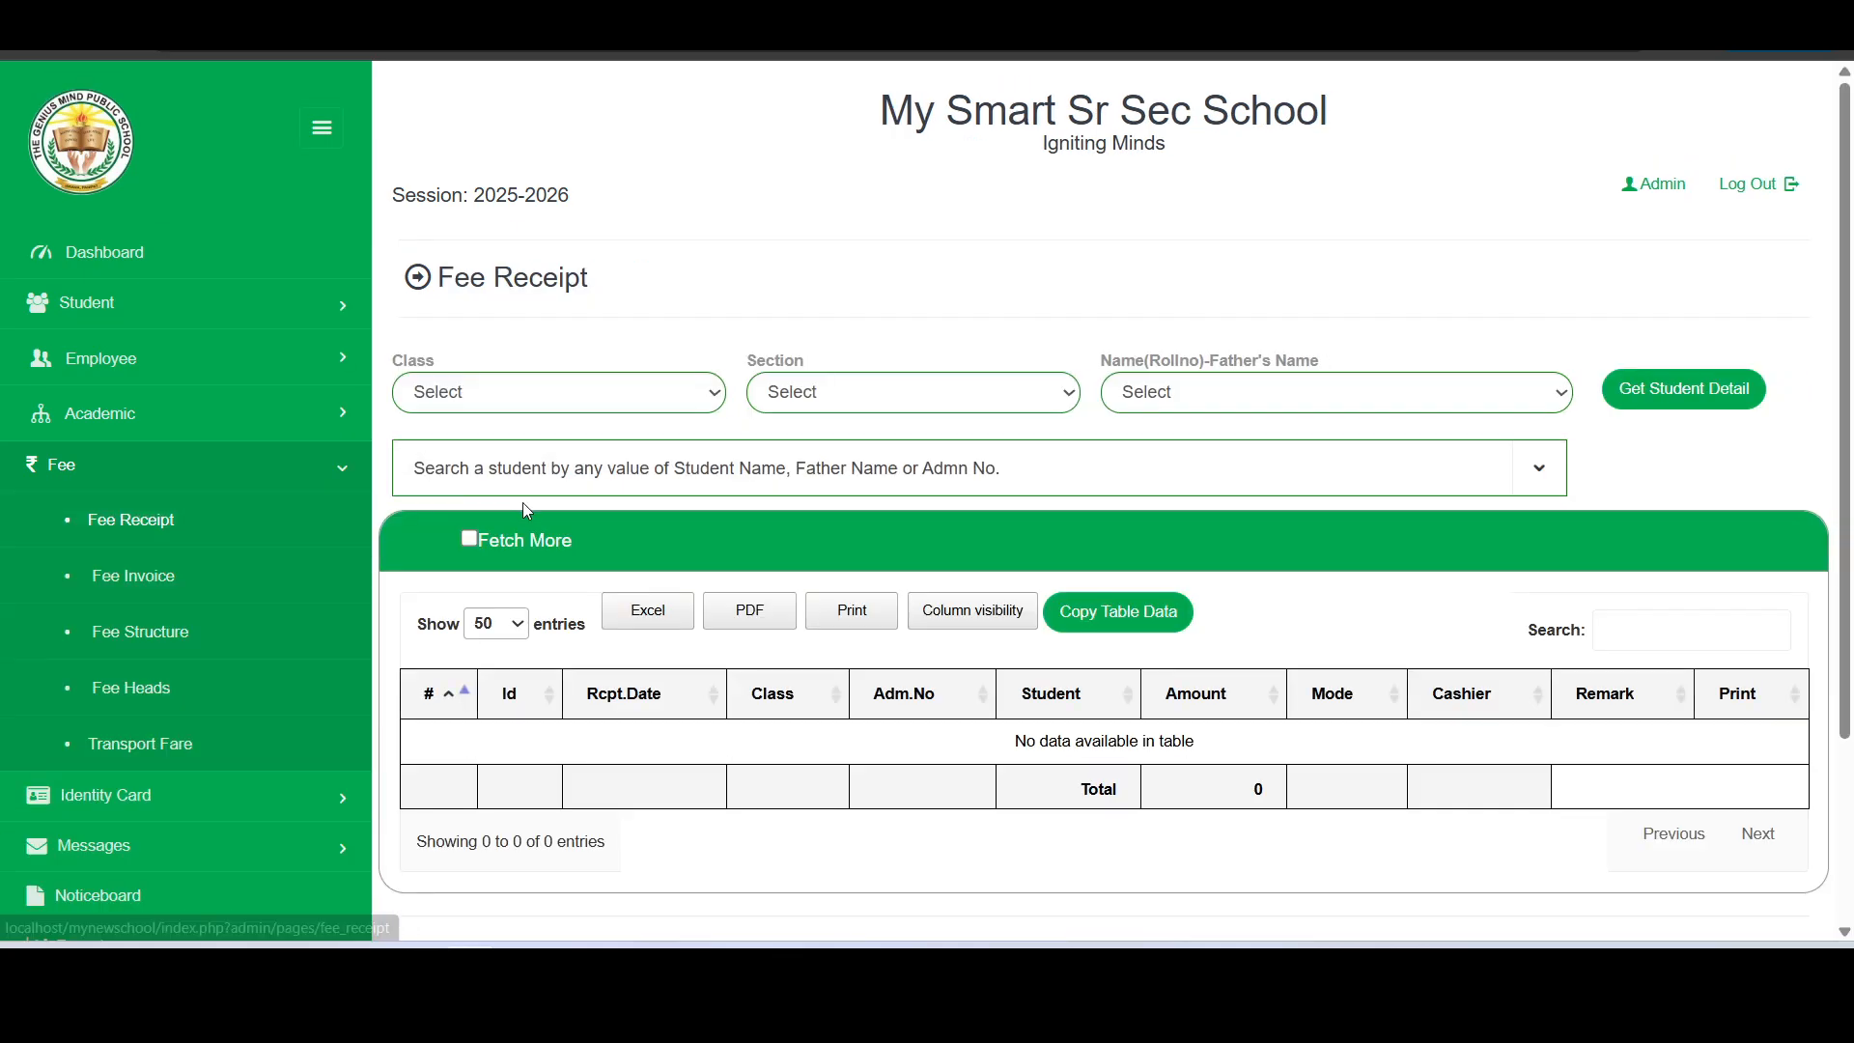
left_click(534, 404)
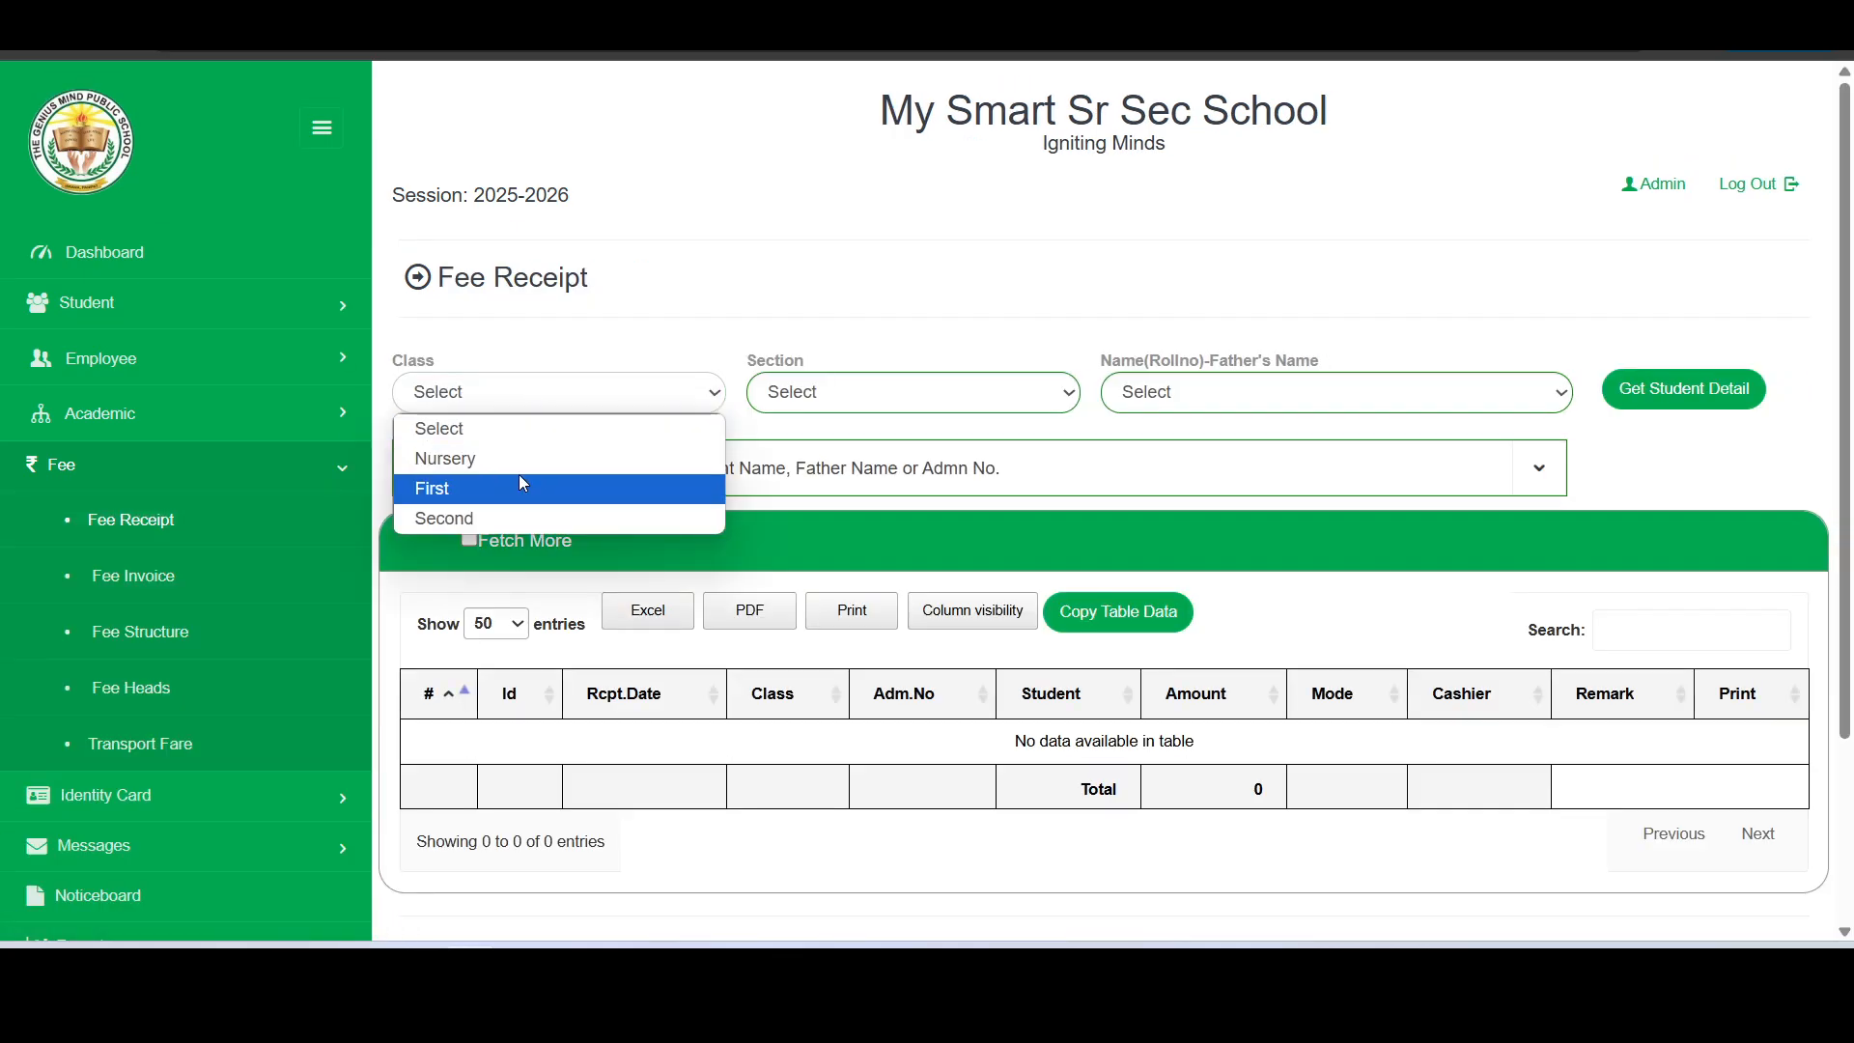
left_click(675, 364)
left_click(693, 480)
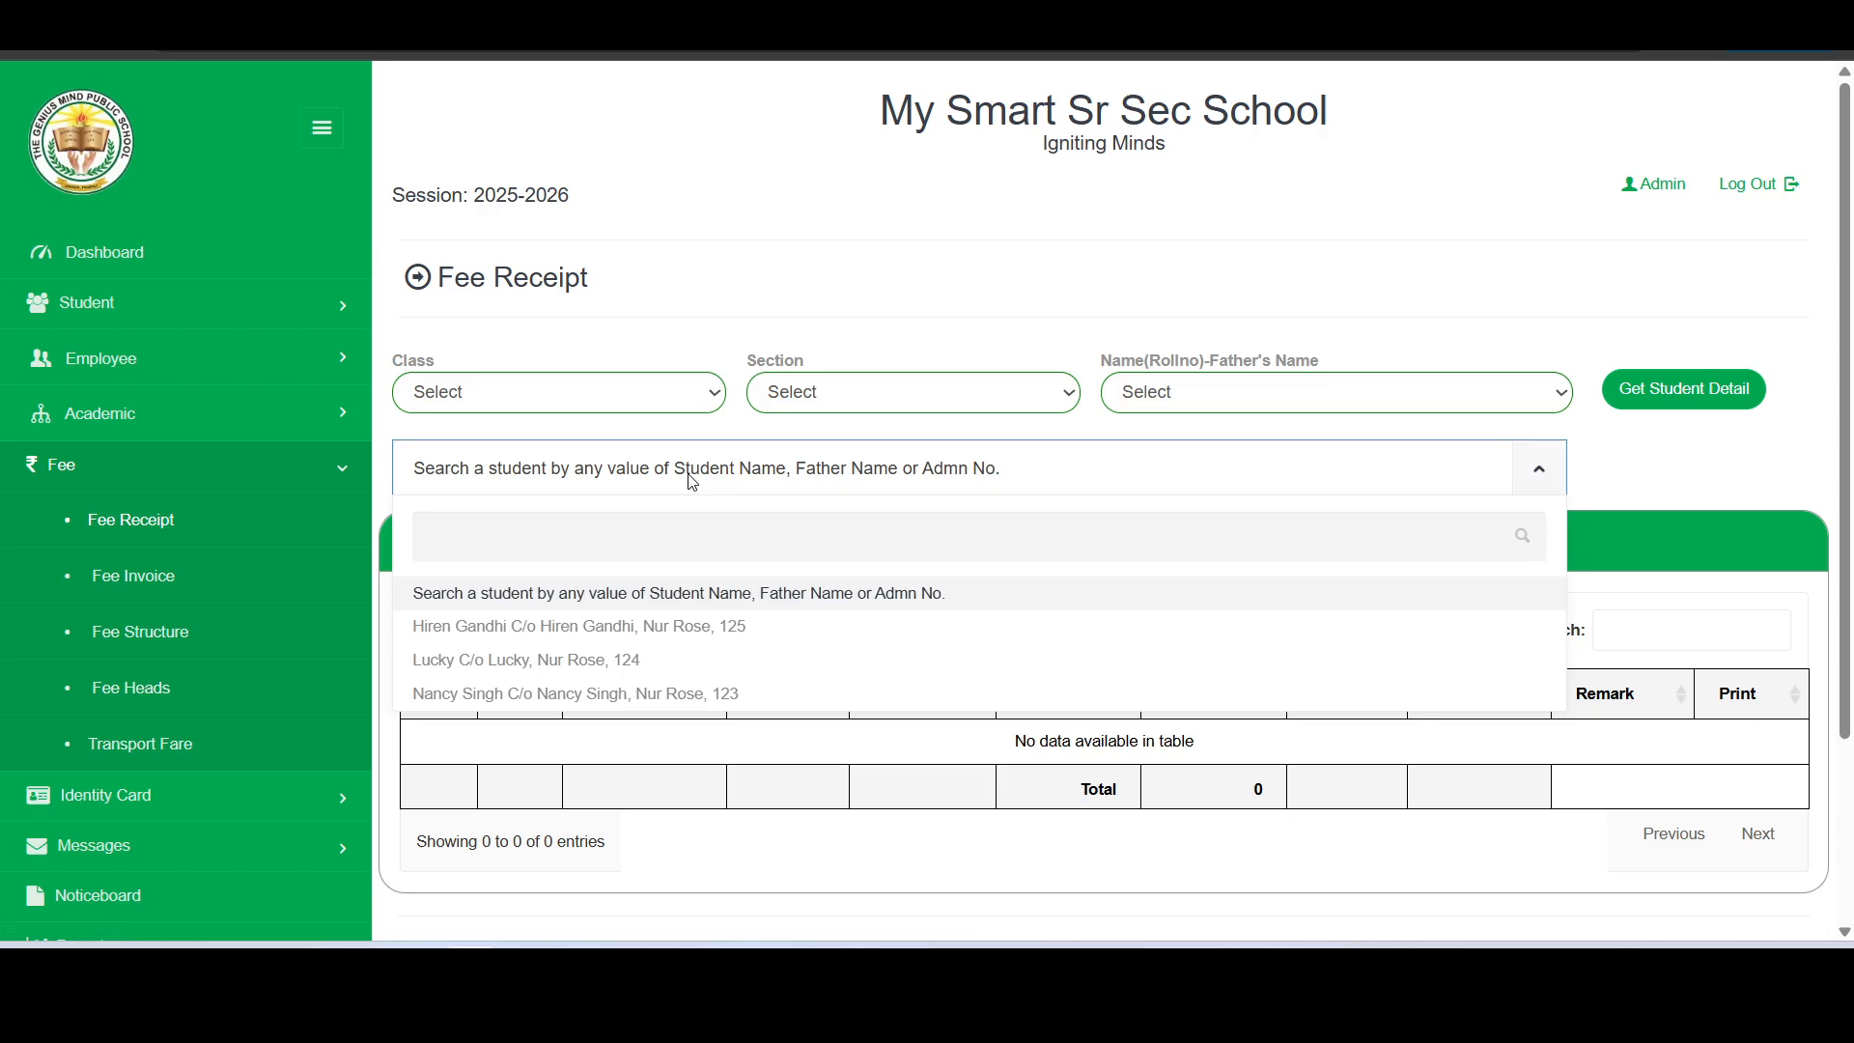
left_click(519, 695)
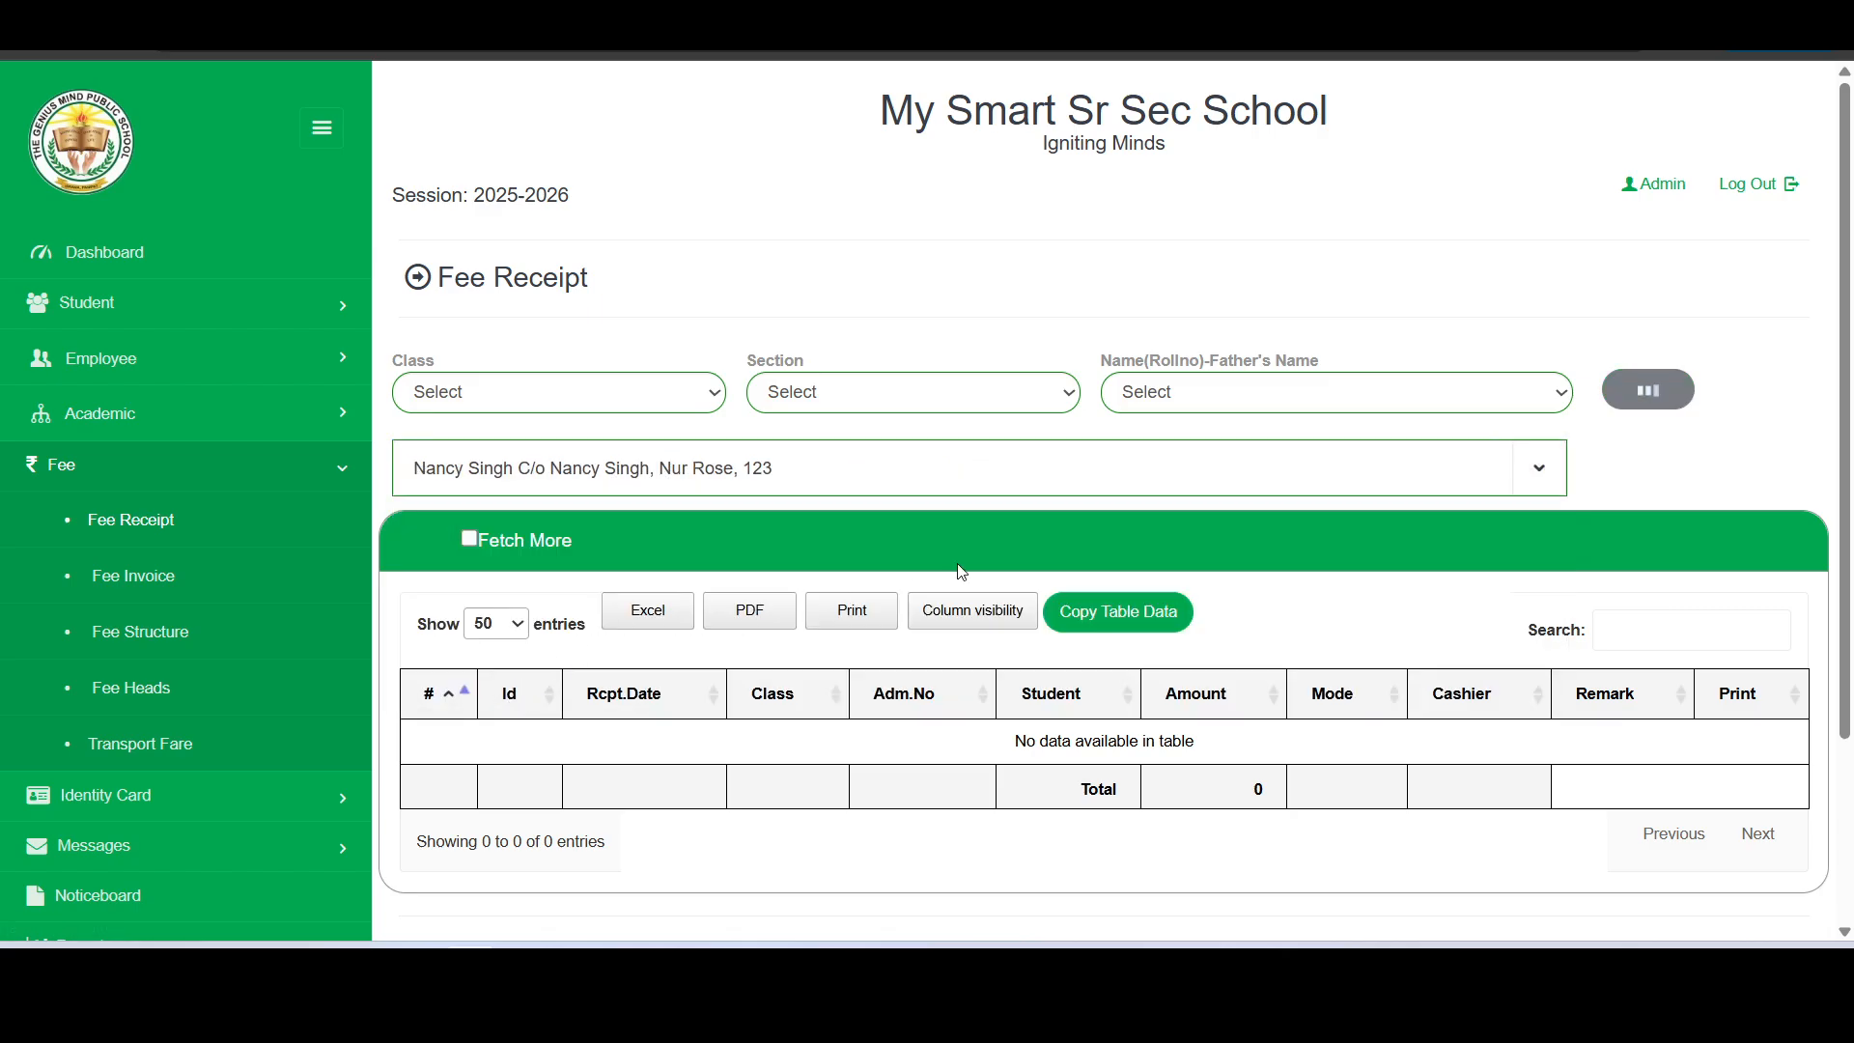
- Show the fee breakdown of the student's First Quarter invoice
scroll(1284, 512, "down", 5)
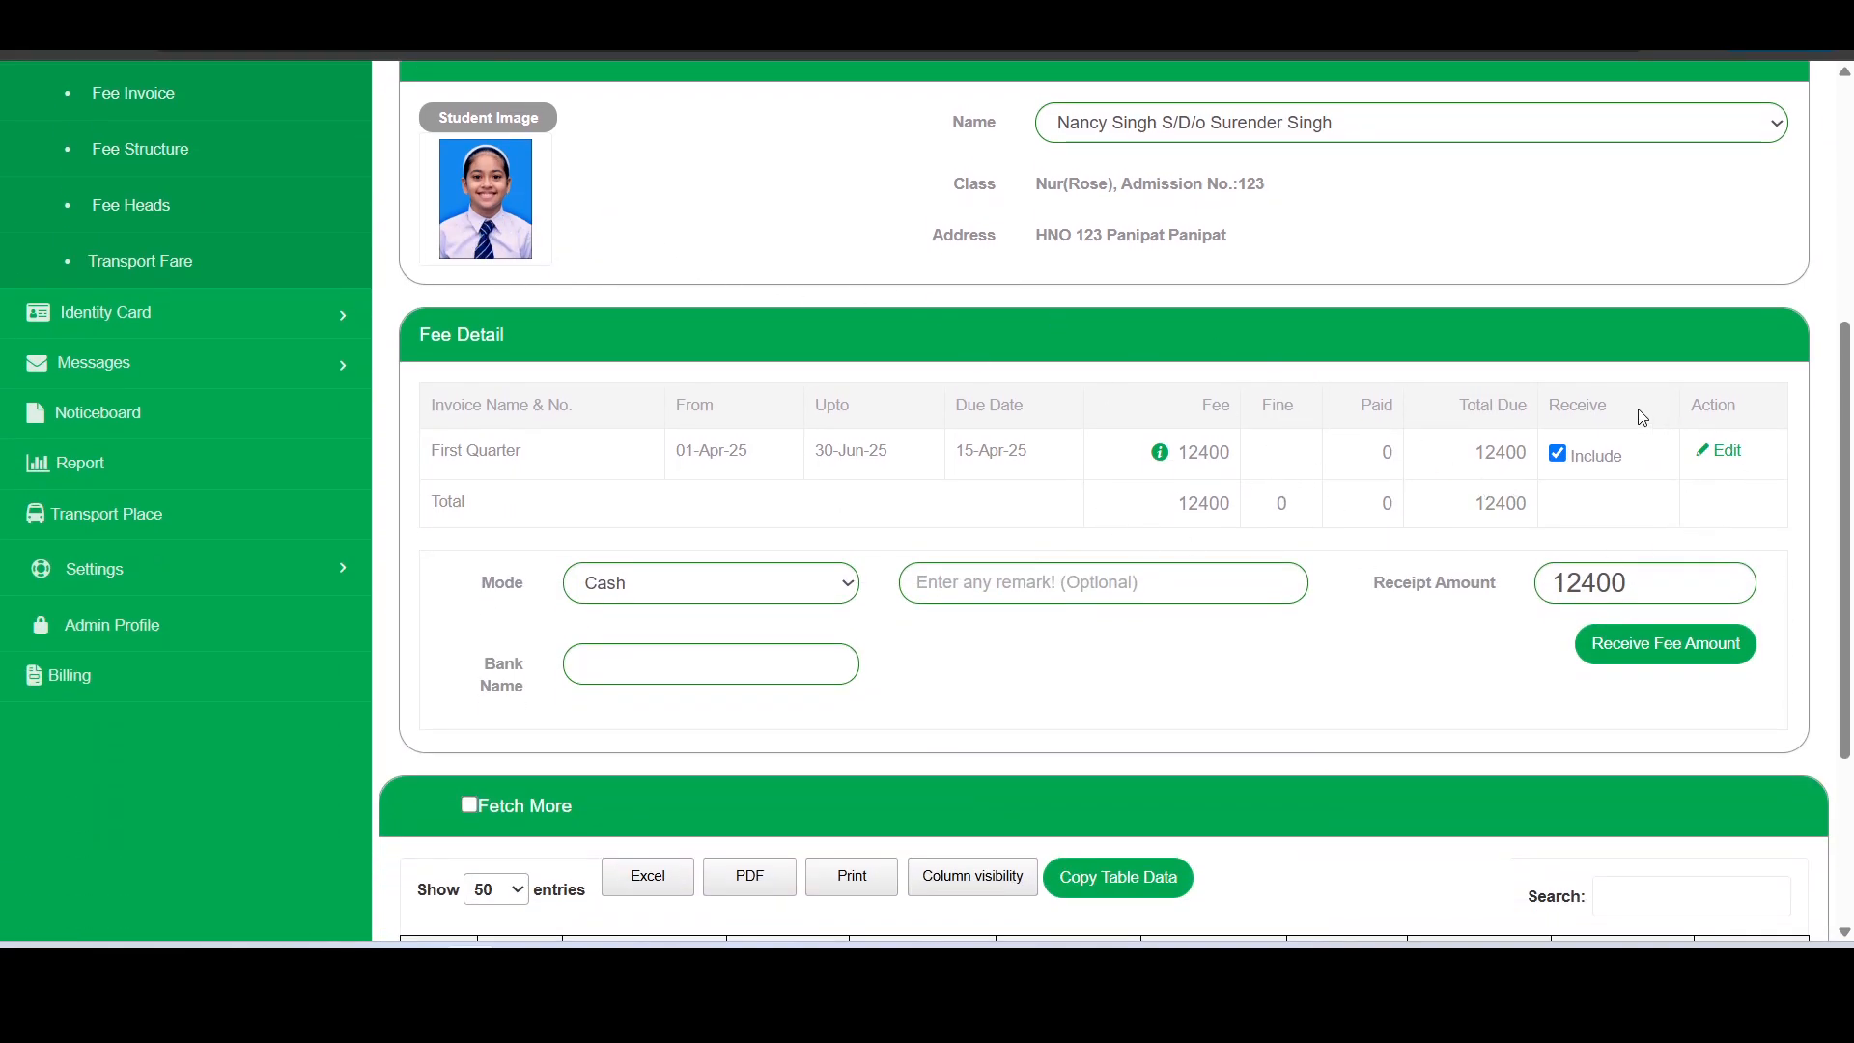
scroll(1427, 525, "up", 1)
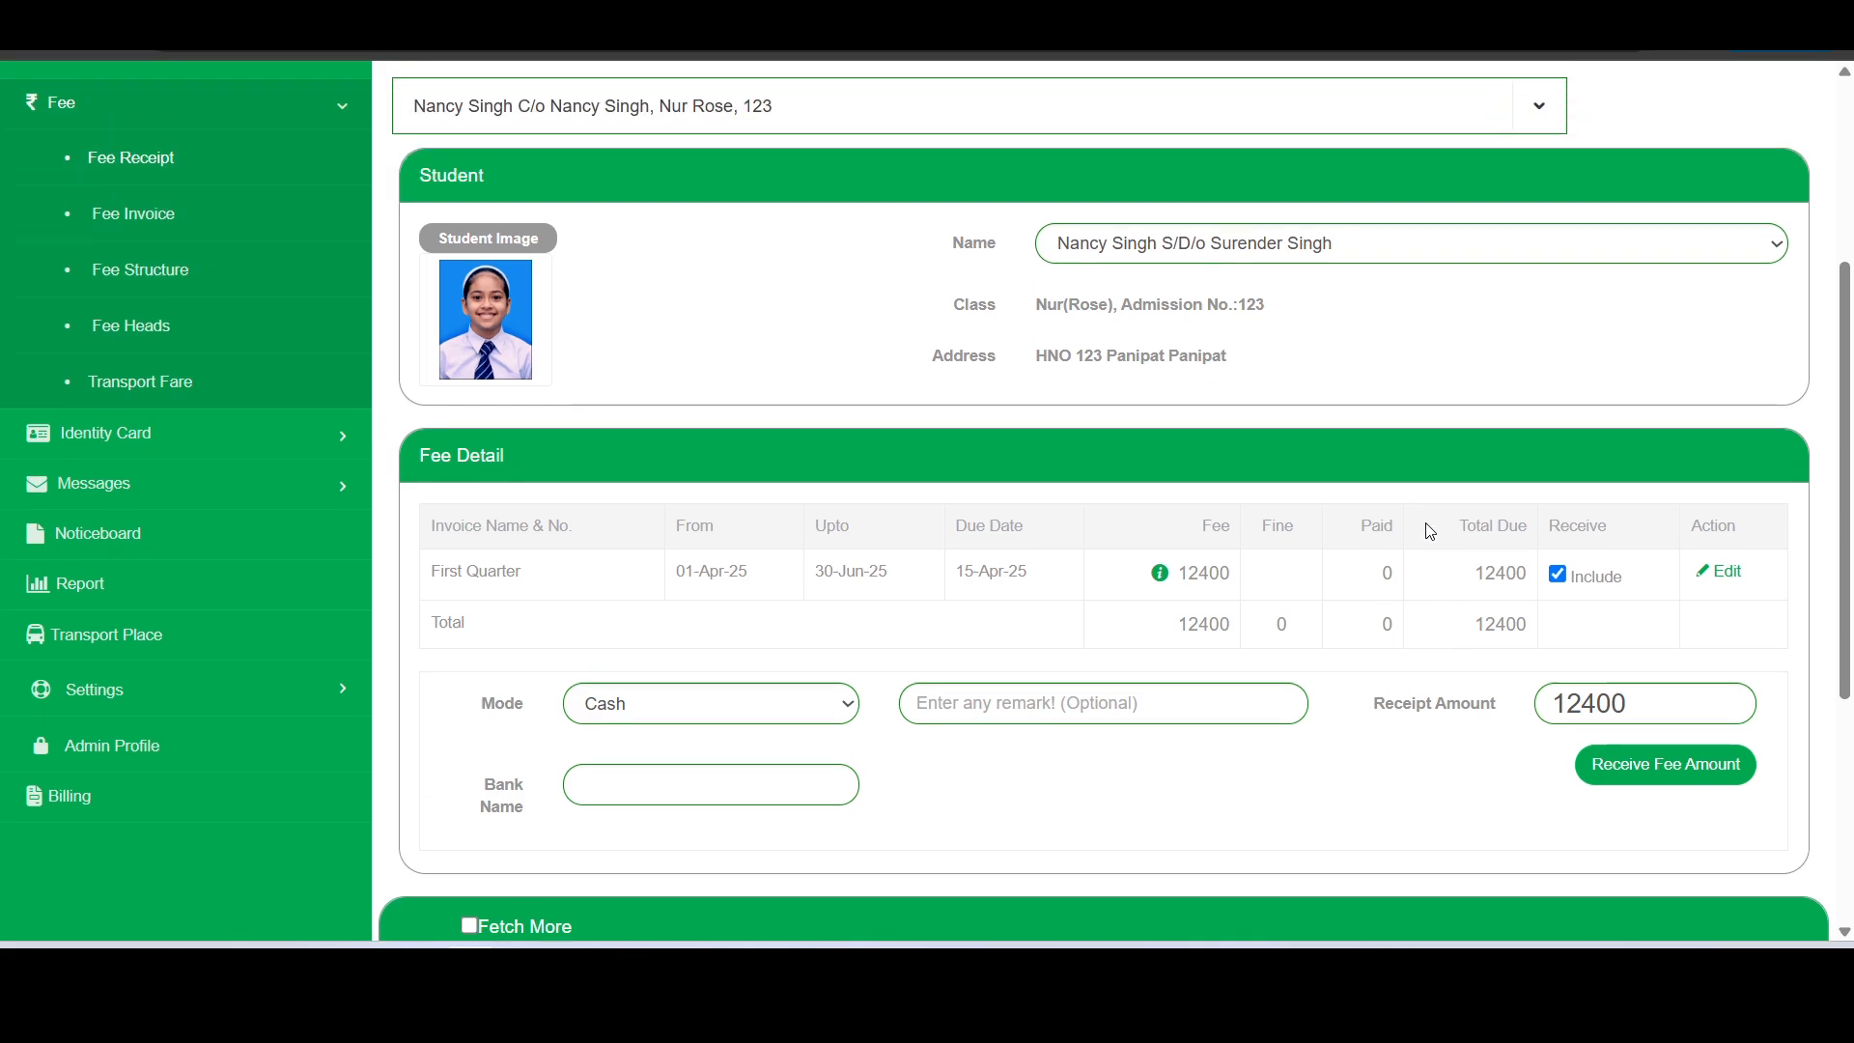
left_click(1162, 576)
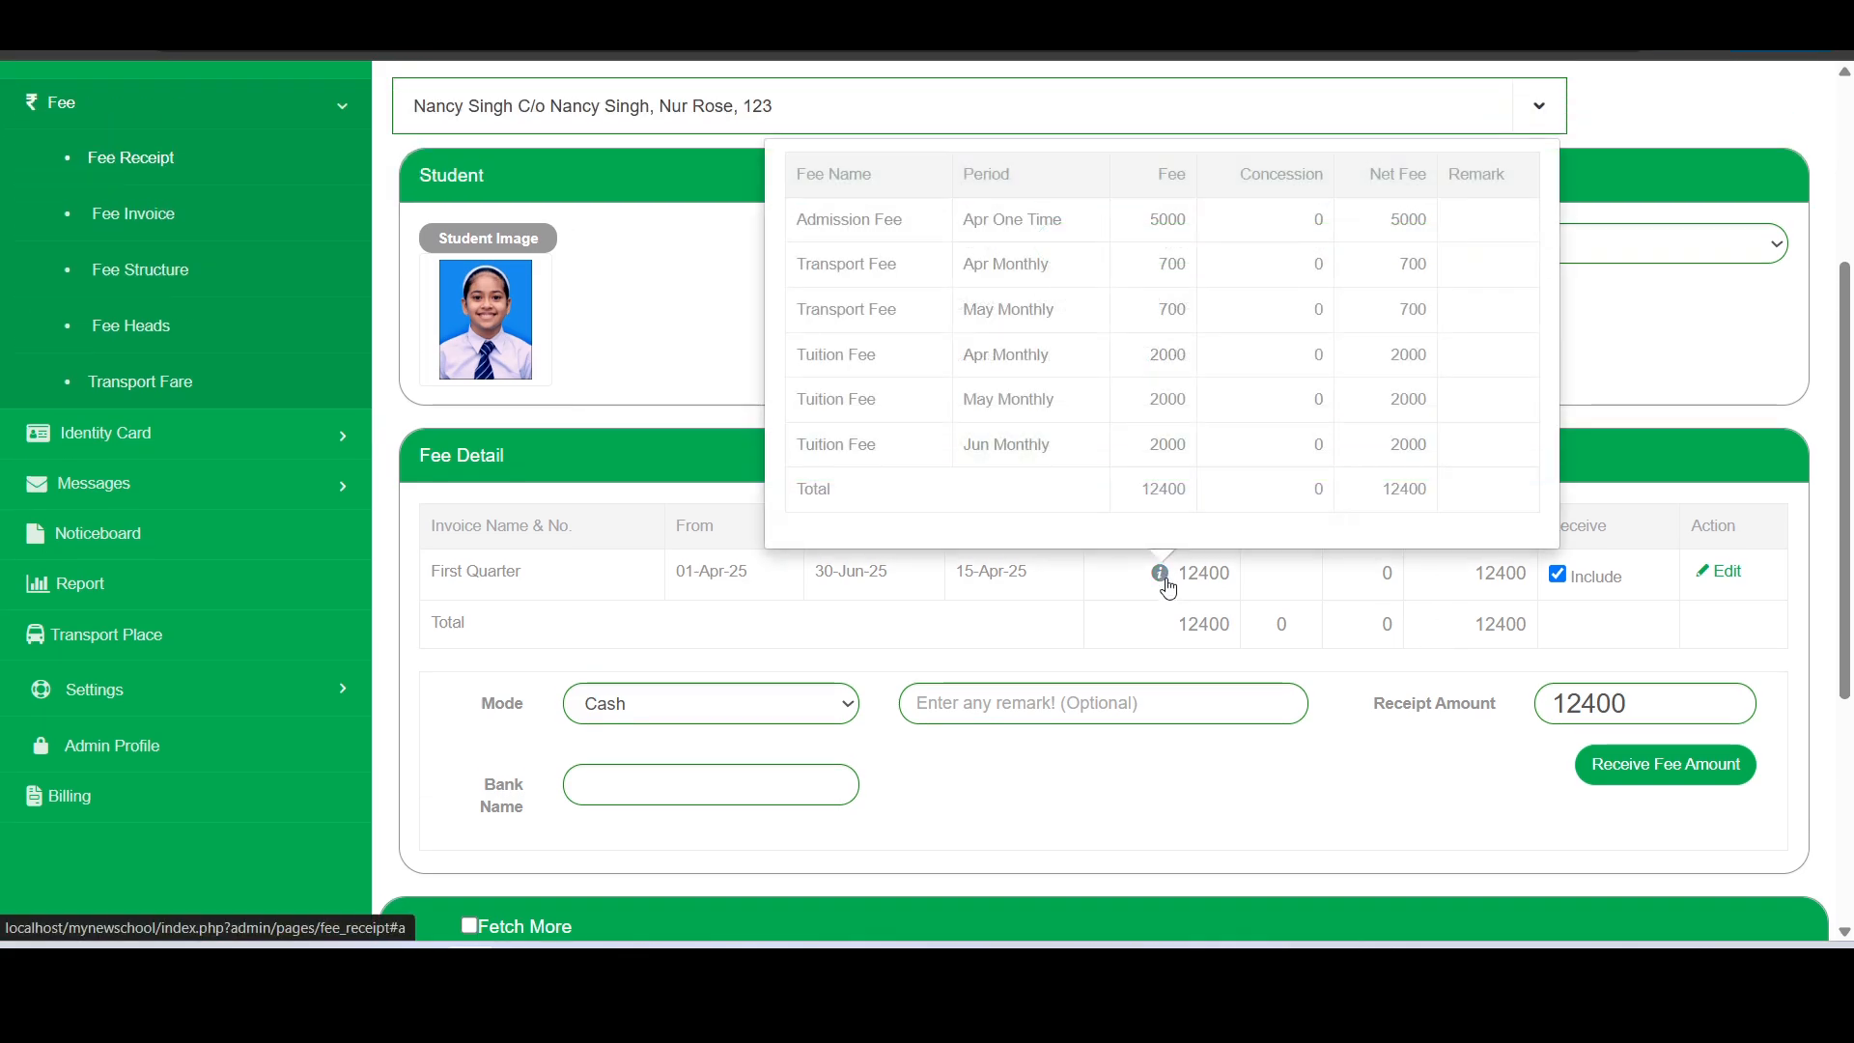
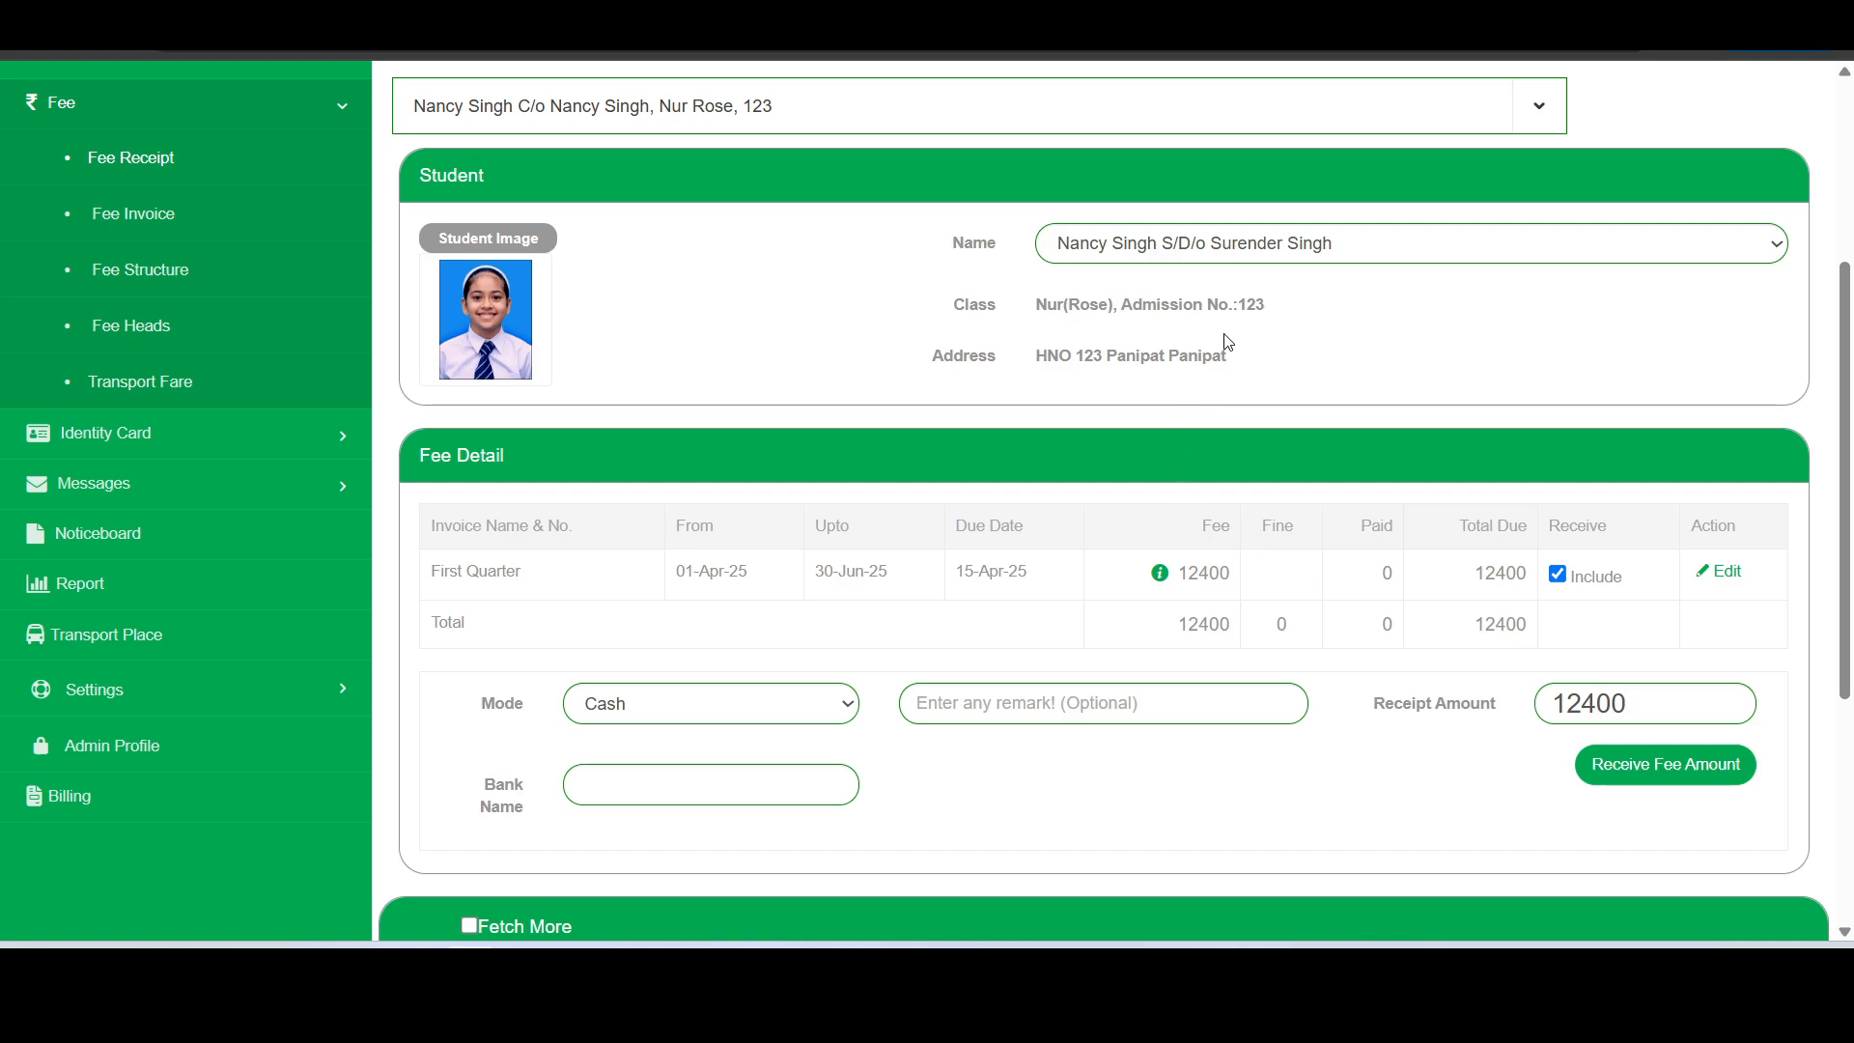
left_click(1292, 248)
left_click(1292, 247)
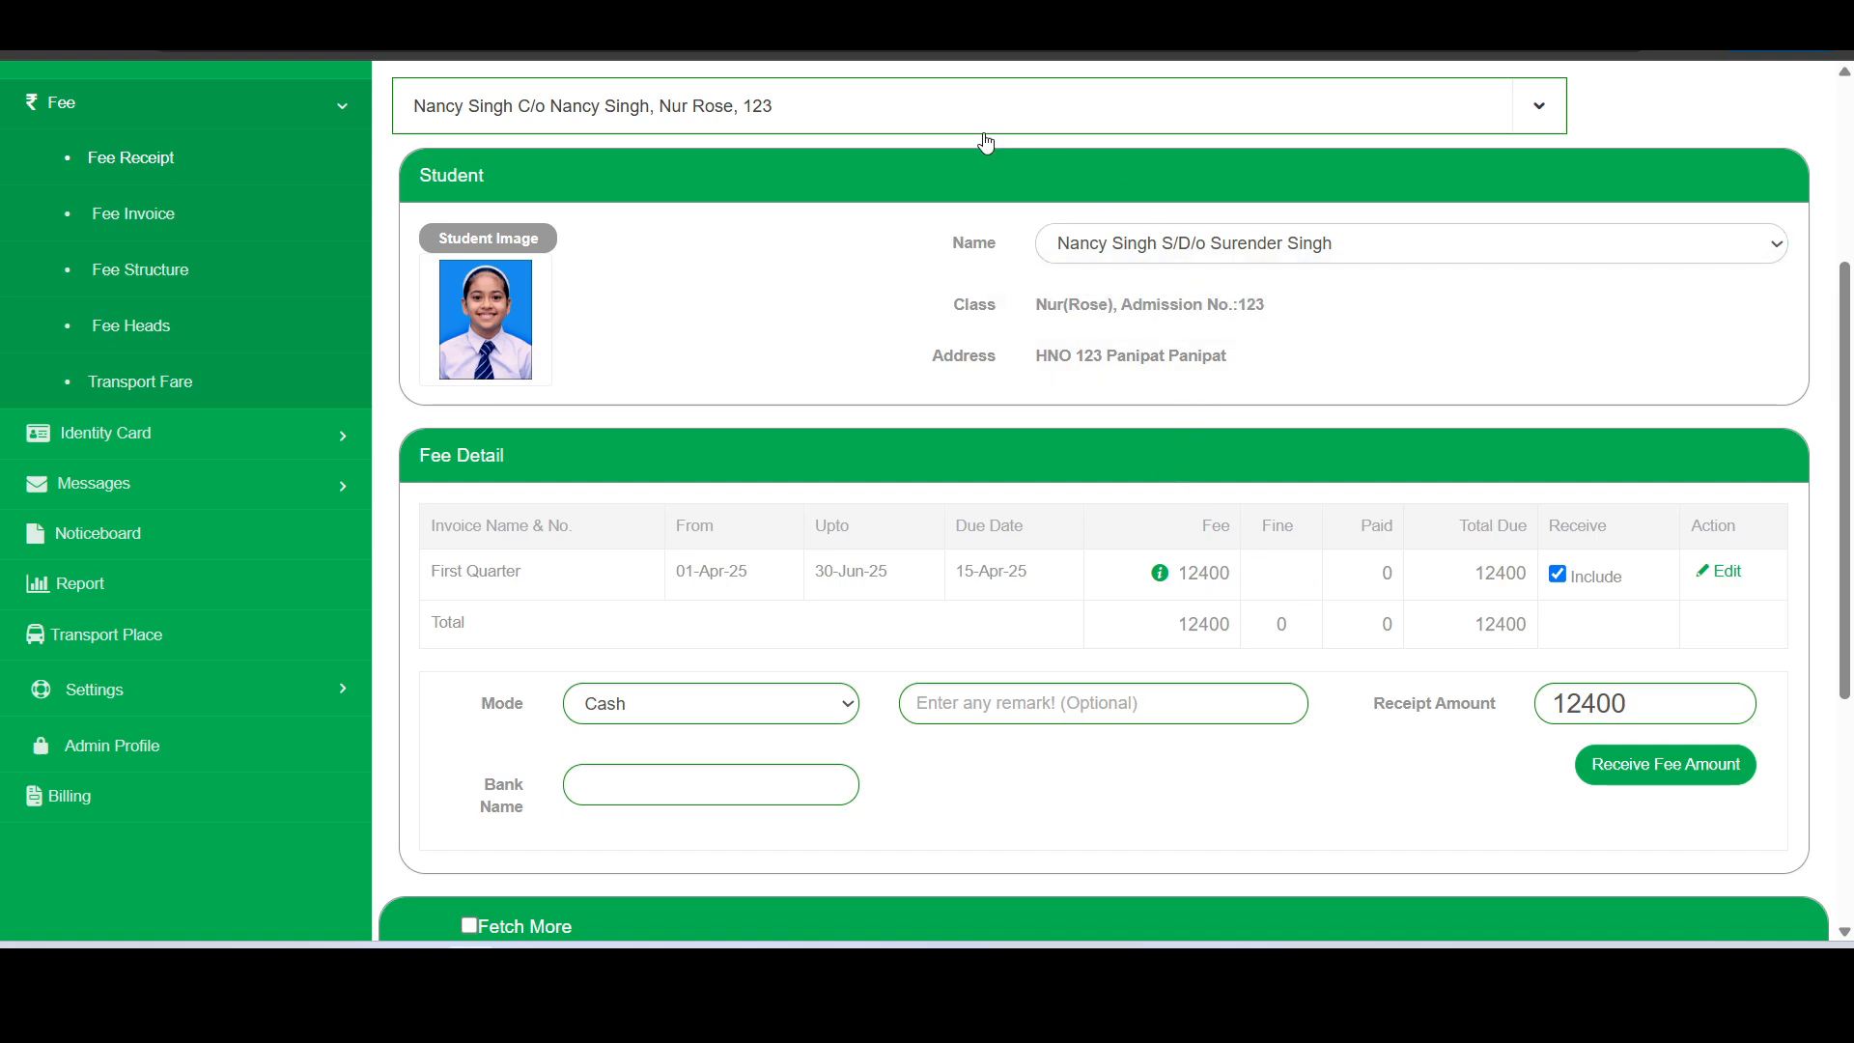
left_click(985, 126)
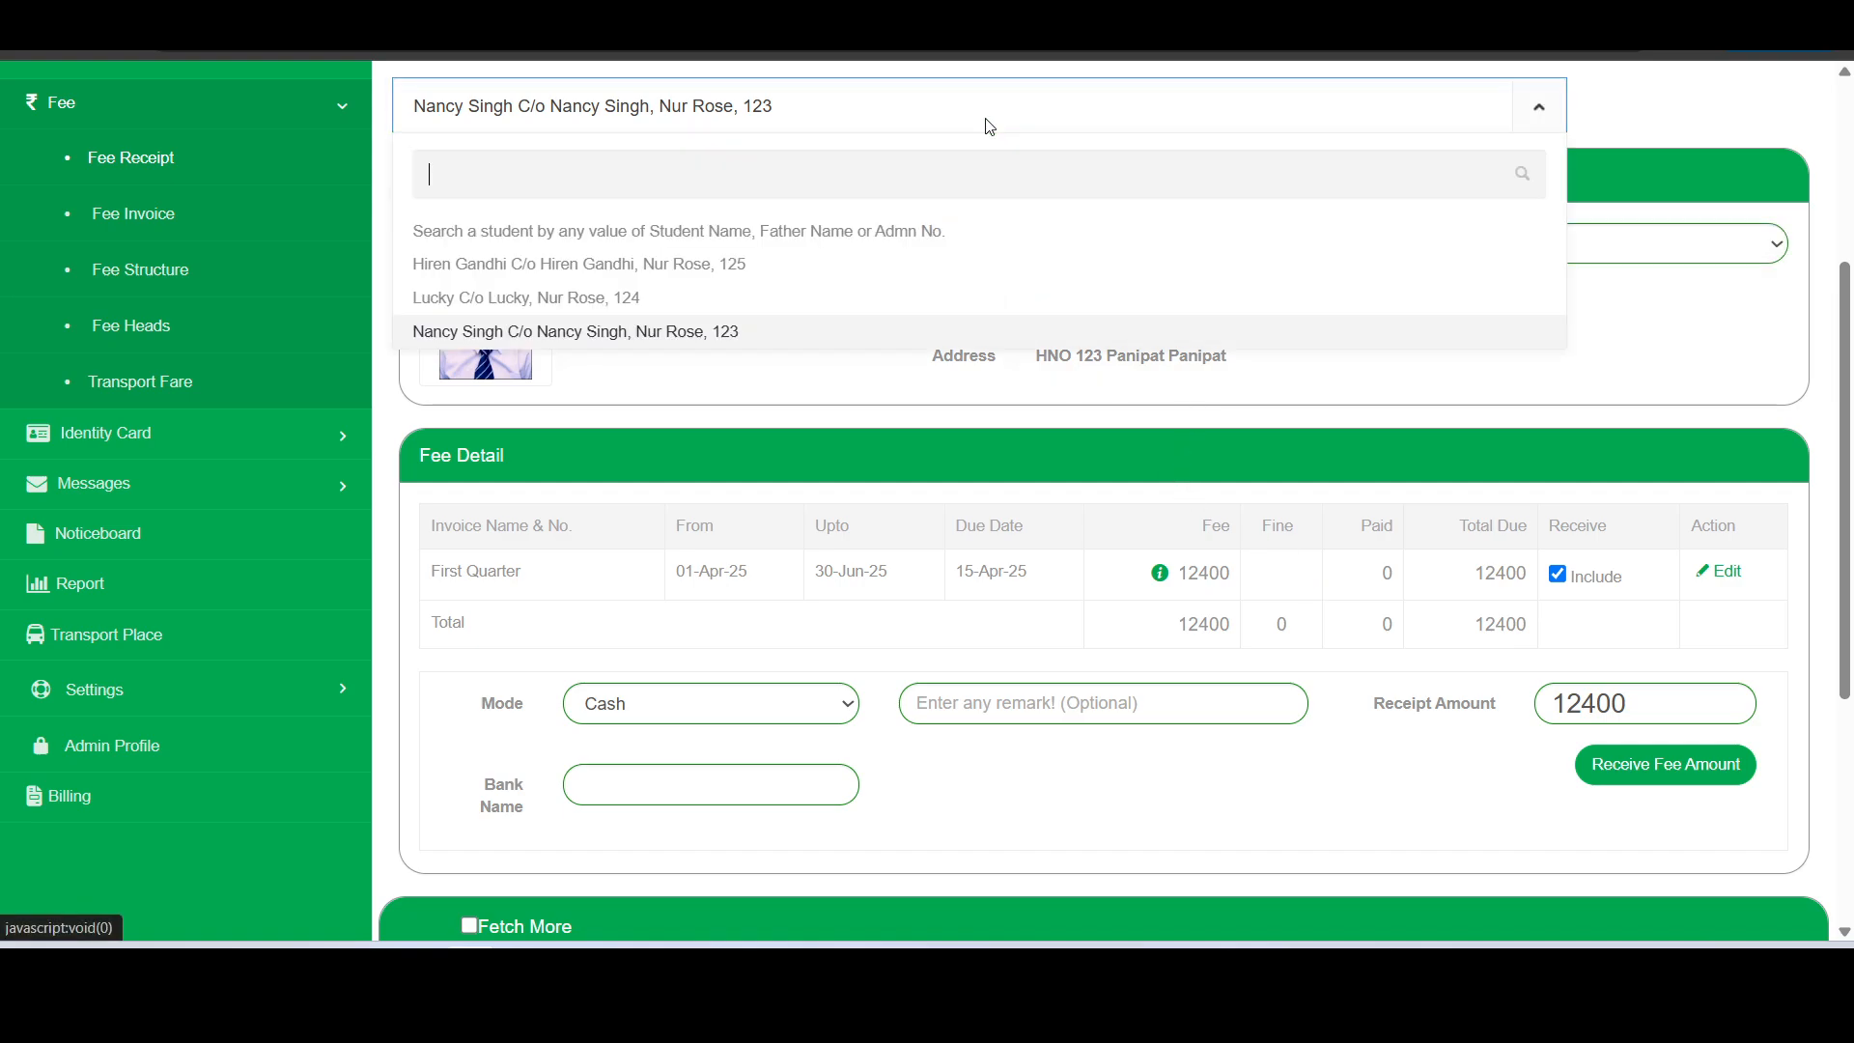
left_click(745, 268)
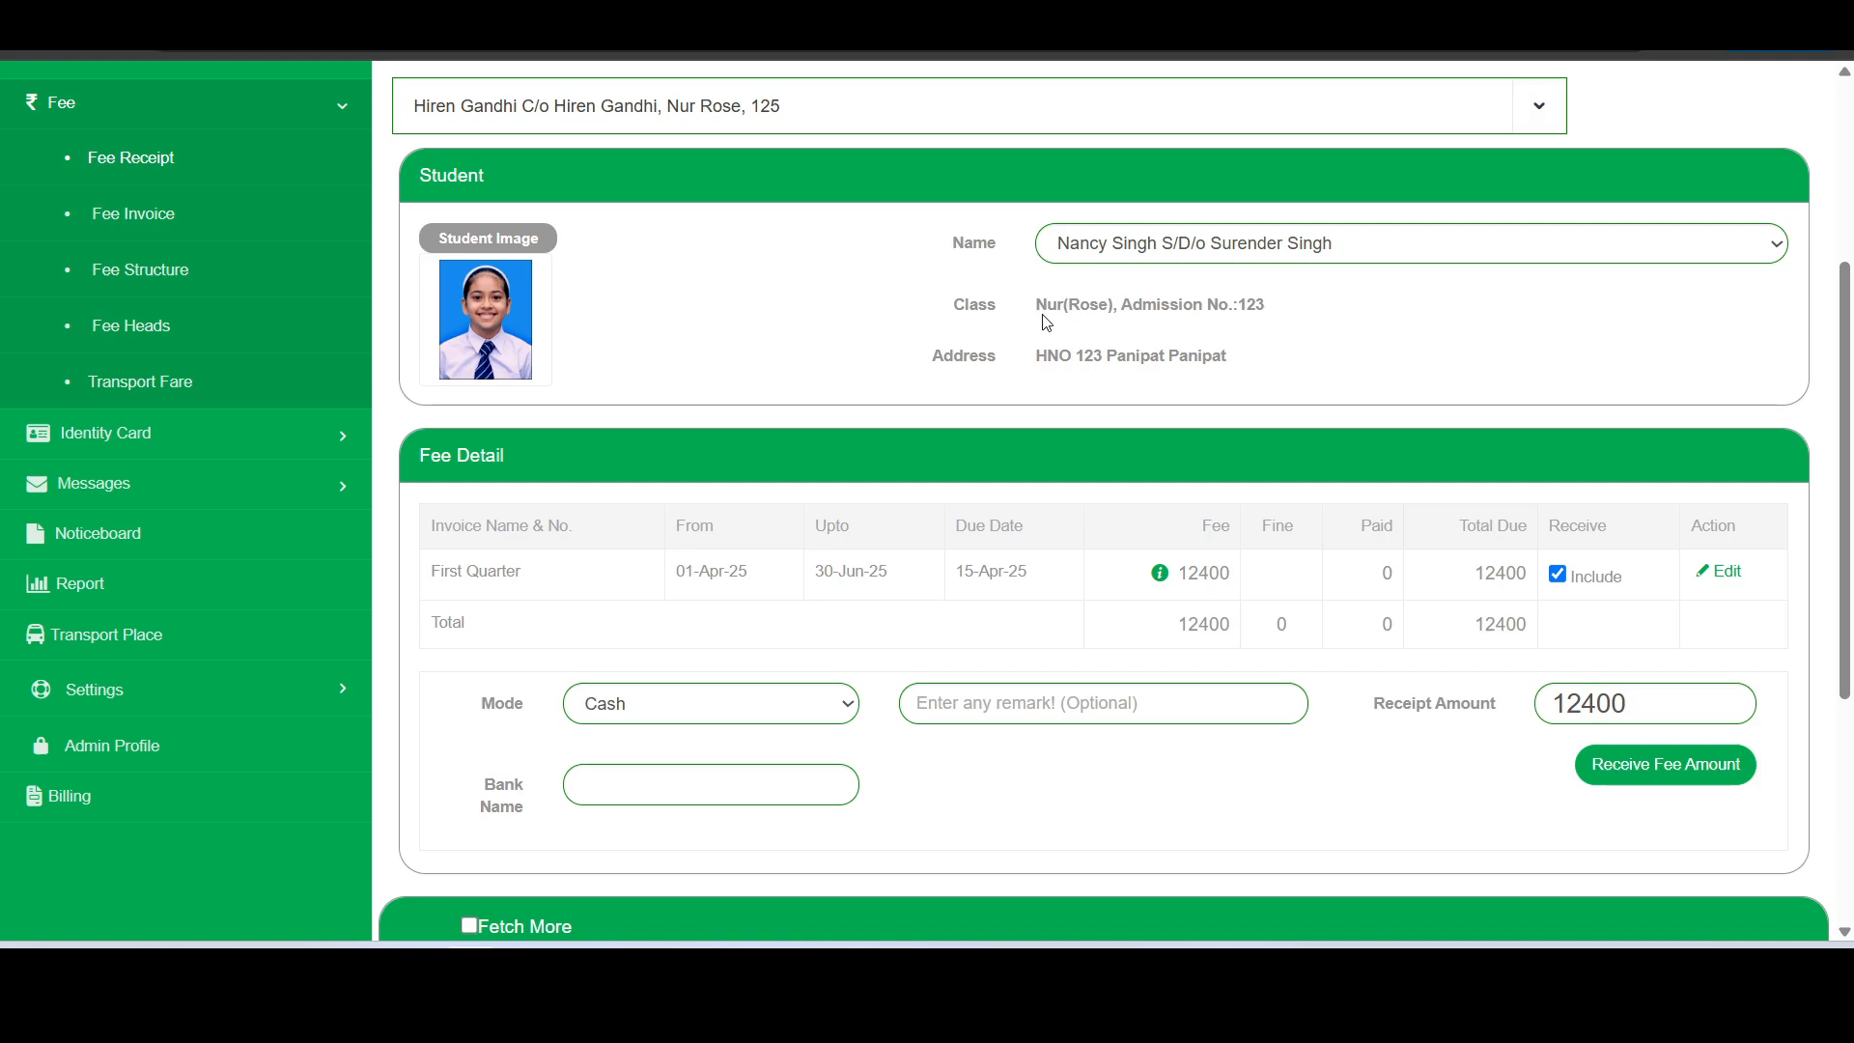
scroll(1046, 321, "down", 2)
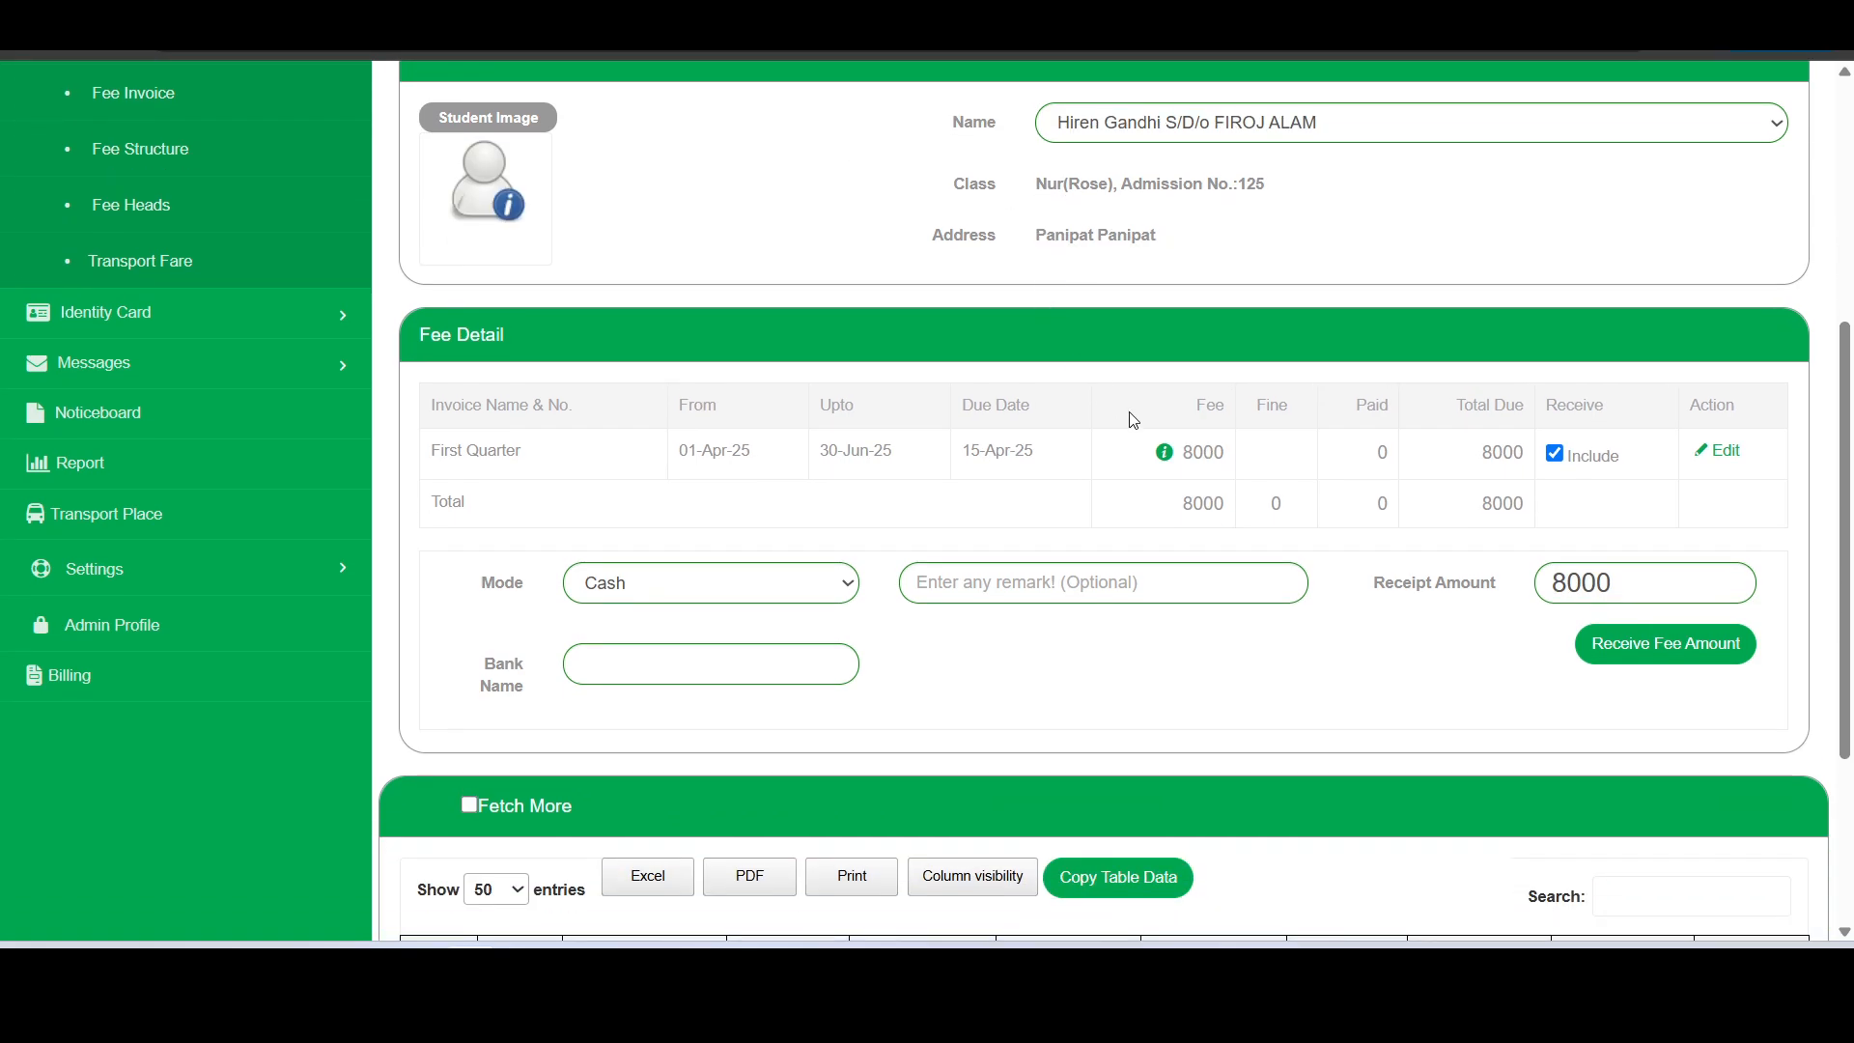
scroll(1189, 457, "up", 2)
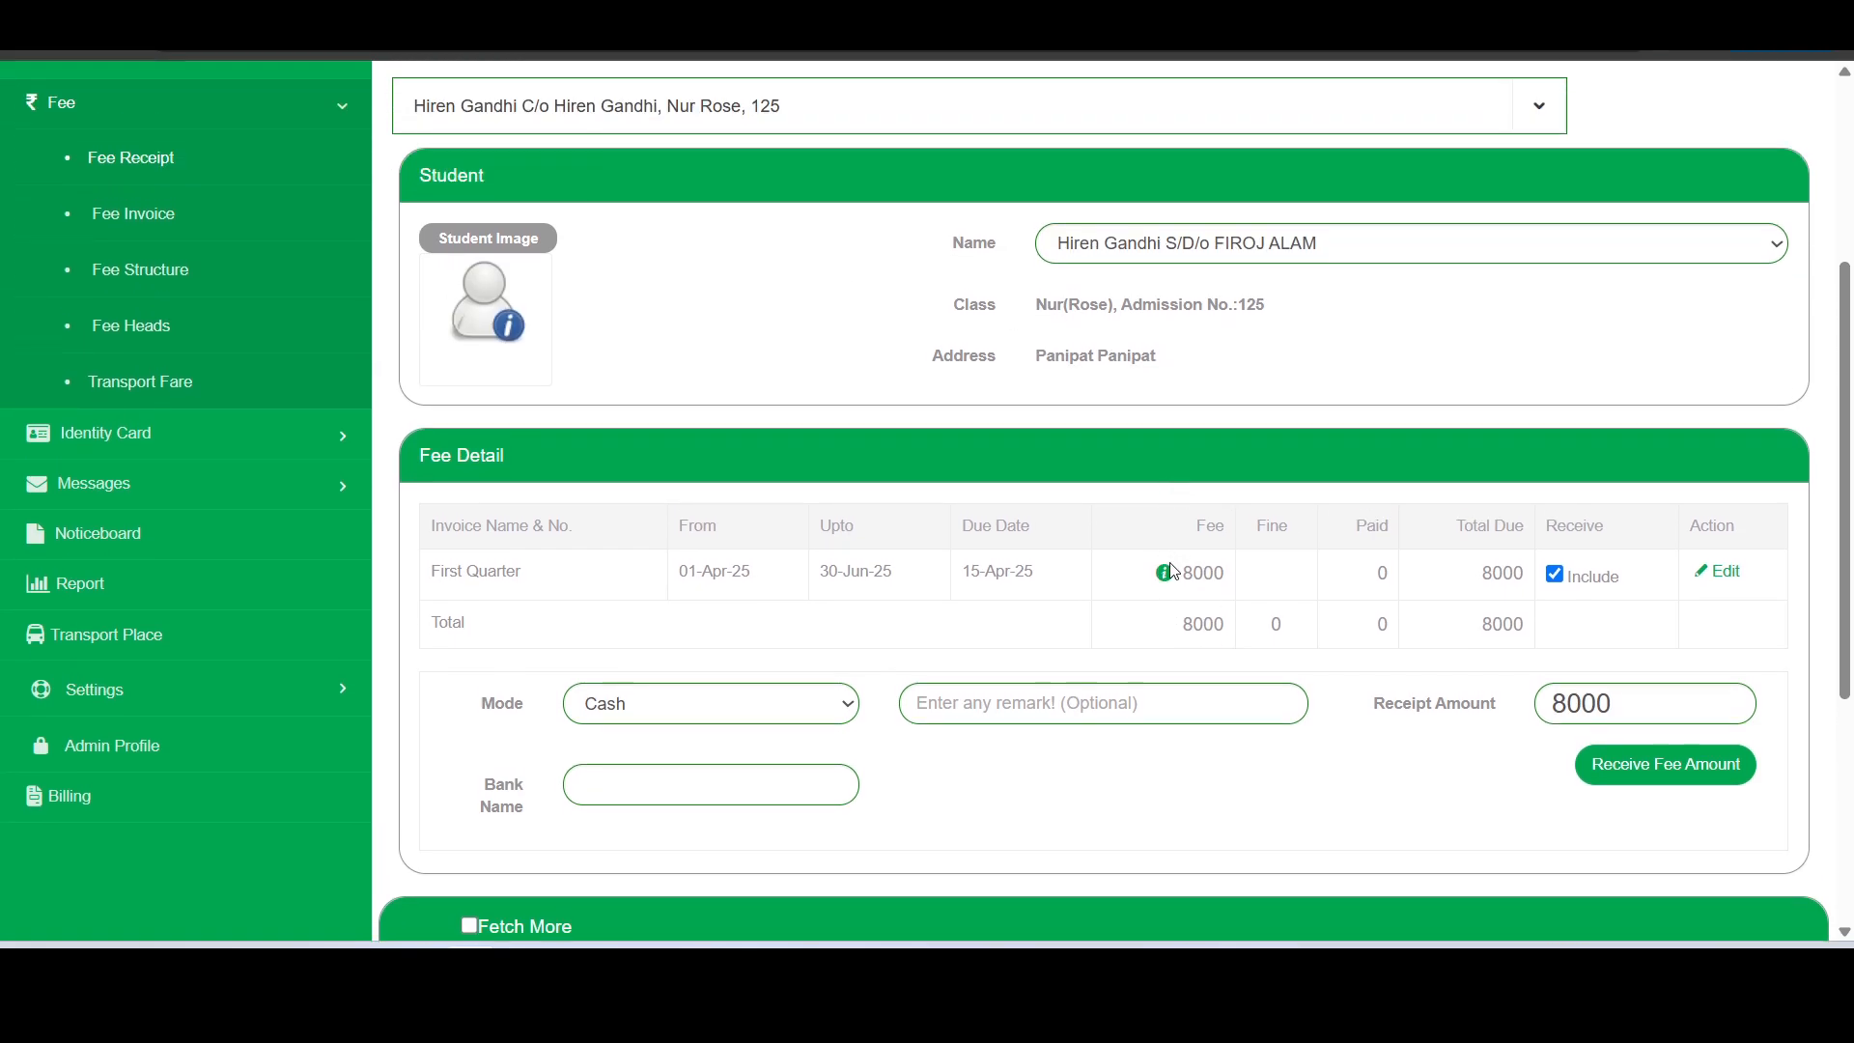
left_click(1166, 575)
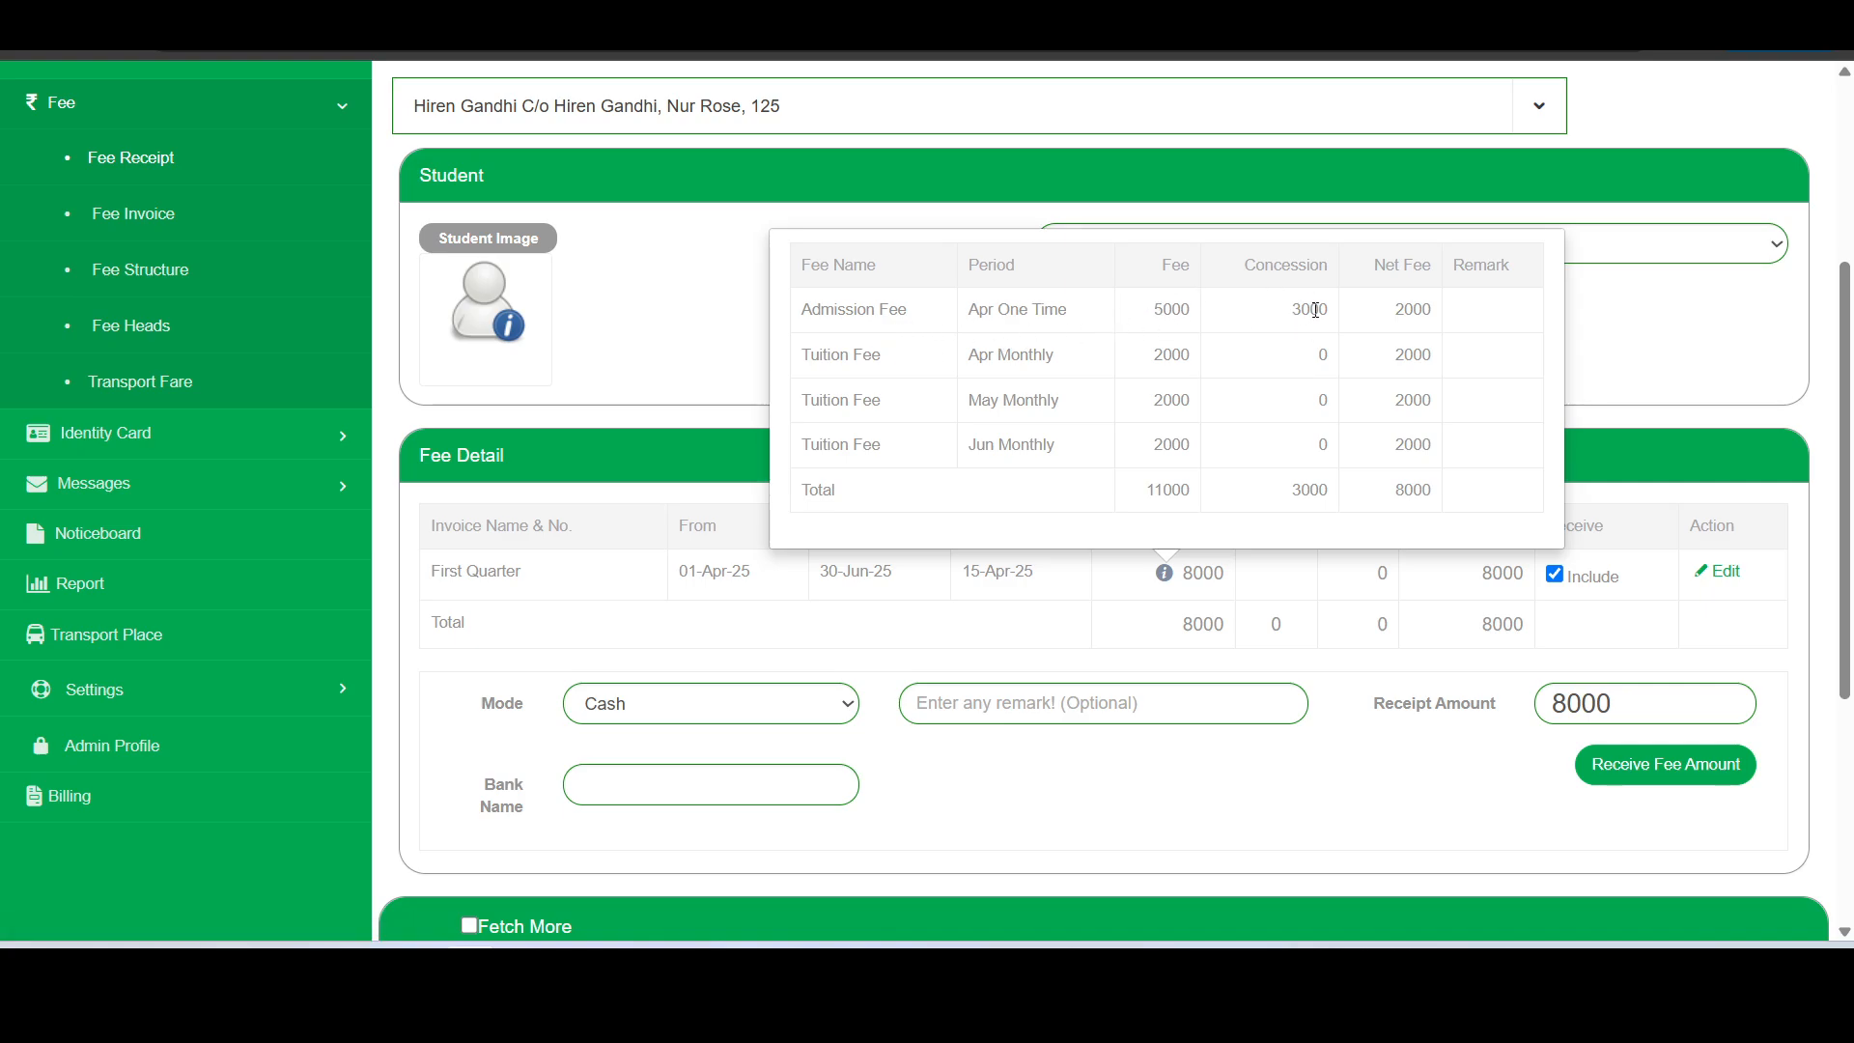
double_click(1297, 307)
scroll(944, 398, "up", 1)
left_click(1005, 249)
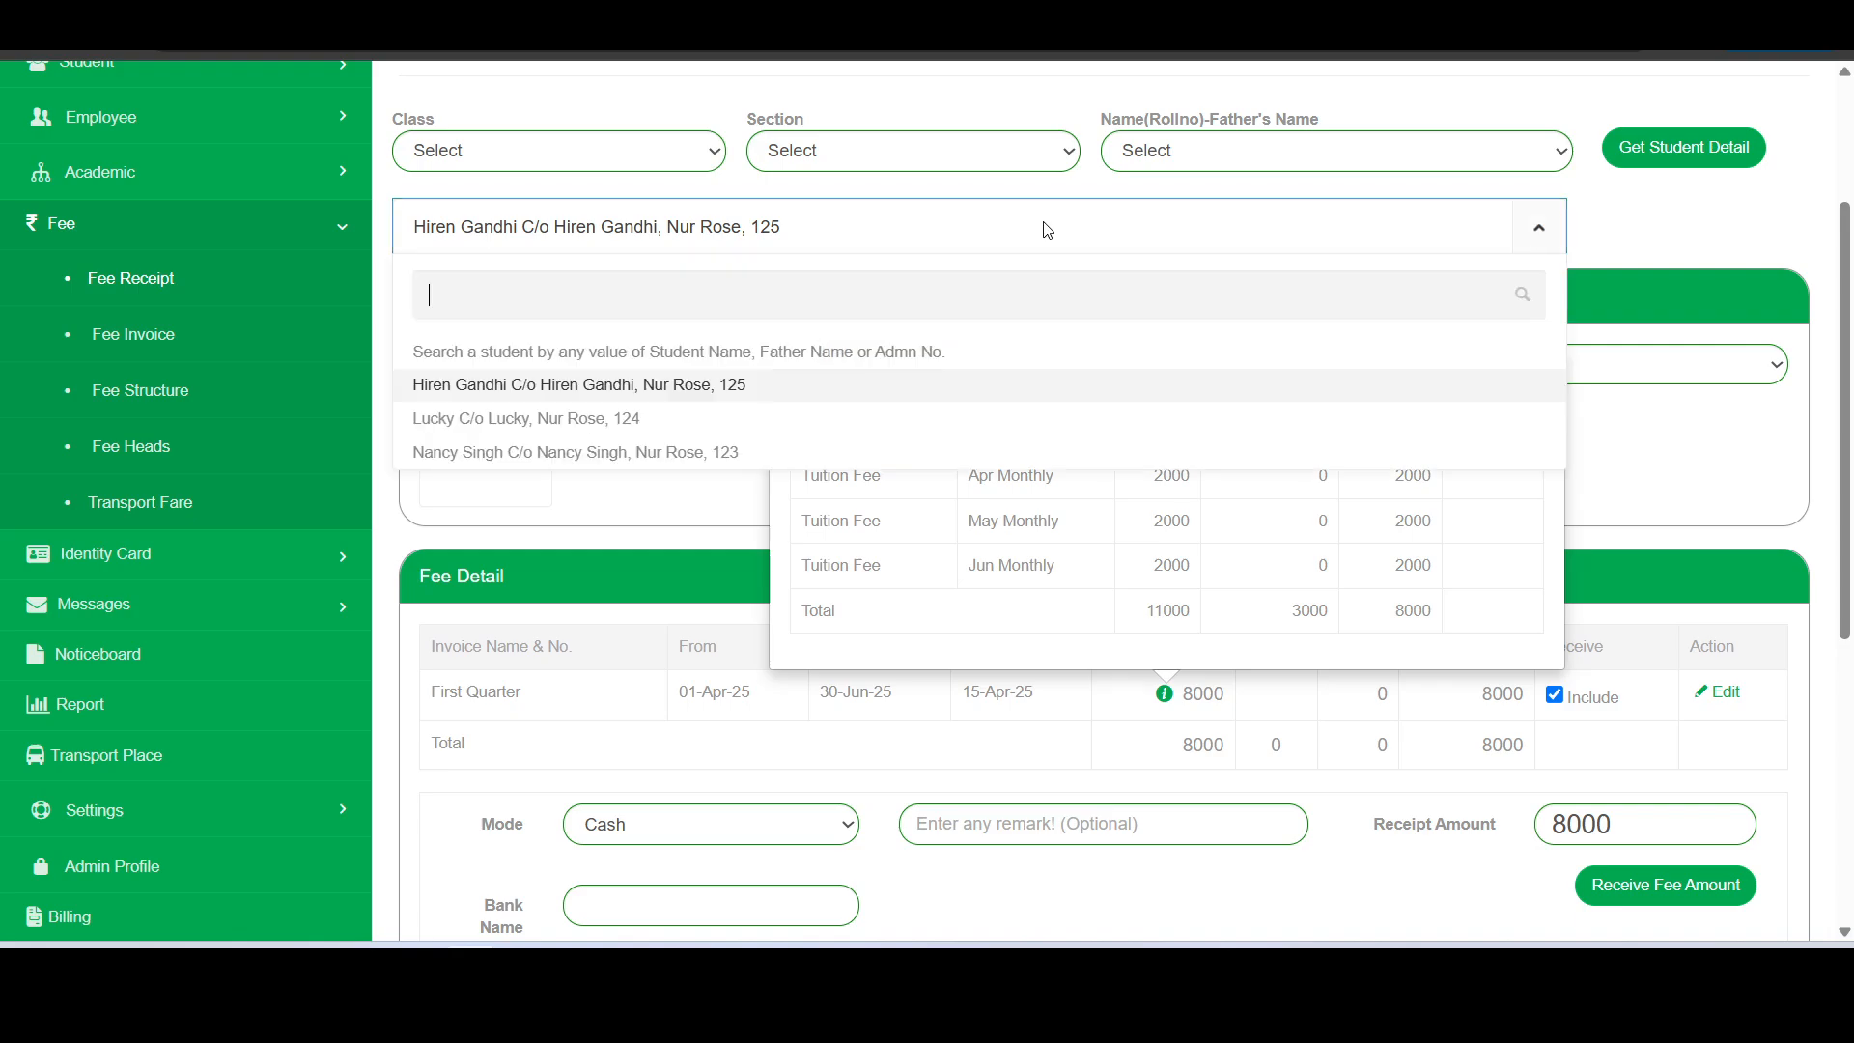
left_click(610, 421)
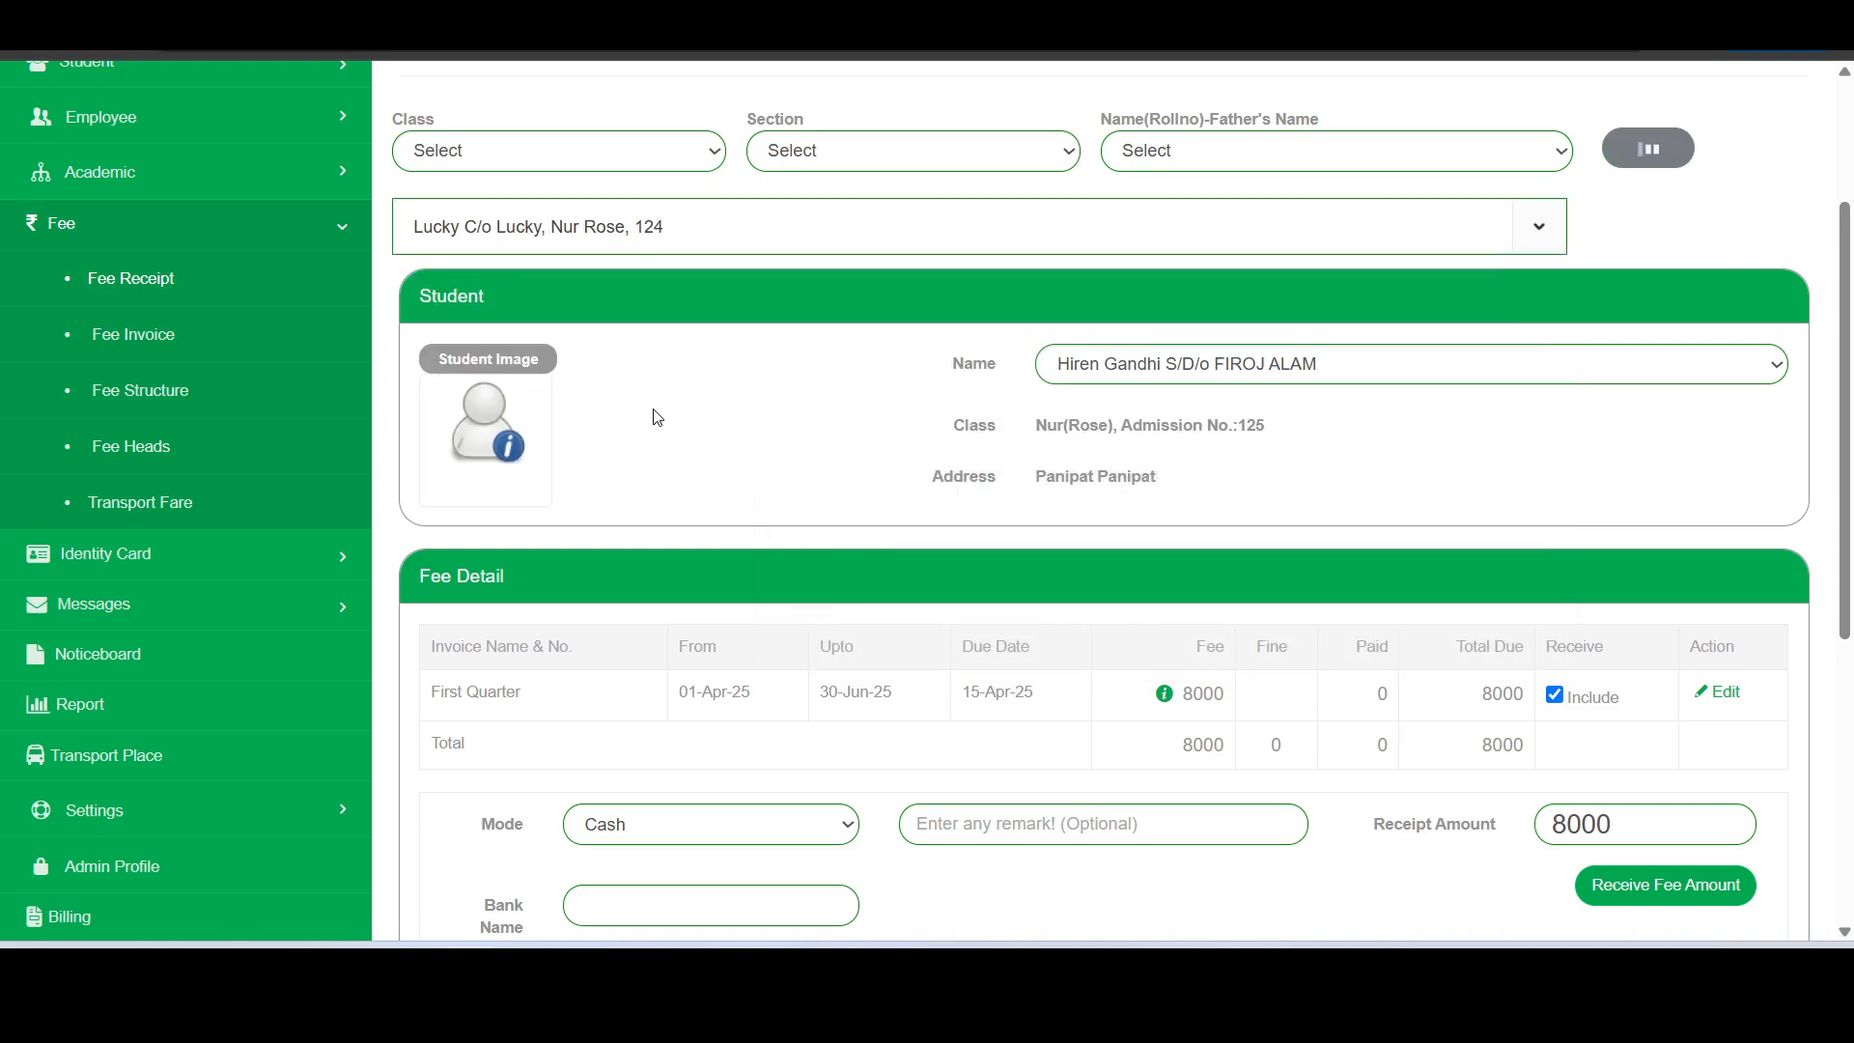
scroll(797, 409, "down", 3)
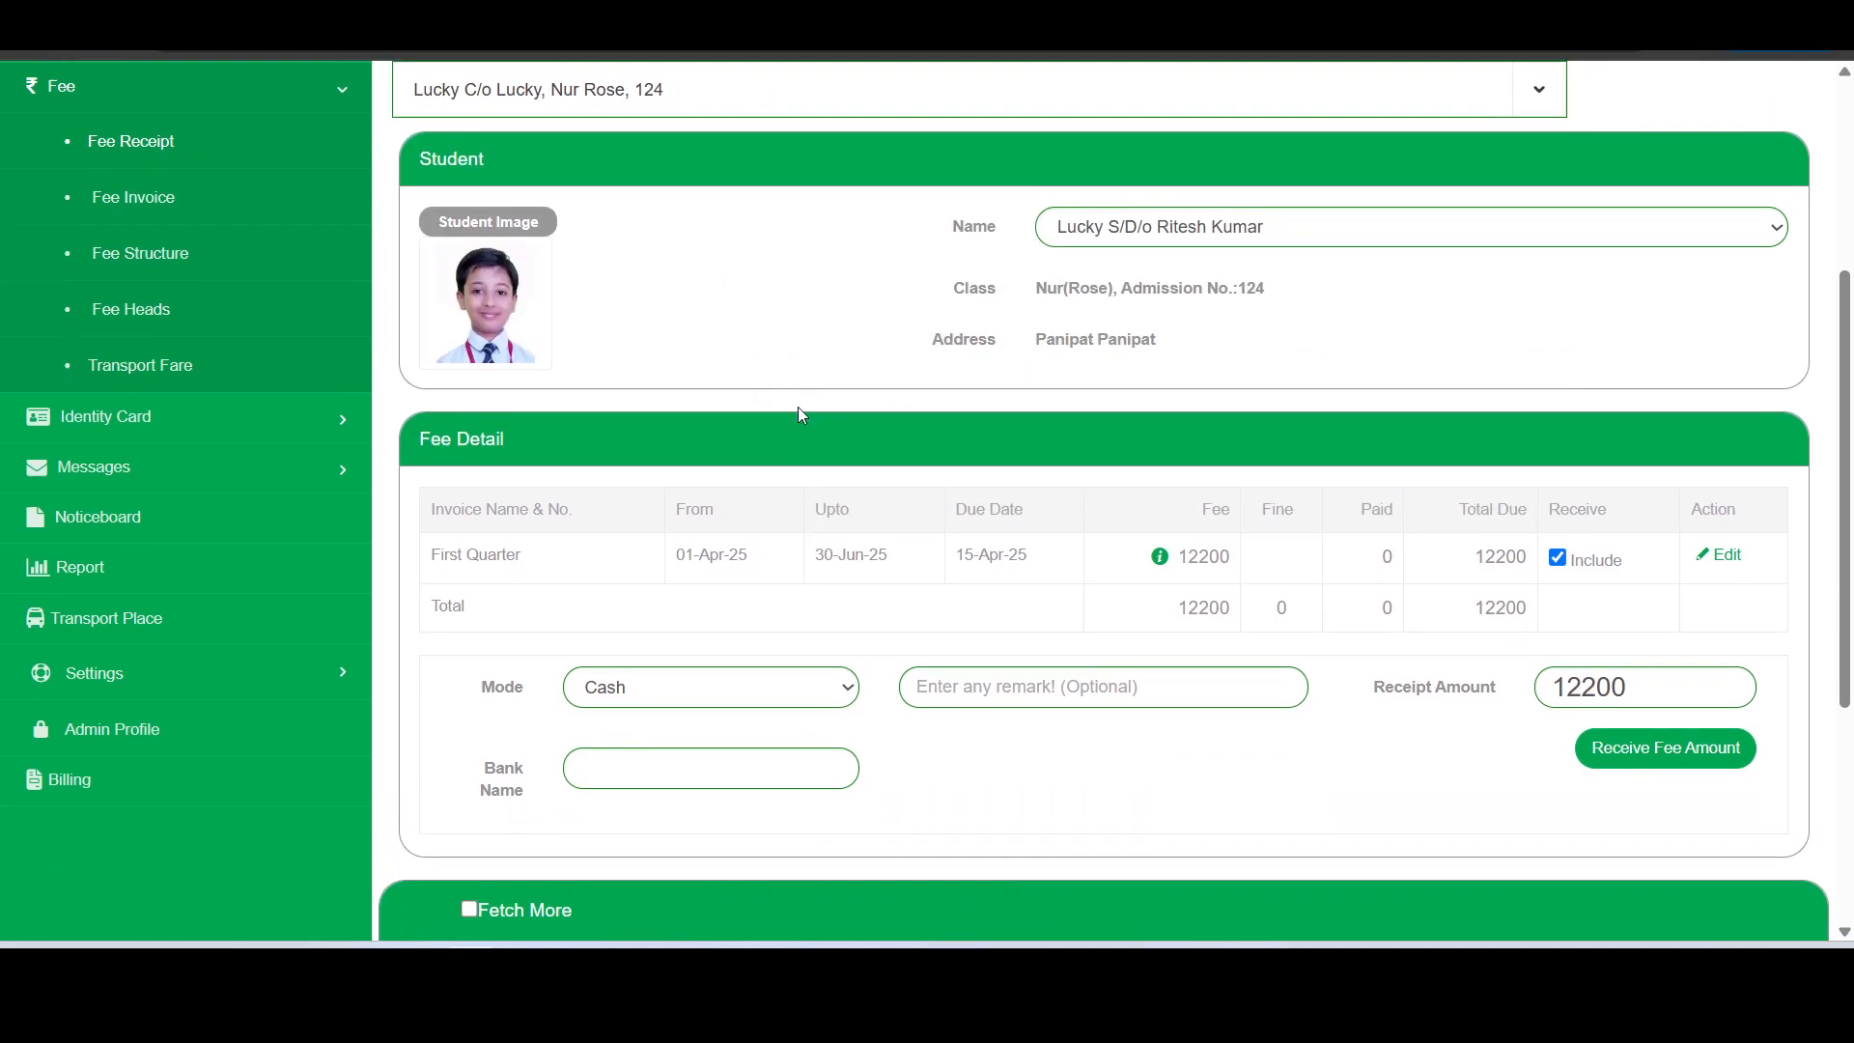
left_click(1159, 452)
scroll(1159, 454, "up", 1)
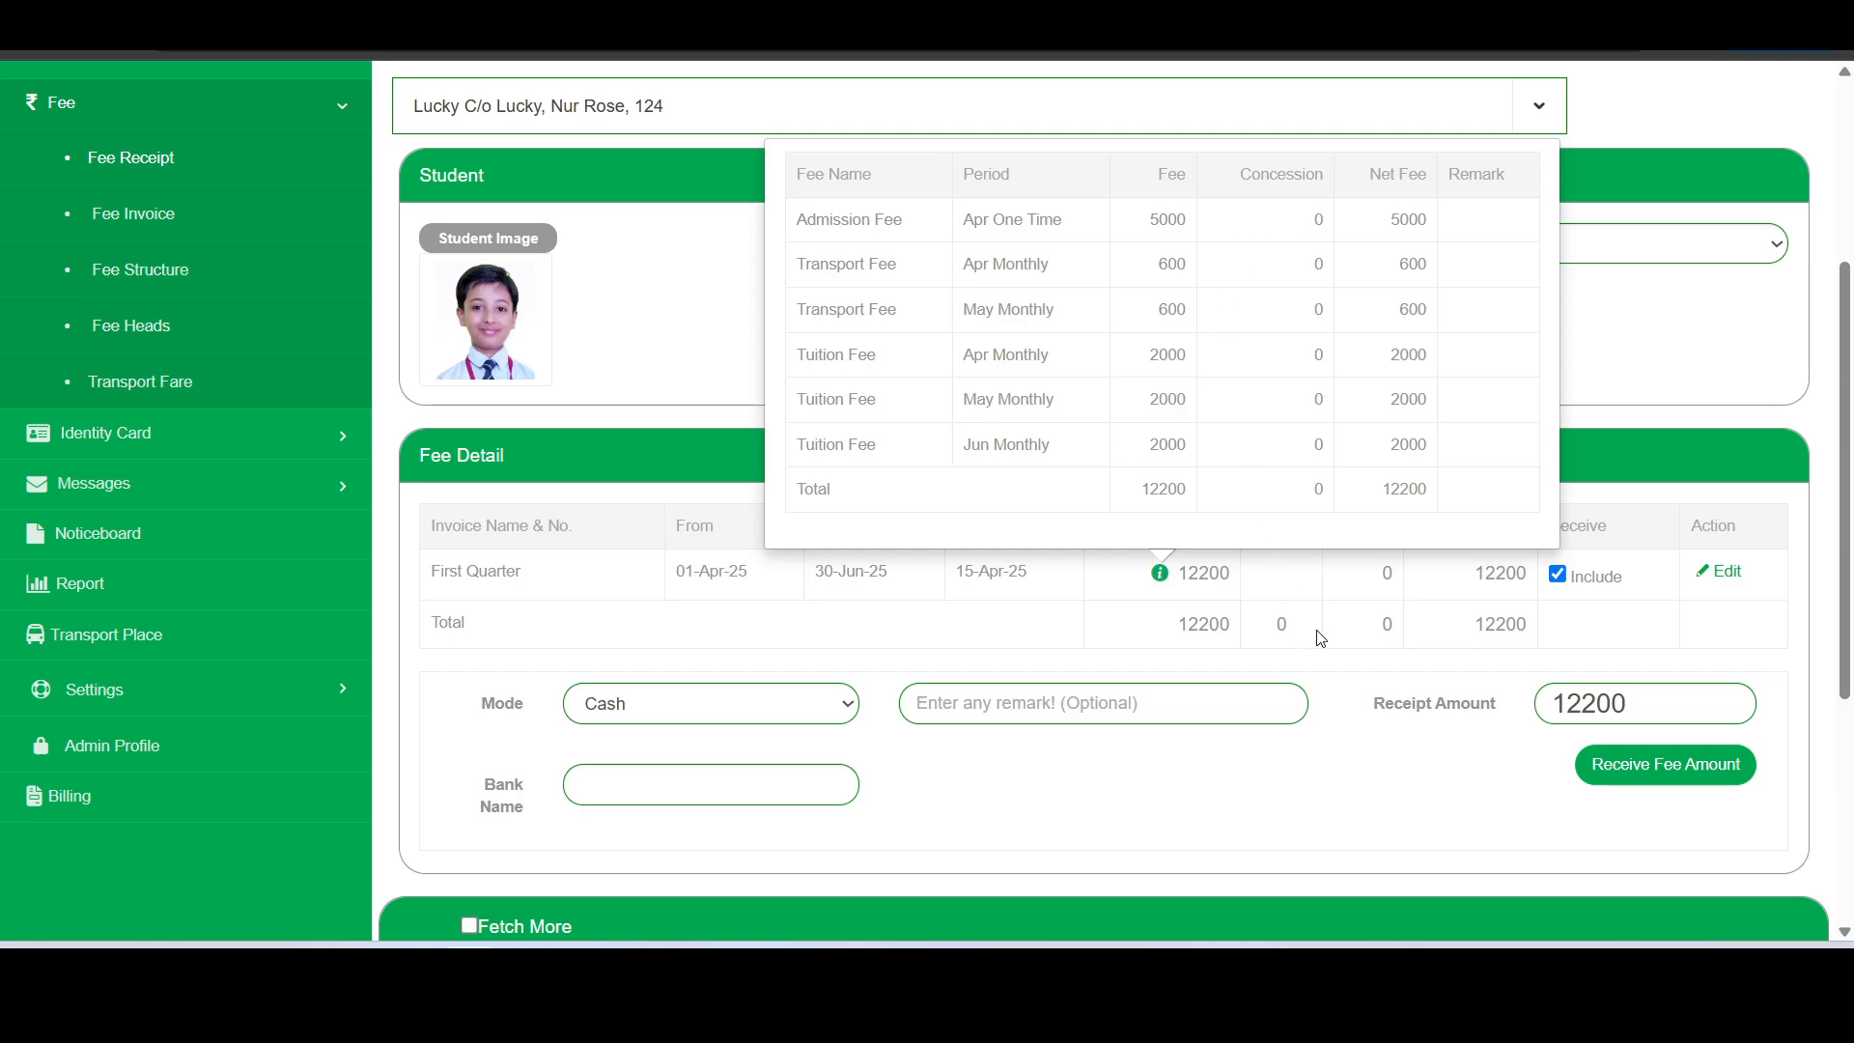
- Set the student's receipt amount to 5000 as a partial payment of the First Quarter dues
scroll(1372, 628, "down", 1)
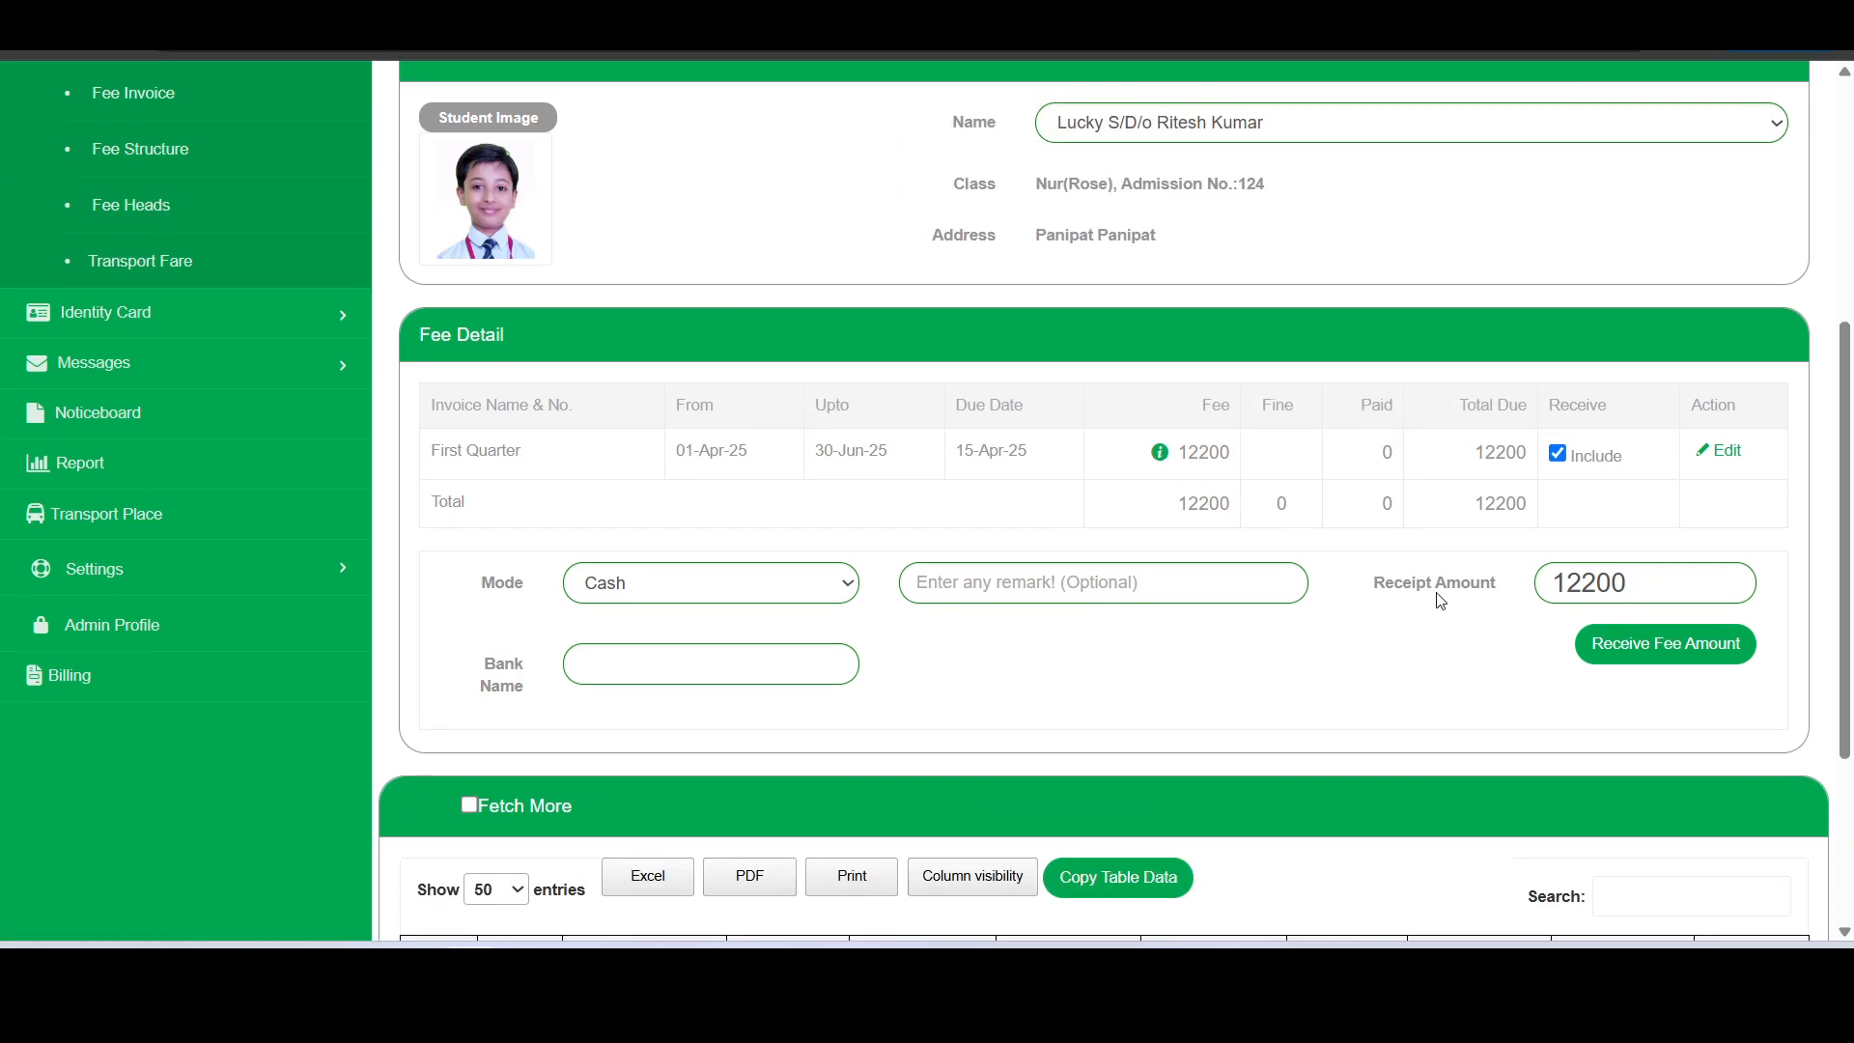
left_click_drag(1719, 596, 1530, 589)
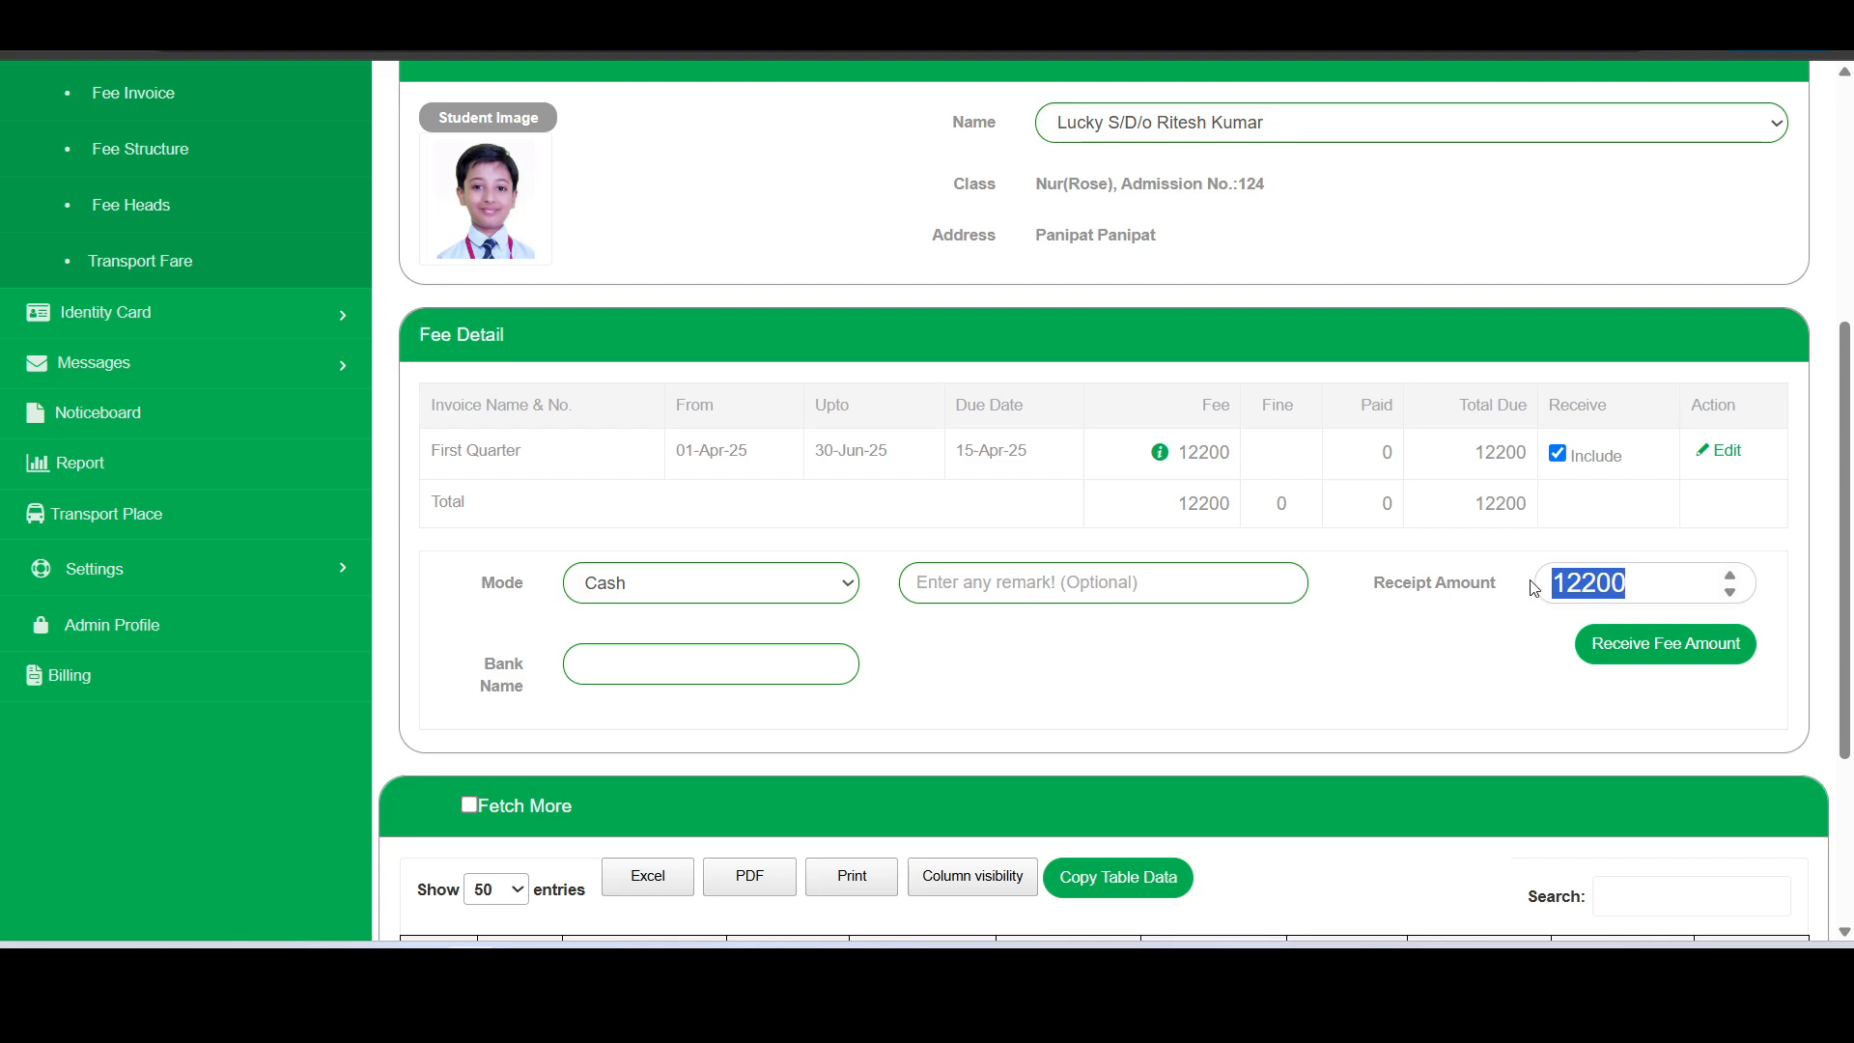
type("5")
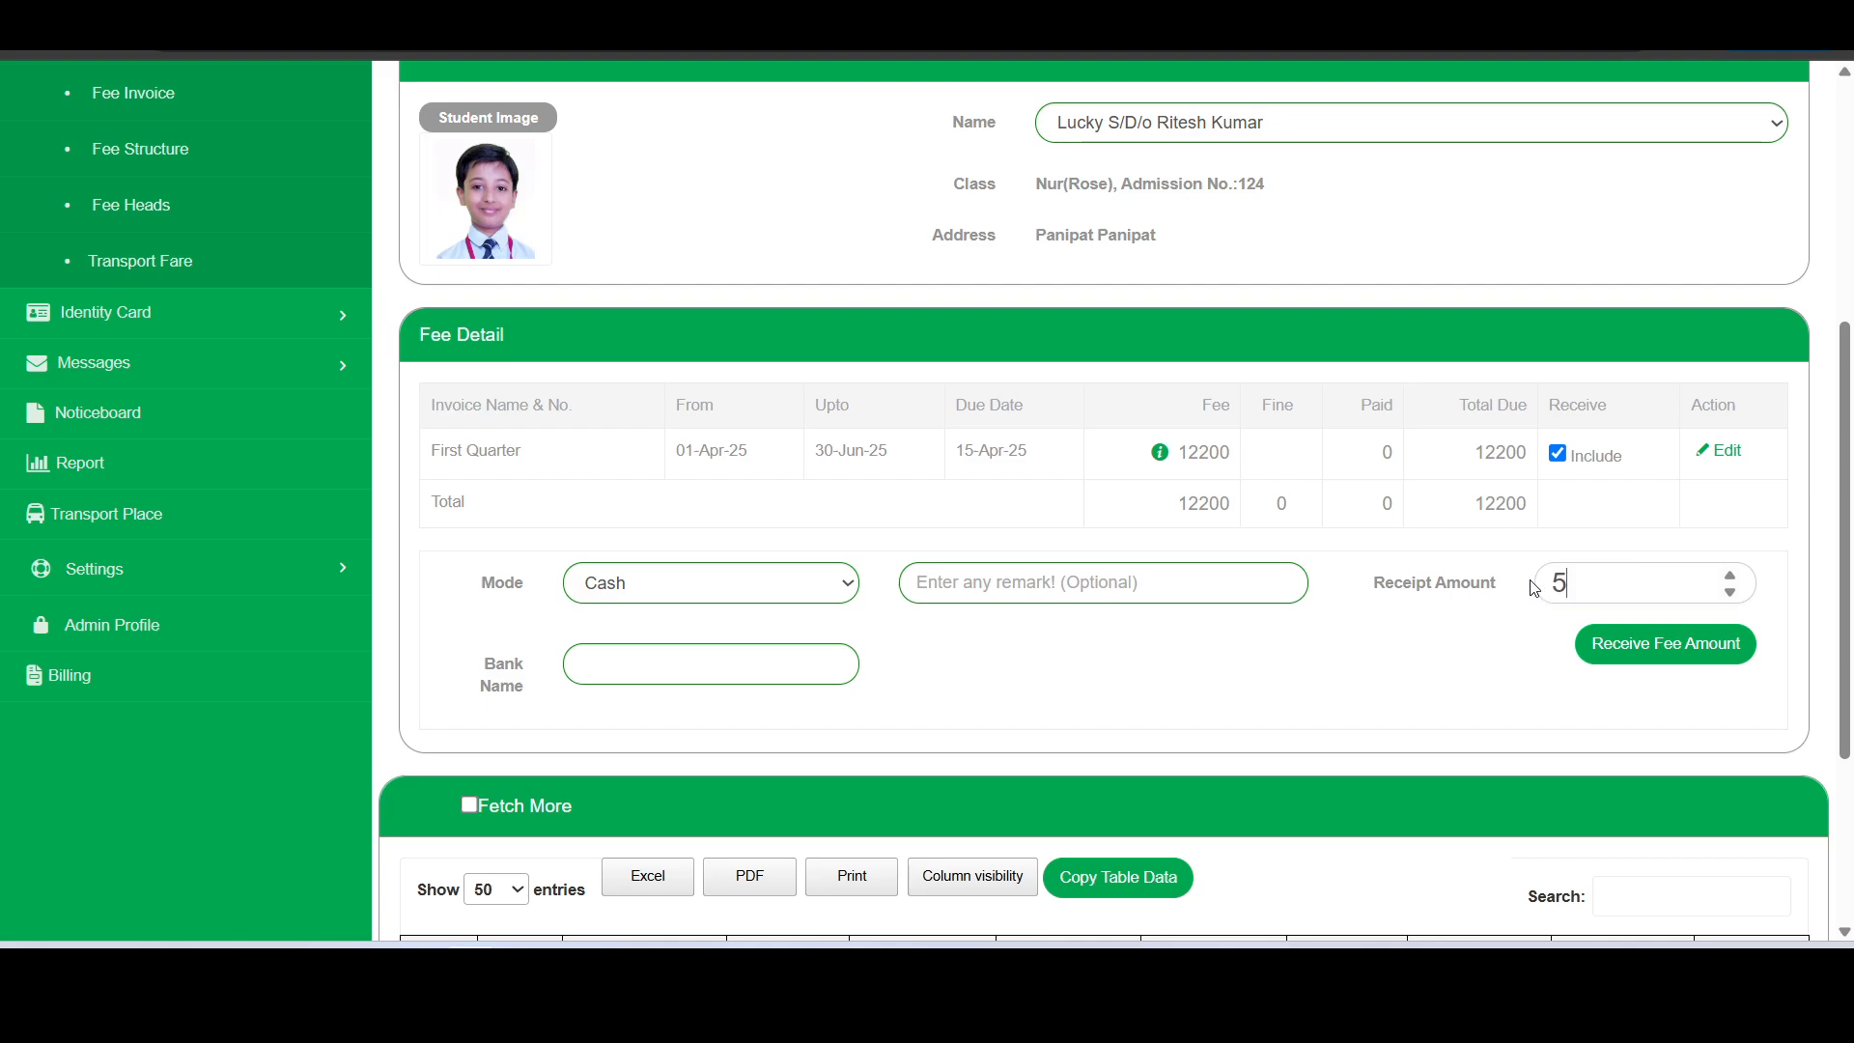
type("000")
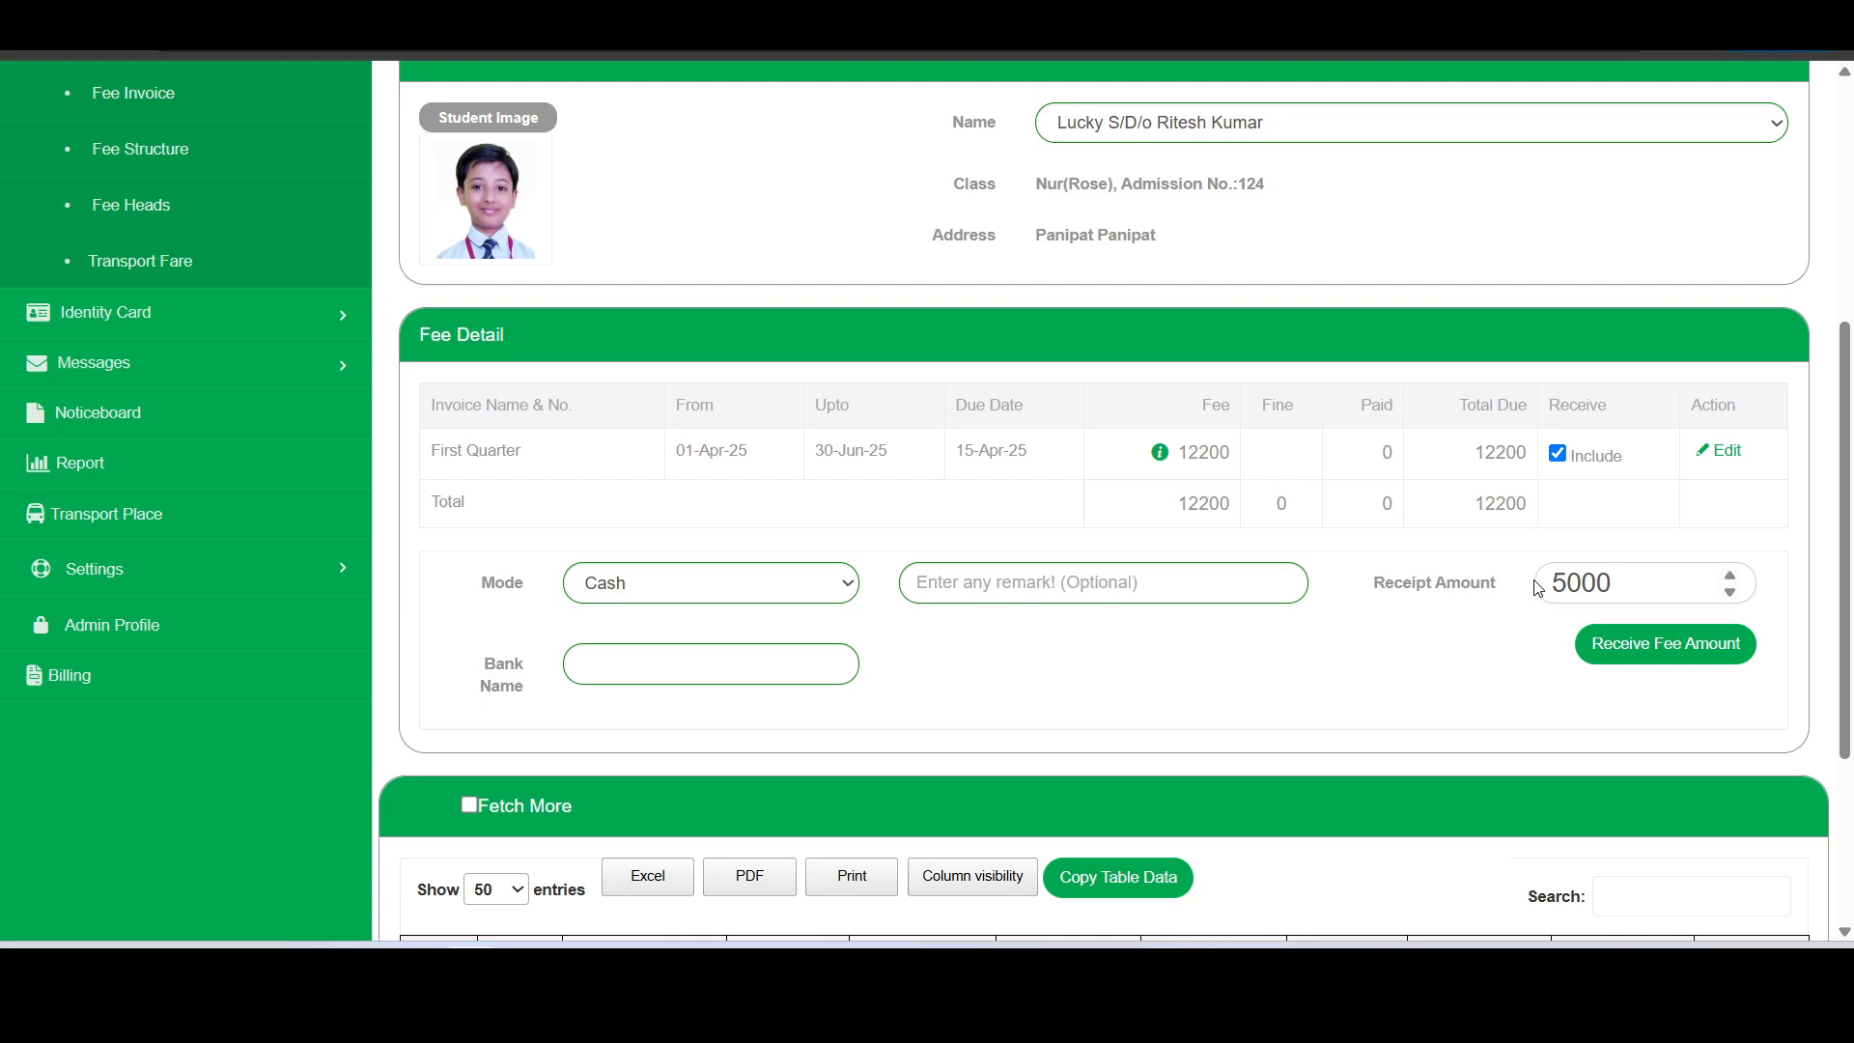
left_click(1526, 695)
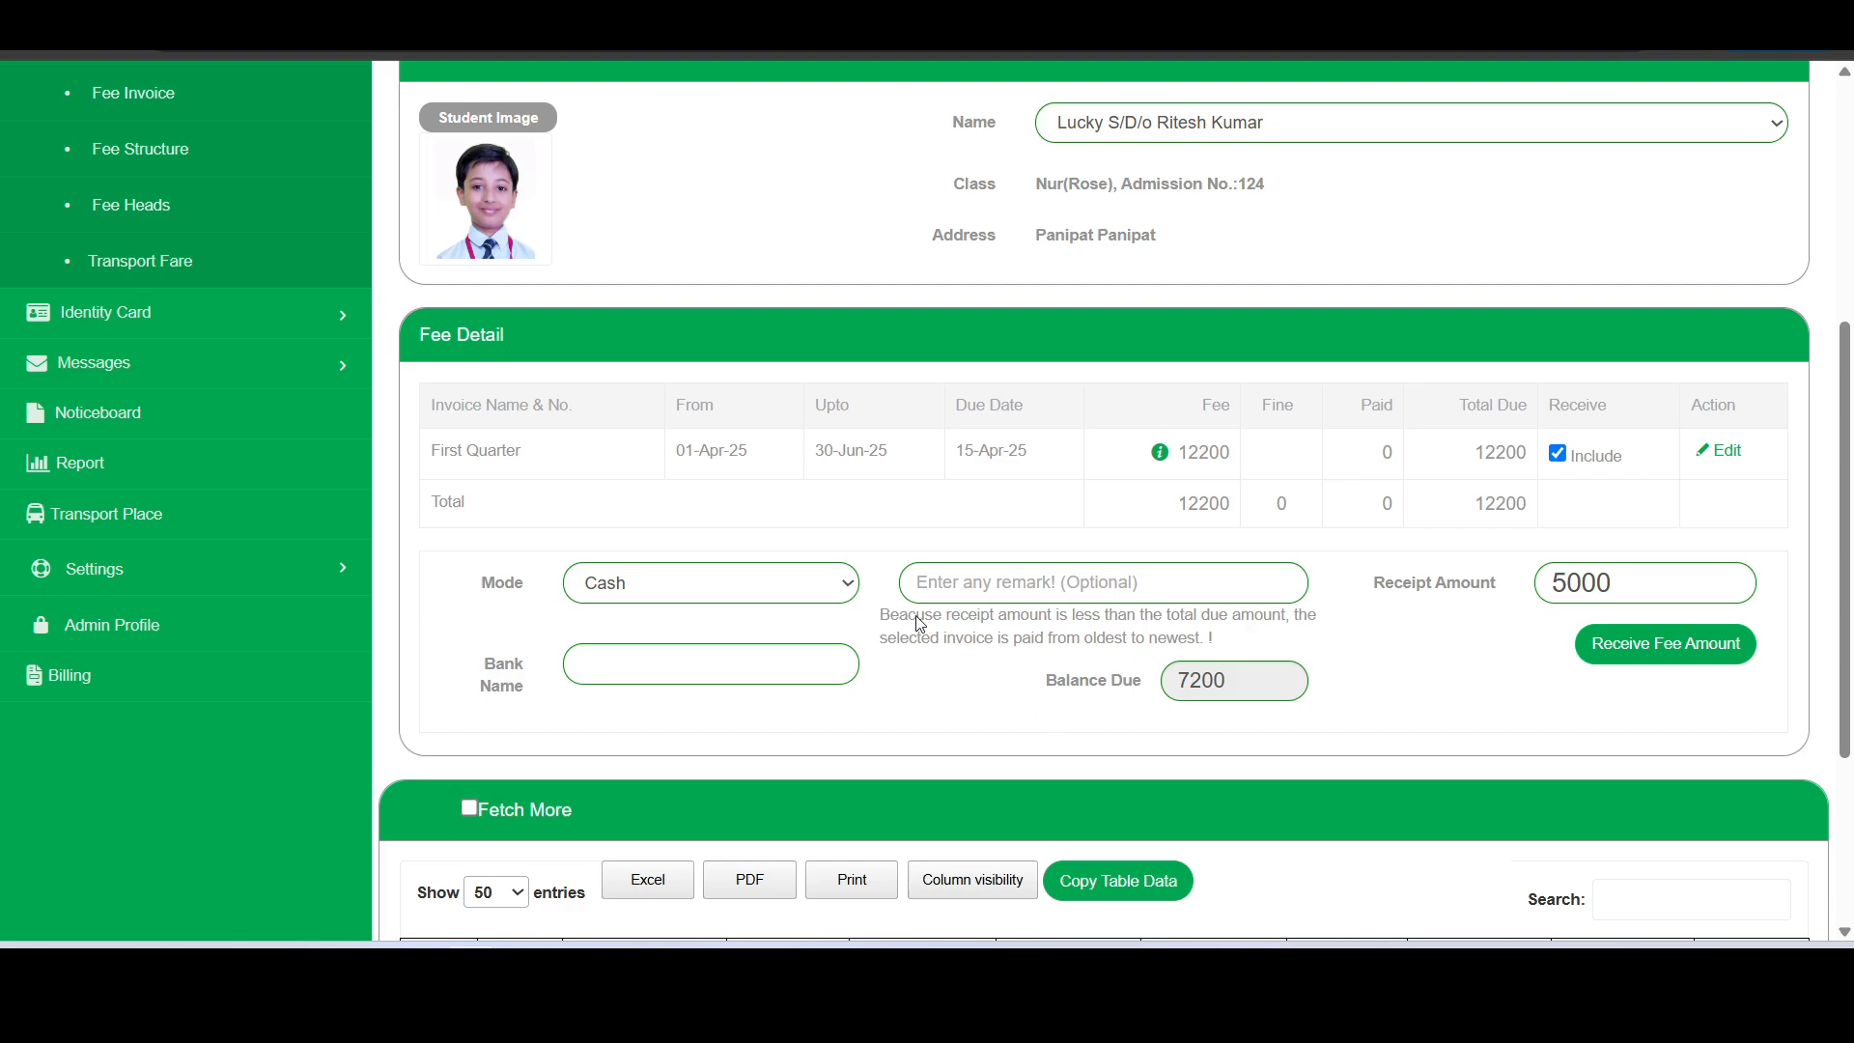
- Set the payment mode to Bank Deposit, and fill in the transaction number with its date and the bank name SBI
left_click(811, 585)
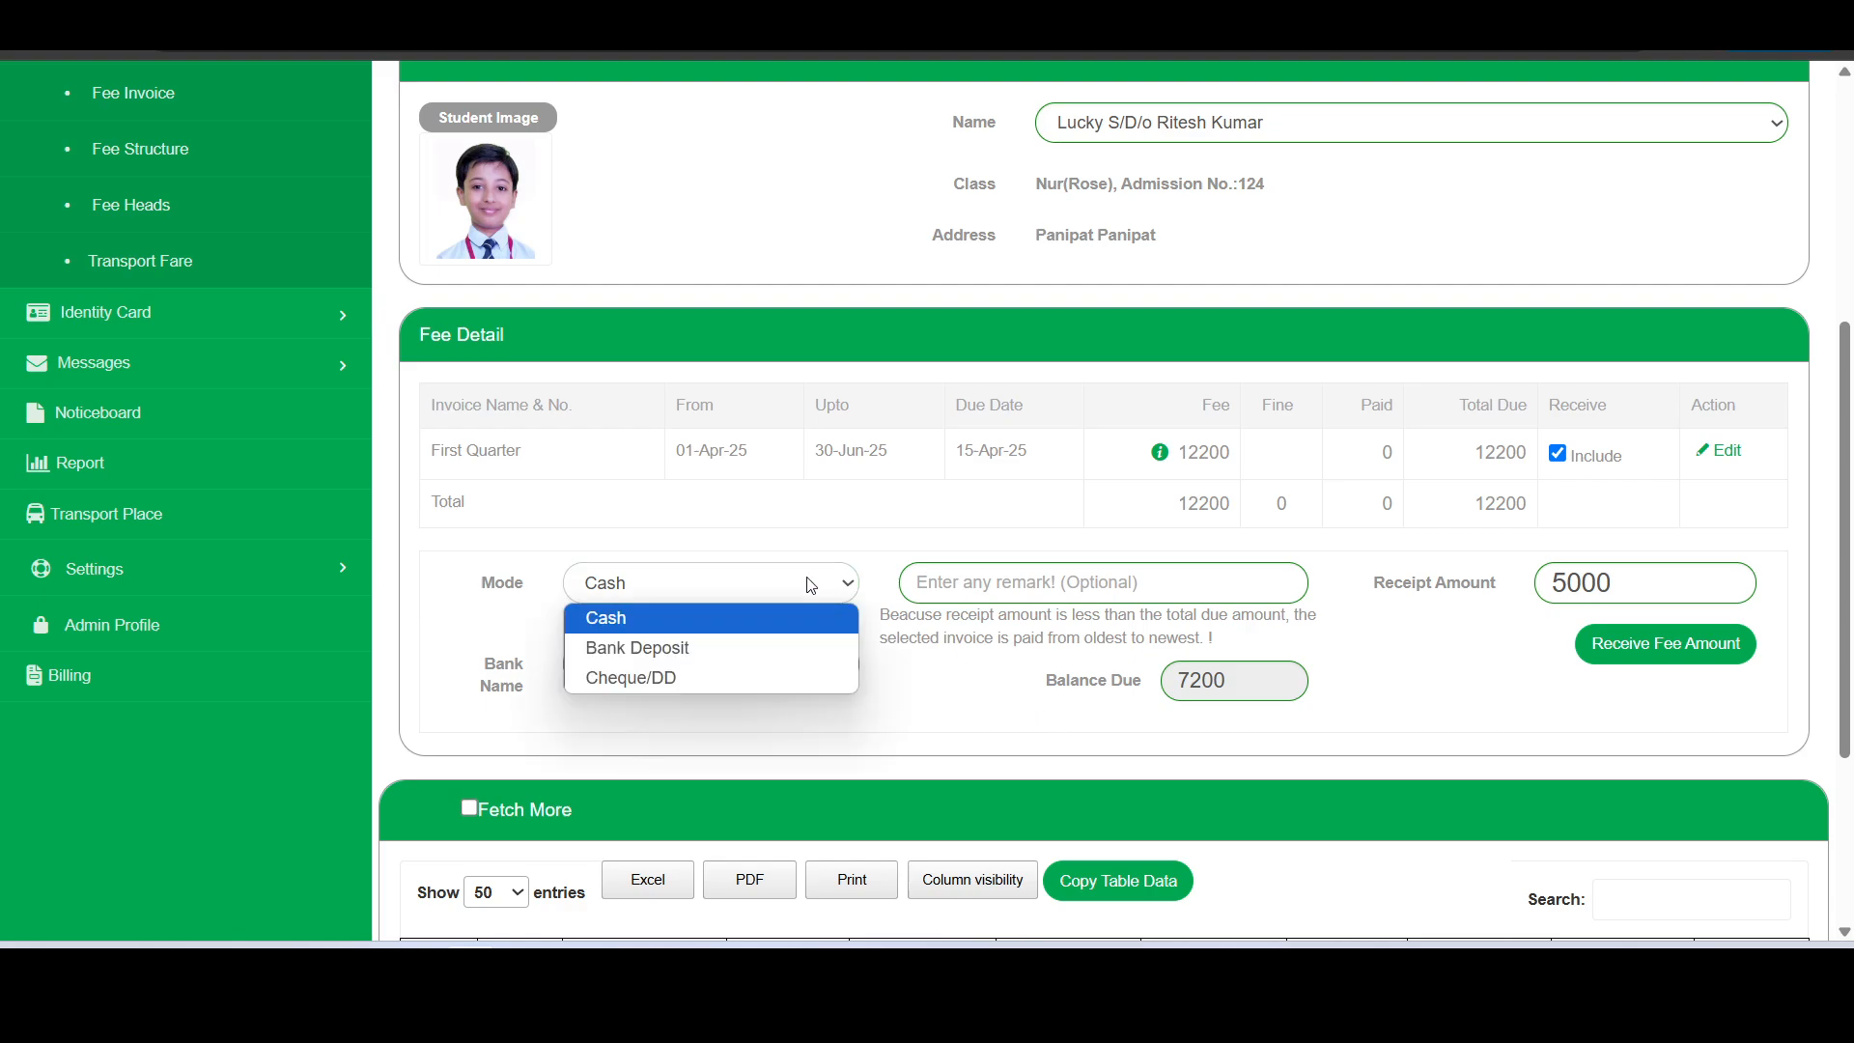
left_click(747, 648)
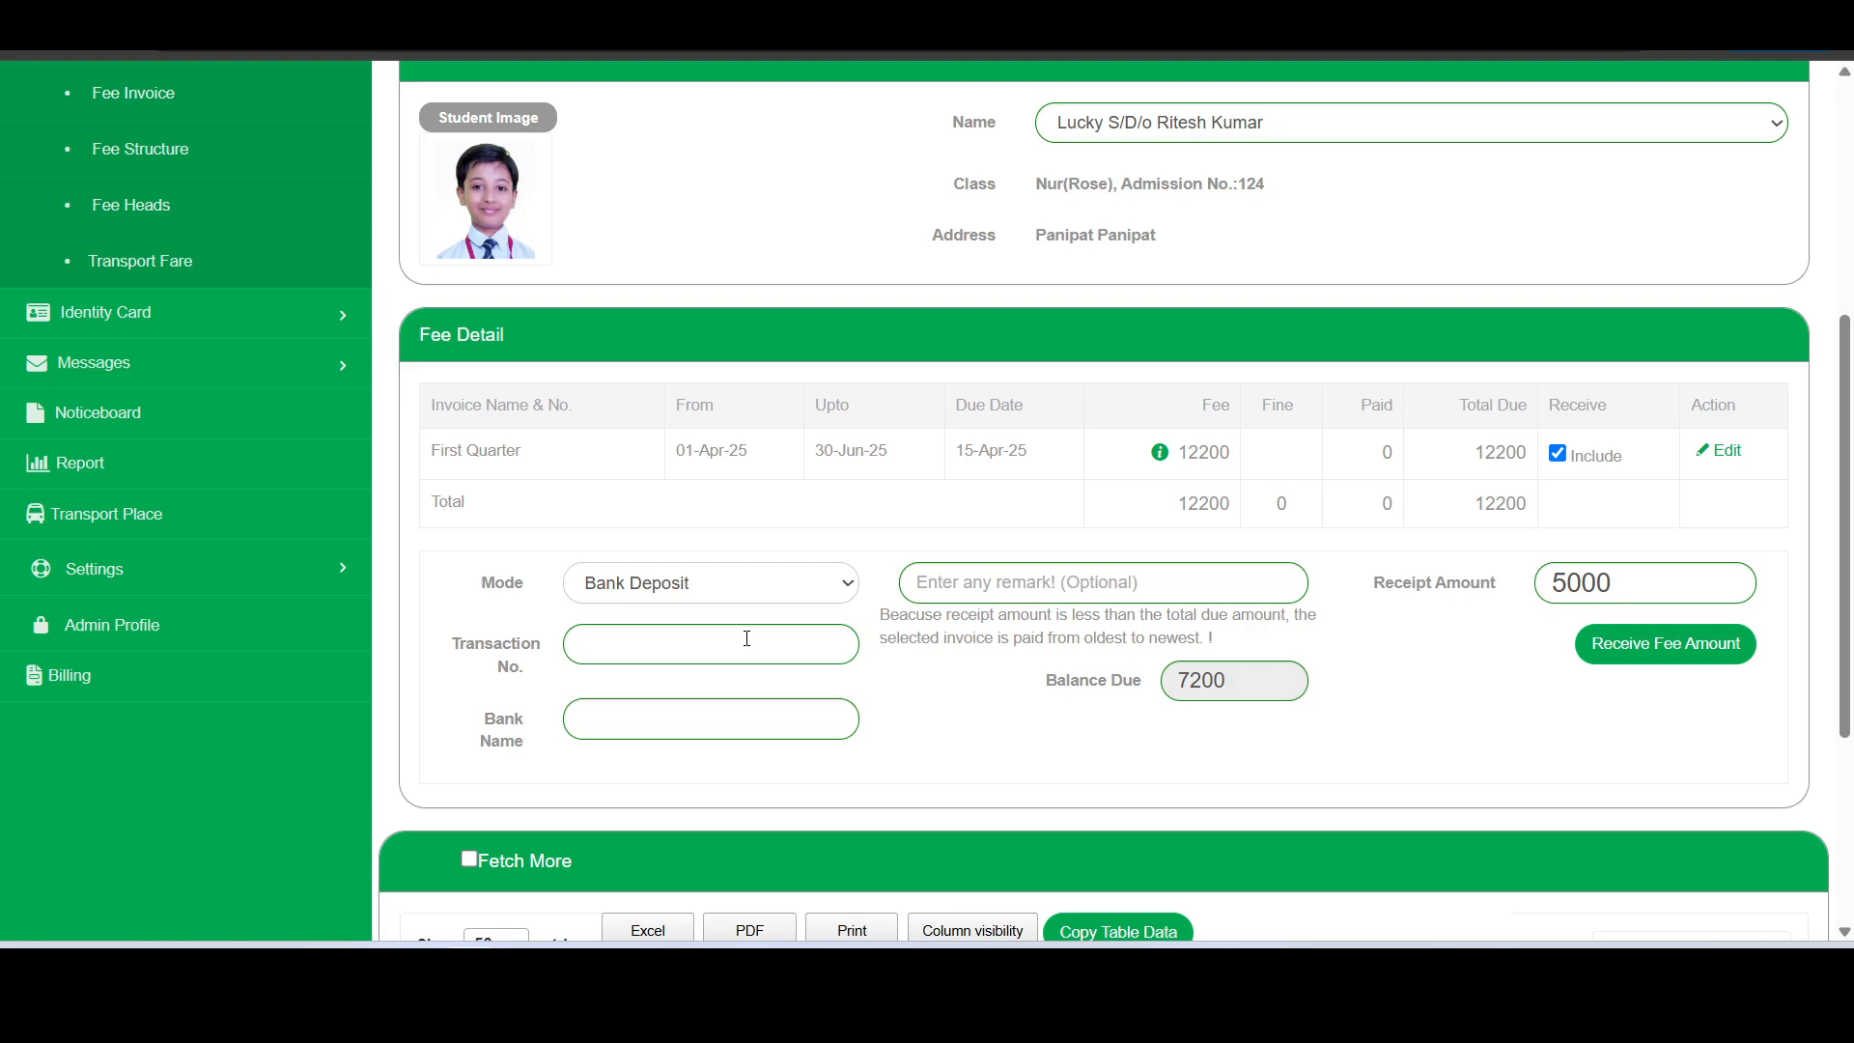
left_click(748, 639)
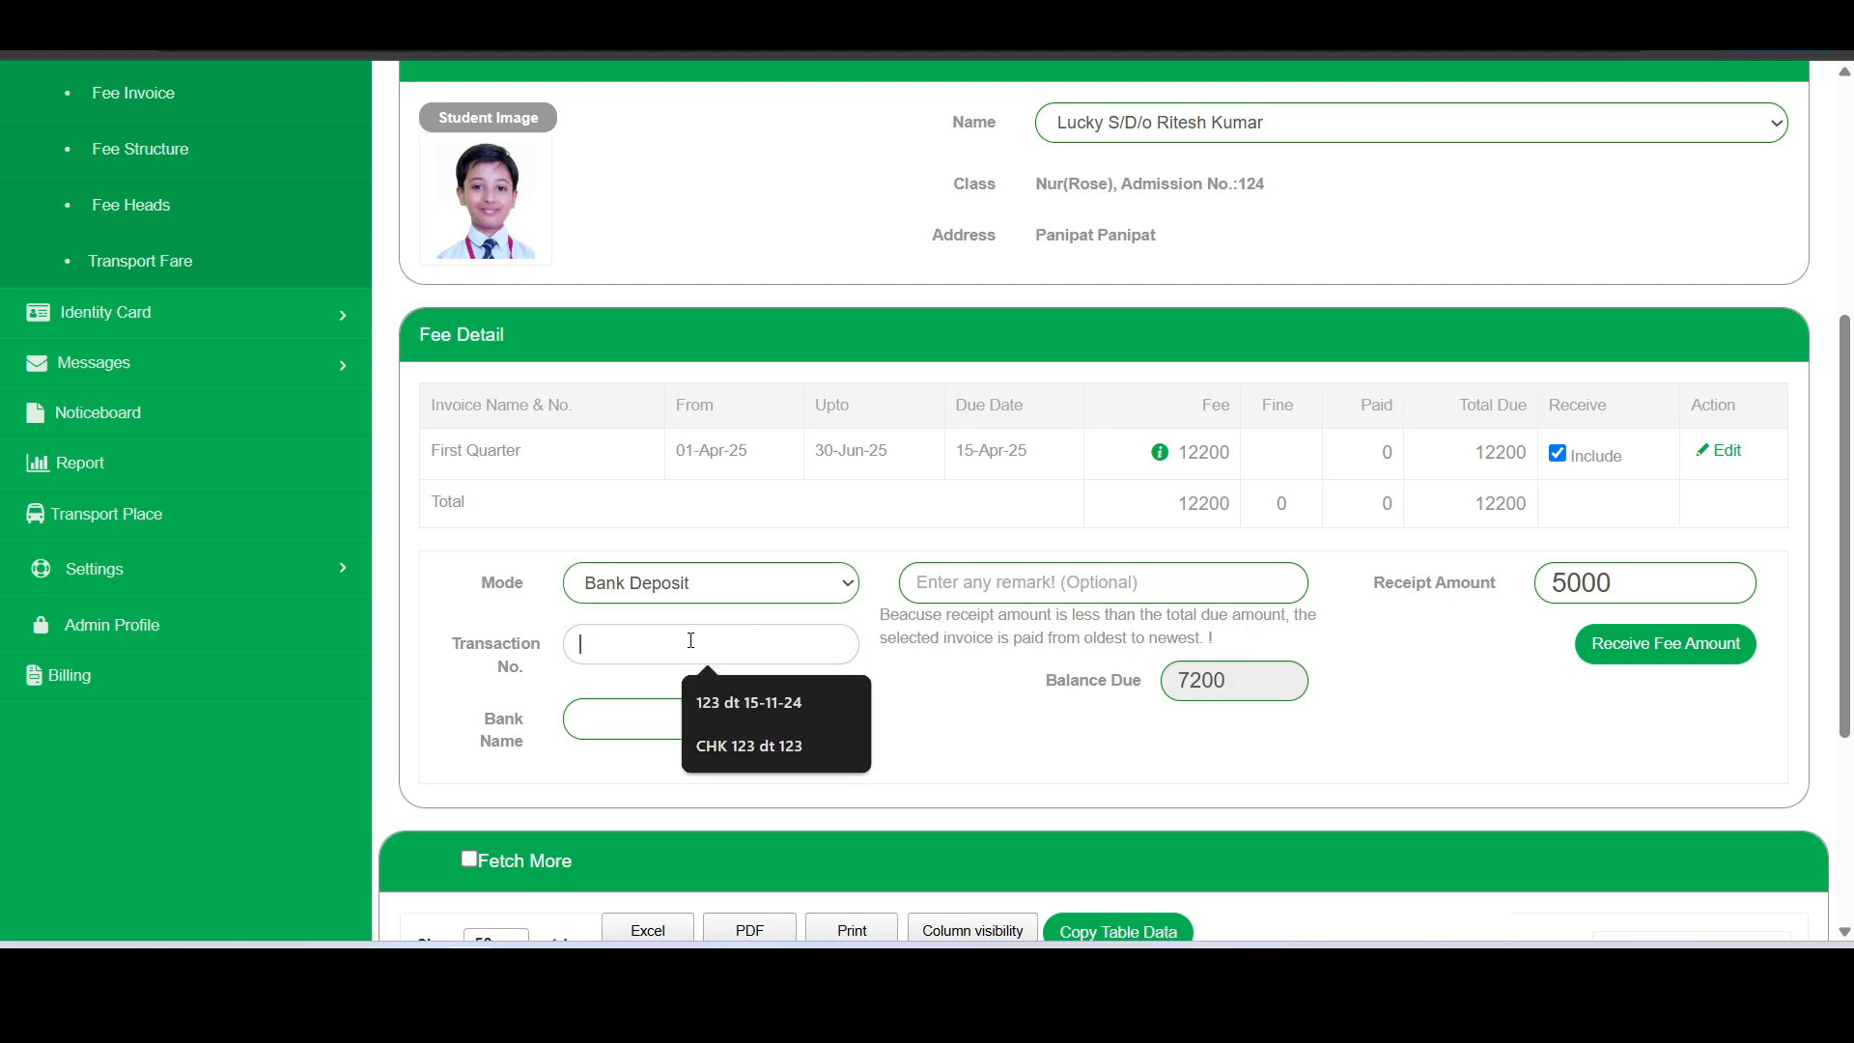
left_click(786, 711)
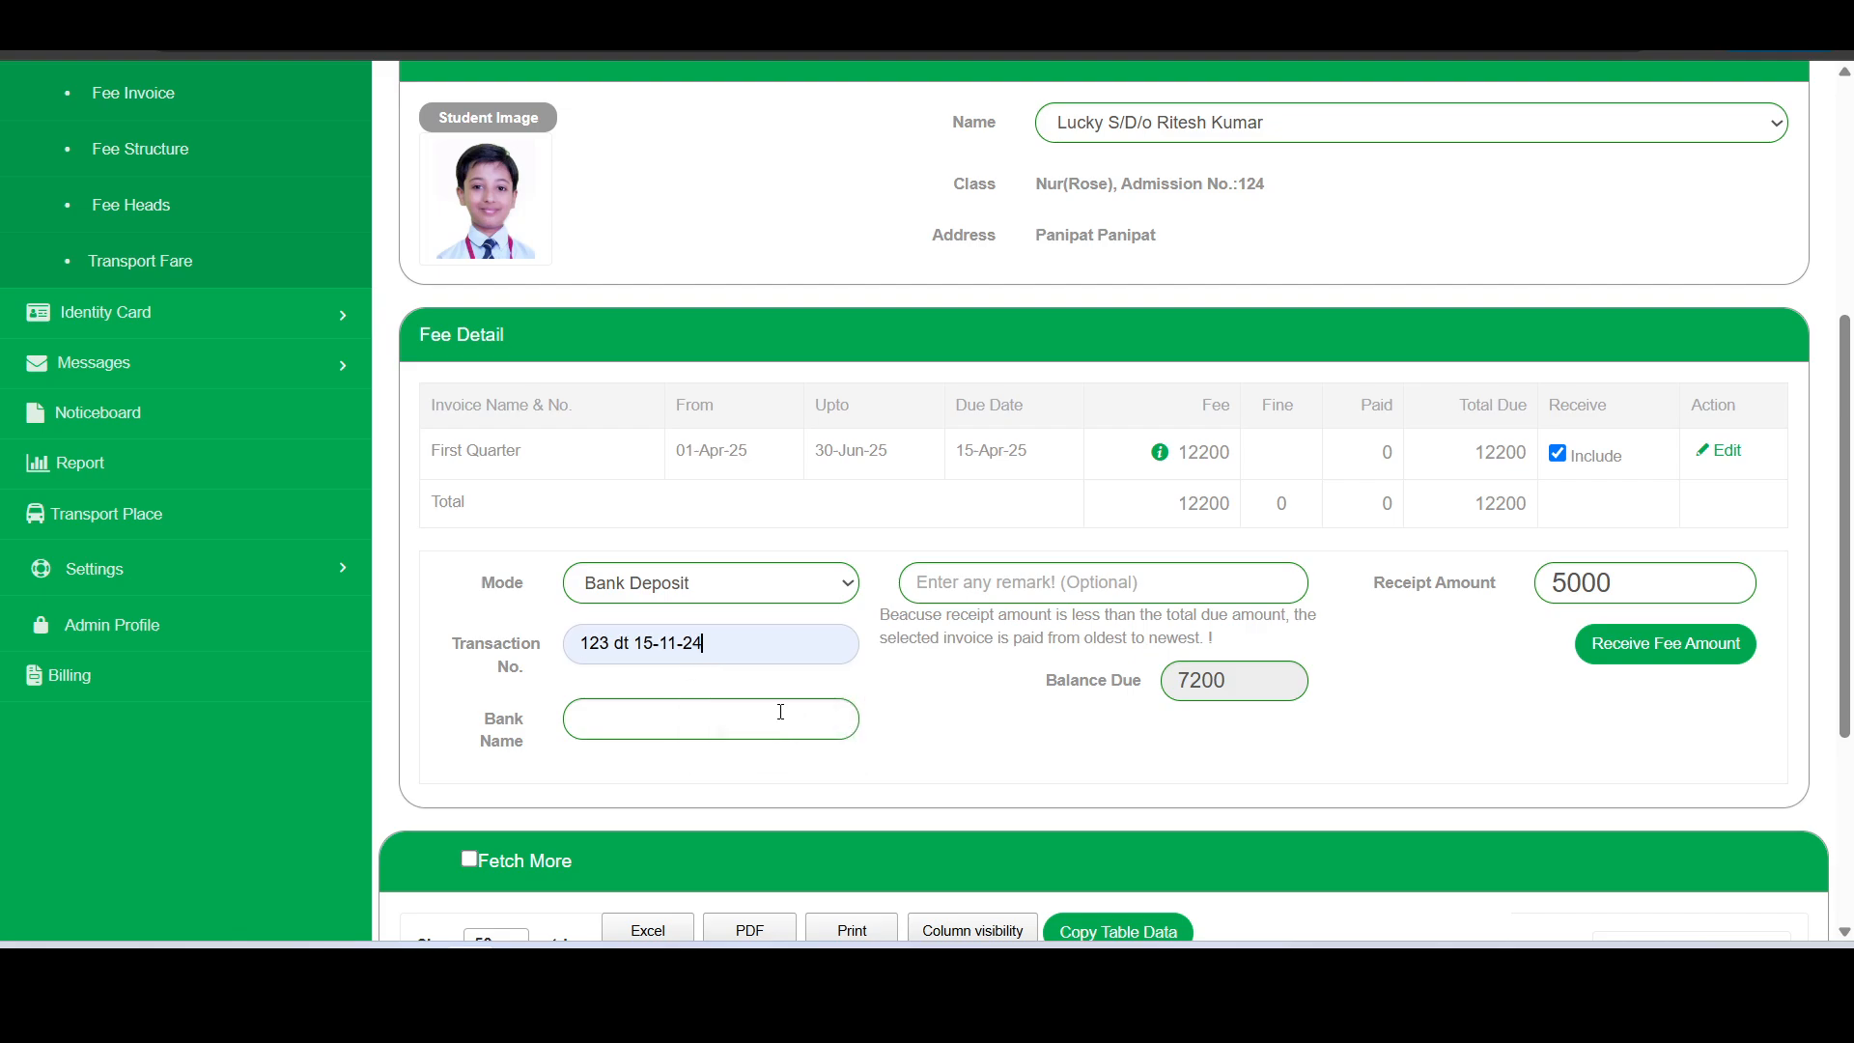
left_click(734, 722)
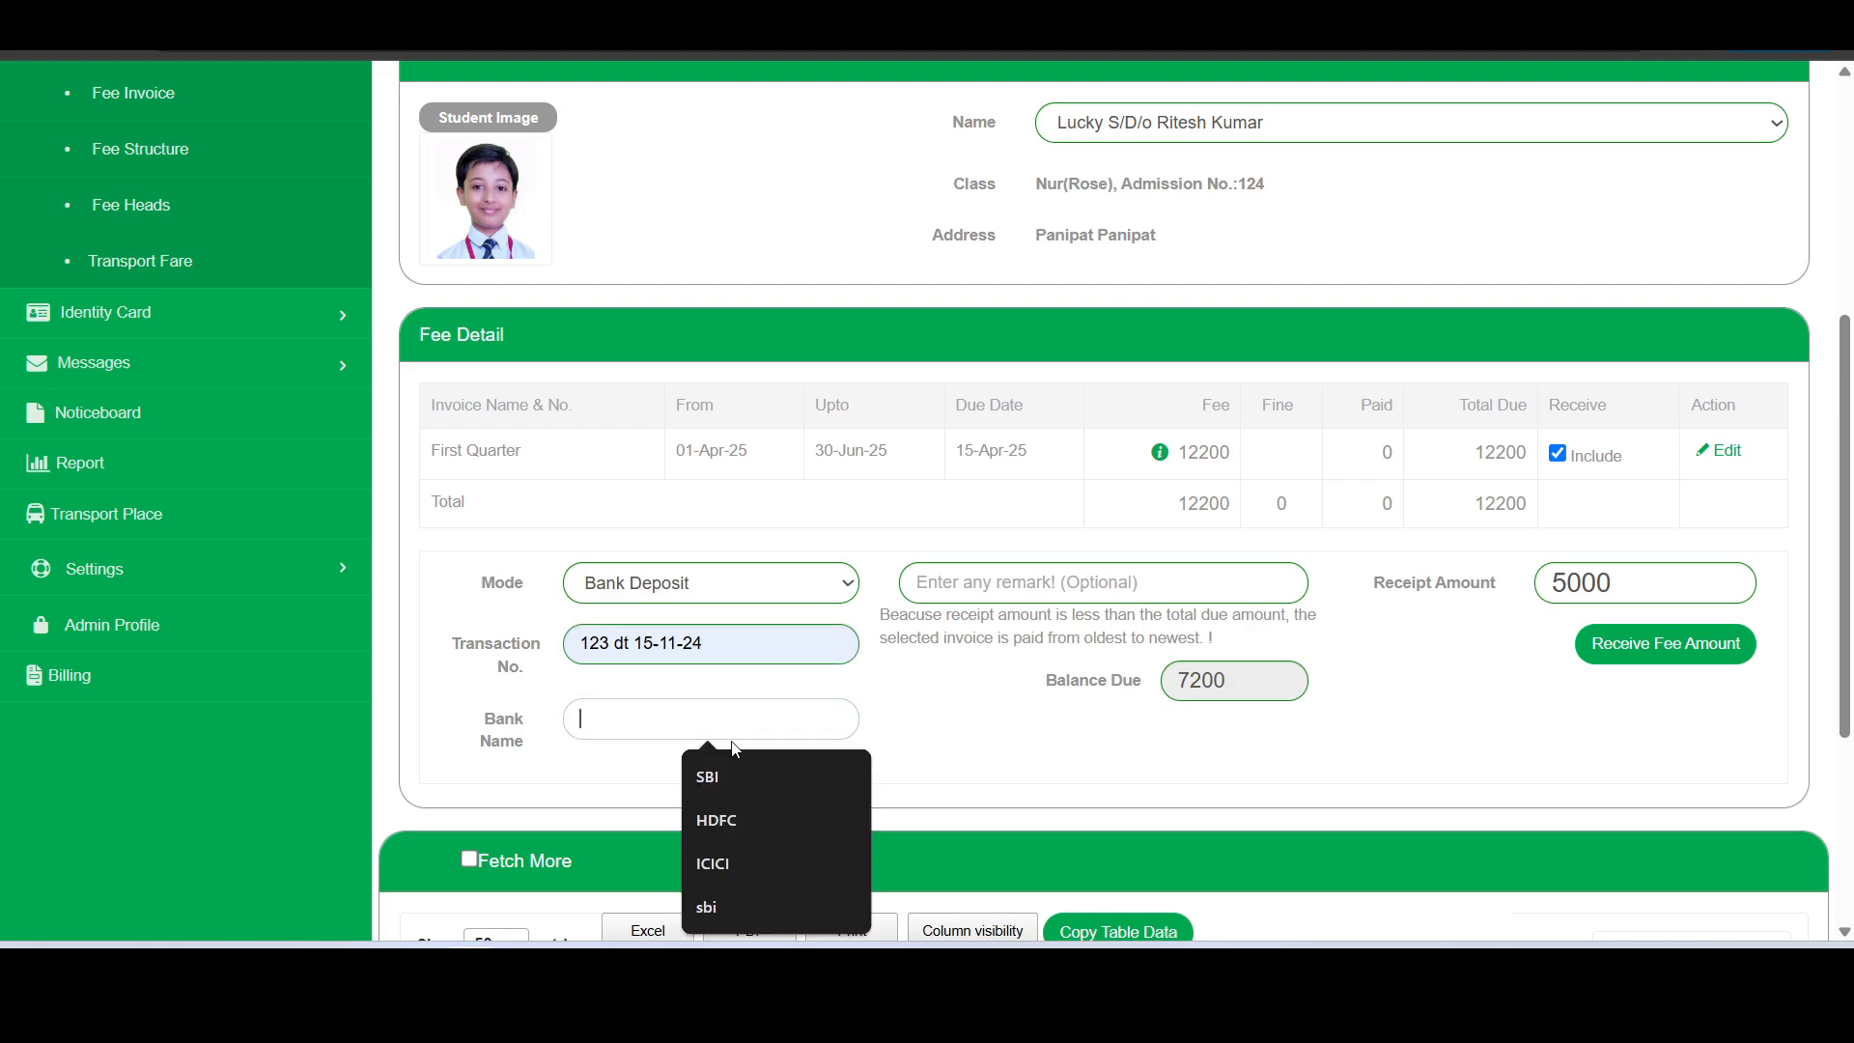
left_click(732, 771)
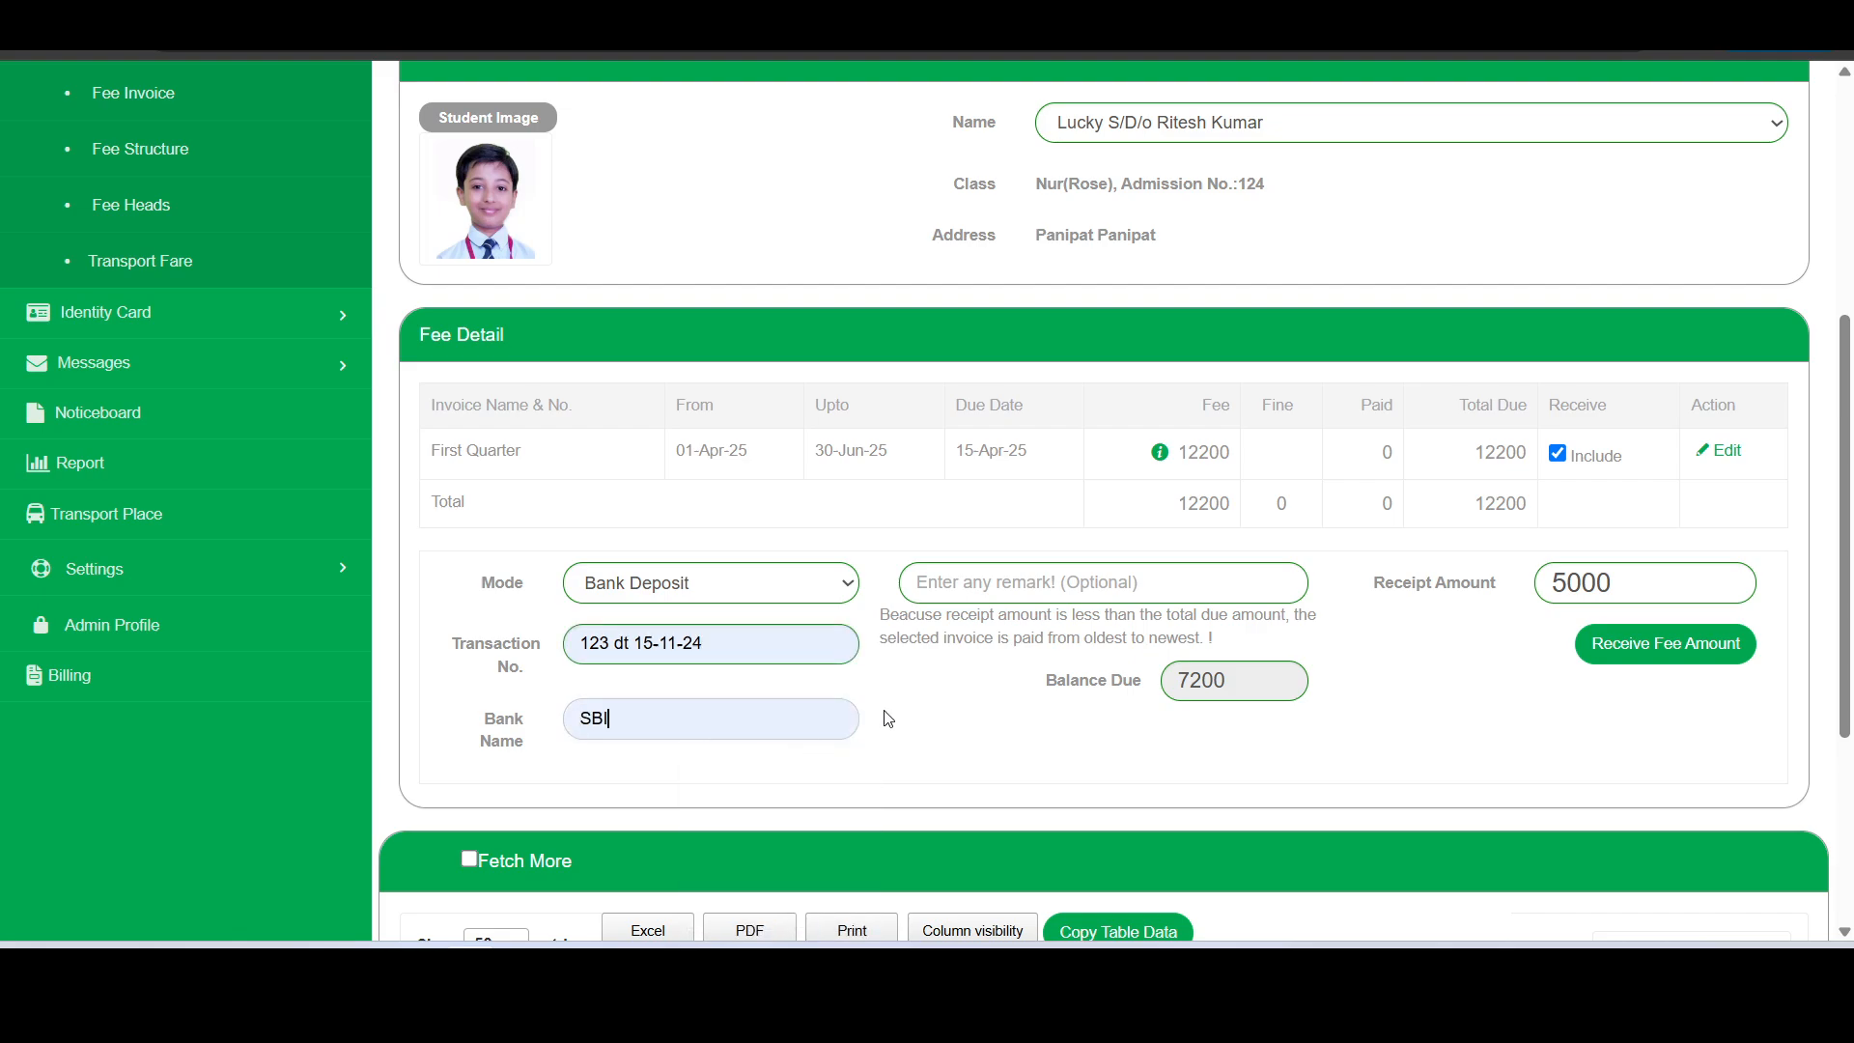
- Clear the bank name in the payment details
left_click(782, 714)
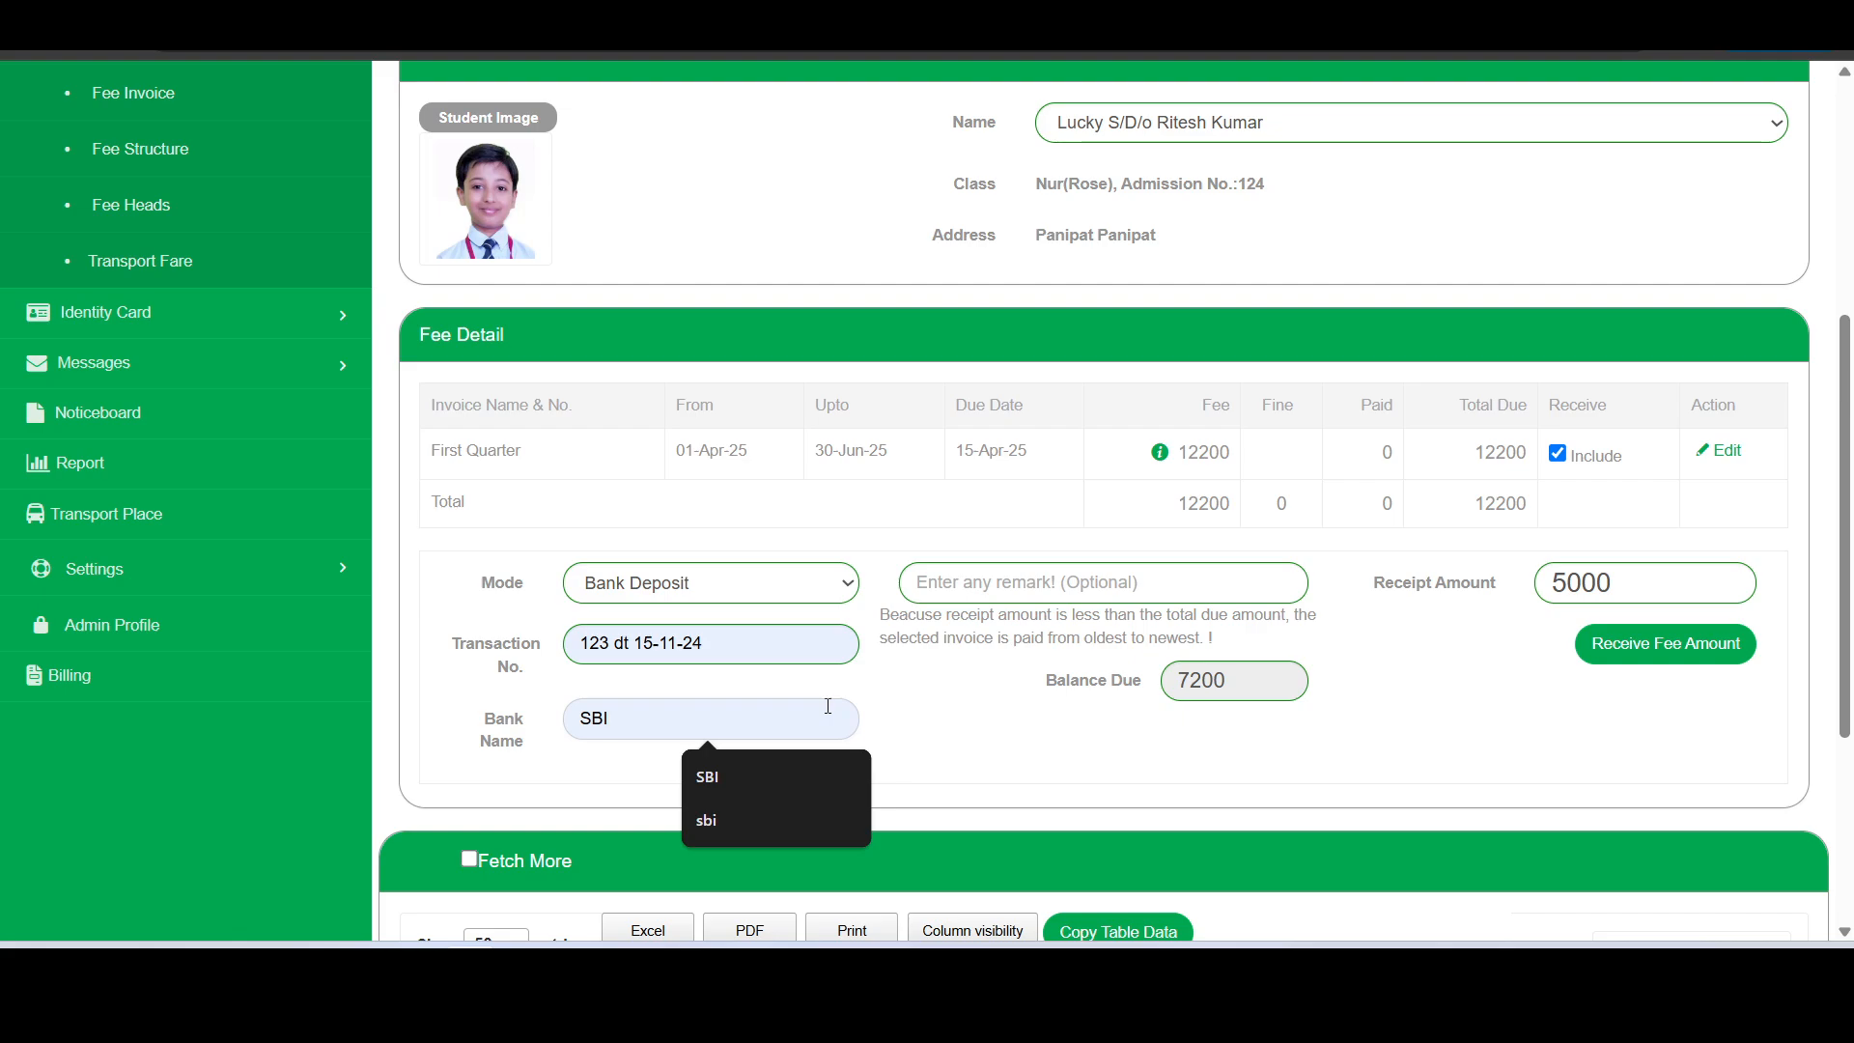
key("BackSpace")
key("BackSpace")
key("BackSpace")
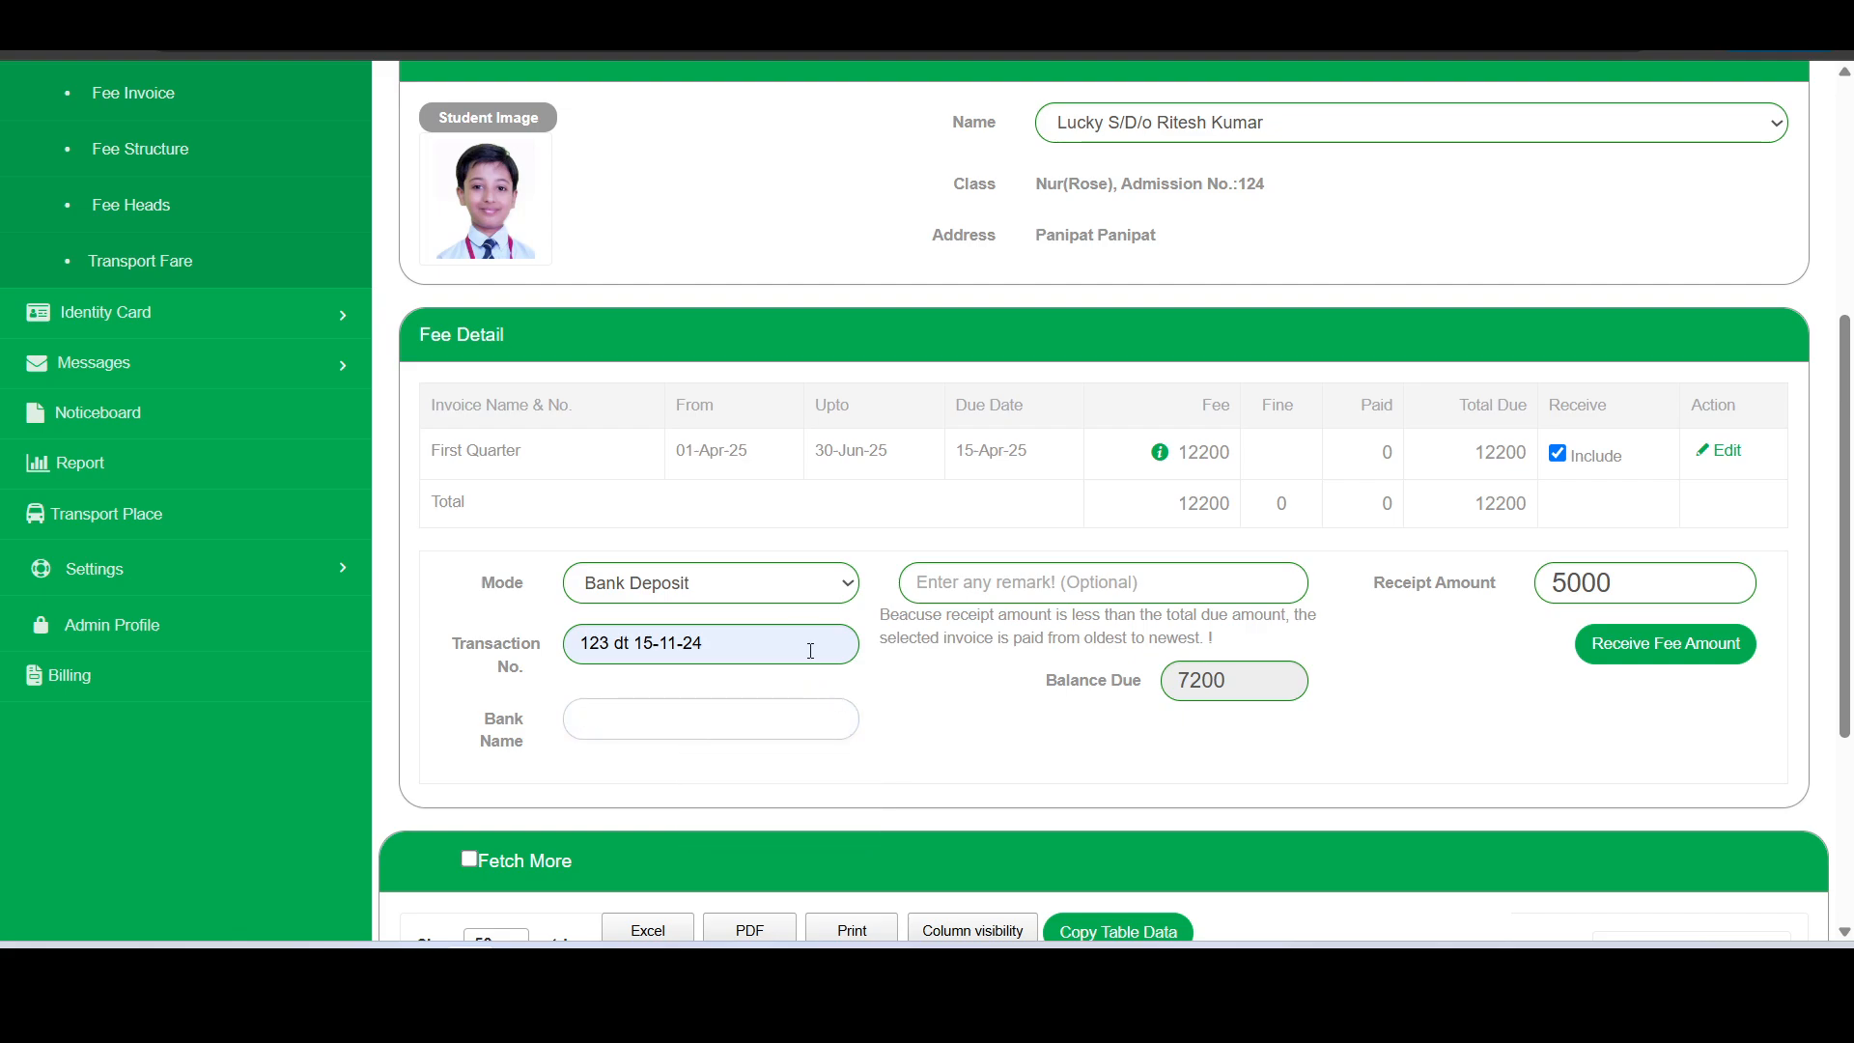
- Try the Cheque/DD payment mode, and set the mode back to Bank Deposit
left_click(801, 591)
left_click(746, 670)
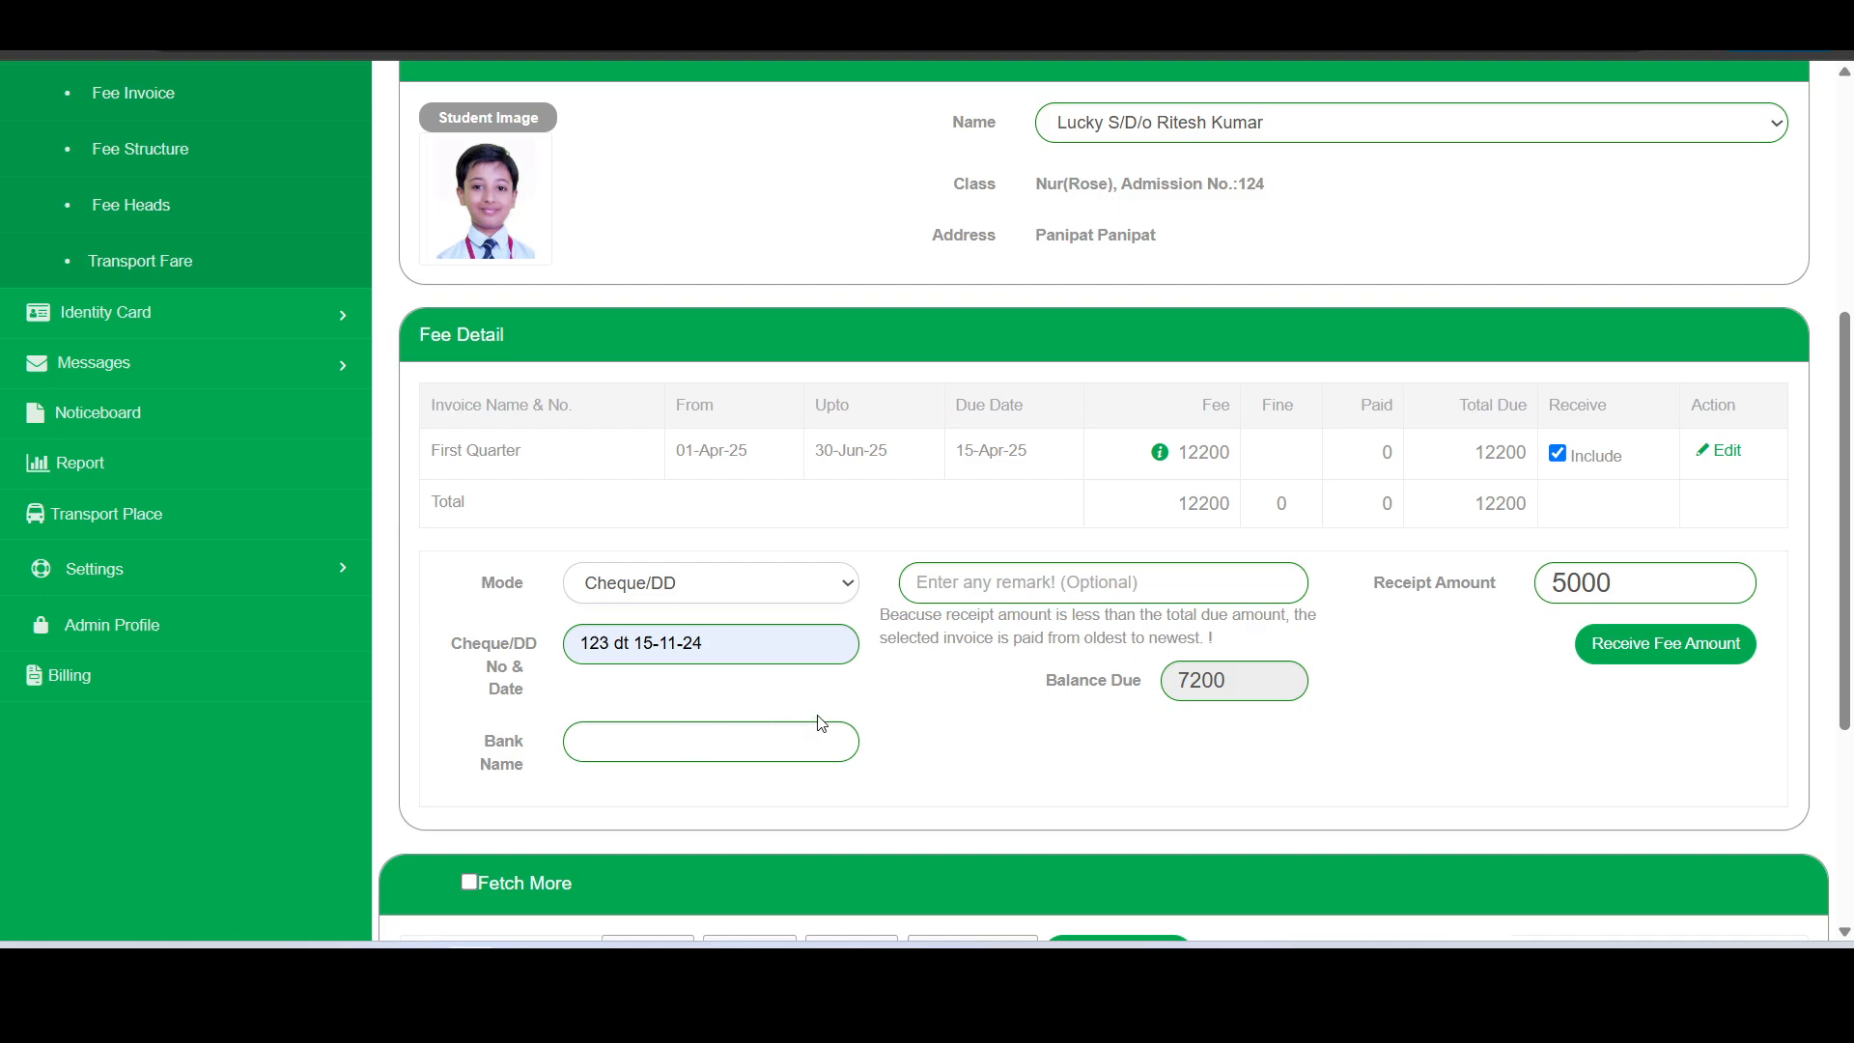
left_click(746, 594)
left_click(720, 645)
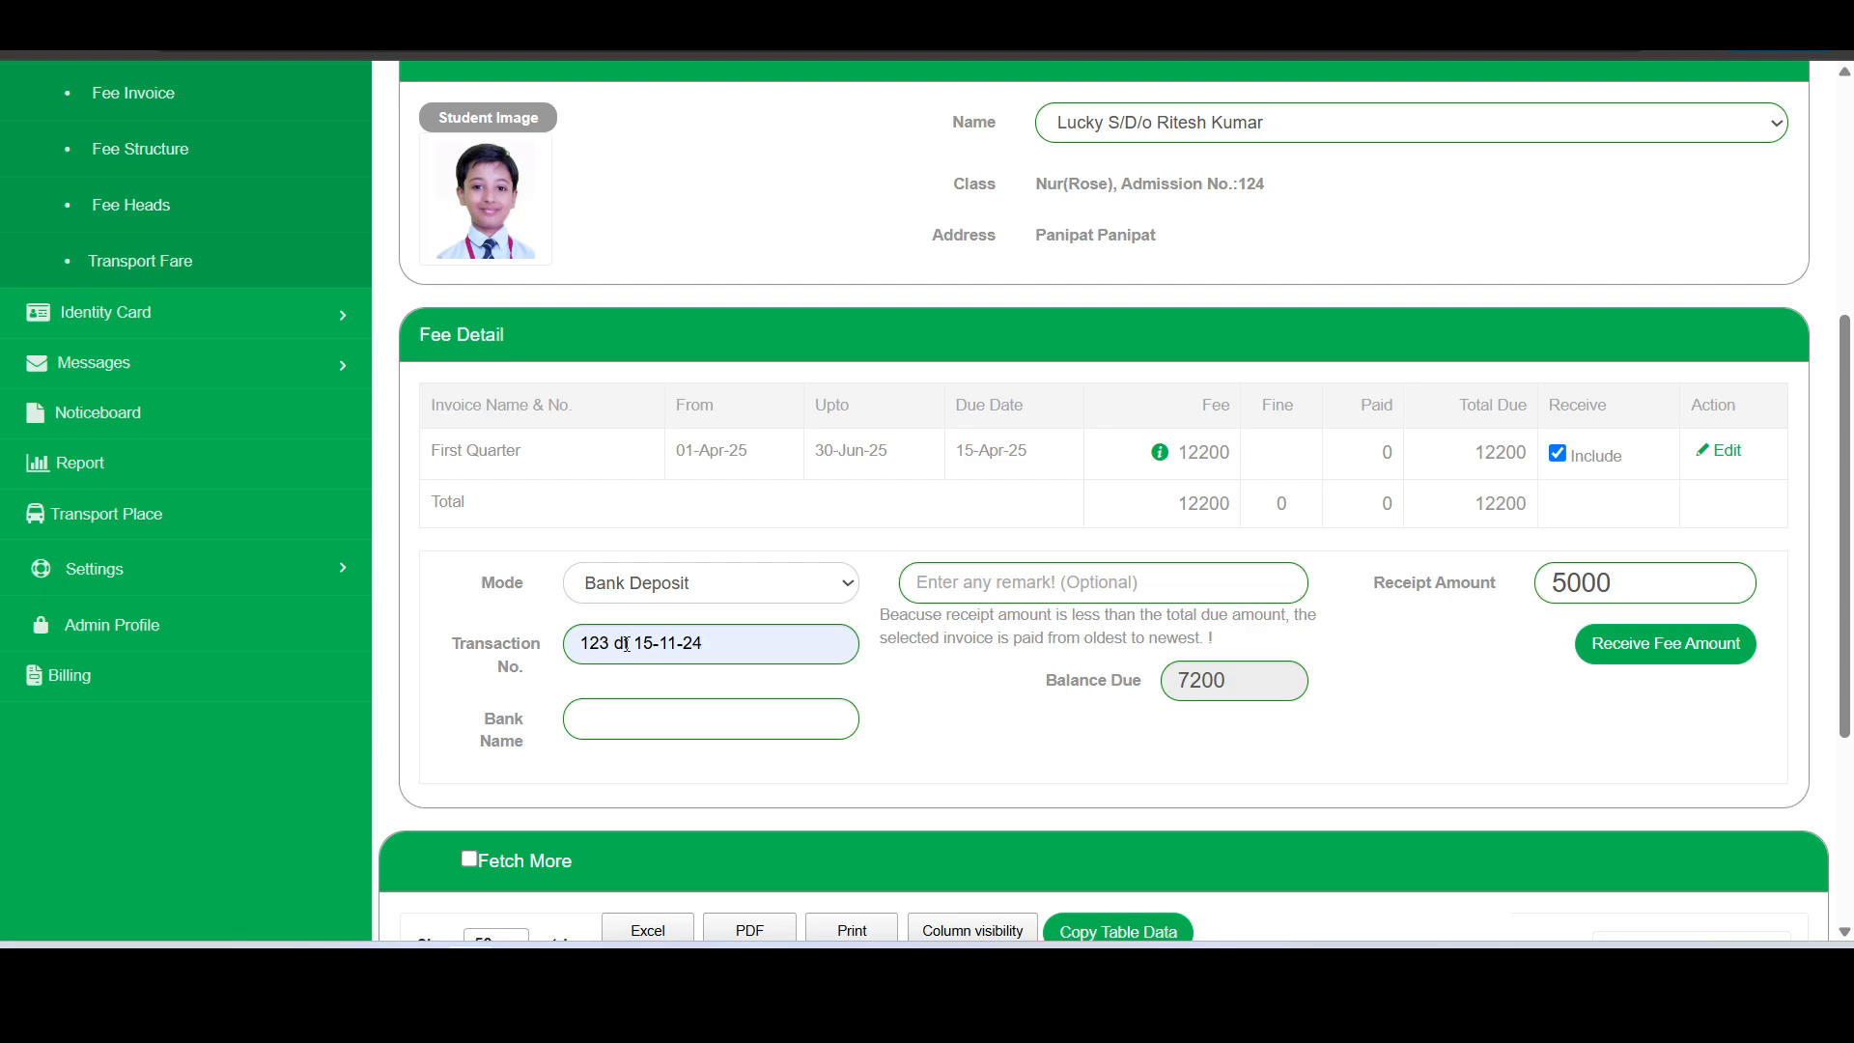
- Remove the date part from the transaction number, keeping only the number itself
left_click_drag(619, 642, 733, 635)
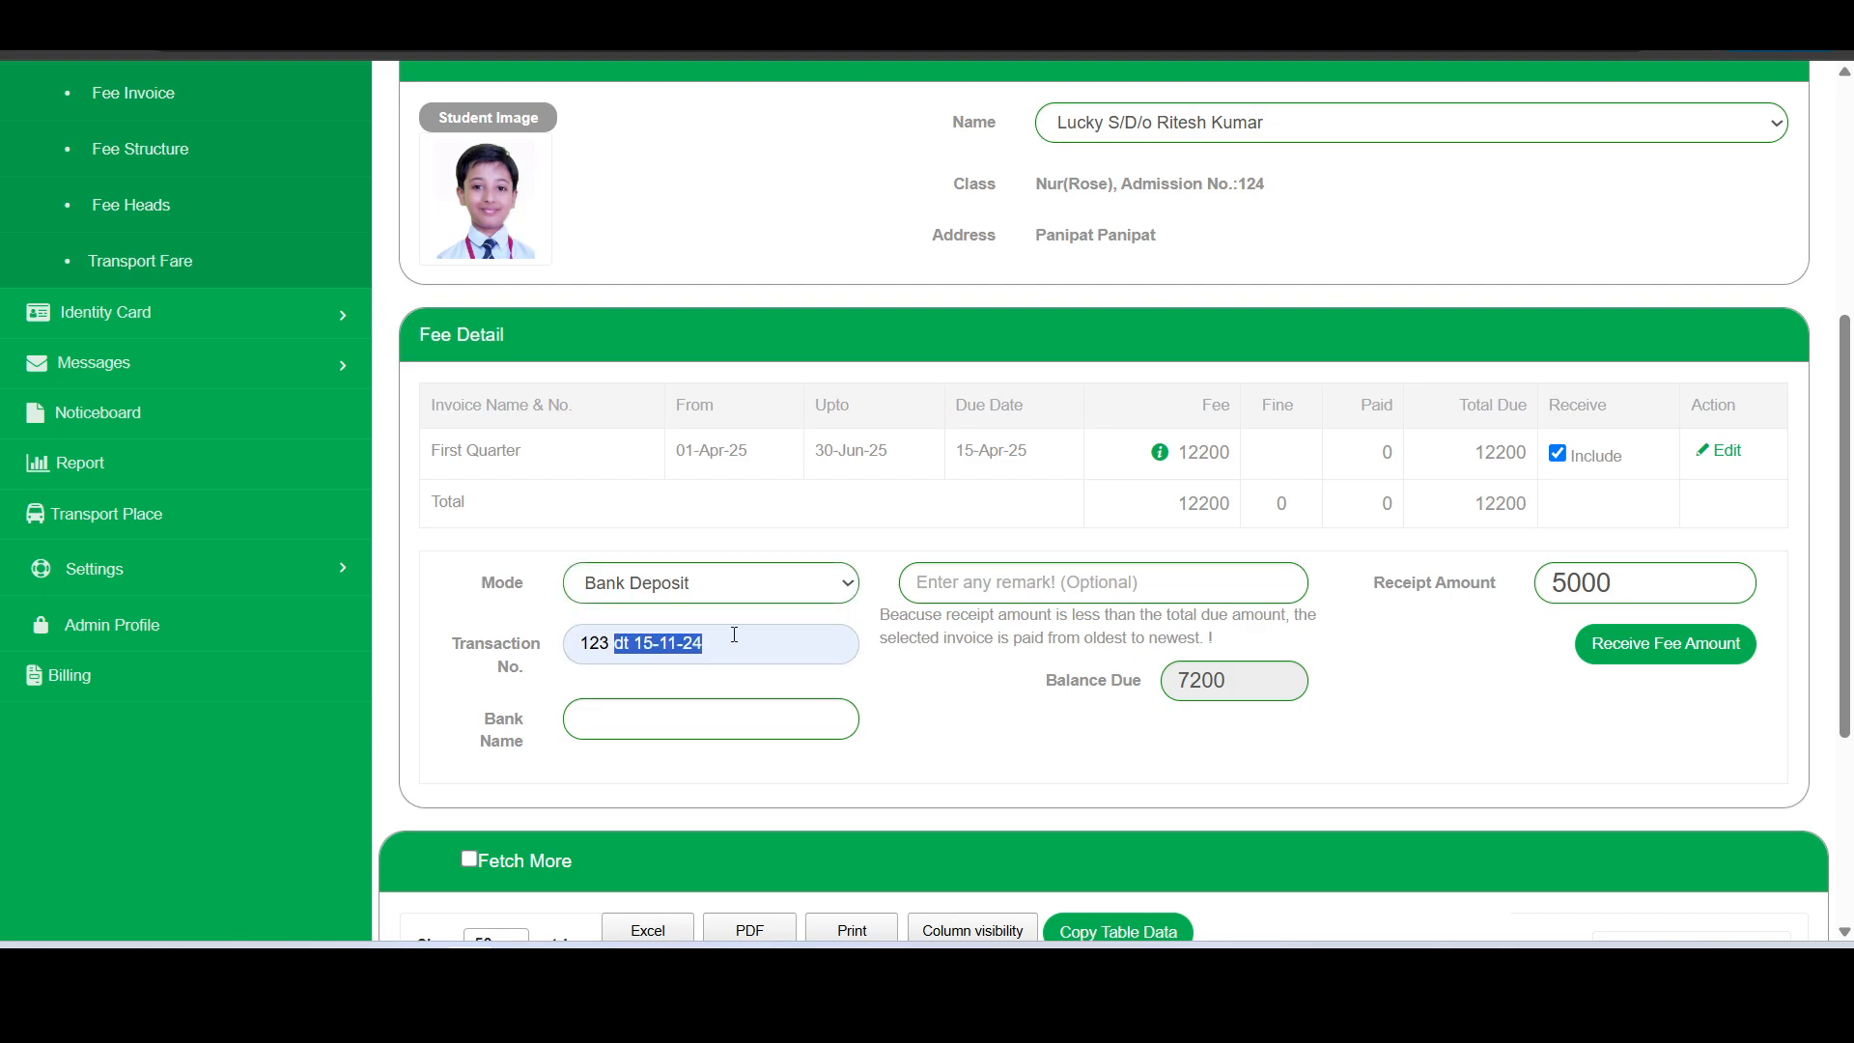
key("BackSpace")
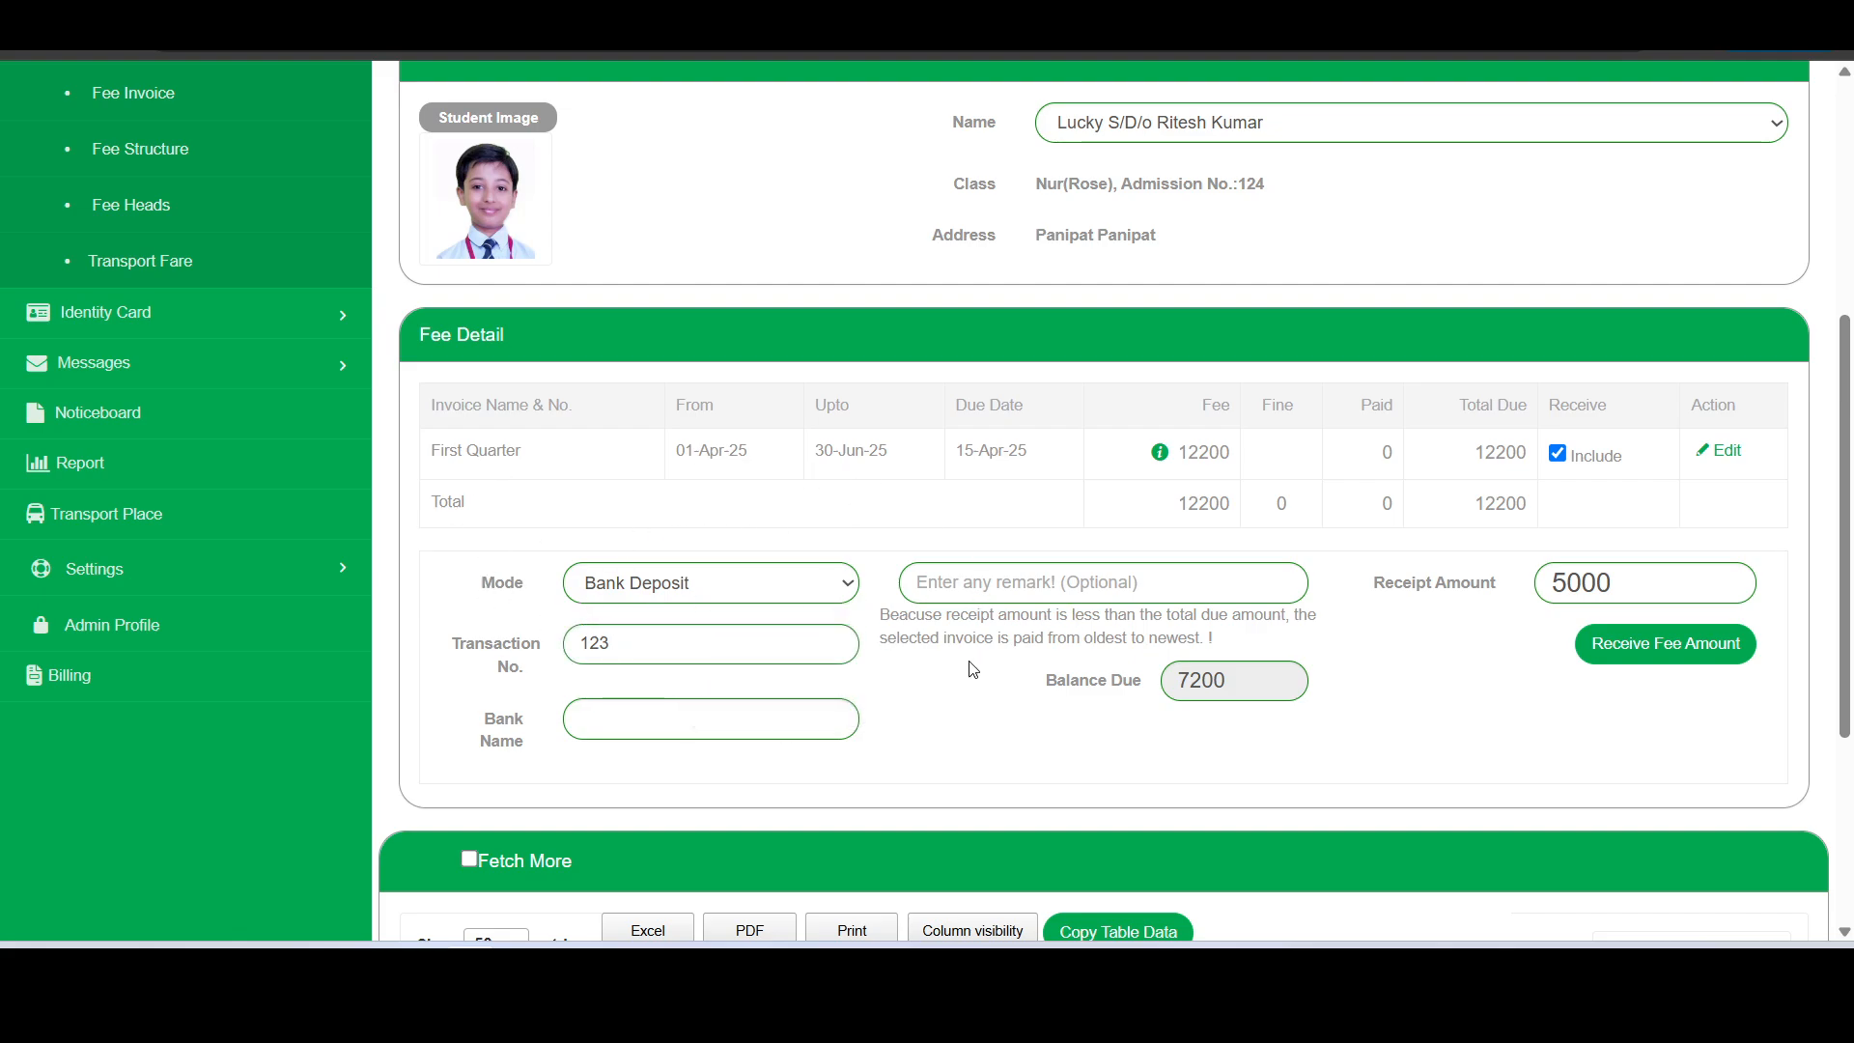
scroll(965, 666, "up", 3)
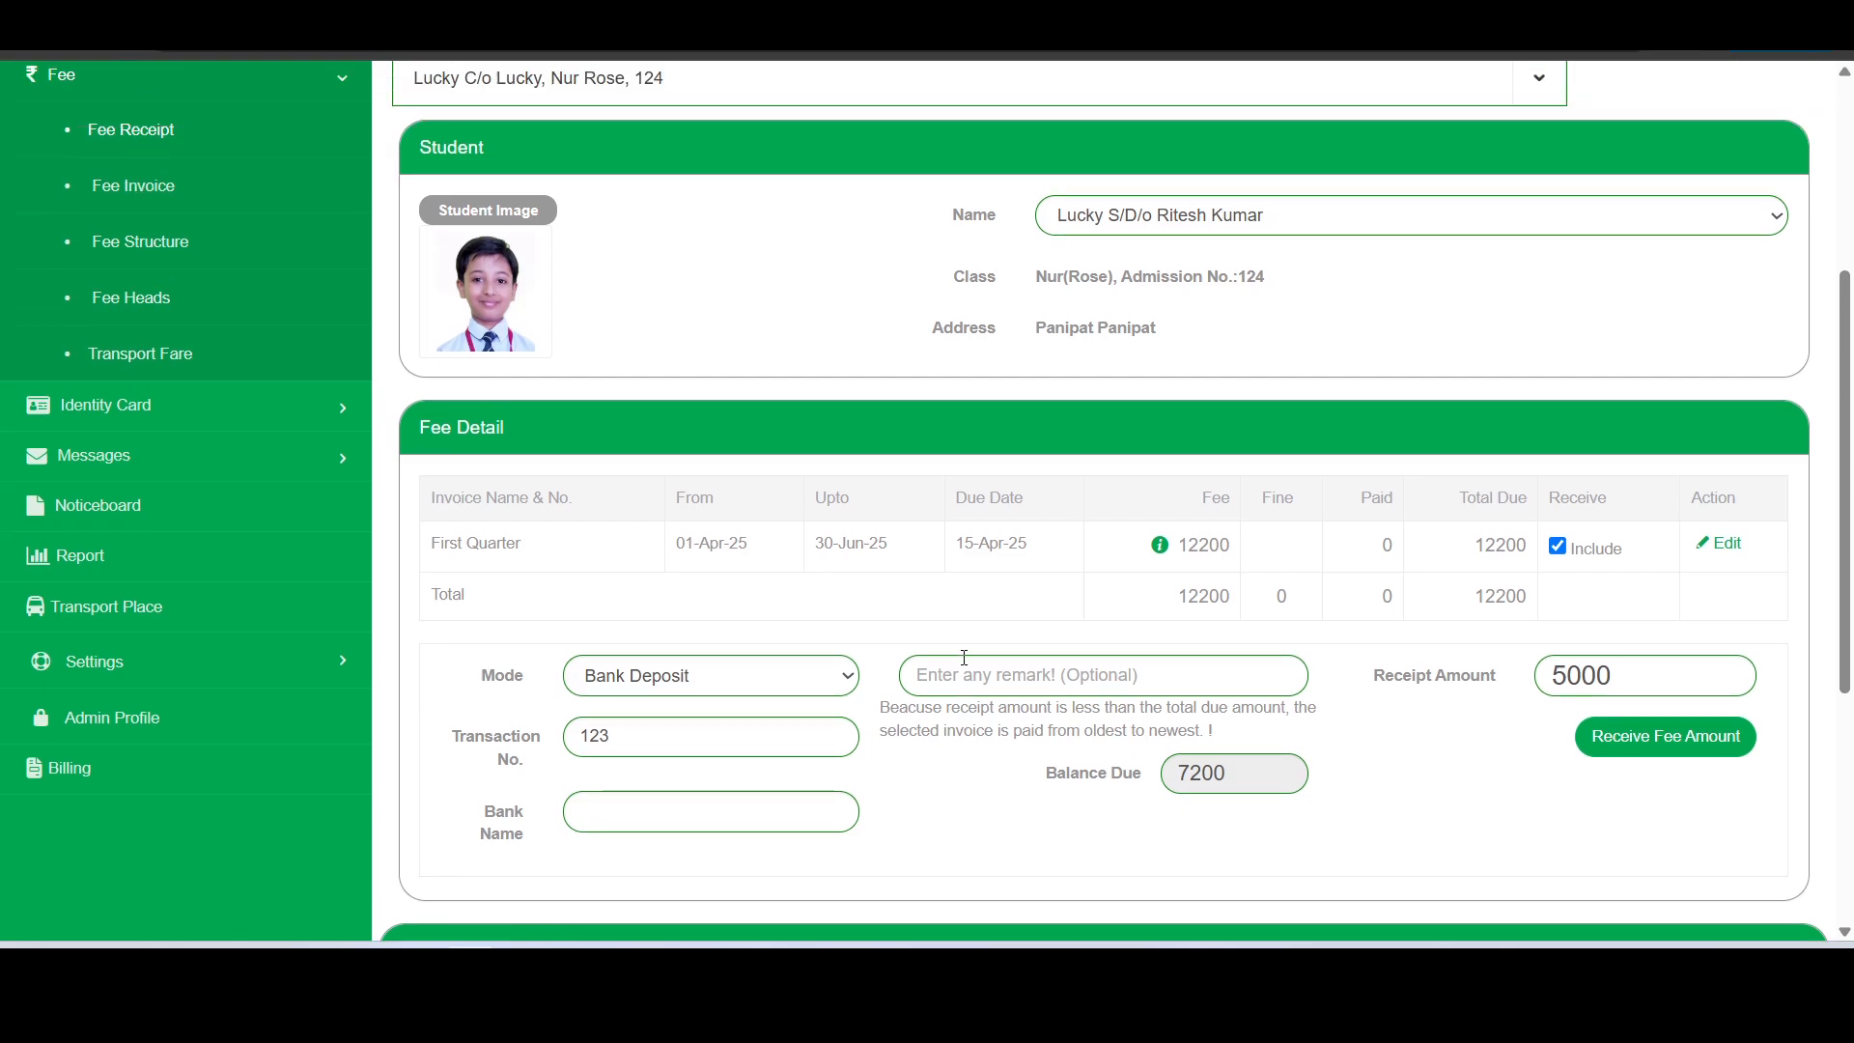
scroll(676, 821, "down", 3)
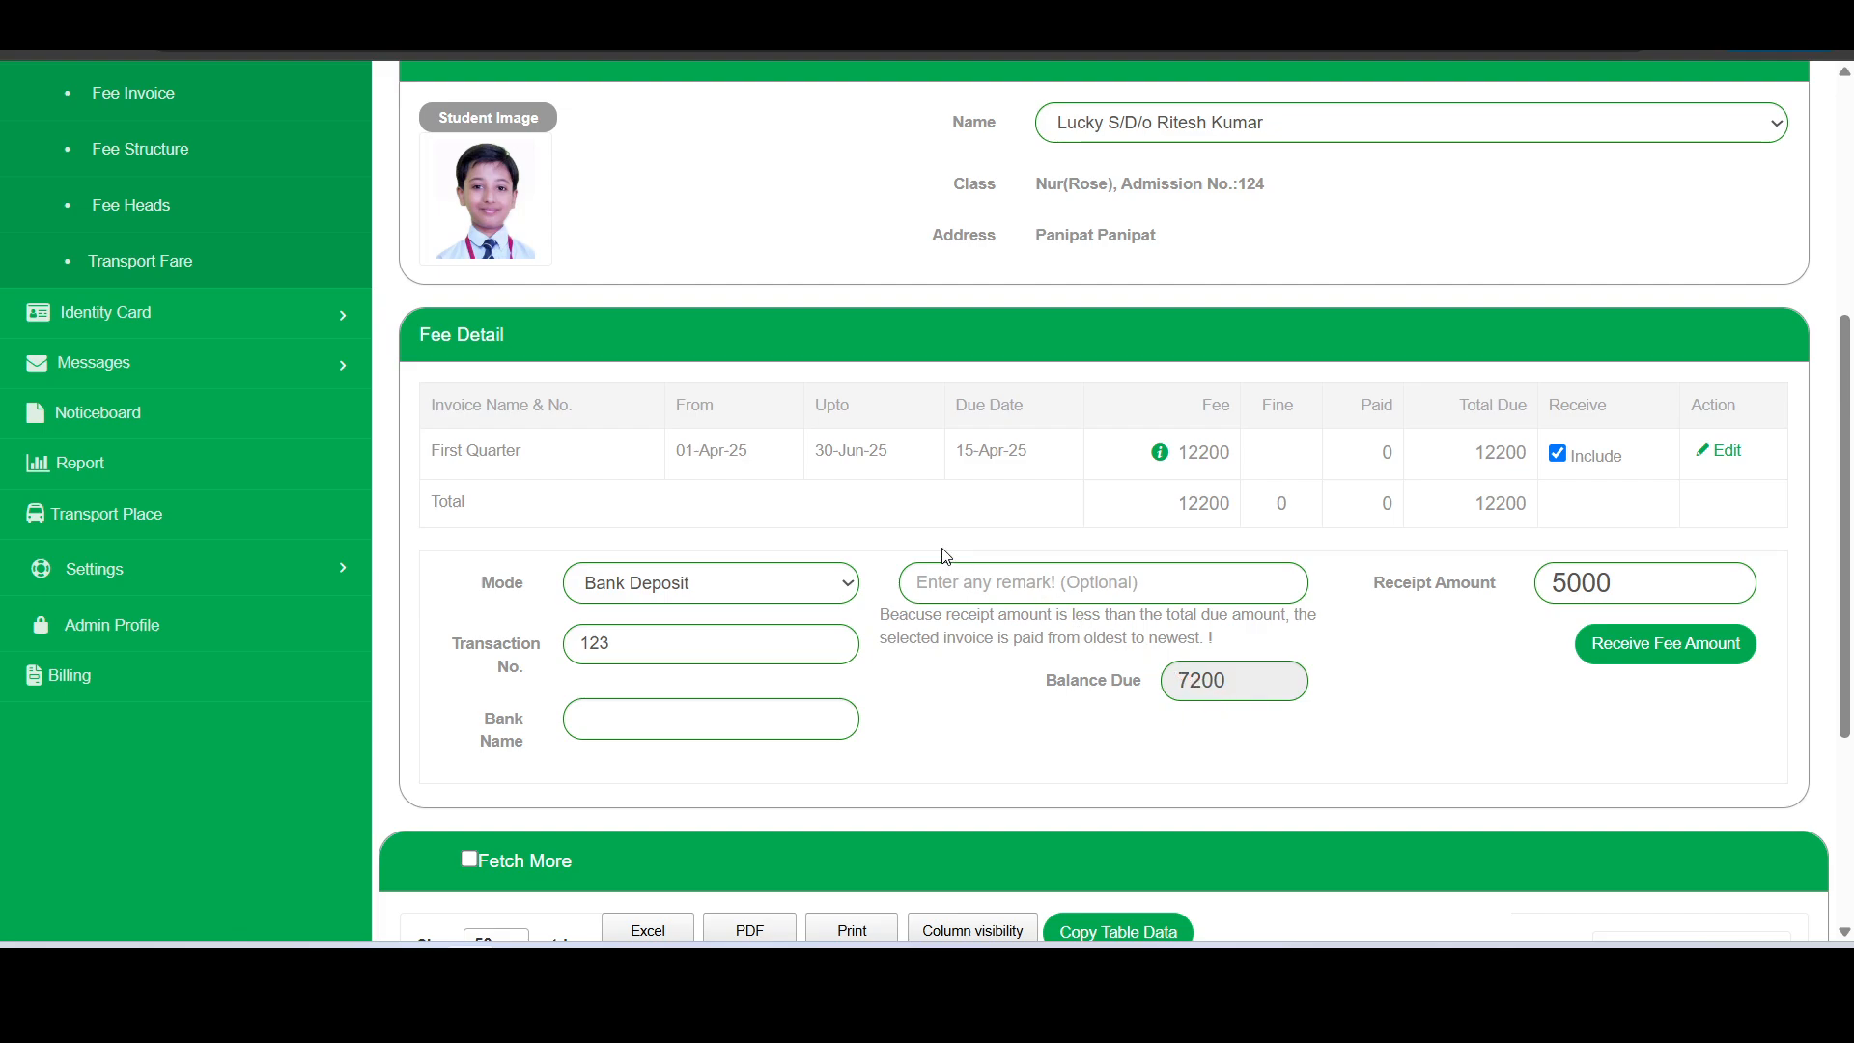
- Go to the Fee Invoice page and examine the First Quarter invoice's concession, fee and fine settings in its edit form
scroll(944, 550, "up", 3)
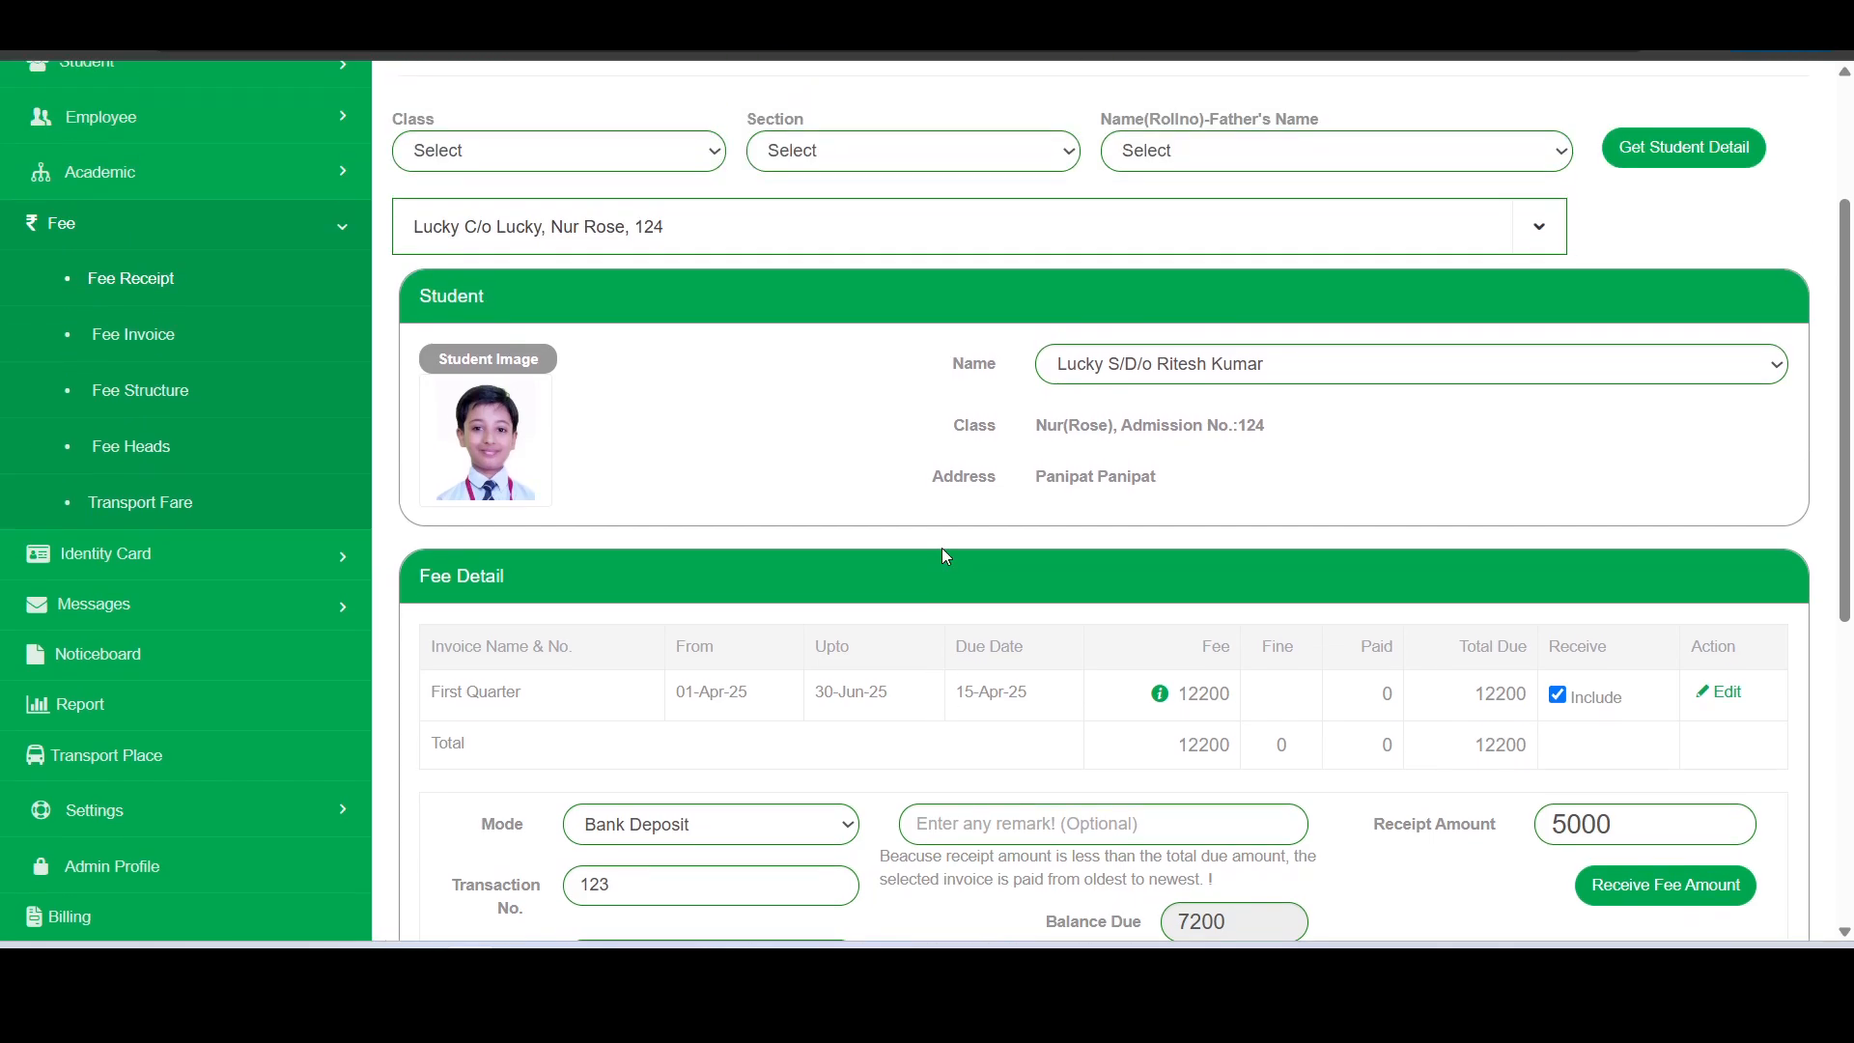
left_click(191, 346)
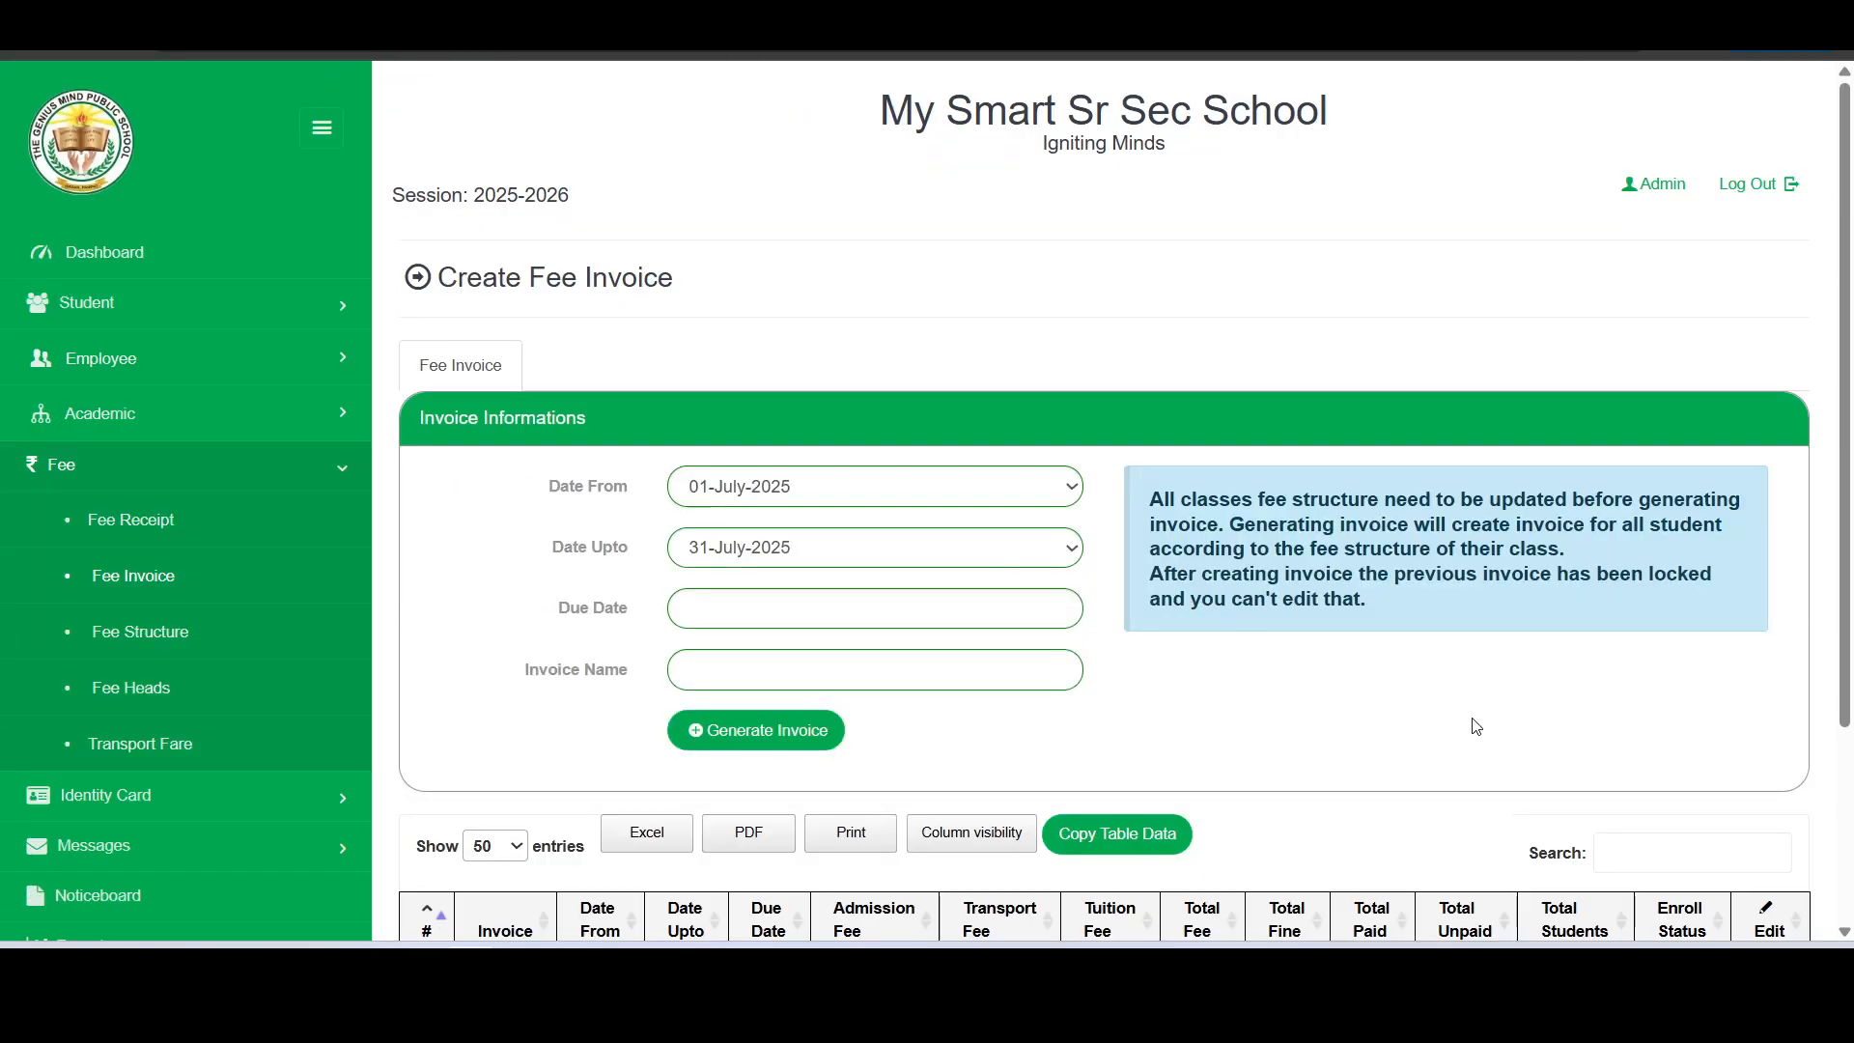
scroll(1473, 724, "down", 3)
left_click(1767, 726)
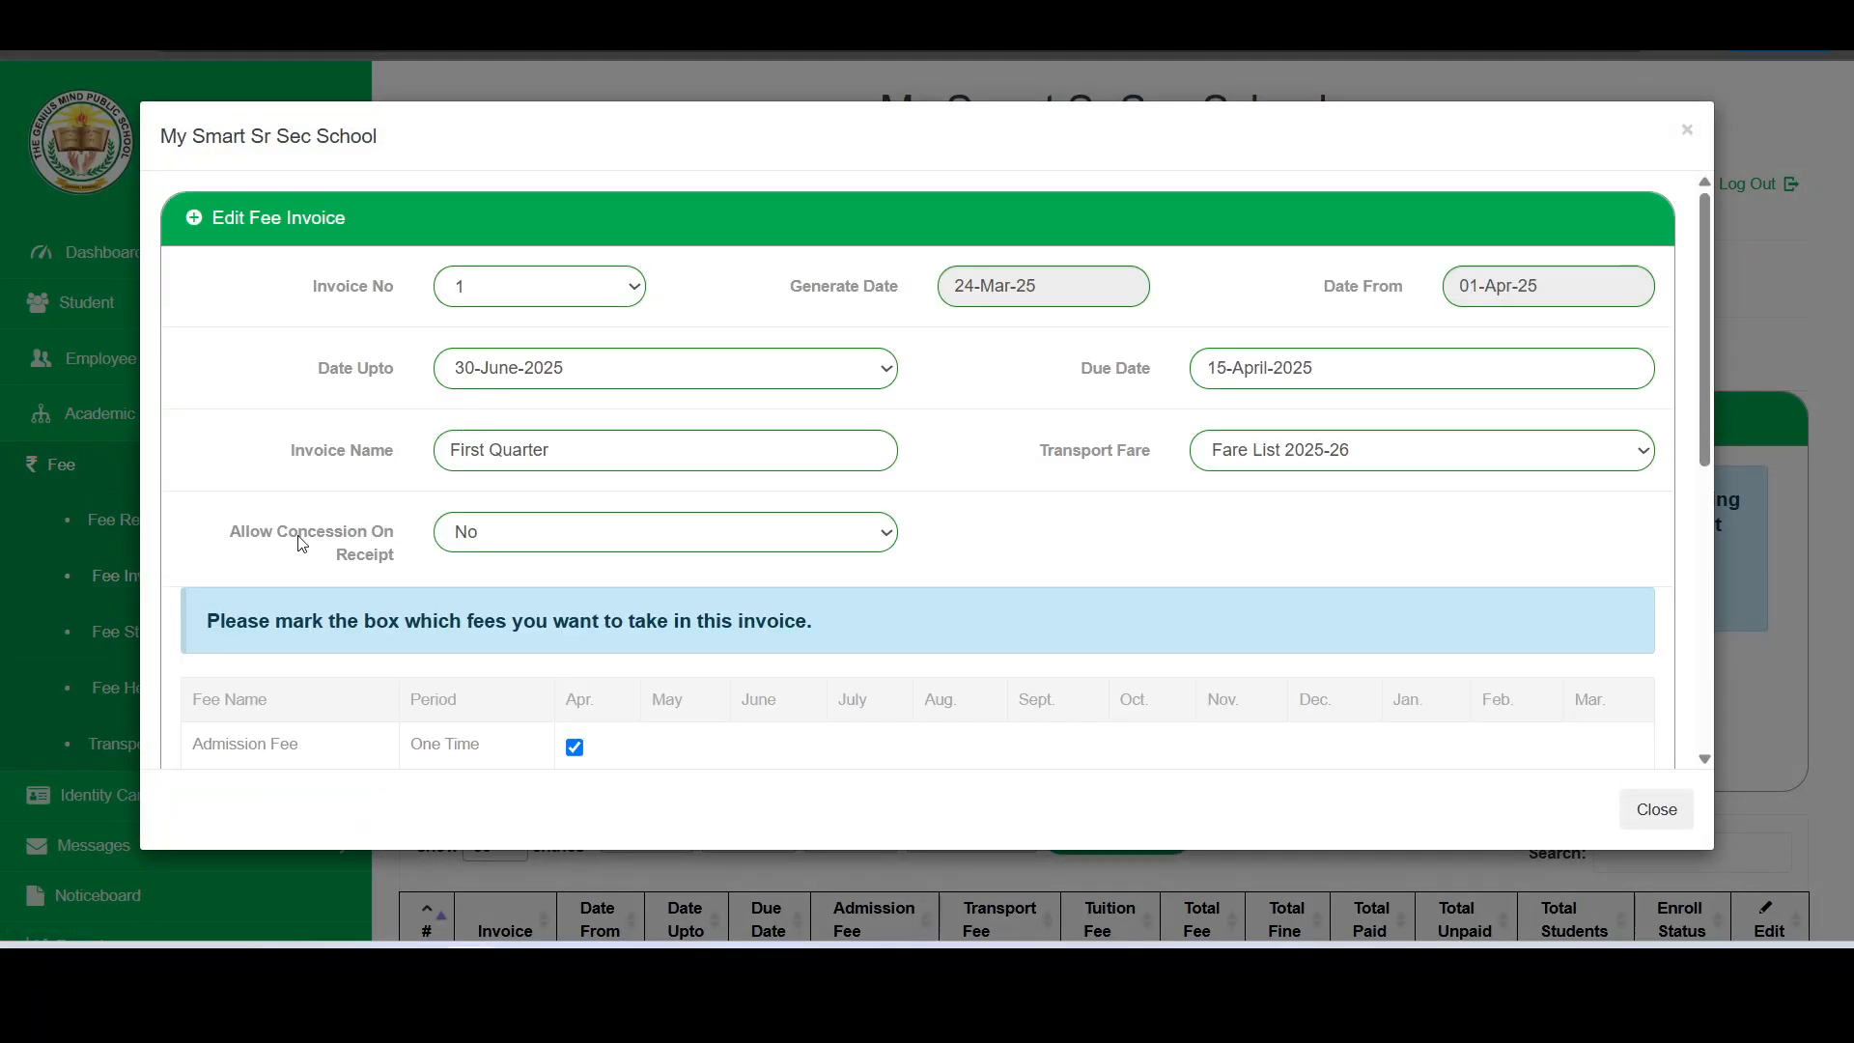
scroll(302, 541, "down", 6)
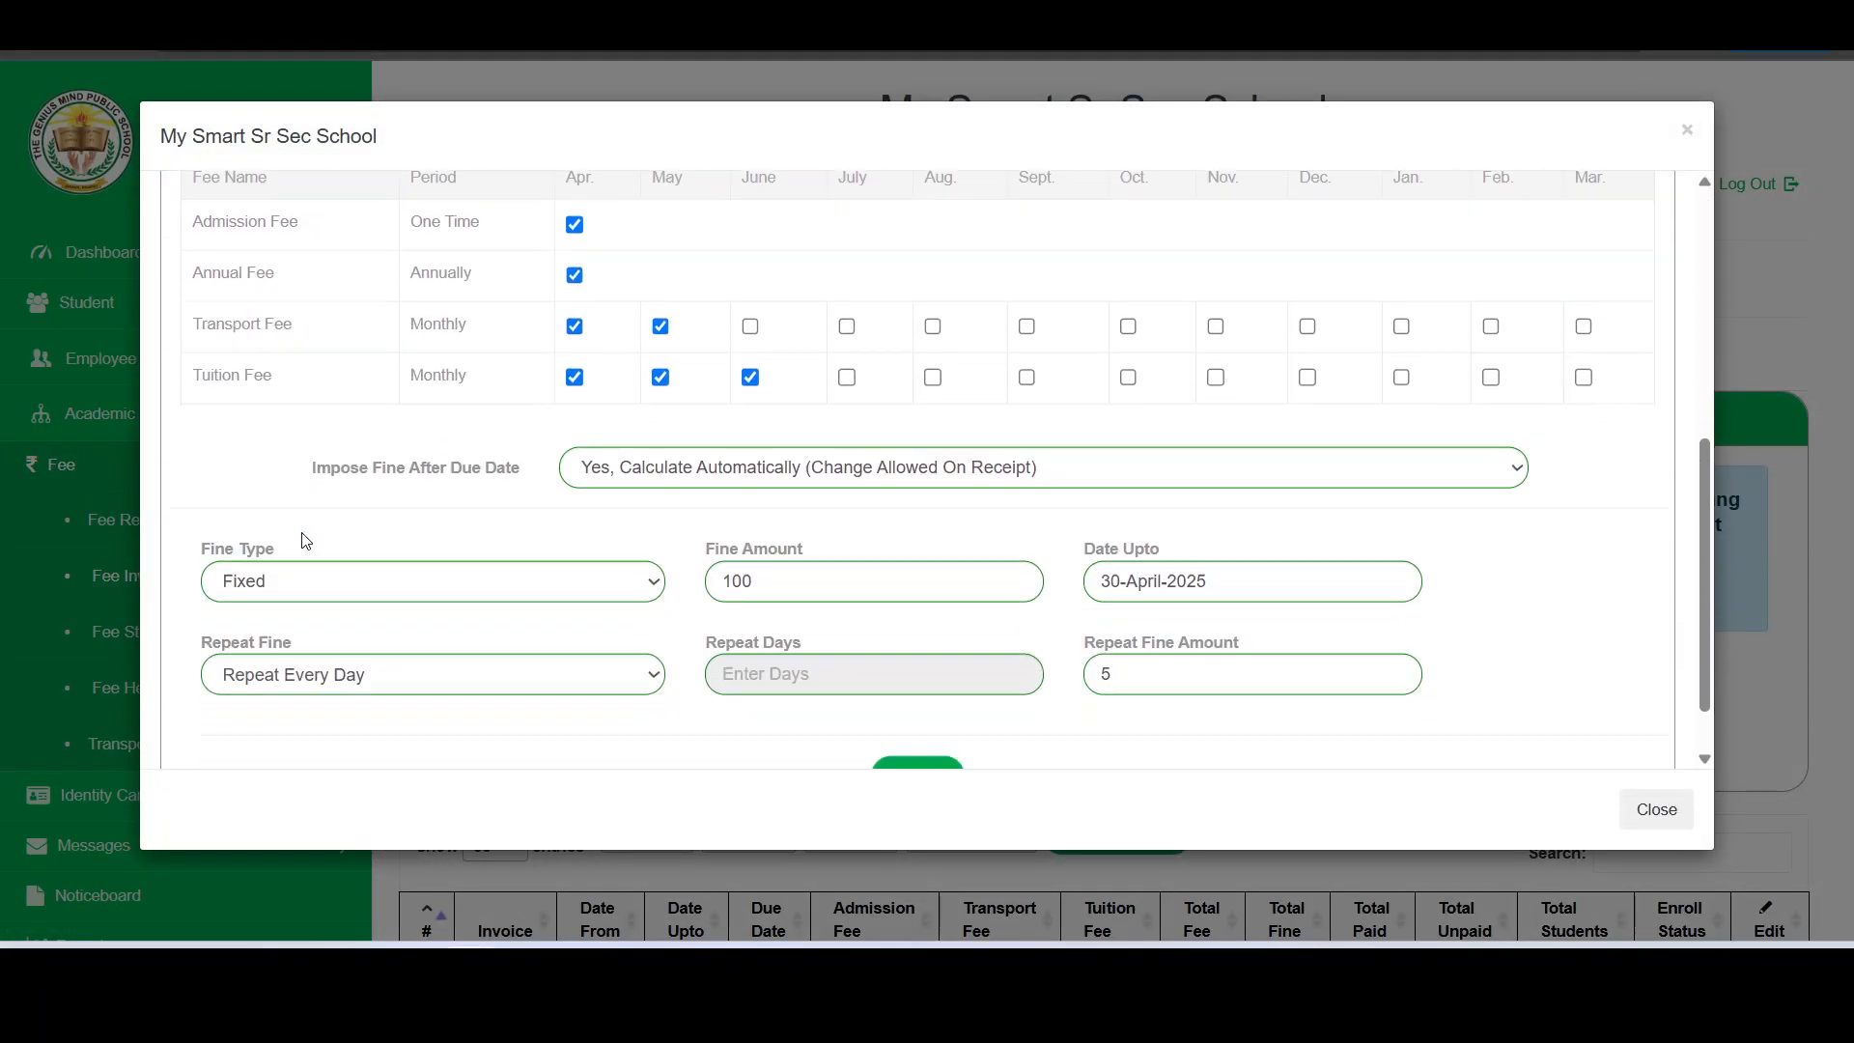
scroll(526, 428, "up", 5)
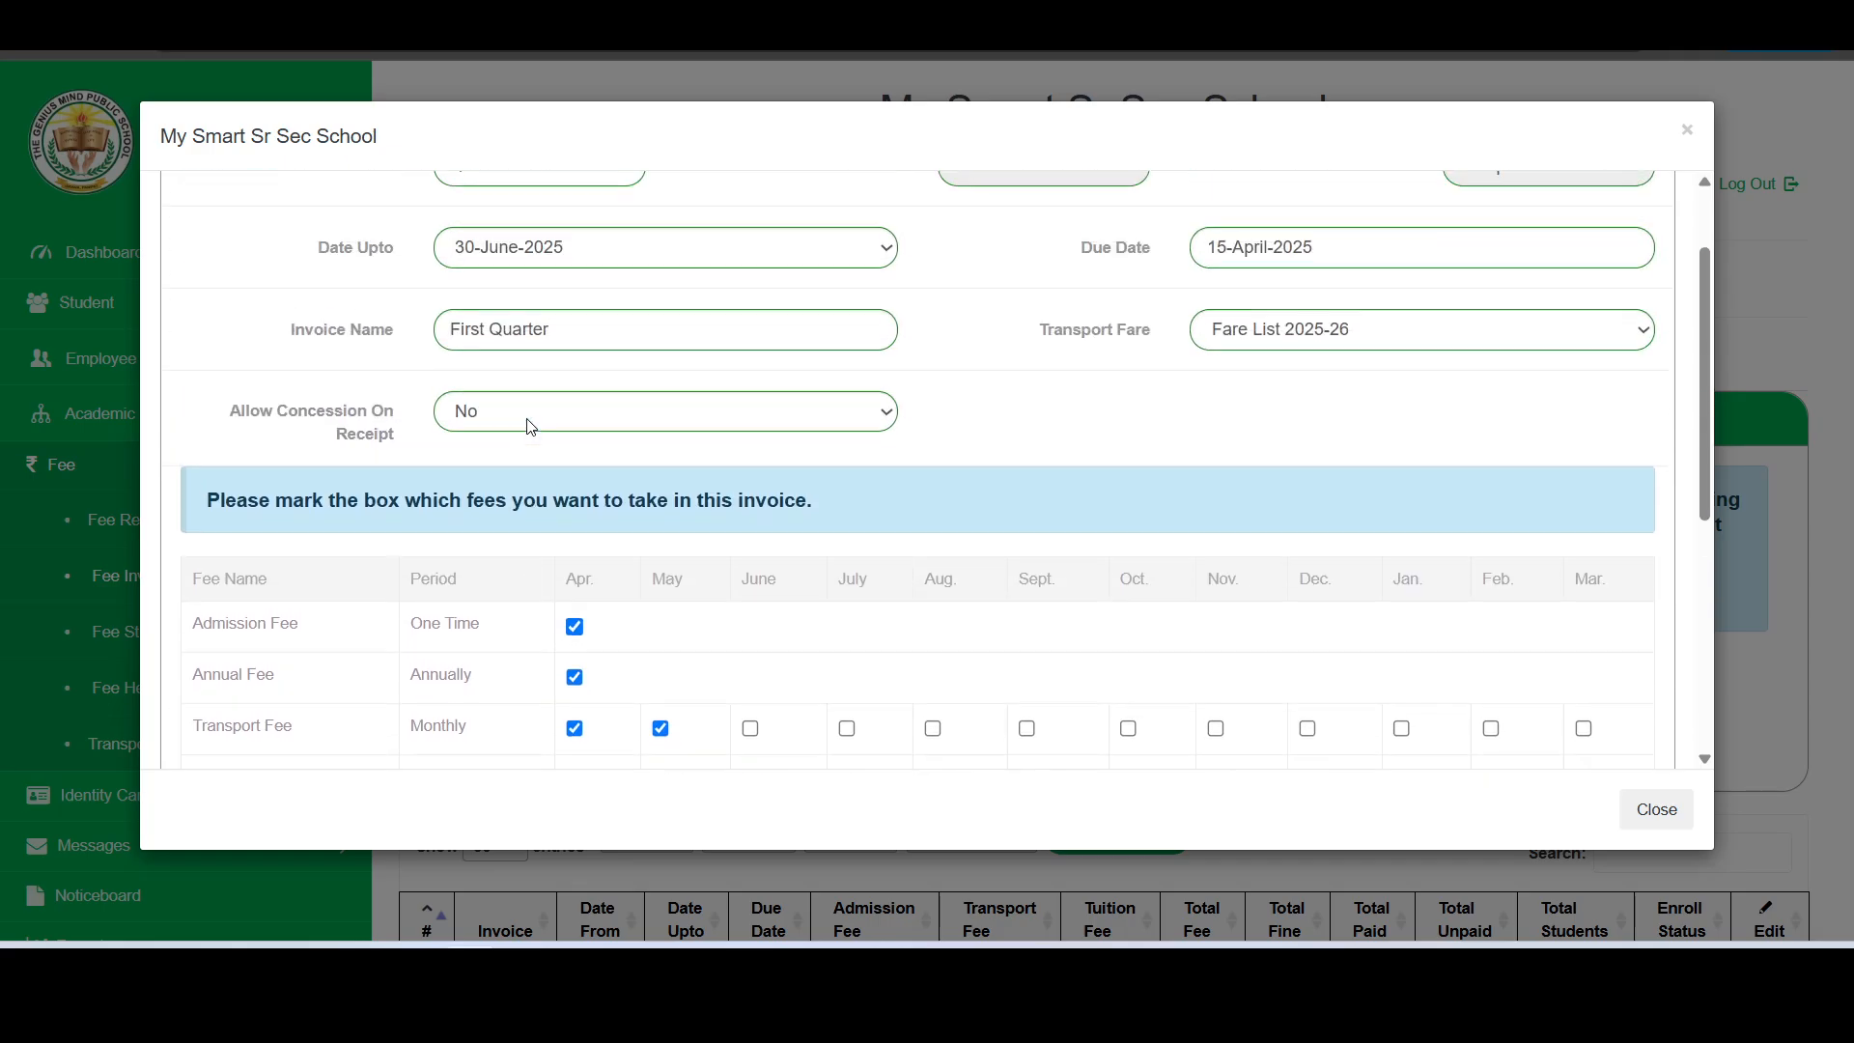
scroll(527, 428, "up", 1)
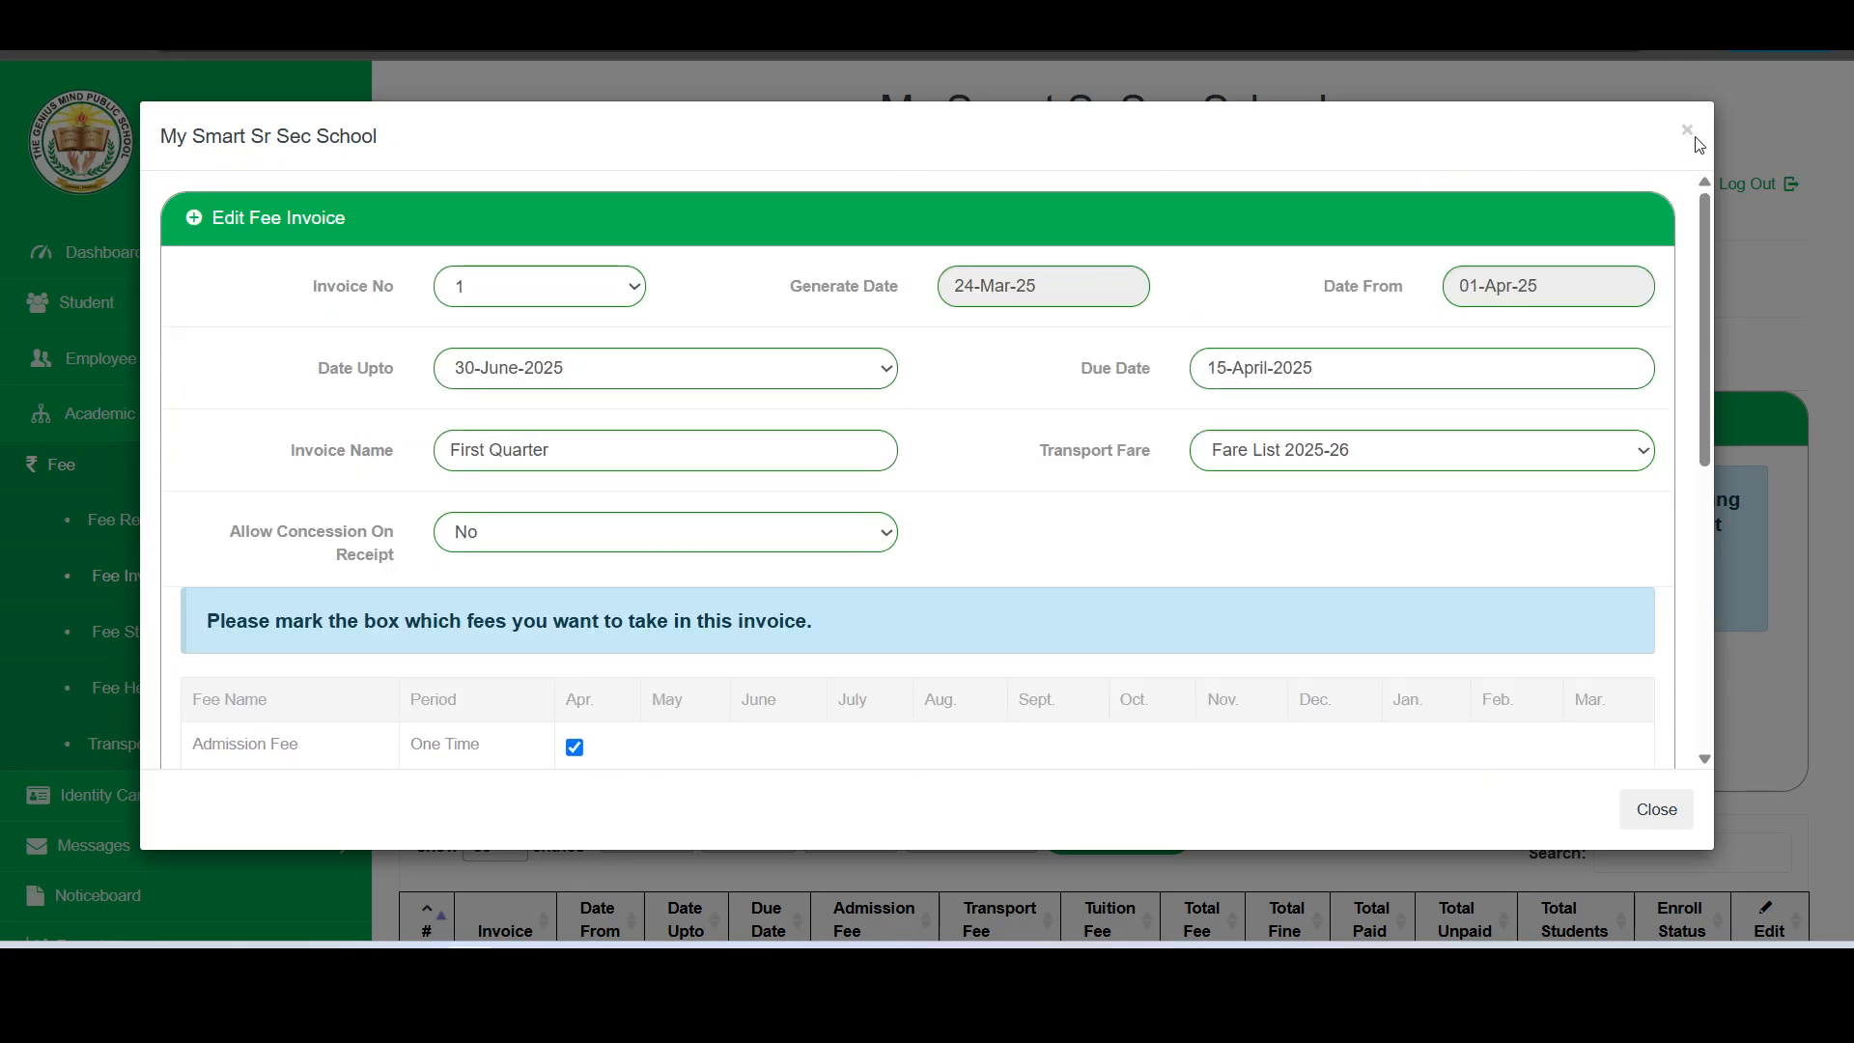
- Open the fee receipt PDF format settings in Master Entries and set Allow back date receipt to Yes
left_click(1658, 810)
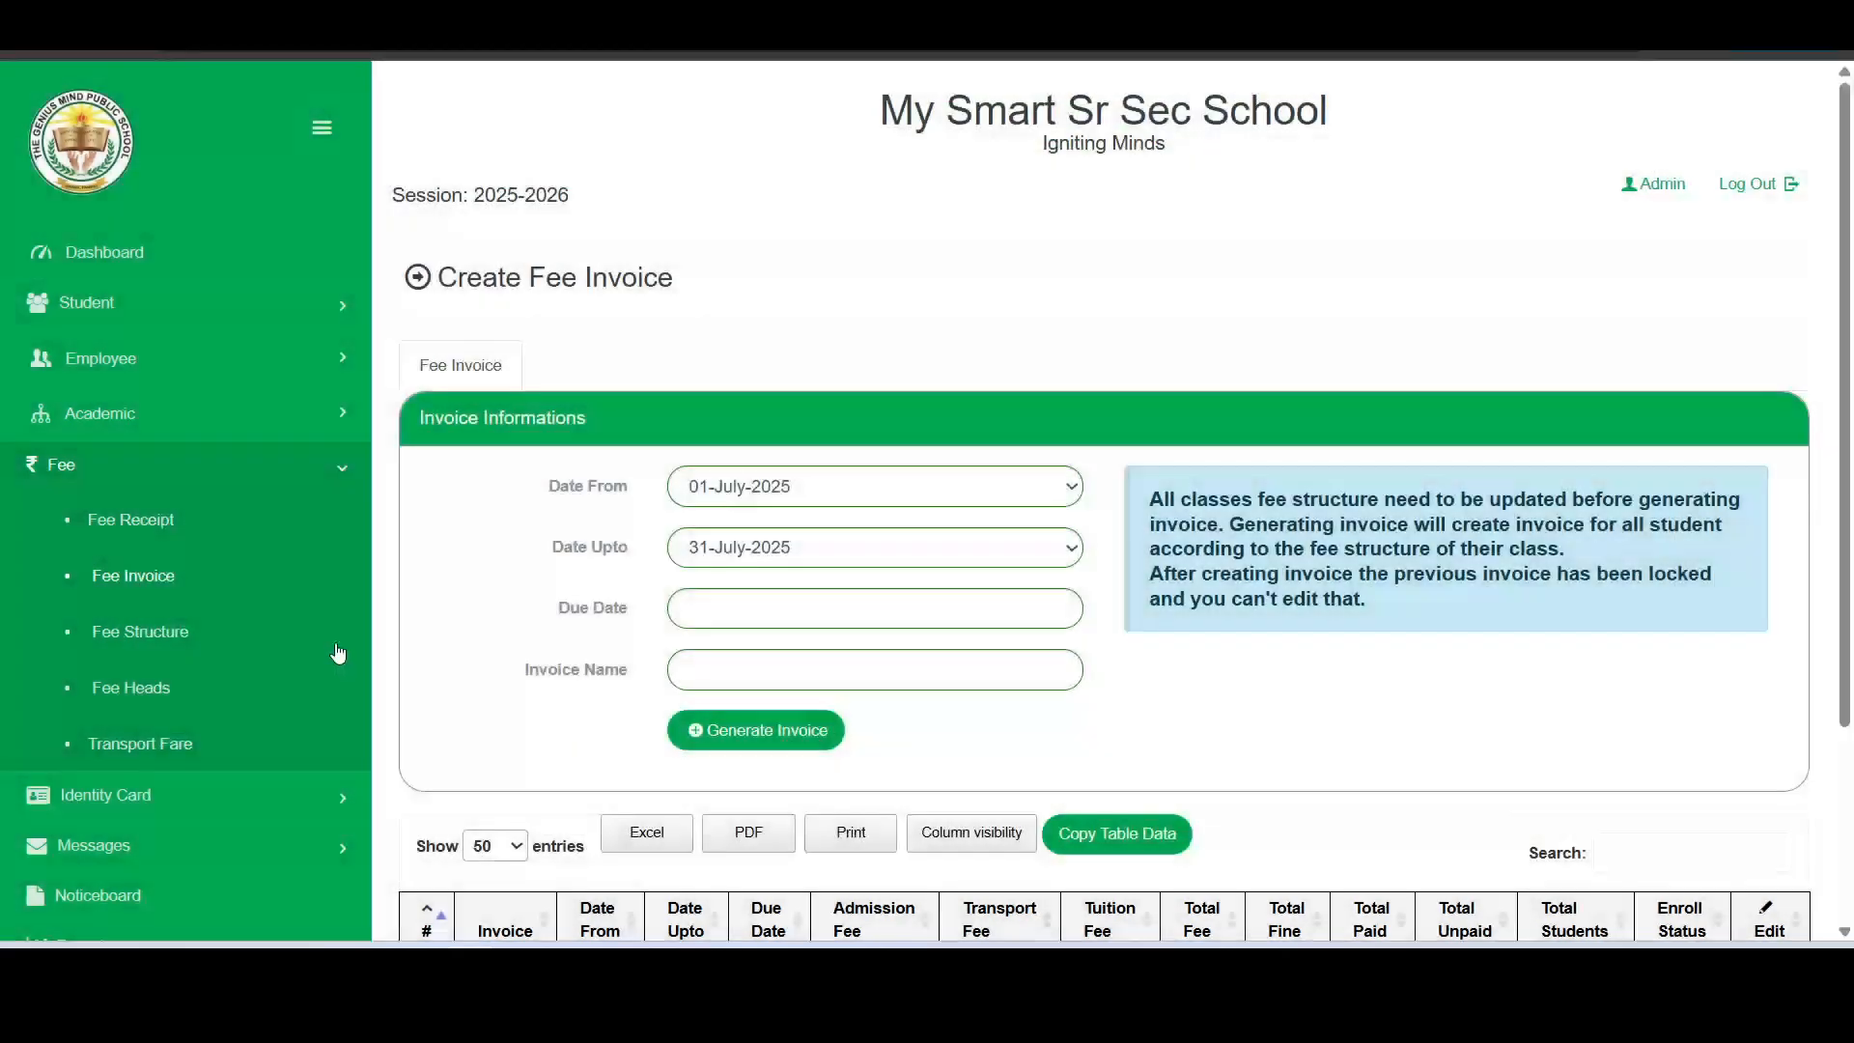
scroll(338, 638, "down", 3)
left_click(230, 773)
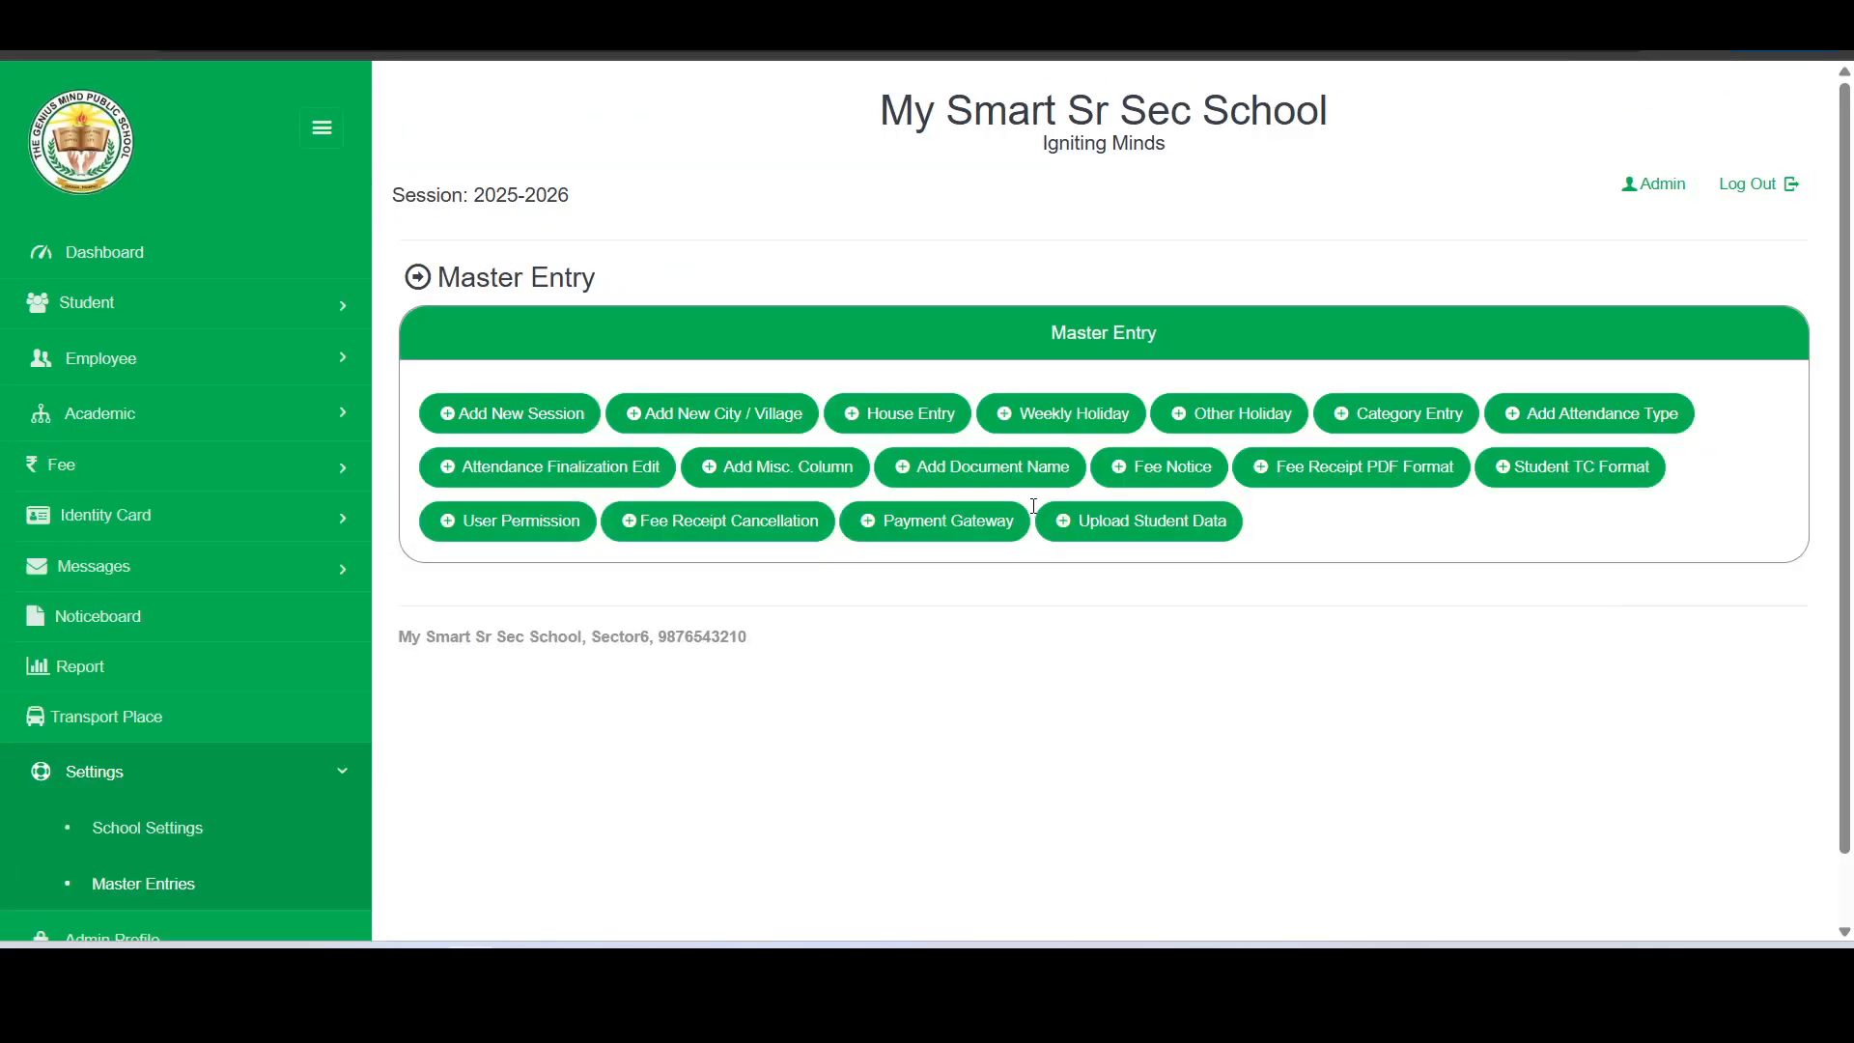
left_click(1335, 477)
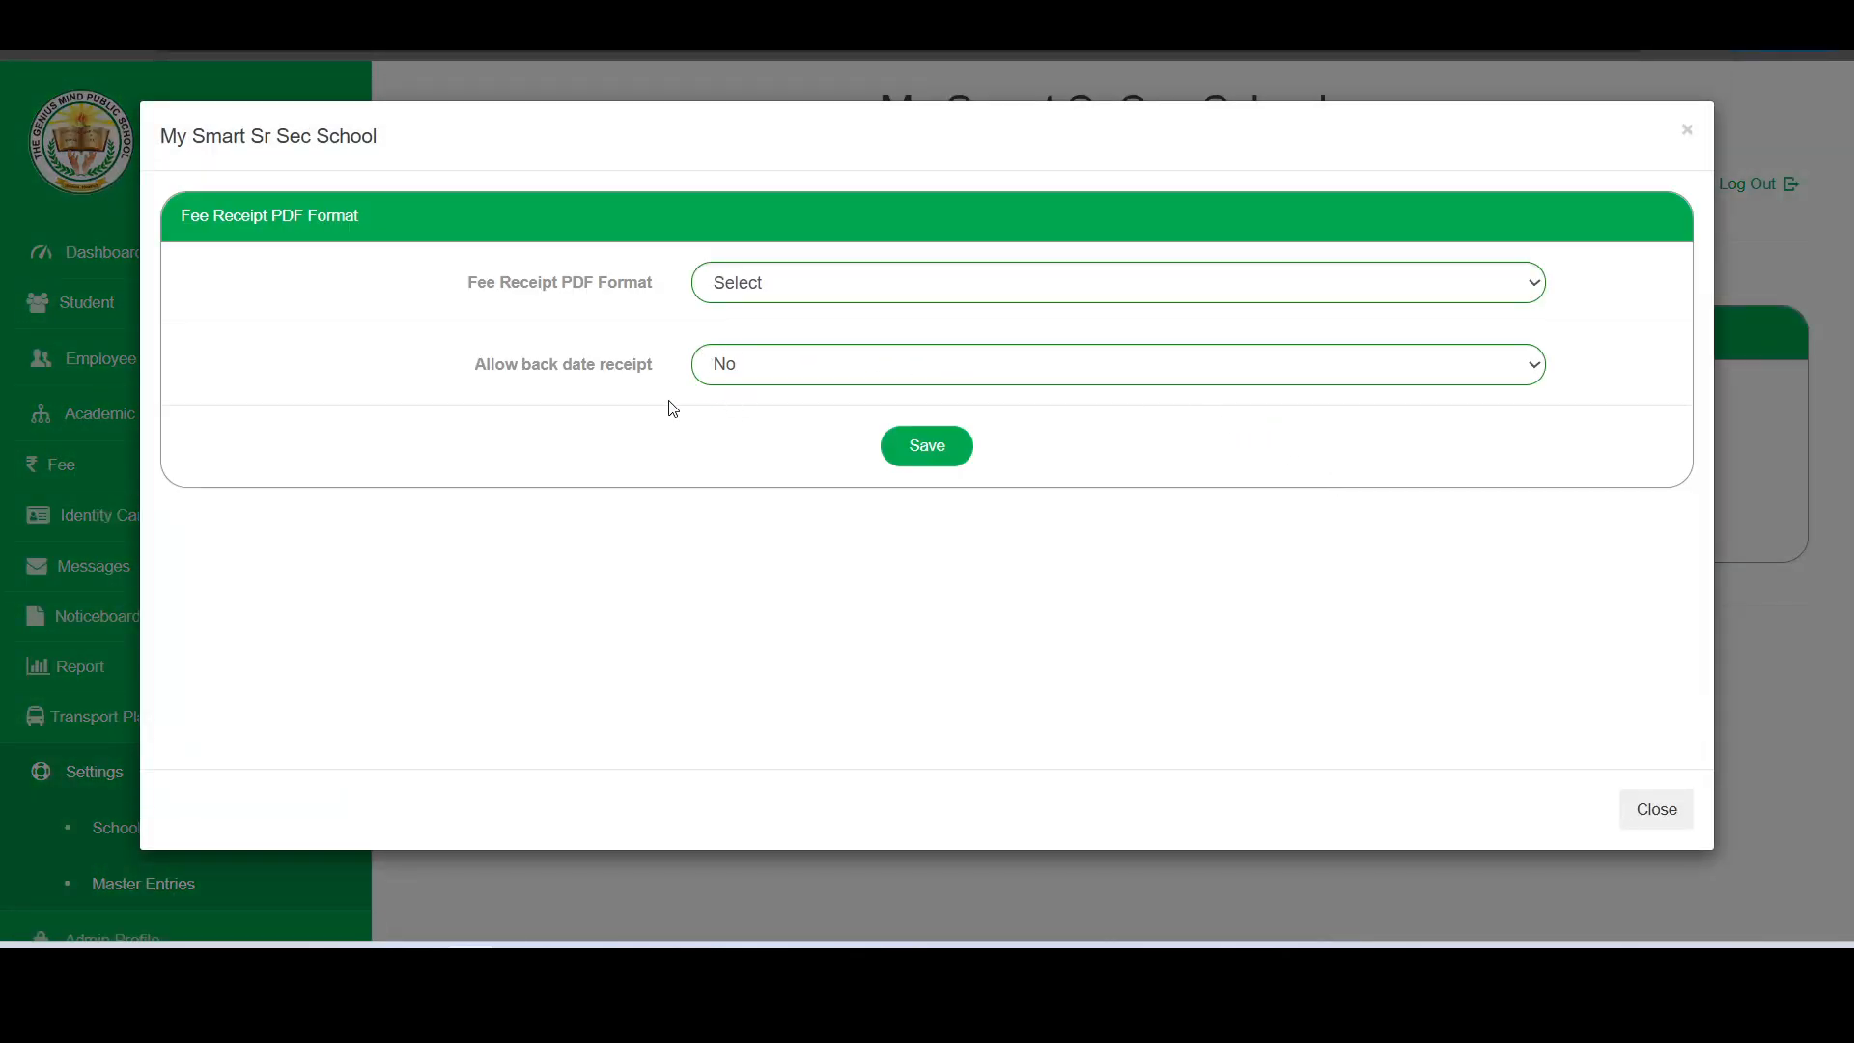
left_click_drag(472, 372, 652, 377)
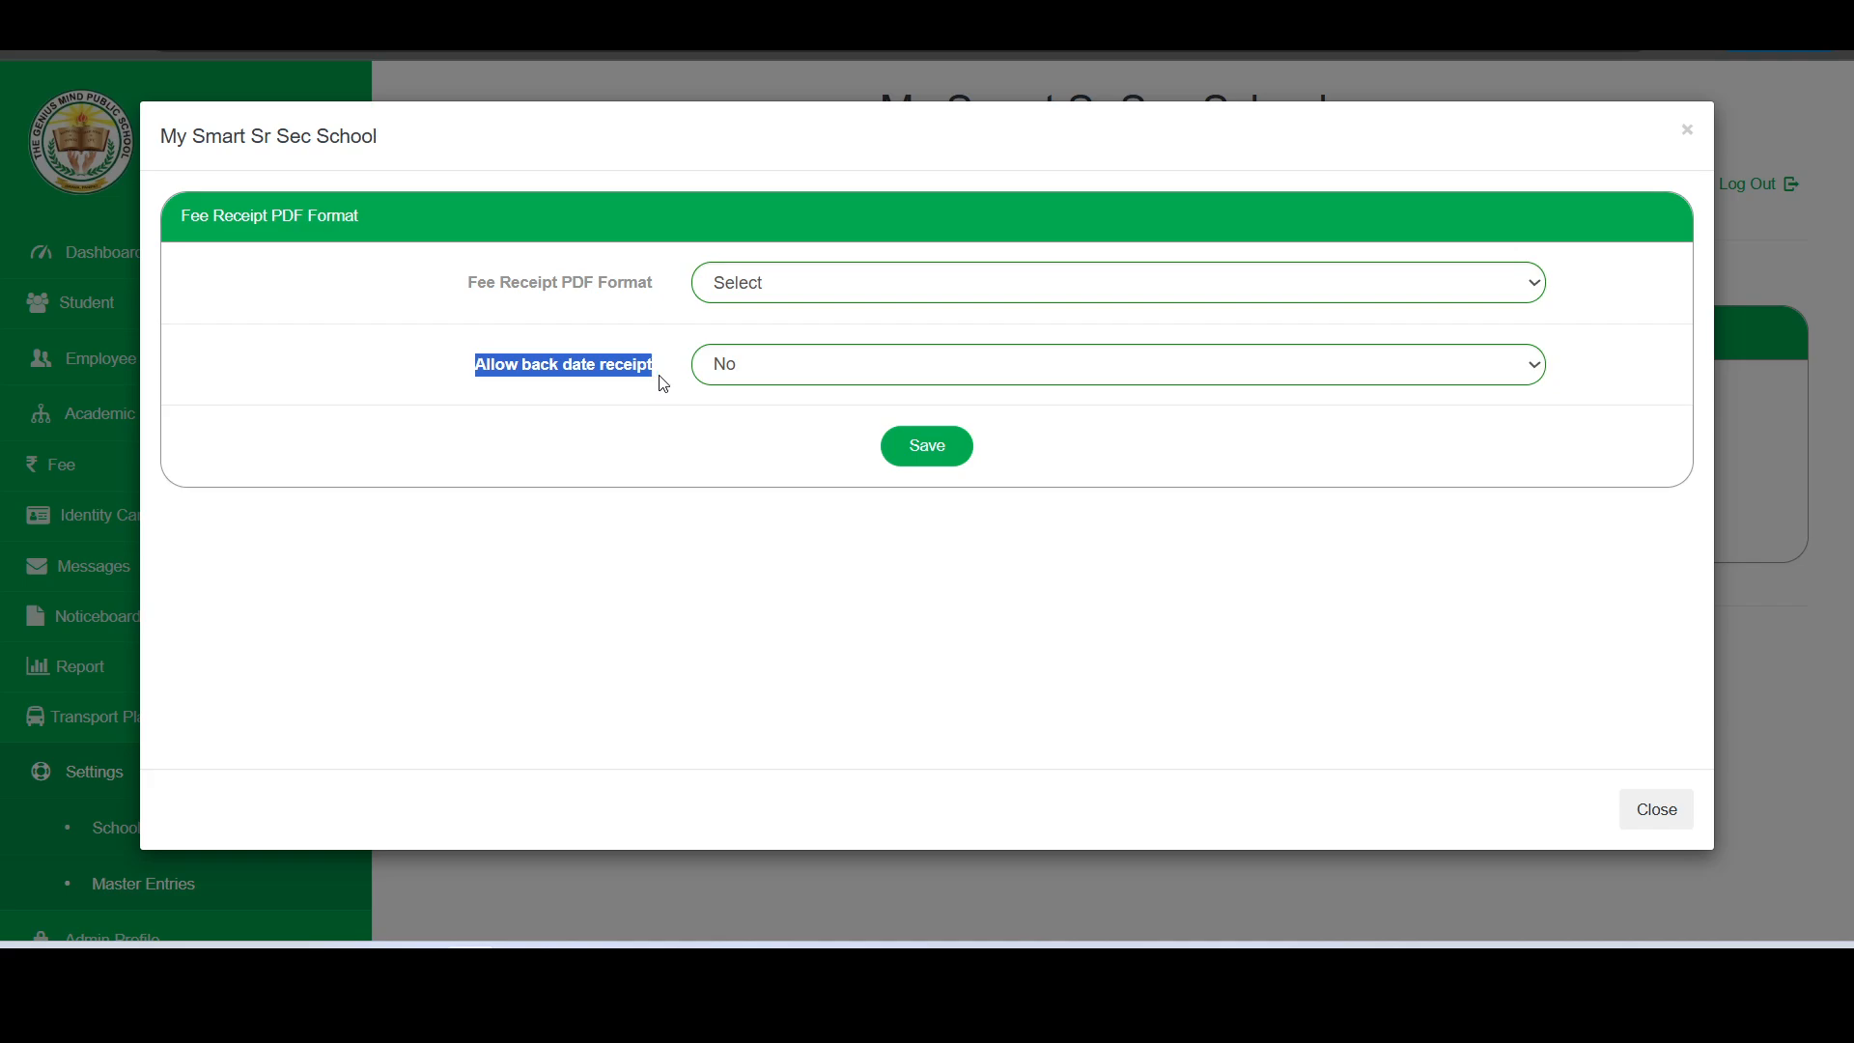
left_click(772, 372)
left_click(737, 431)
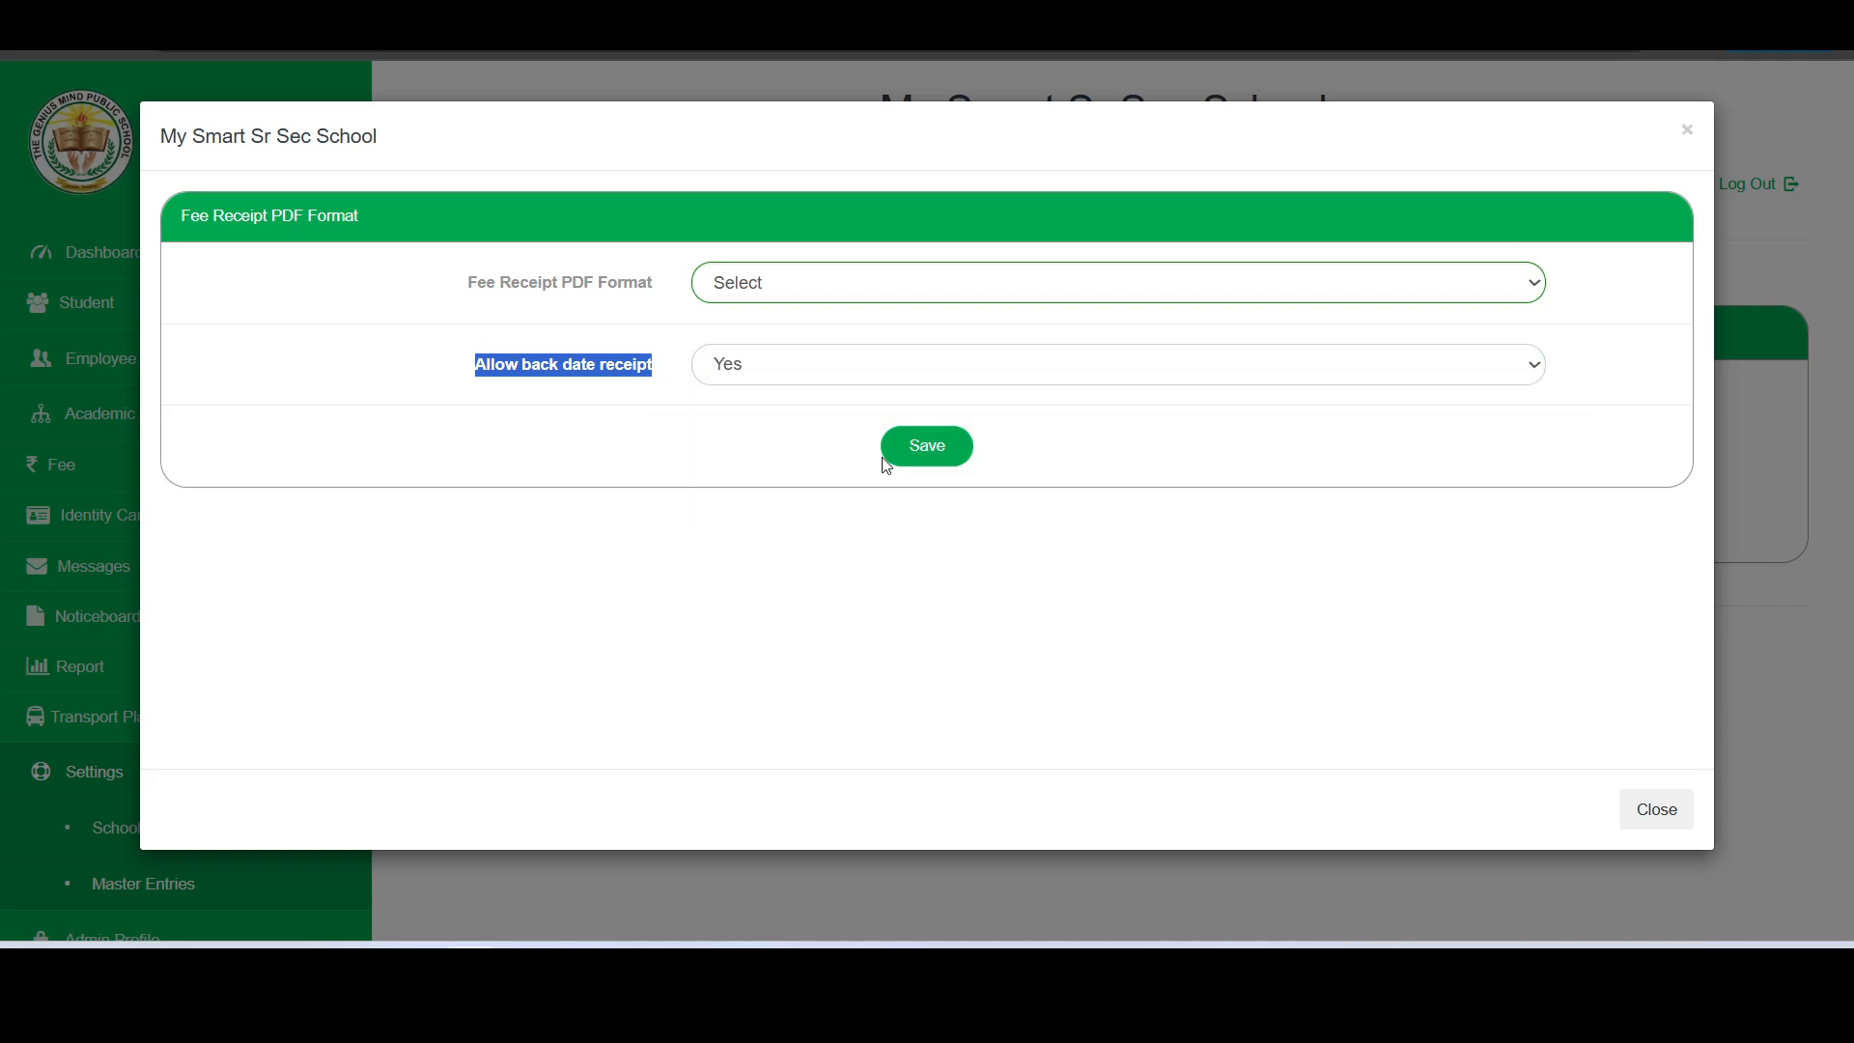
left_click(908, 472)
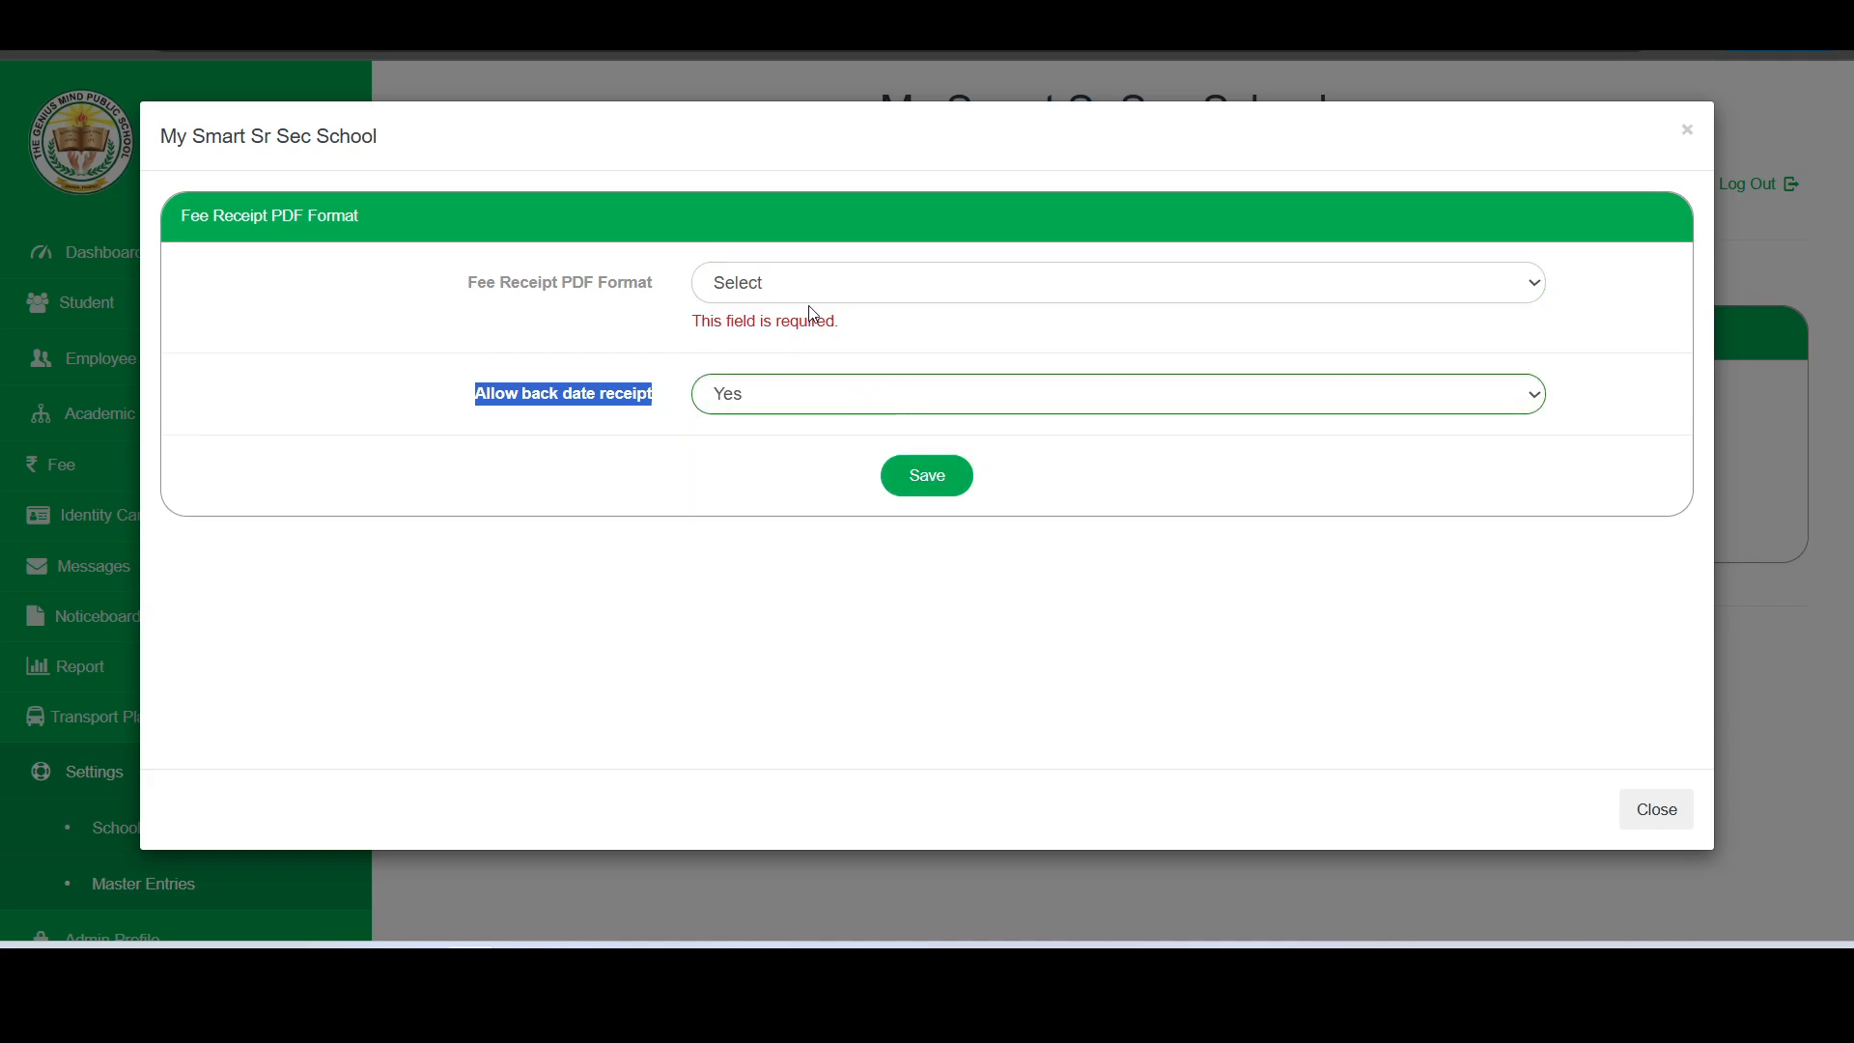
- Set the Fee Receipt PDF Format to Double Column - Double Copy (Invoice Wise Break-Up) and save the settings
left_click_drag(467, 280, 659, 296)
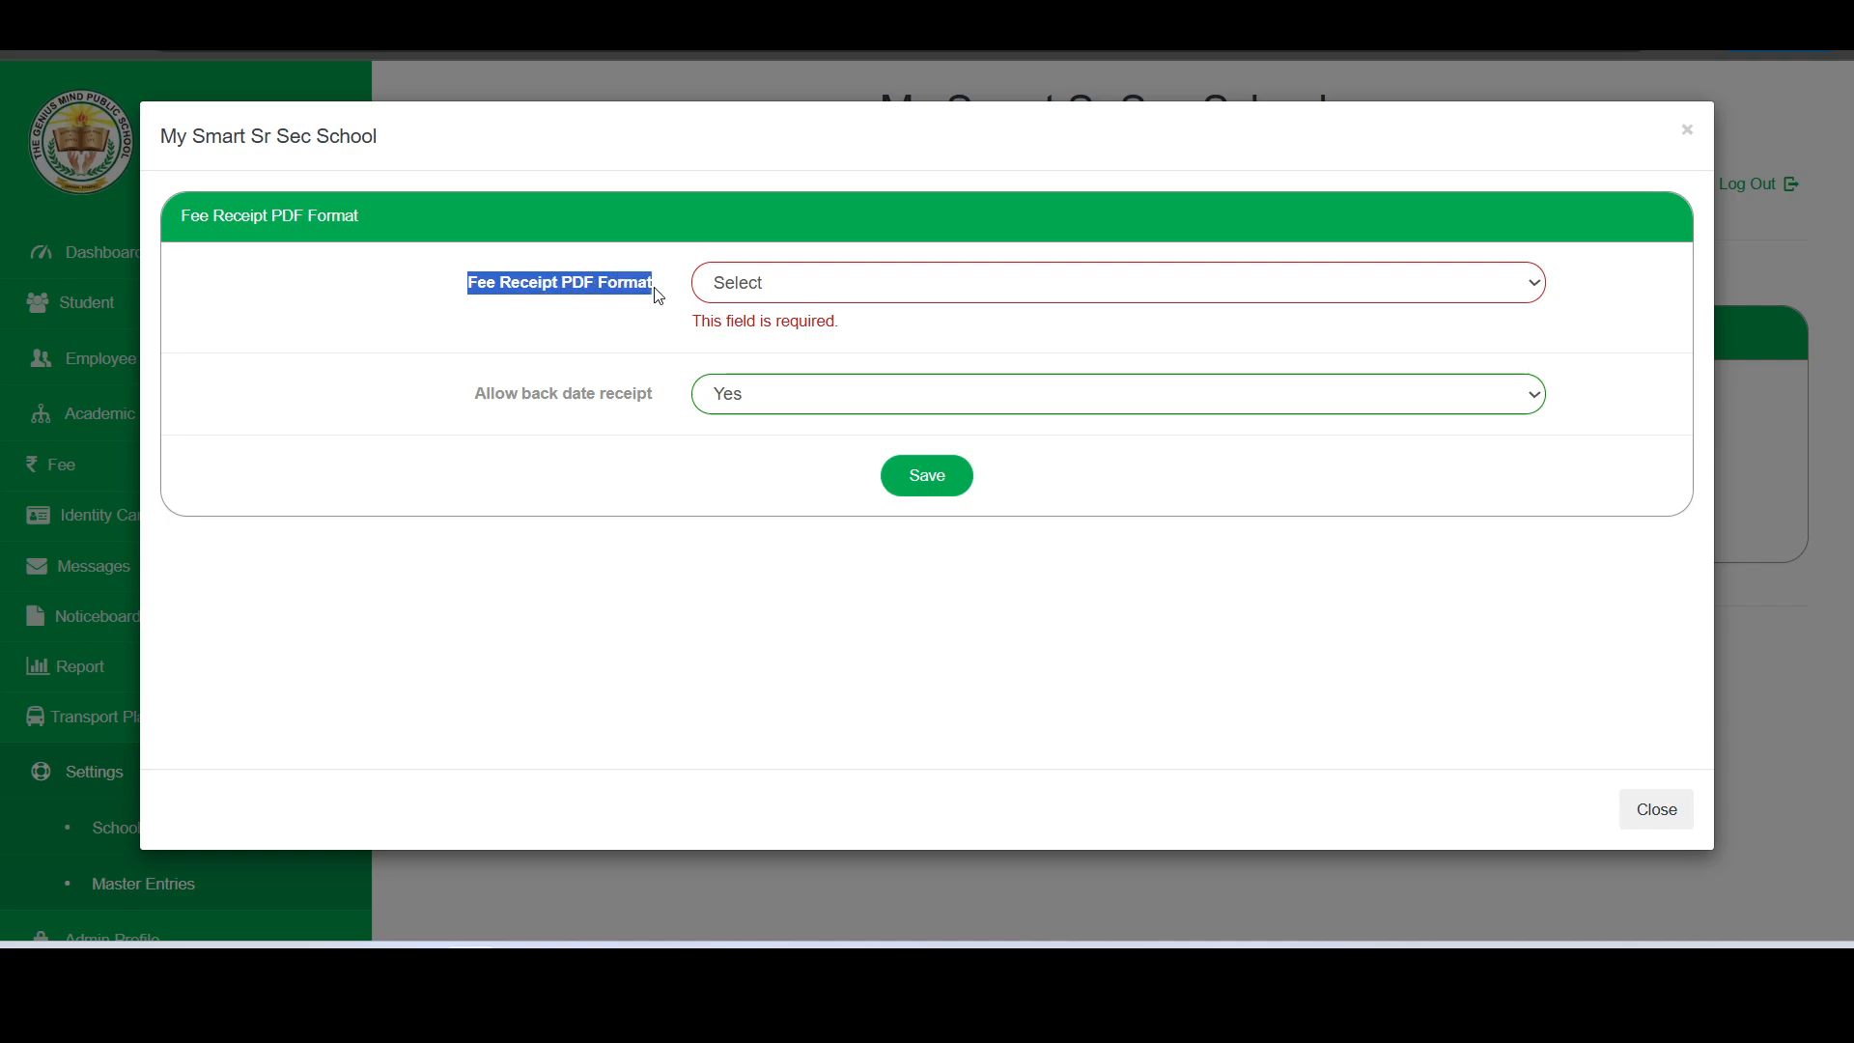
left_click(902, 290)
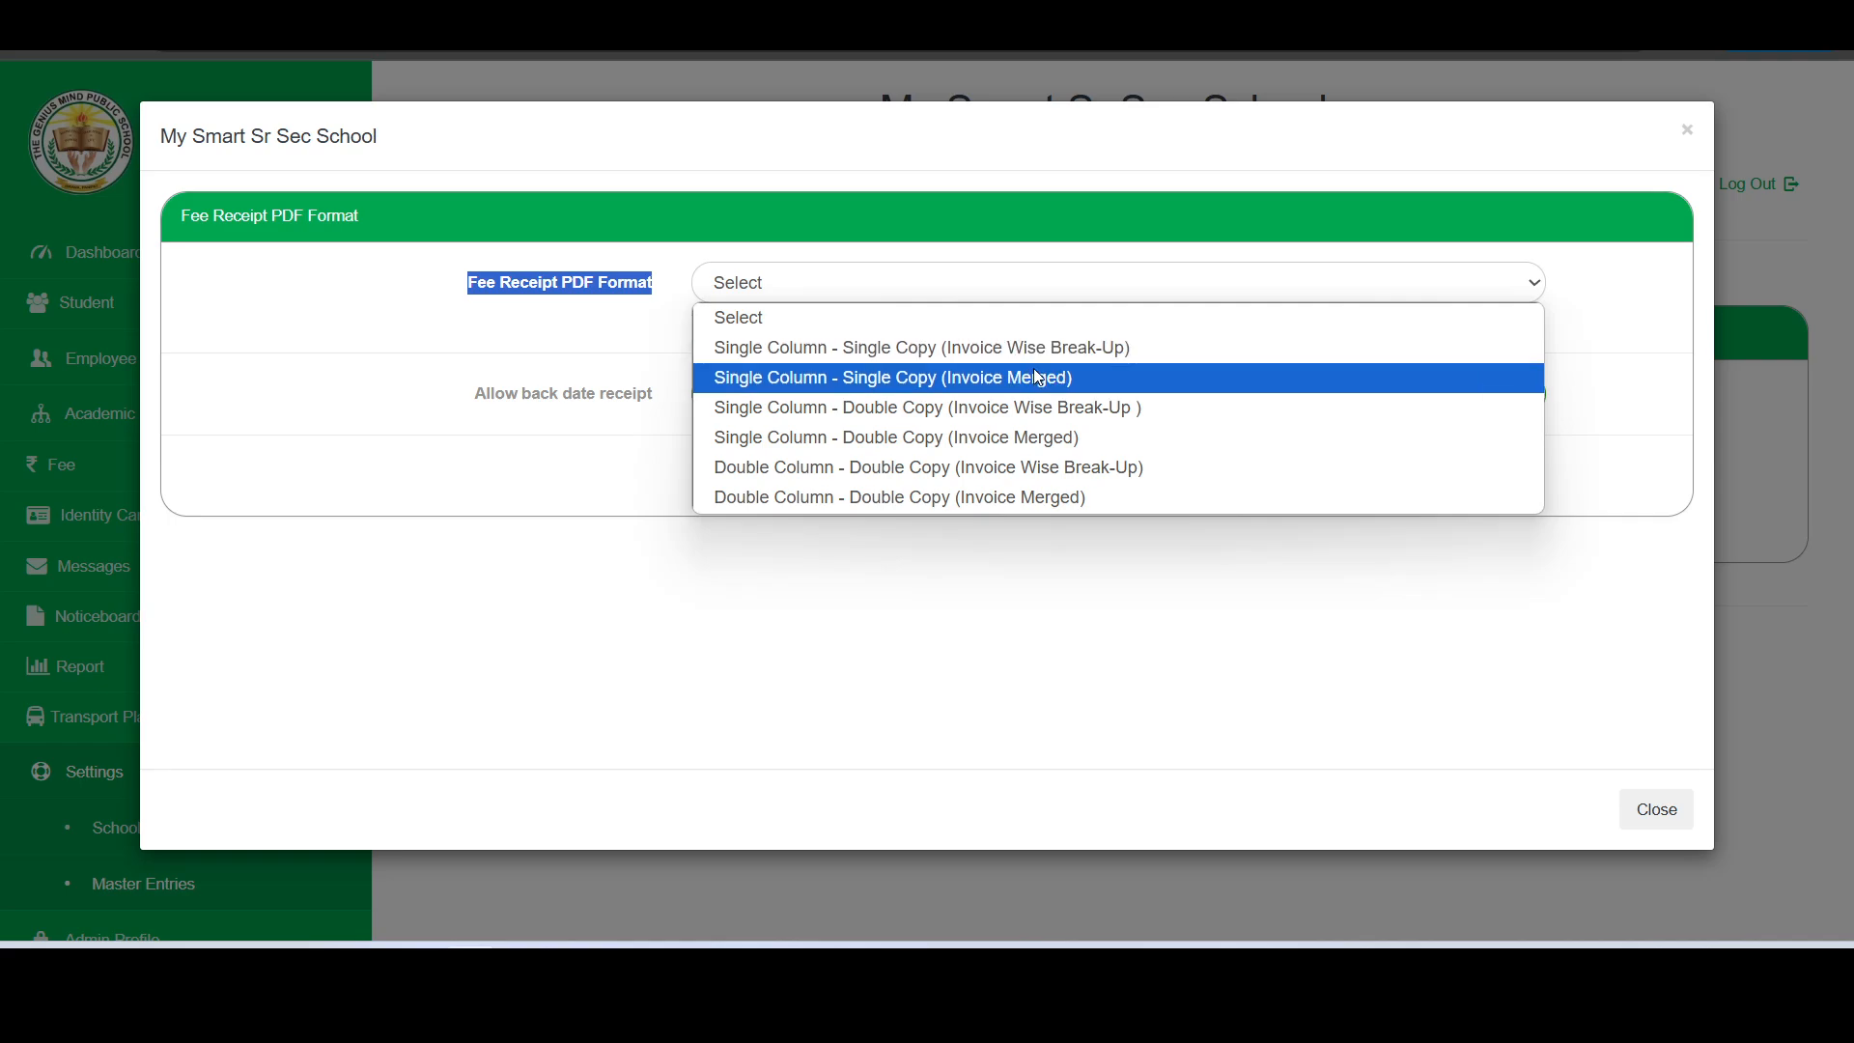
left_click(874, 469)
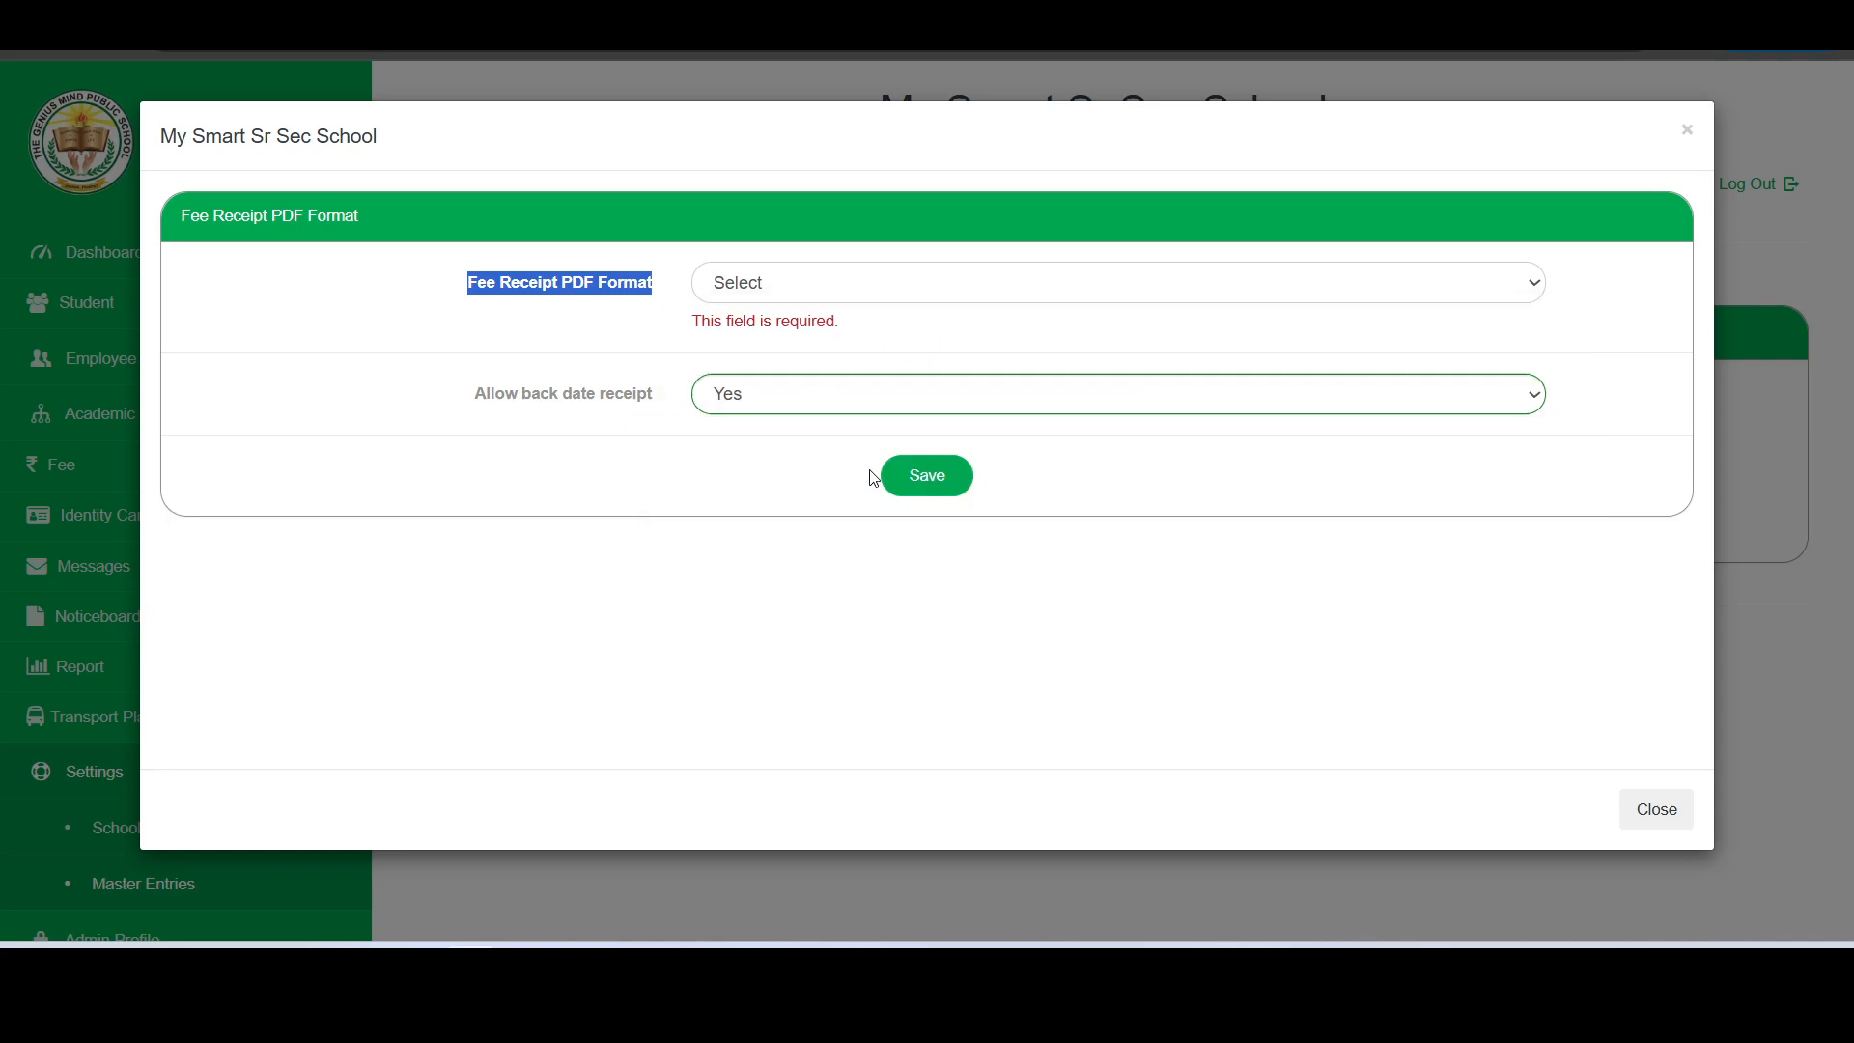
left_click(931, 453)
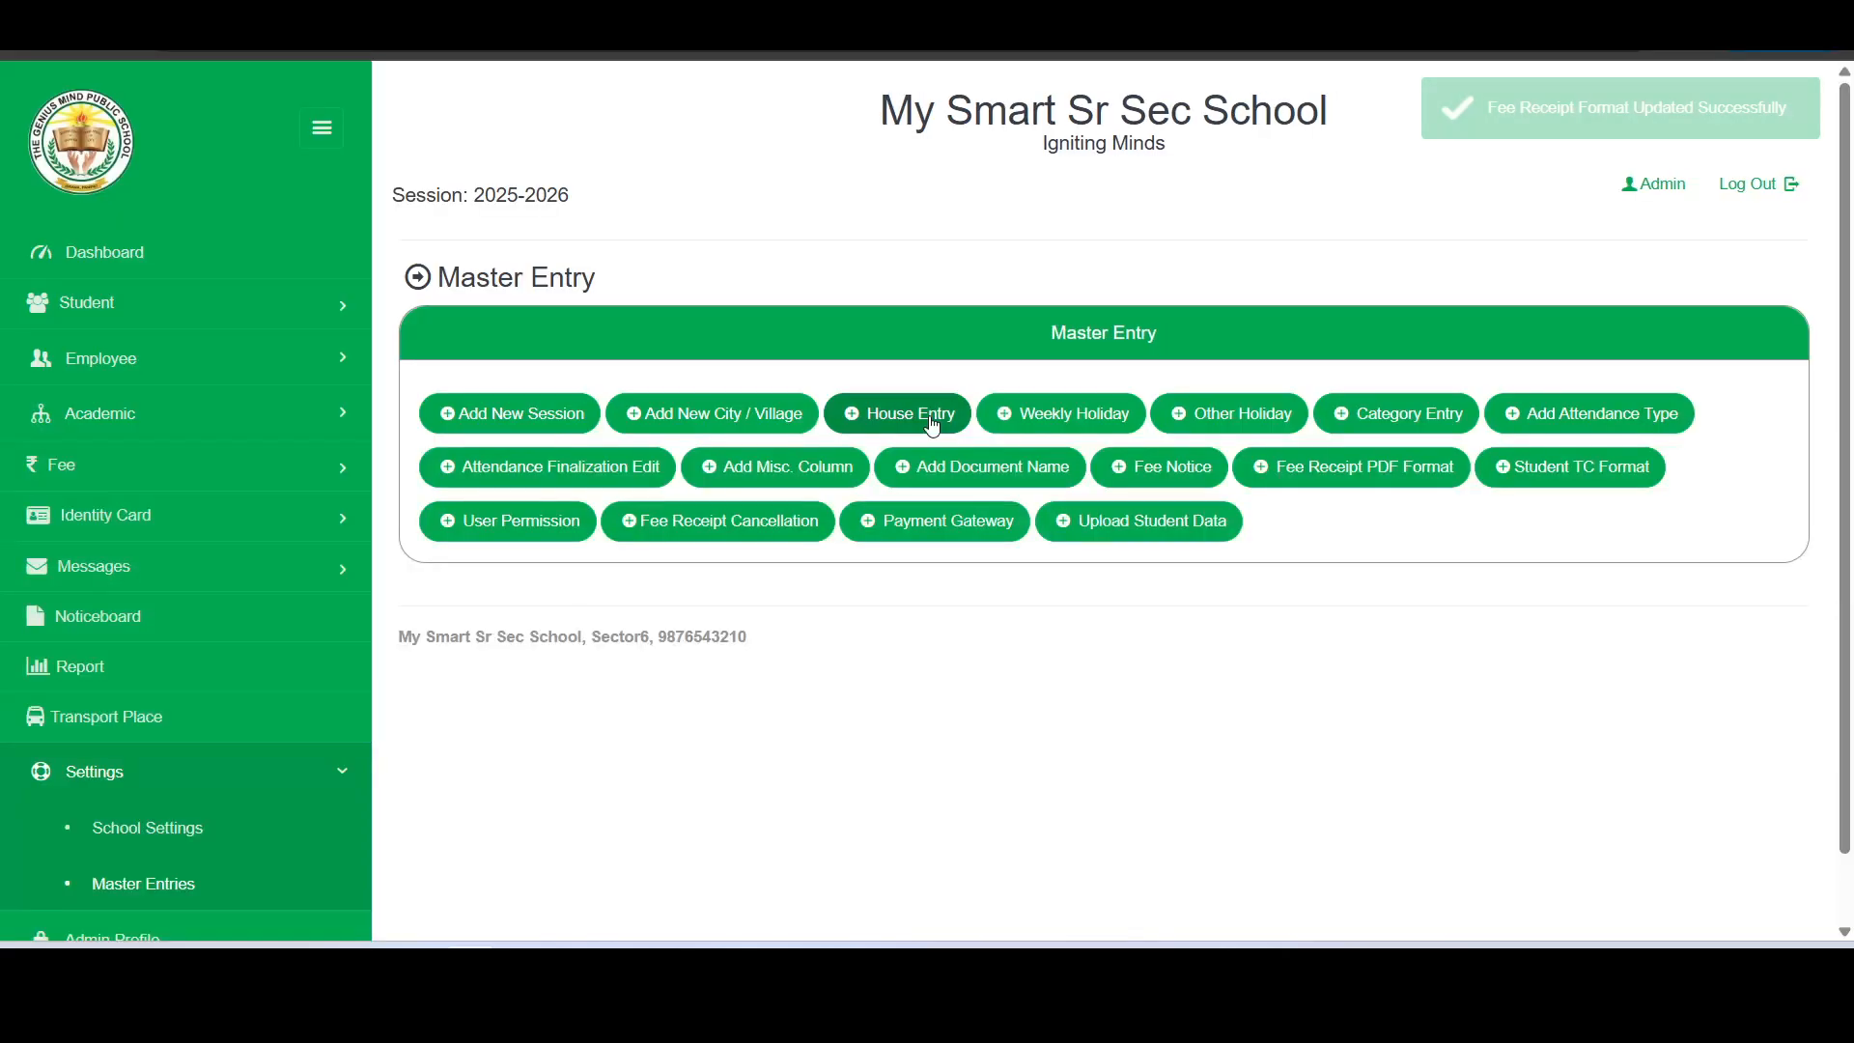
- Go to the Fee Receipt page and load the fee details of the second student listed in the Nur Rose class
left_click(193, 470)
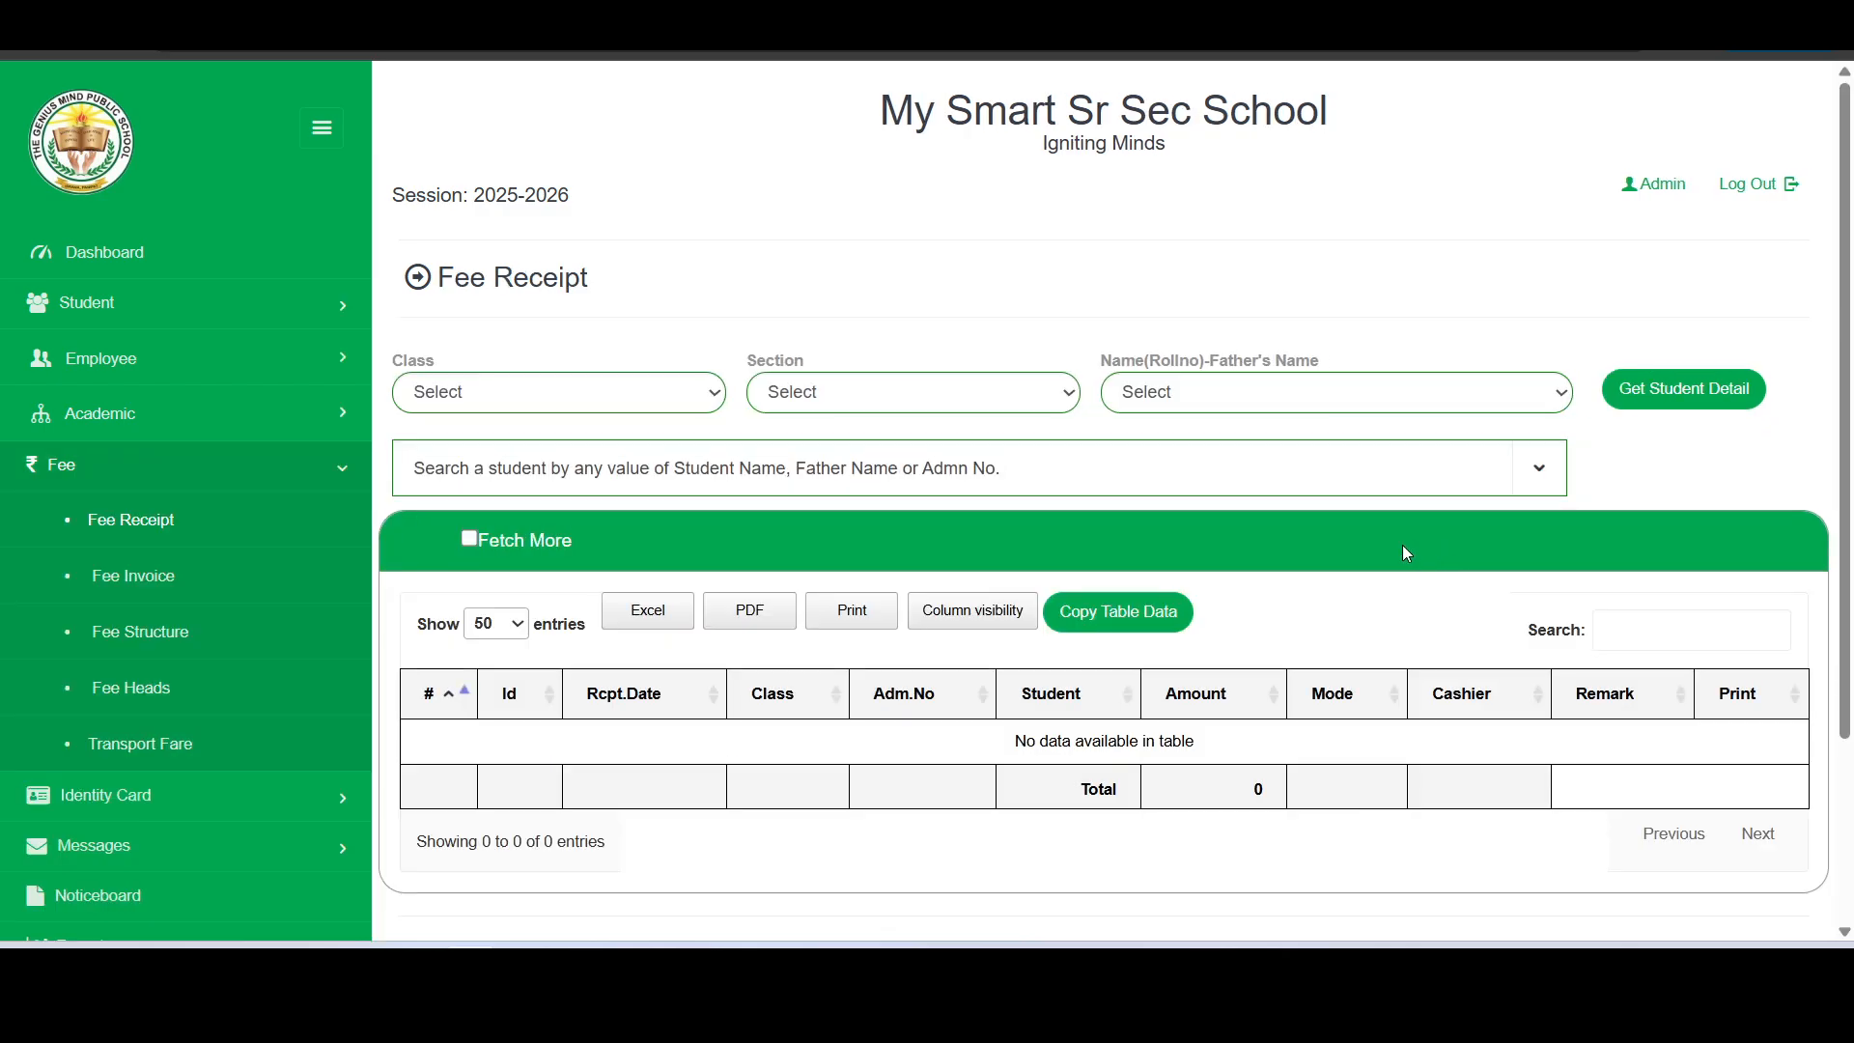
scroll(1371, 560, "down", 2)
left_click(1234, 361)
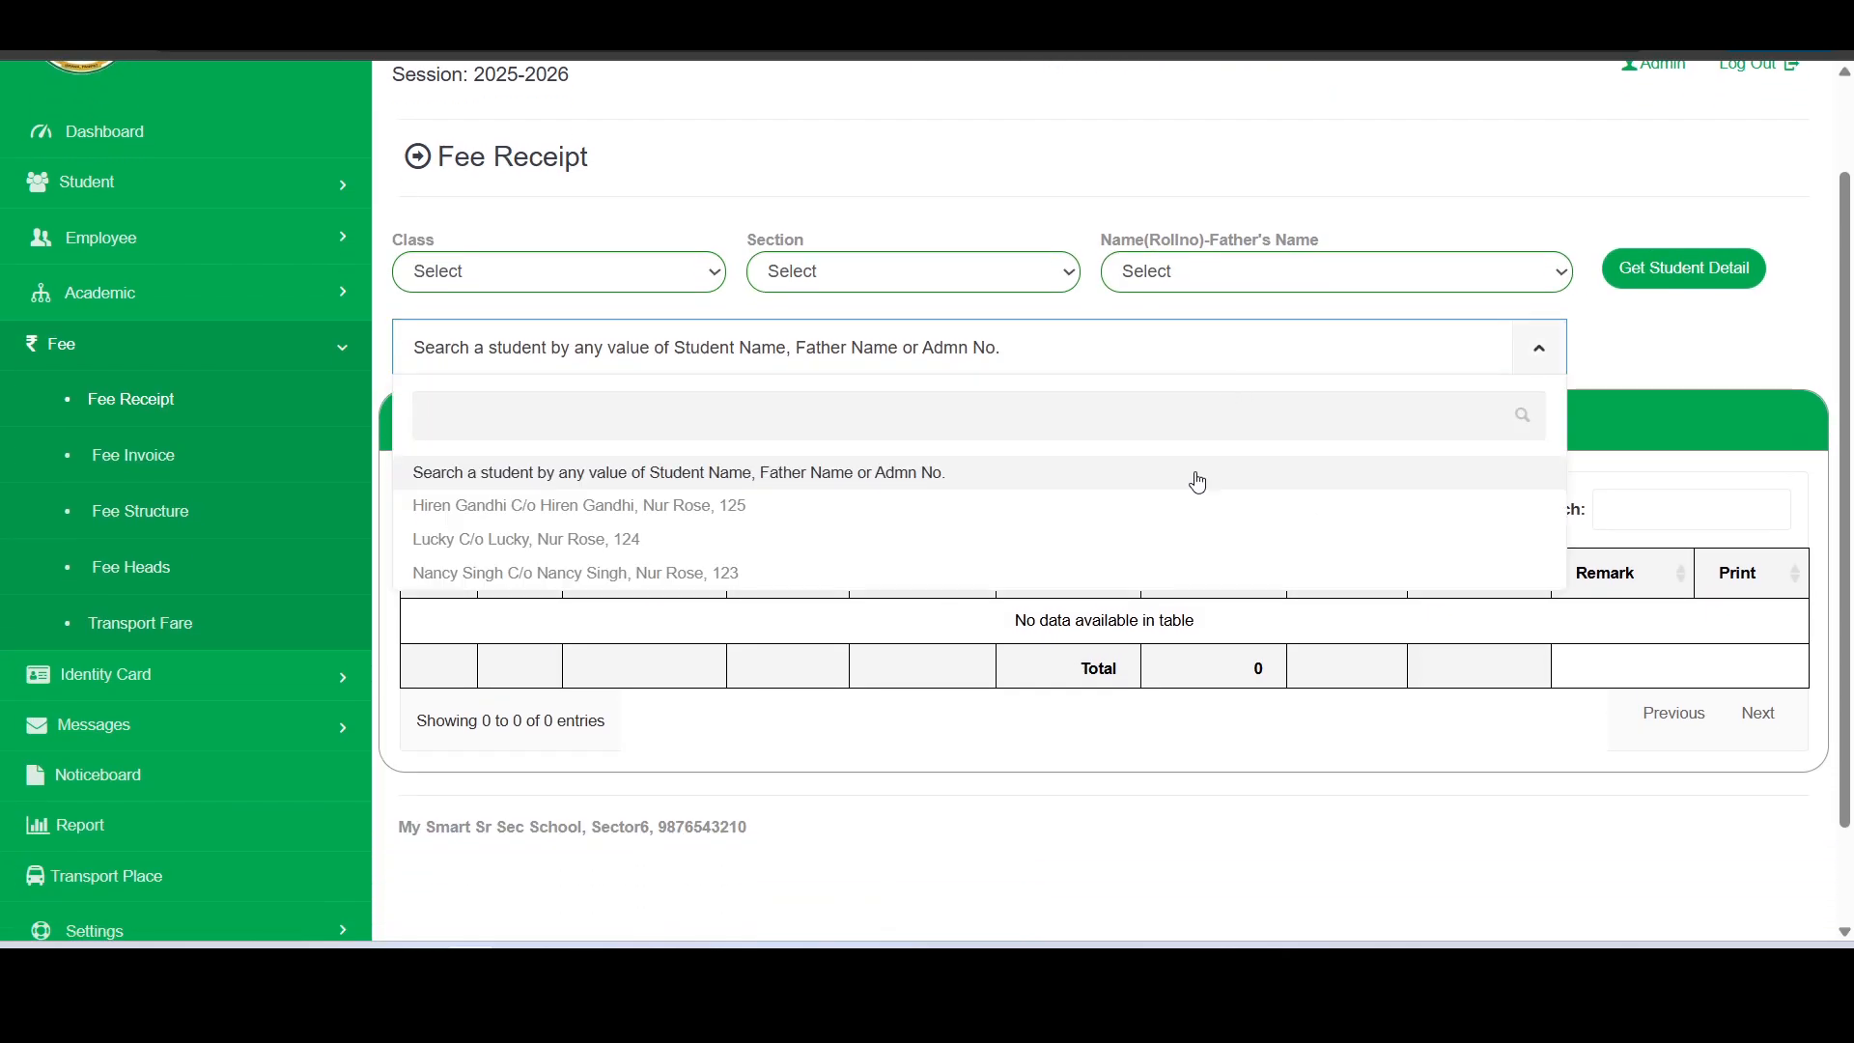
left_click(1117, 539)
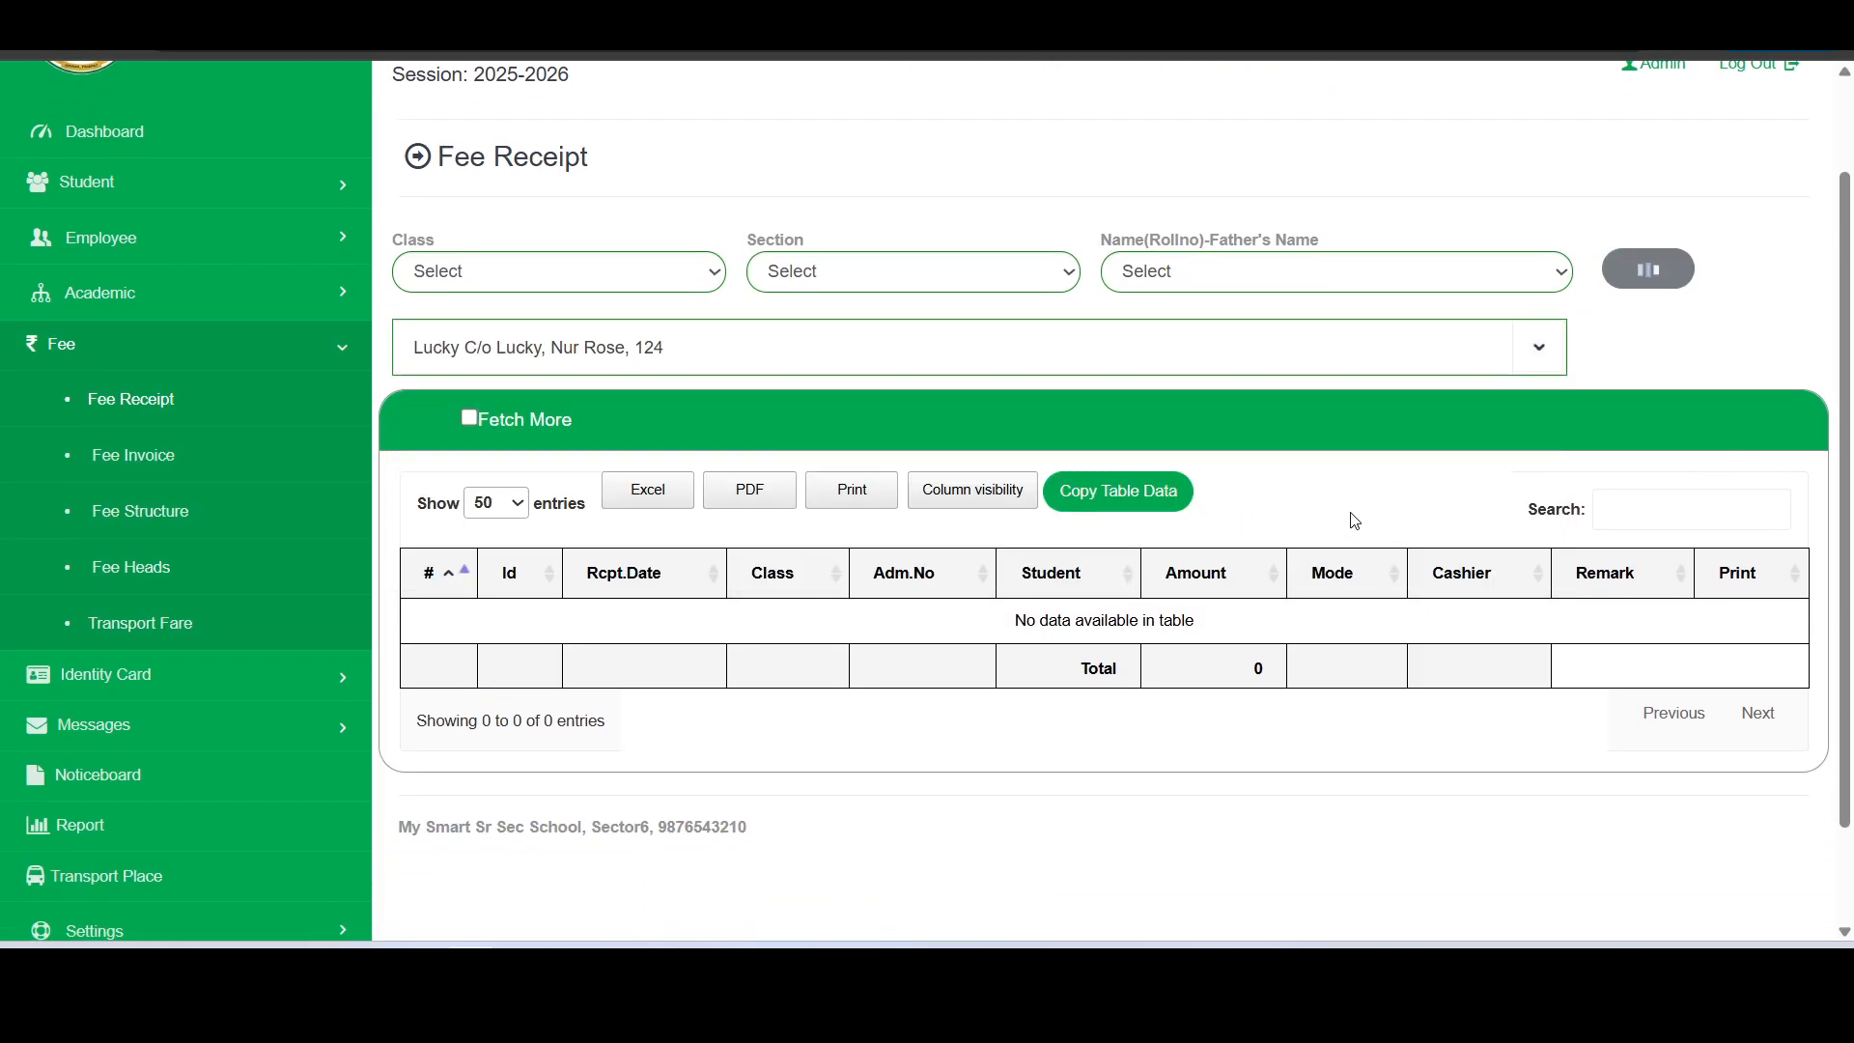
scroll(1372, 526, "down", 1)
scroll(1401, 556, "down", 2)
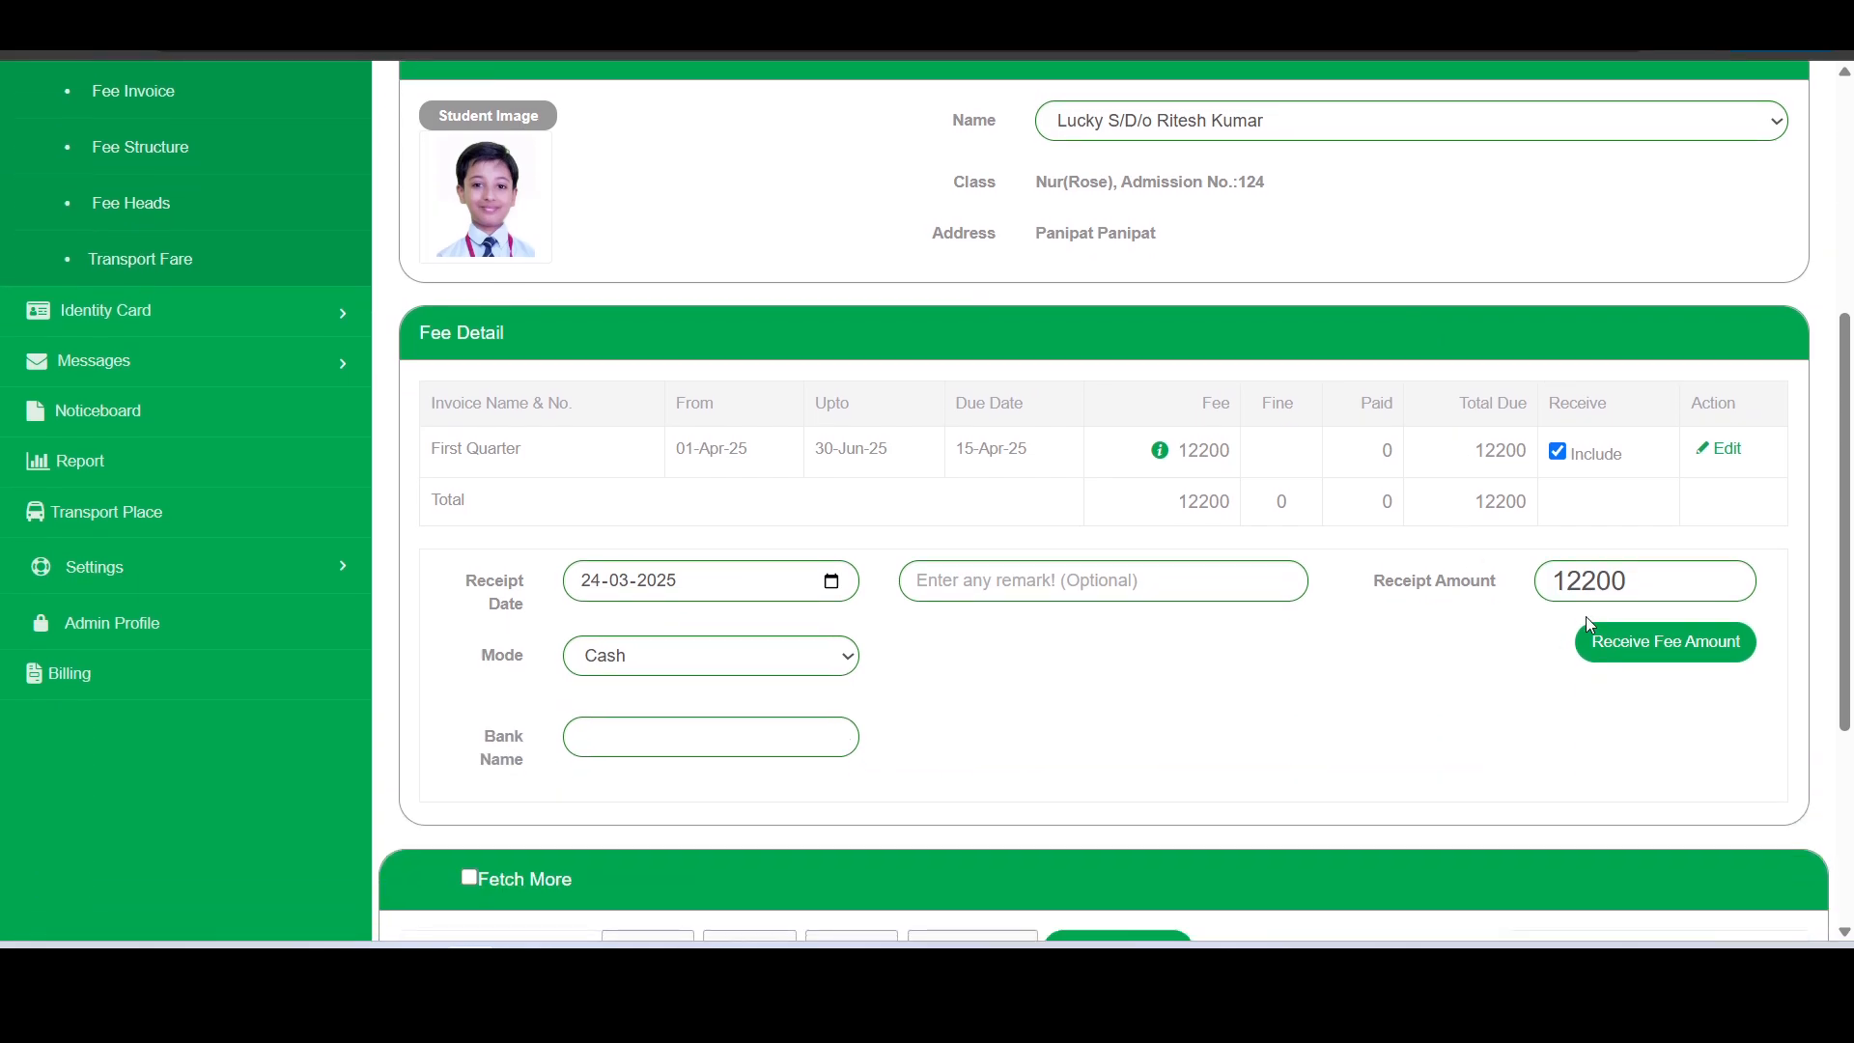
- Set the student's receipt amount to 7000 for the First Quarter invoice
left_click(1657, 586)
left_click_drag(1658, 585, 1548, 586)
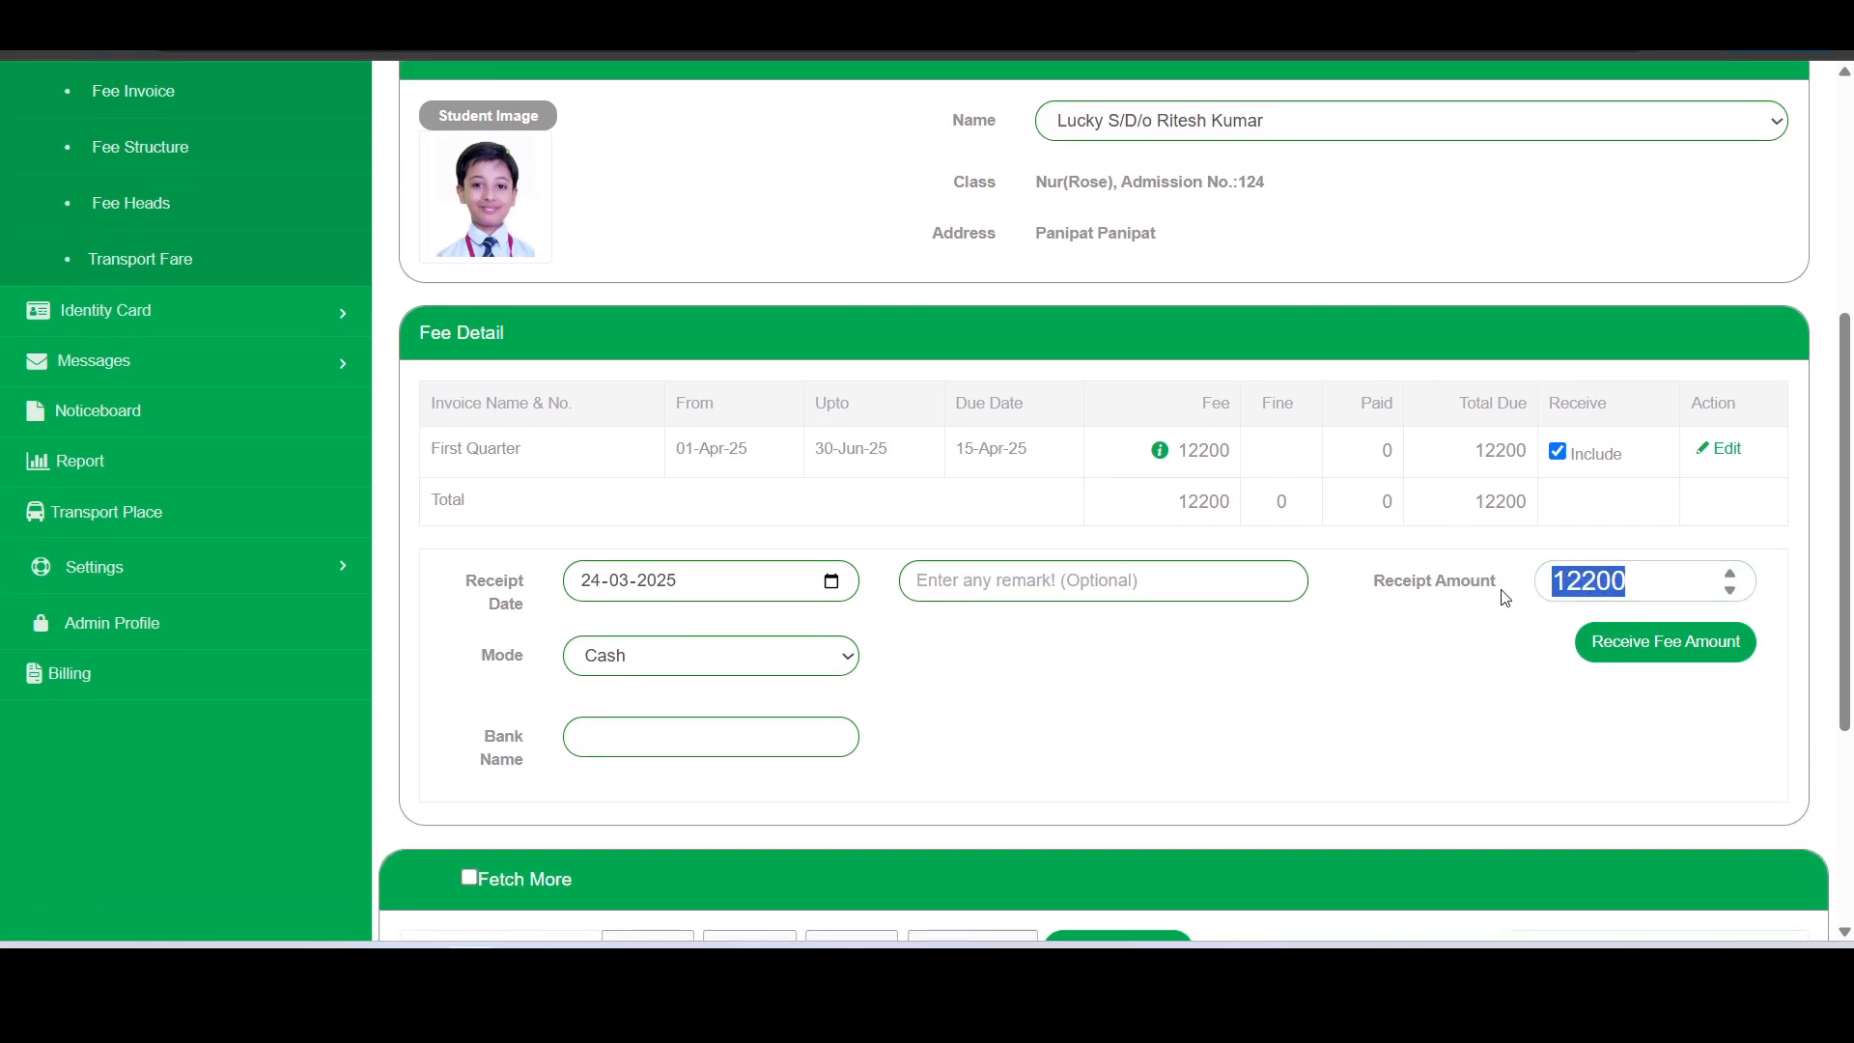
type("7000")
left_click(1520, 673)
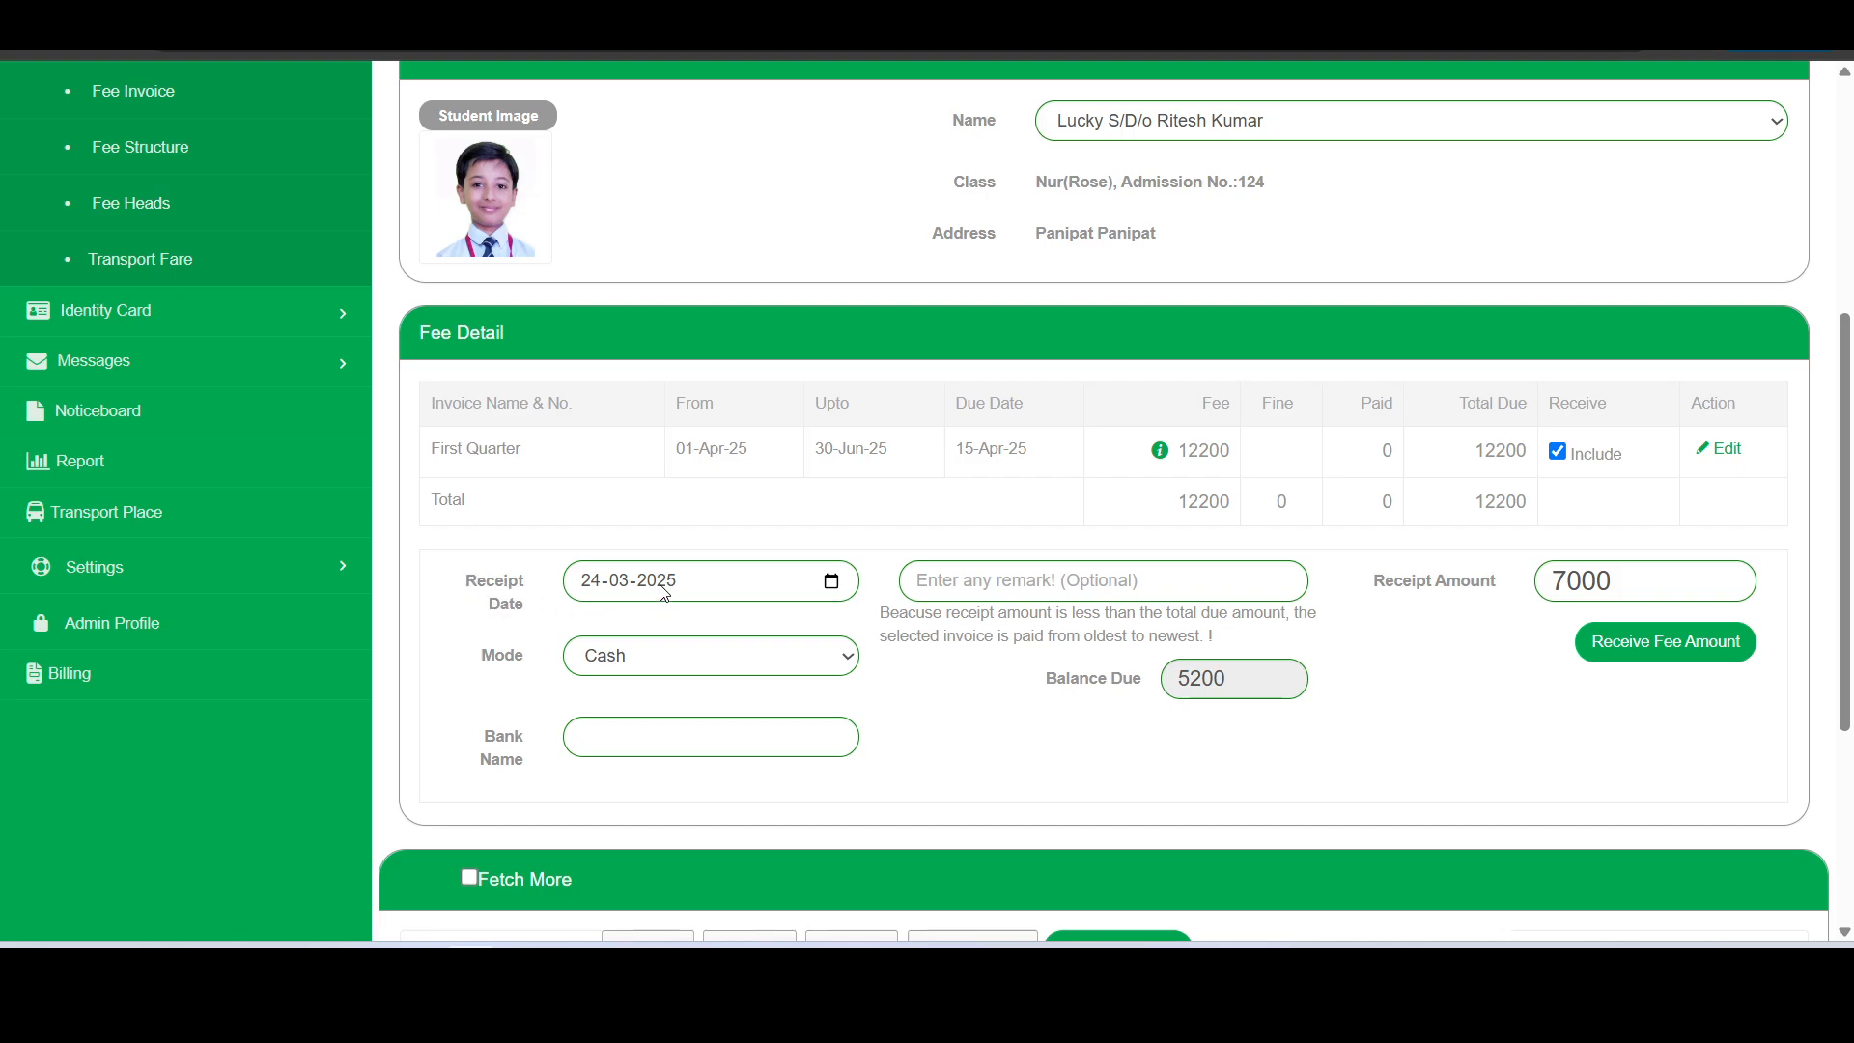
- Backdate the receipt to 20-03-2025, then receive the cash fee payment and confirm it
left_click(832, 584)
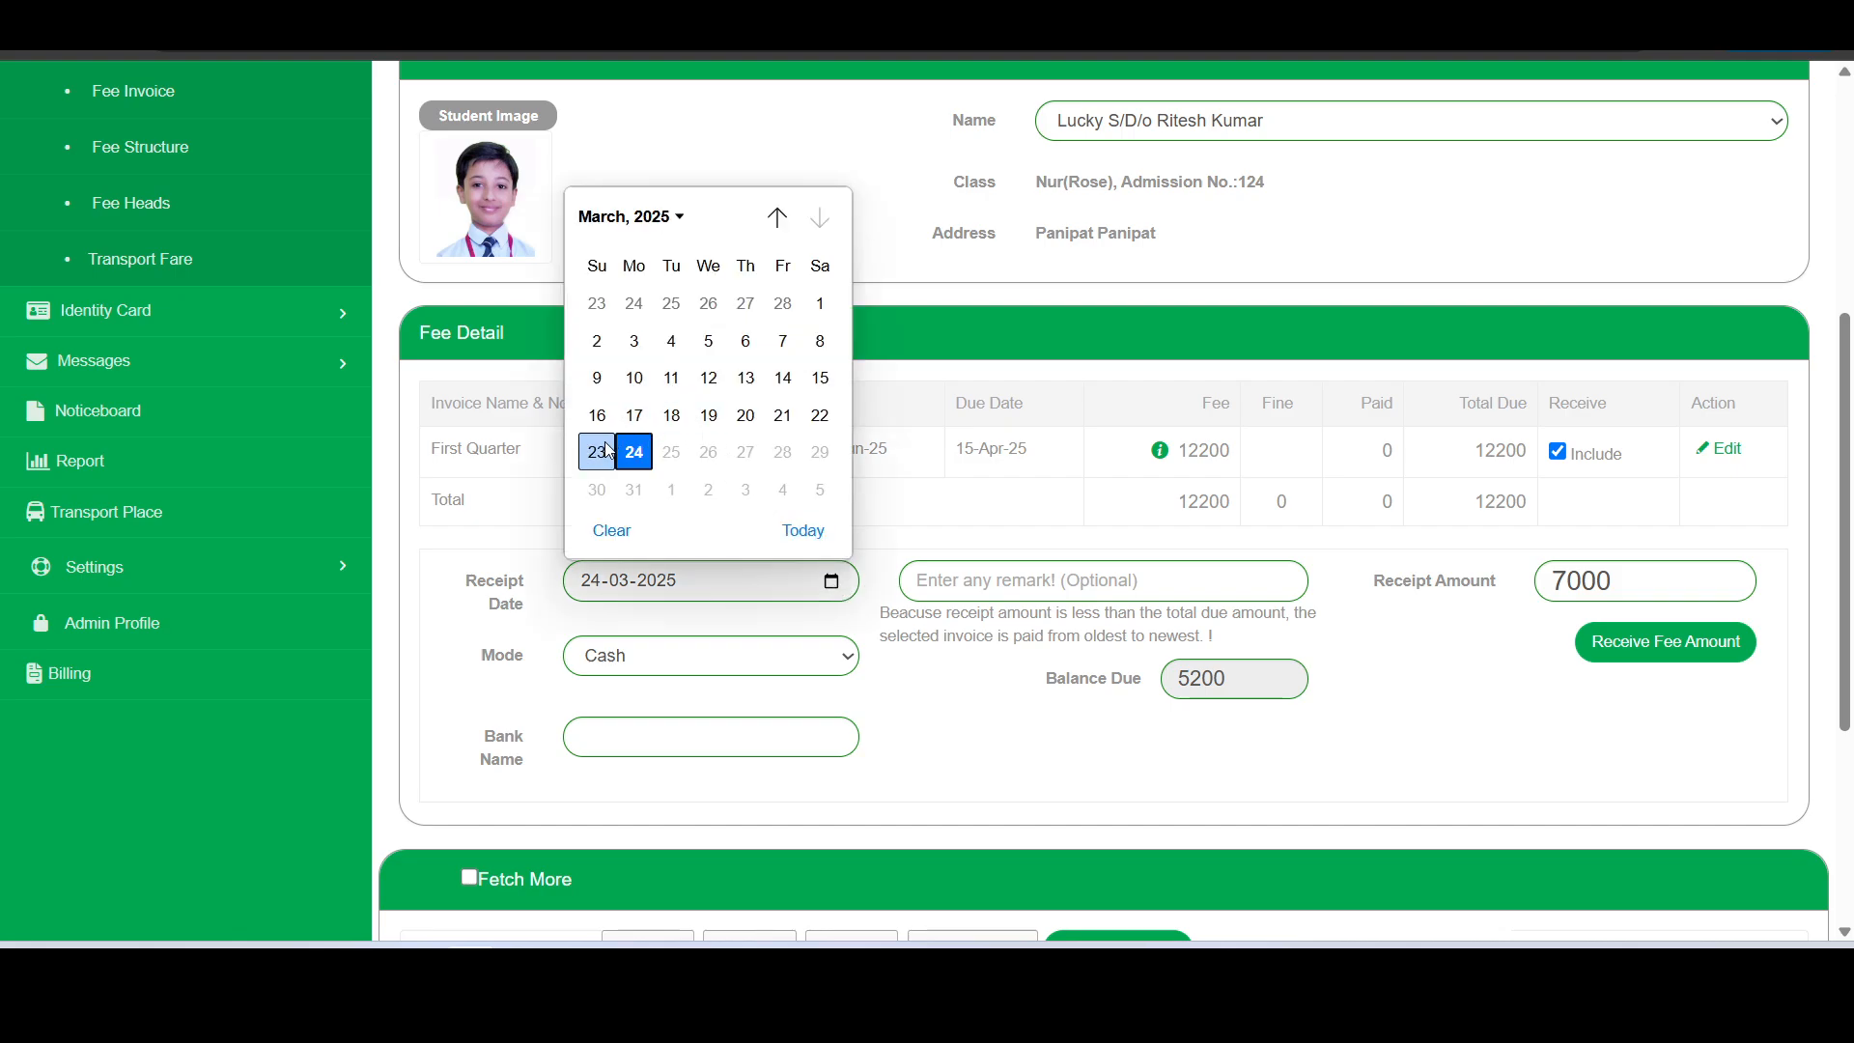
left_click(750, 418)
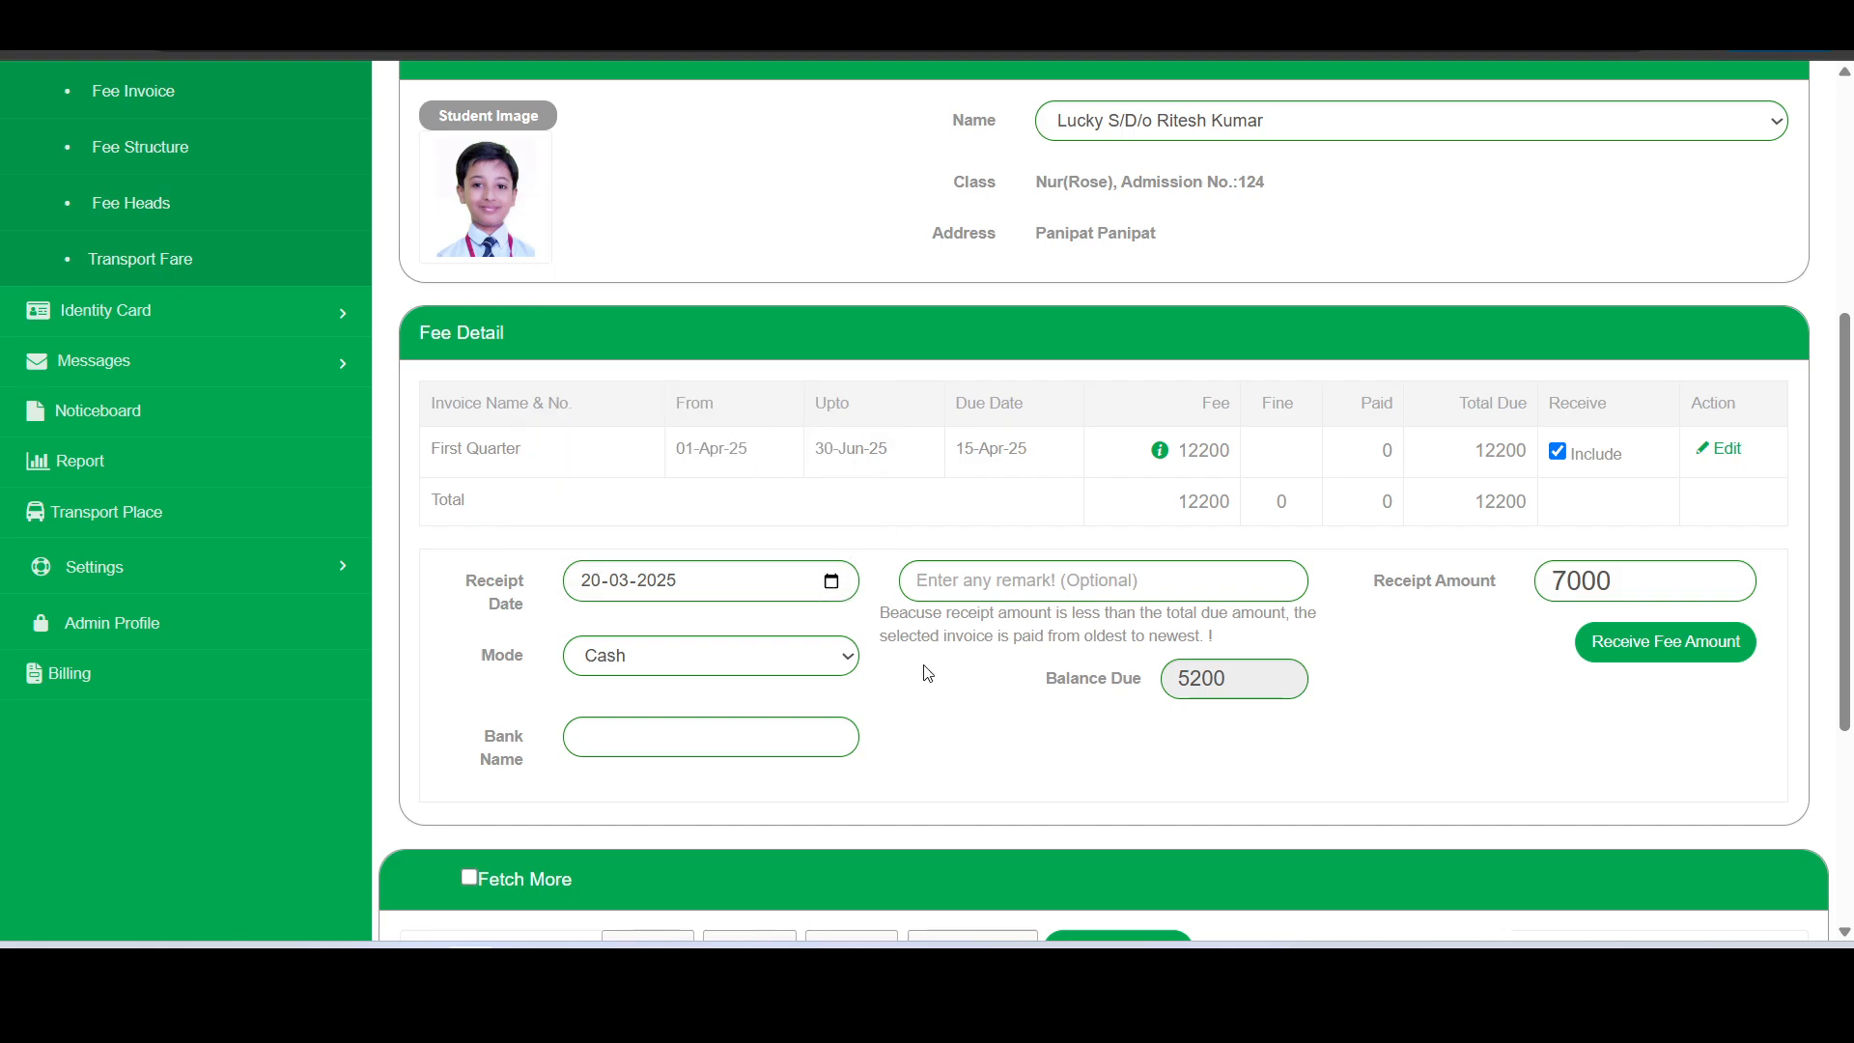
left_click(1670, 659)
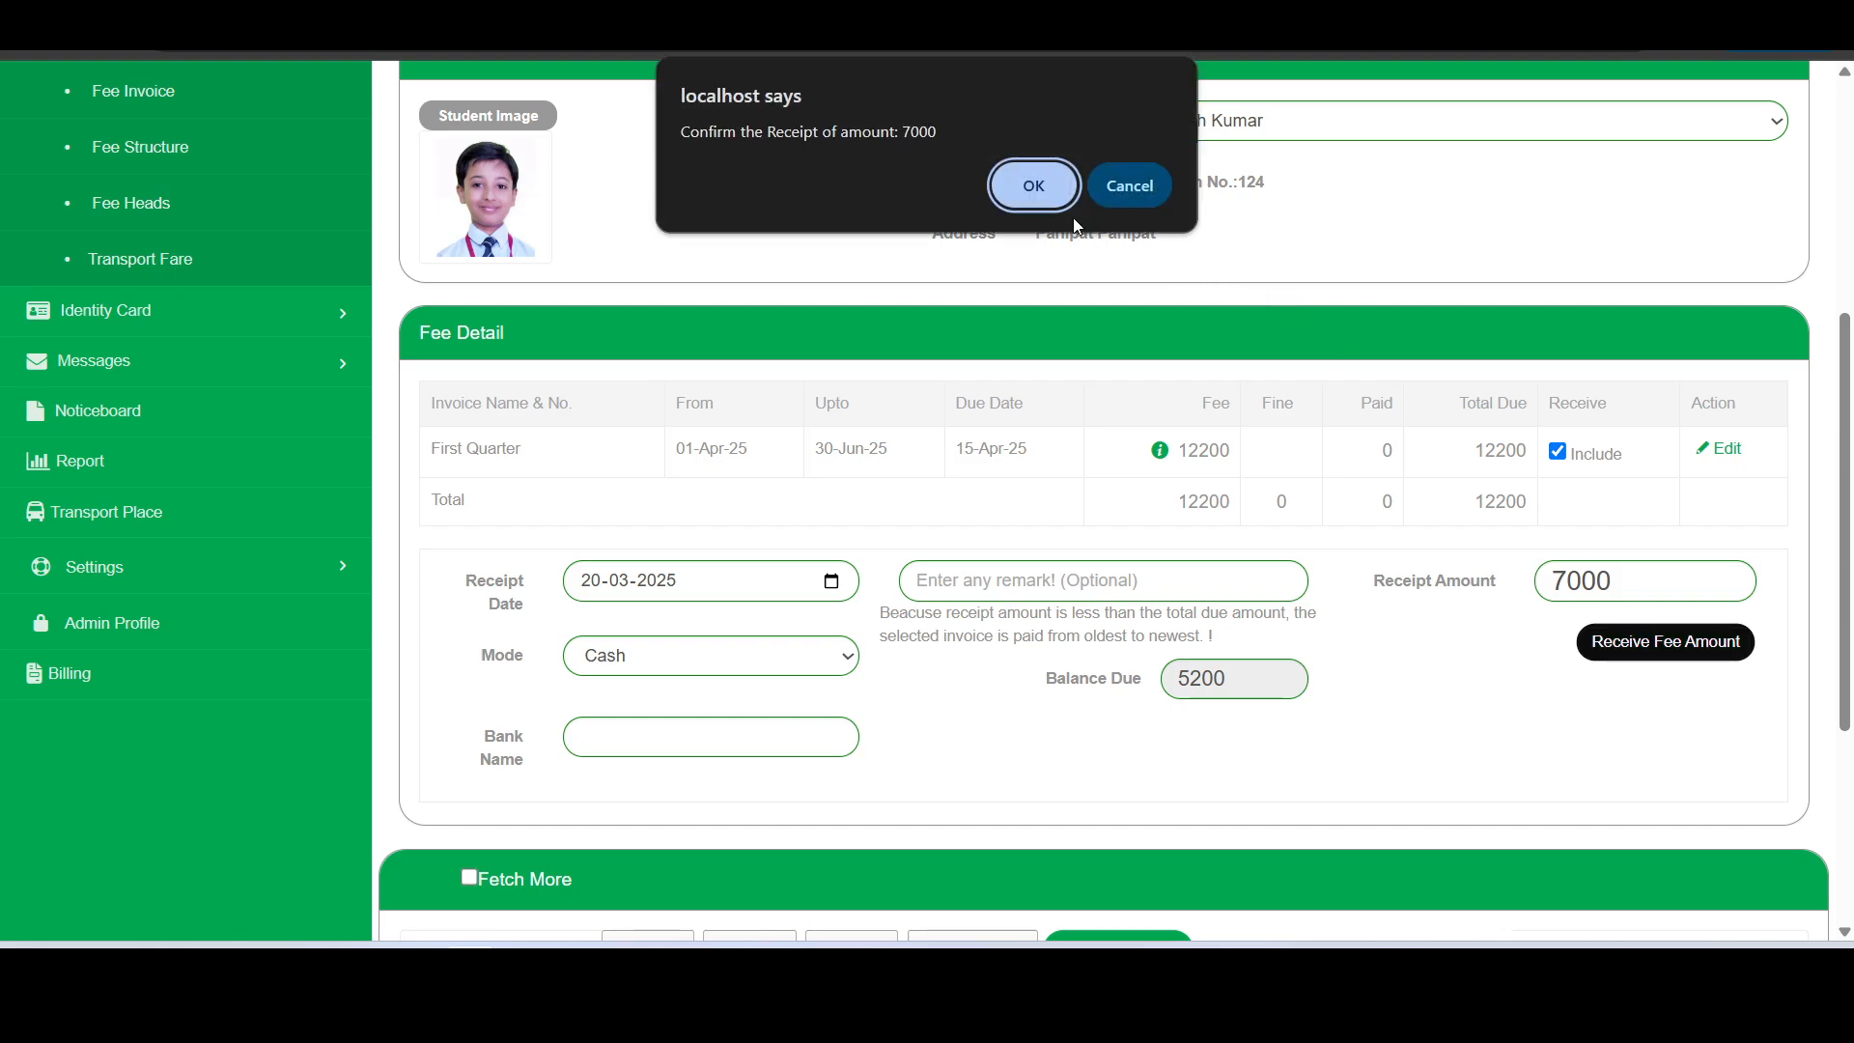
left_click(1040, 196)
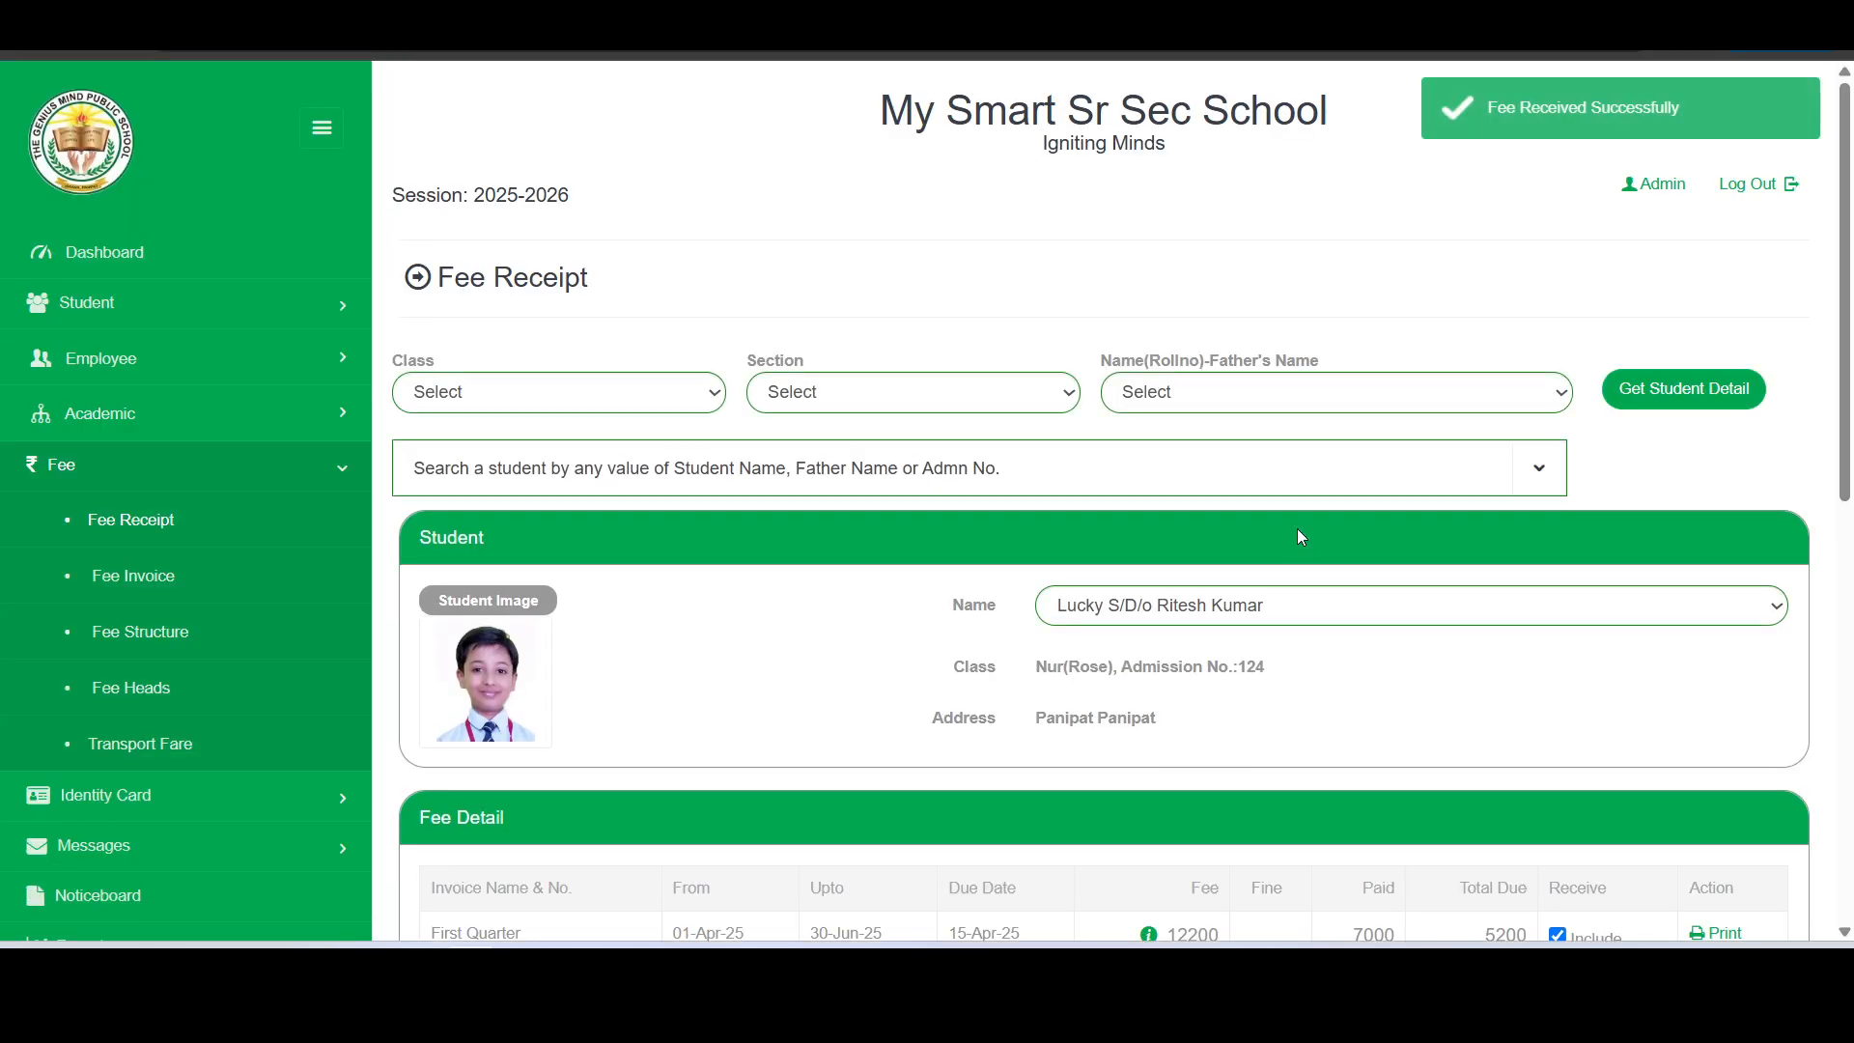
- Generate the printable PDF receipt for the First Quarter payment and open fee_receipt_1.pdf
scroll(1296, 531, "down", 6)
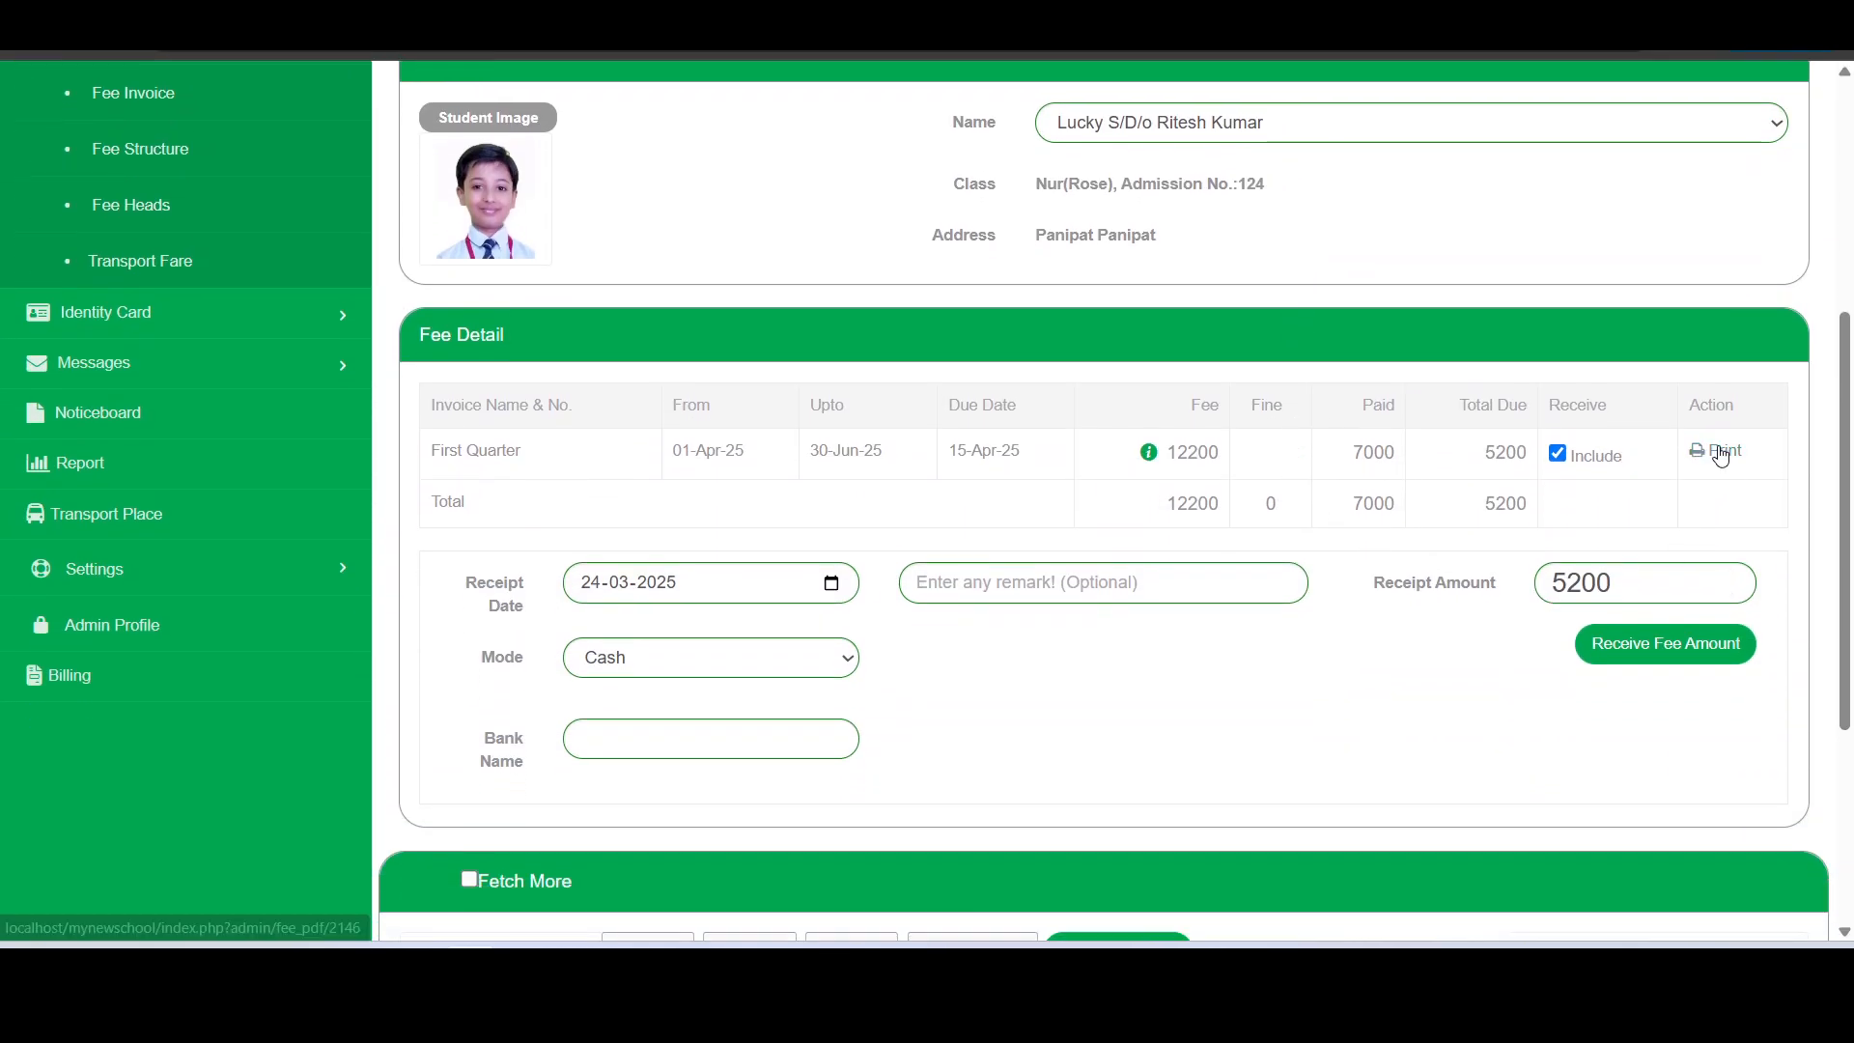
scroll(1717, 456, "down", 3)
scroll(1721, 455, "down", 2)
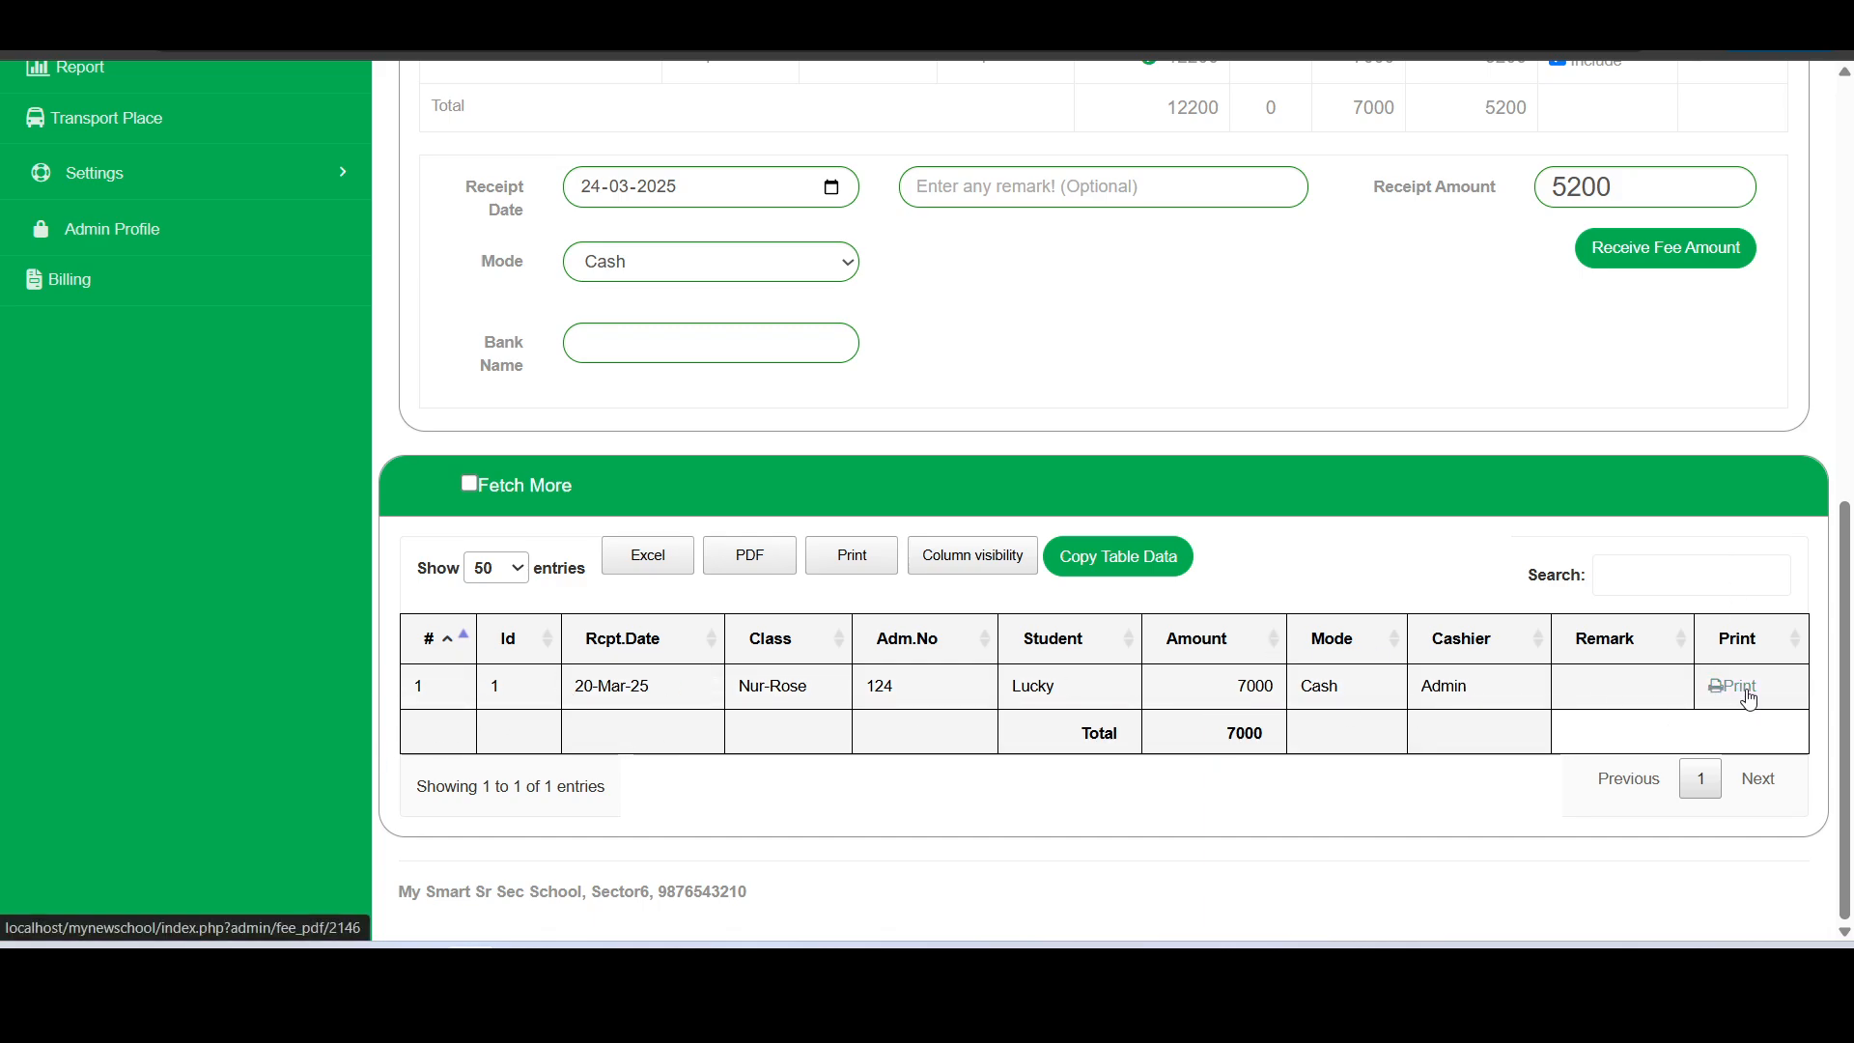
scroll(1749, 698, "up", 4)
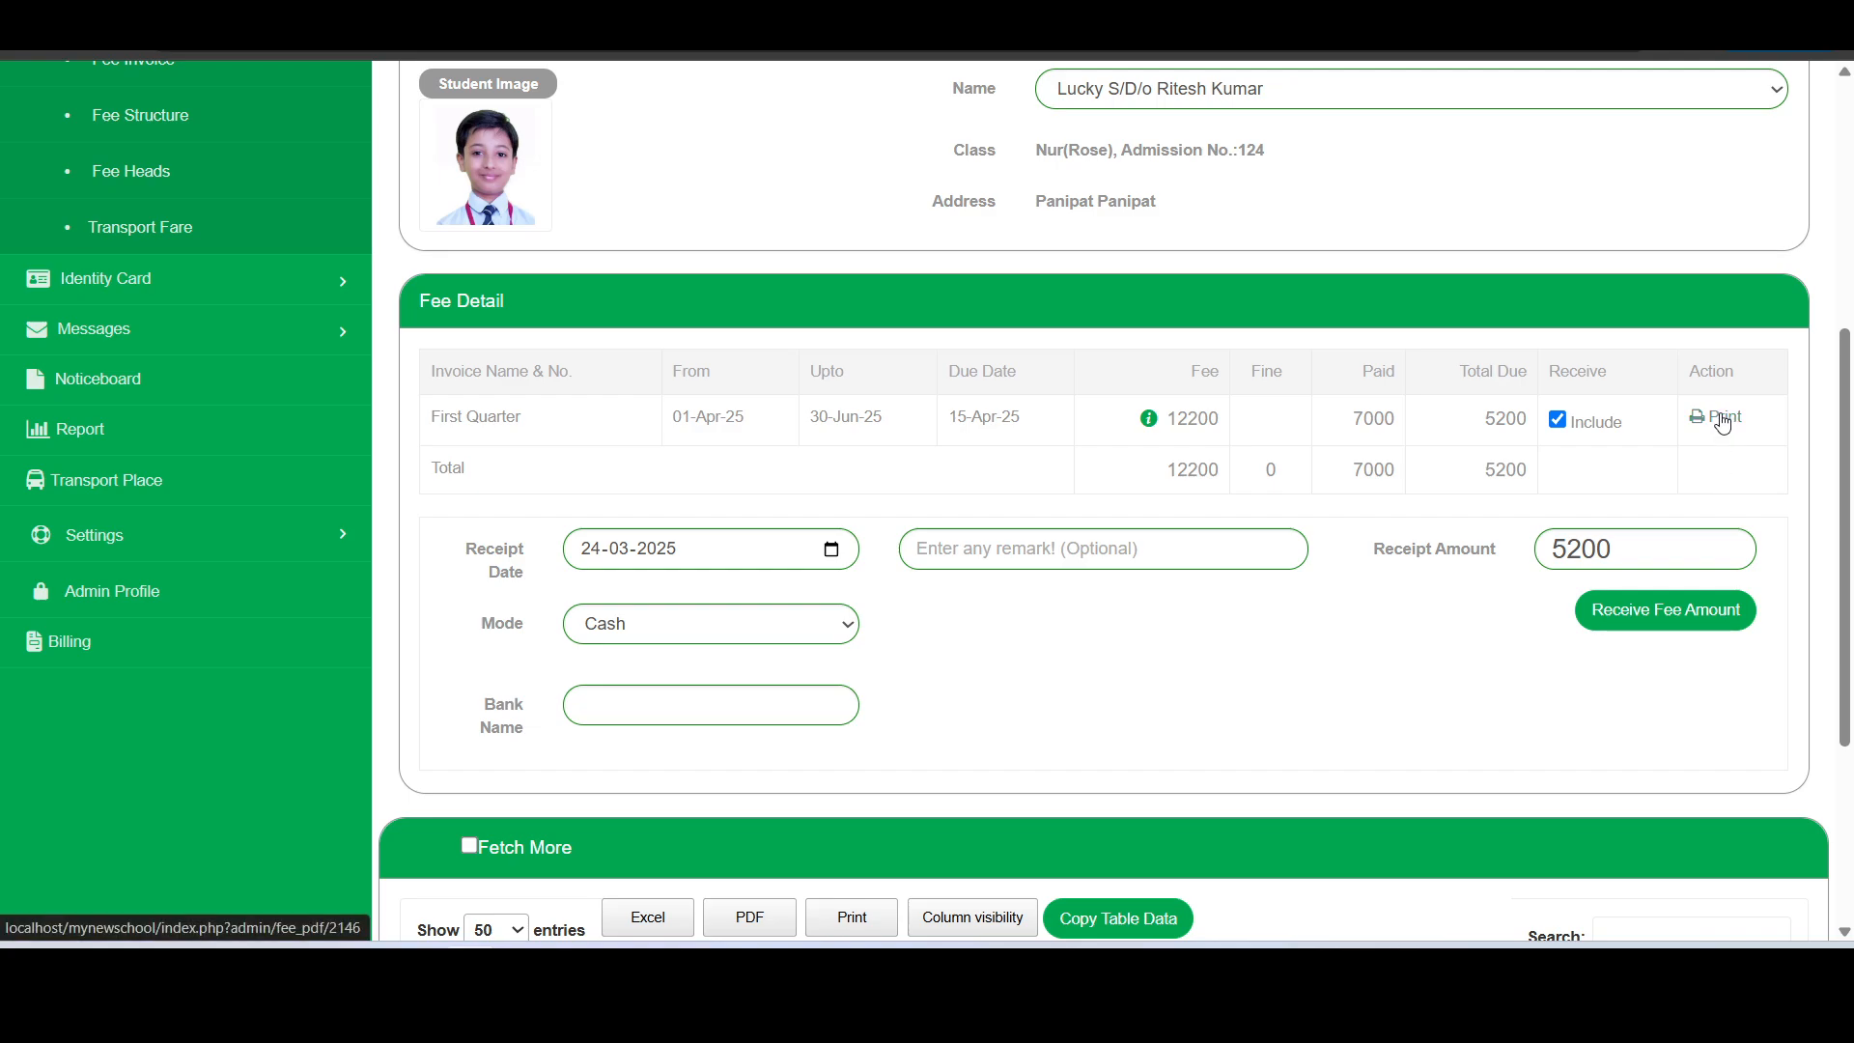
left_click(1722, 422)
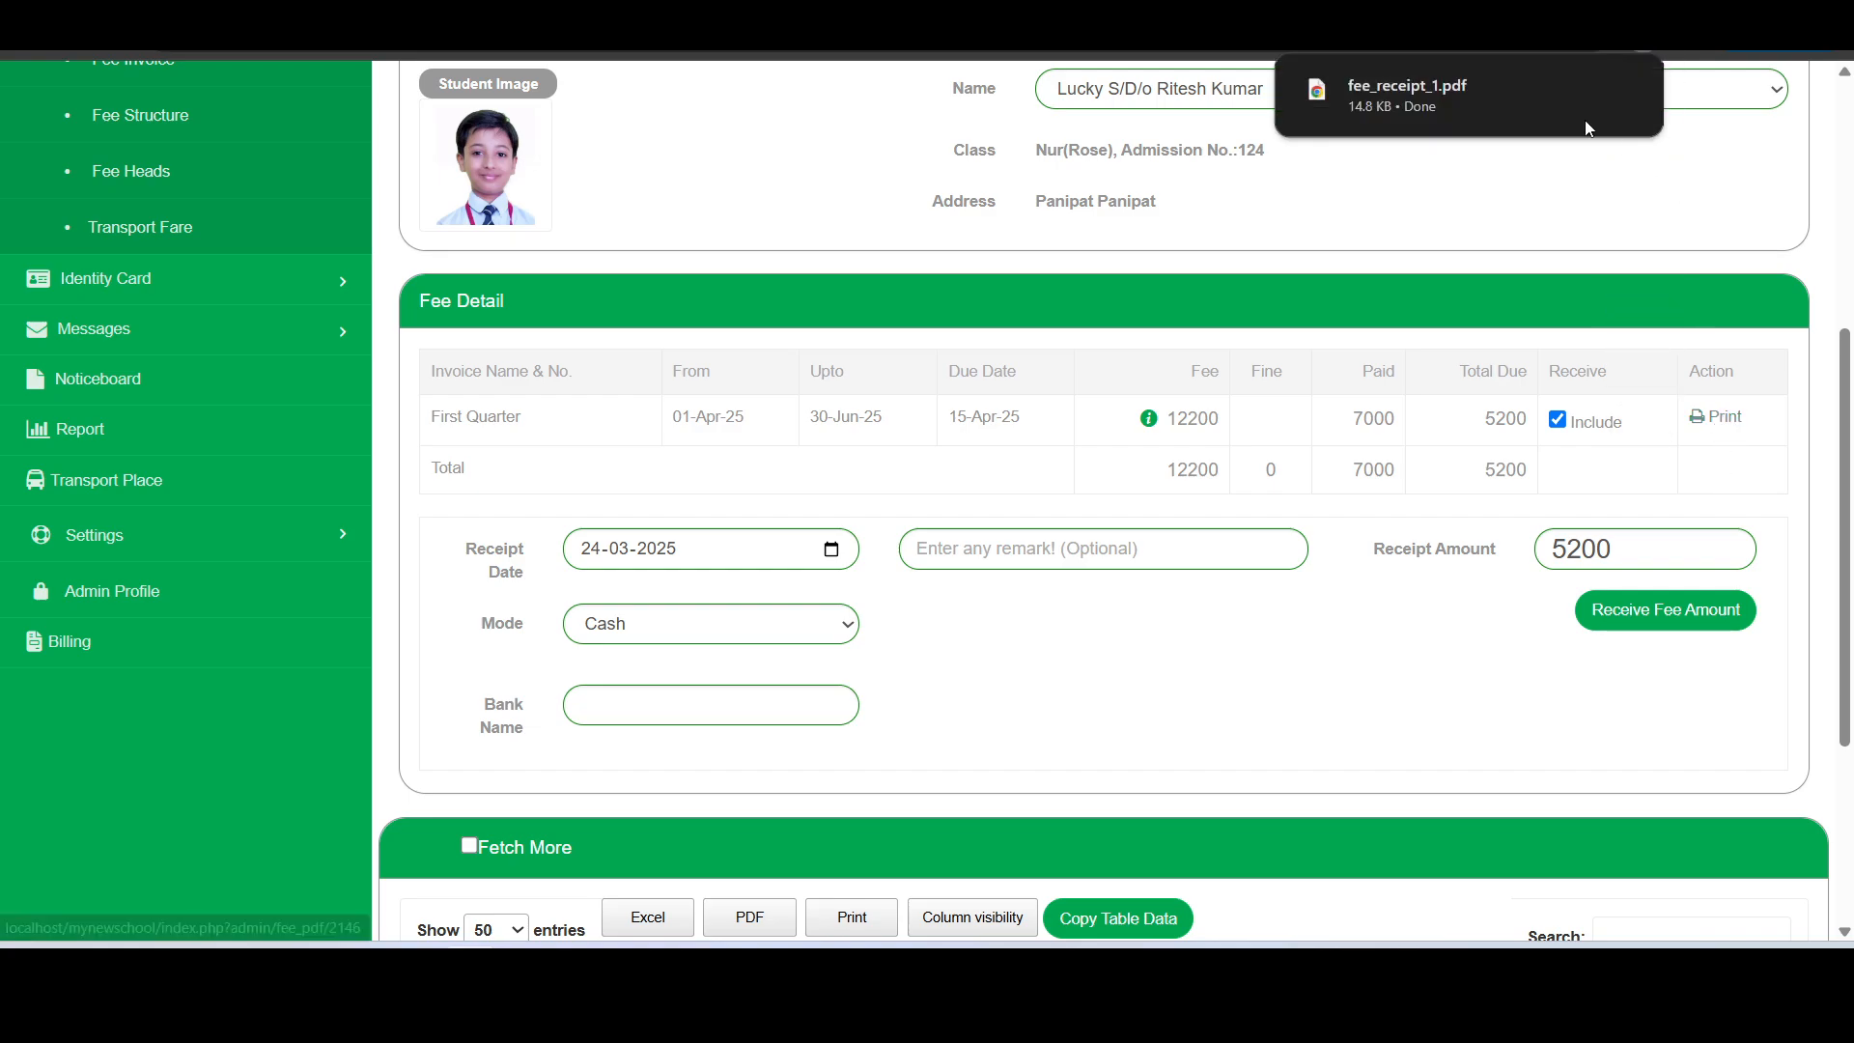
left_click(1439, 96)
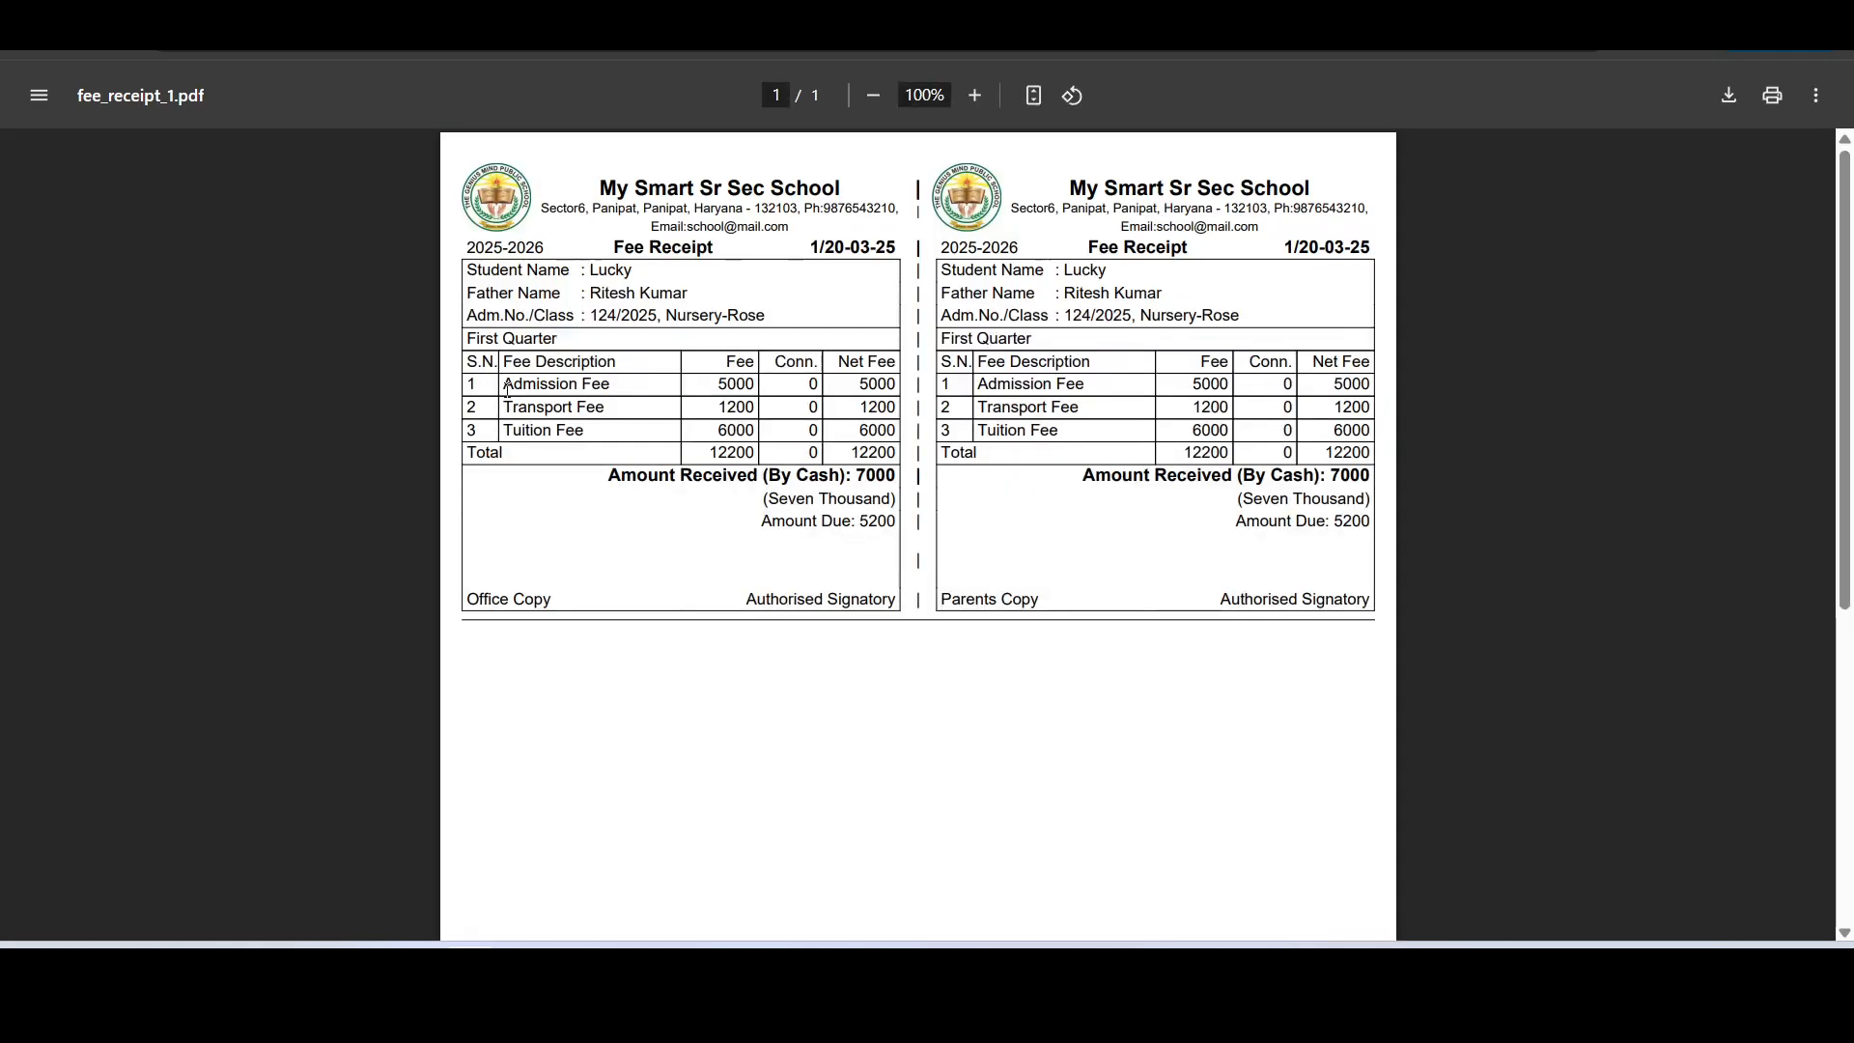
- Examine the receipt's fee heads, invoice name, amount received in figures and words, and amount due
left_click_drag(503, 384, 626, 421)
left_click(637, 427)
left_click_drag(560, 339, 467, 340)
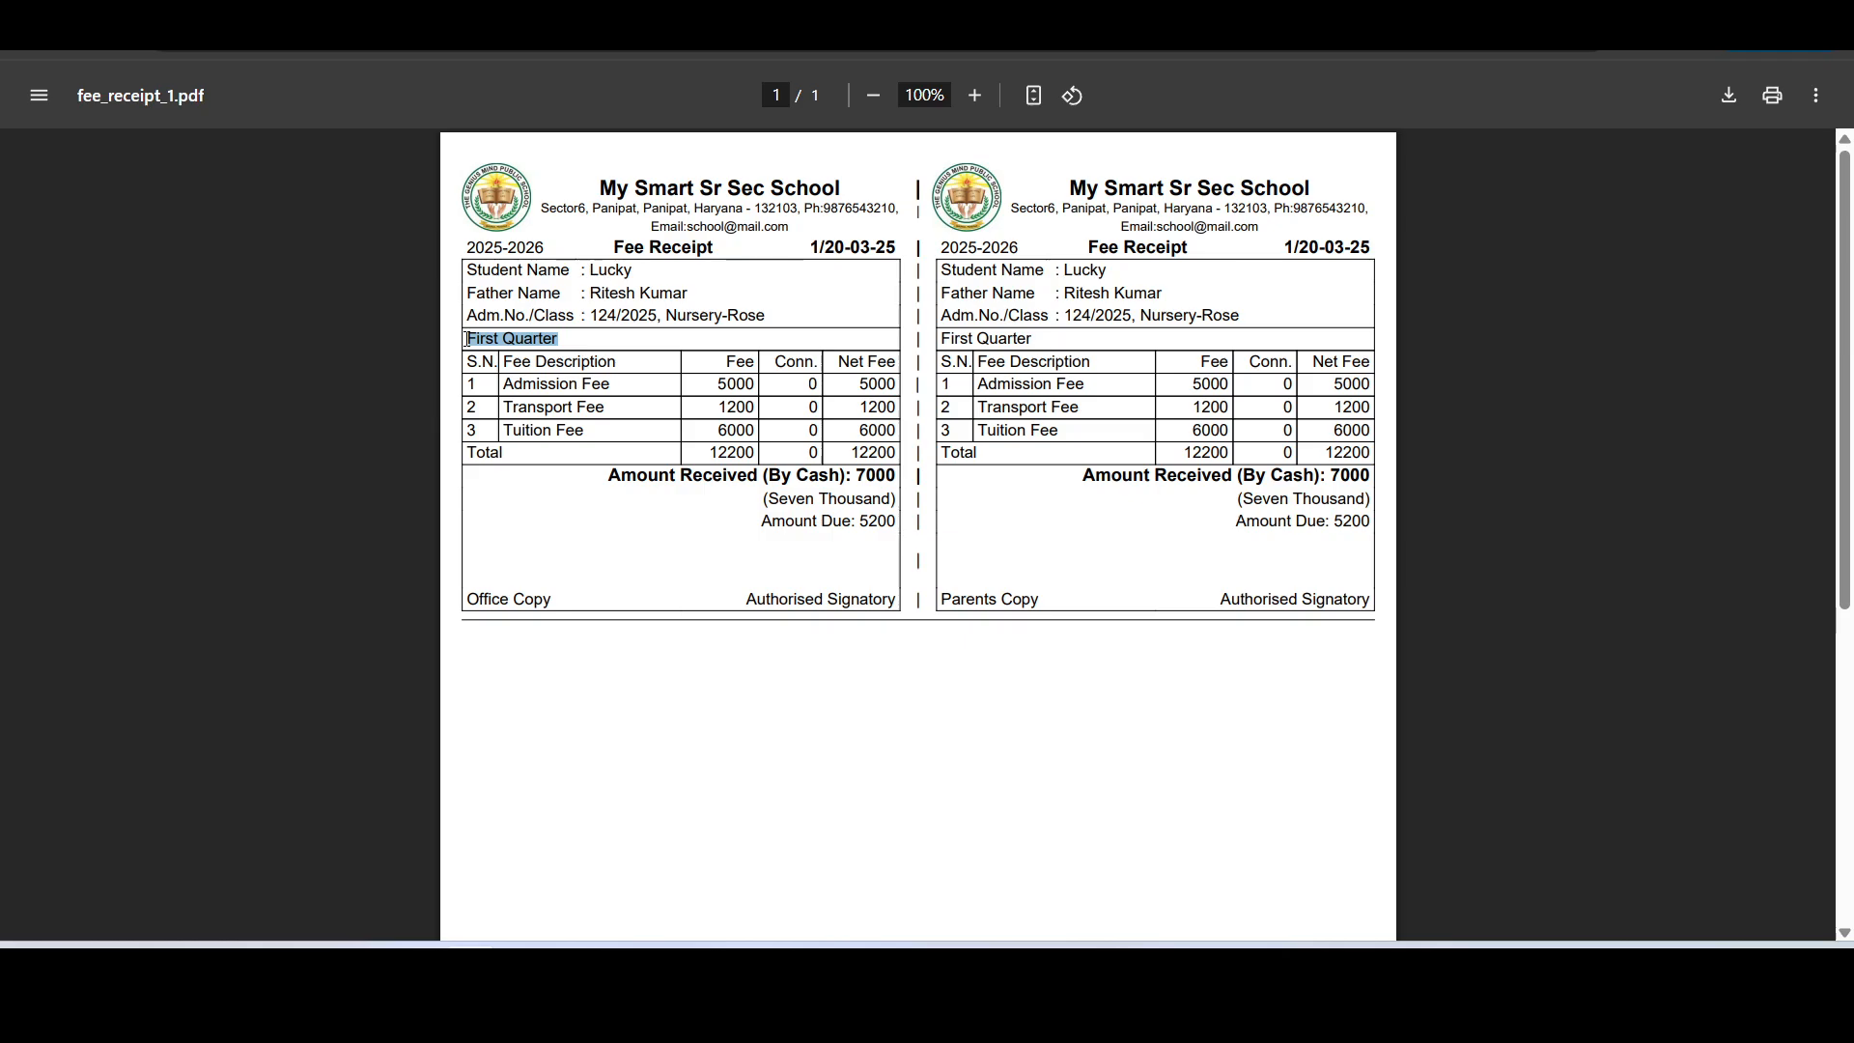
left_click(569, 339)
left_click_drag(577, 340, 841, 343)
left_click_drag(603, 481, 886, 478)
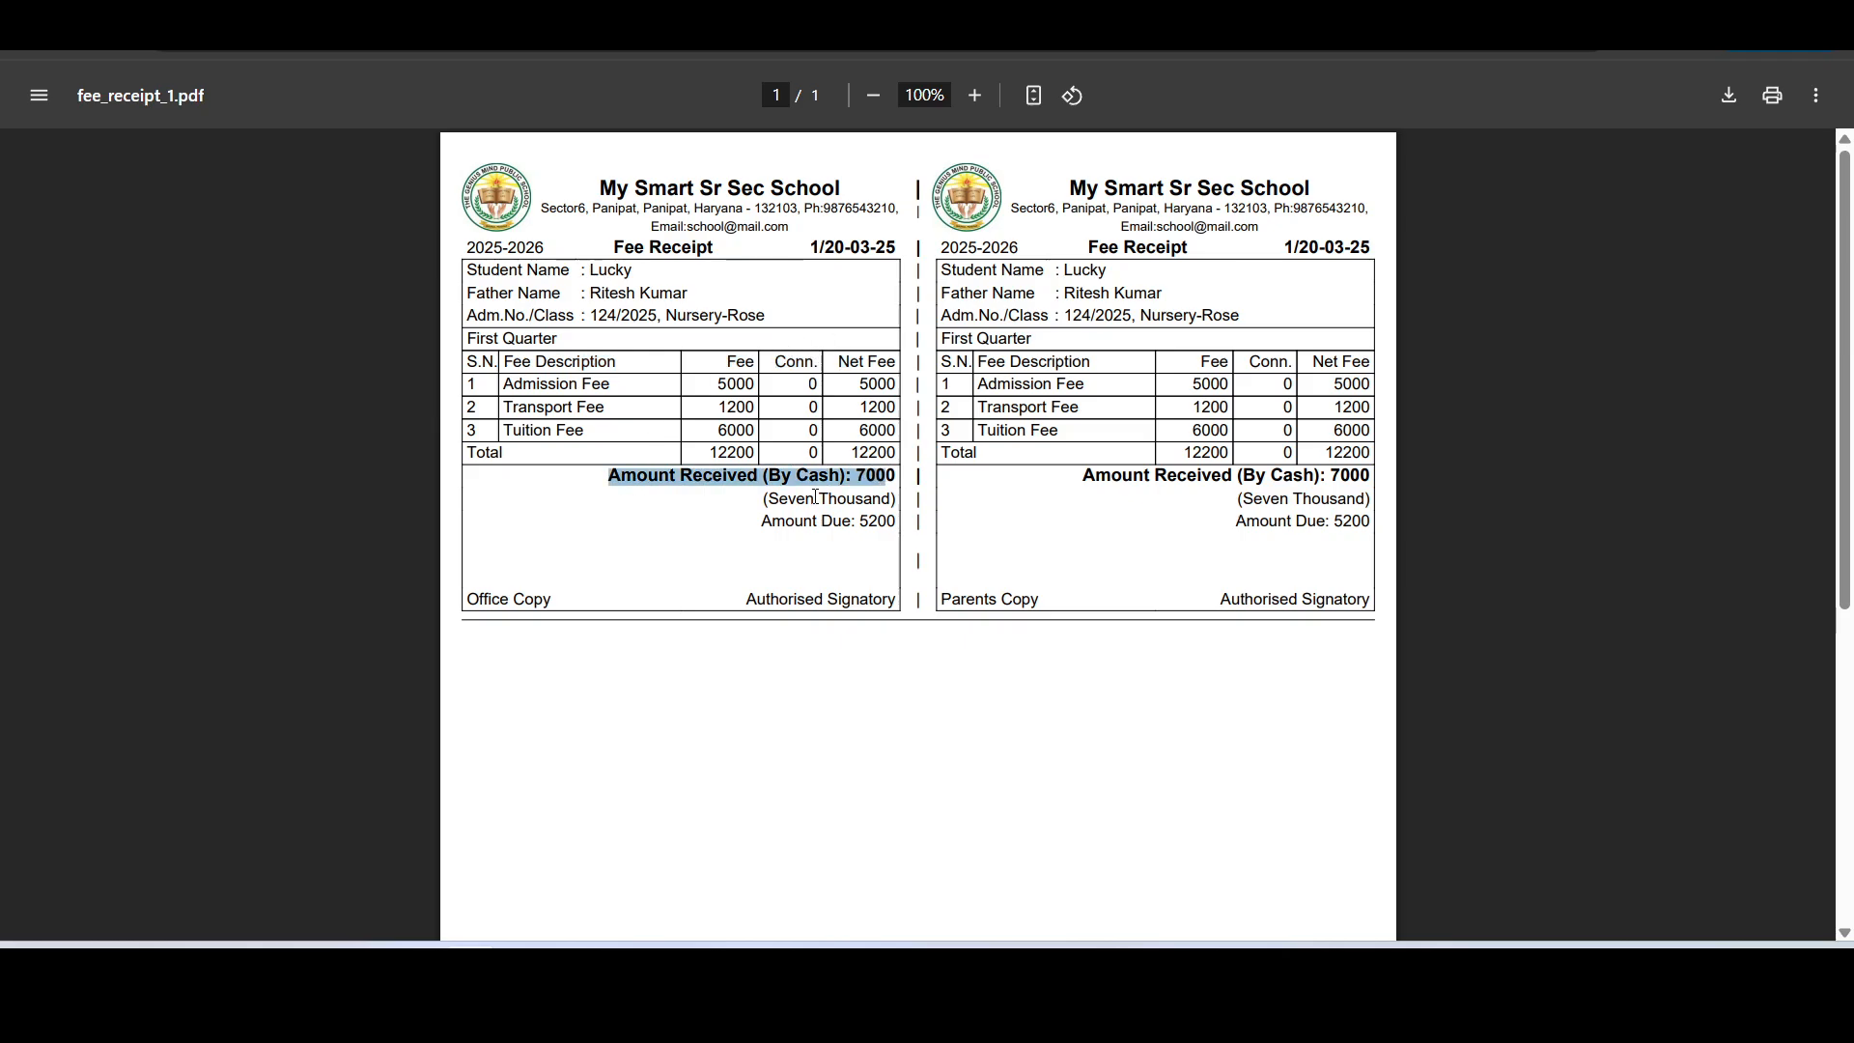
left_click_drag(765, 500, 884, 500)
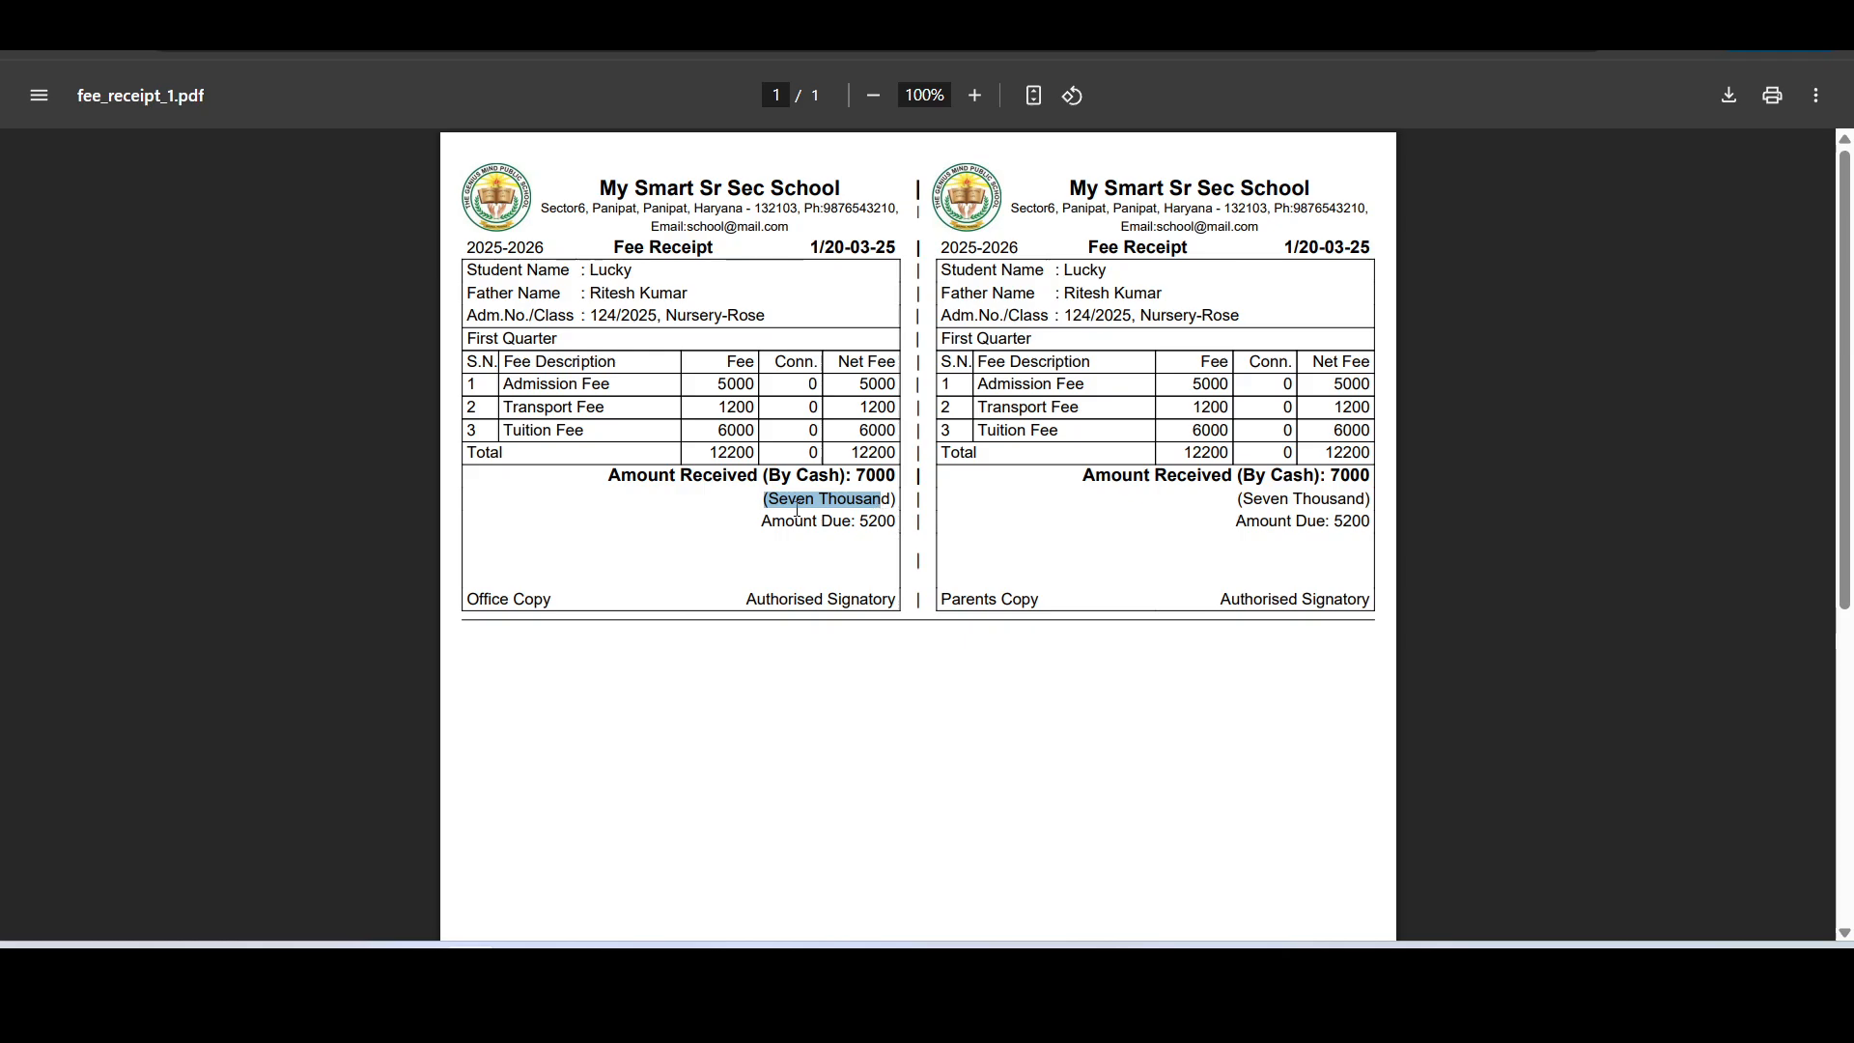
left_click_drag(753, 520, 890, 523)
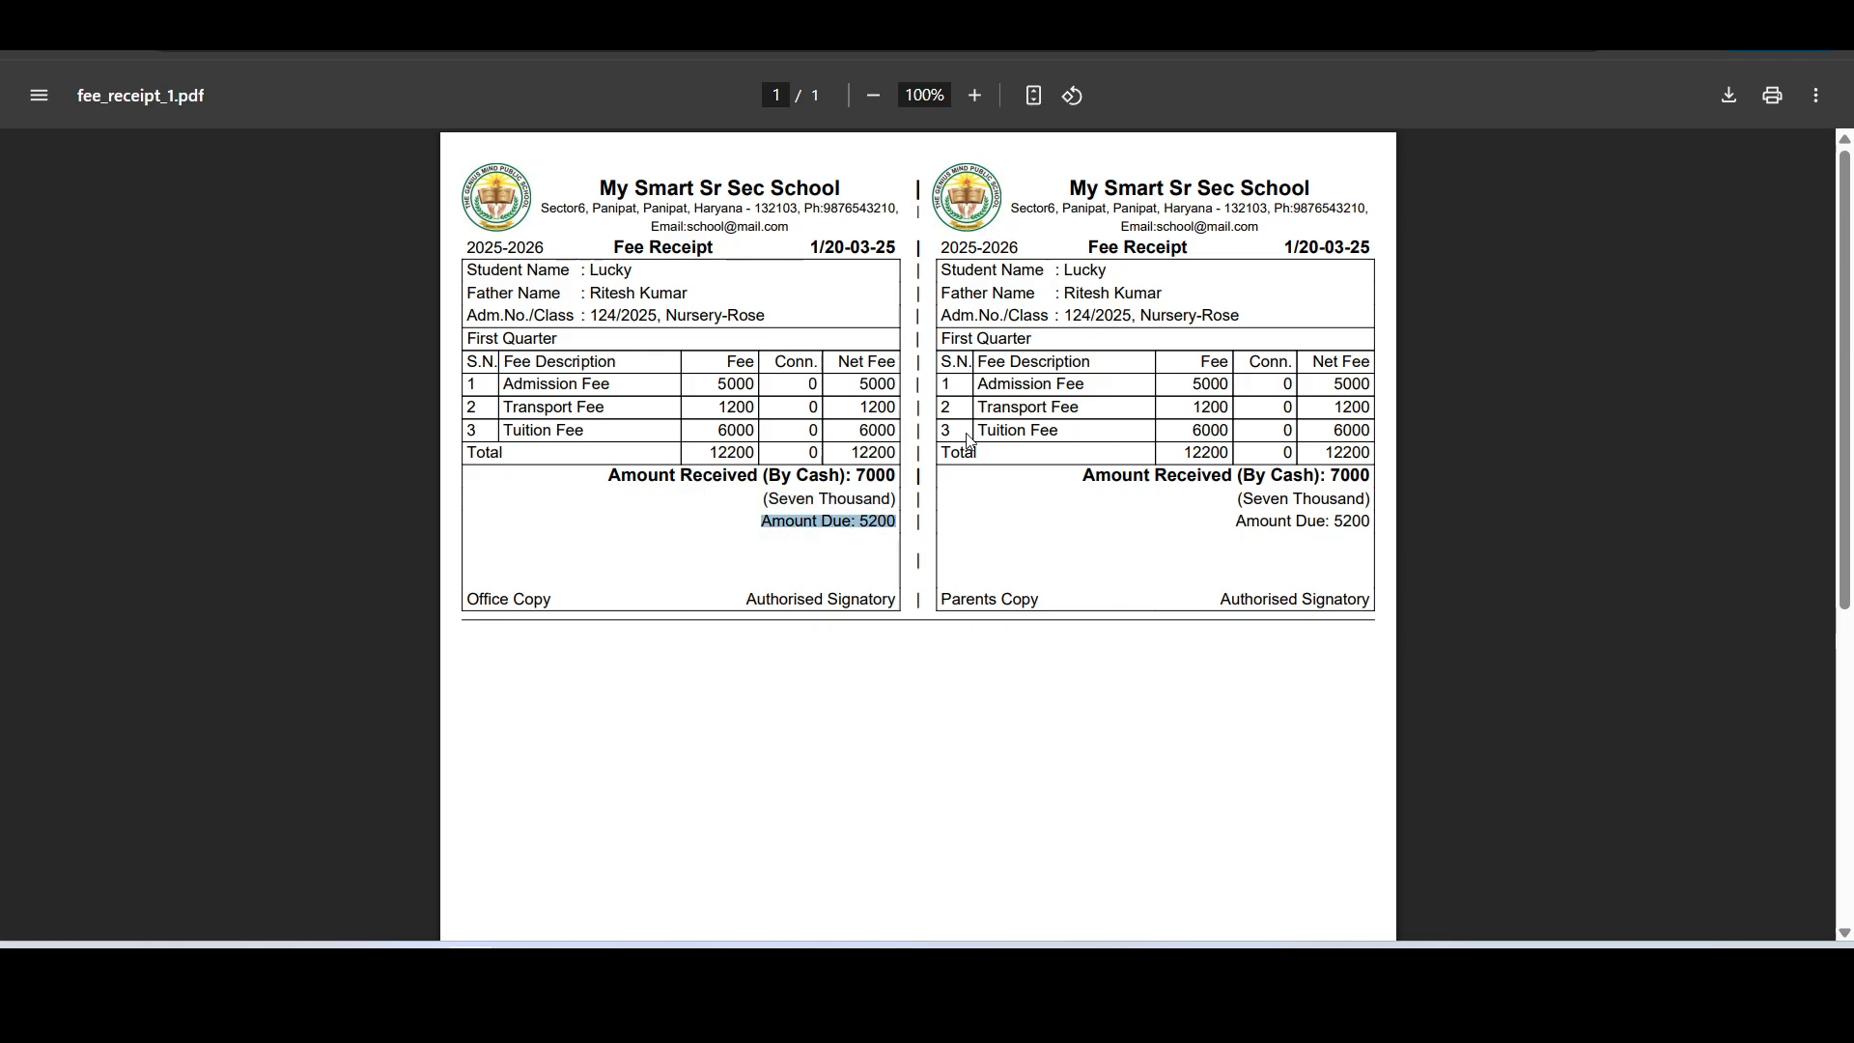
left_click(857, 454)
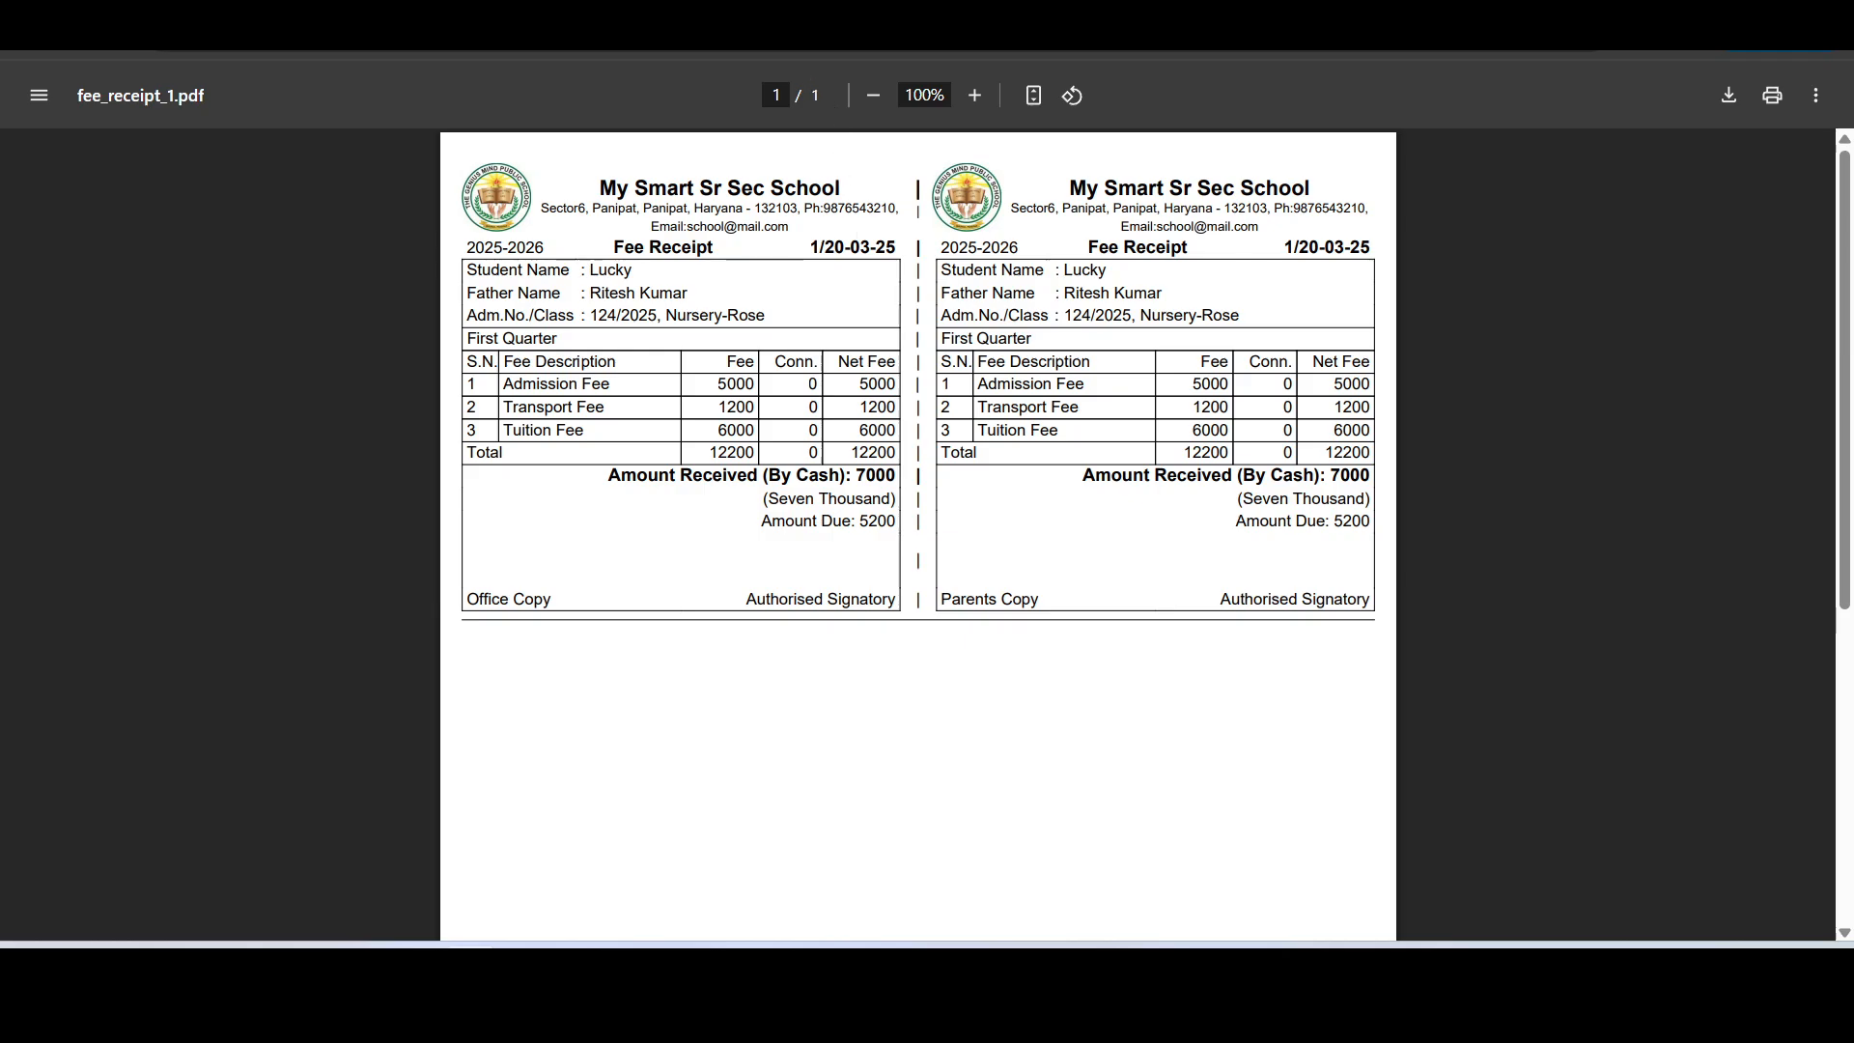
- Close the receipt PDF and fetch the past fee receipts dated 01-Mar-2025 to 24-Mar-2025
left_click(779, 19)
scroll(942, 588, "down", 4)
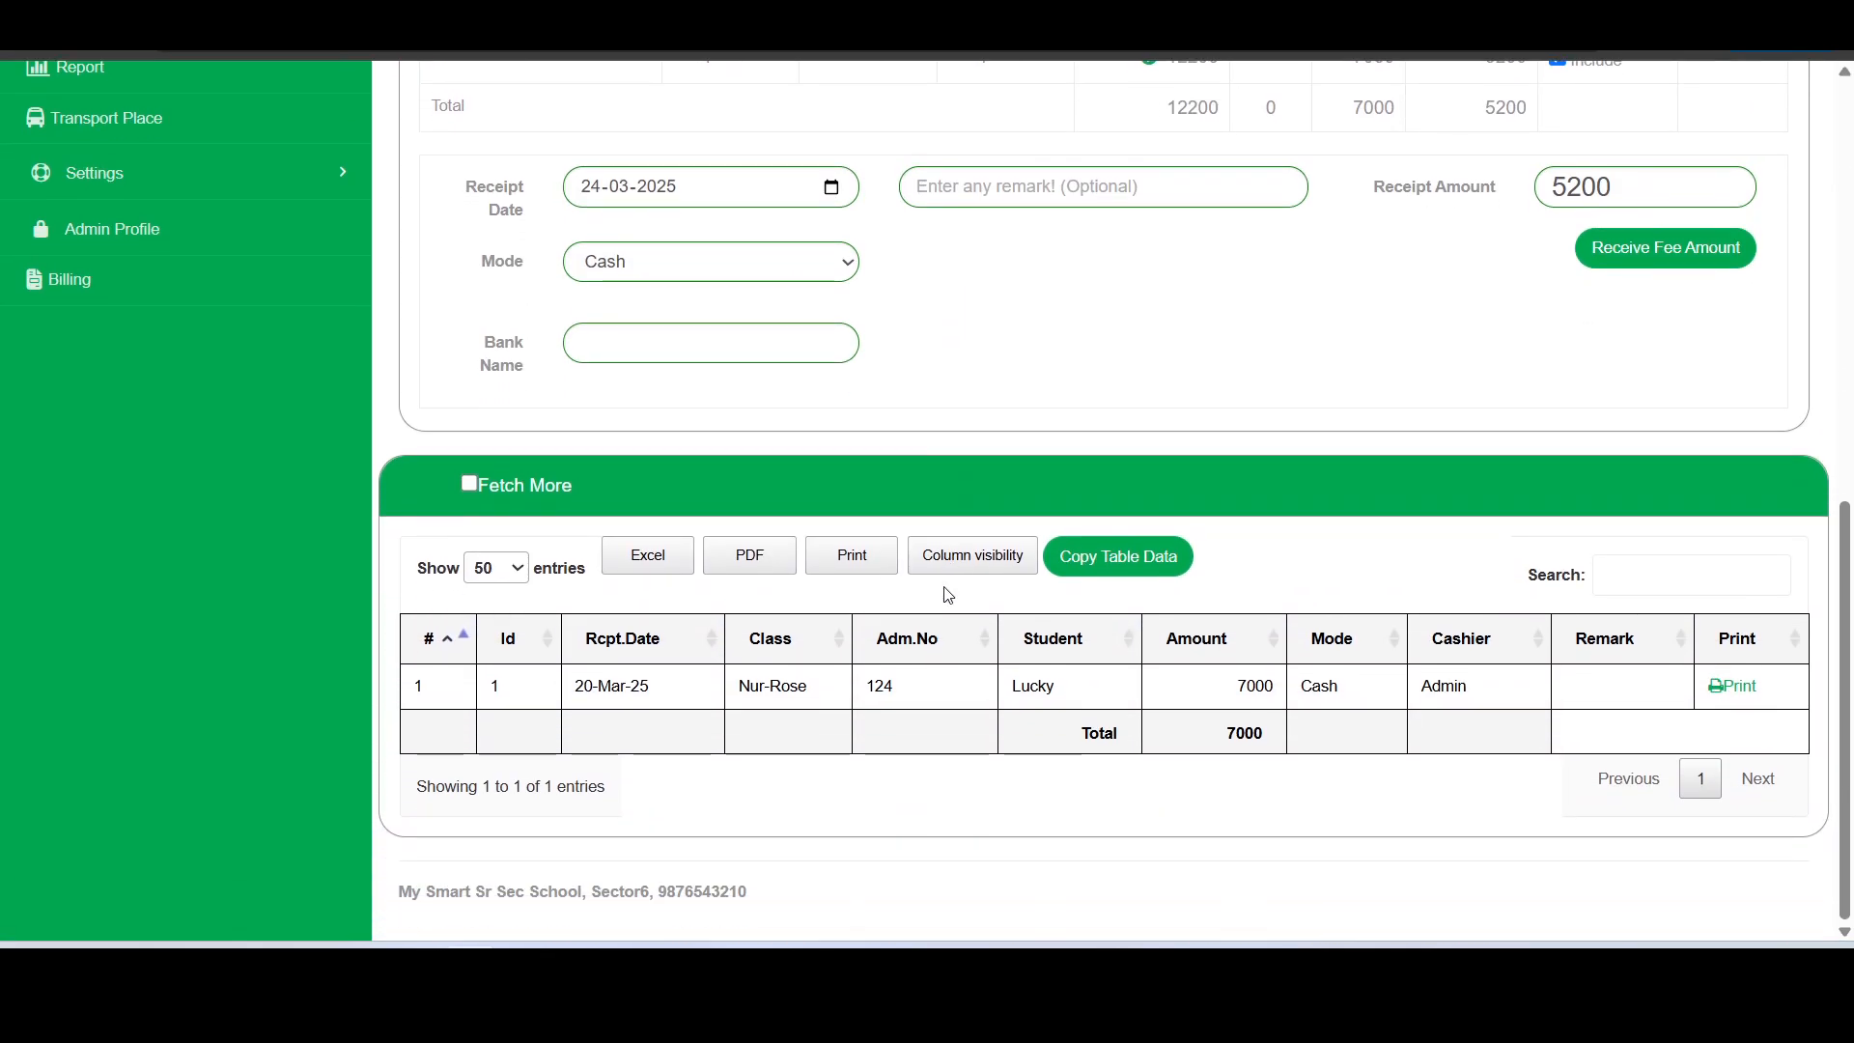
left_click(469, 483)
left_click(1031, 485)
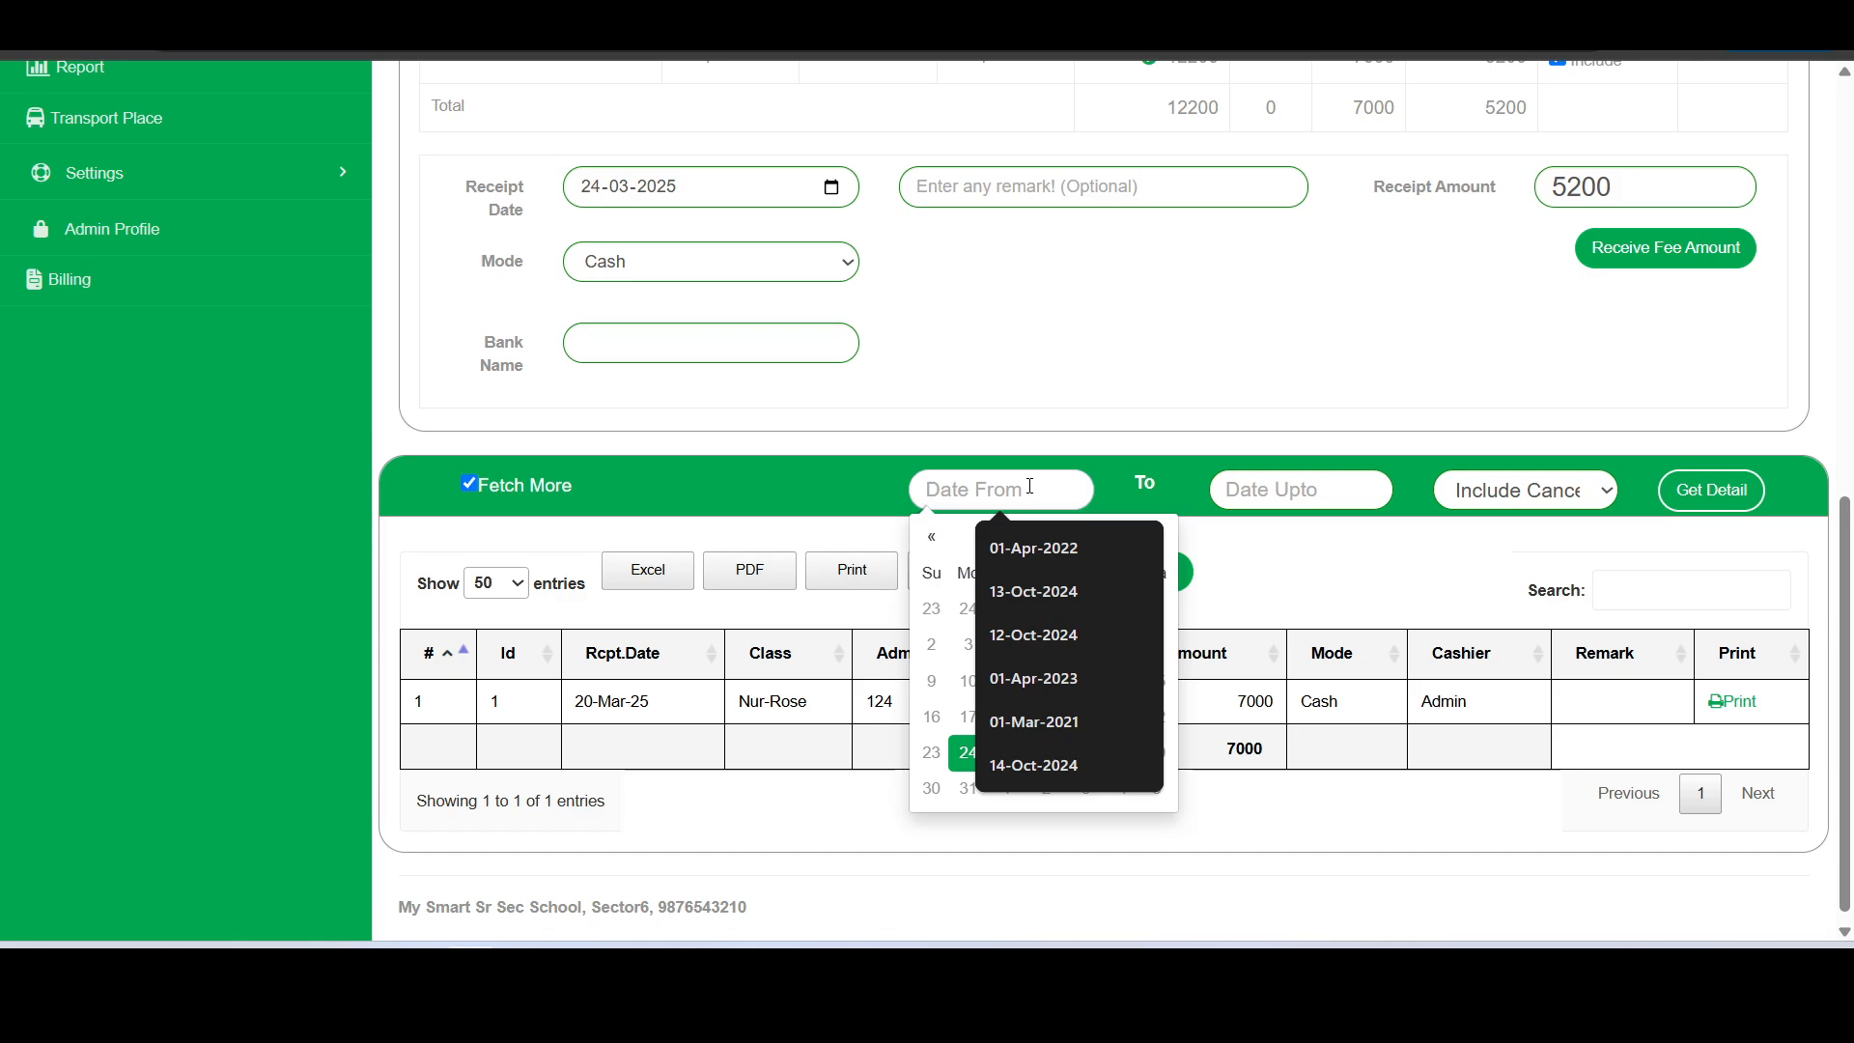
left_click(1030, 485)
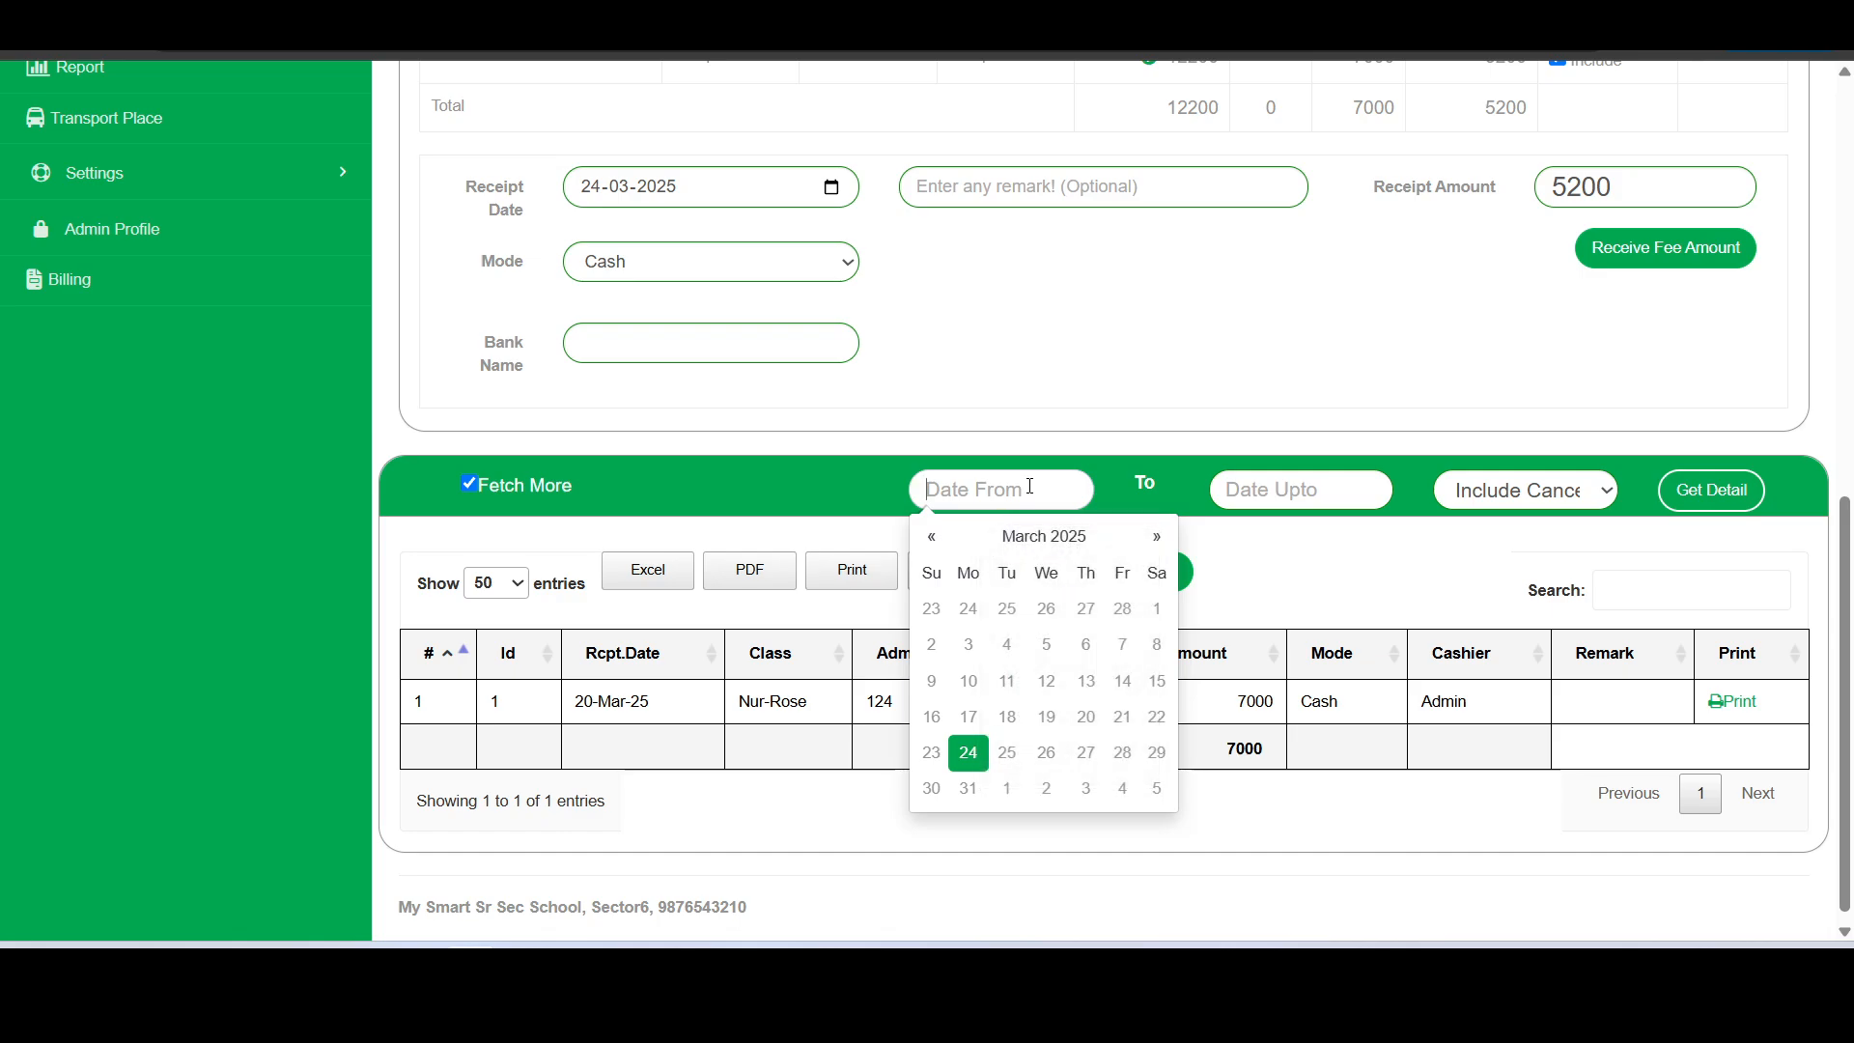
left_click(1151, 610)
left_click(1323, 506)
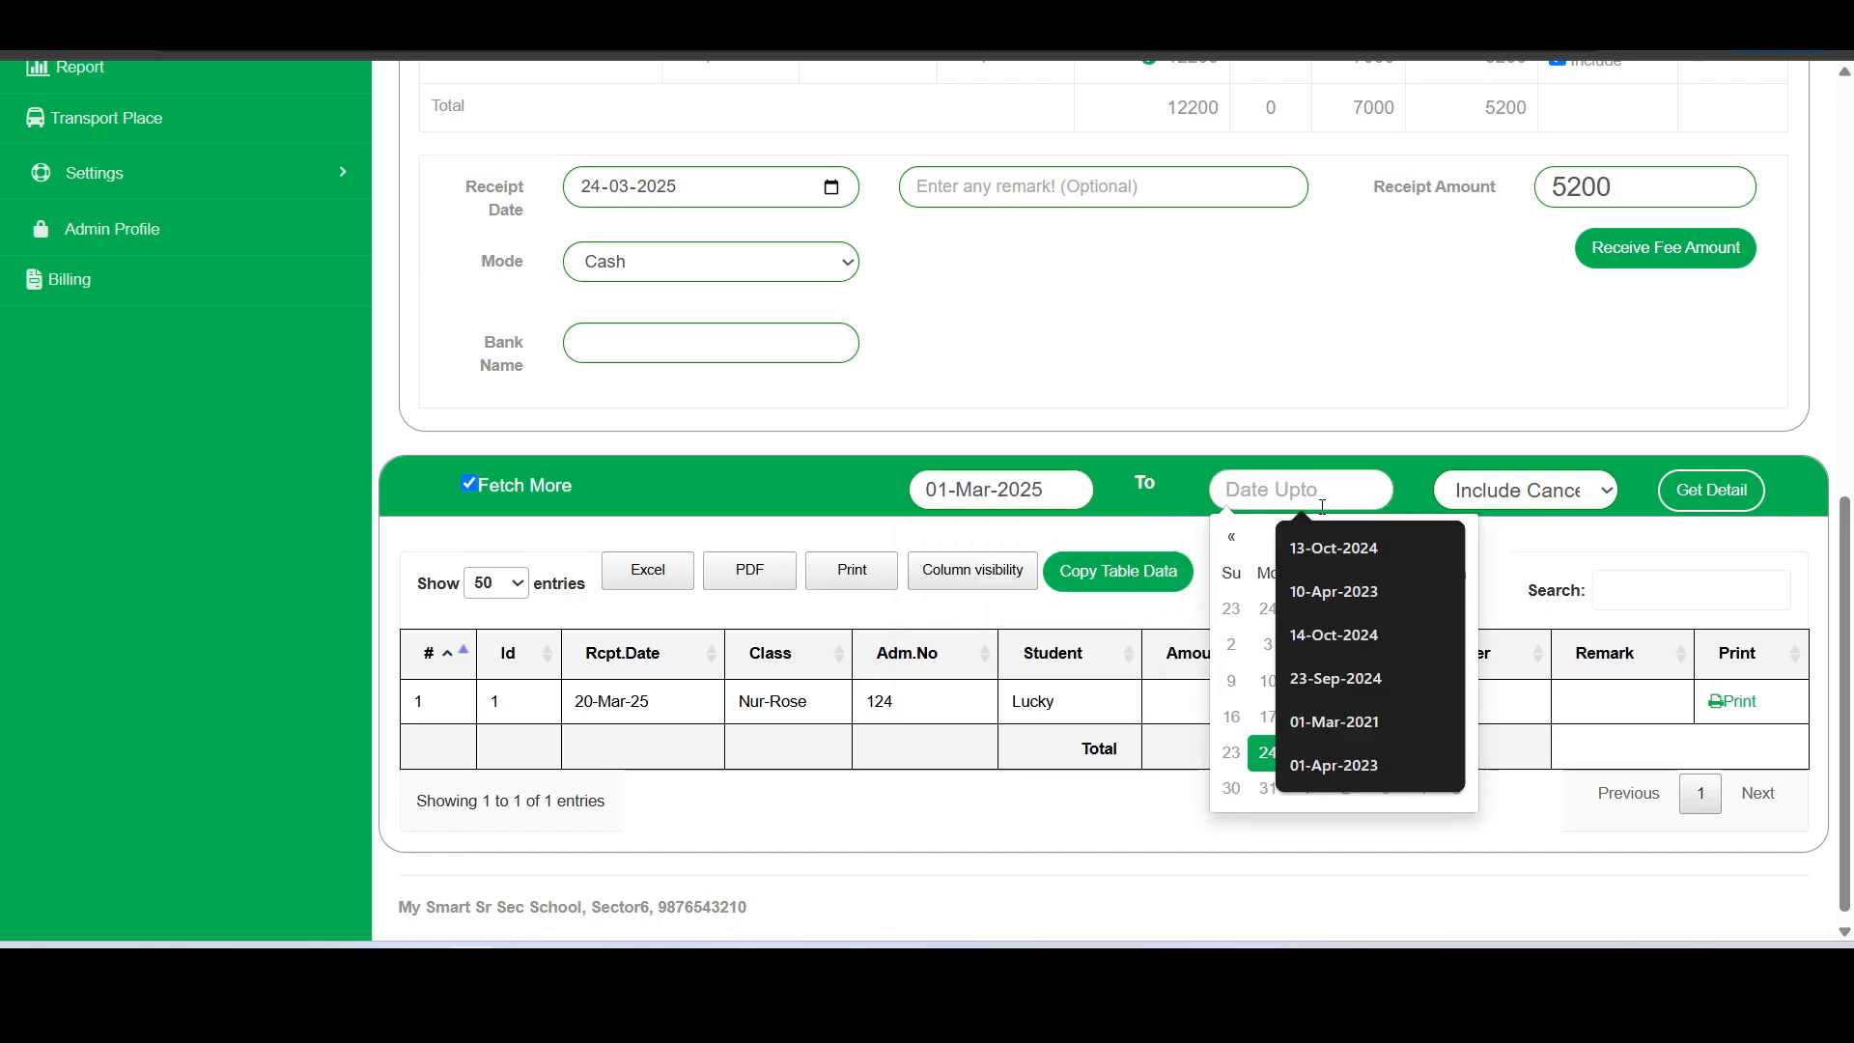
left_click(1268, 752)
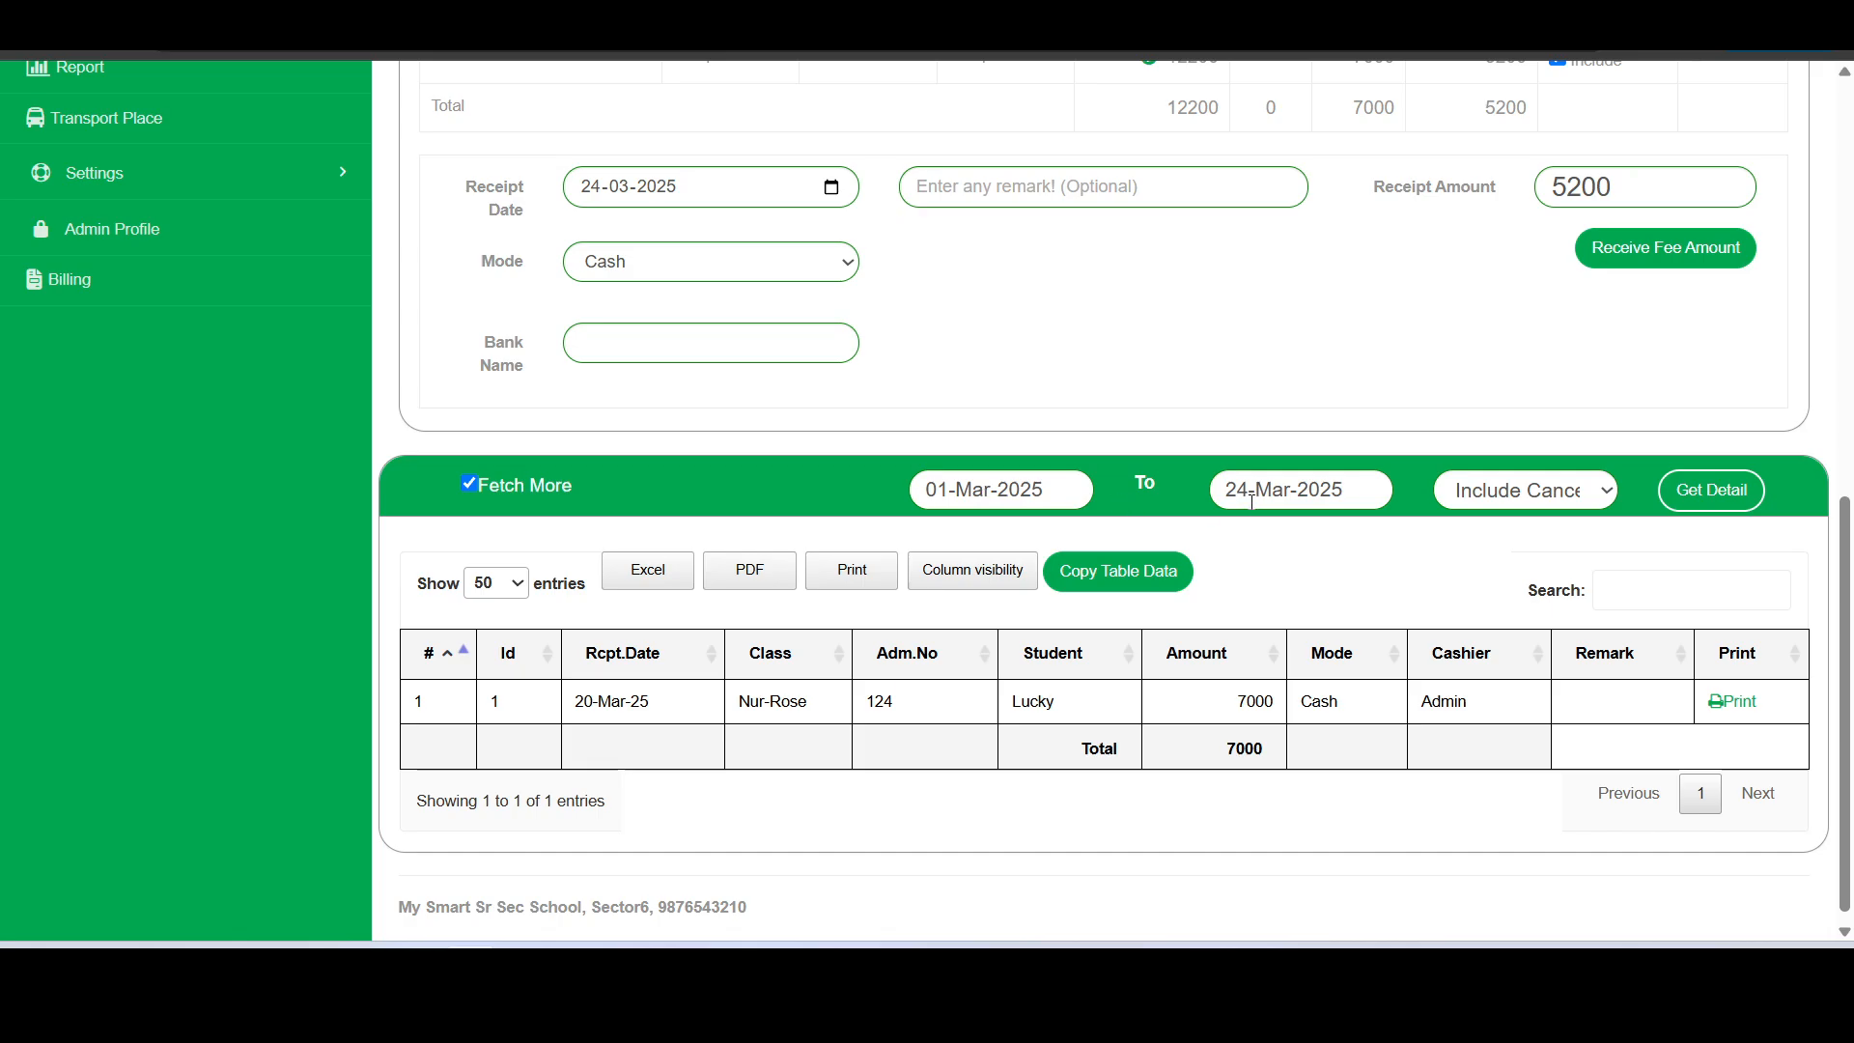
left_click(1686, 490)
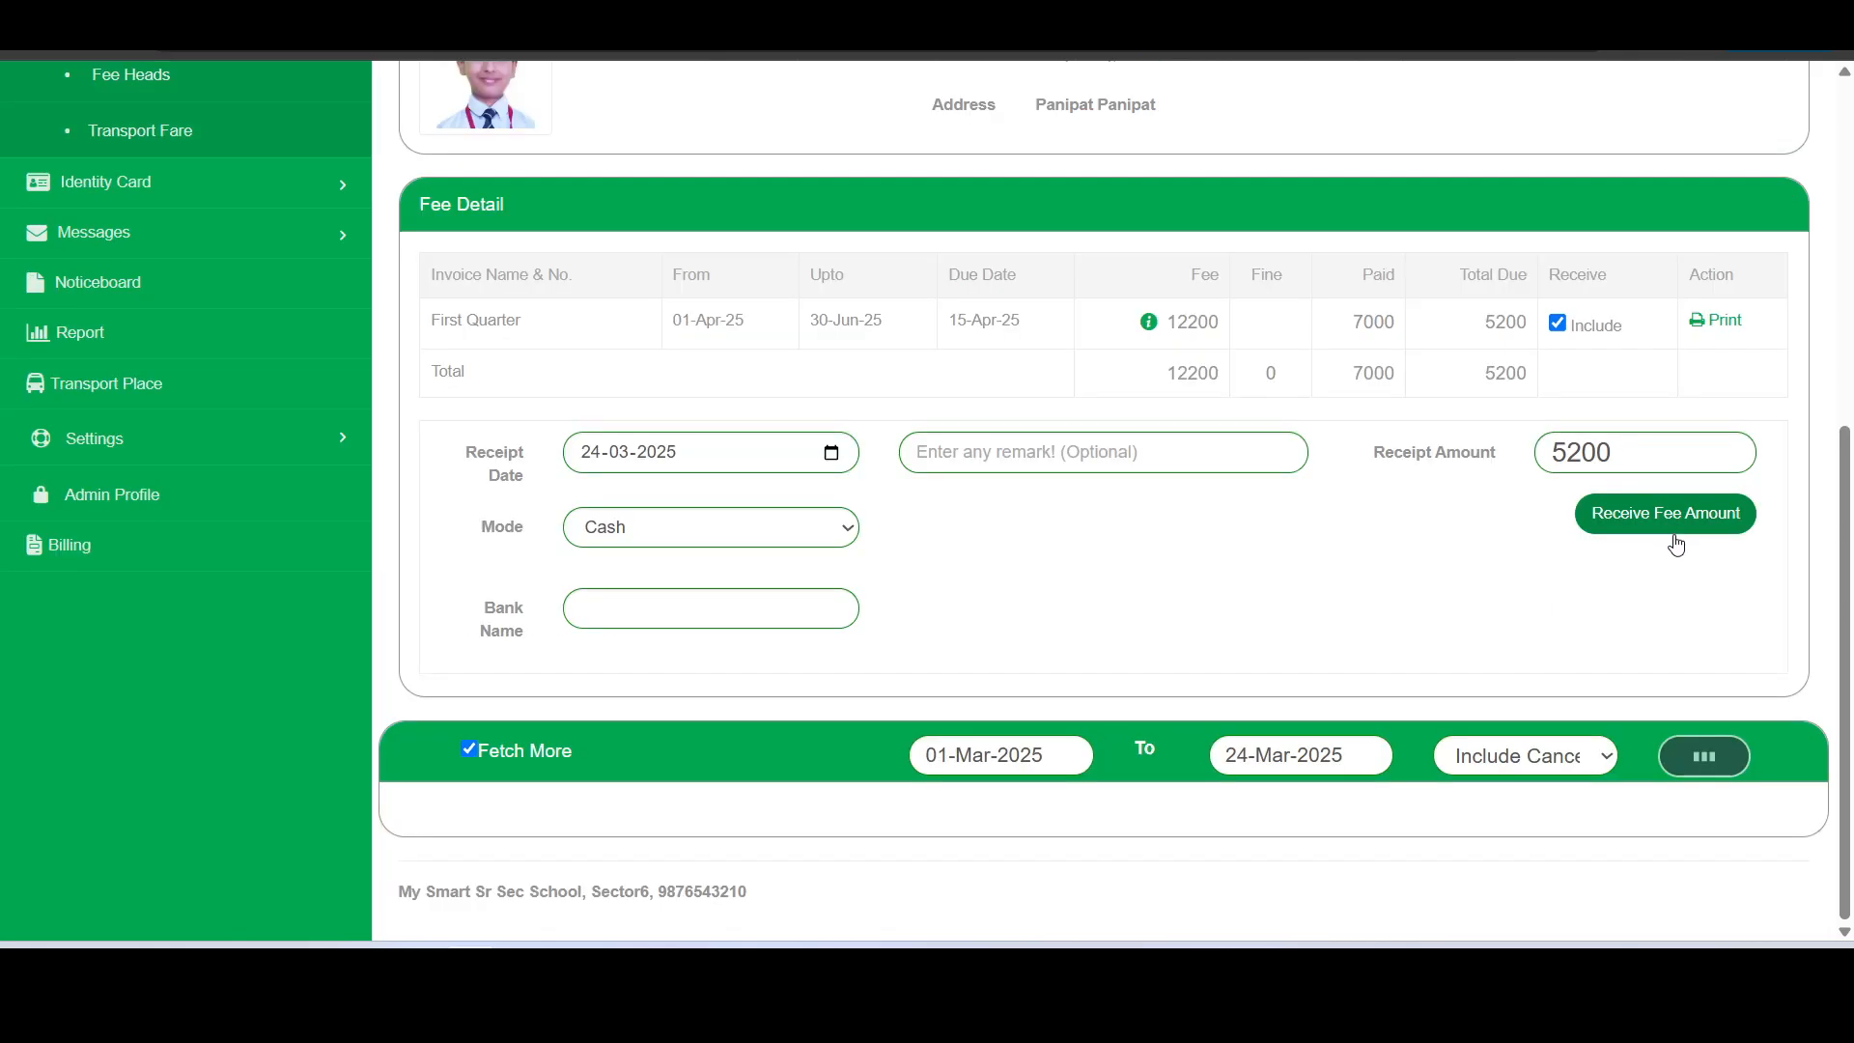
- Examine the fetched receipt list alongside the student's First Quarter fee detail
scroll(1646, 583, "down", 3)
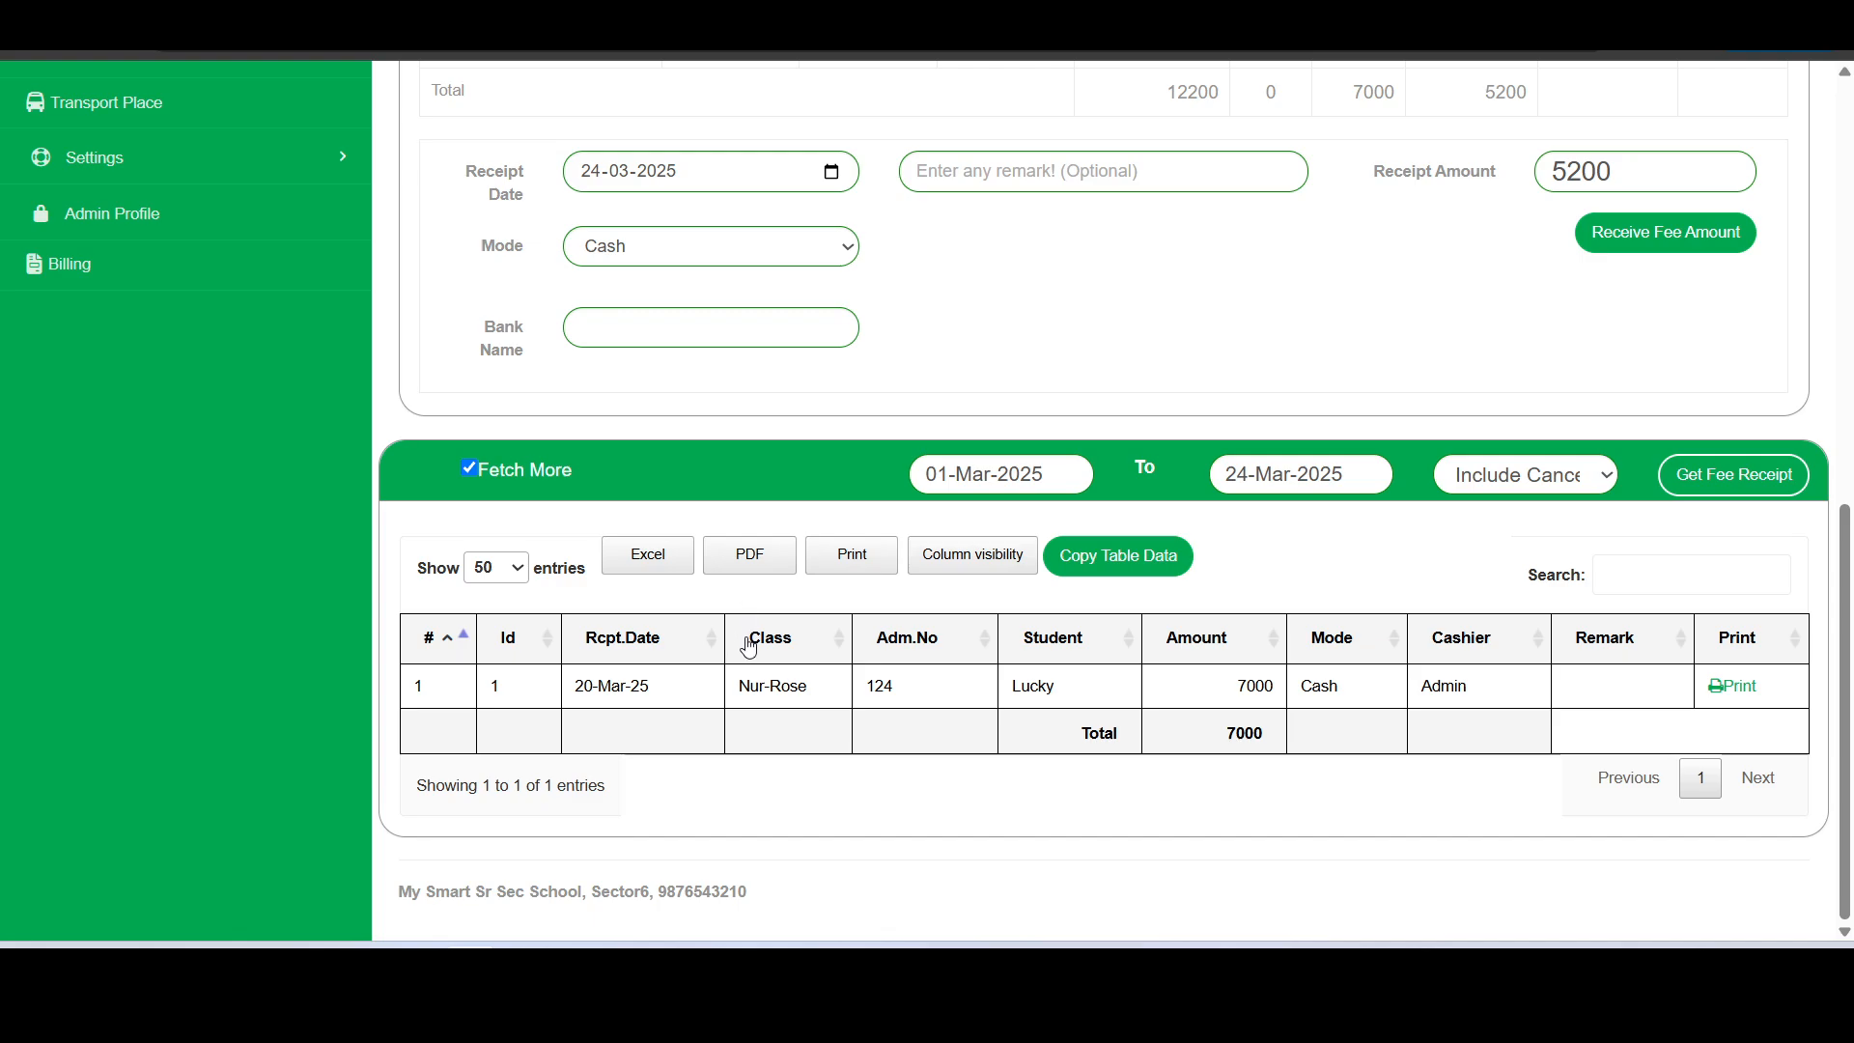
scroll(755, 676, "up", 2)
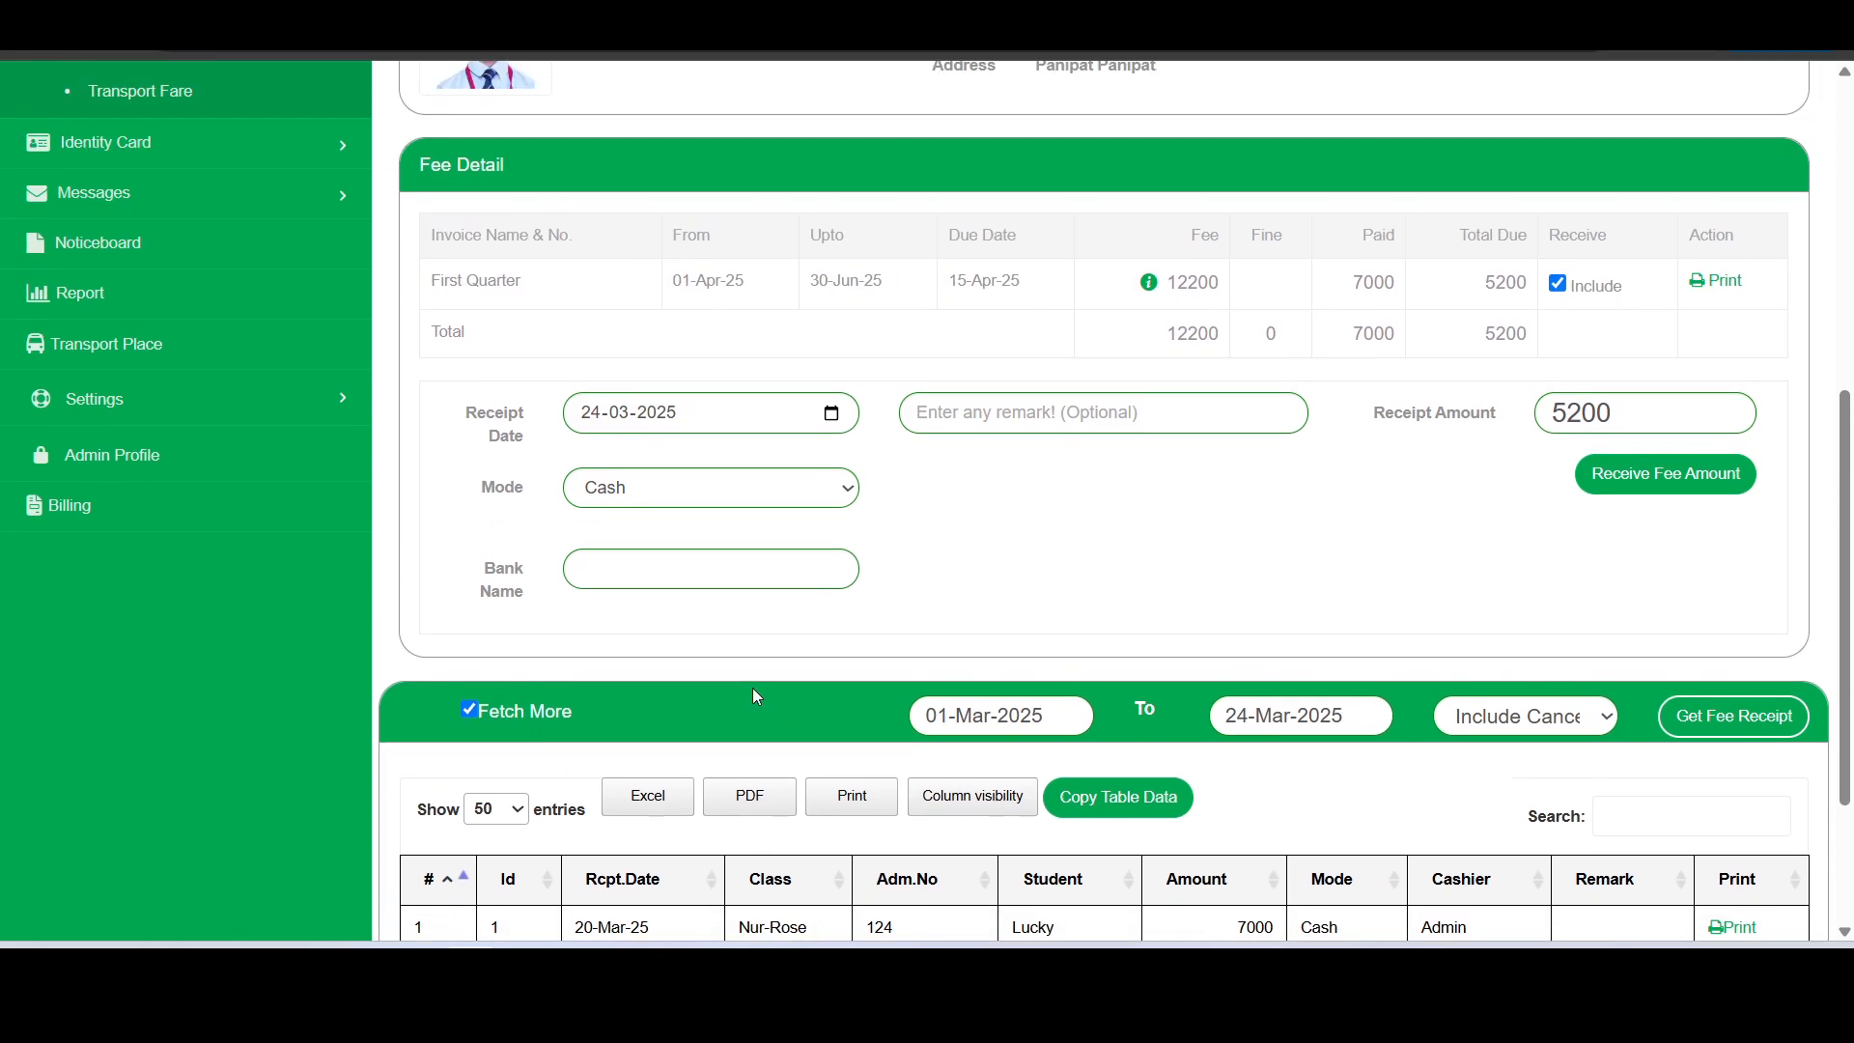
scroll(752, 687, "down", 3)
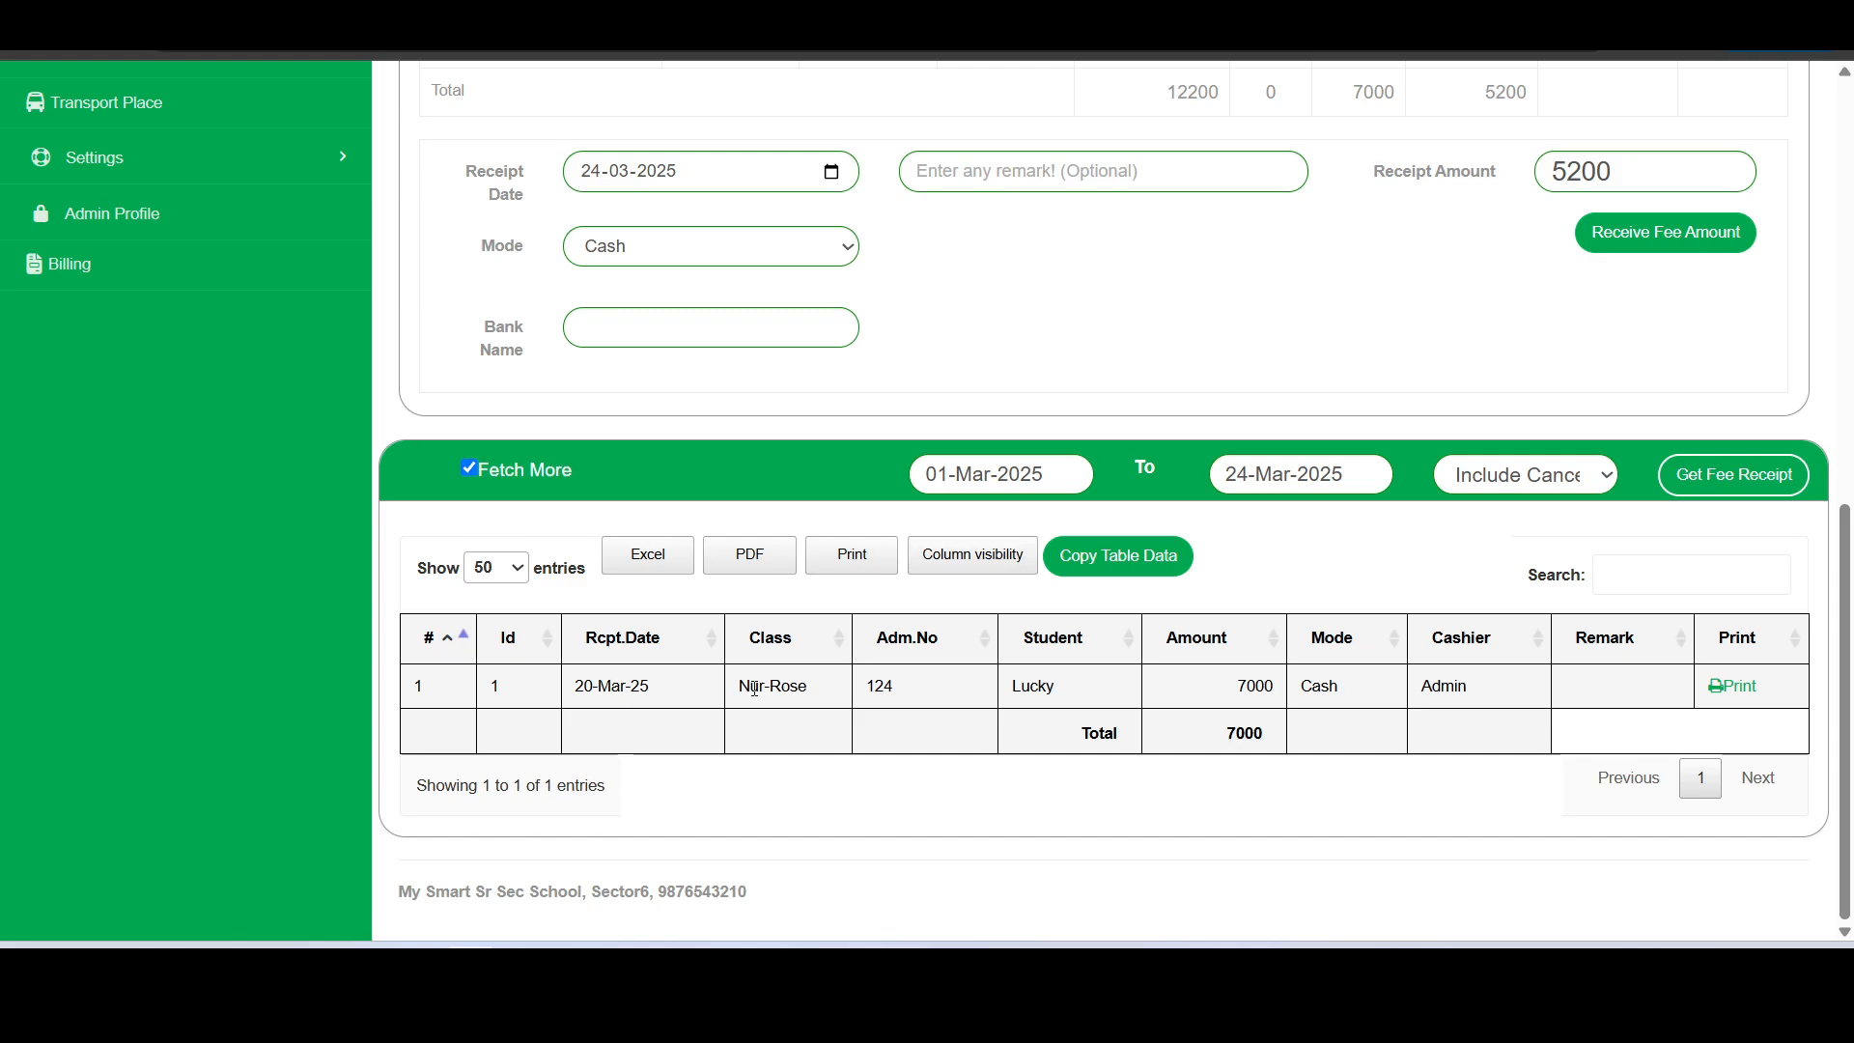
scroll(754, 688, "up", 1)
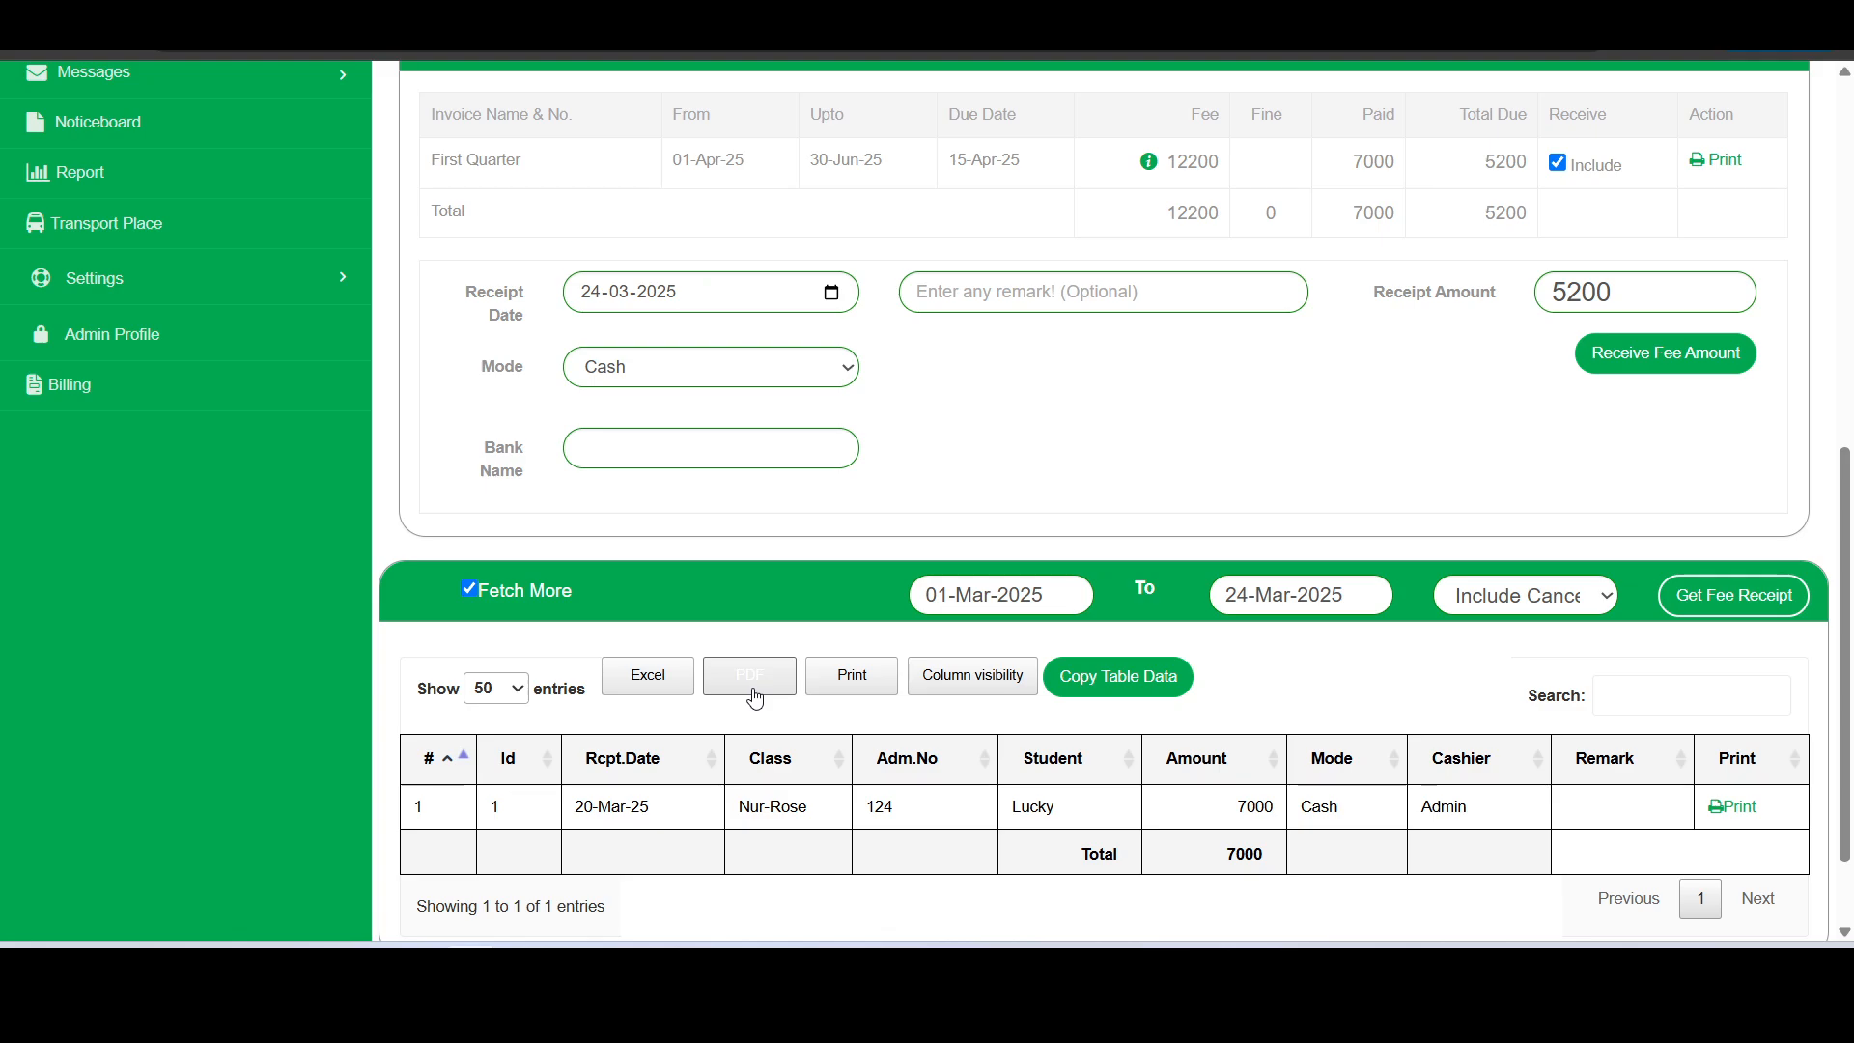
scroll(797, 792, "up", 1)
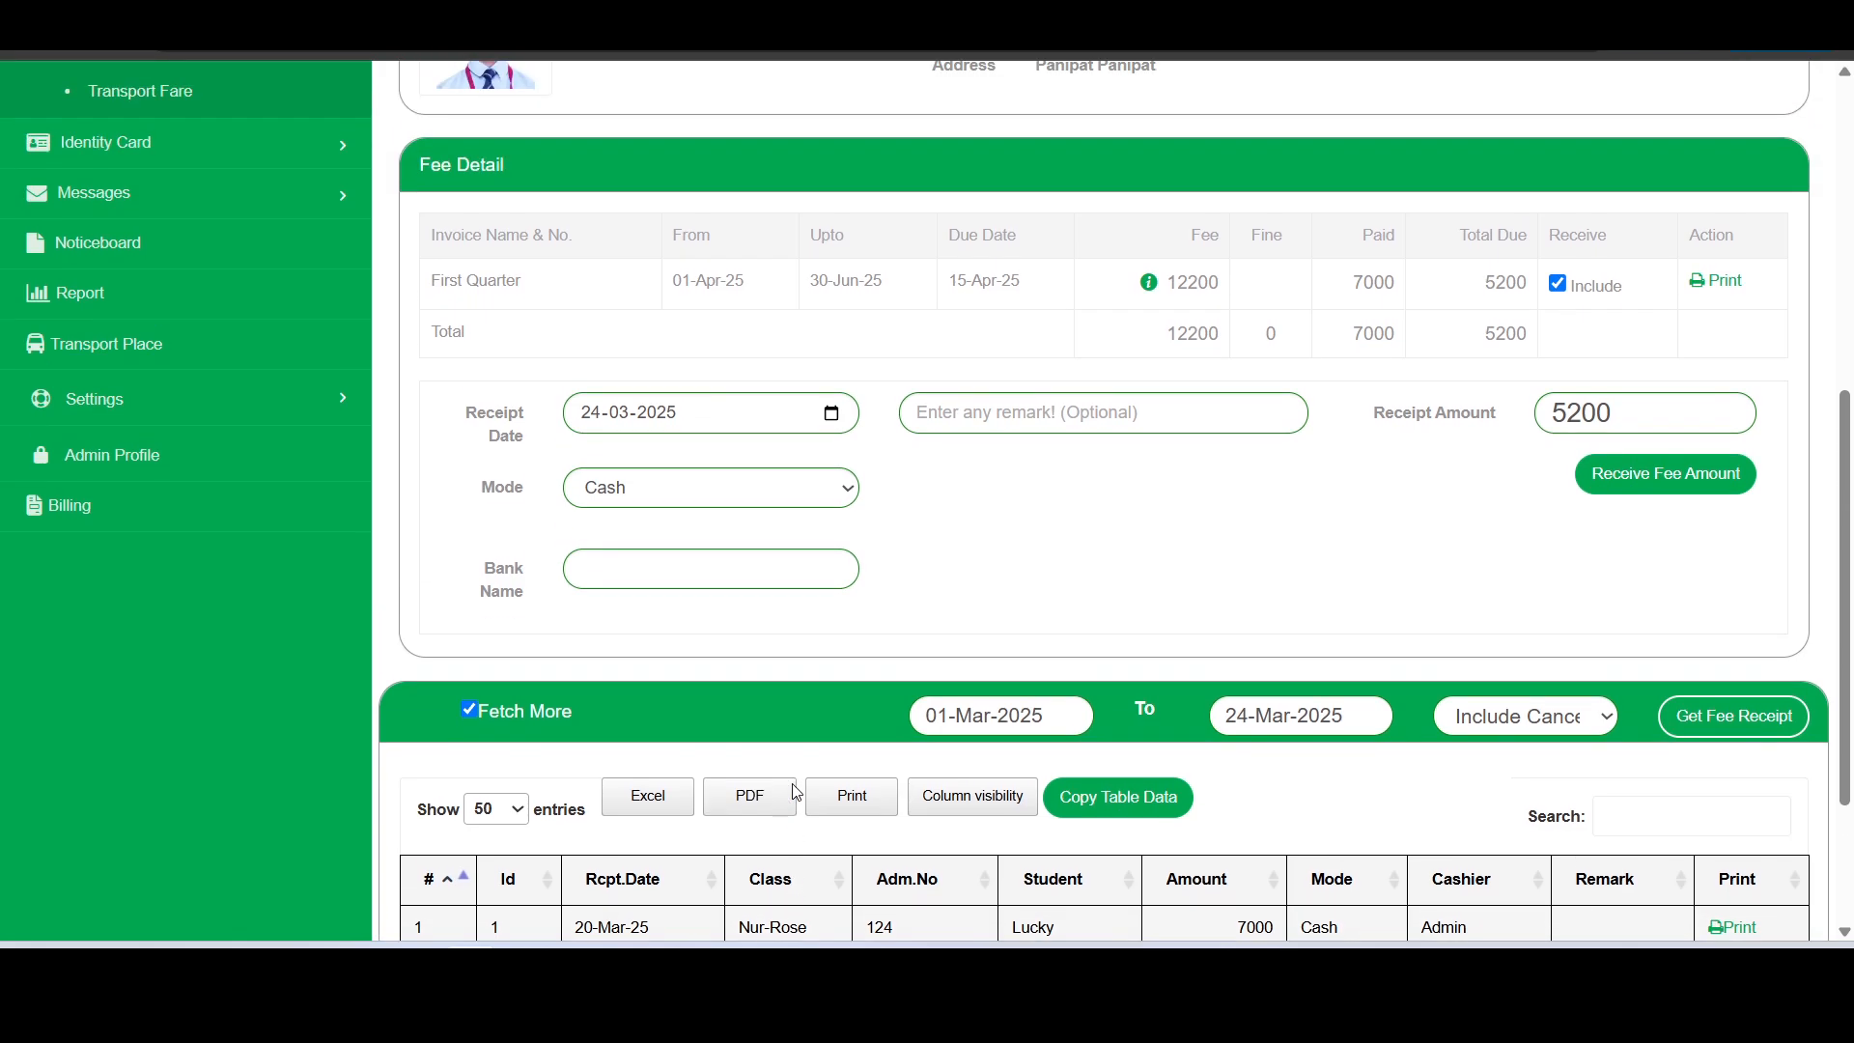
scroll(795, 794, "down", 2)
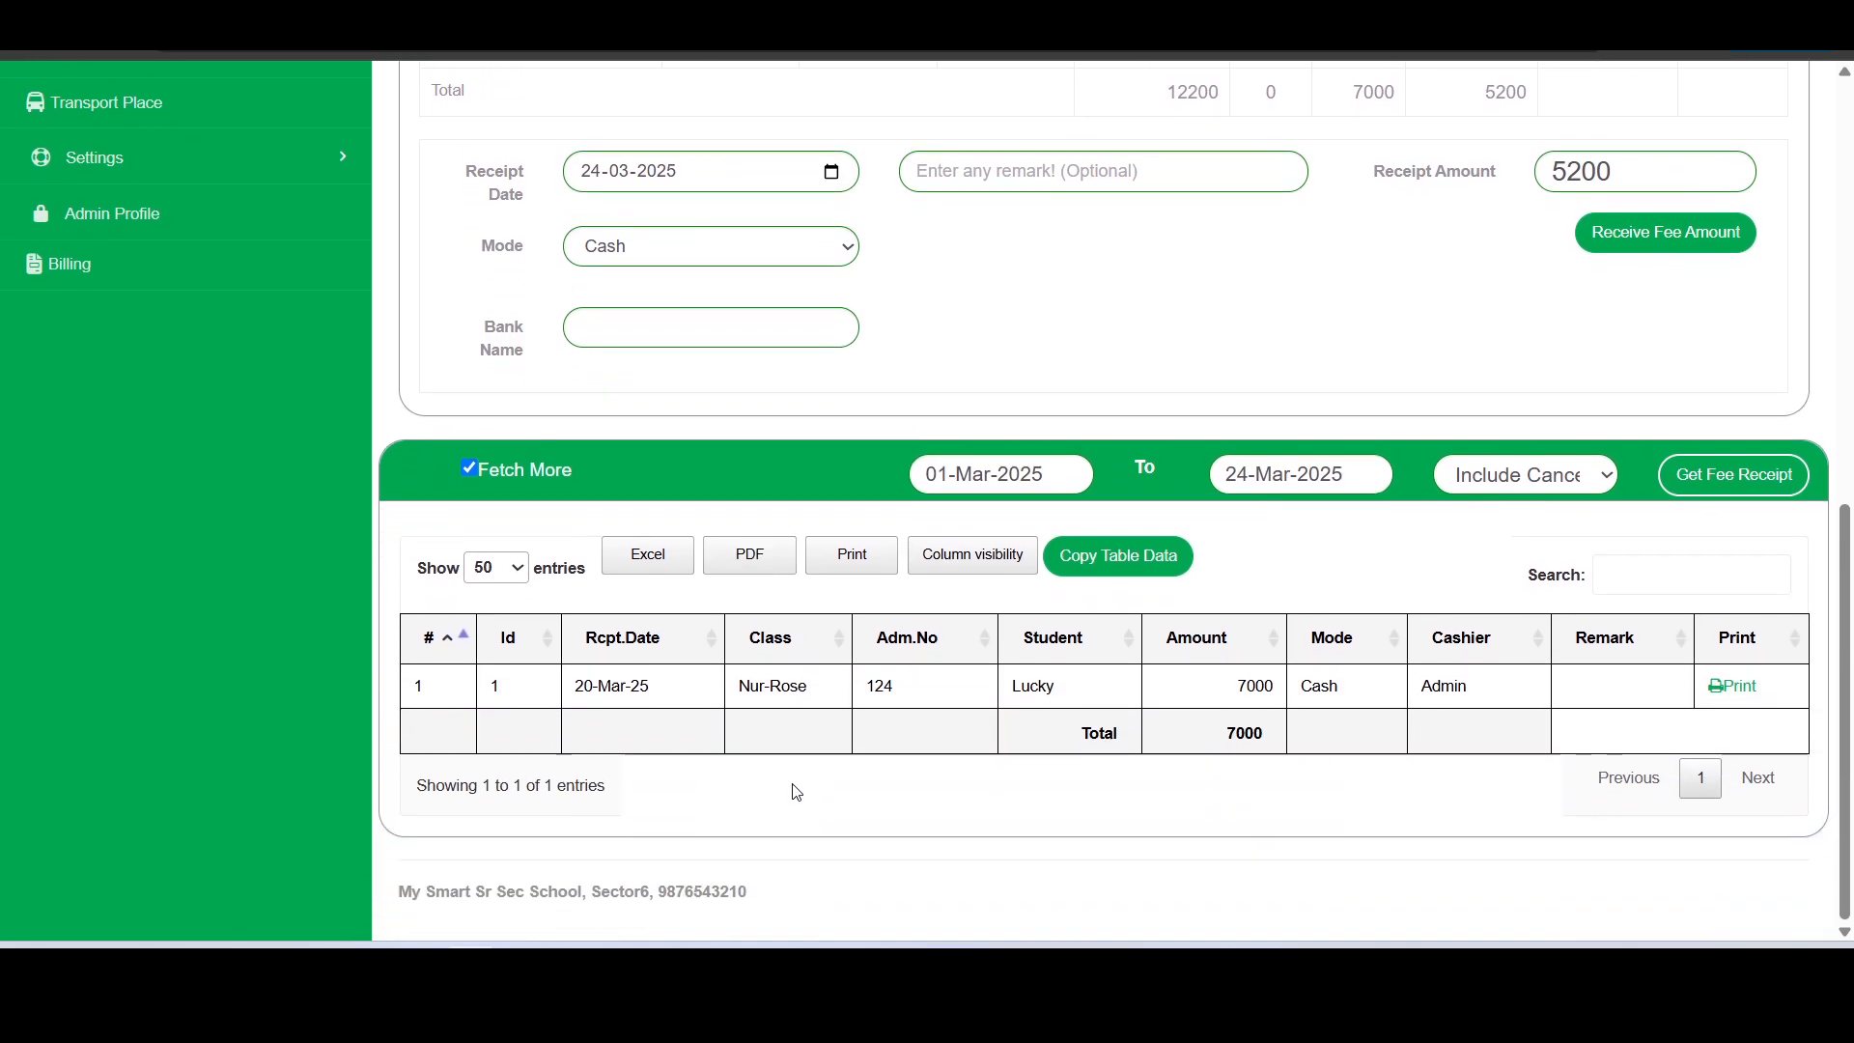
scroll(796, 792, "up", 5)
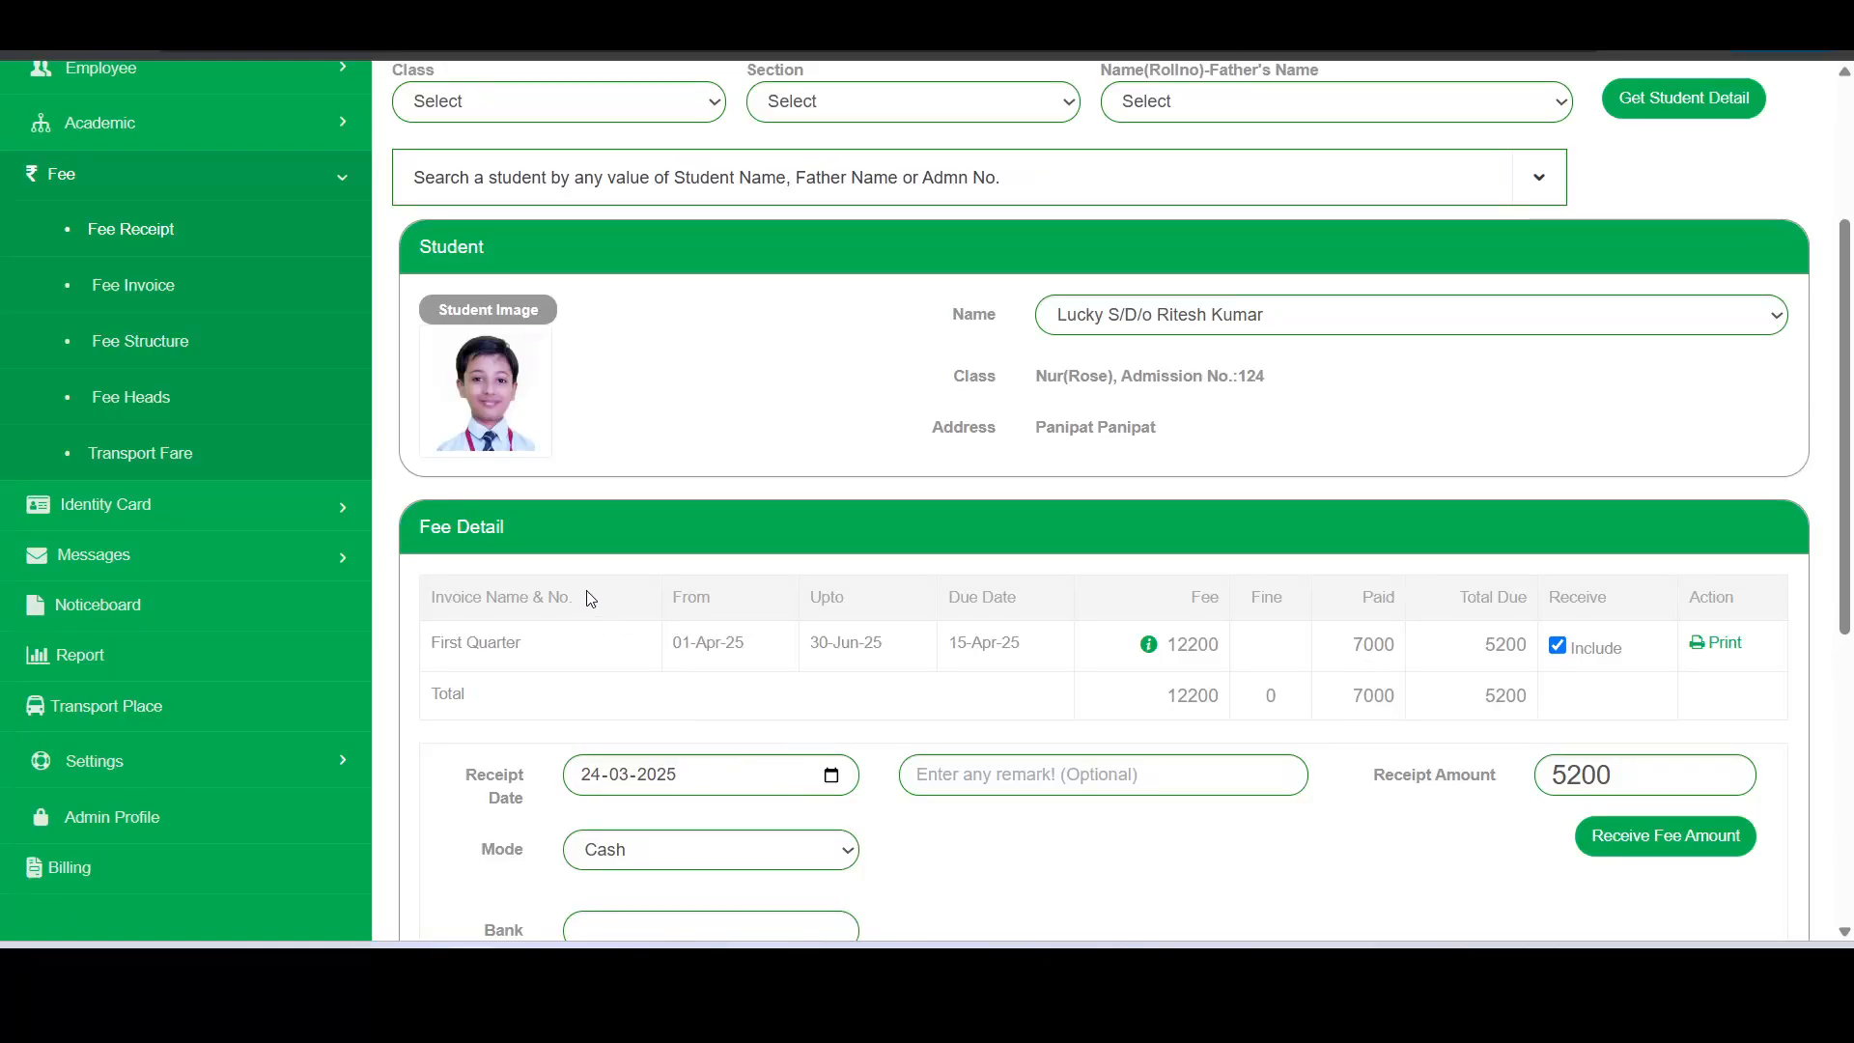
scroll(591, 599, "down", 4)
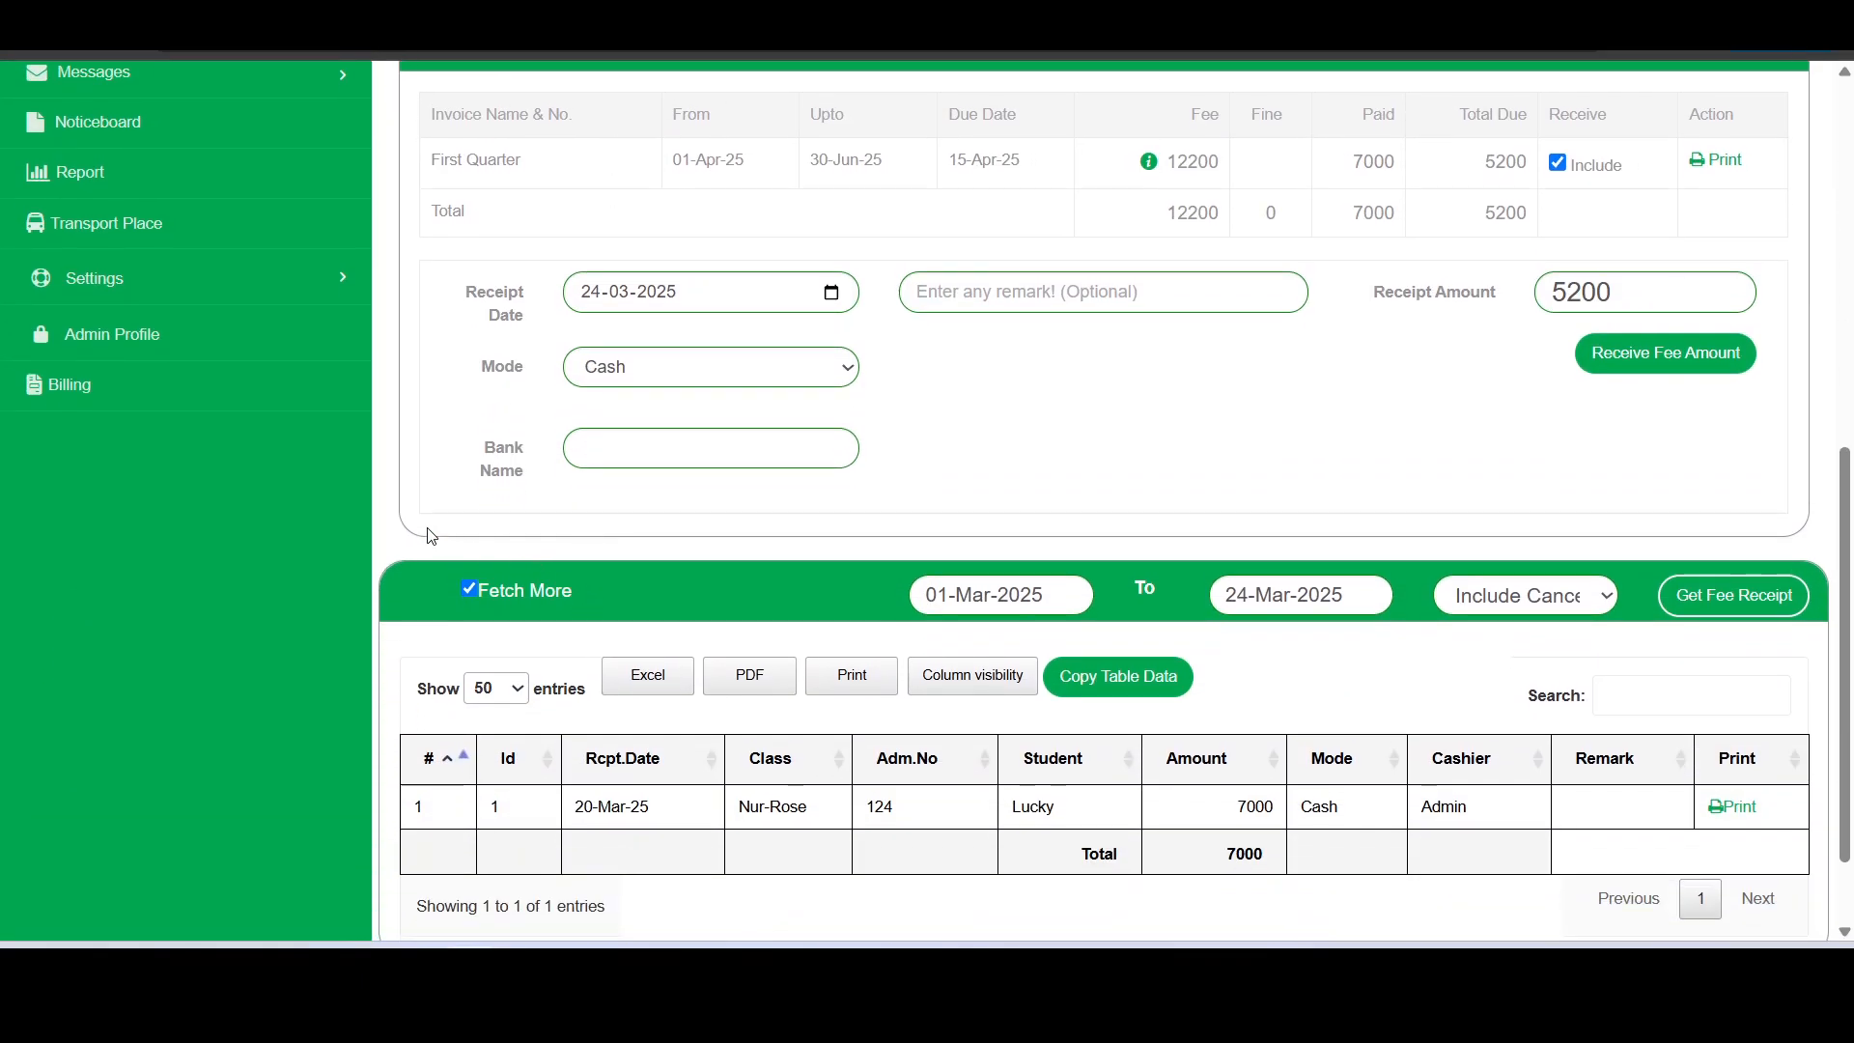
- Open the Fee Receipt Cancellation page from the master entries
left_click(321, 287)
scroll(319, 290, "up", 2)
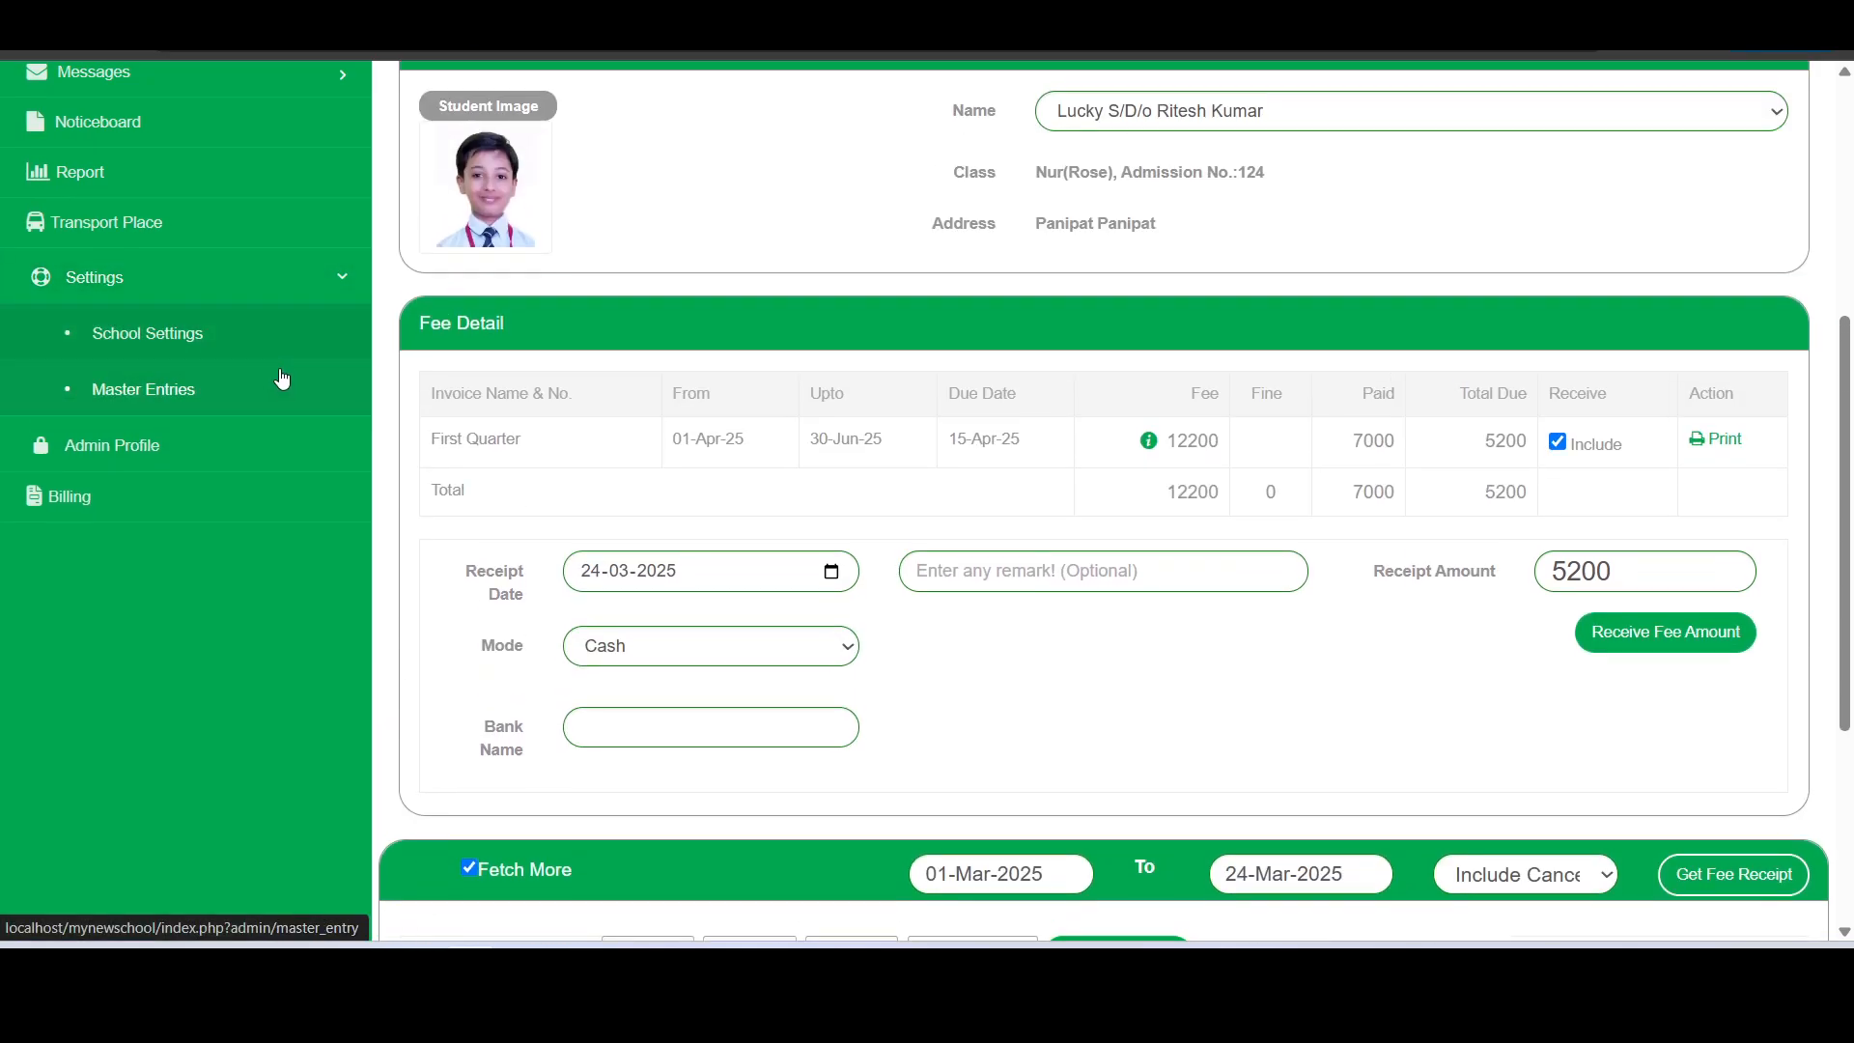
left_click(155, 394)
scroll(874, 541, "down", 1)
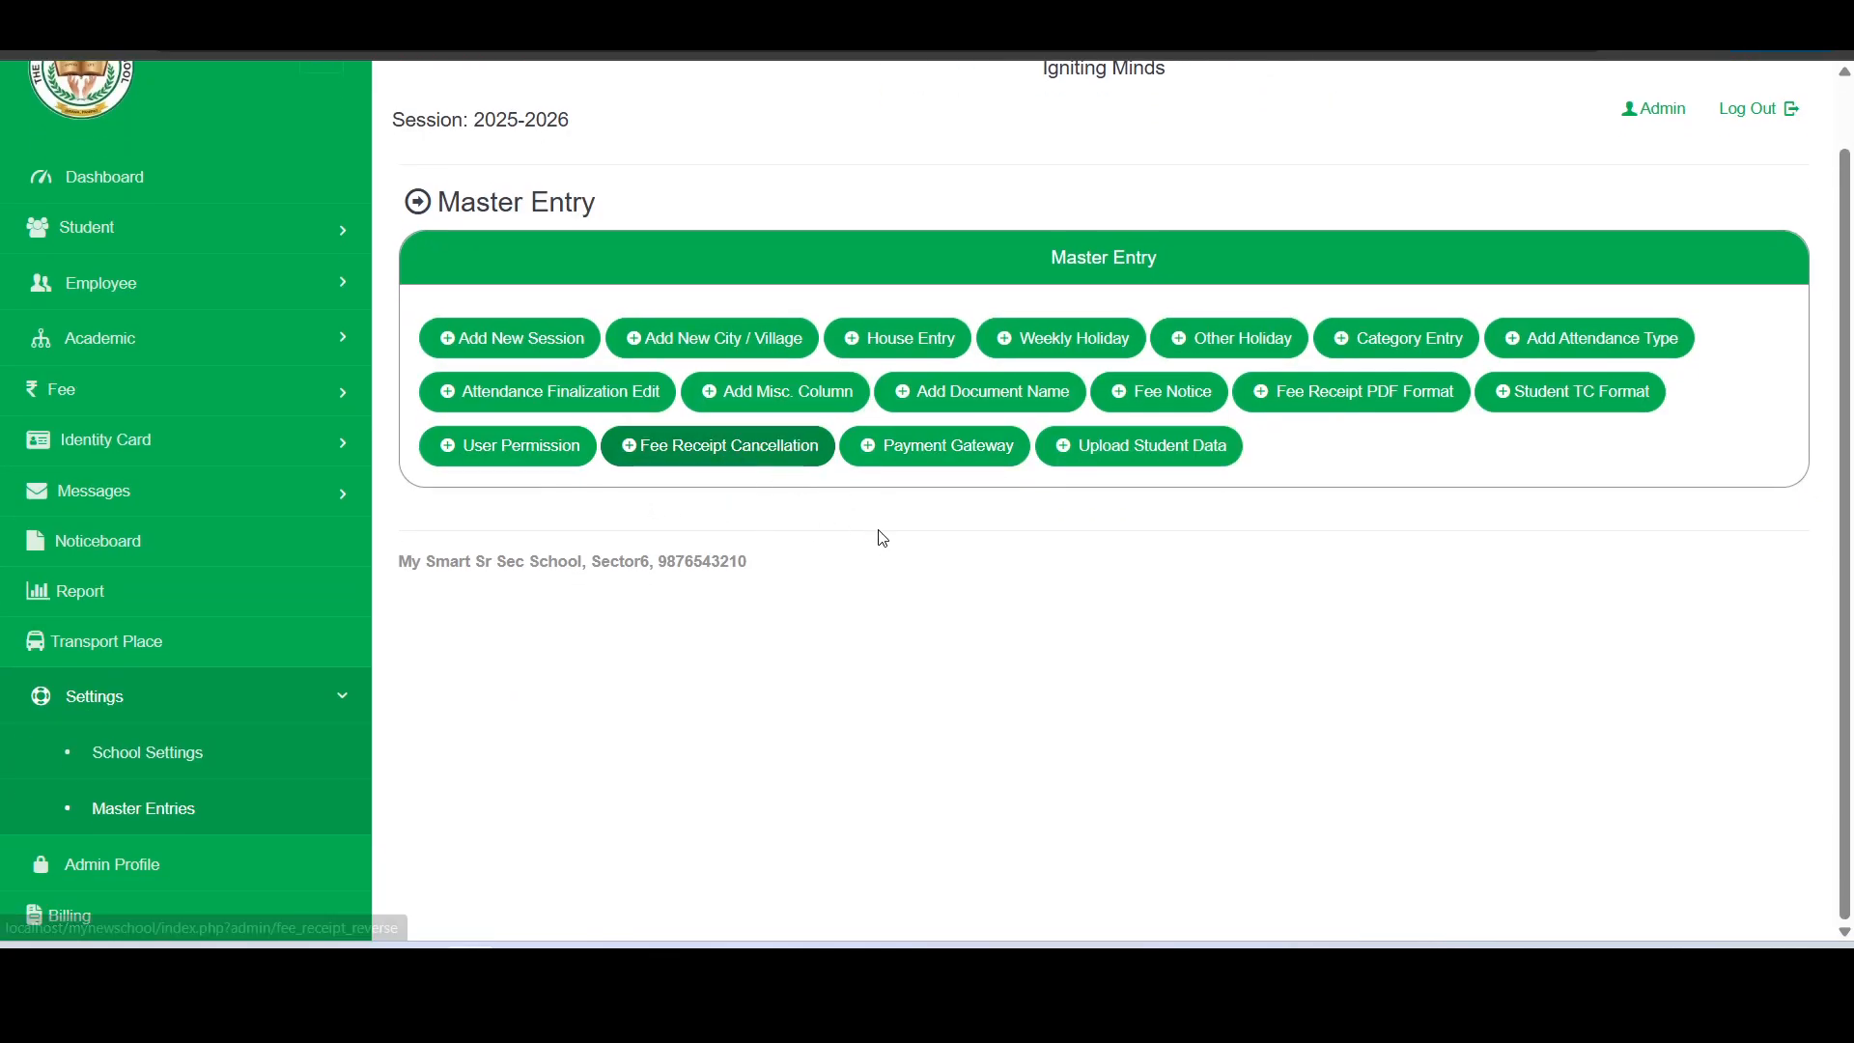
left_click(718, 466)
- Retrieve the receipt with Id 1 for cancellation
scroll(717, 473, "down", 2)
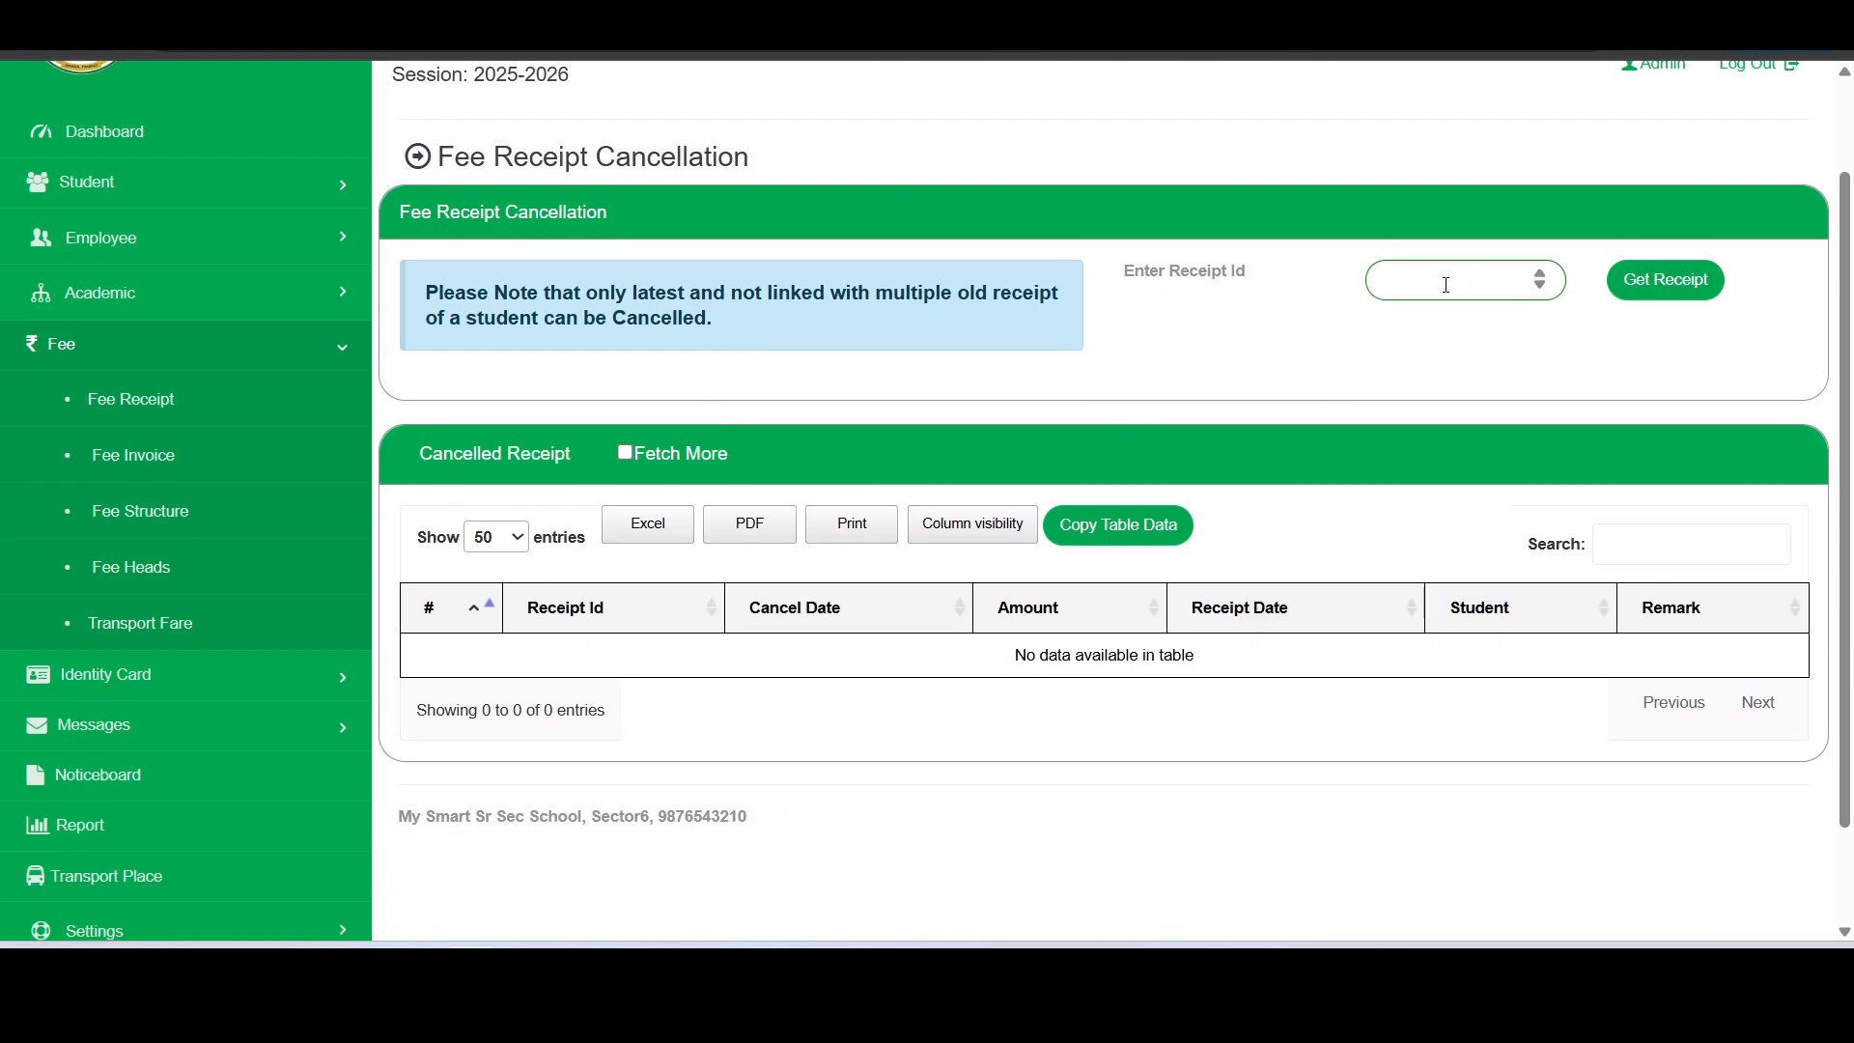
left_click(1447, 285)
type("1")
left_click(1661, 295)
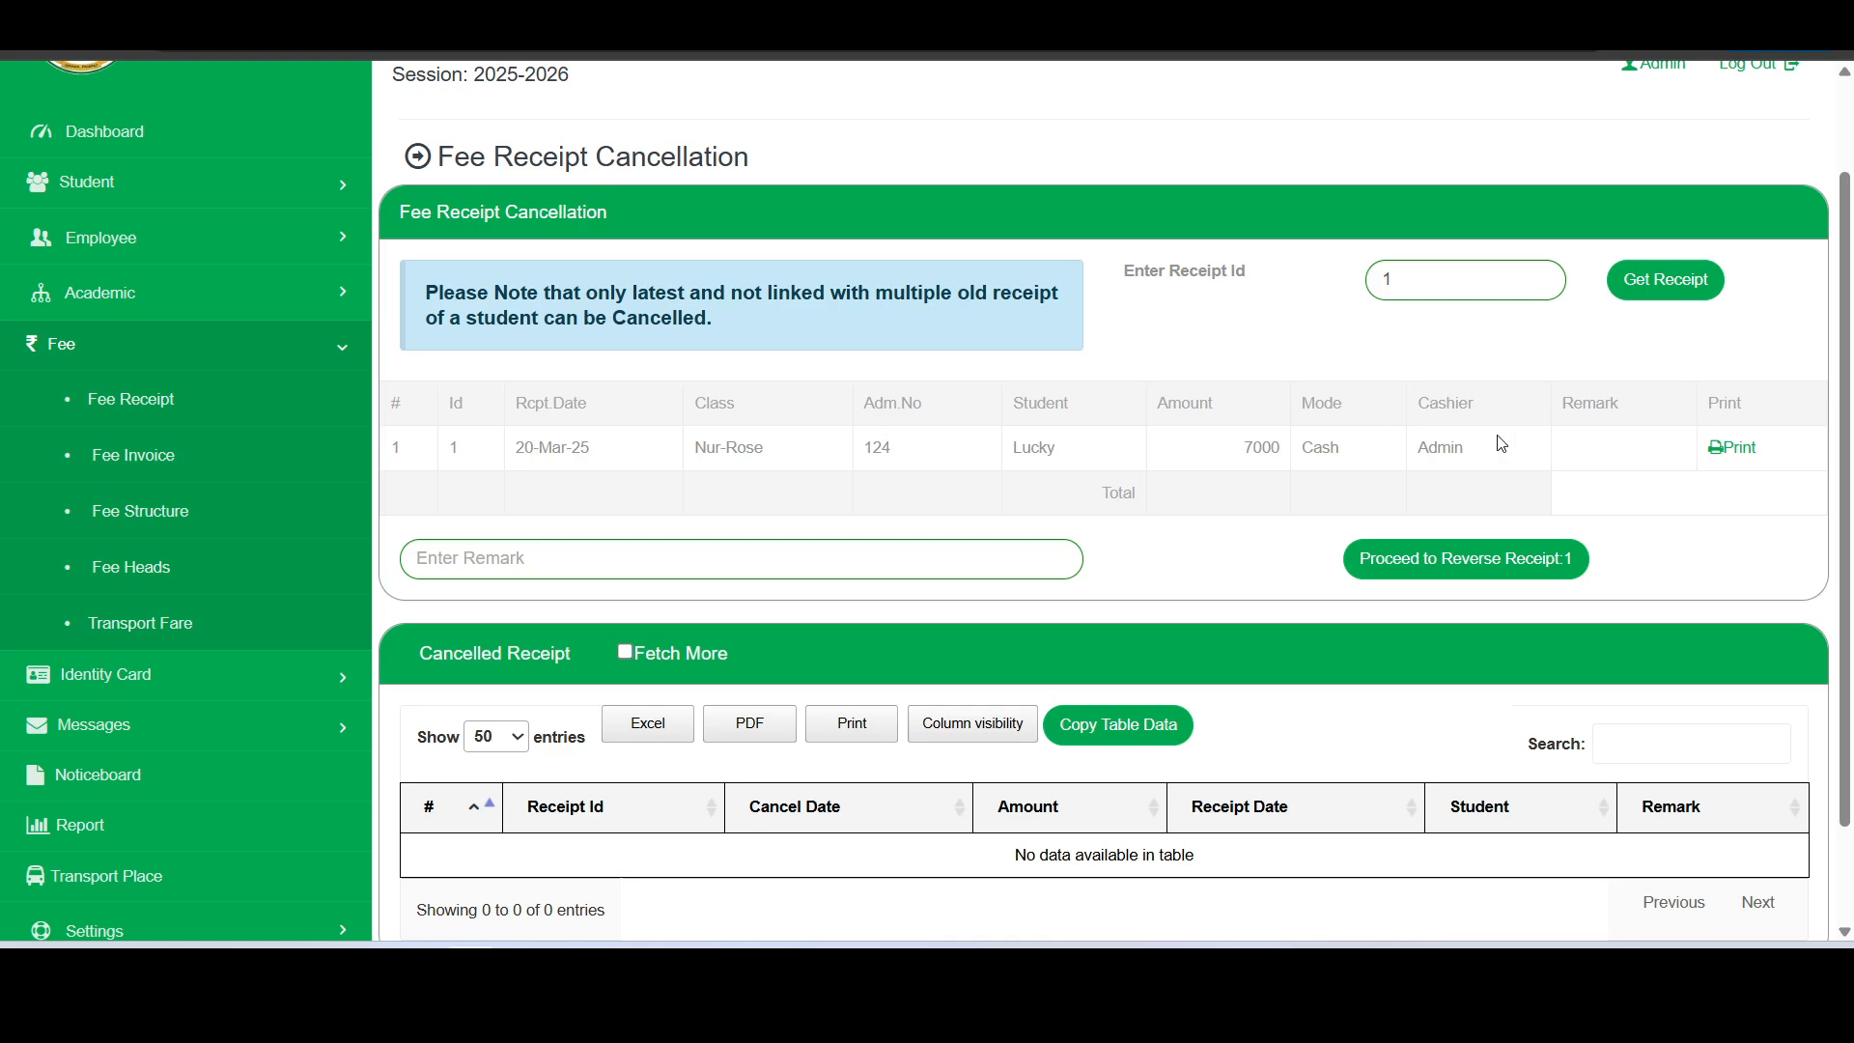
- Reverse receipt 1 with the remark "Wrong Entry" and confirm the irreversible cancellation
left_click(991, 568)
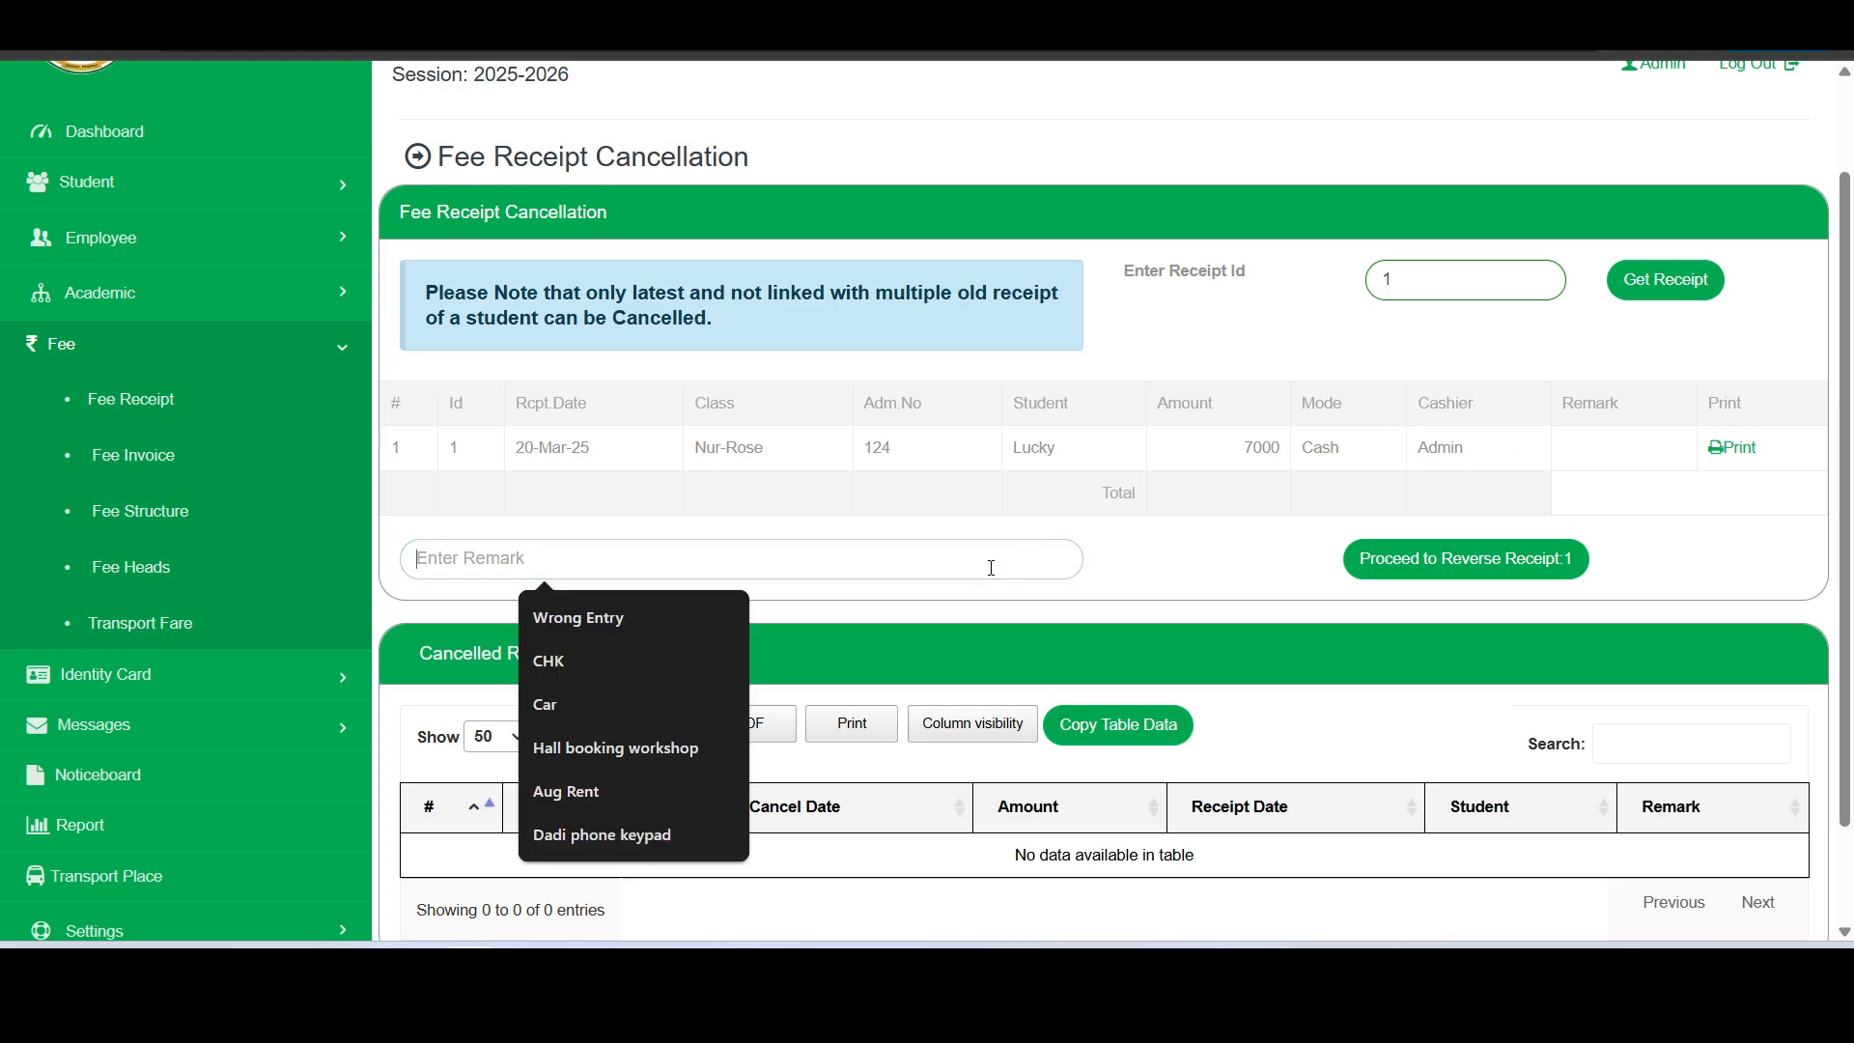
left_click(585, 616)
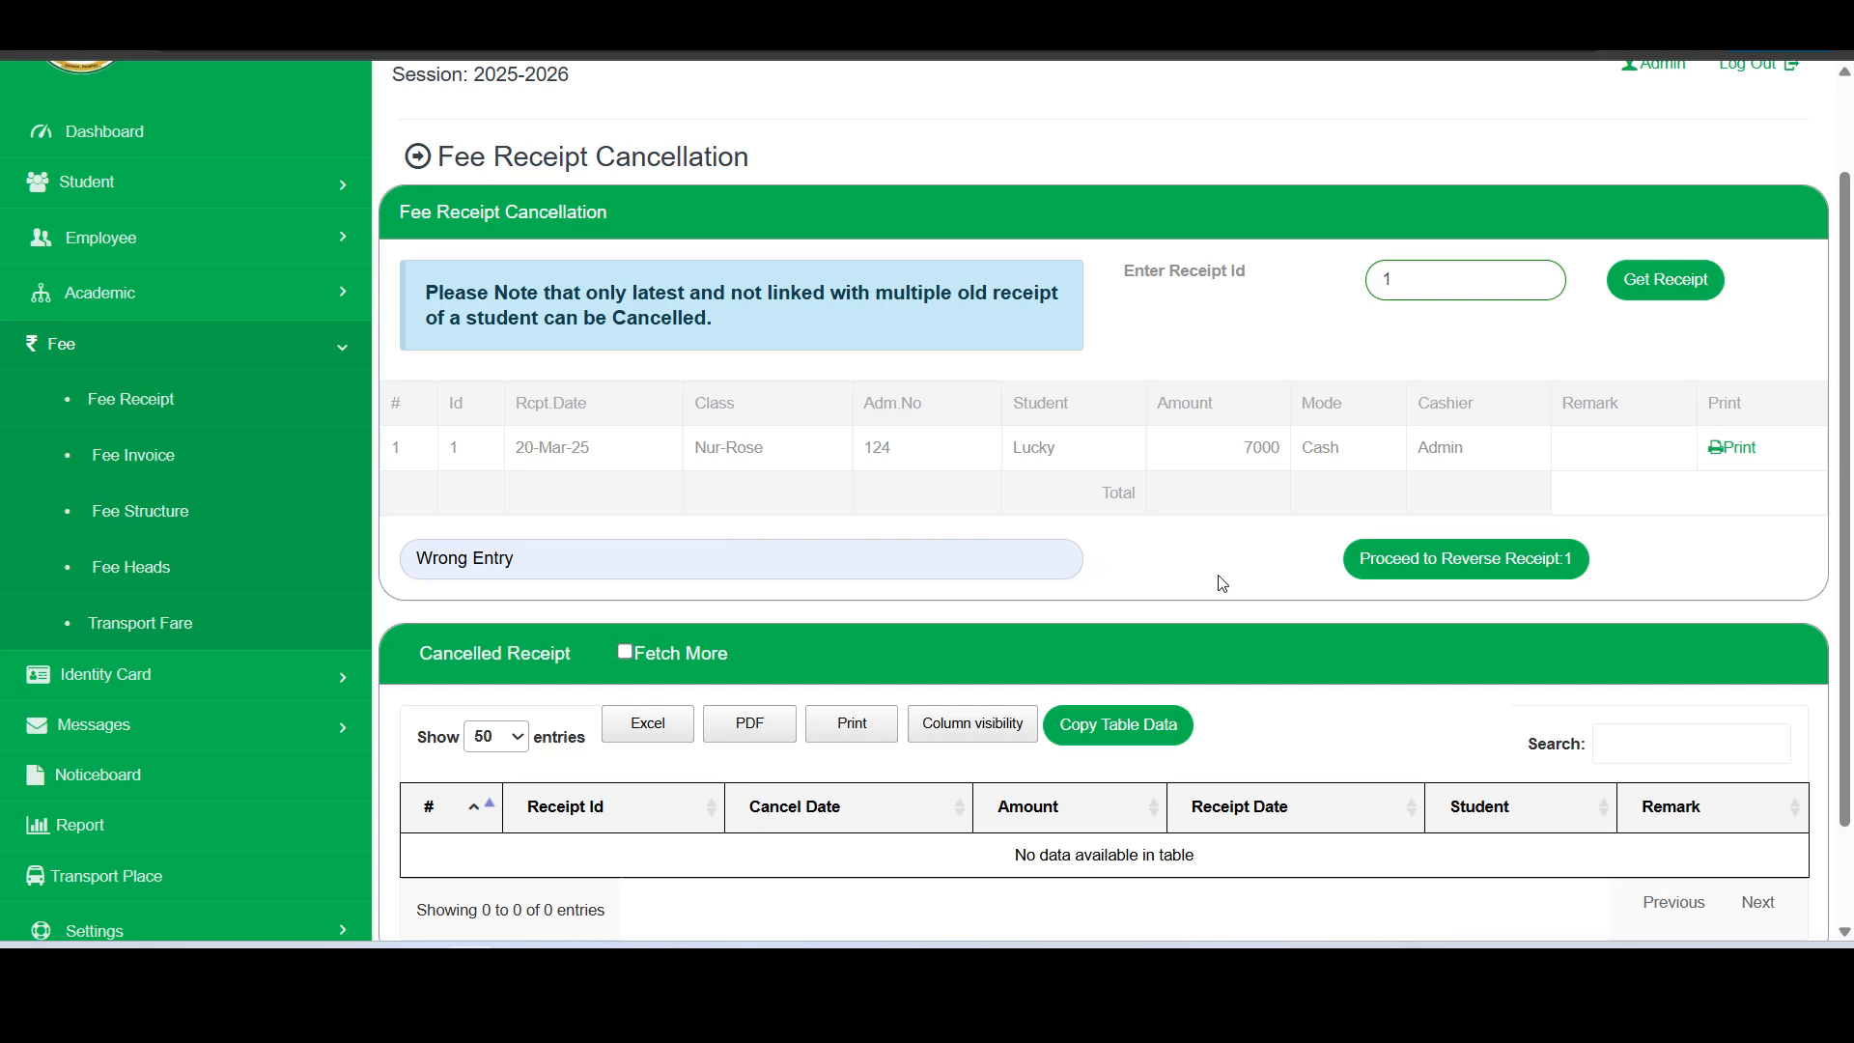
scroll(1352, 521, "down", 1)
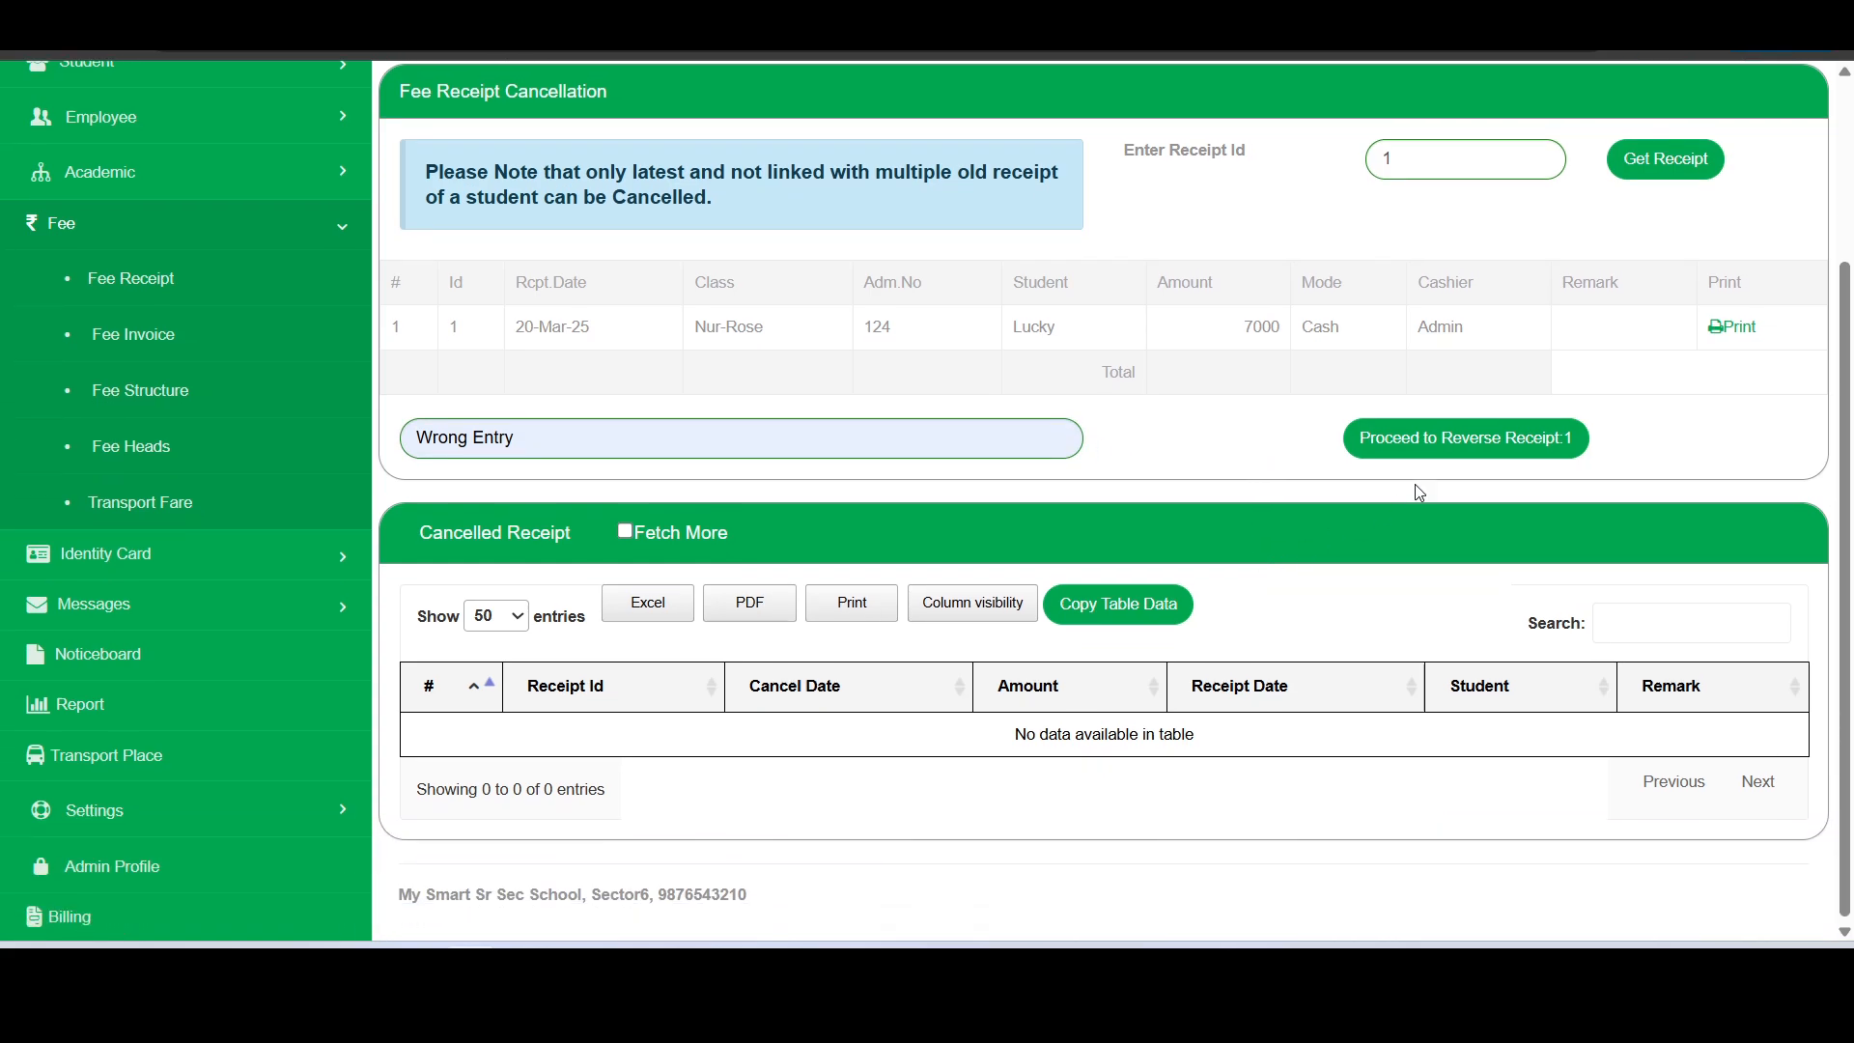
left_click(1479, 452)
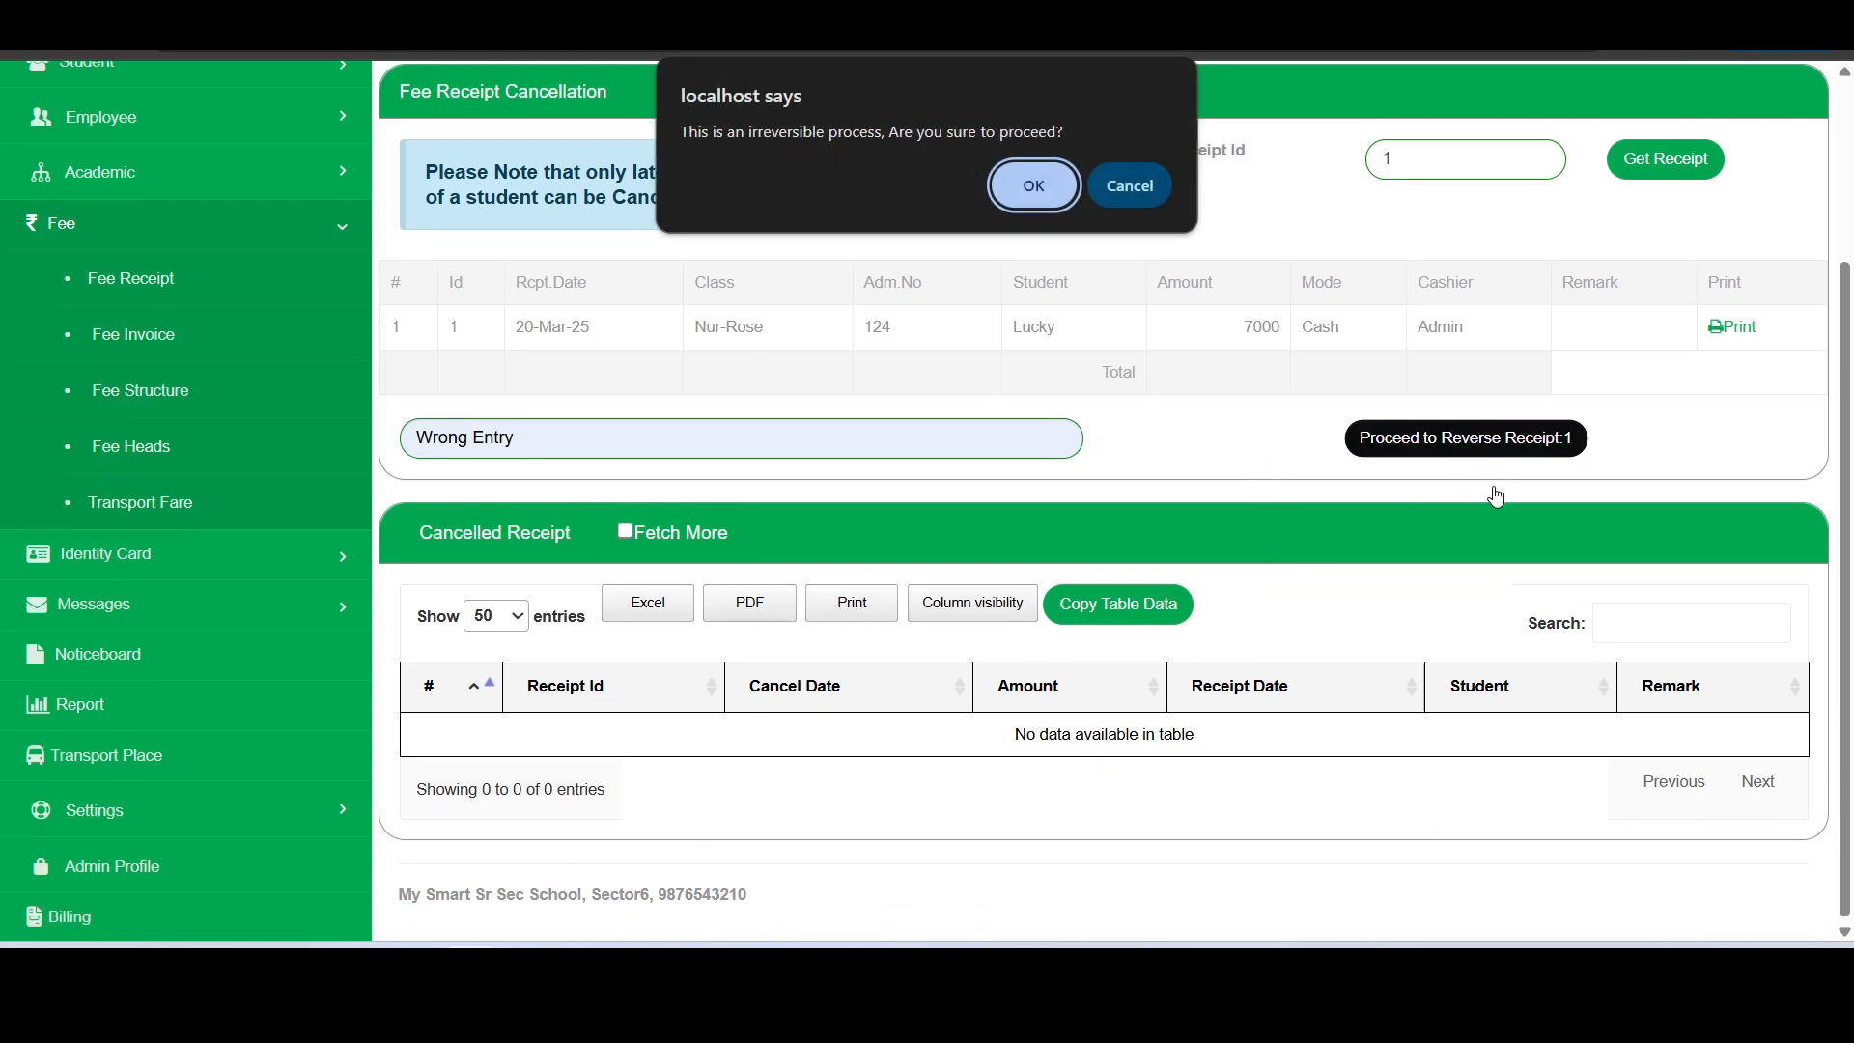
left_click(1024, 201)
- Return to Fee Receipt and check the remark on the cancelled receipt in the receipt list
scroll(1158, 375, "up", 1)
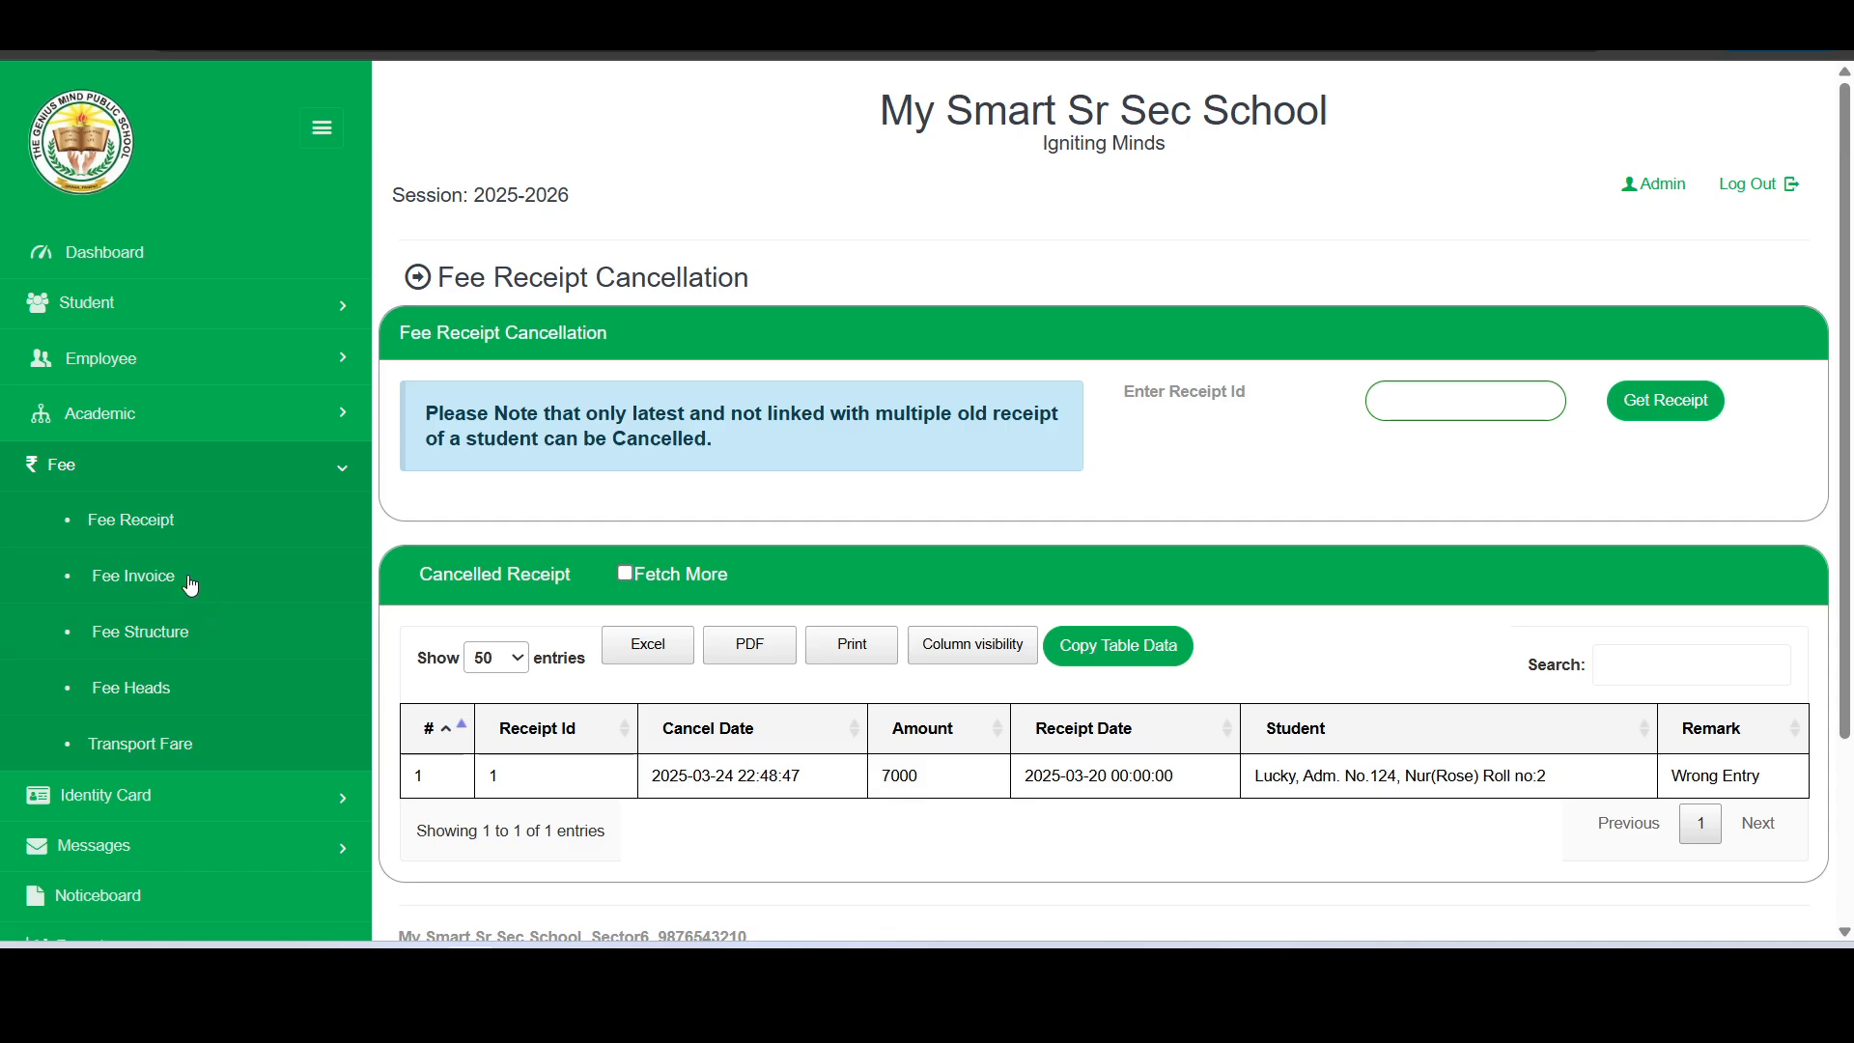
left_click(168, 522)
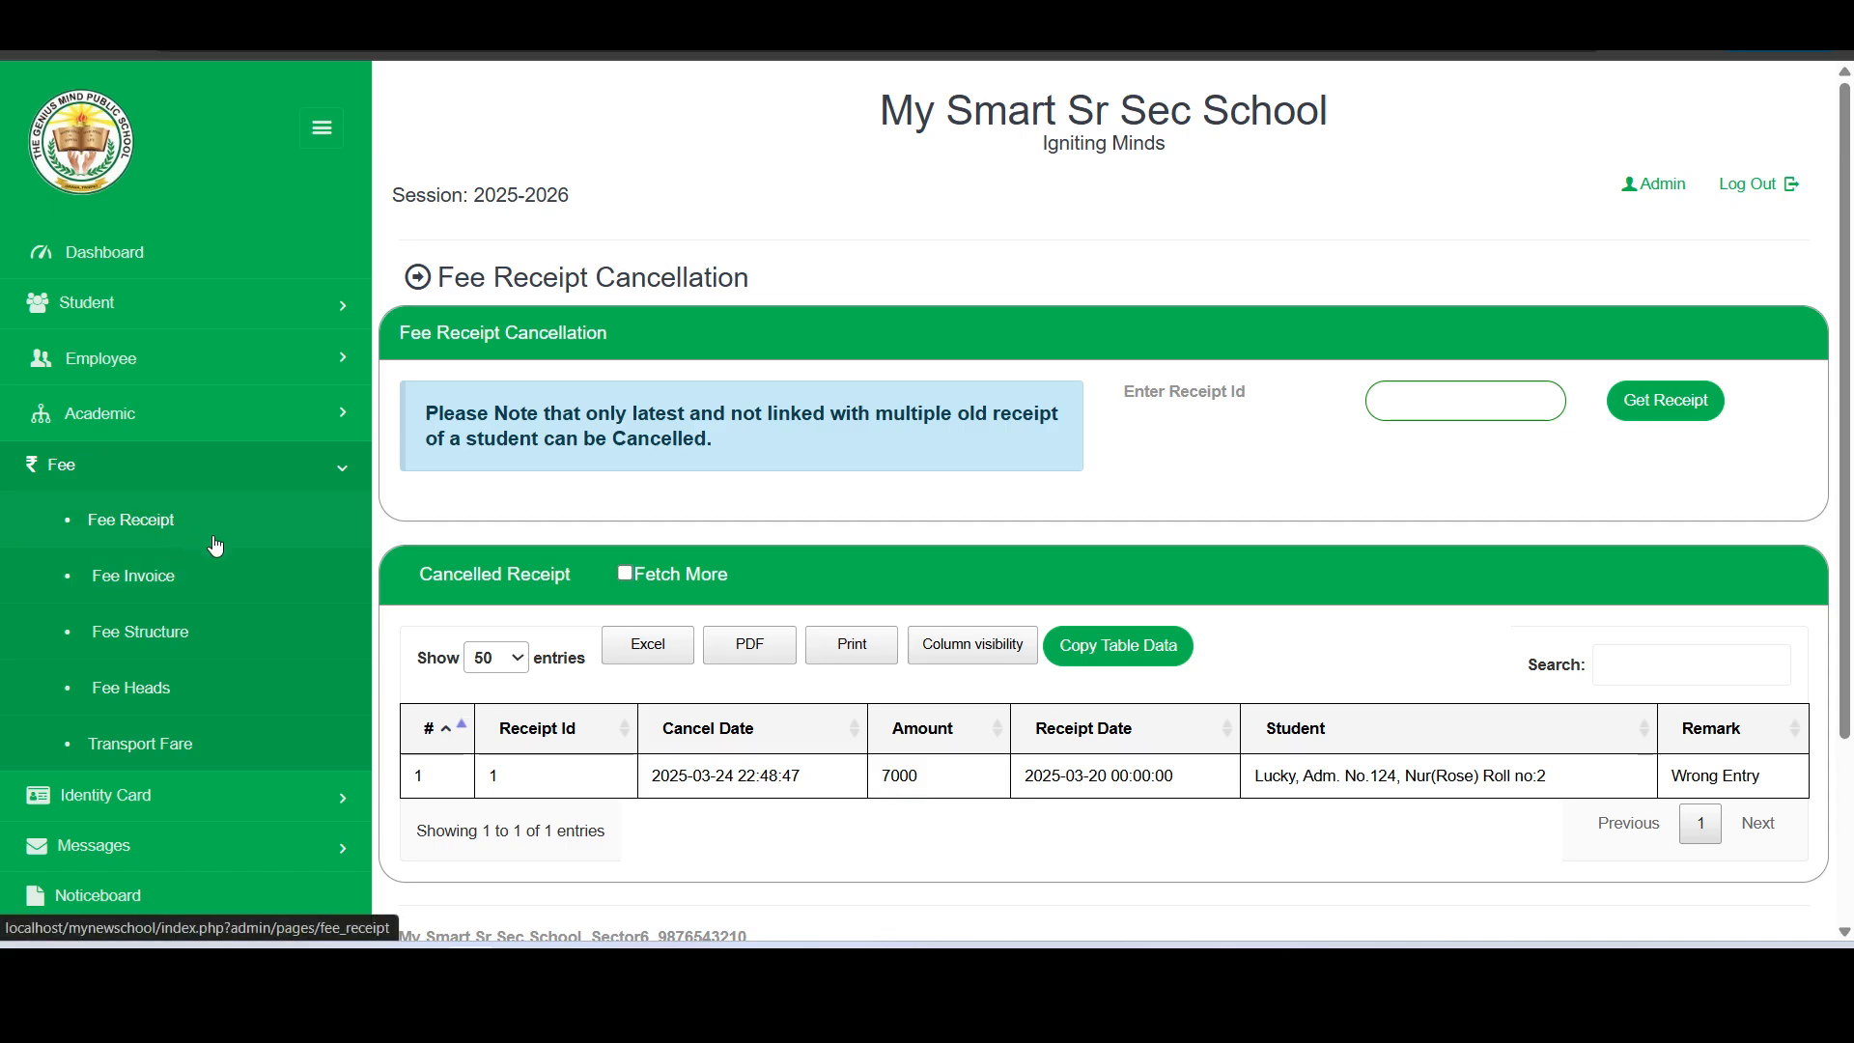
scroll(1147, 739, "down", 3)
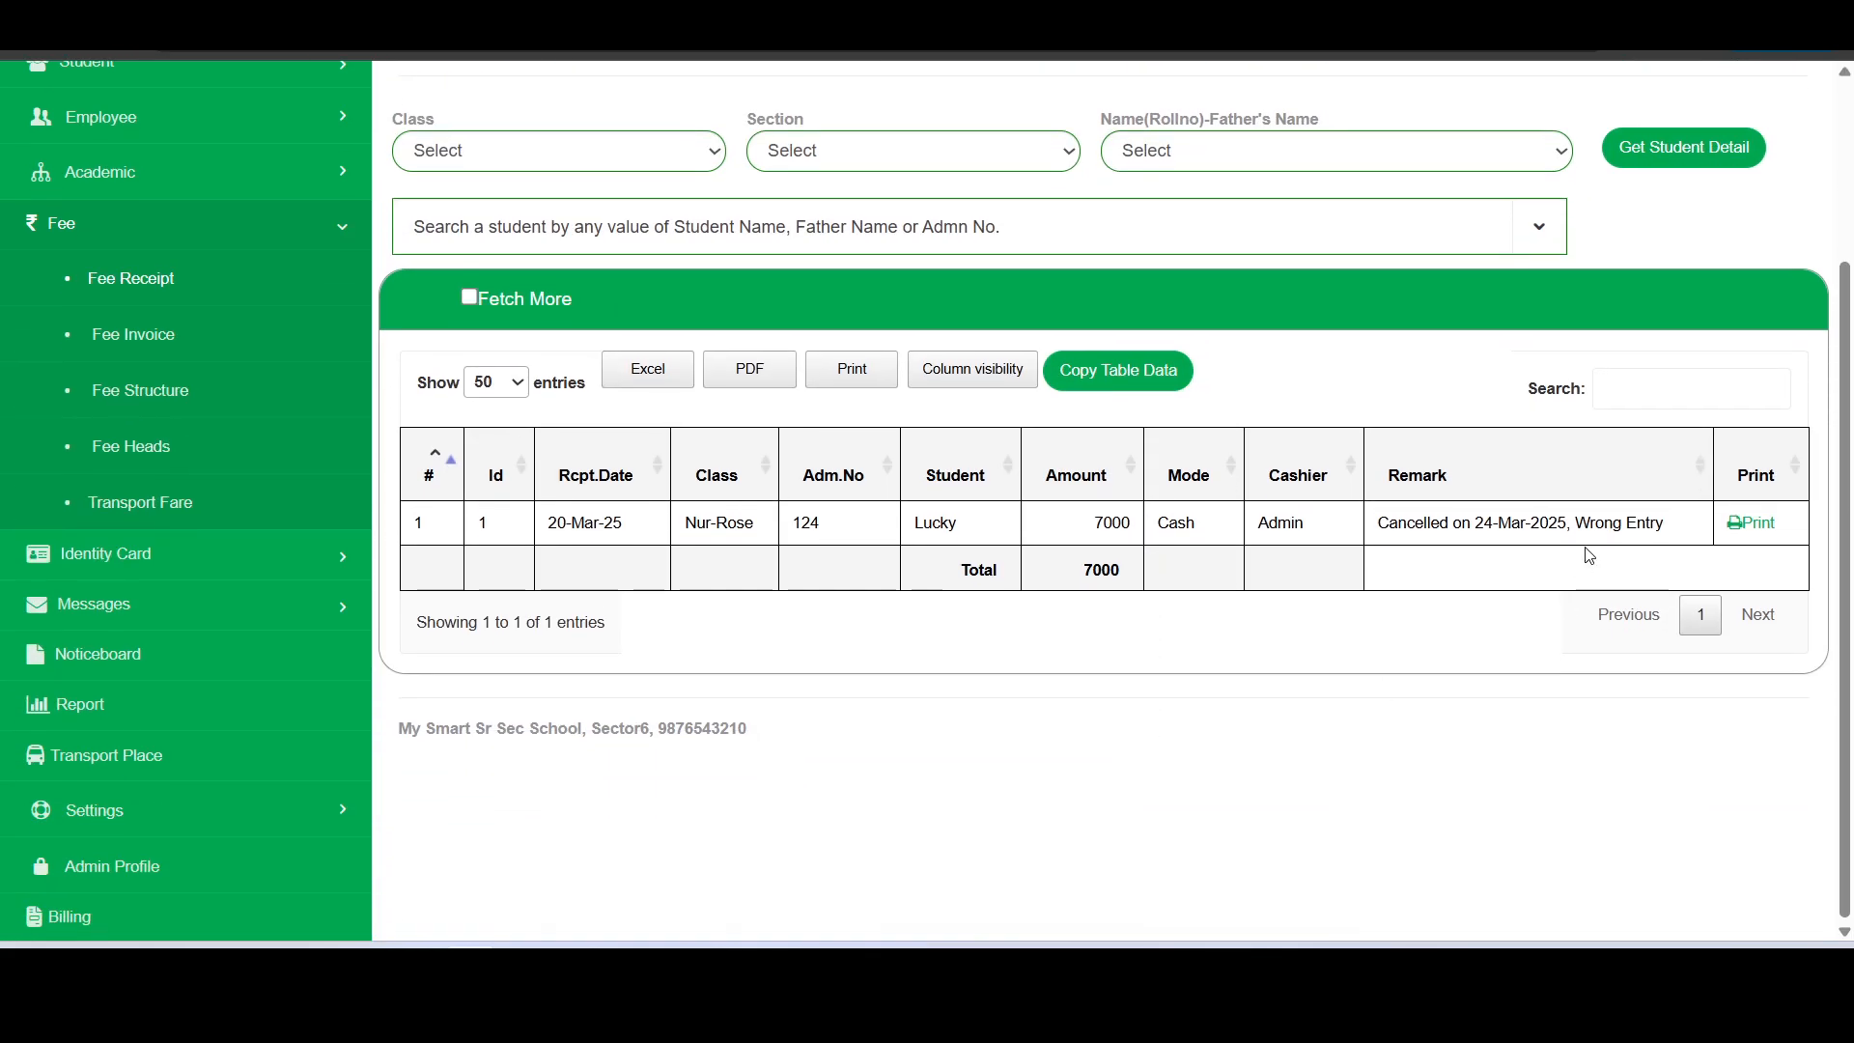
left_click_drag(1381, 533, 1660, 527)
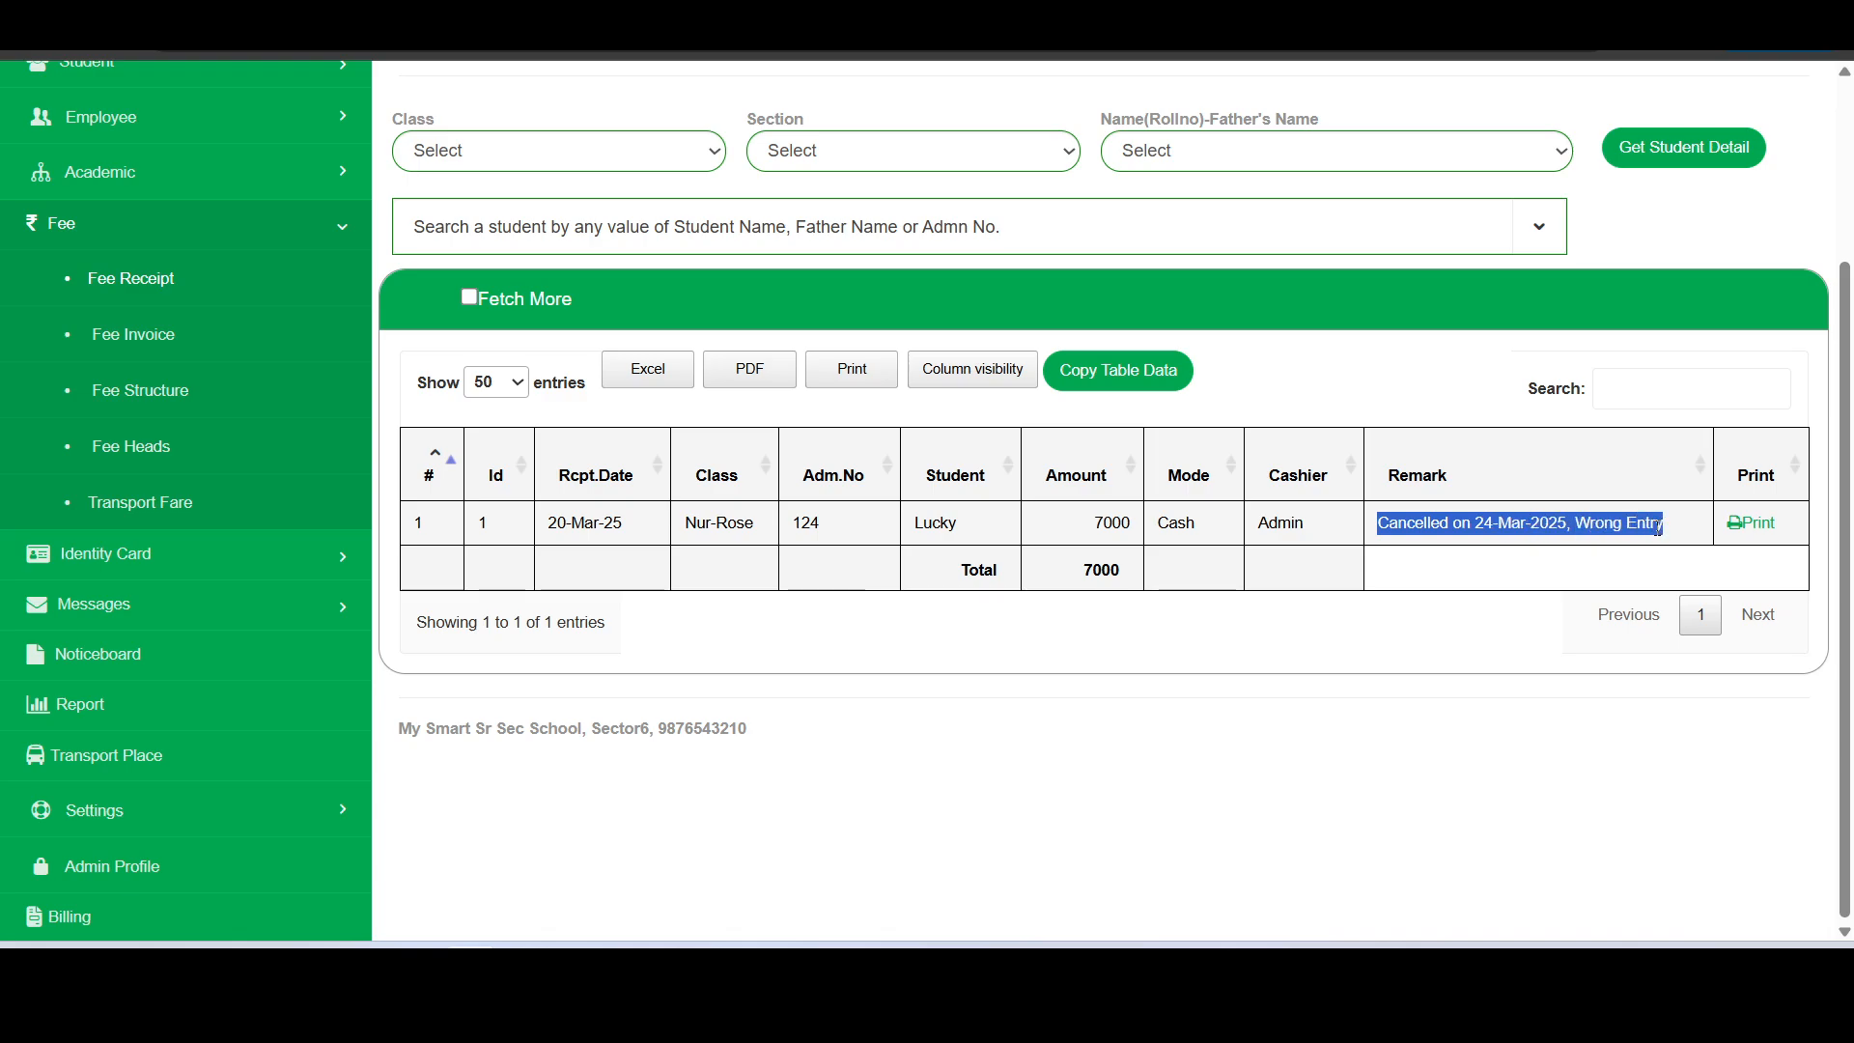
triple_click(1531, 529)
- Select the student from the cancelled receipt again, then receive and confirm the full First Quarter fee of 12200 in cash
scroll(1532, 531, "up", 1)
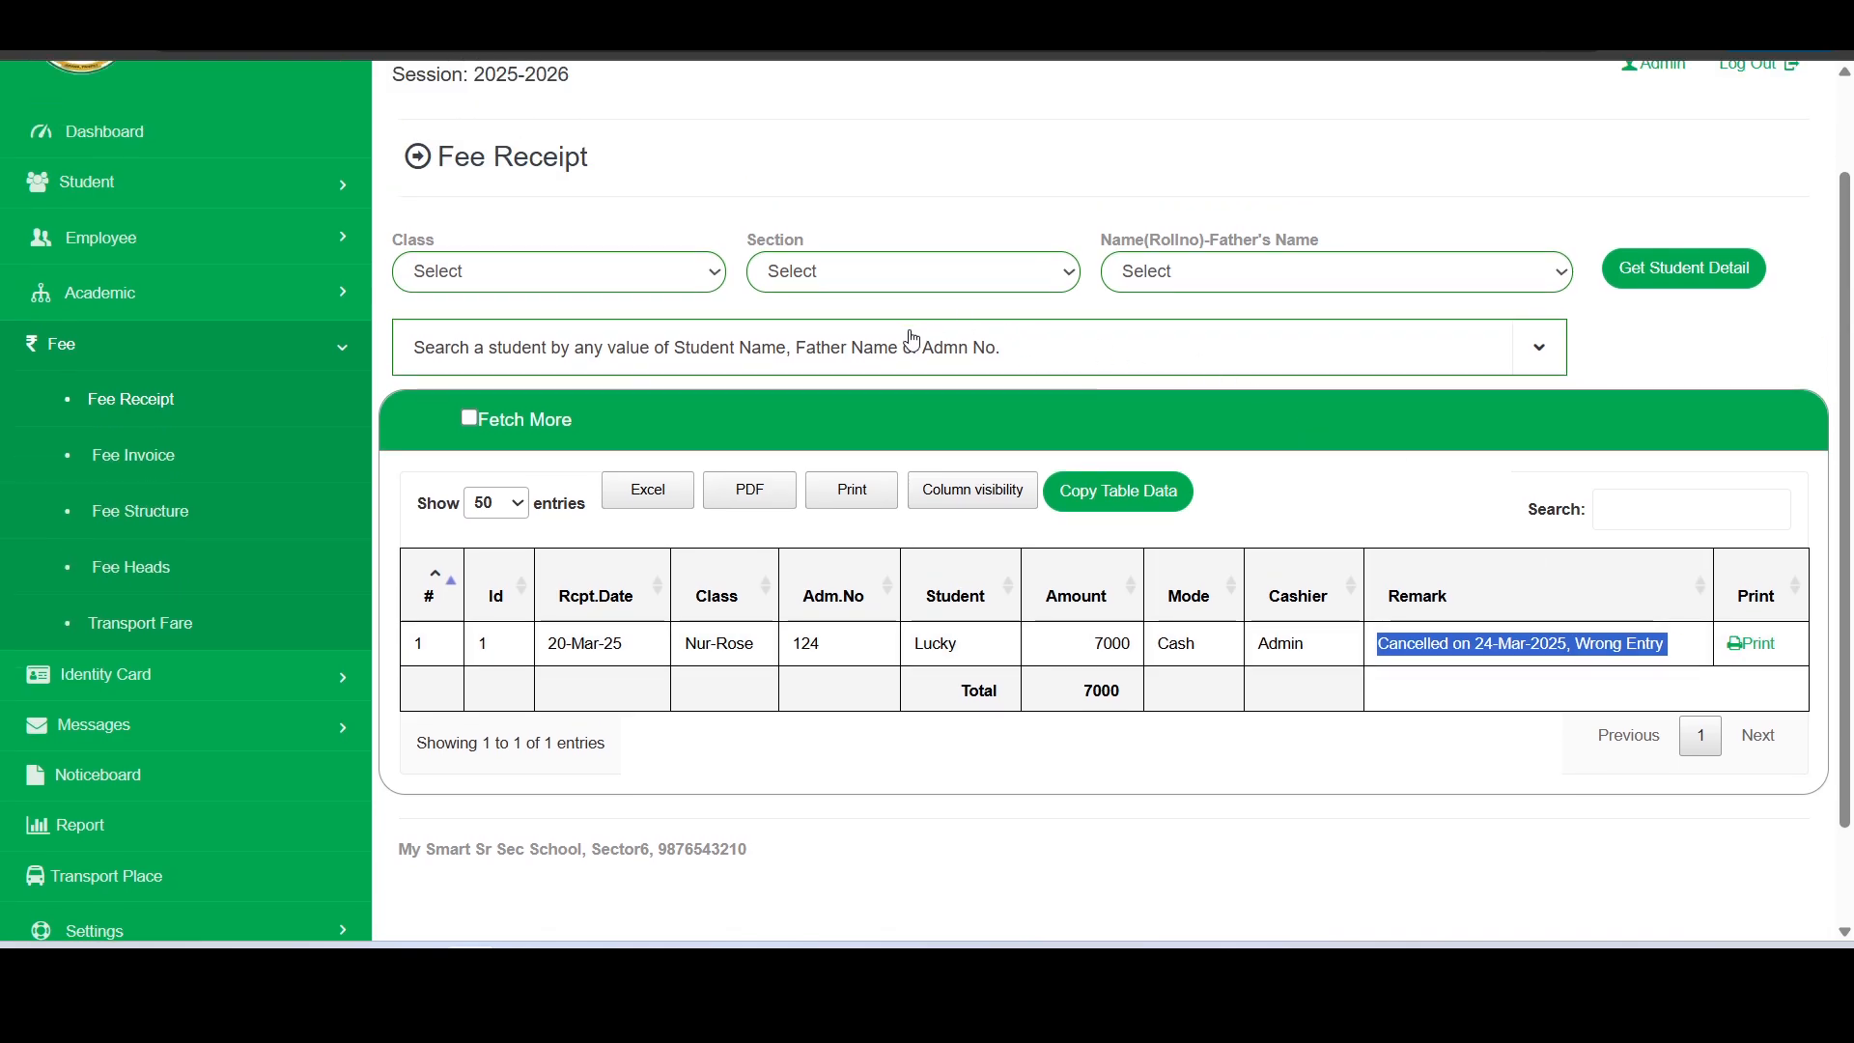
left_click(854, 353)
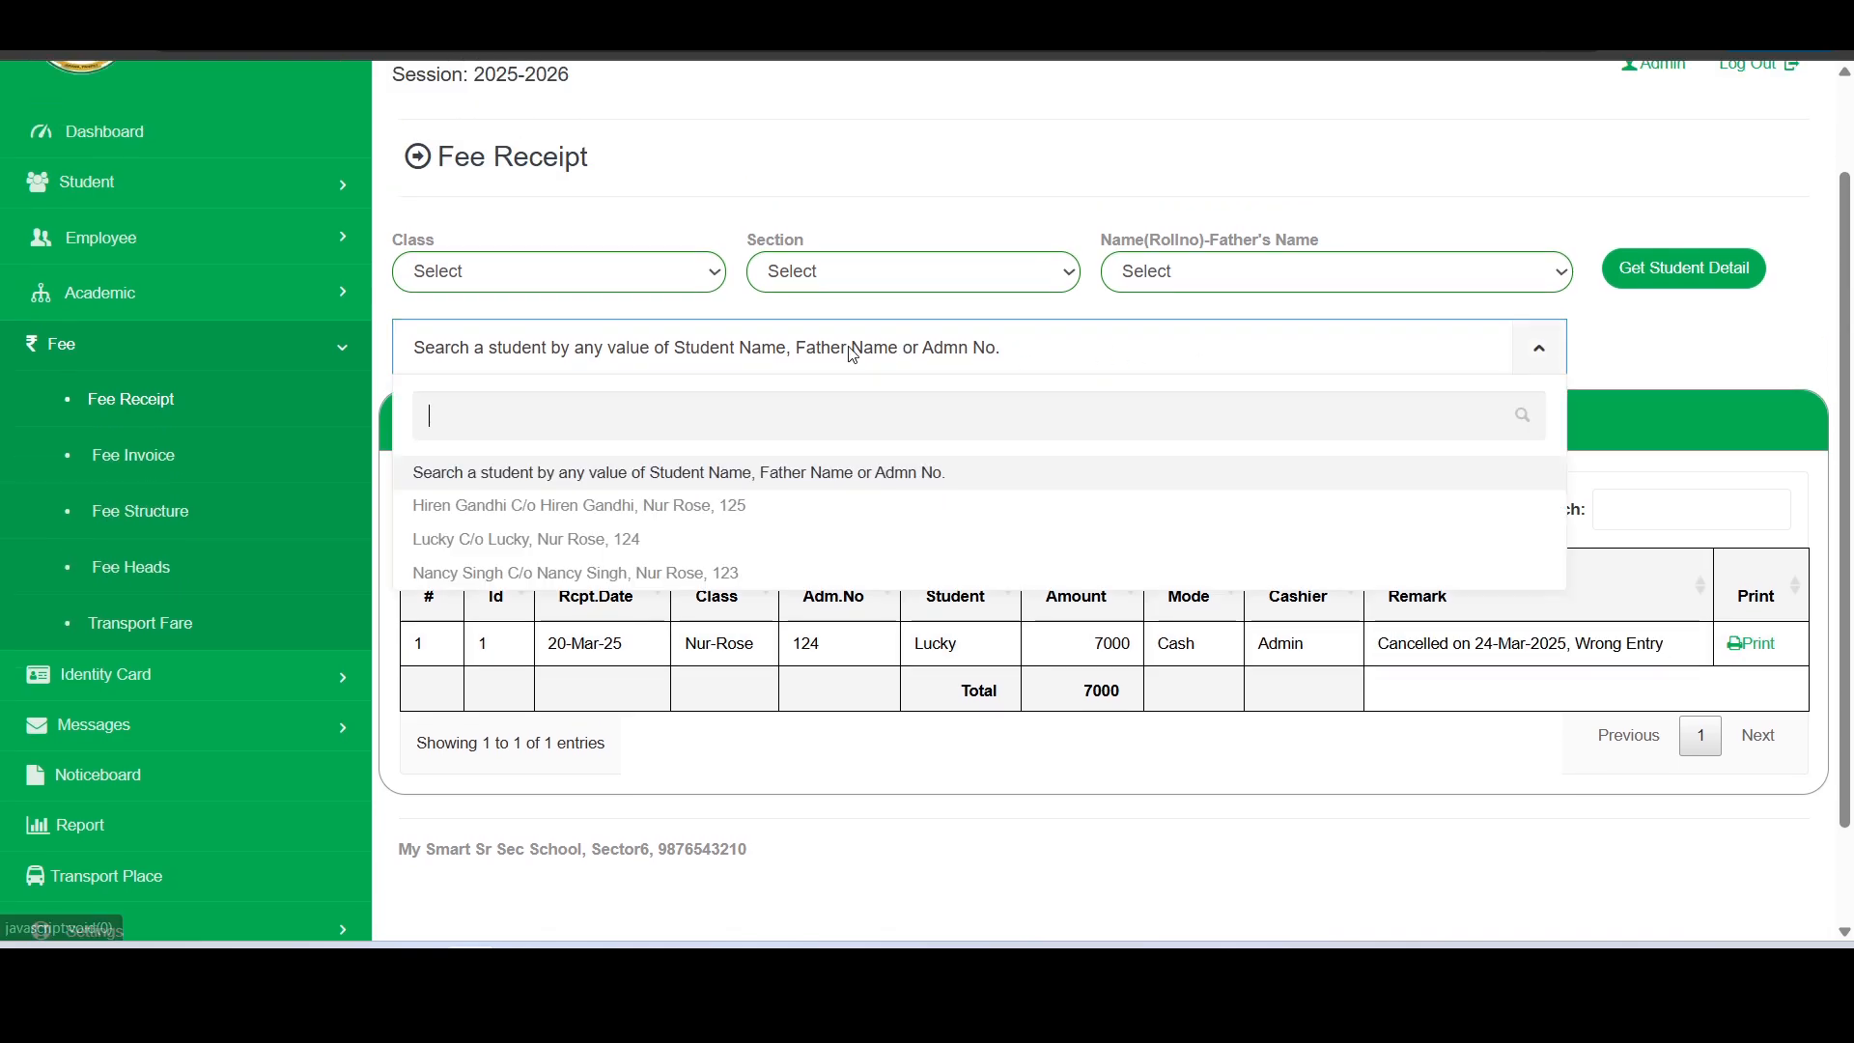
left_click(638, 541)
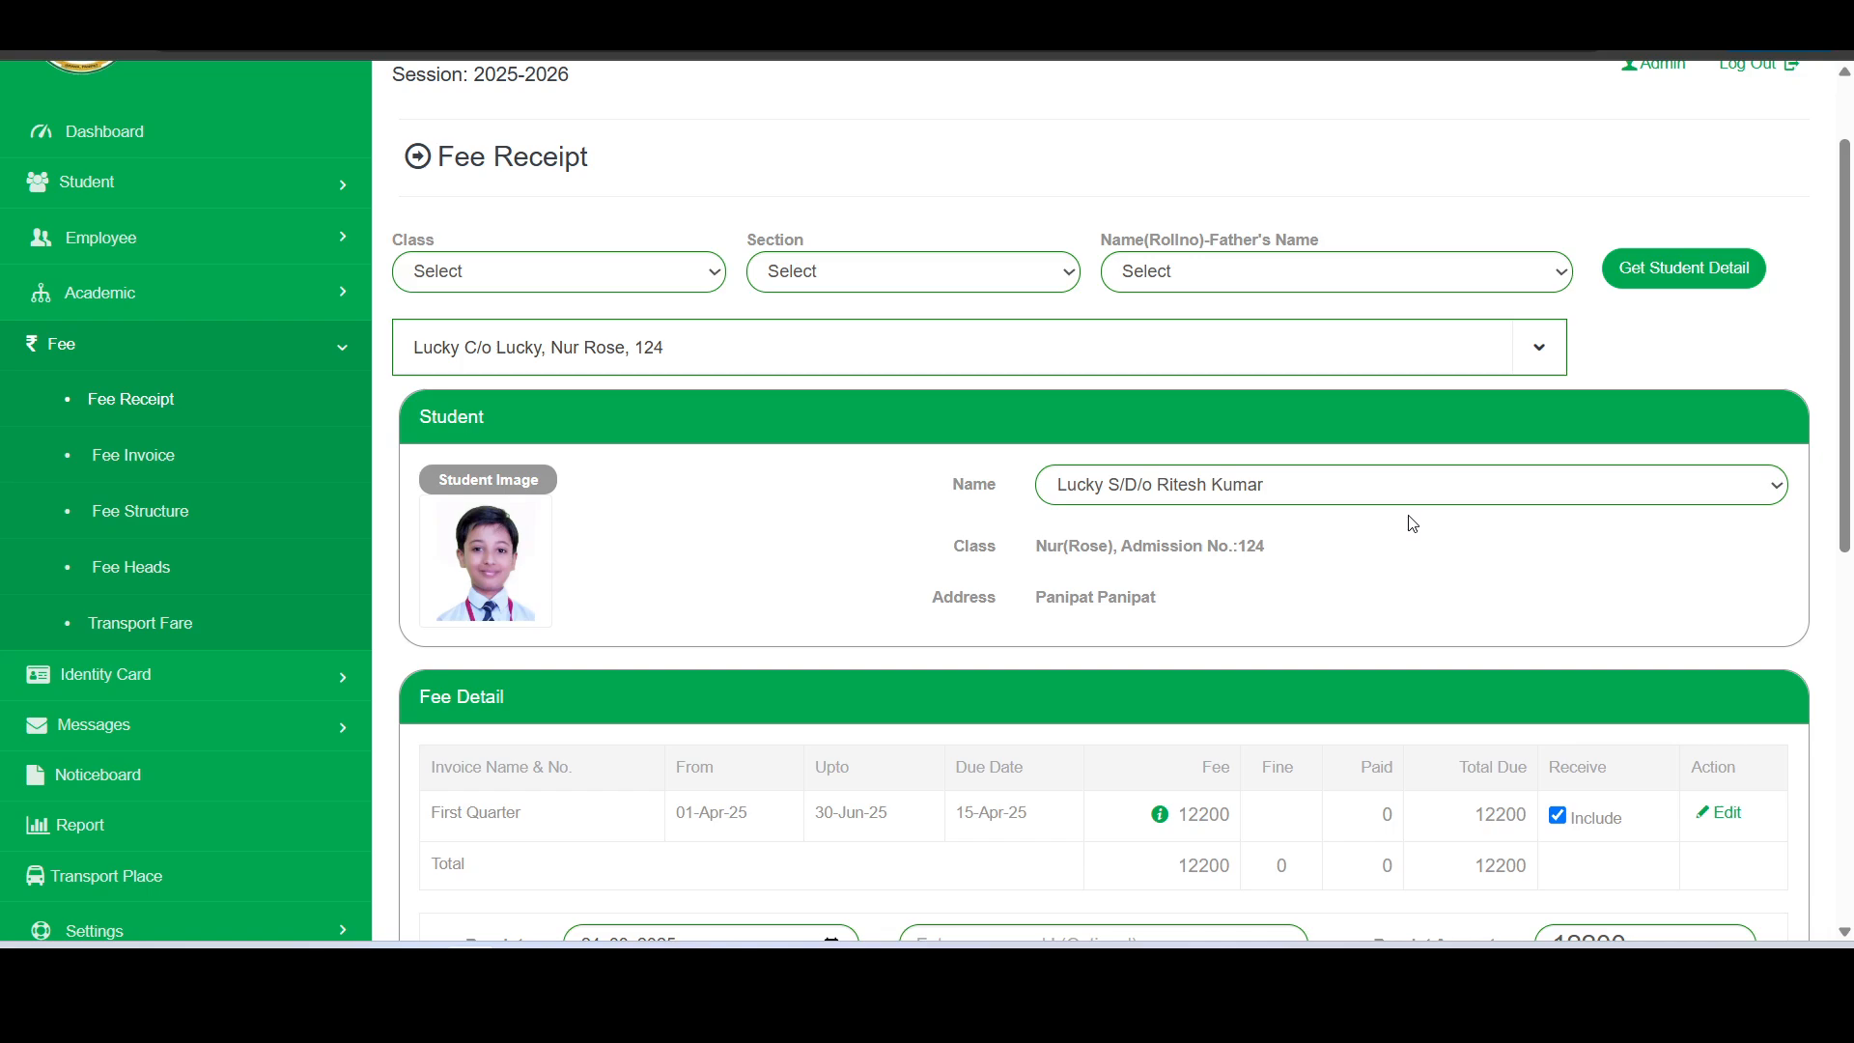
scroll(1413, 524, "down", 4)
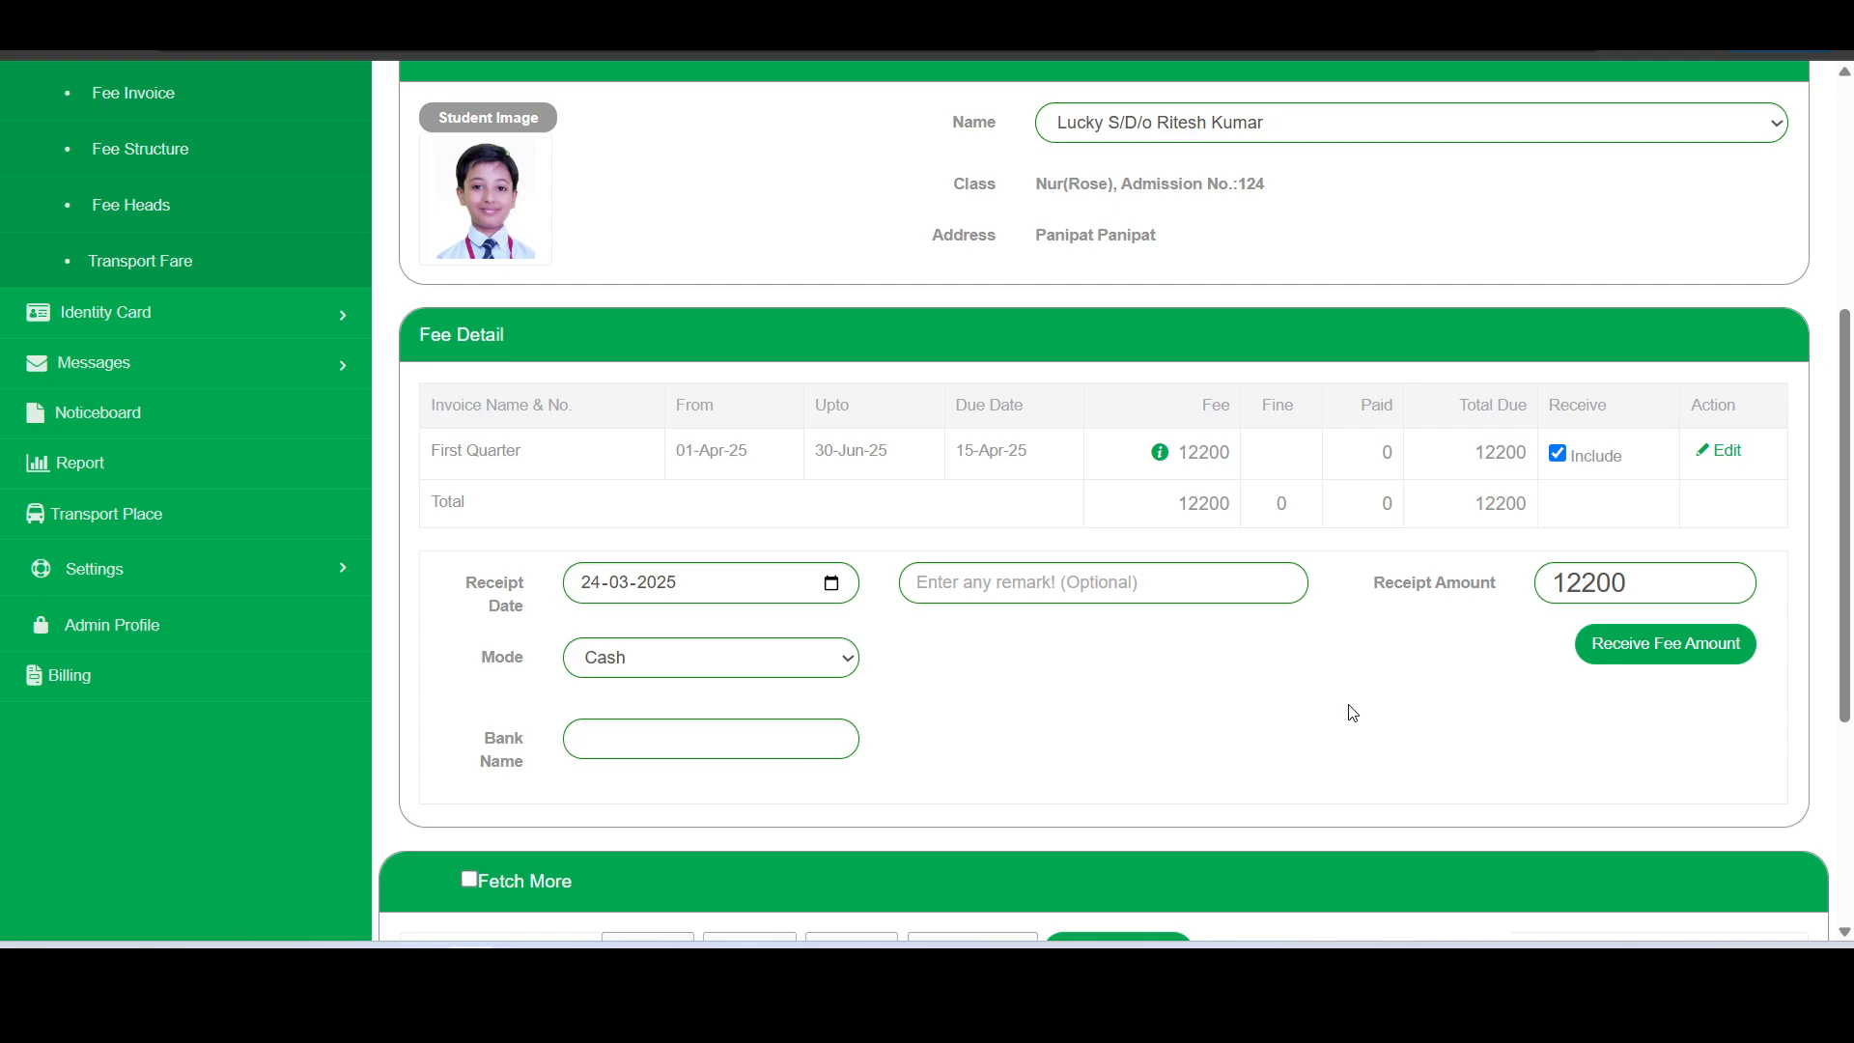
scroll(1352, 713, "up", 1)
scroll(1545, 724, "down", 1)
left_click(1655, 645)
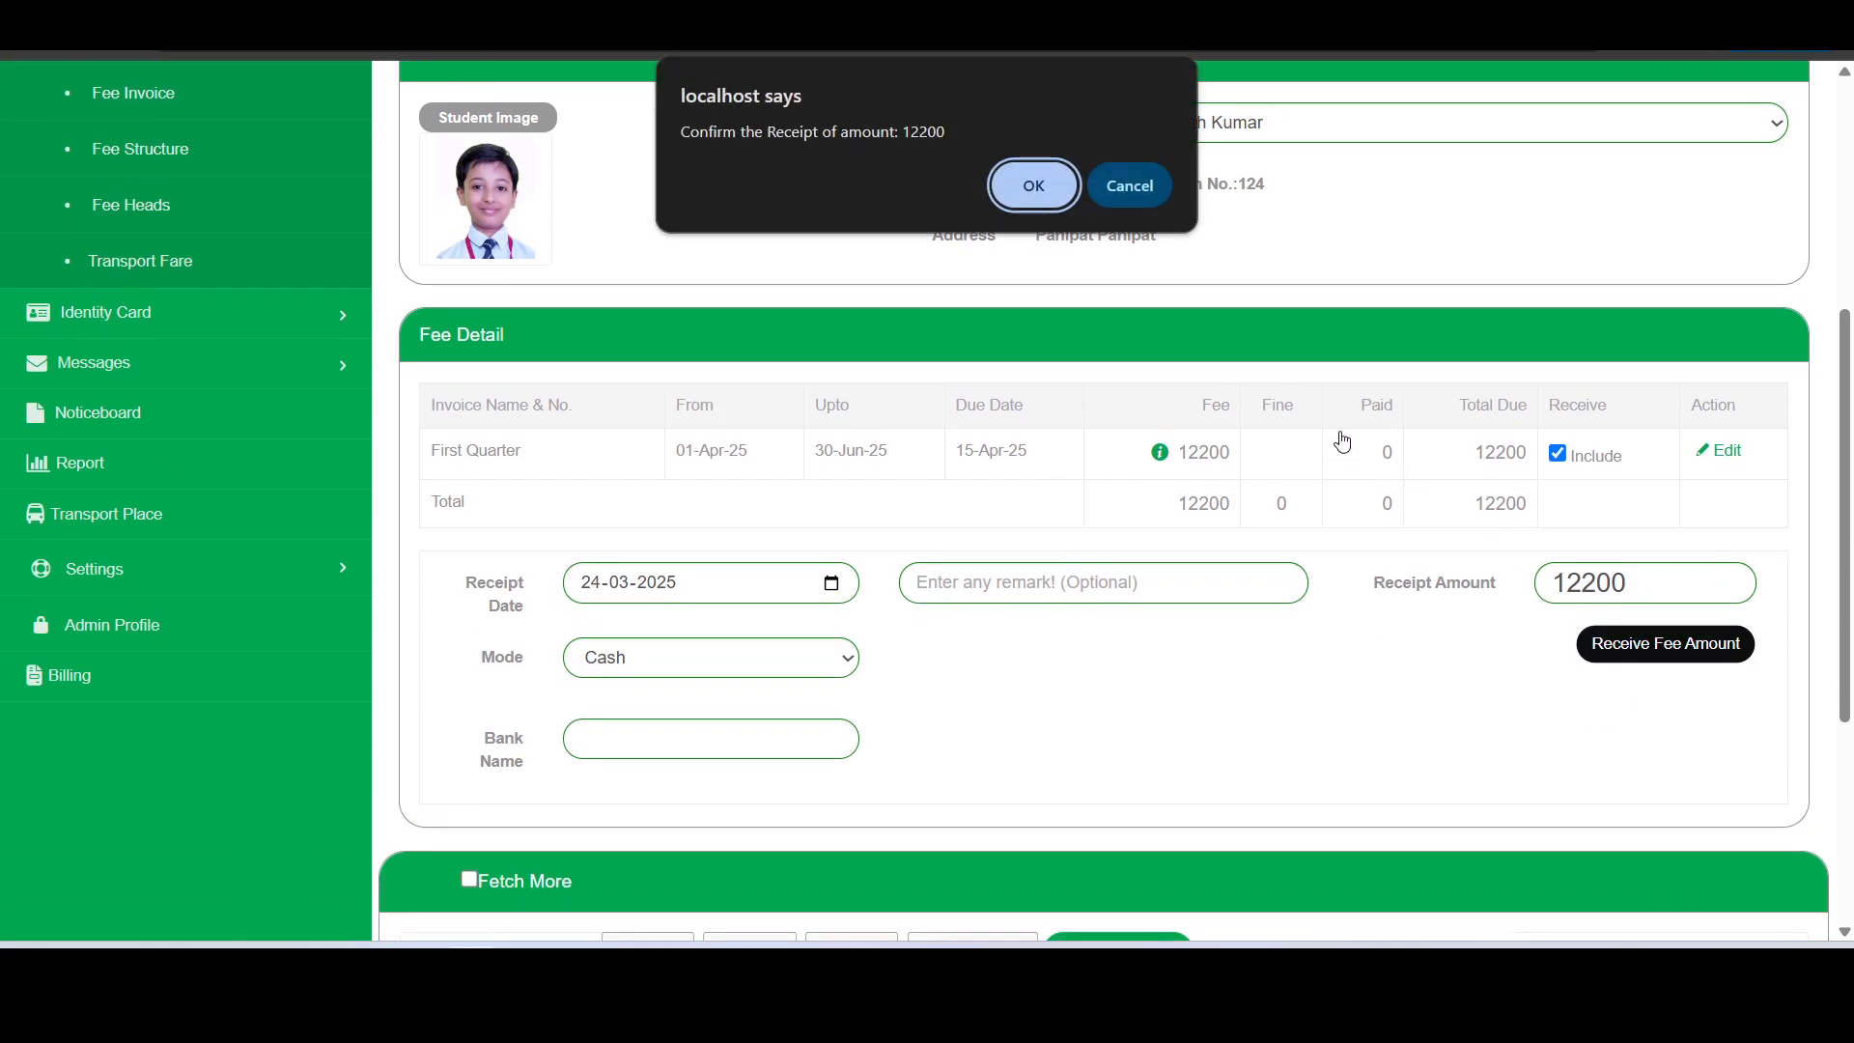
key("Return")
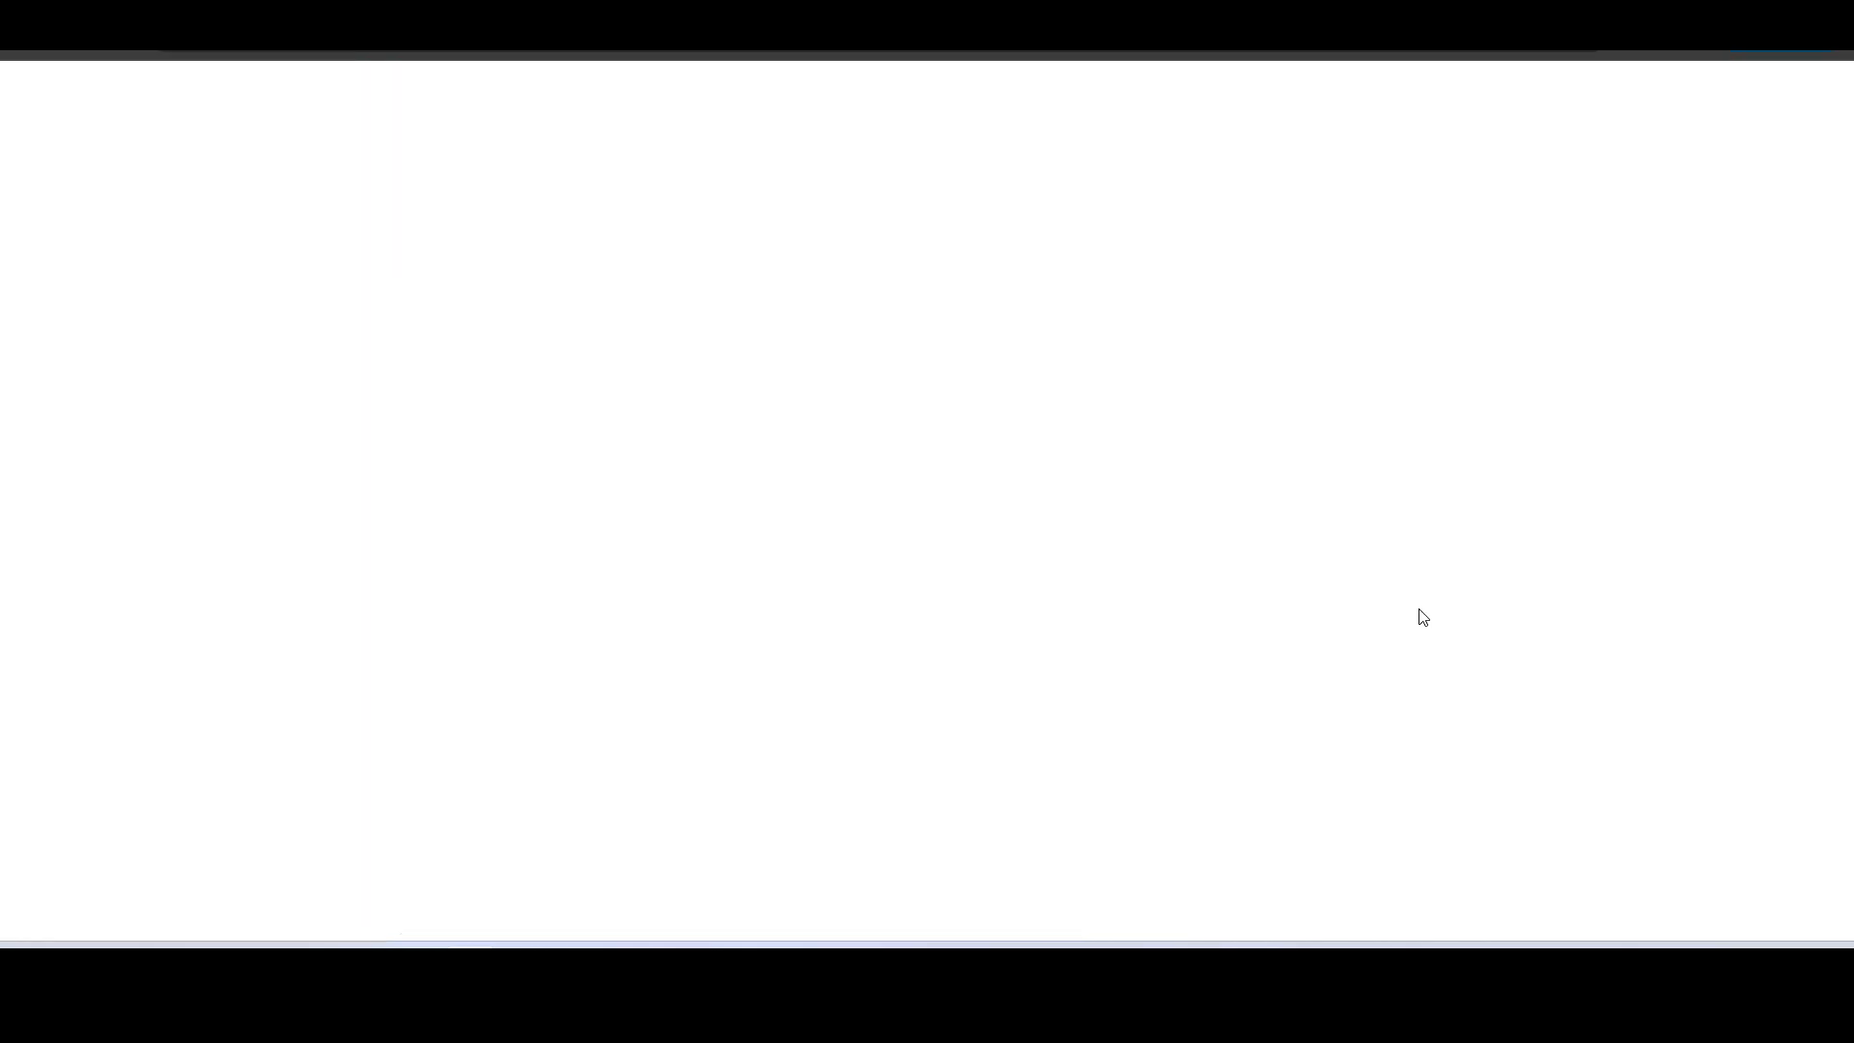
- Check the First Quarter total due, then open the payment's printable receipt fee_receipt_2.pdf and close it after viewing
scroll(1424, 618, "down", 5)
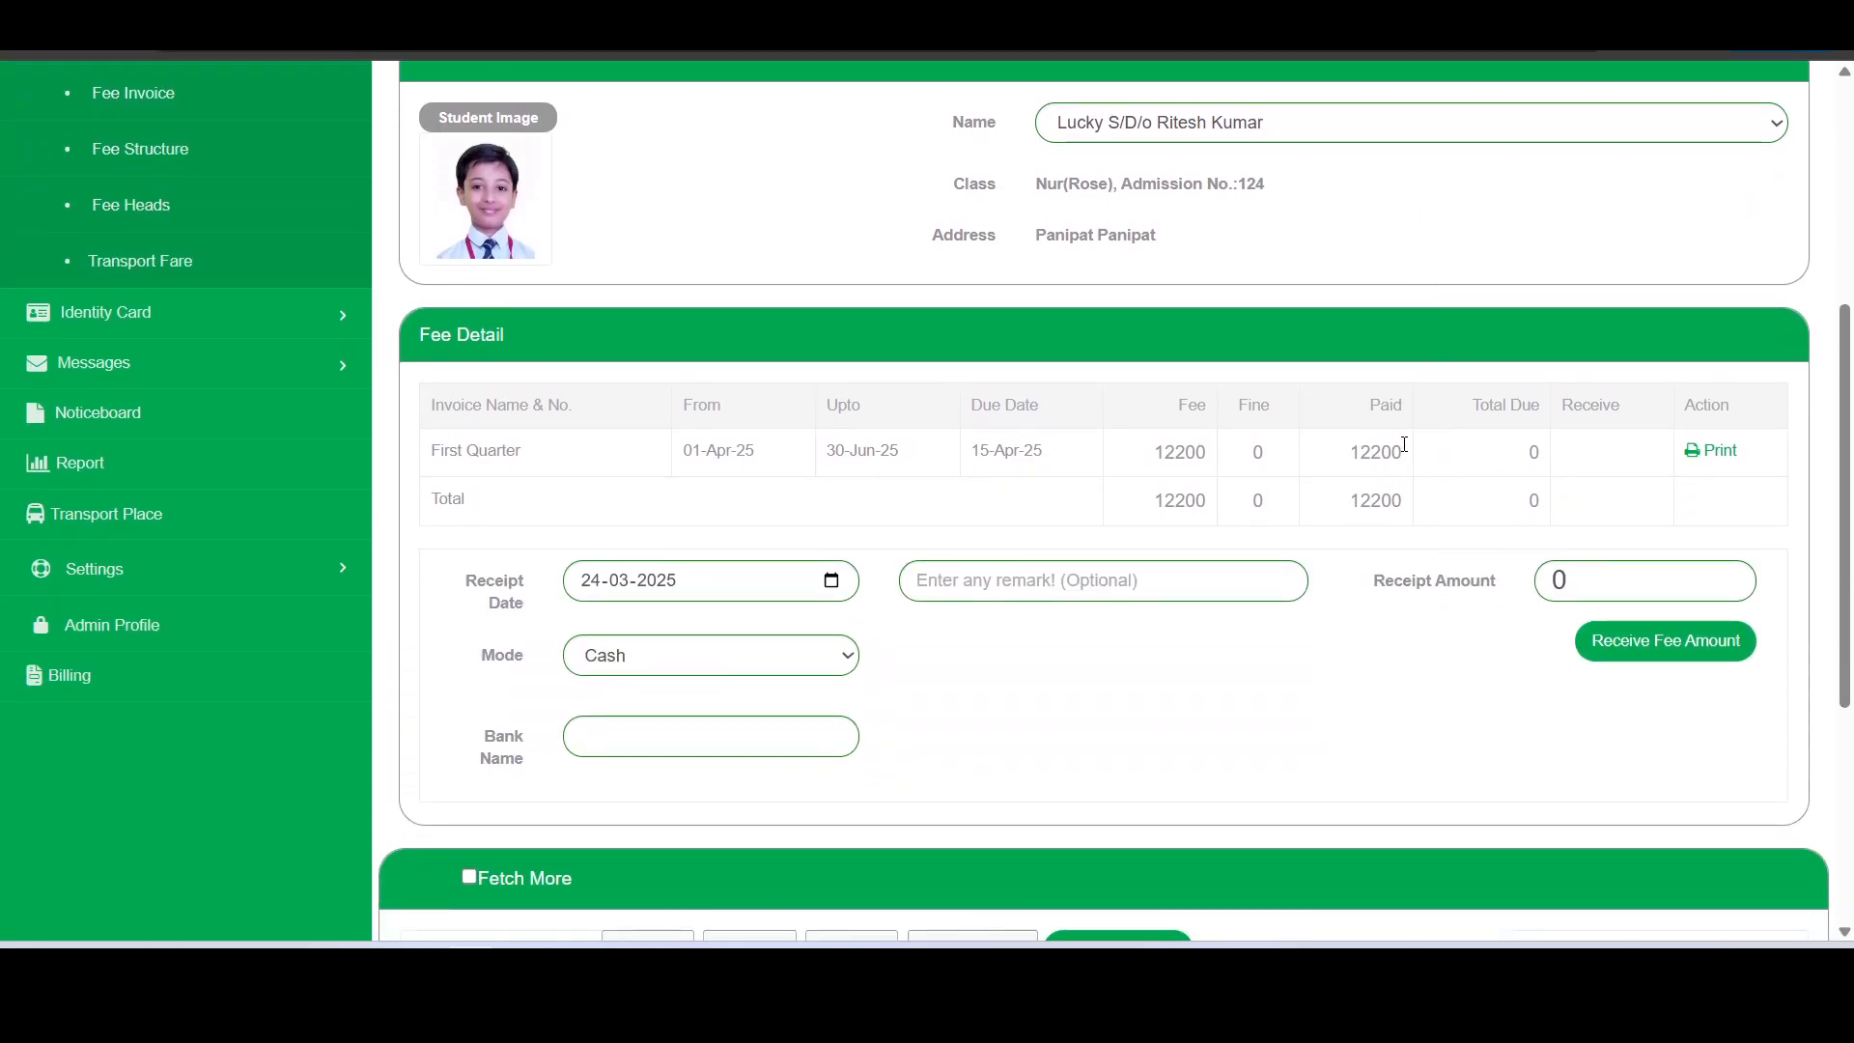
double_click(1534, 452)
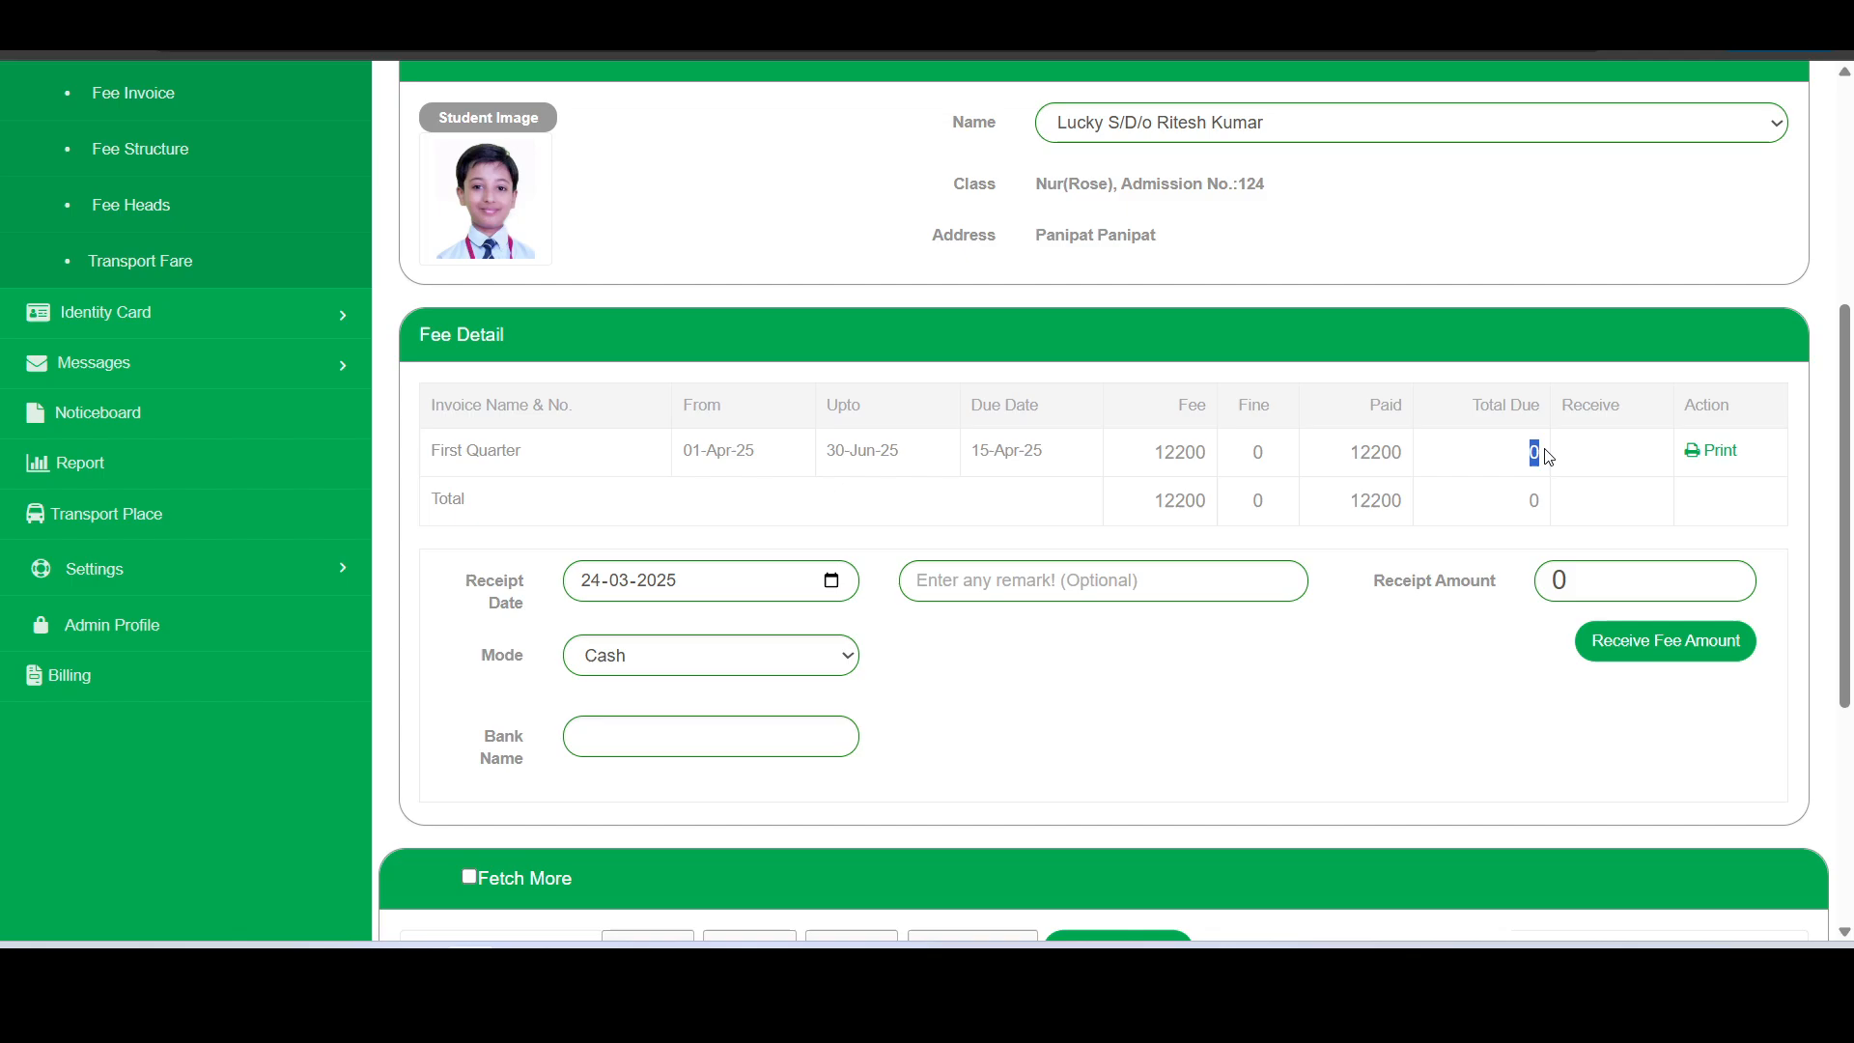
left_click(1725, 454)
left_click(1420, 95)
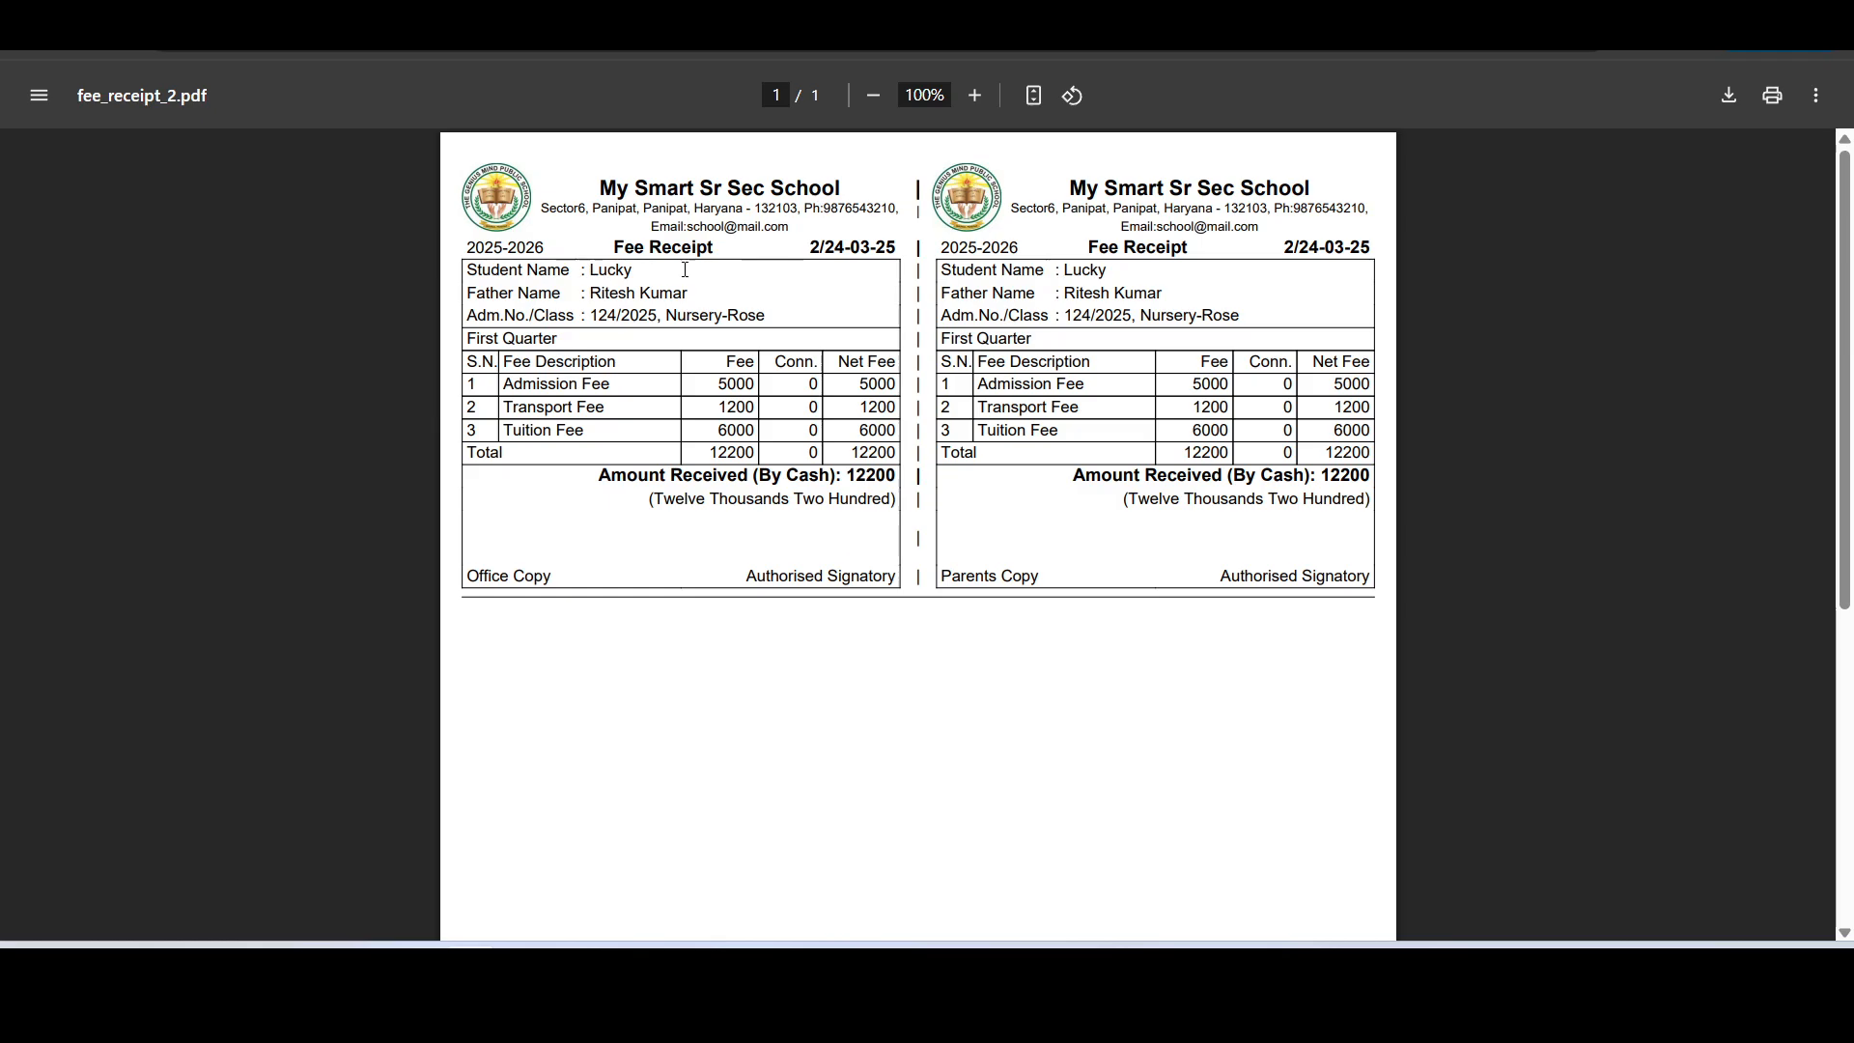
key("ctrl+w")
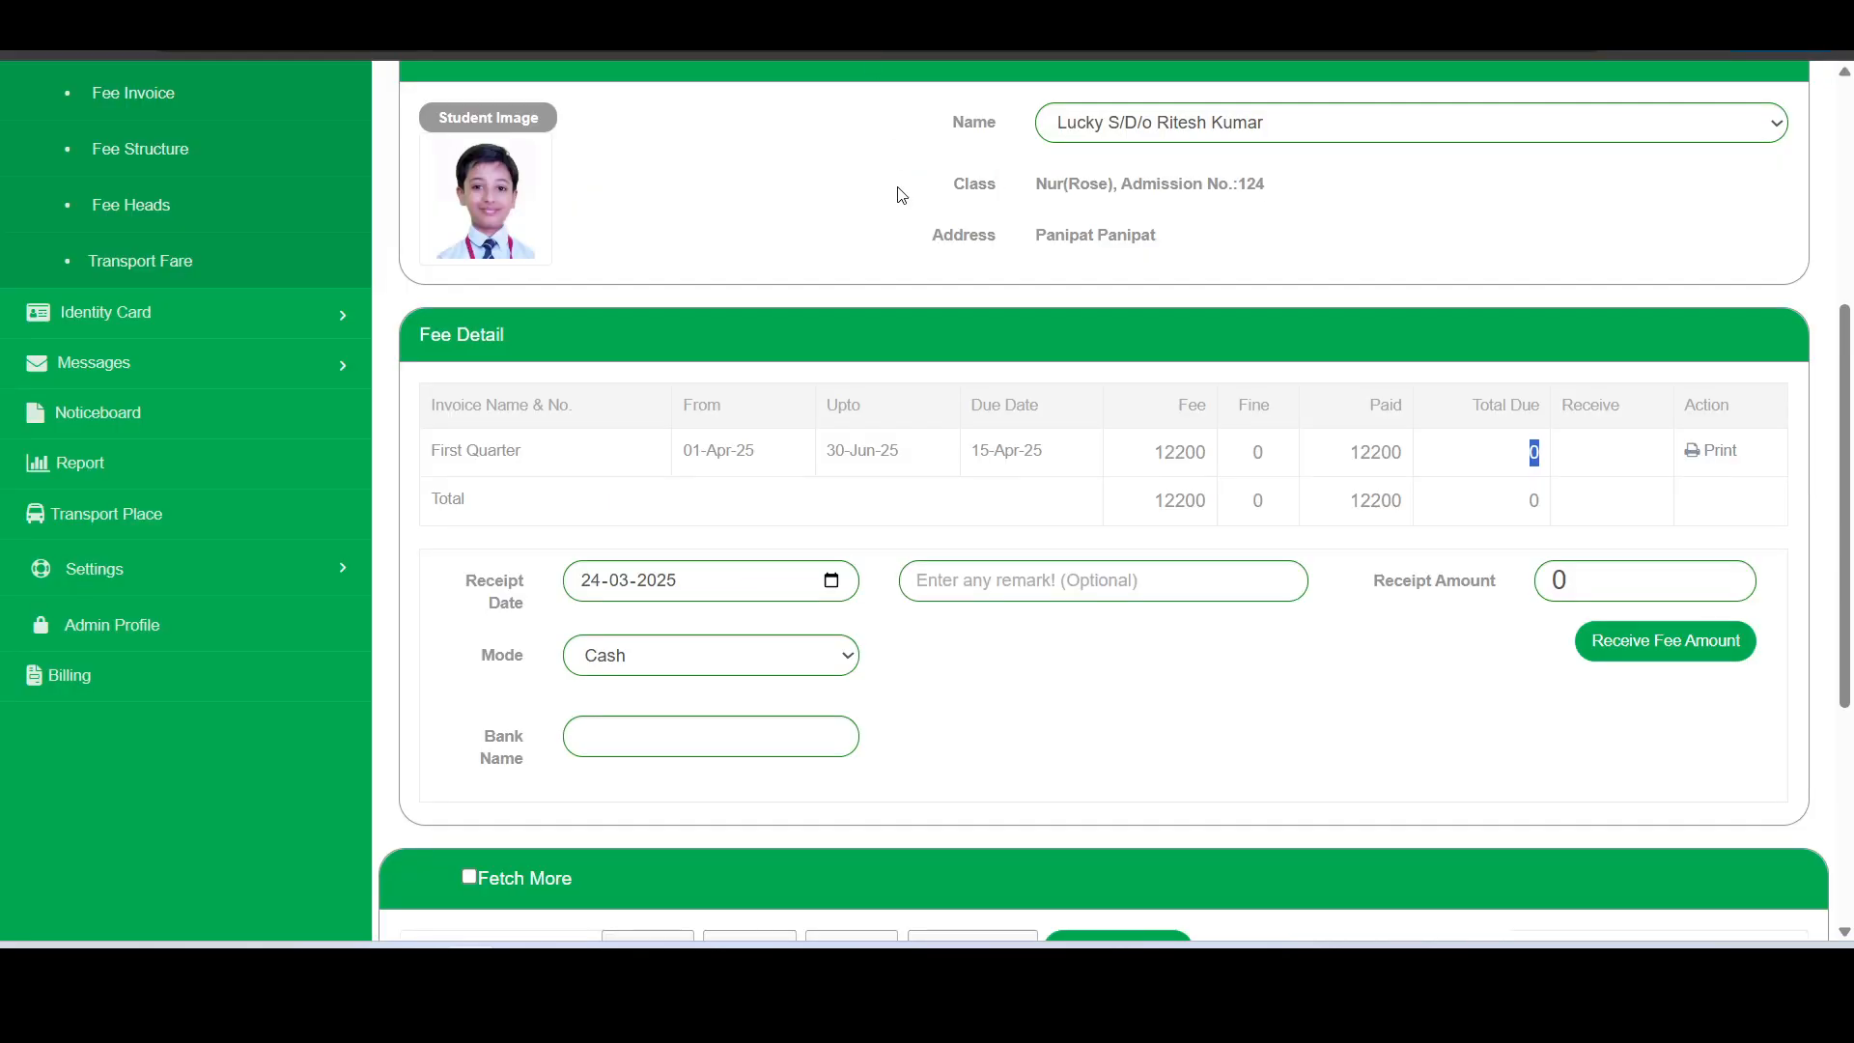
- Review the new and cancelled receipts in the receipt list, then collapse the Fee section
scroll(1072, 502, "down", 5)
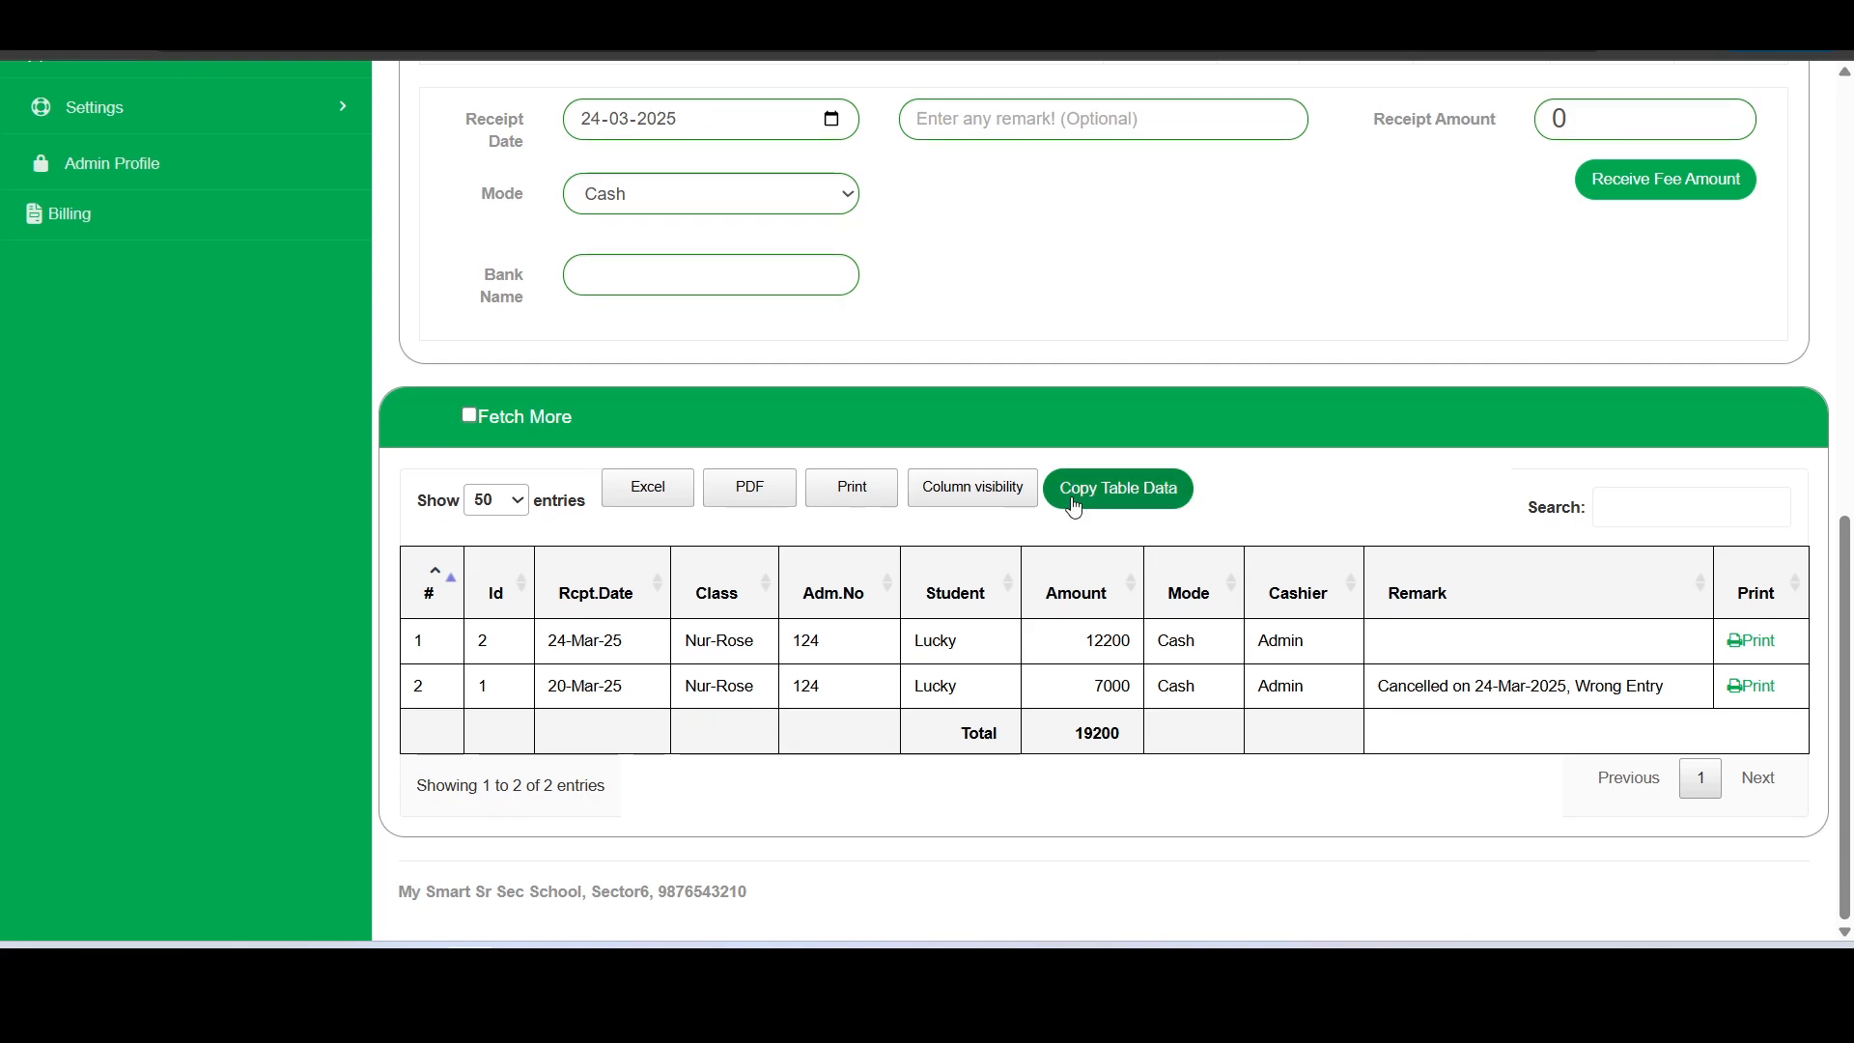
scroll(1070, 504, "up", 6)
scroll(335, 331, "up", 3)
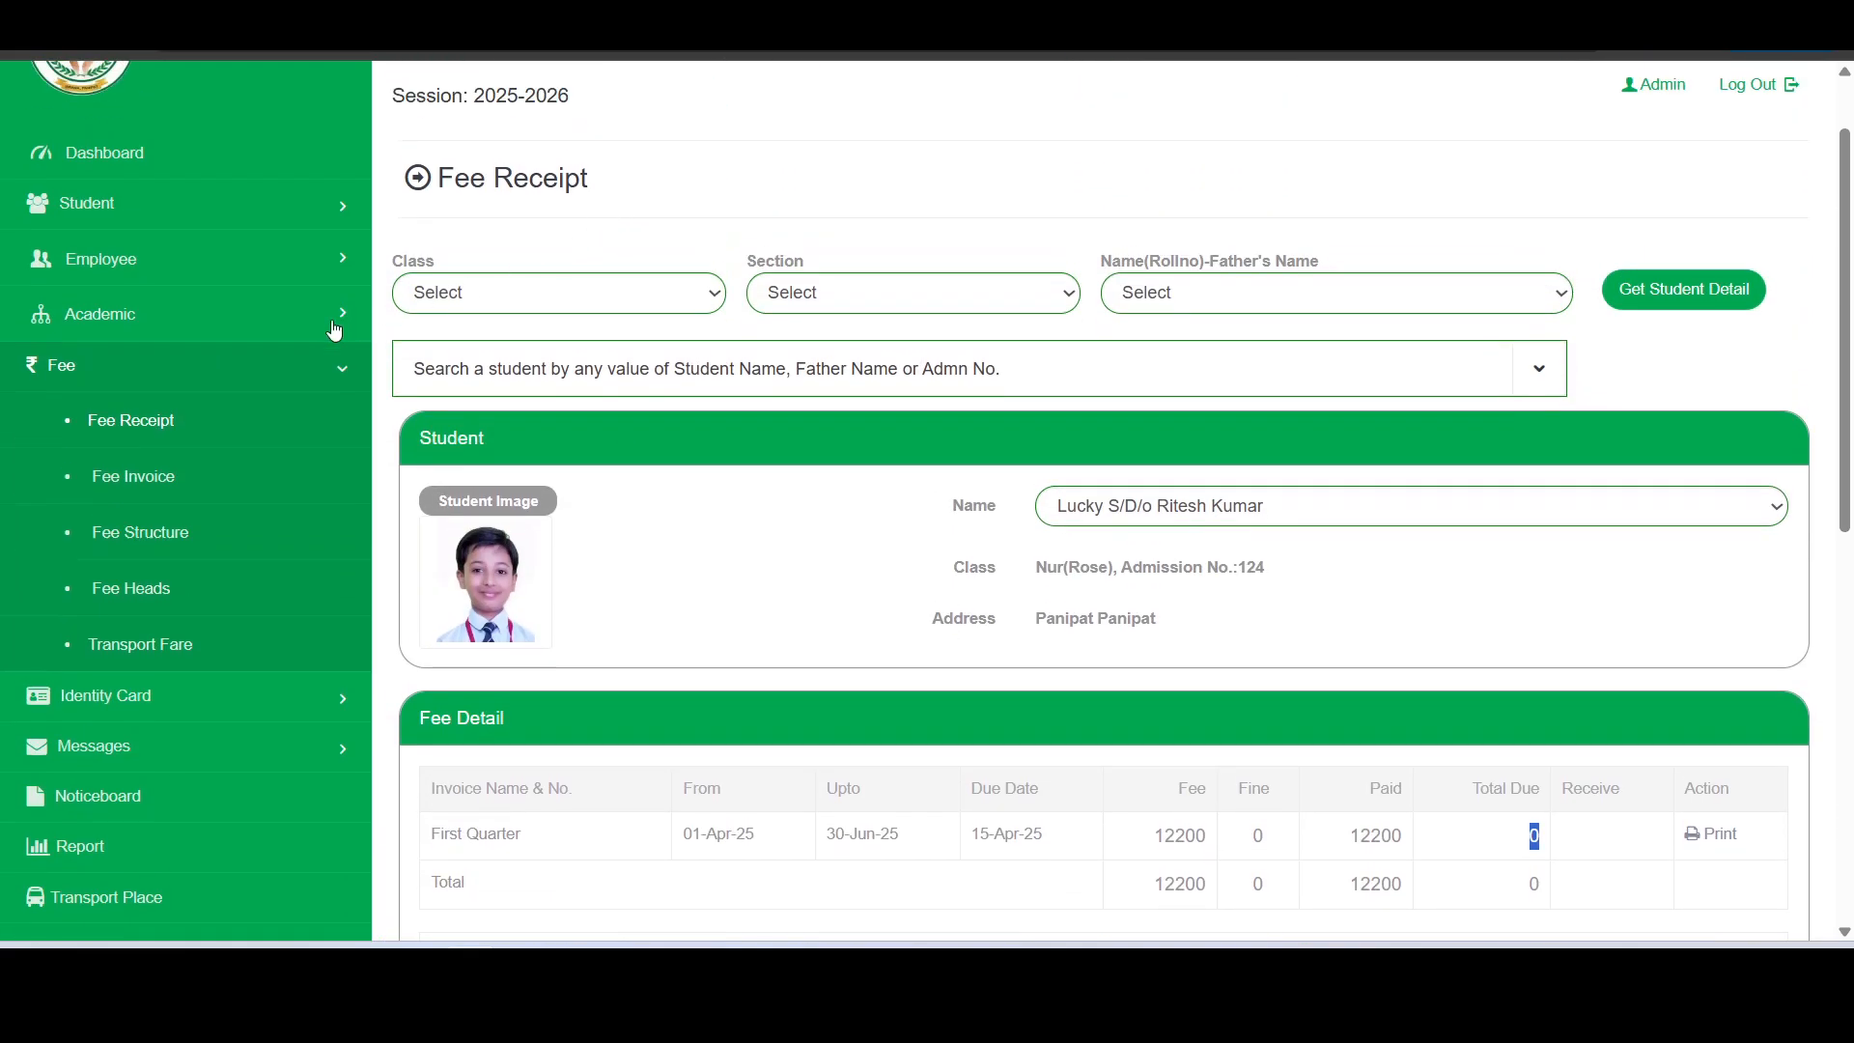
left_click(260, 365)
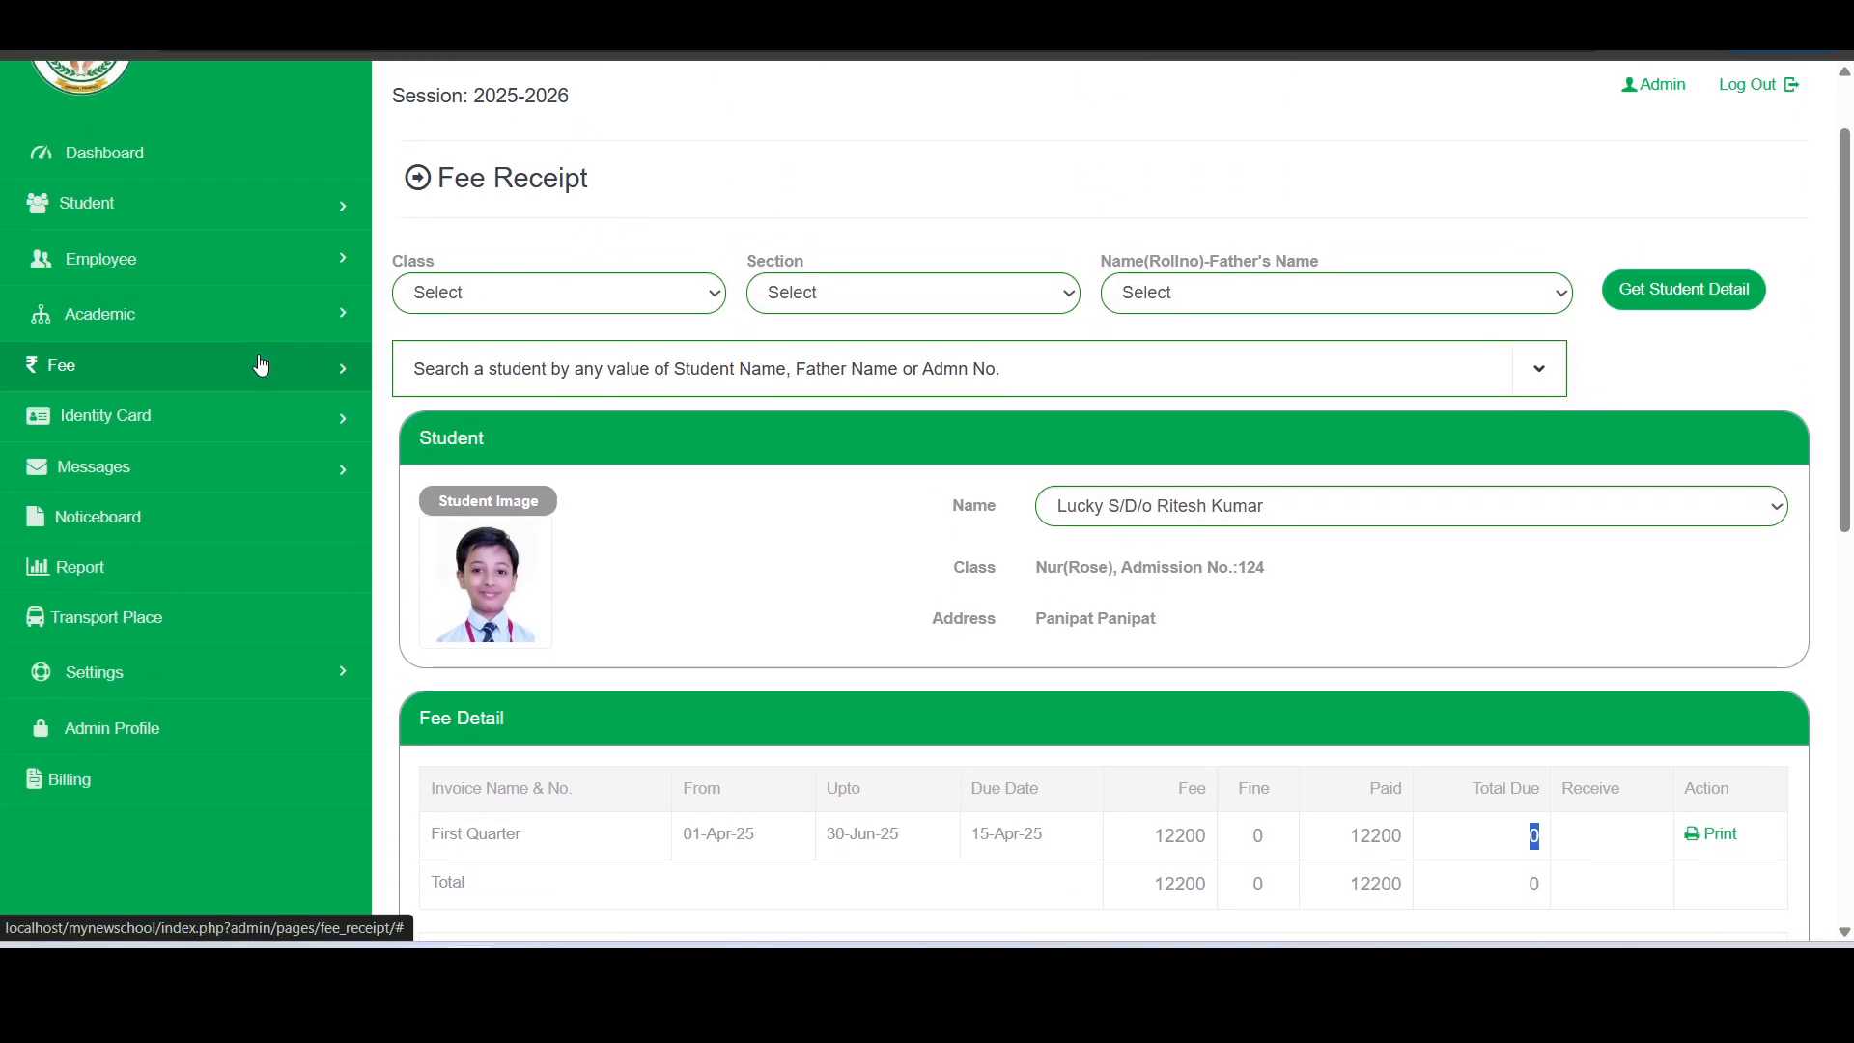